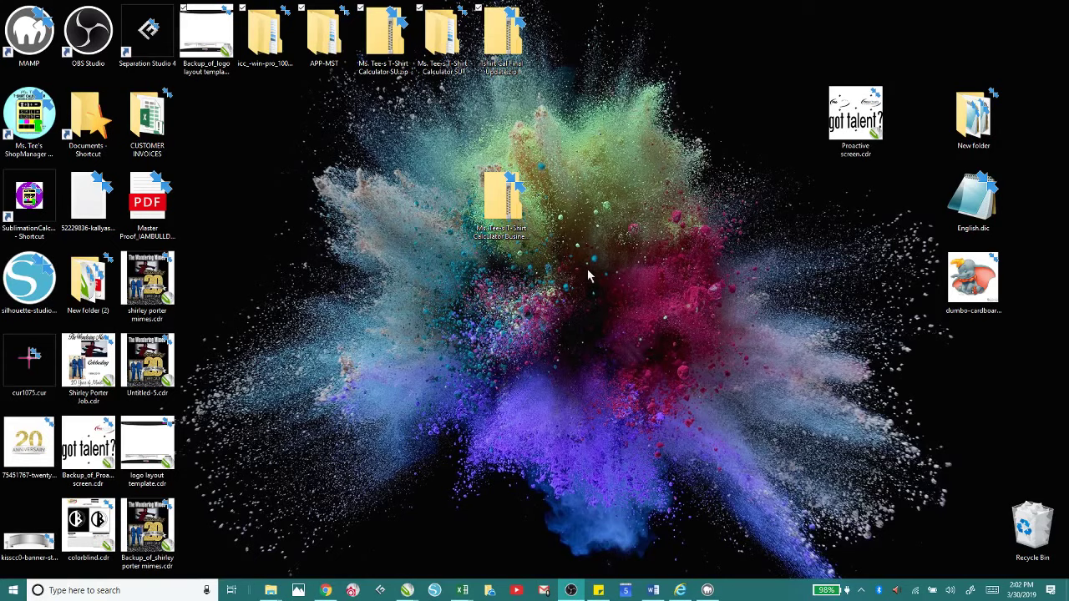
# Step: Bring up the Chrome window with the YouTube Live Control Room, move it onto this screen and maximize it
pyautogui.click(324, 591)
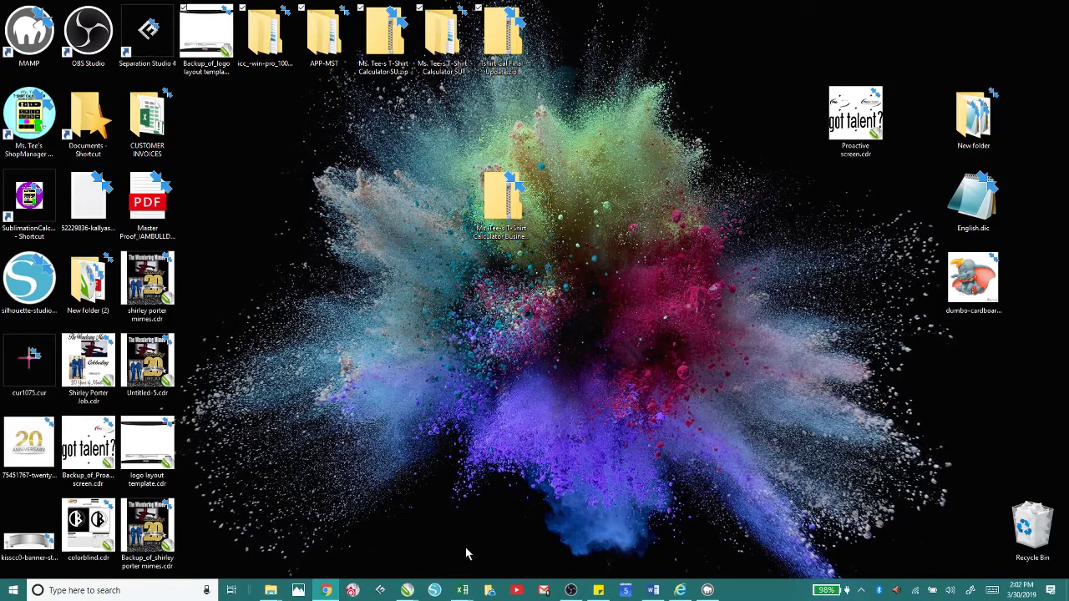
pyautogui.click(327, 591)
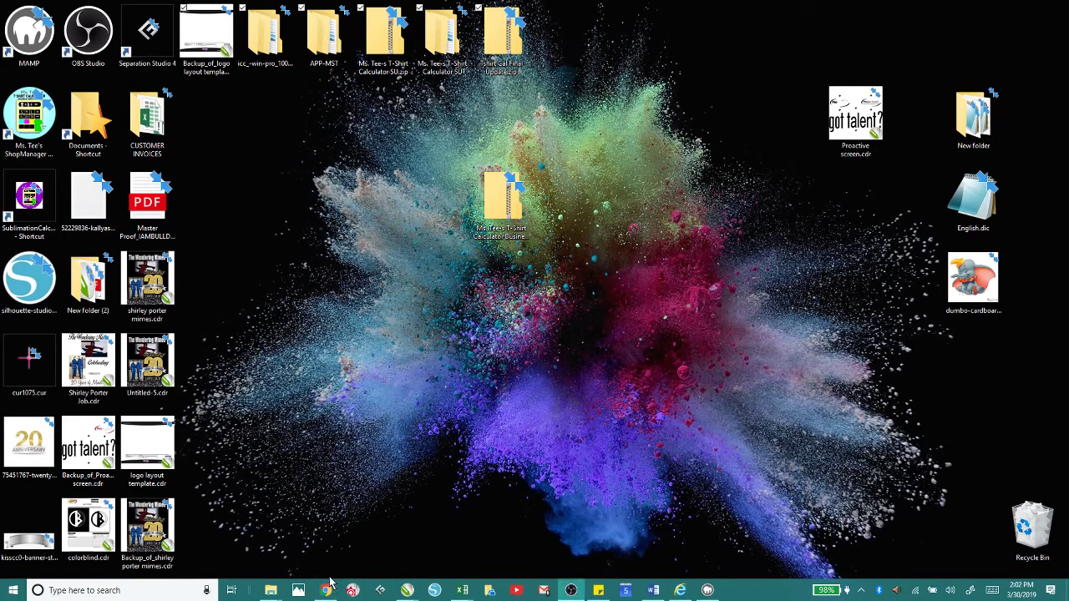
pyautogui.click(328, 592)
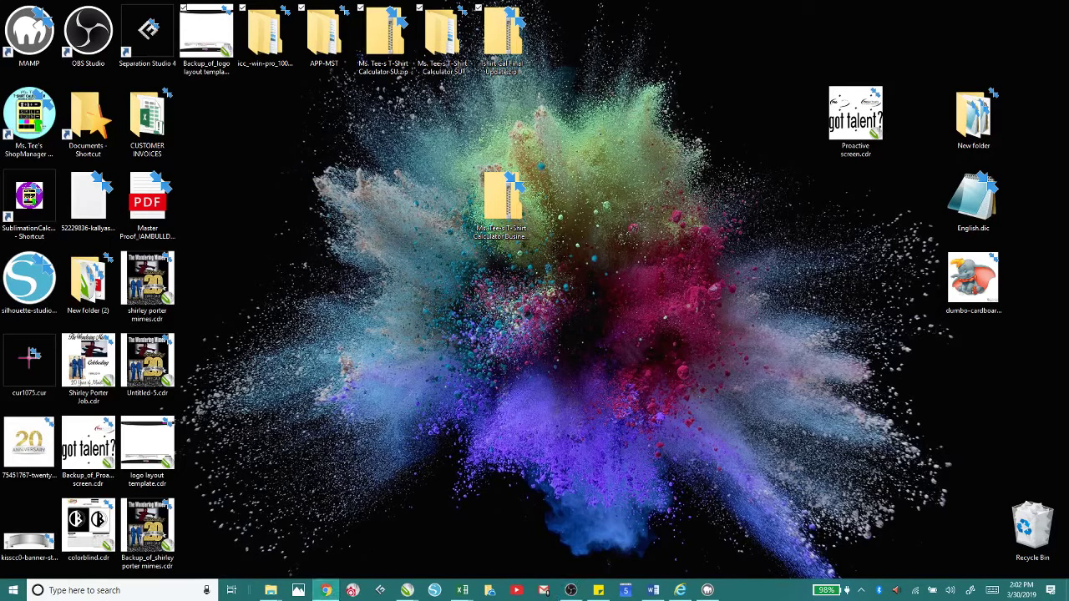
pyautogui.moveTo(960, 22); pyautogui.dragTo(363, 23)
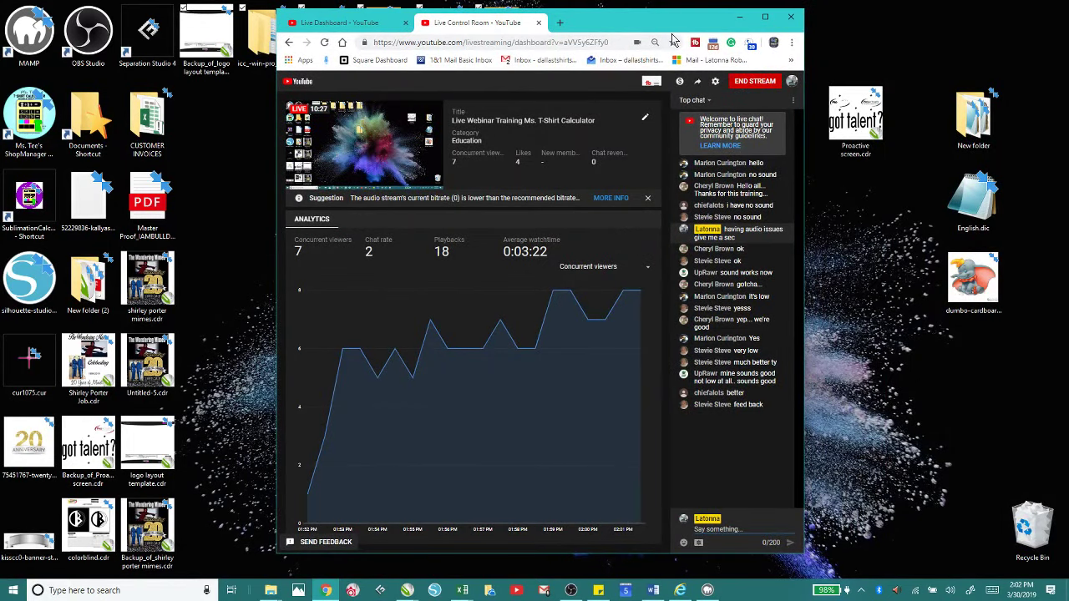
pyautogui.click(763, 19)
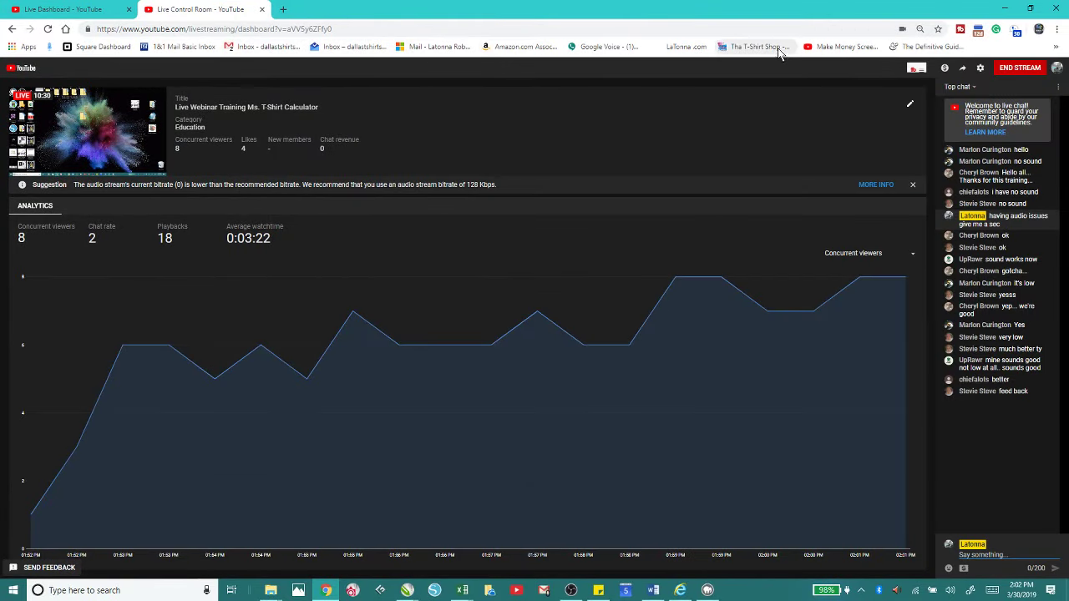
# Step: Open the LaTonna.com home page and review the T-Shirt Calculator pricing plans and training offers
pyautogui.click(695, 49)
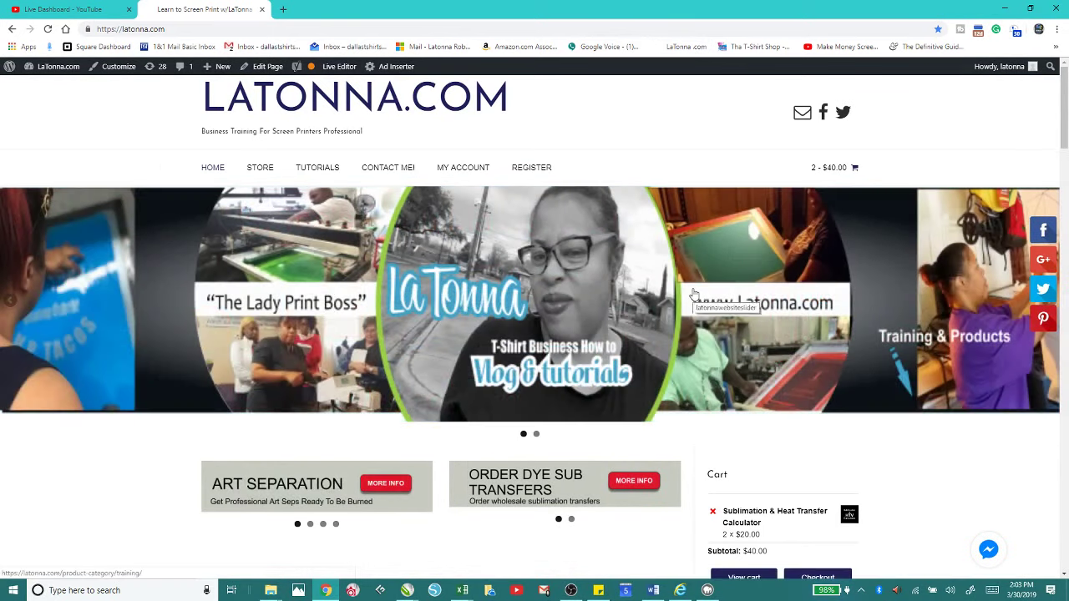
pyautogui.scroll(-6, 693, 297)
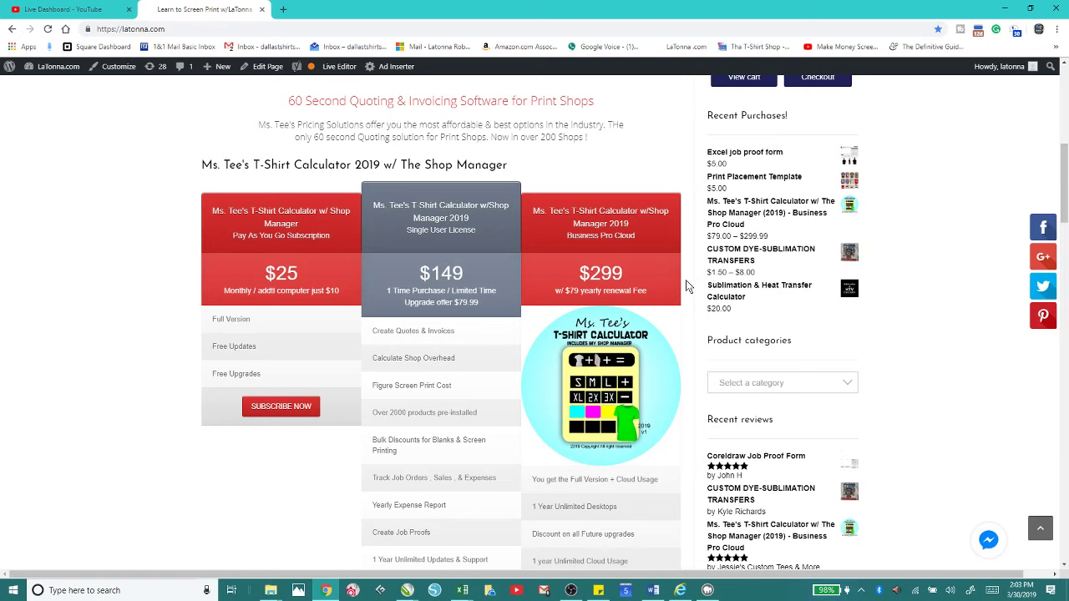
pyautogui.scroll(6, 687, 283)
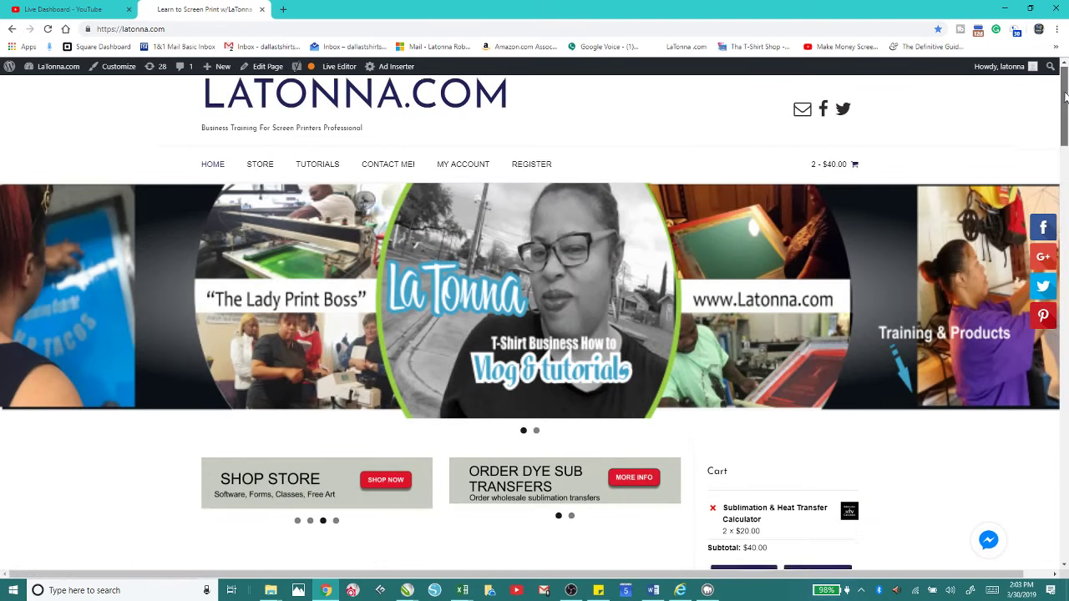
pyautogui.moveTo(1063, 110); pyautogui.dragTo(1059, 182)
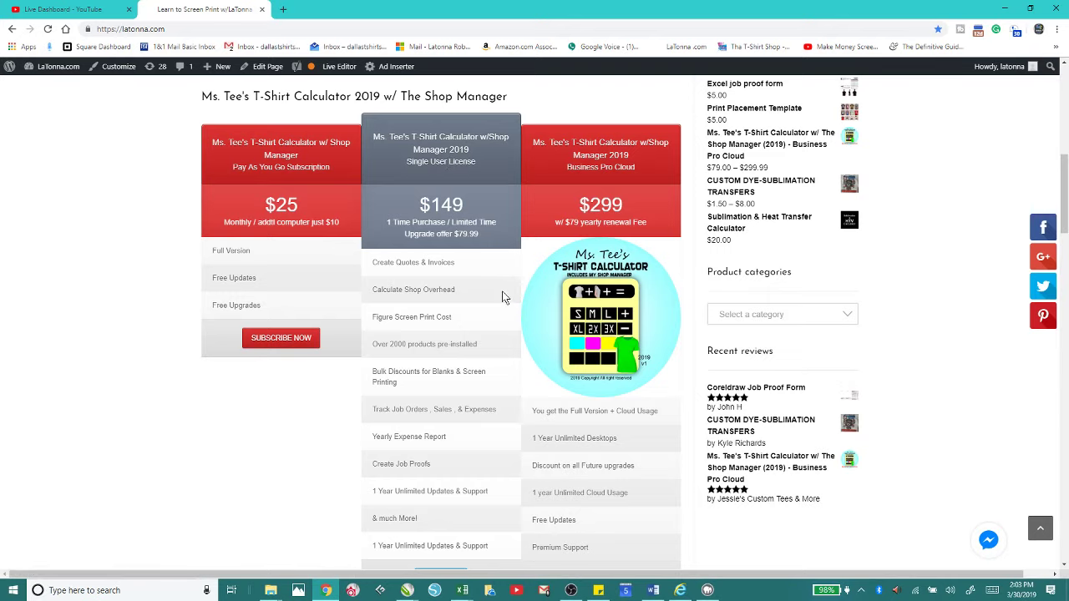
pyautogui.scroll(-10, 501, 295)
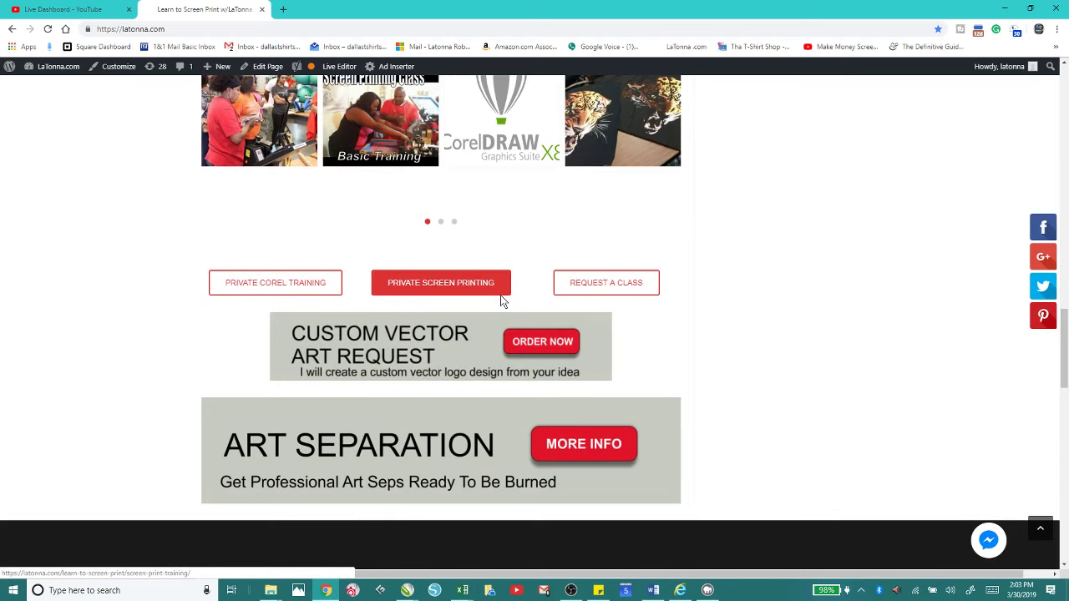
pyautogui.scroll(10, 501, 297)
pyautogui.scroll(-5, 501, 298)
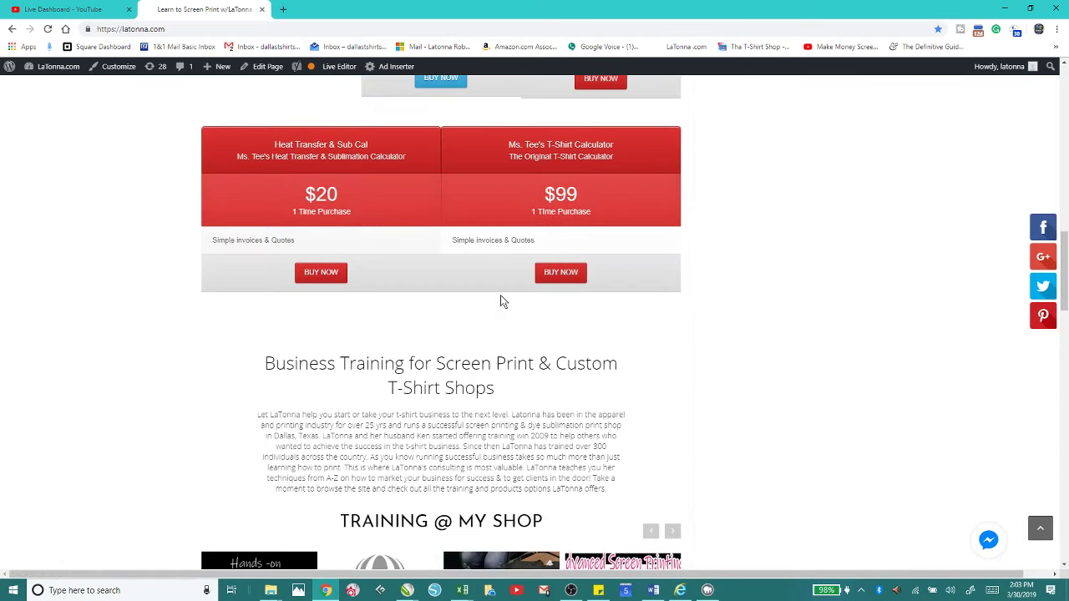
pyautogui.scroll(5, 502, 298)
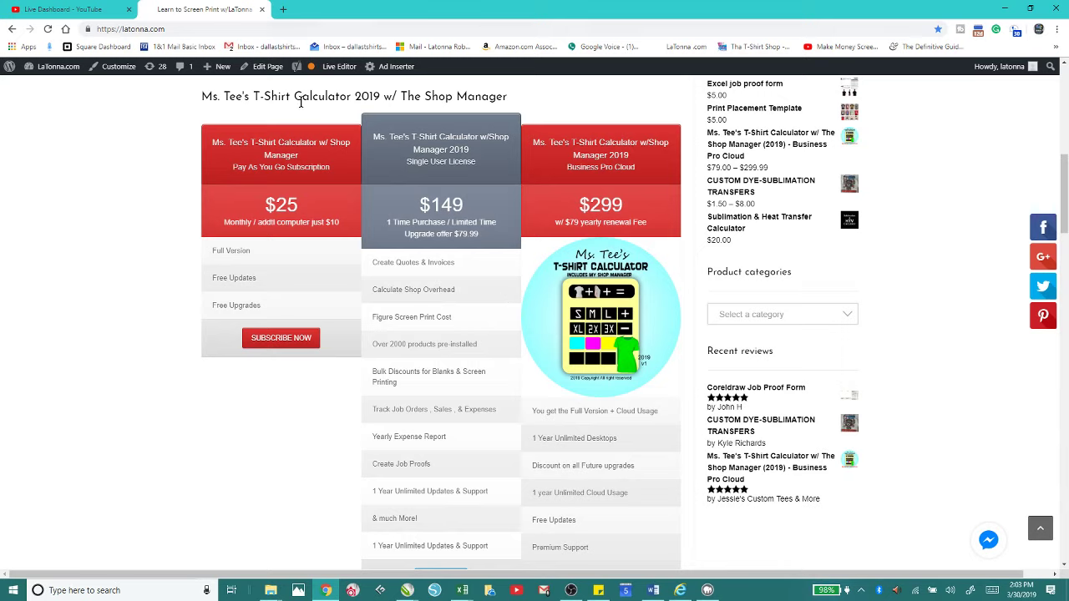
pyautogui.moveTo(57, 76)
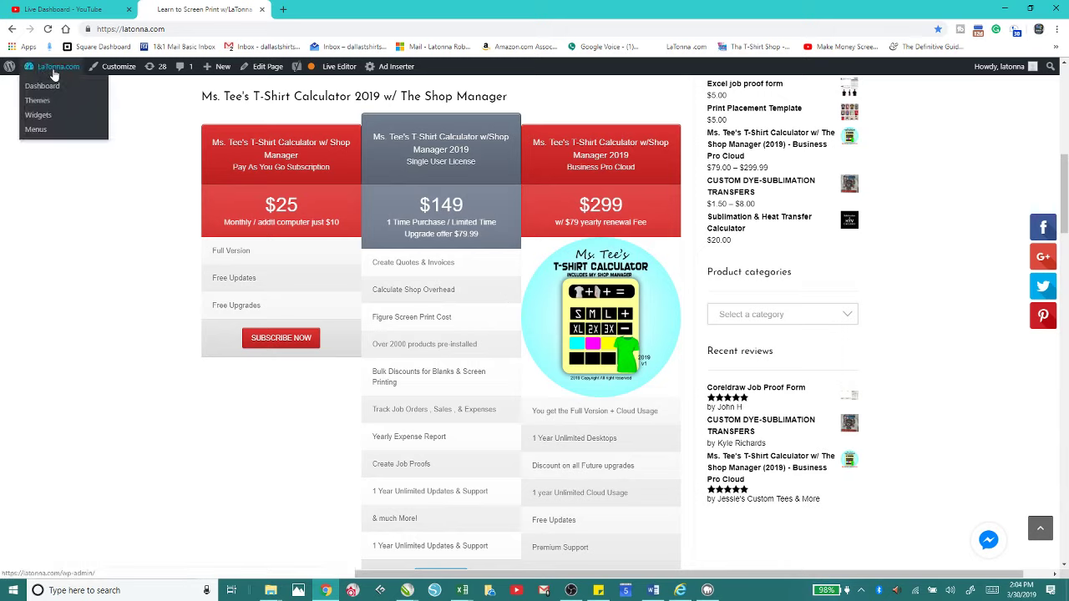
# Step: Open the Gmail inbox and show the messages labelled "3. LATONNA ORDERS"
pyautogui.click(253, 47)
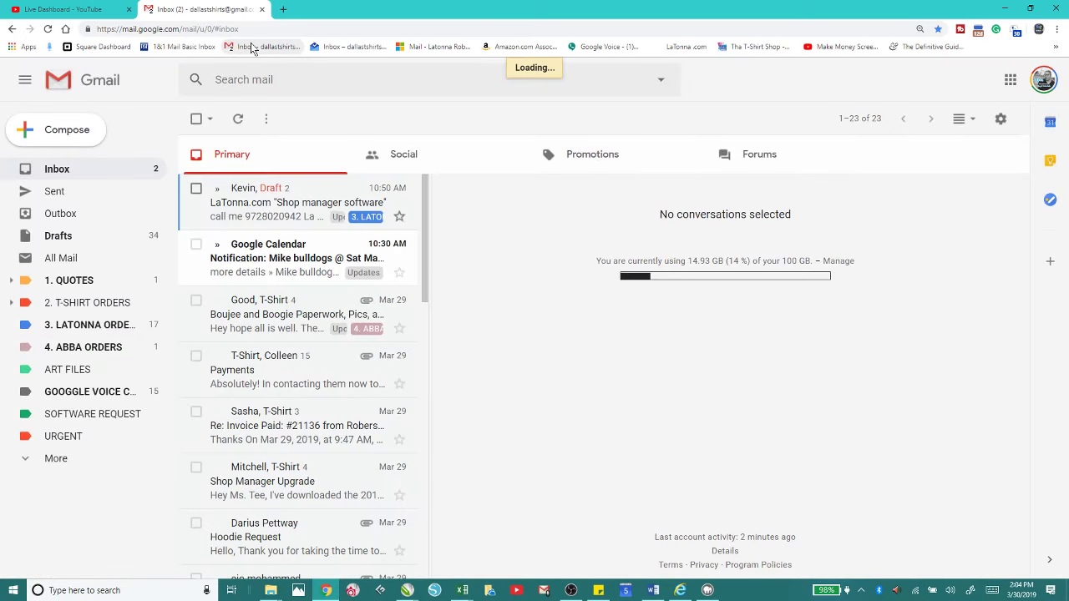
pyautogui.click(251, 46)
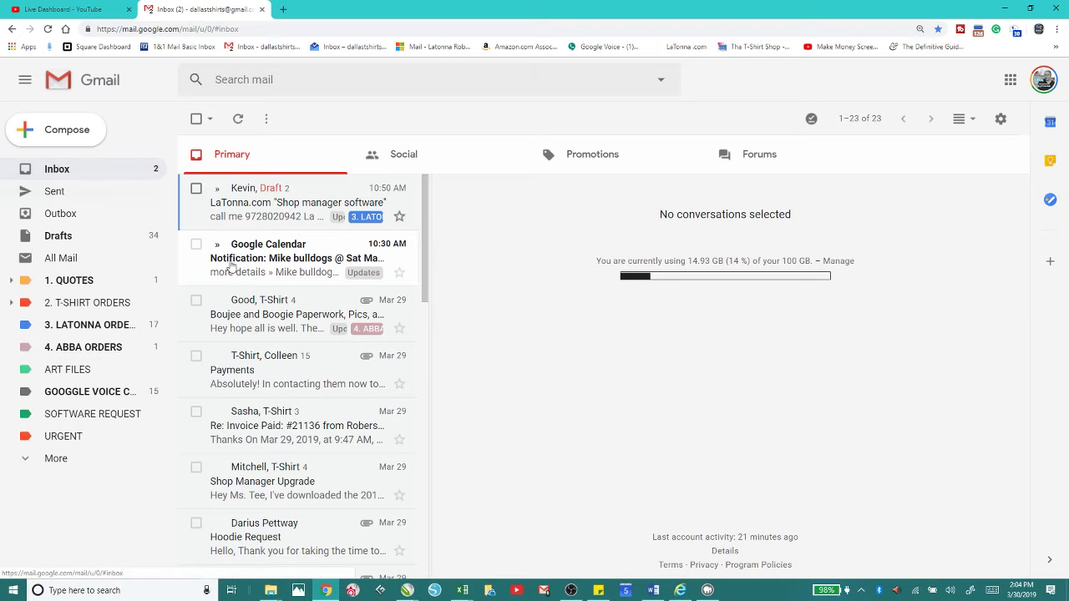
pyautogui.click(230, 82)
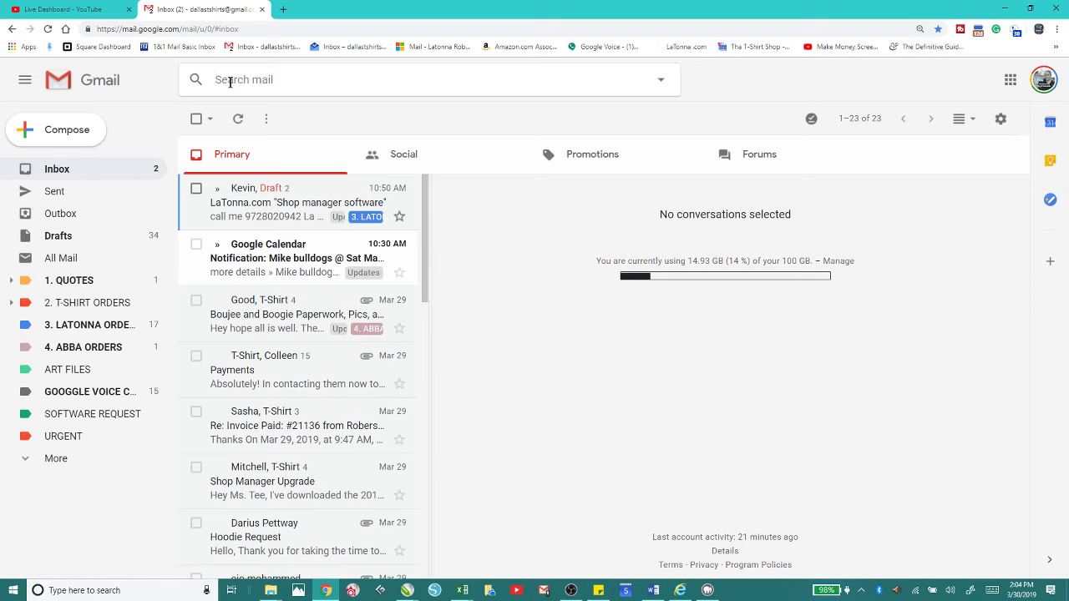
pyautogui.click(106, 325)
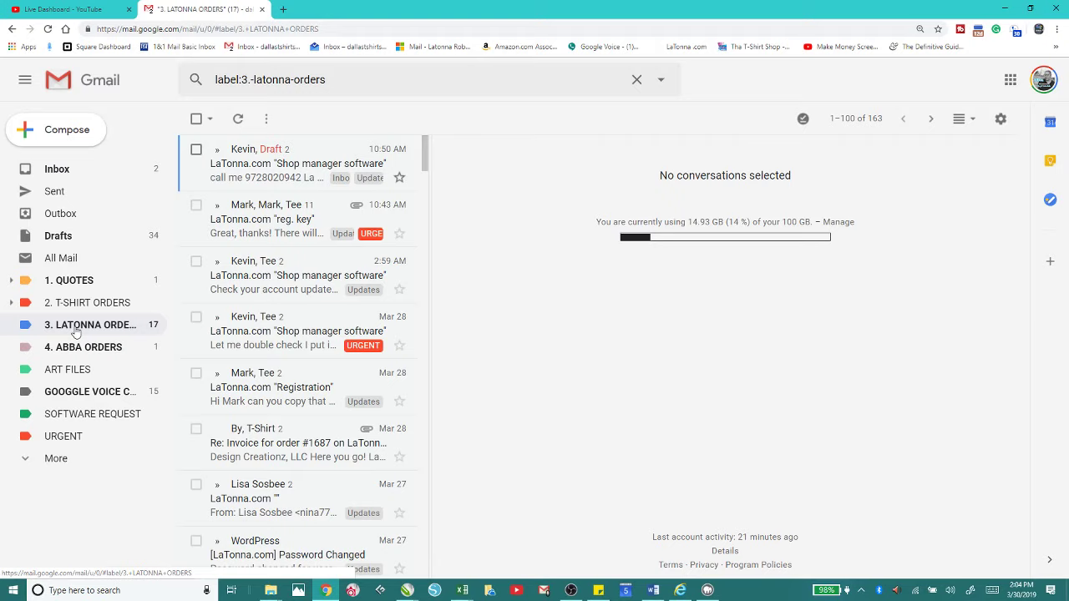
# Step: Preview the "reg. key" and "Shop manager software" conversations and switch the reading pane to a horizontal split
pyautogui.click(259, 176)
pyautogui.click(254, 225)
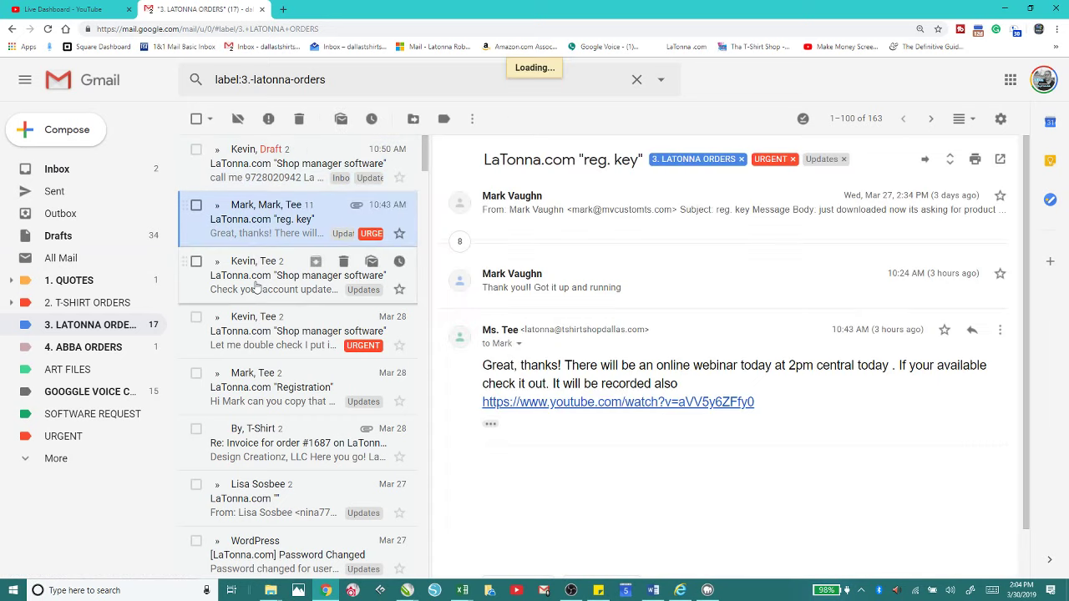
pyautogui.click(257, 287)
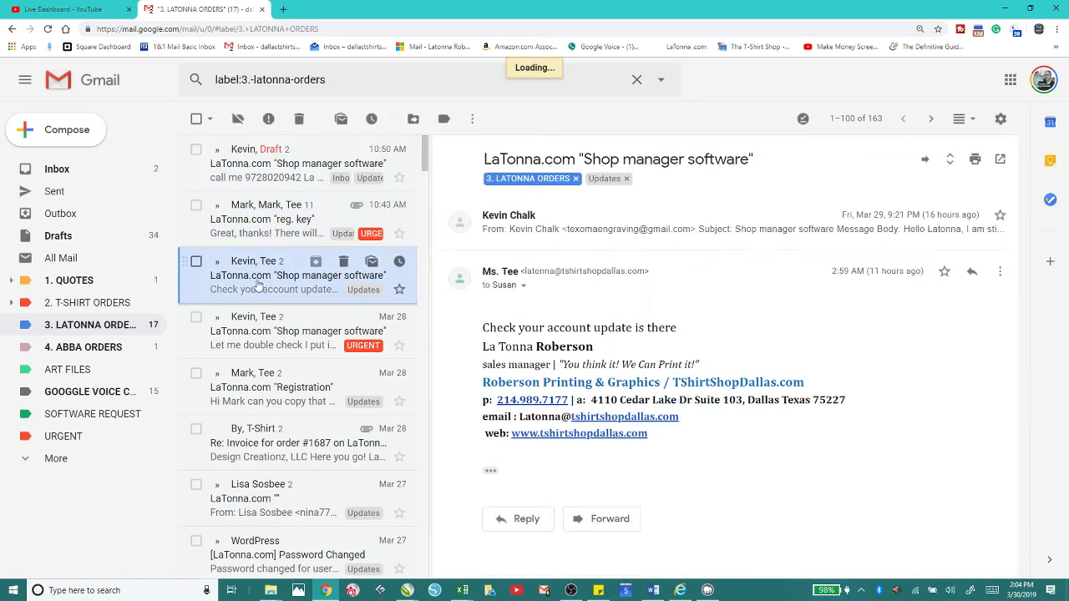
pyautogui.click(974, 120)
pyautogui.click(895, 188)
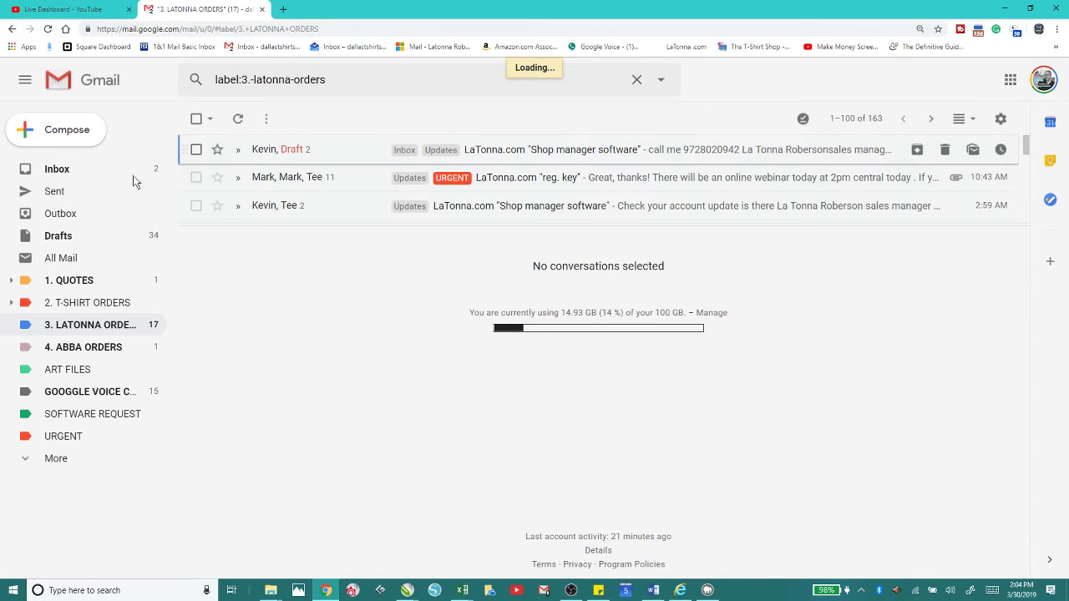
pyautogui.click(65, 350)
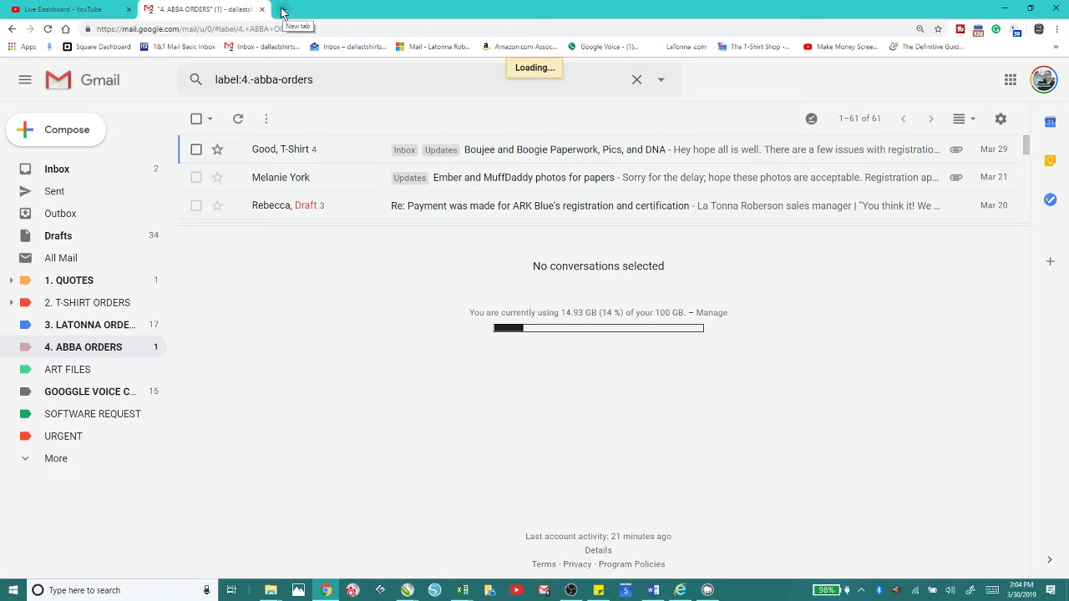
pyautogui.click(321, 80)
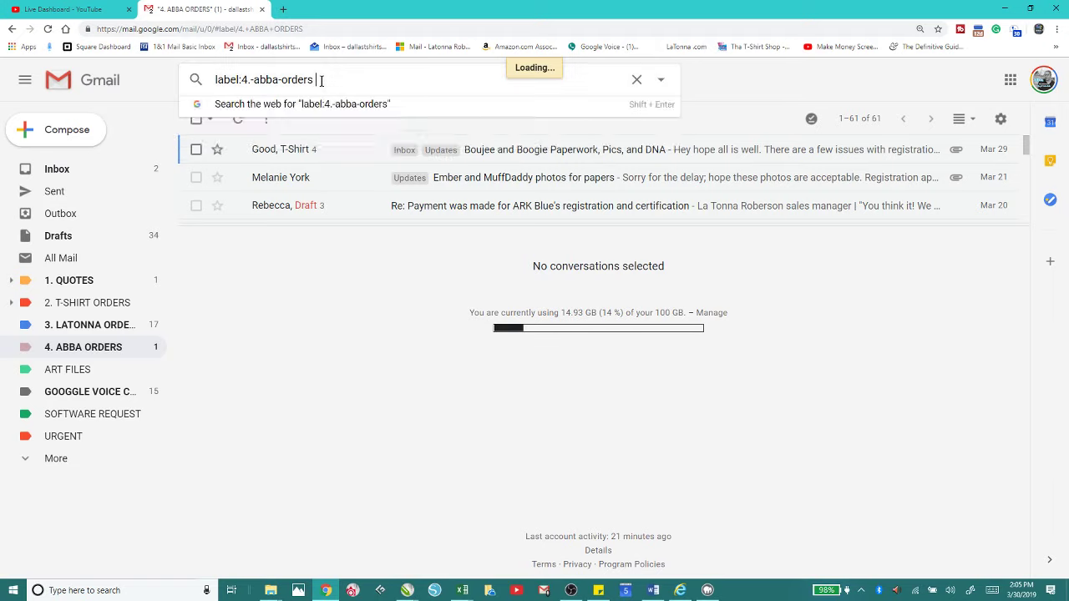
pyautogui.hotkey('shift', 'Left')
pyautogui.hotkey('shift', 'Left')
pyautogui.hotkey('shift', 'Left')
pyautogui.hotkey('shift', 'Left')
pyautogui.hotkey('shift', 'Left')
pyautogui.hotkey('shift', 'Left')
pyautogui.hotkey('shift', 'Left')
pyautogui.hotkey('shift', 'Left')
pyautogui.hotkey('shift', 'Left')
pyautogui.hotkey('shift', 'Left')
pyautogui.hotkey('shift', 'Left')
pyautogui.hotkey('shift', 'Left')
pyautogui.hotkey('shift', 'Left')
pyautogui.hotkey('shift', 'Left')
pyautogui.hotkey('shift', 'Left')
pyautogui.hotkey('shift', 'Left')
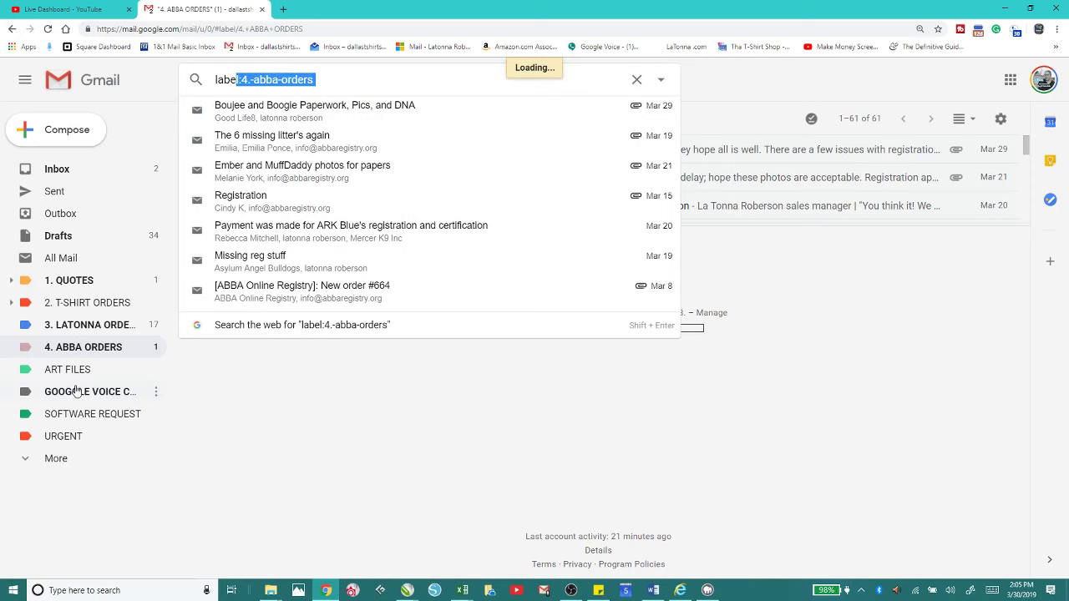
pyautogui.click(49, 326)
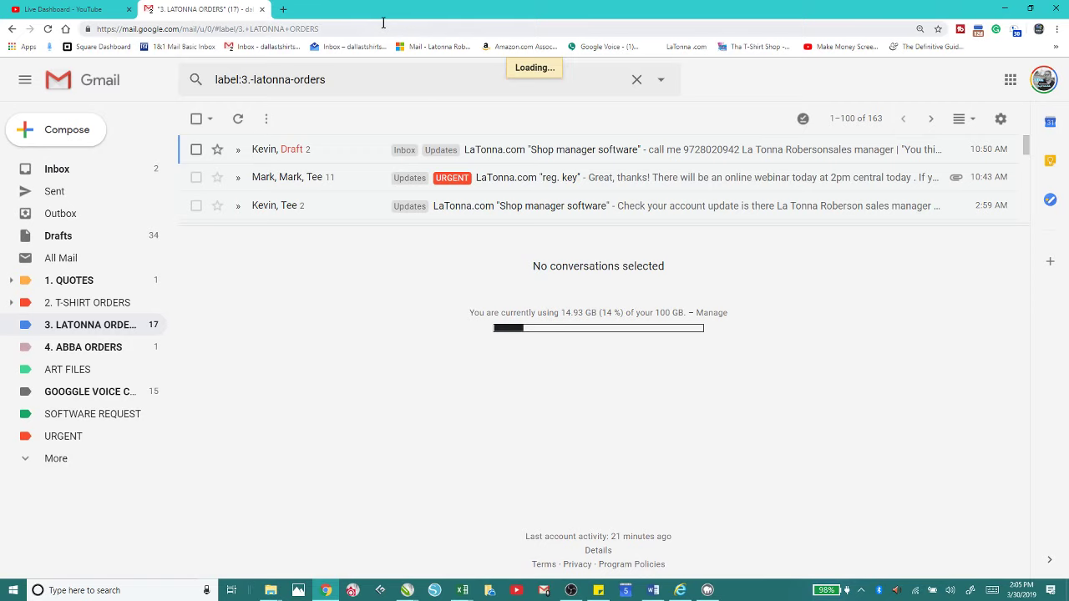
# Step: Open LaTonna.com in a new browser tab and go to its My Account page
pyautogui.click(71, 10)
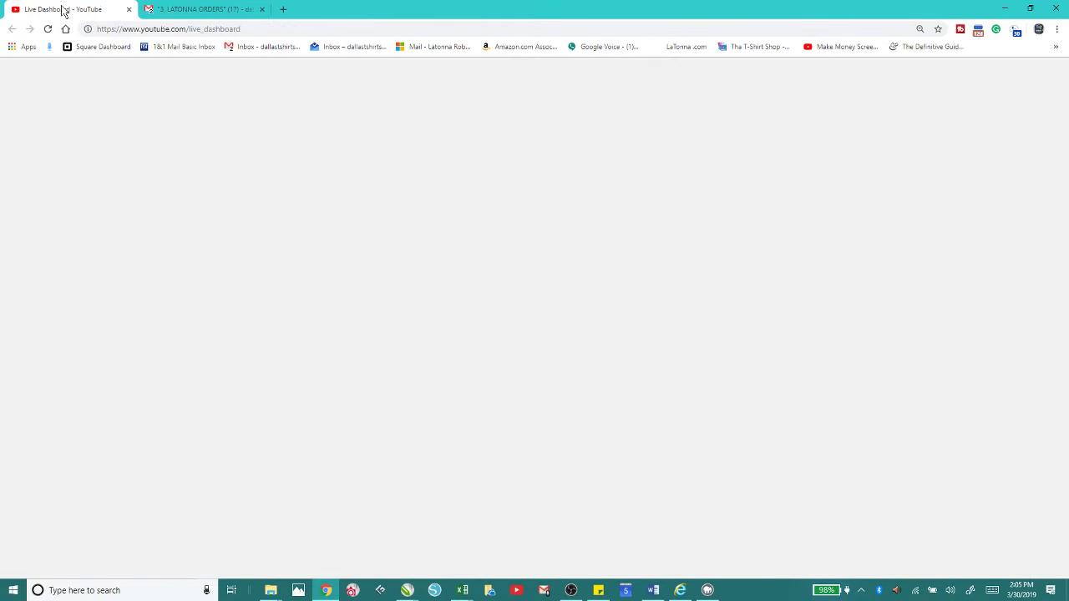
pyautogui.click(283, 10)
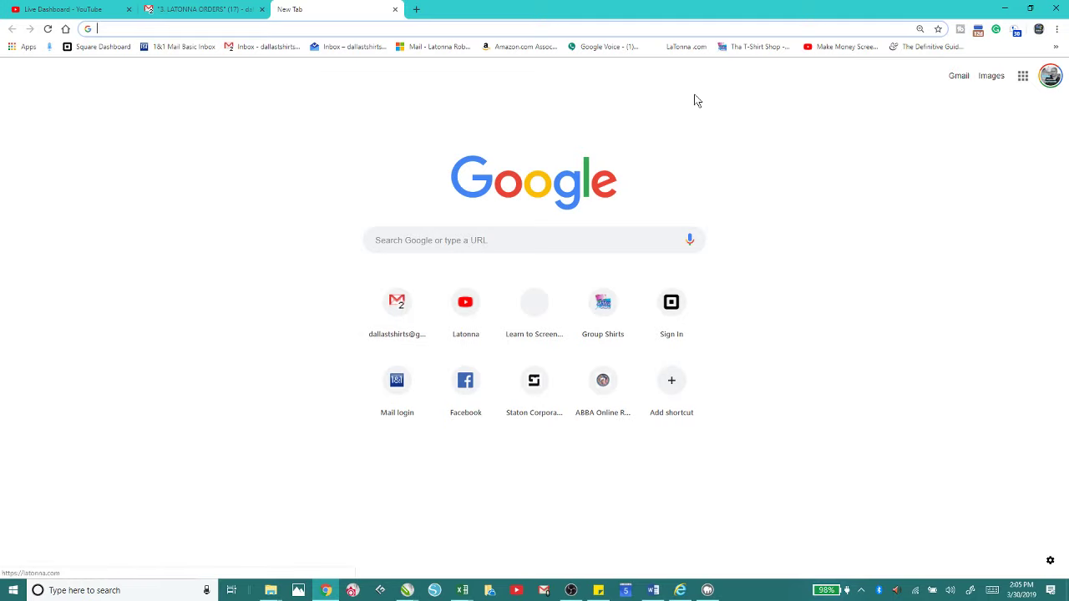
pyautogui.click(697, 47)
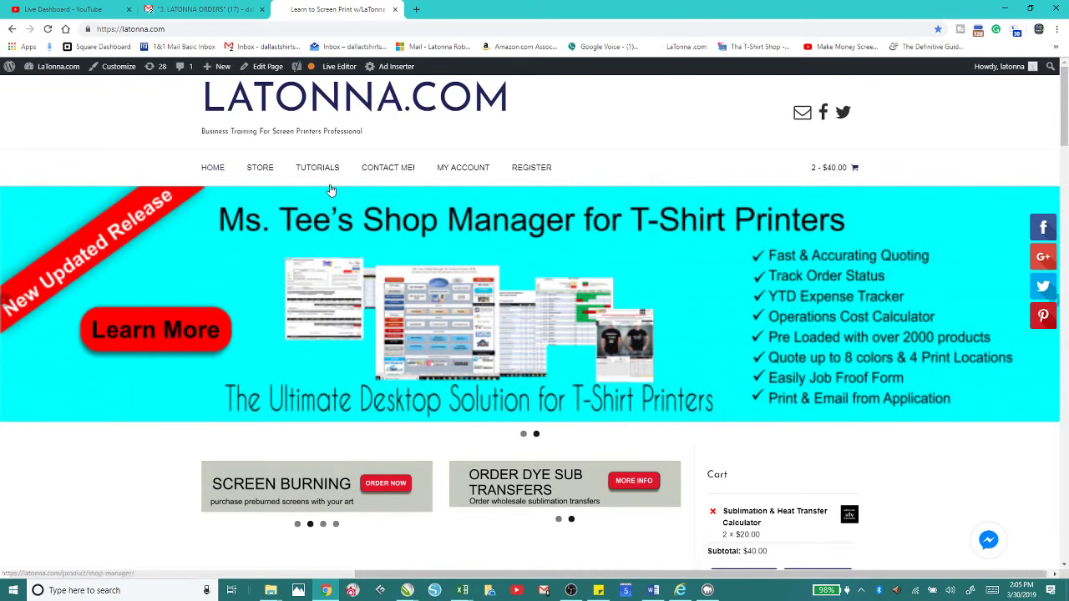
pyautogui.click(457, 171)
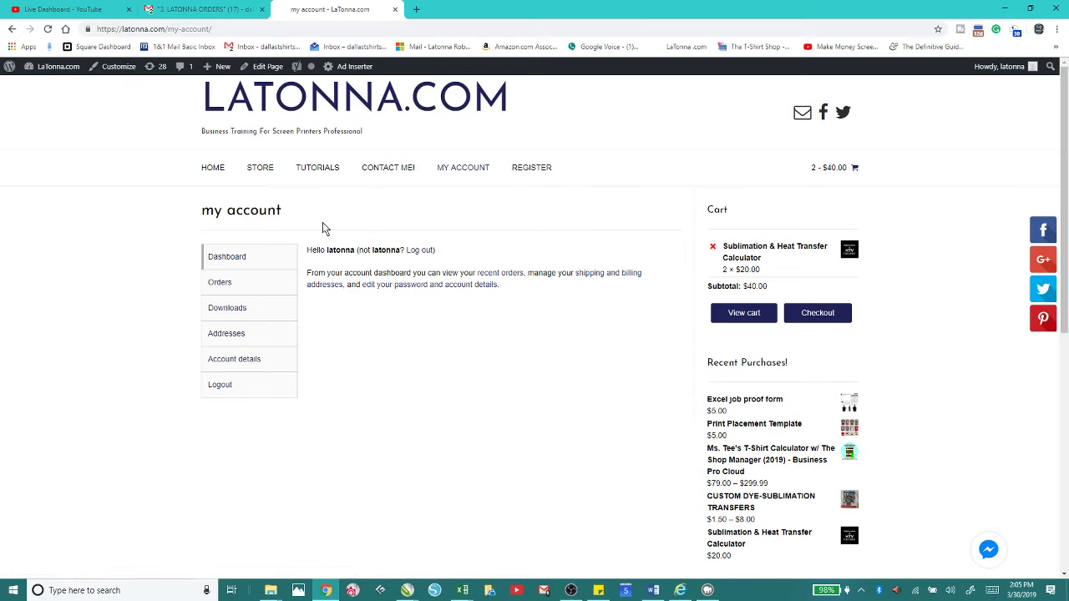
# Step: View the account's orders and downloads, start downloading customer-provided-shirts.docx and cancel the save
pyautogui.click(222, 288)
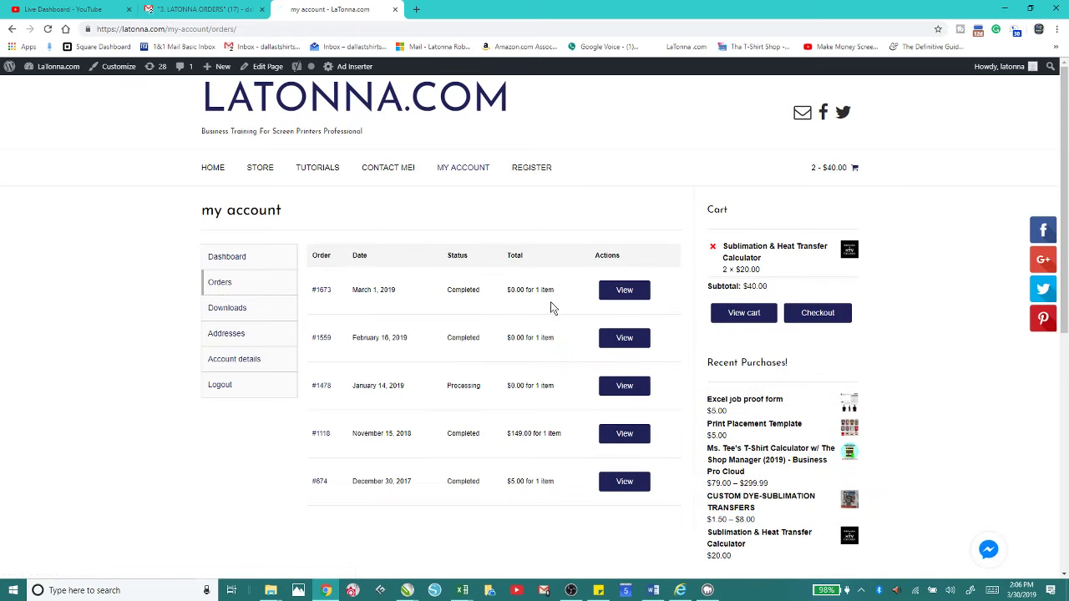
pyautogui.click(223, 311)
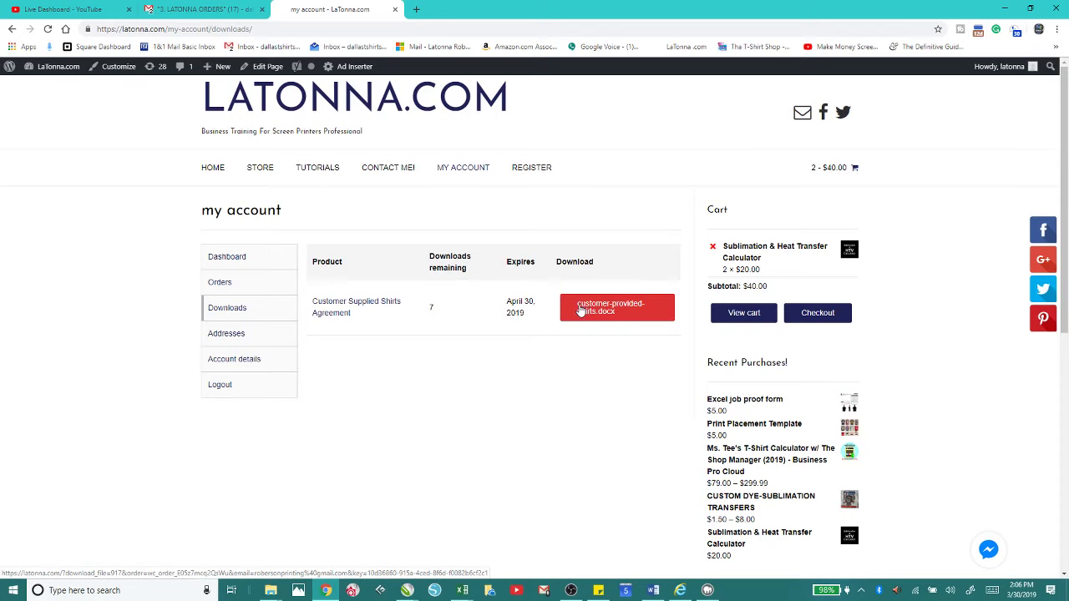
pyautogui.click(582, 308)
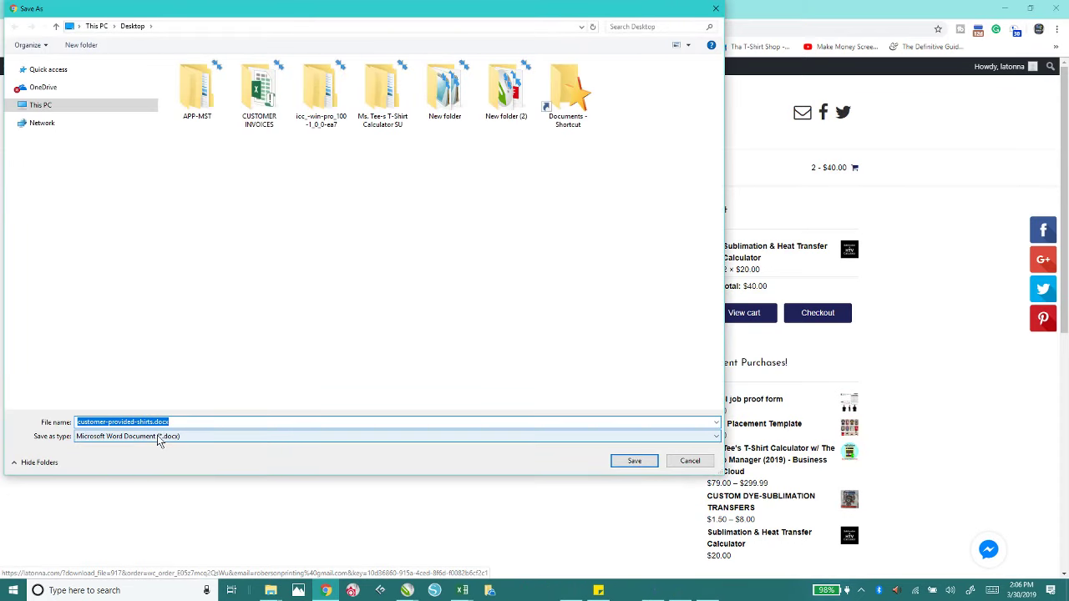
pyautogui.click(689, 461)
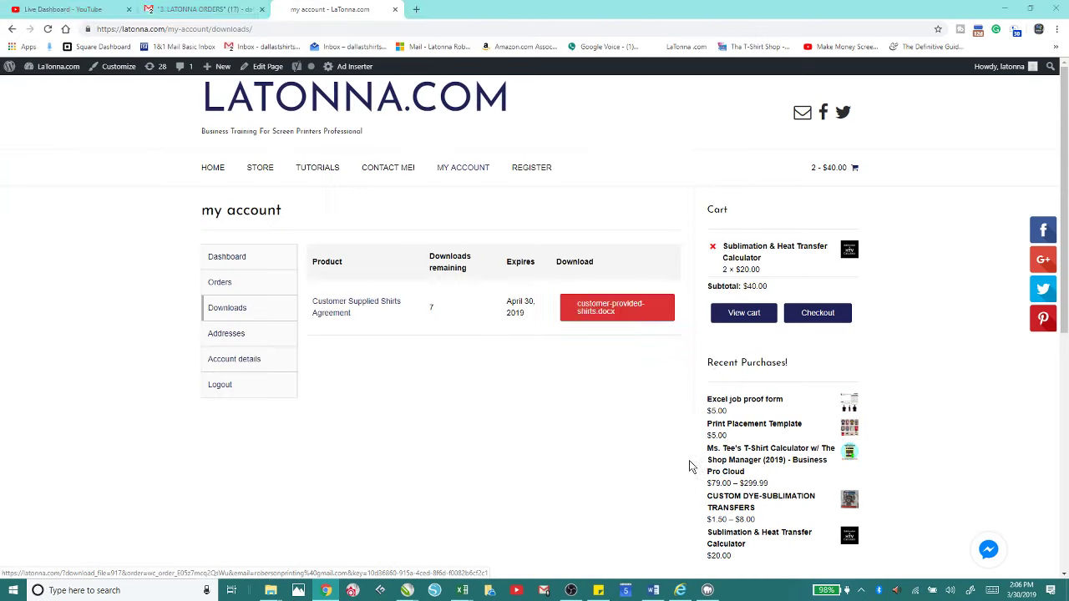
# Step: Switch to the desktop, reposition the "Ms. Tee-s T-Shirt Calculator Business Cloud UPDATED 3302019" zip file and extract it to the suggested desktop folder
pyautogui.click(1003, 14)
pyautogui.moveTo(513, 200); pyautogui.dragTo(388, 208)
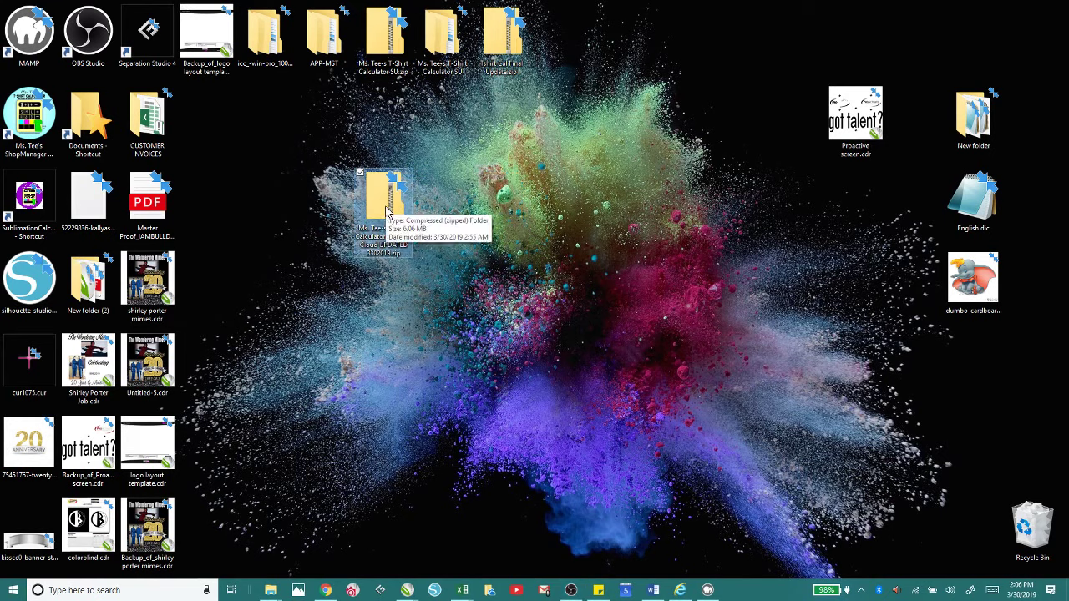
pyautogui.rightClick(386, 202)
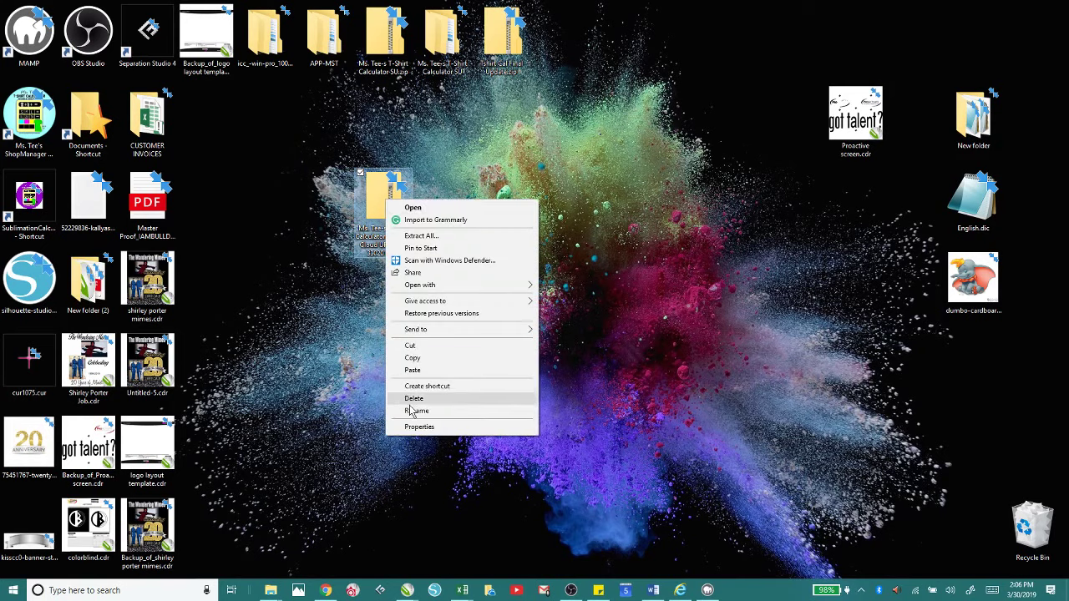
pyautogui.moveTo(421, 305)
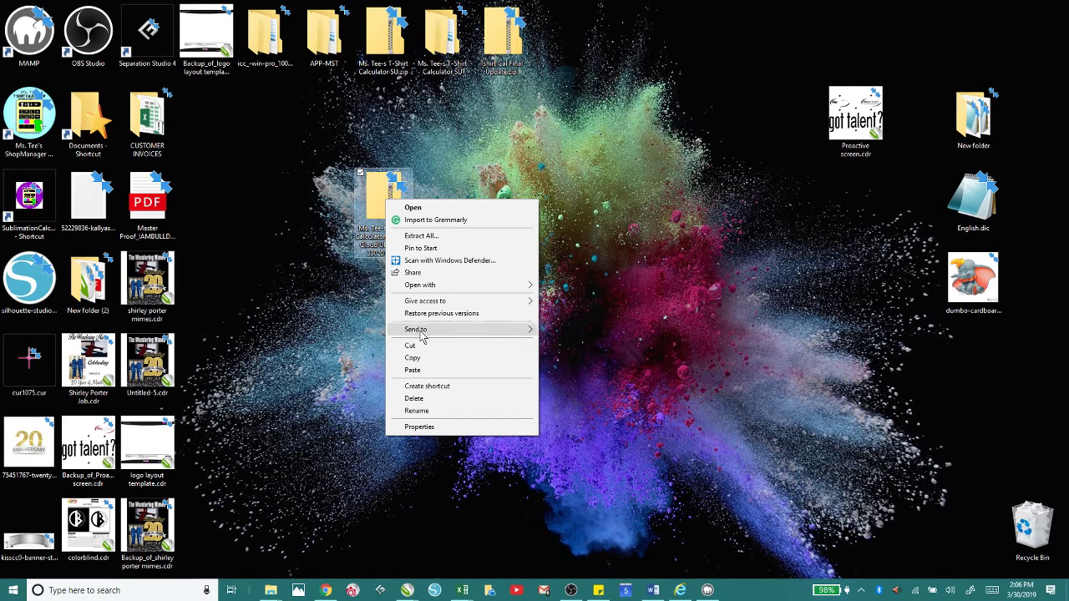
pyautogui.moveTo(422, 334)
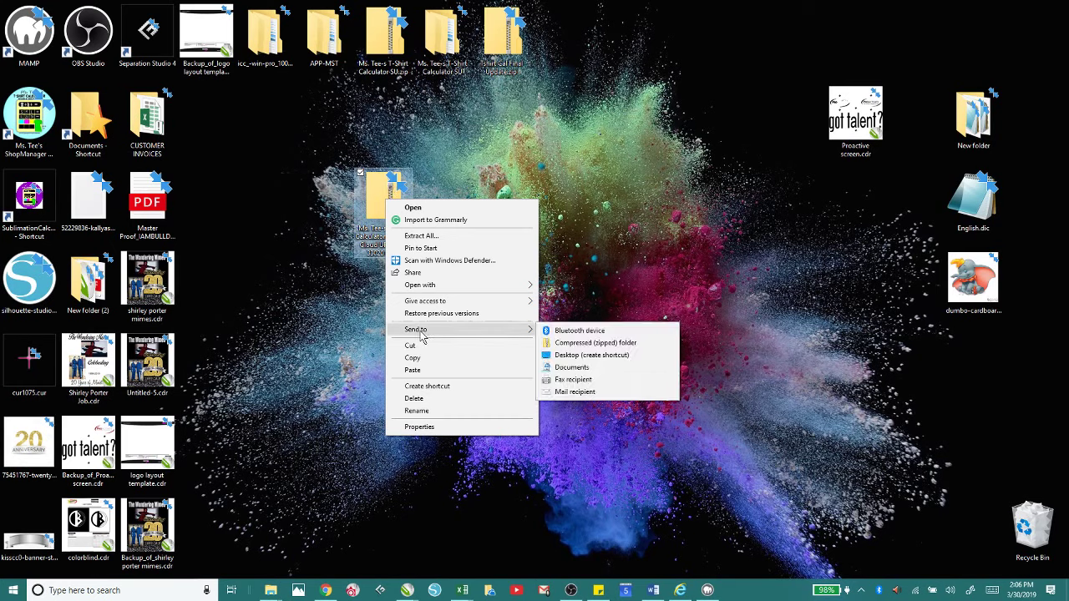
pyautogui.click(422, 237)
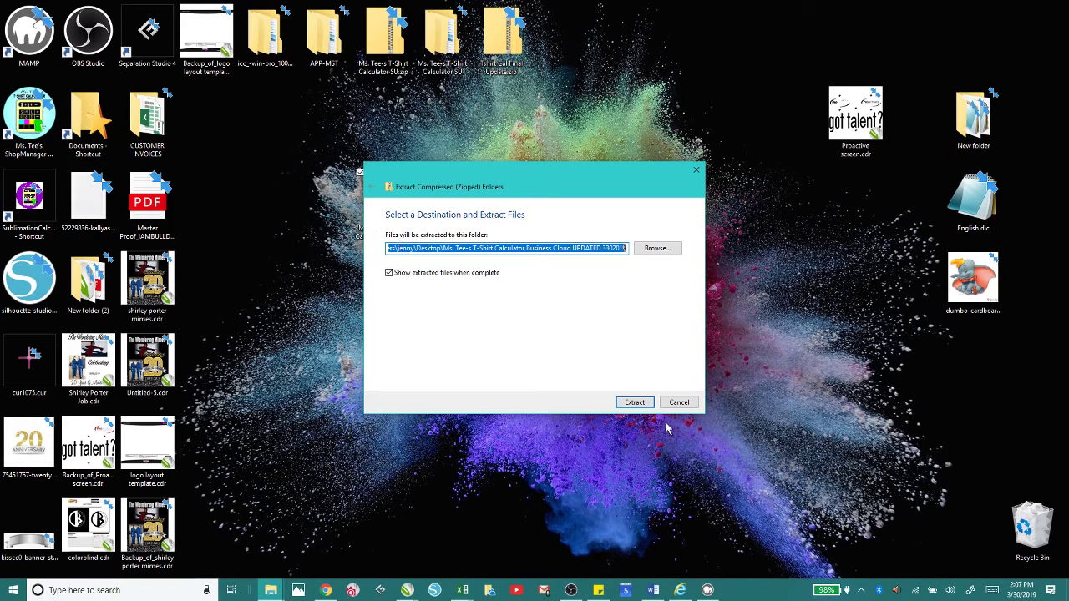
pyautogui.click(635, 403)
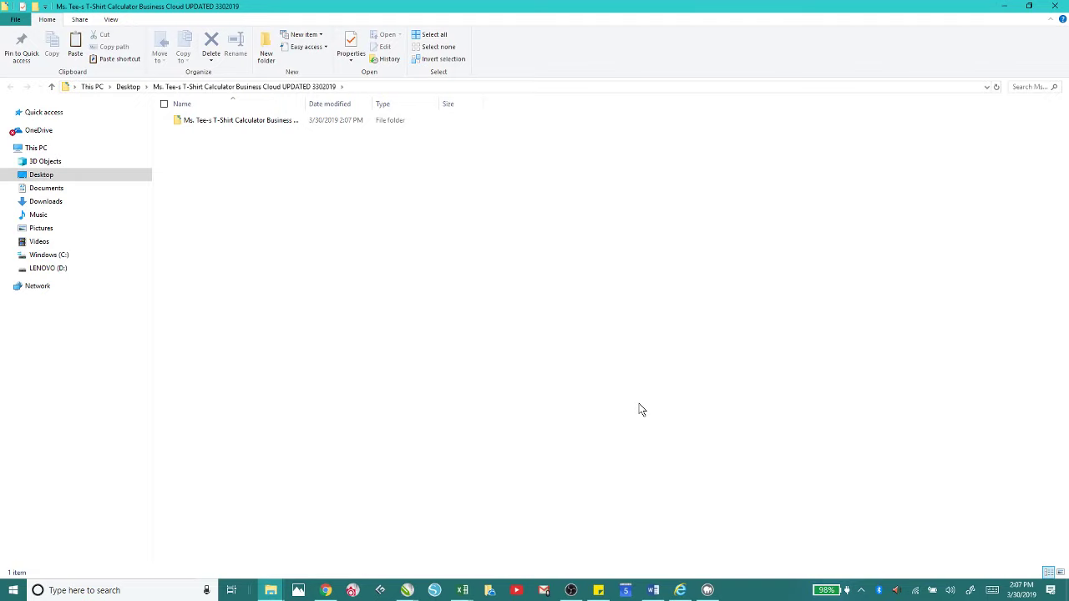
# Step: Close the extracted folder's window and place the extracted folder beside its zip file on the desktop
pyautogui.click(1029, 9)
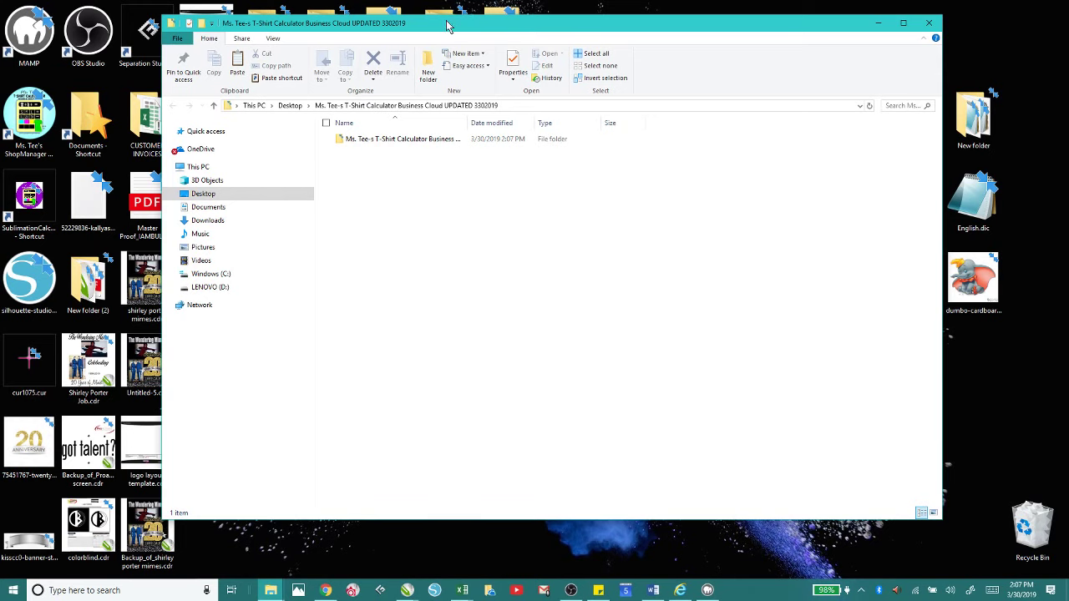
pyautogui.moveTo(472, 29); pyautogui.dragTo(754, 75)
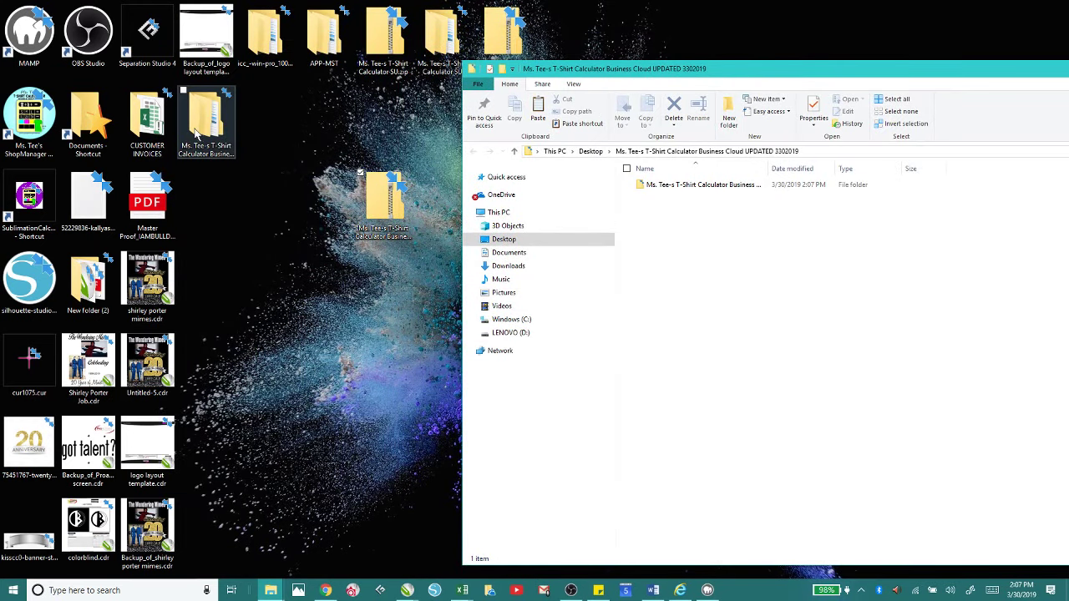
pyautogui.moveTo(855, 74); pyautogui.dragTo(528, 71)
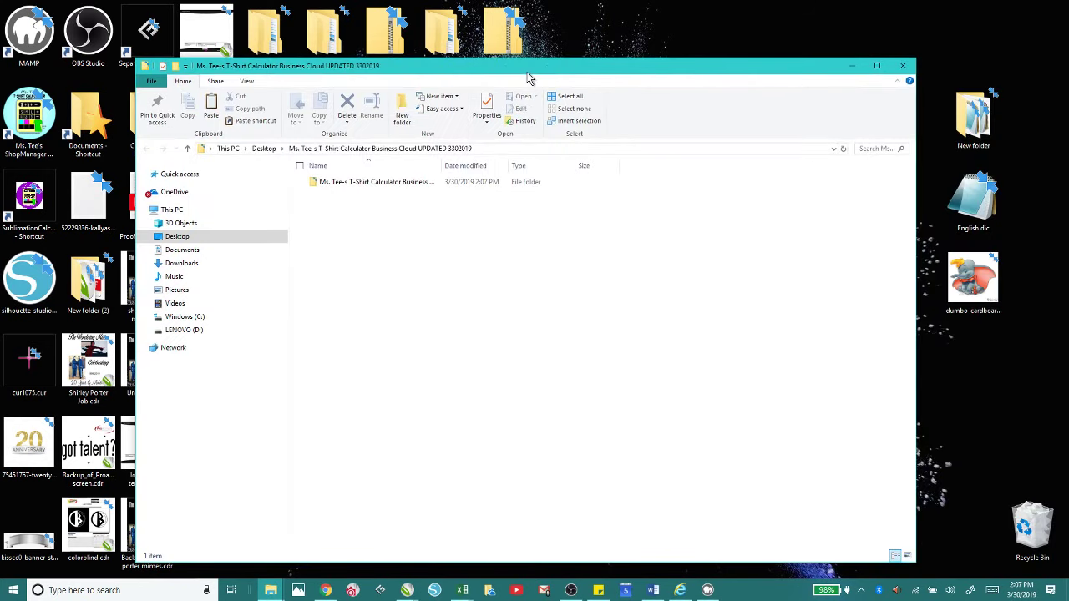
pyautogui.click(903, 65)
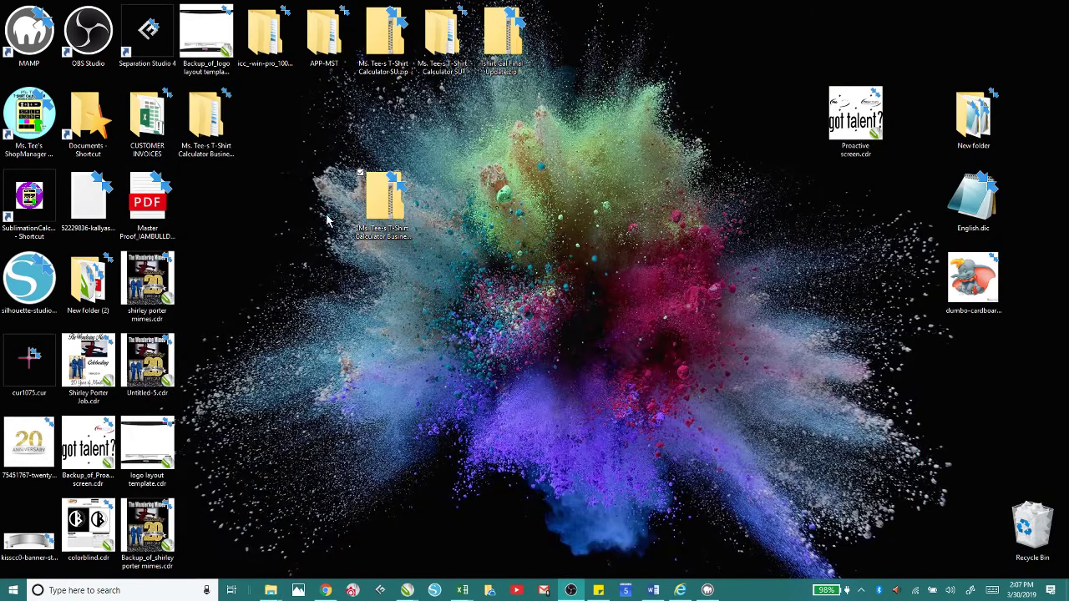
pyautogui.click(215, 137)
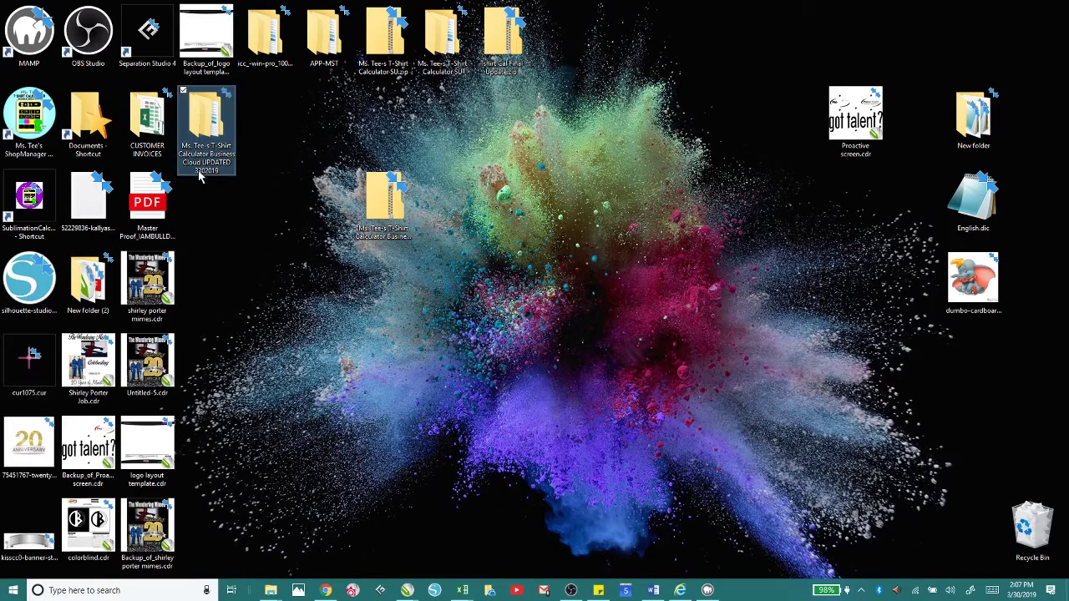
pyautogui.click(382, 204)
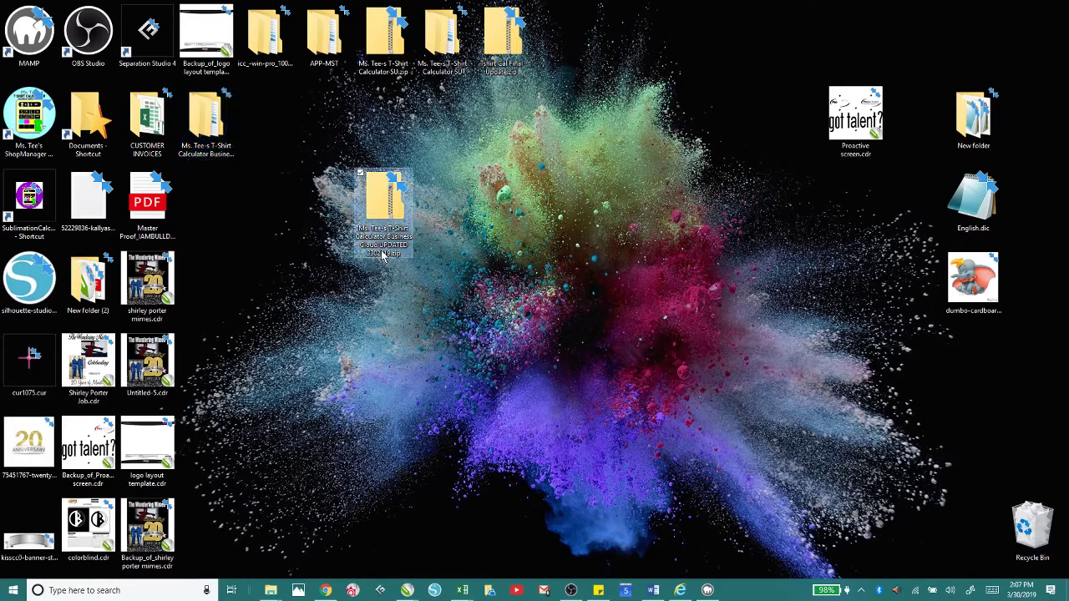
pyautogui.moveTo(218, 124); pyautogui.dragTo(278, 205)
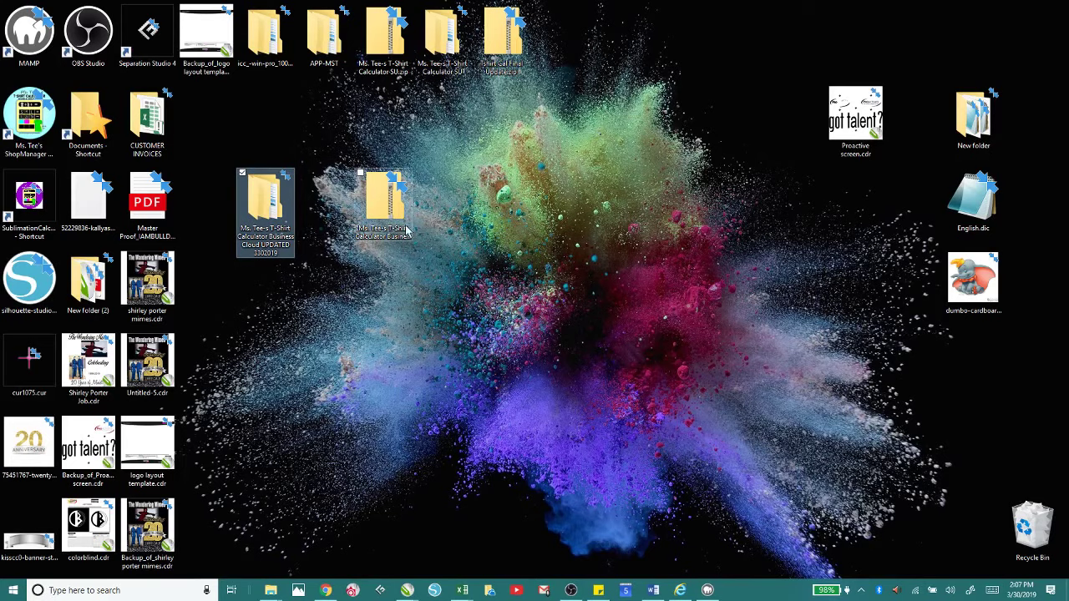
pyautogui.doubleClick(266, 206)
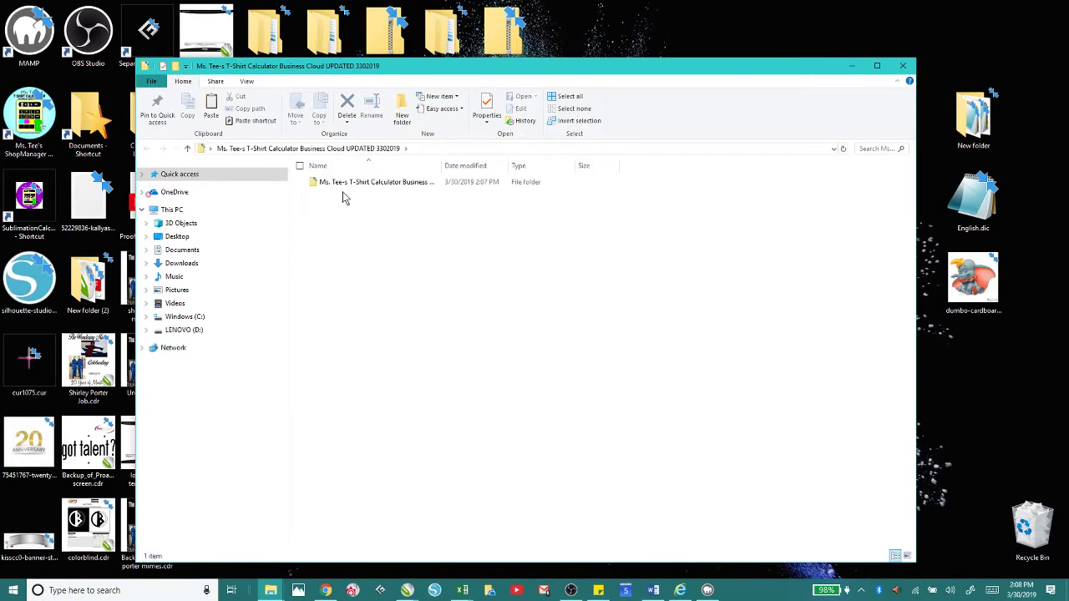
pyautogui.doubleClick(337, 189)
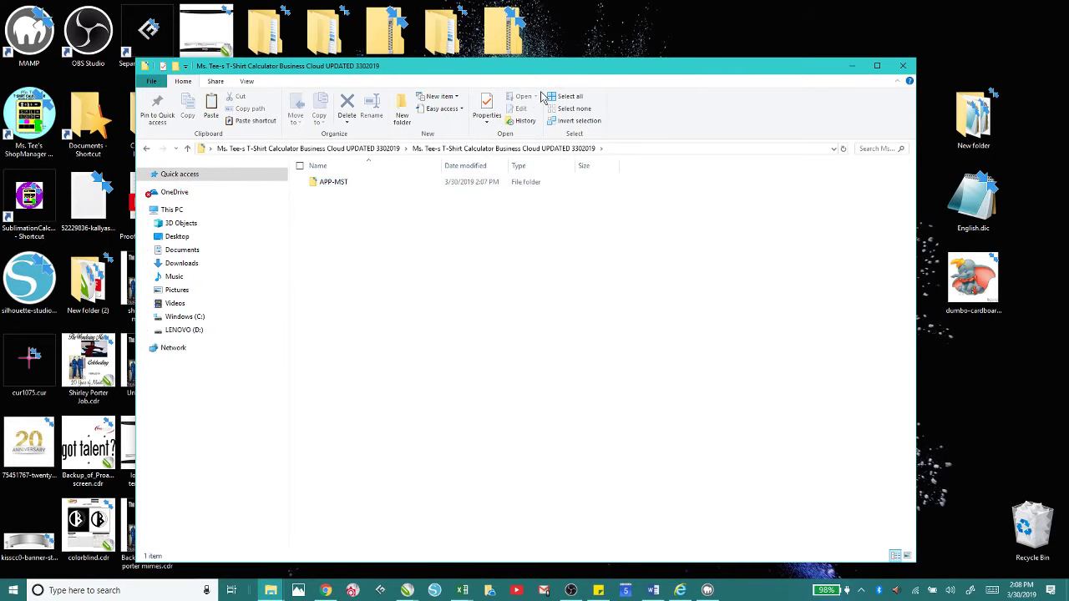
pyautogui.moveTo(609, 78); pyautogui.dragTo(424, 94)
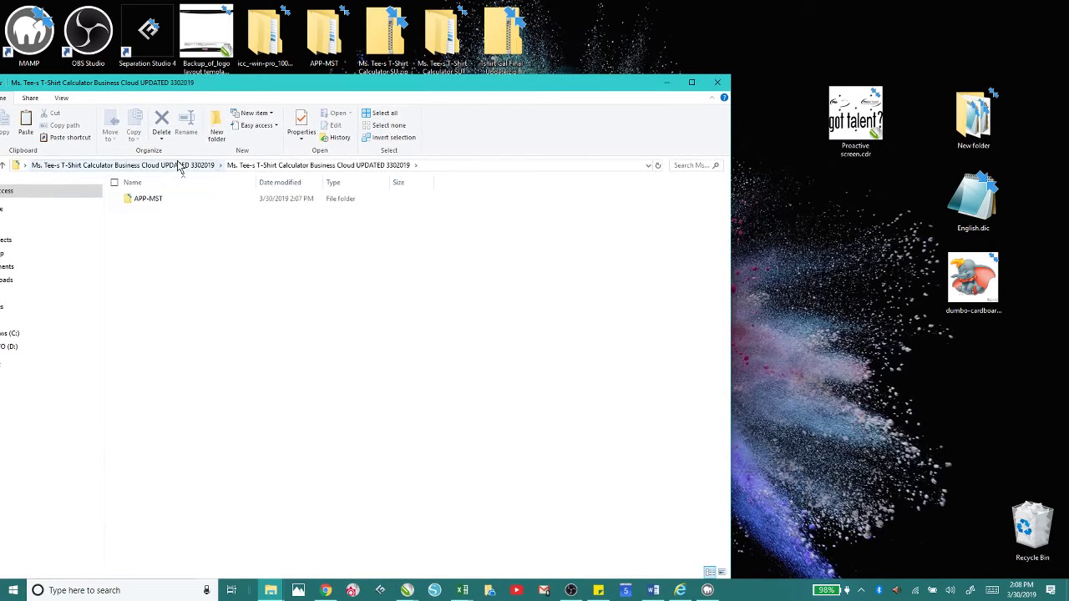
pyautogui.moveTo(133, 205); pyautogui.dragTo(791, 248)
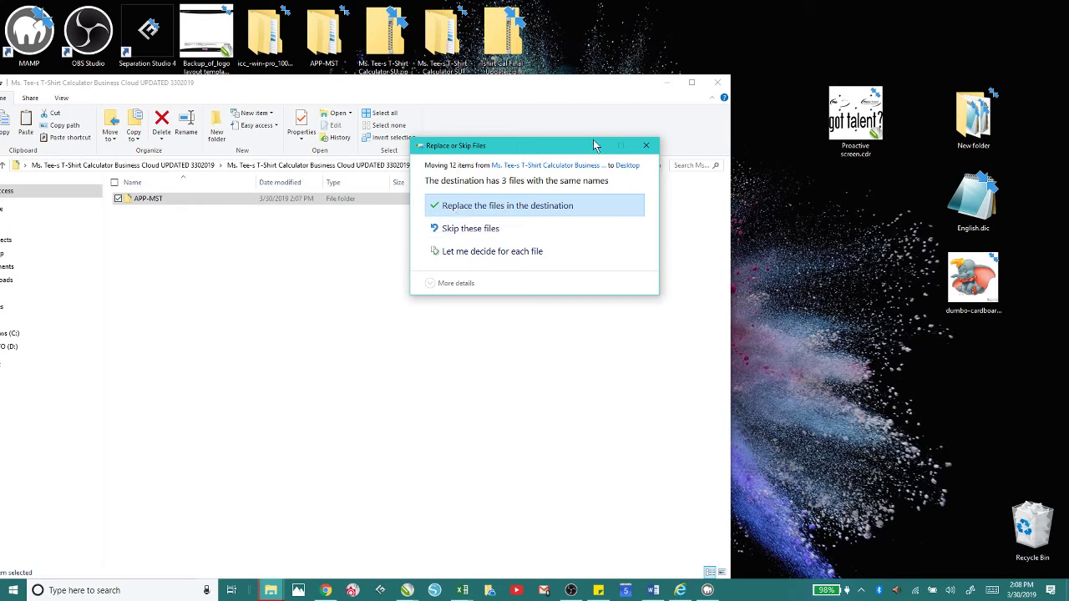
pyautogui.click(646, 149)
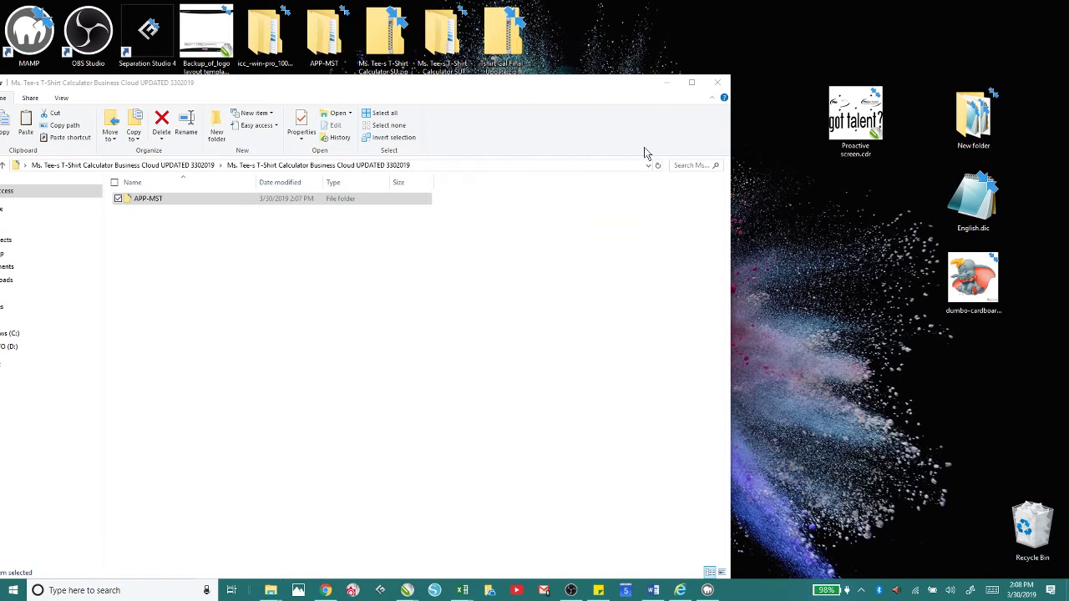
# Step: Minimize the folder window and move the five older folders and zip files, including the old APP-MST, to the Recycle Bin
pyautogui.click(668, 86)
pyautogui.moveTo(638, 2); pyautogui.dragTo(244, 81)
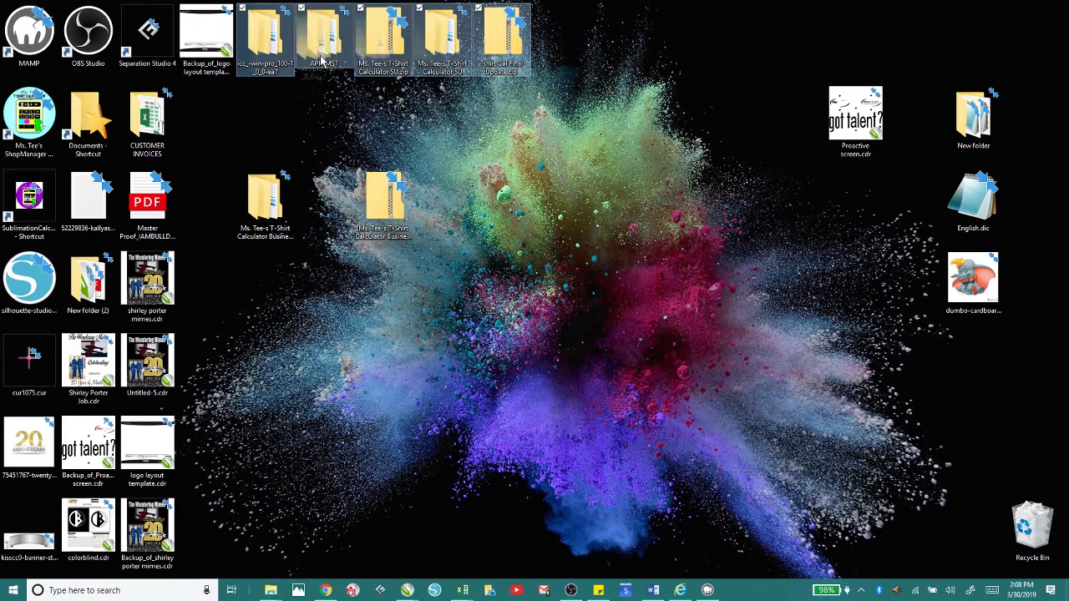
pyautogui.moveTo(321, 60); pyautogui.dragTo(1034, 528)
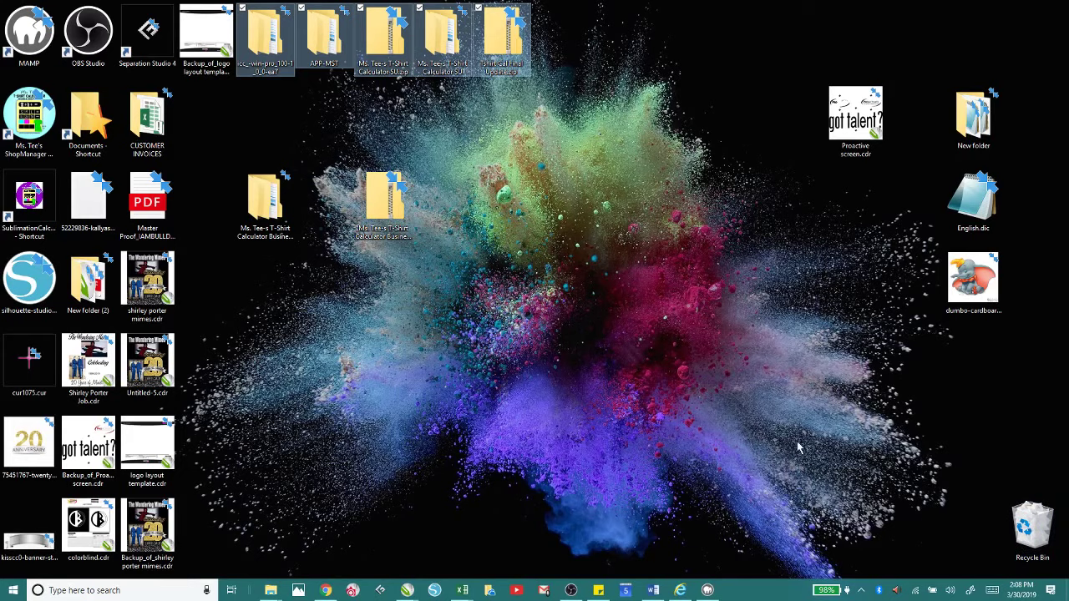
# Step: Move the APP-MST folder out of the extracted calculator's inner folder onto the desktop and place it beside the zip file
pyautogui.doubleClick(265, 215)
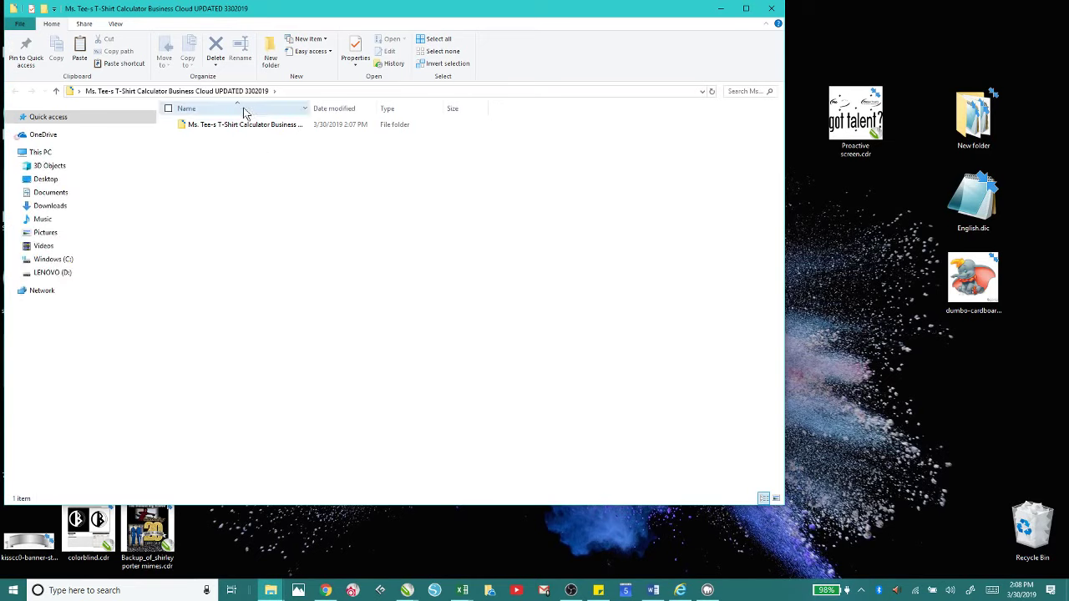
pyautogui.click(202, 127)
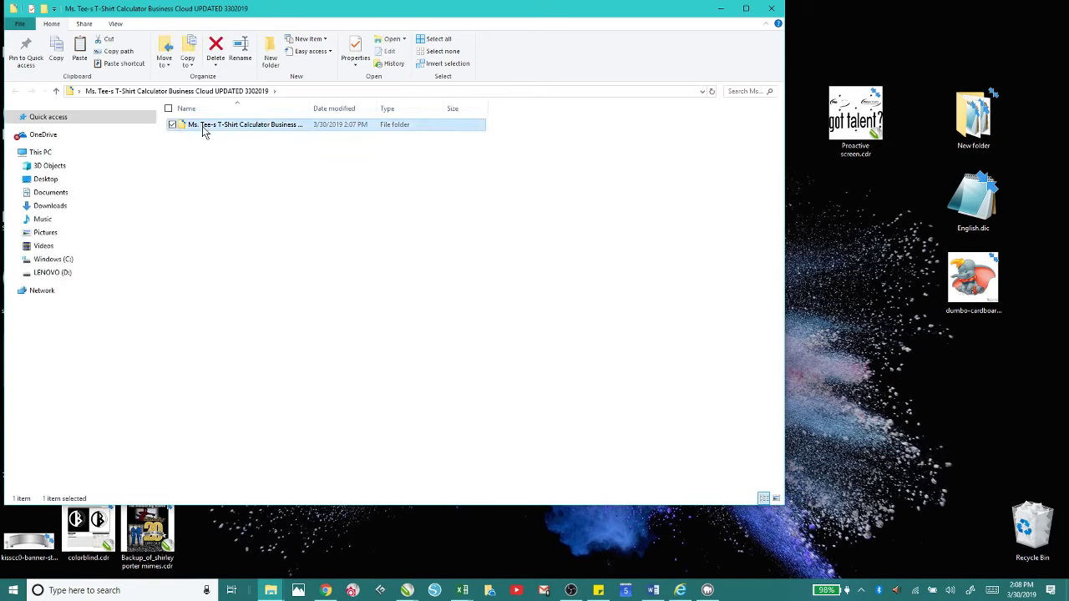
pyautogui.doubleClick(203, 127)
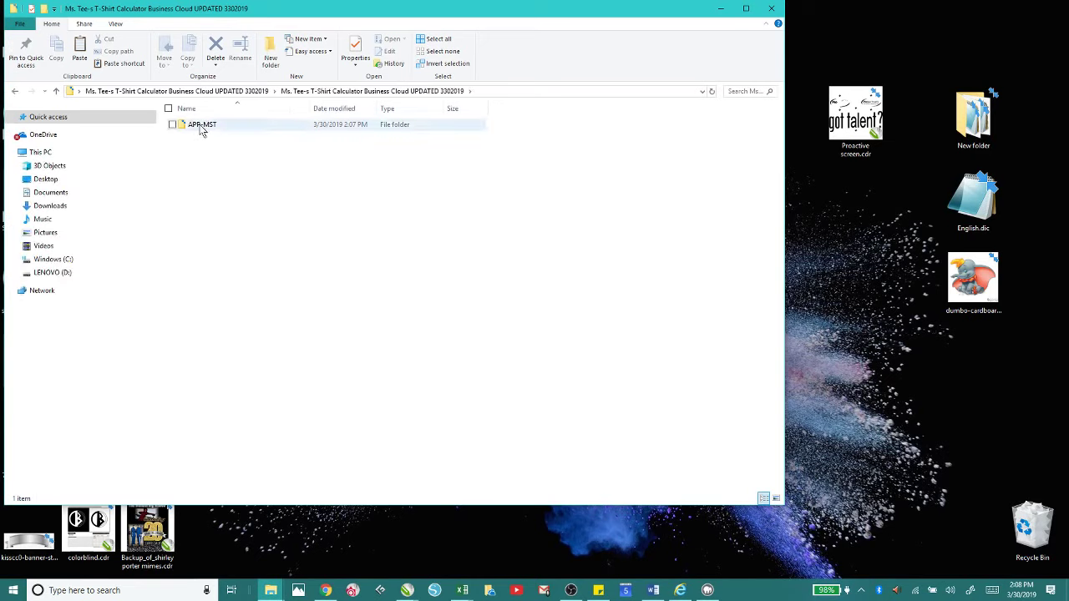
pyautogui.moveTo(201, 127); pyautogui.dragTo(887, 329)
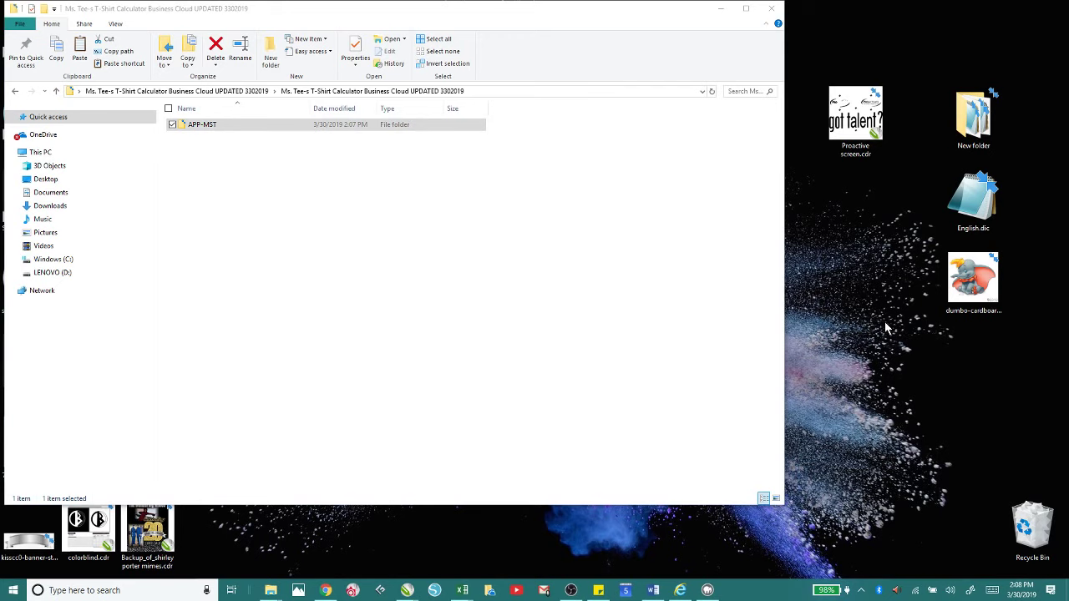
pyautogui.click(773, 12)
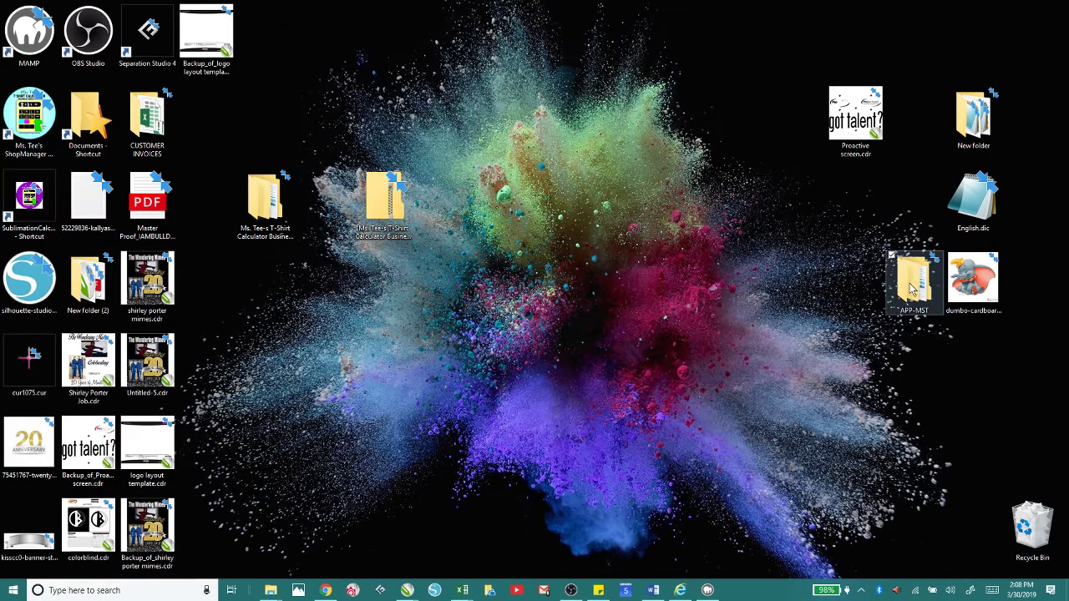
pyautogui.moveTo(912, 288); pyautogui.dragTo(501, 201)
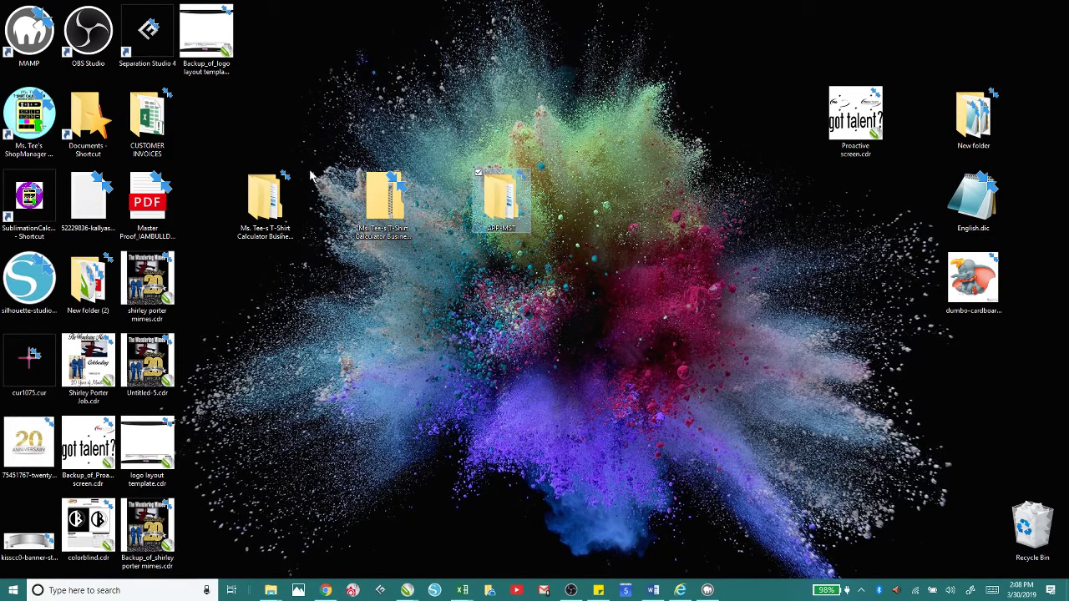
# Step: Move the extracted calculator folder and its zip file to the desktop's top row, and place APP-MST below the extracted folder
pyautogui.moveTo(232, 155); pyautogui.dragTo(414, 303)
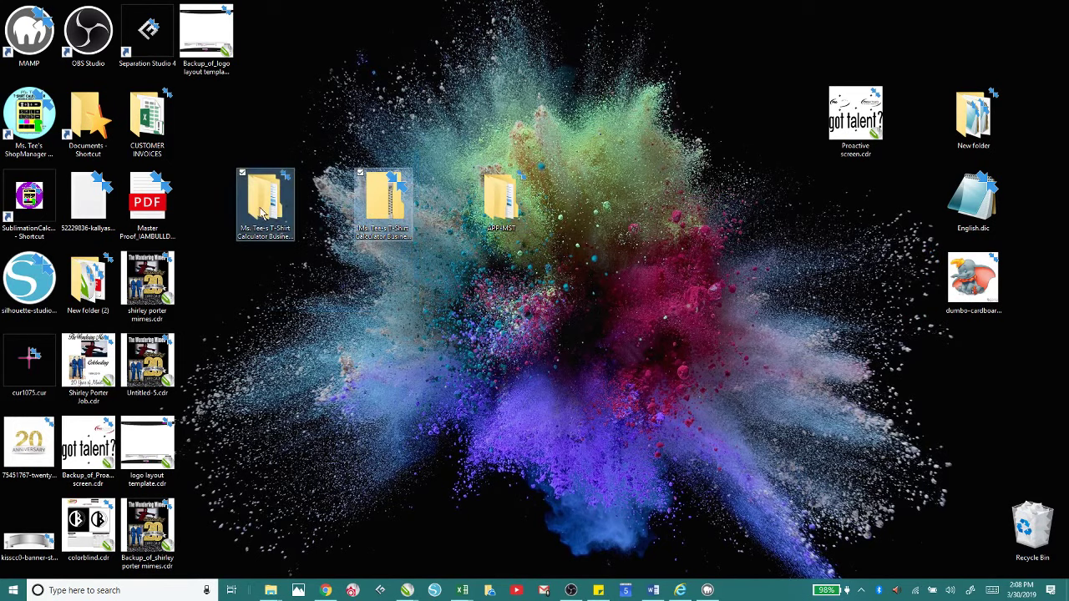
pyautogui.moveTo(260, 212); pyautogui.dragTo(343, 74)
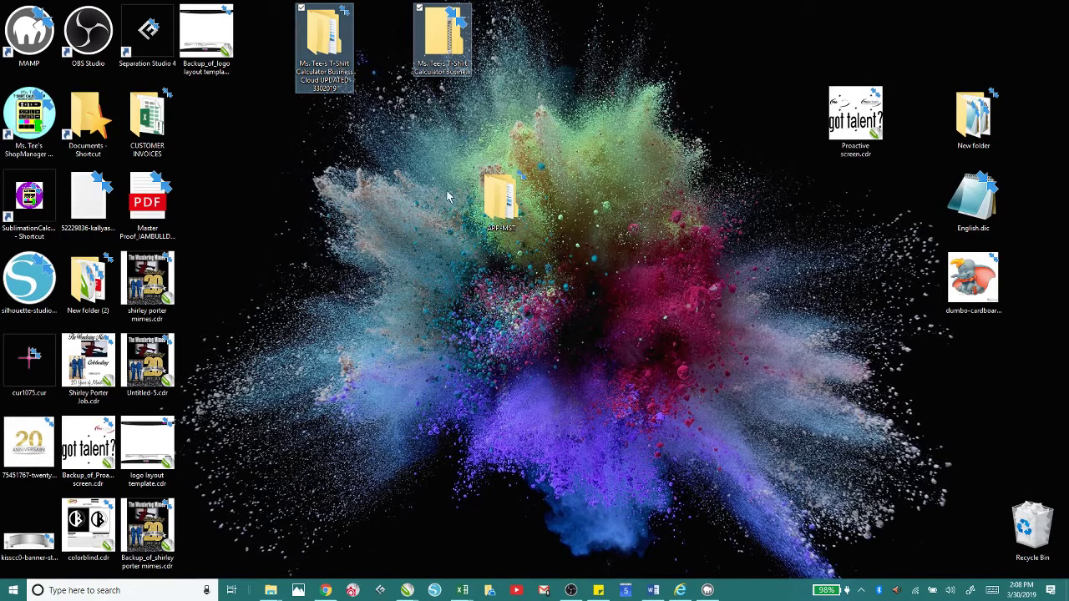
pyautogui.click(326, 52)
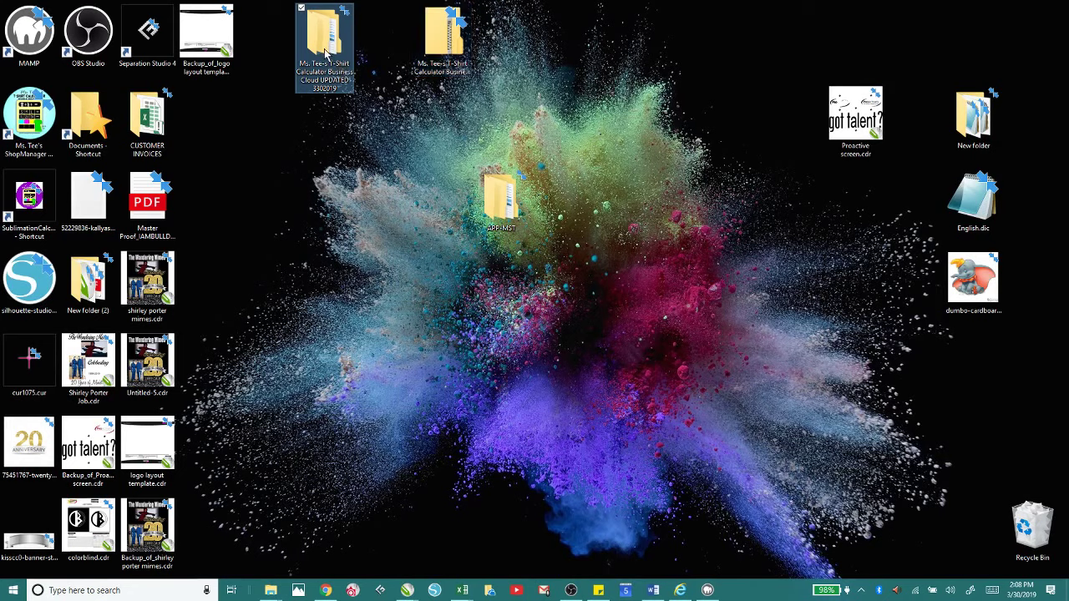
pyautogui.moveTo(505, 205); pyautogui.dragTo(350, 215)
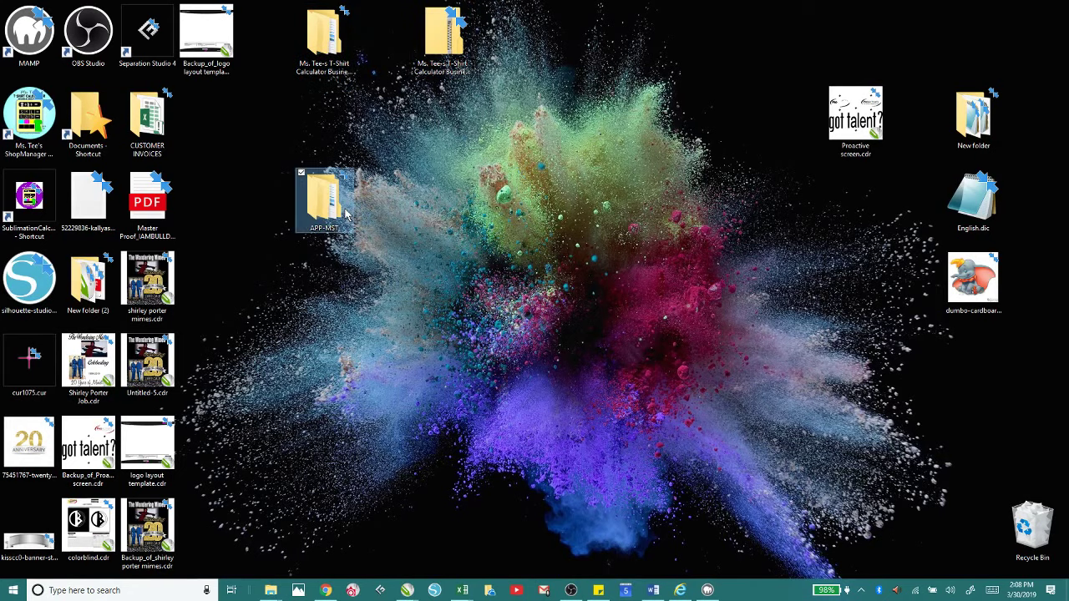
# Step: Check the extracted calculator folder, and browse APP-MST through APPLICATION FILES to INSTALL INSTRUCTIONS and back to APPLICATION FILES
pyautogui.doubleClick(326, 38)
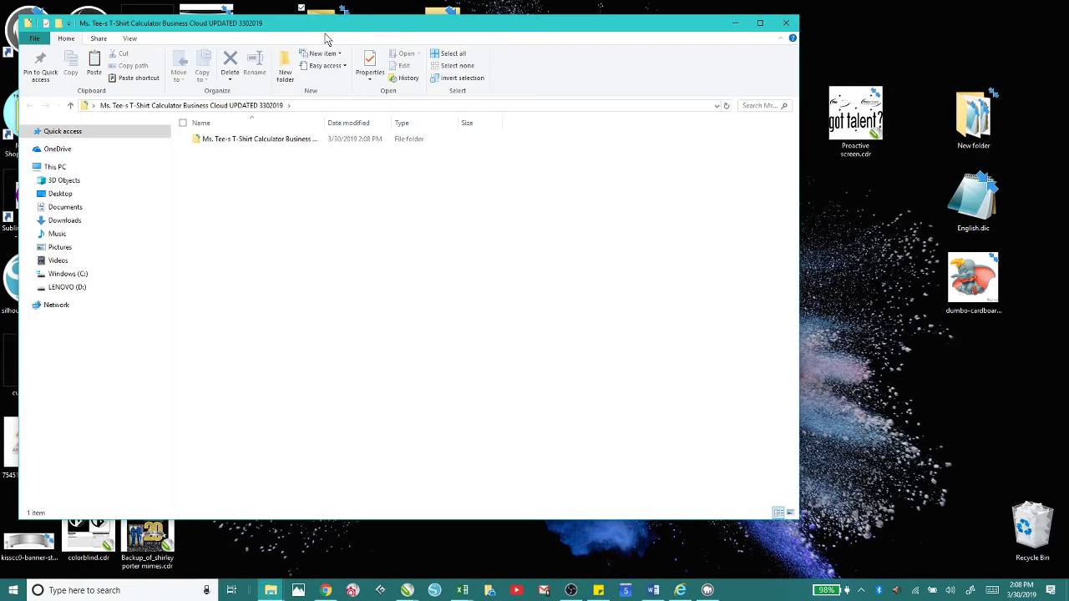
pyautogui.click(786, 23)
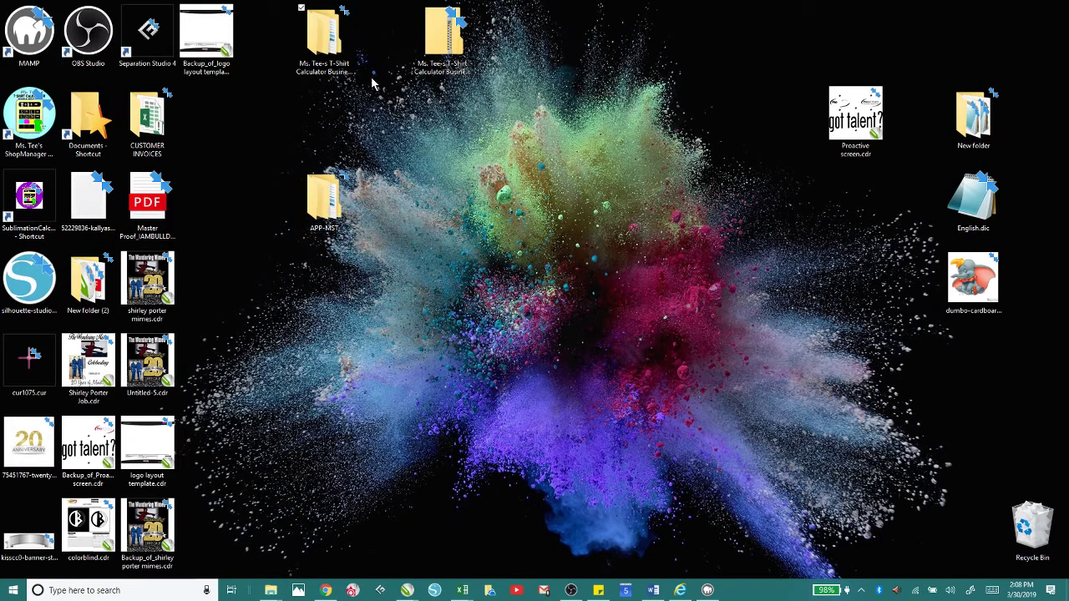
pyautogui.doubleClick(333, 209)
pyautogui.doubleClick(231, 164)
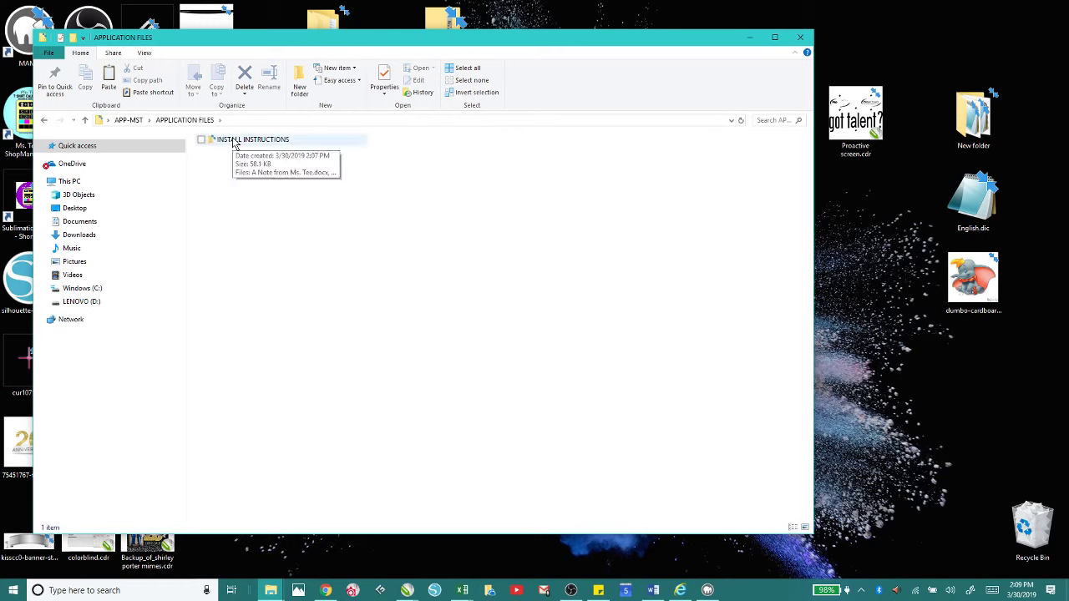
pyautogui.doubleClick(234, 142)
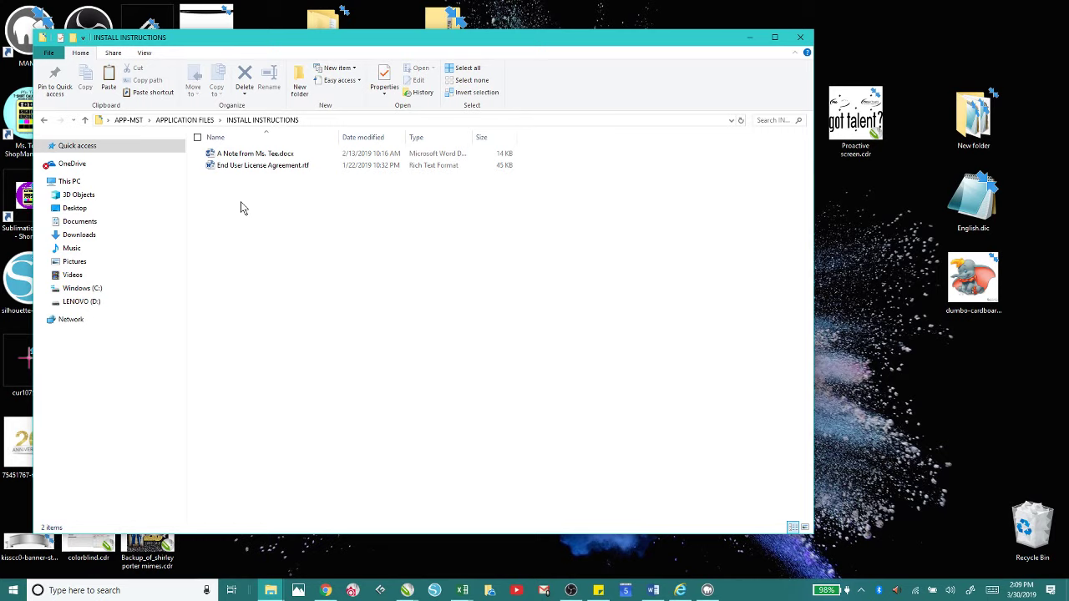
pyautogui.click(45, 119)
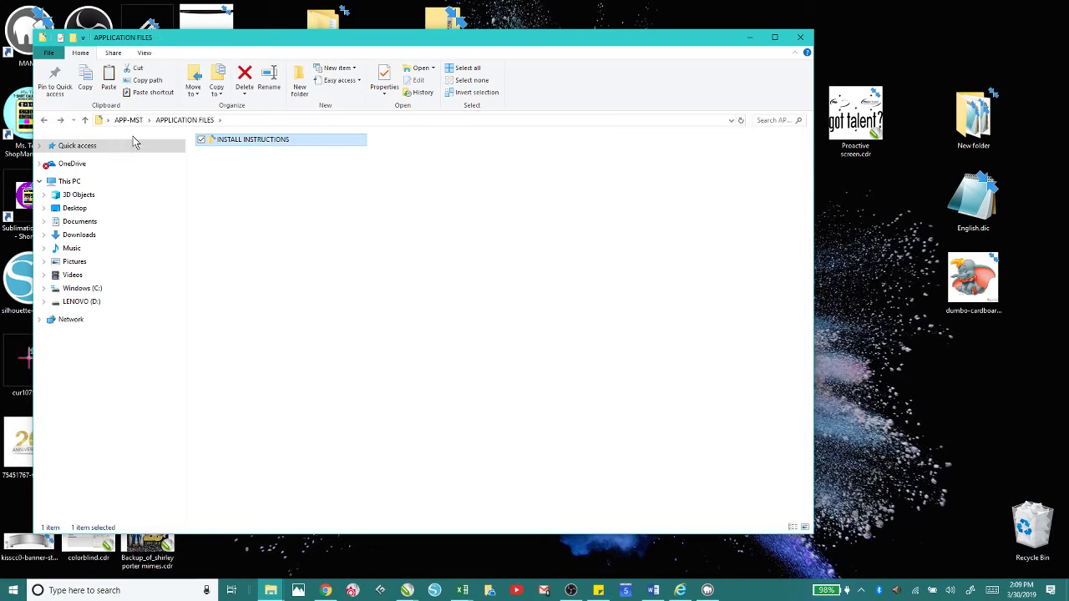
# Step: Return to APP-MST, move its window aside, and check the inner folder inside the extracted calculator folder
pyautogui.click(45, 122)
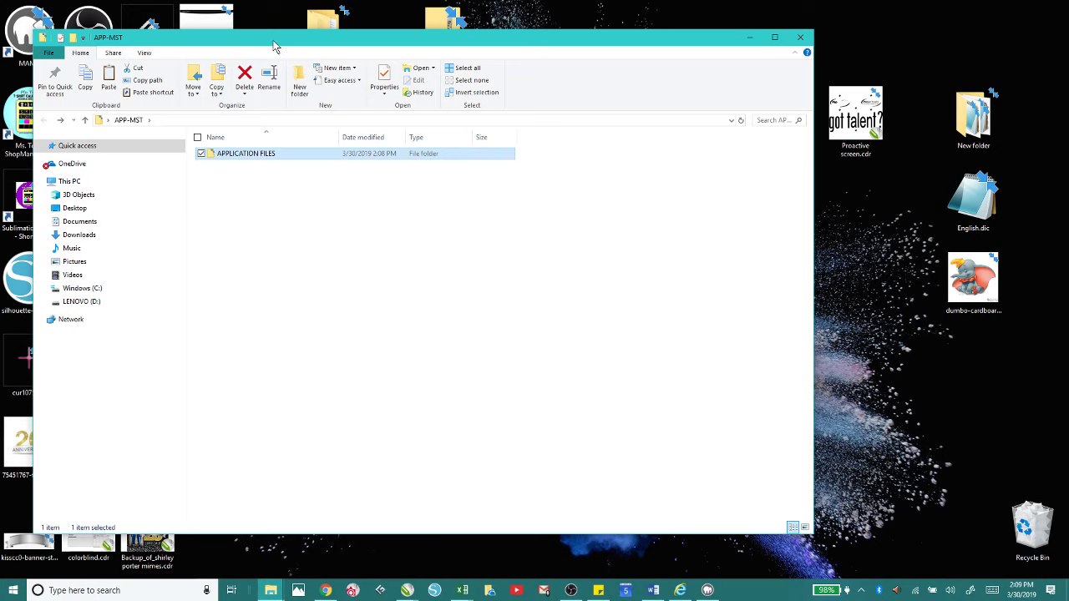
pyautogui.moveTo(274, 40); pyautogui.dragTo(470, 174)
pyautogui.doubleClick(332, 48)
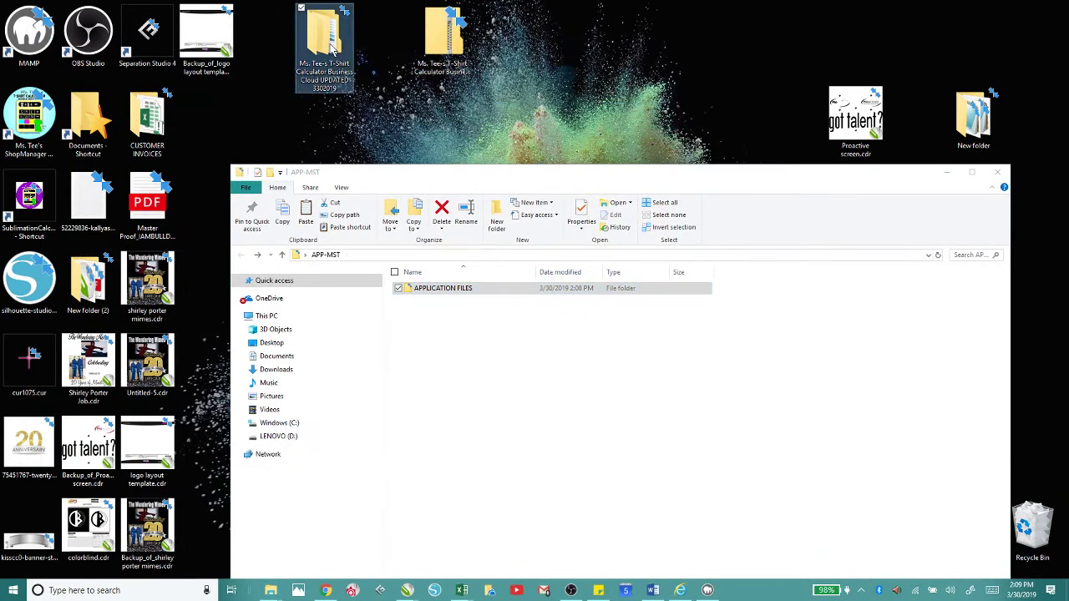
pyautogui.click(322, 50)
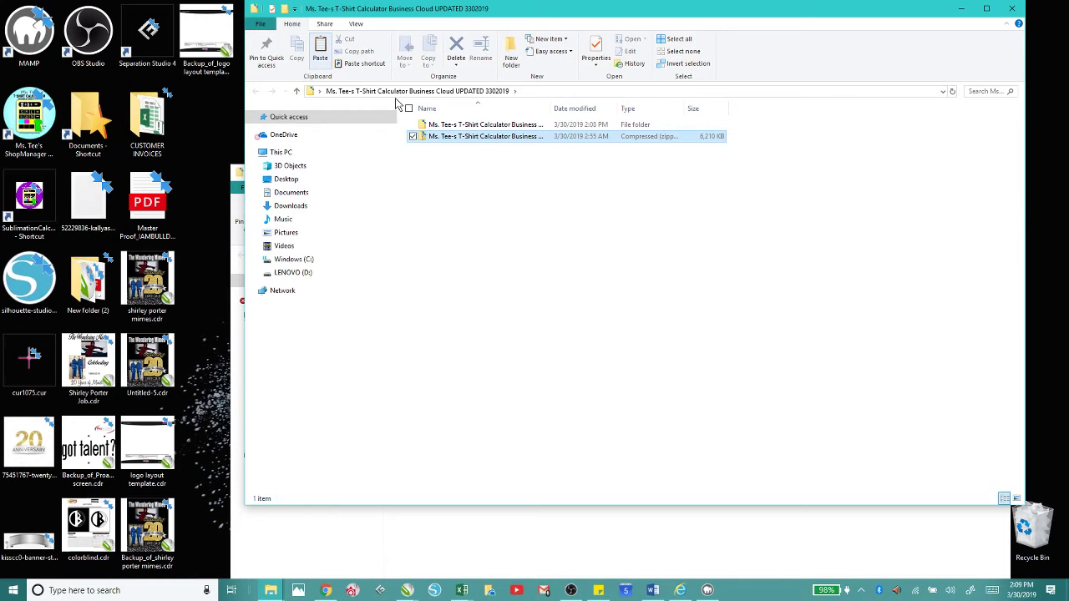
pyautogui.click(440, 127)
pyautogui.doubleClick(440, 127)
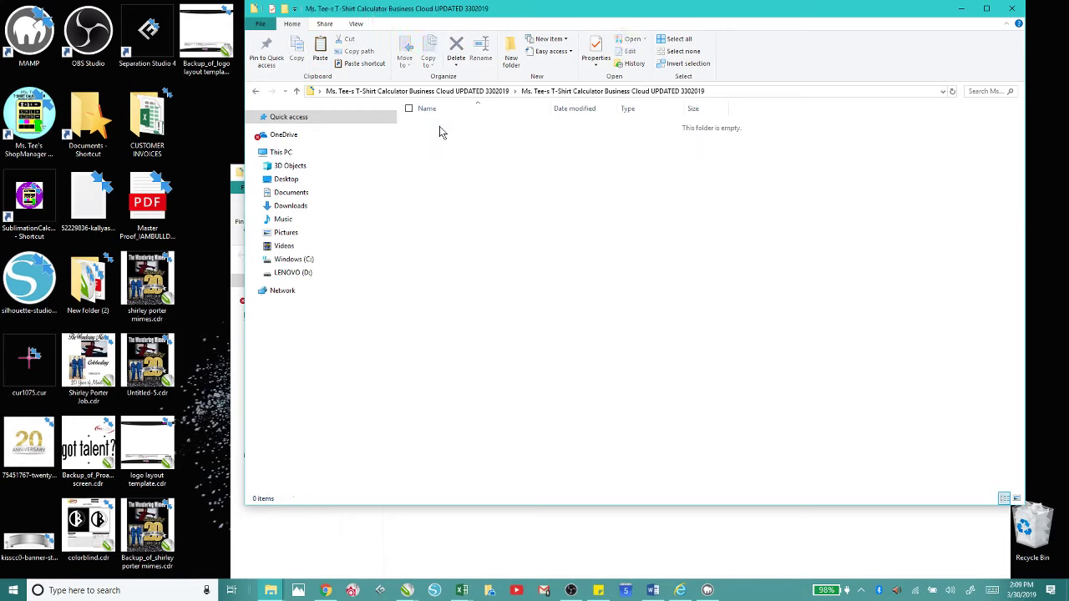
pyautogui.click(257, 93)
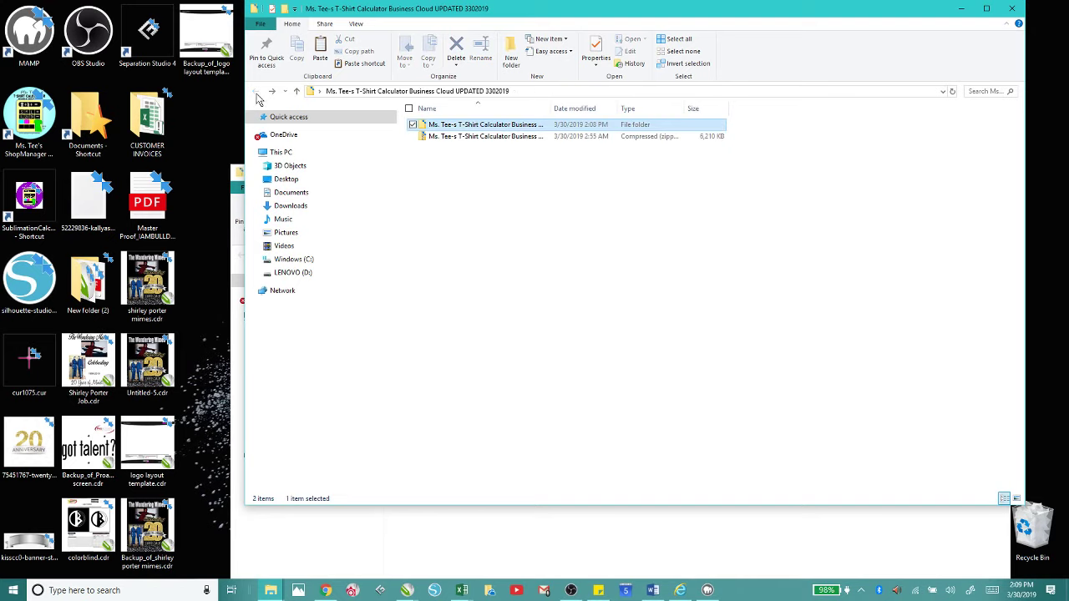
# Step: Open the zip file inside the extracted calculator folder and browse through APP-MST to its APPLICATION FILES
pyautogui.doubleClick(459, 137)
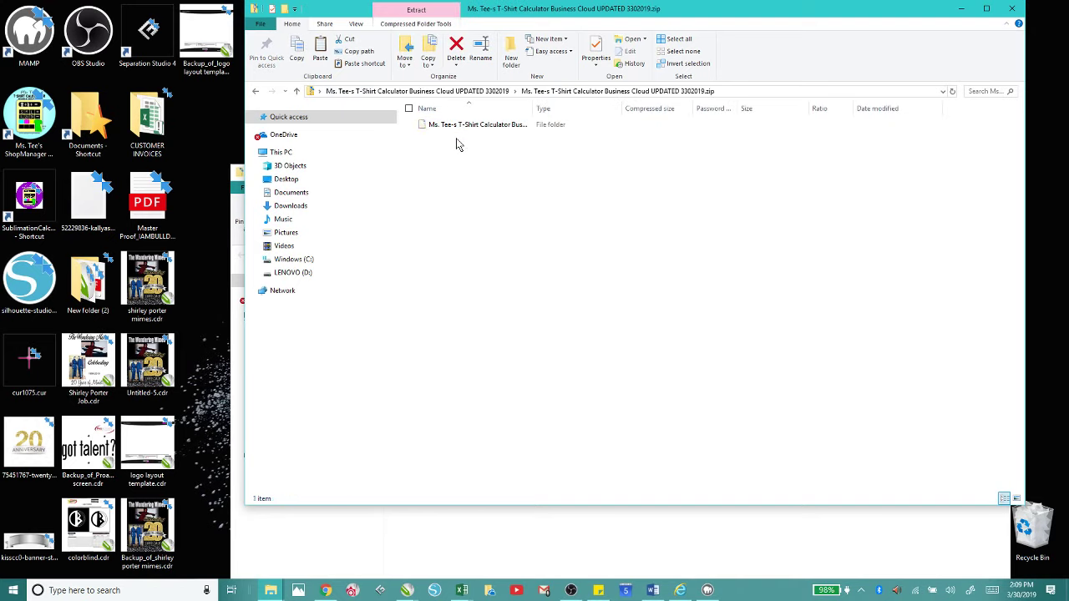
pyautogui.doubleClick(456, 136)
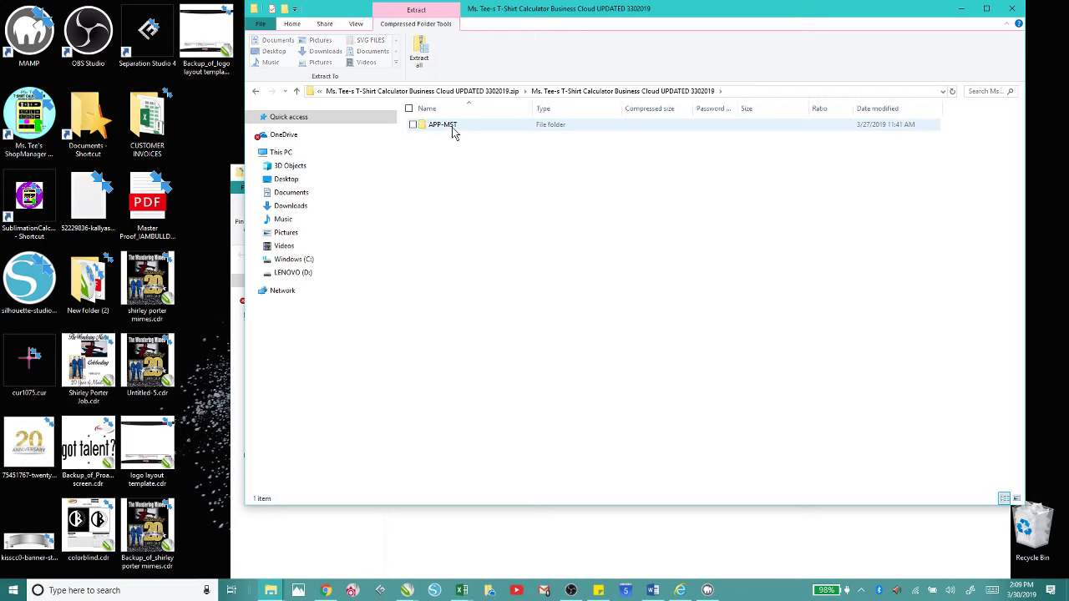
pyautogui.click(453, 134)
pyautogui.doubleClick(453, 127)
pyautogui.doubleClick(454, 125)
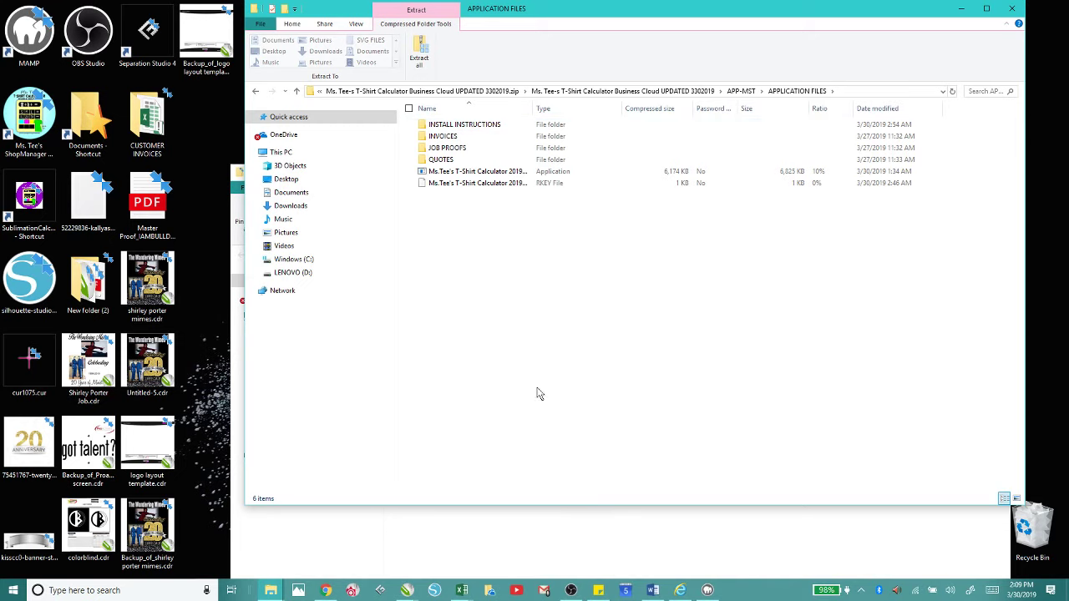
# Step: Close the desktop APP-MST window, go up to APP-MST inside the zip, and reposition that window to uncover the desktop folder
pyautogui.moveTo(531, 25); pyautogui.dragTo(453, 208)
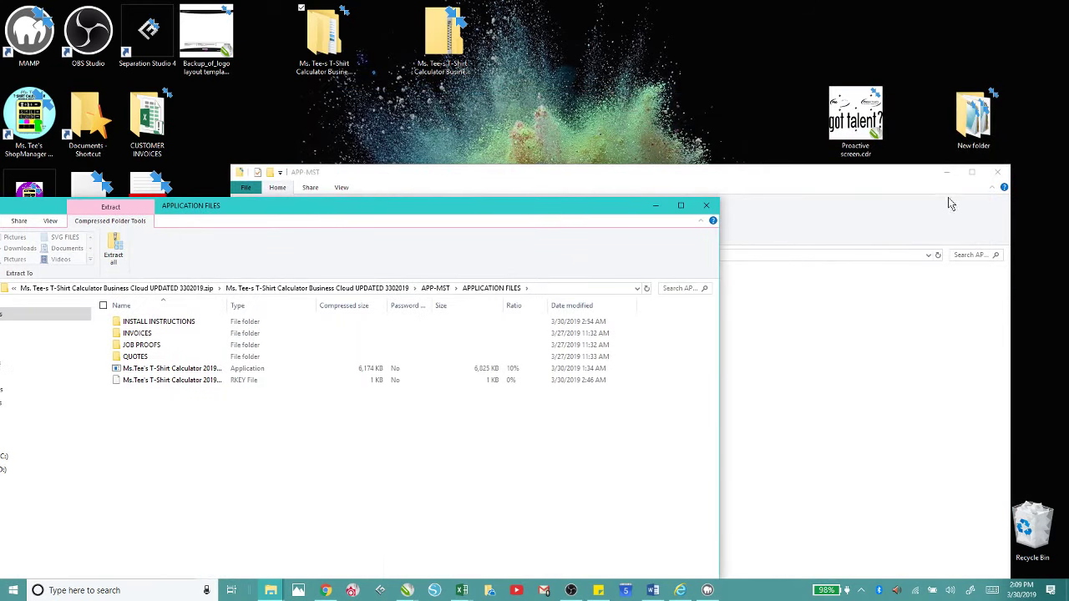
pyautogui.click(997, 172)
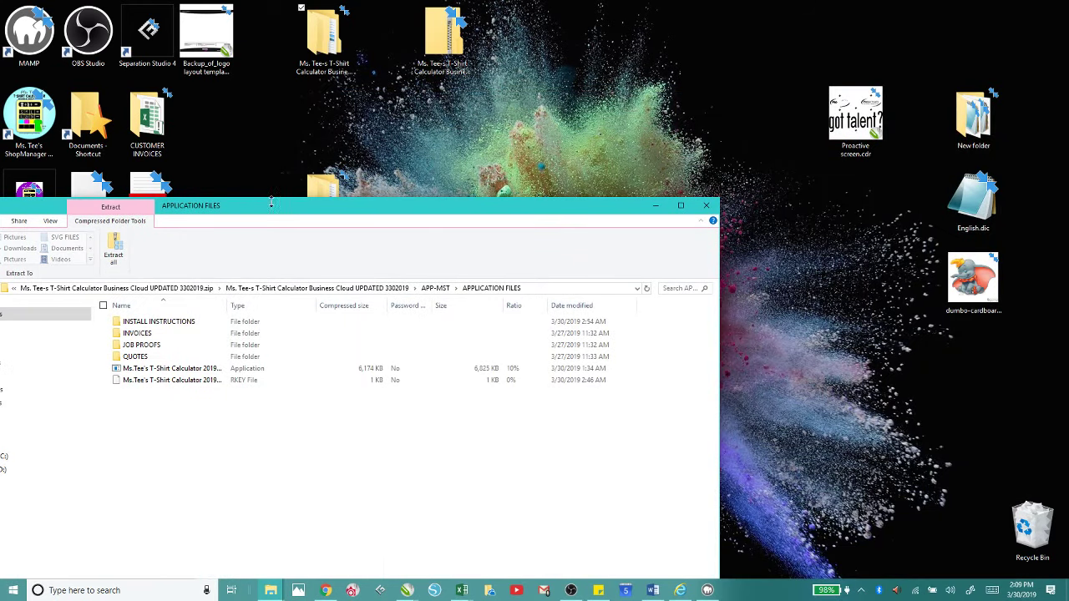
pyautogui.moveTo(271, 203); pyautogui.dragTo(381, 120)
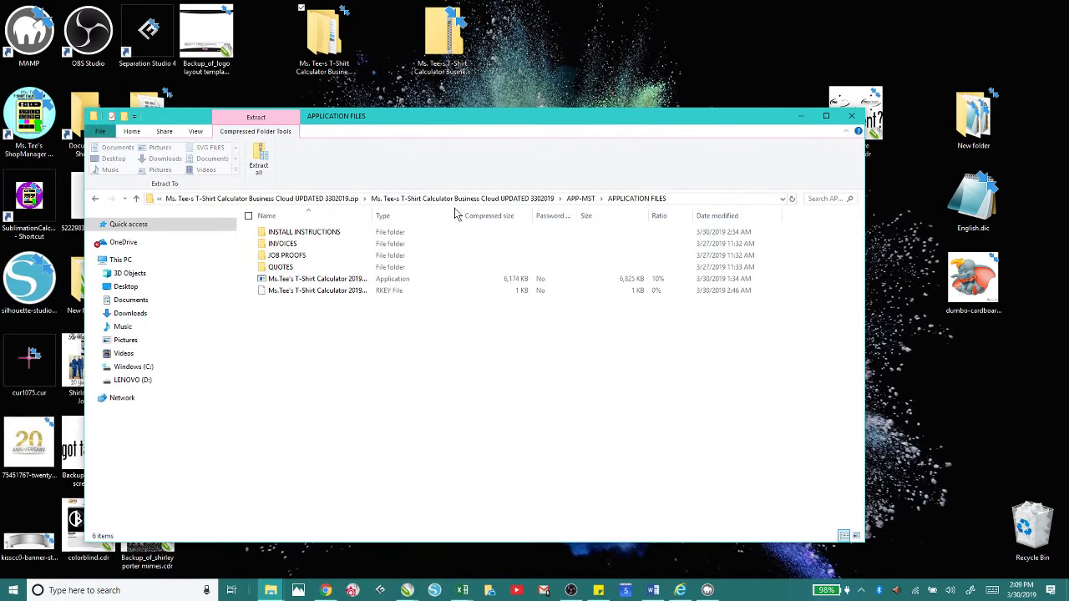
pyautogui.click(579, 199)
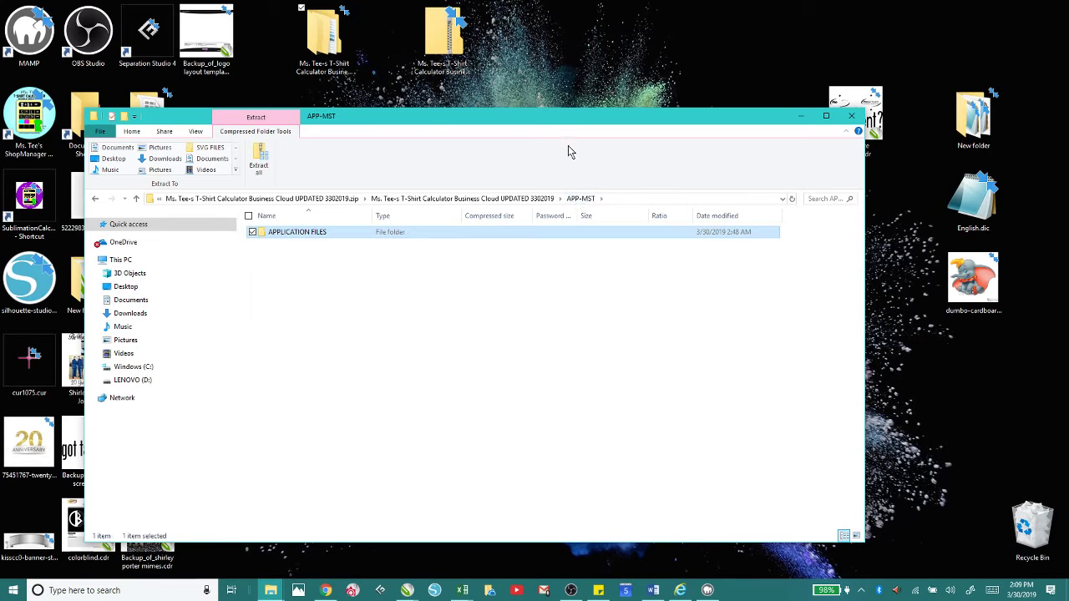
pyautogui.moveTo(561, 120); pyautogui.dragTo(531, 281)
# Step: Check APPLICATION FILES inside the desktop APP-MST folder and close that window
pyautogui.click(324, 204)
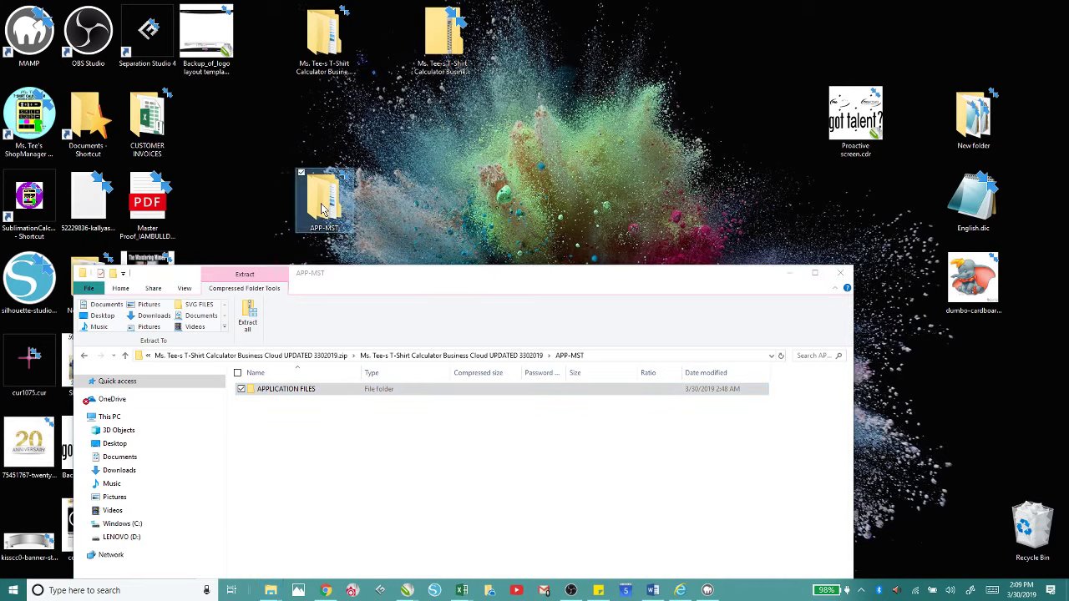
pyautogui.doubleClick(324, 204)
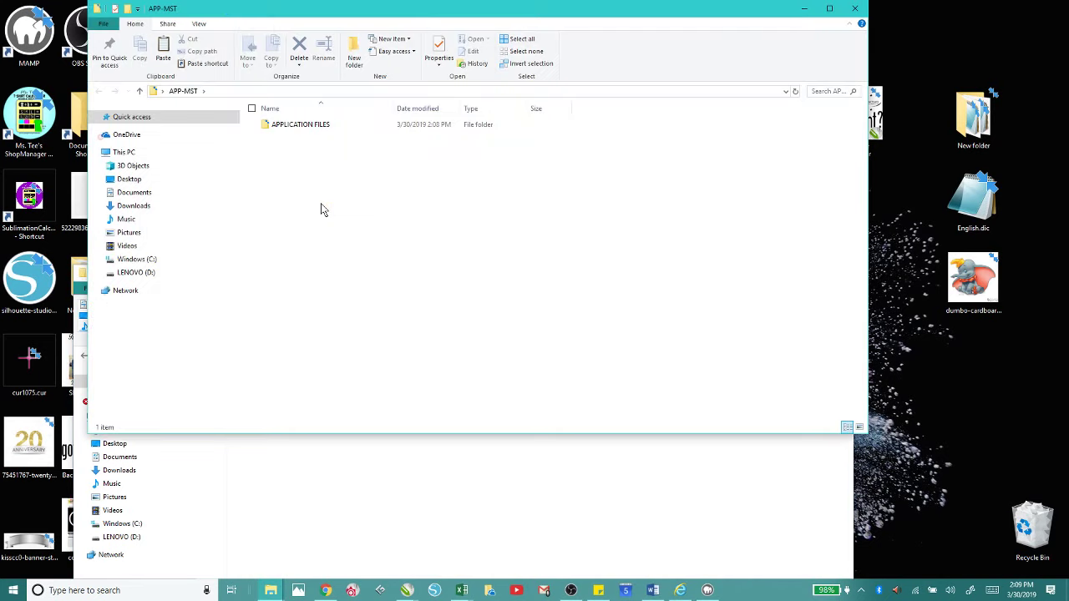
pyautogui.doubleClick(294, 129)
pyautogui.click(292, 119)
pyautogui.click(288, 114)
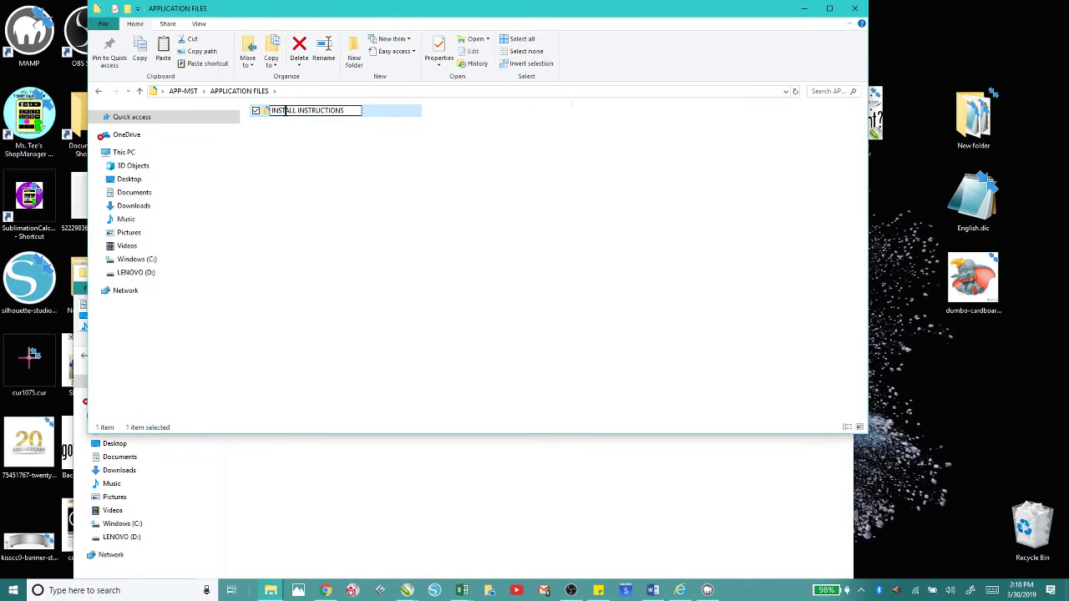
pyautogui.doubleClick(286, 111)
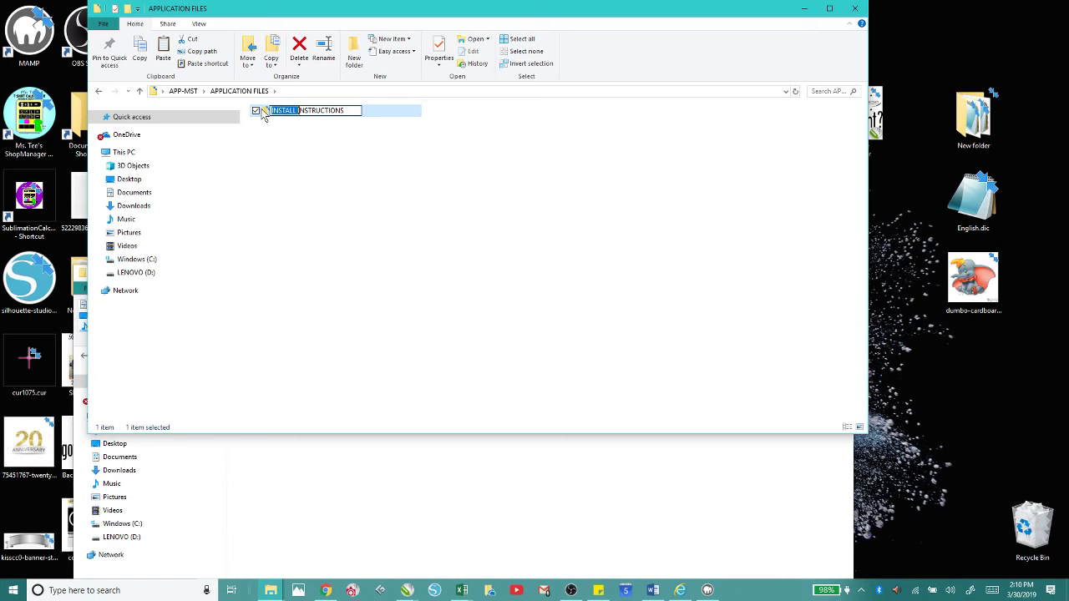
pyautogui.click(854, 8)
# Step: Copy the APPLICATION FILES folder out of the zip to the desktop's top row beside the zip file, and close the zip window
pyautogui.moveTo(351, 275); pyautogui.dragTo(498, 261)
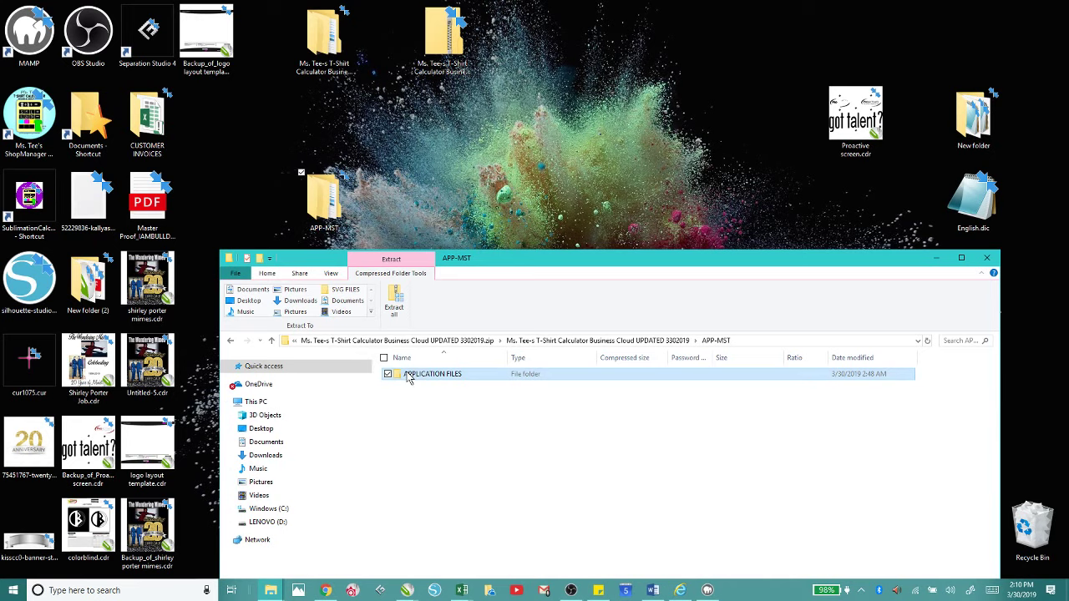
pyautogui.moveTo(454, 264); pyautogui.dragTo(369, 172)
pyautogui.moveTo(346, 282); pyautogui.dragTo(561, 117)
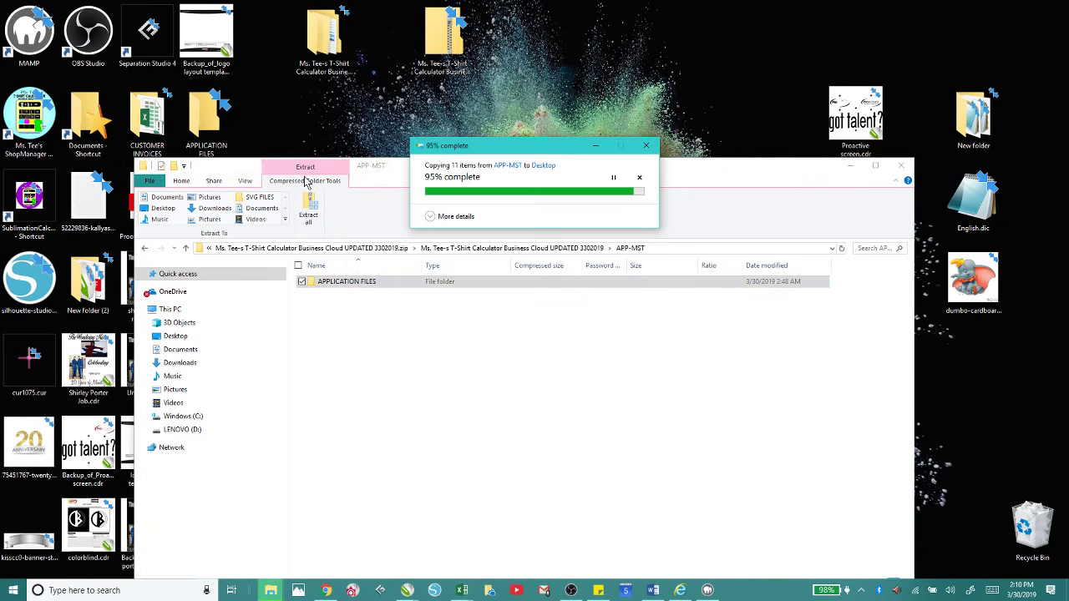
pyautogui.click(896, 167)
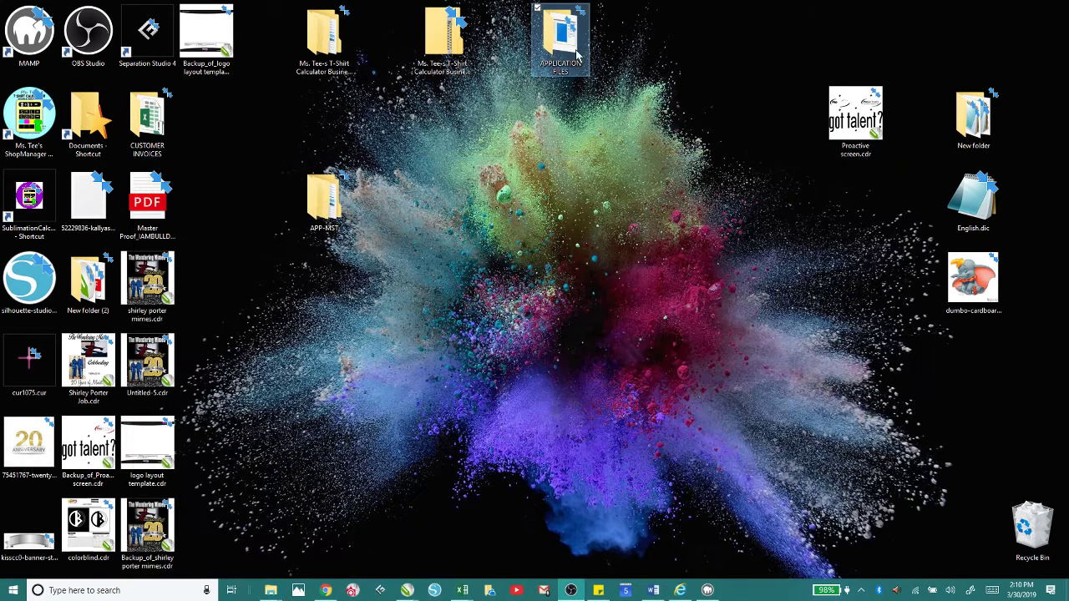
# Step: Open the desktop APPLICATION FILES folder, check INSTALL INSTRUCTIONS, and move Ms.Tee's T-Shirt Calculator 2019 v4.rkey out to the desktop
pyautogui.doubleClick(569, 50)
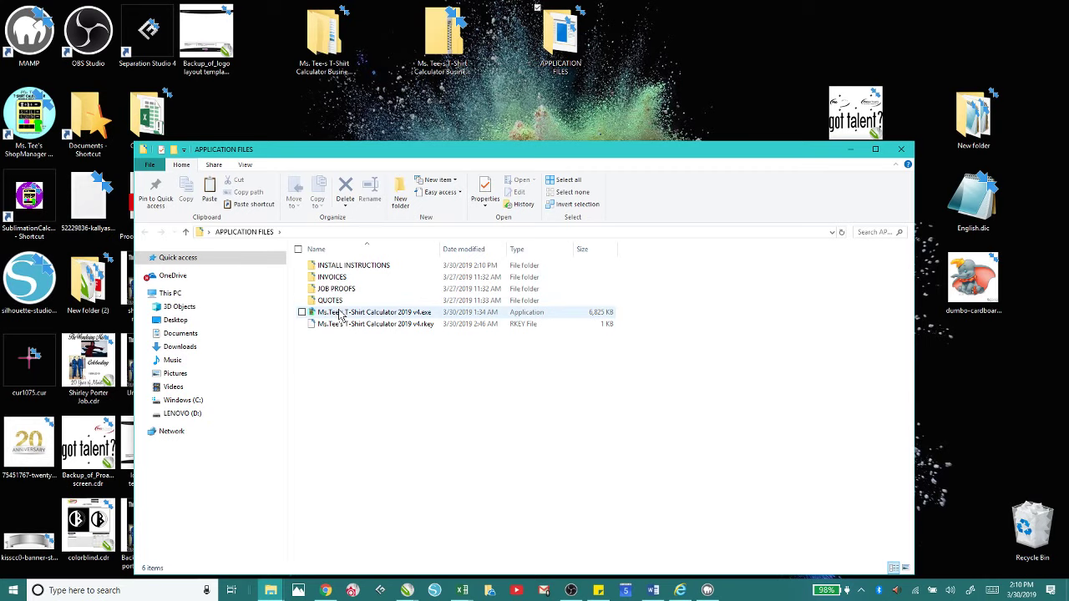
pyautogui.doubleClick(332, 267)
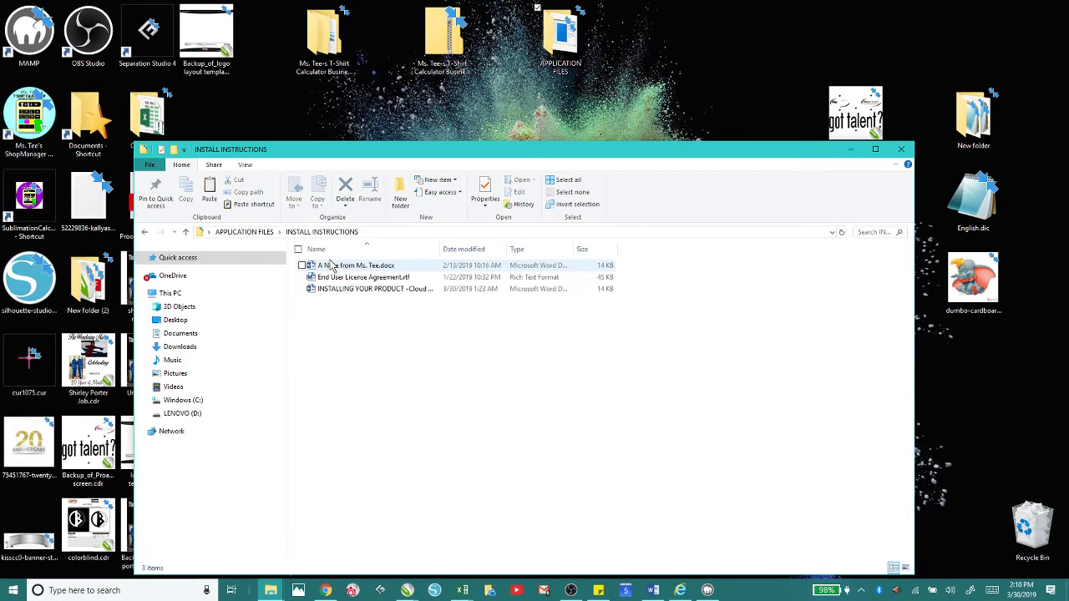
pyautogui.click(144, 232)
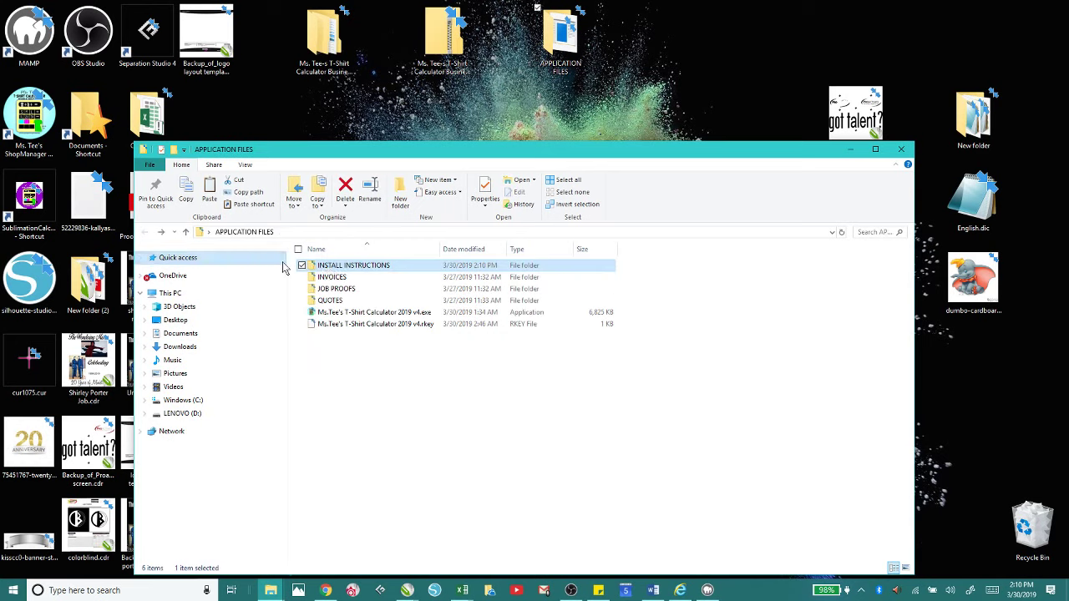
pyautogui.click(353, 331)
pyautogui.moveTo(367, 332); pyautogui.dragTo(666, 109)
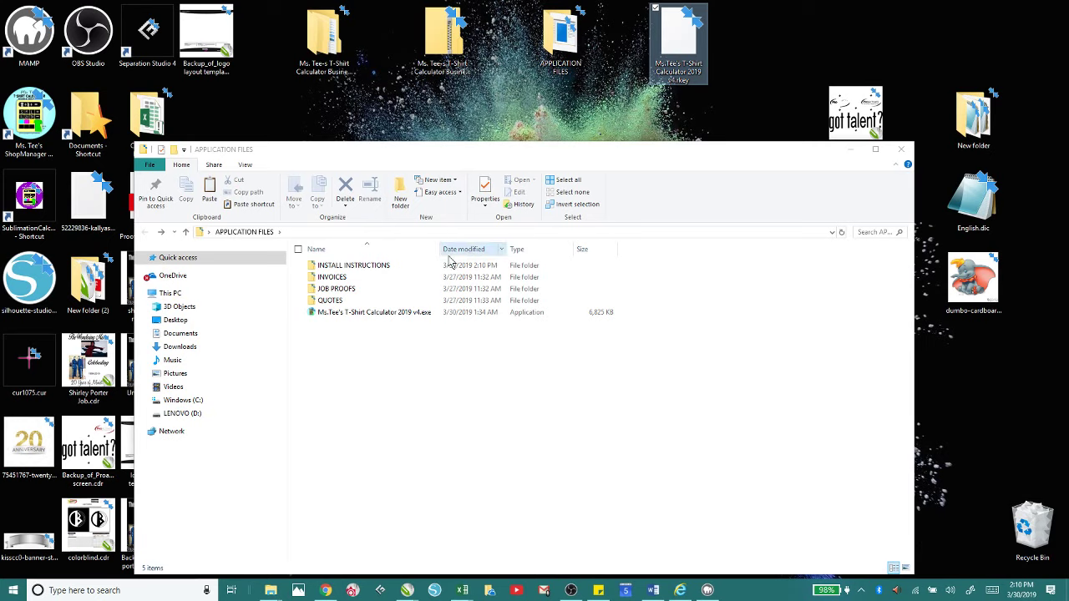
# Step: Try to run Ms.Tee's T-Shirt Calculator 2019 v4.exe without its key file, and close the activation dialog and folder window
pyautogui.click(352, 314)
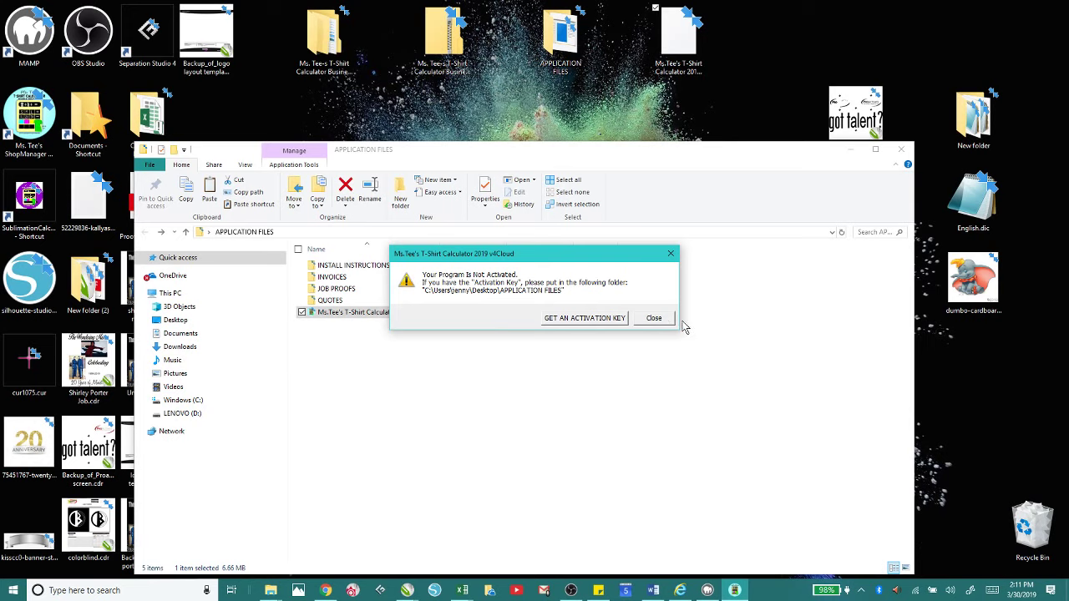
pyautogui.click(654, 319)
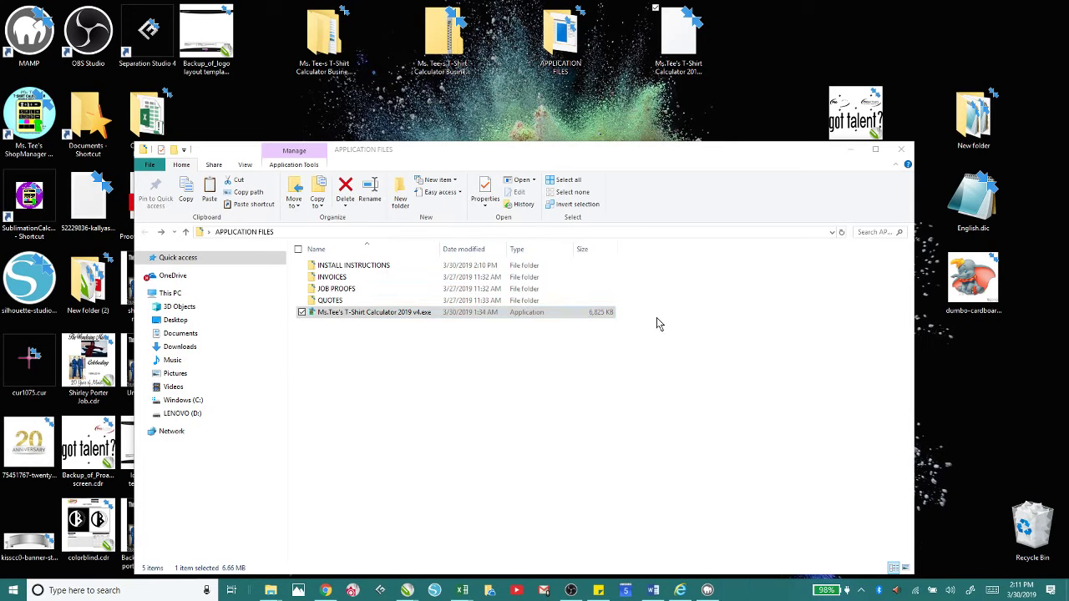
pyautogui.click(901, 149)
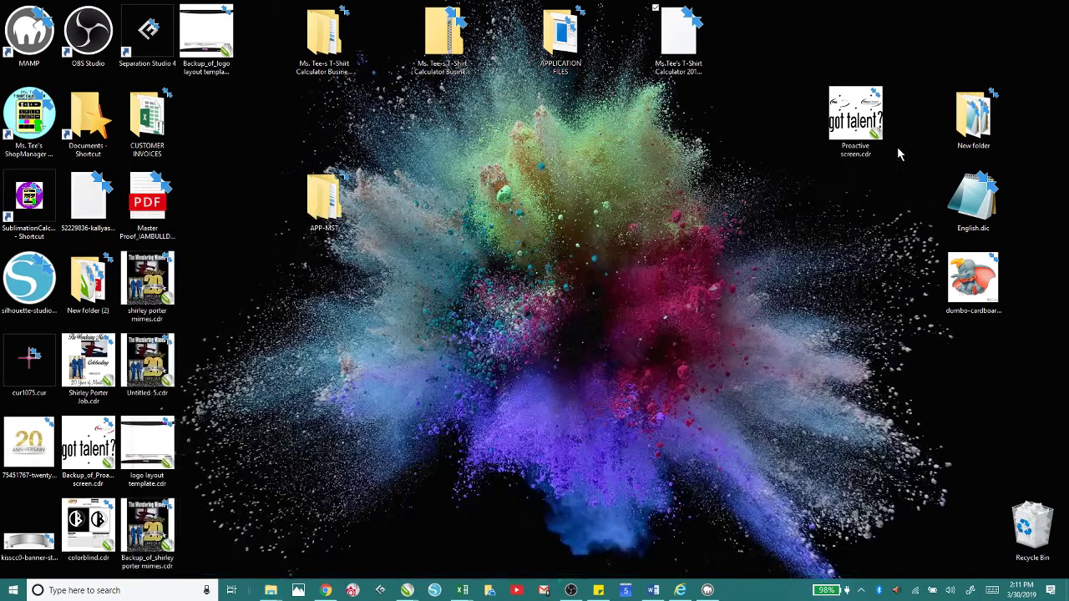
# Step: Check the contents of the extracted calculator folder and the desktop APP-MST folder, closing each window
pyautogui.doubleClick(327, 52)
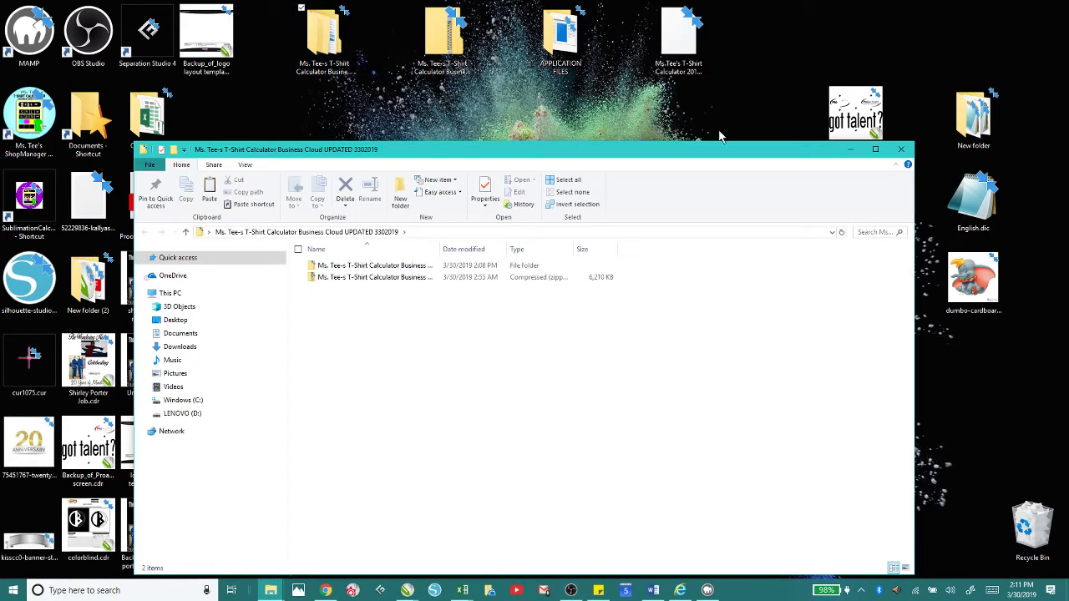
pyautogui.click(901, 149)
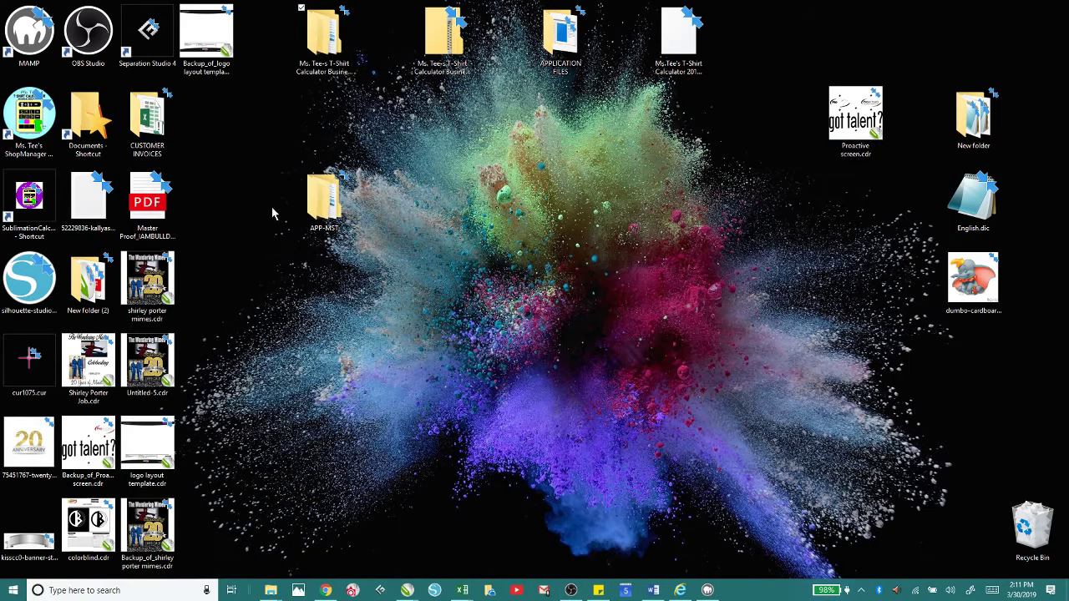
pyautogui.doubleClick(322, 205)
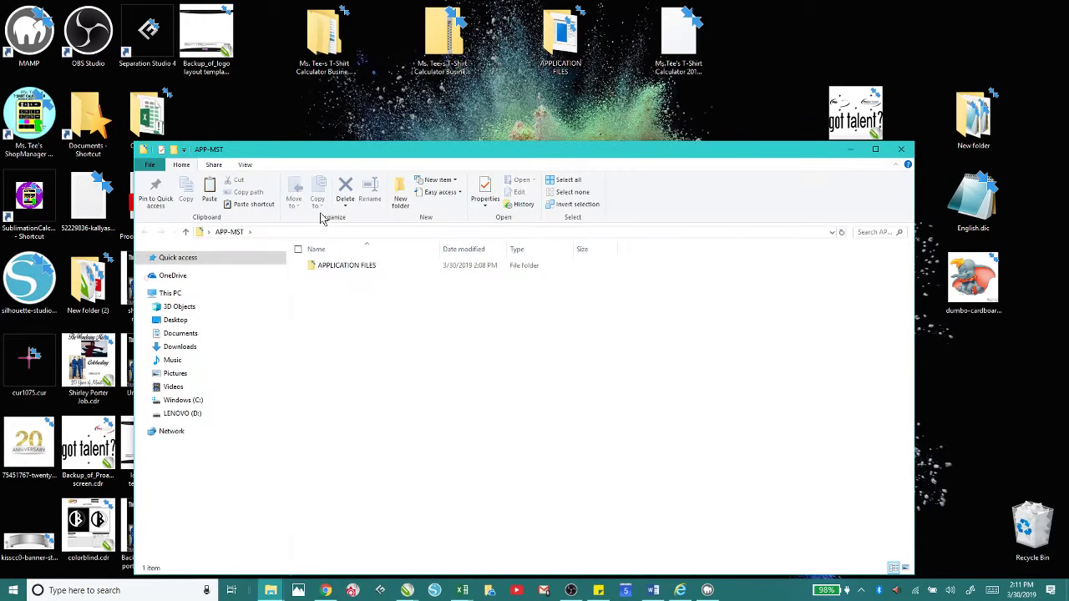
pyautogui.click(900, 149)
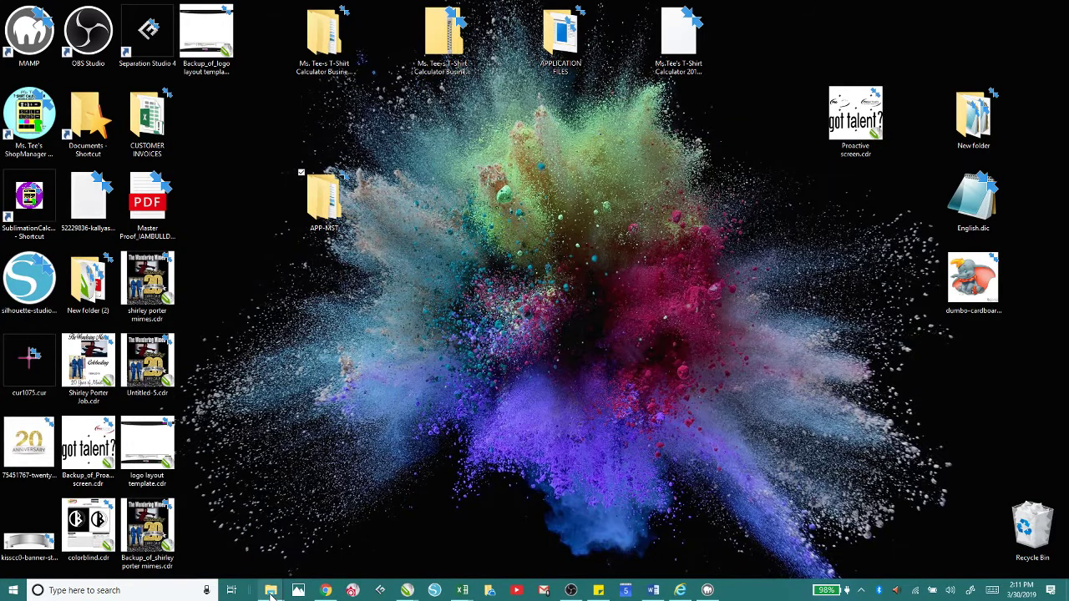
# Step: From MASTER SOFTWARE FILES, browse Ms. Tee-s T-Shirt Calculator SU to its APPLICATION FILES and run Tshirt Cal 2019 .exe
pyautogui.moveTo(270, 590)
pyautogui.moveTo(259, 560)
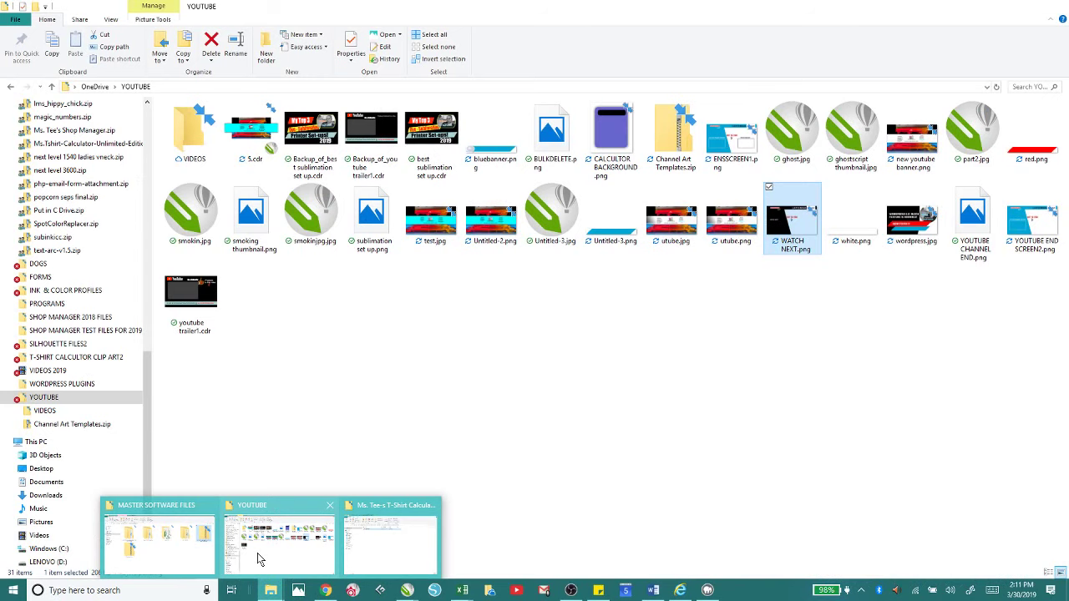
pyautogui.click(177, 557)
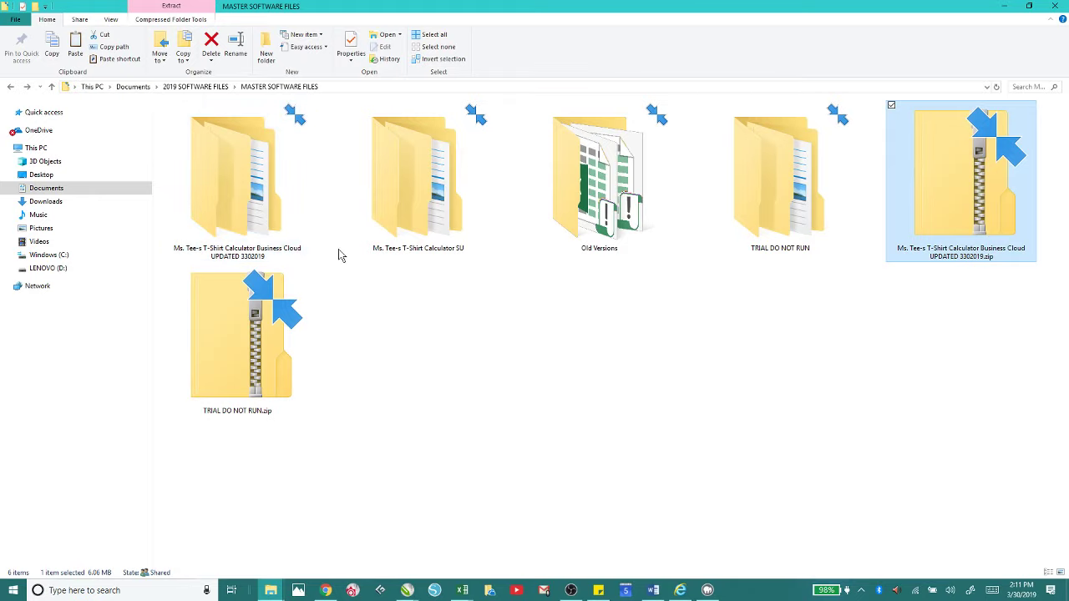
pyautogui.doubleClick(422, 179)
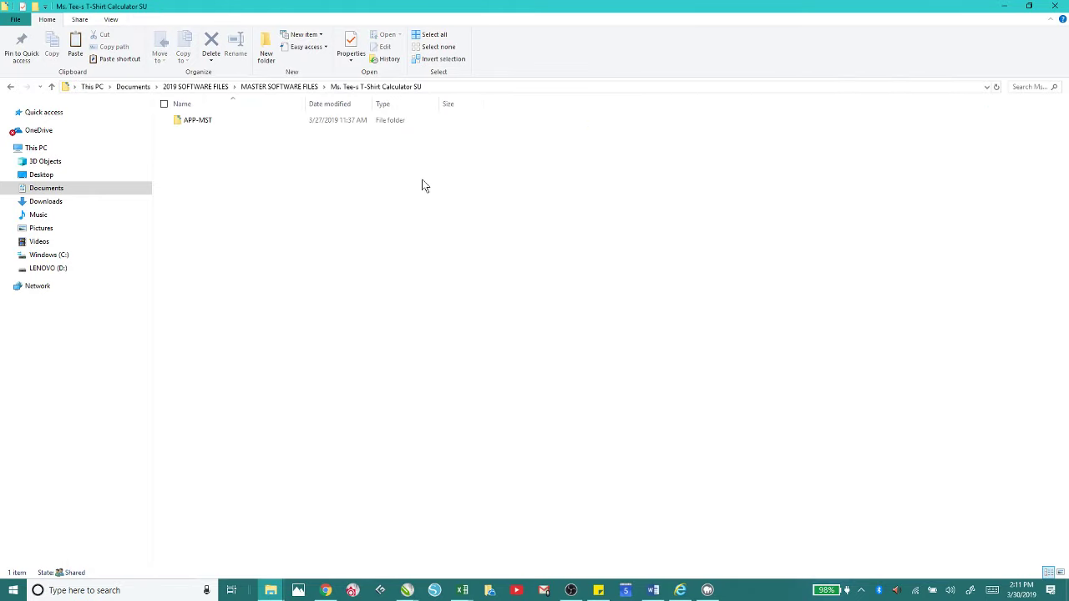
pyautogui.doubleClick(192, 121)
pyautogui.doubleClick(193, 121)
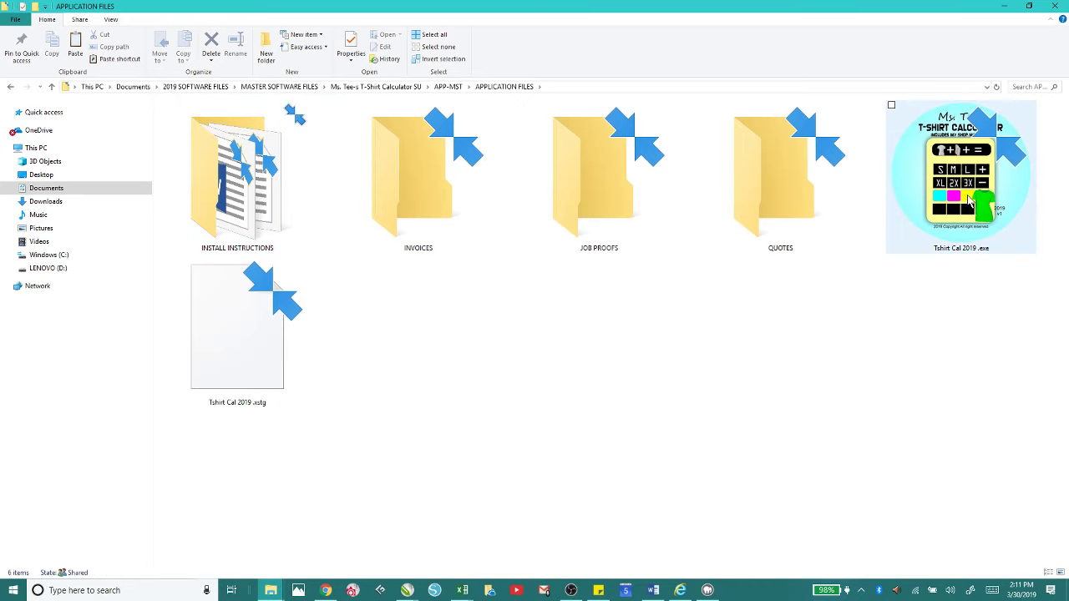
pyautogui.click(969, 201)
pyautogui.doubleClick(970, 201)
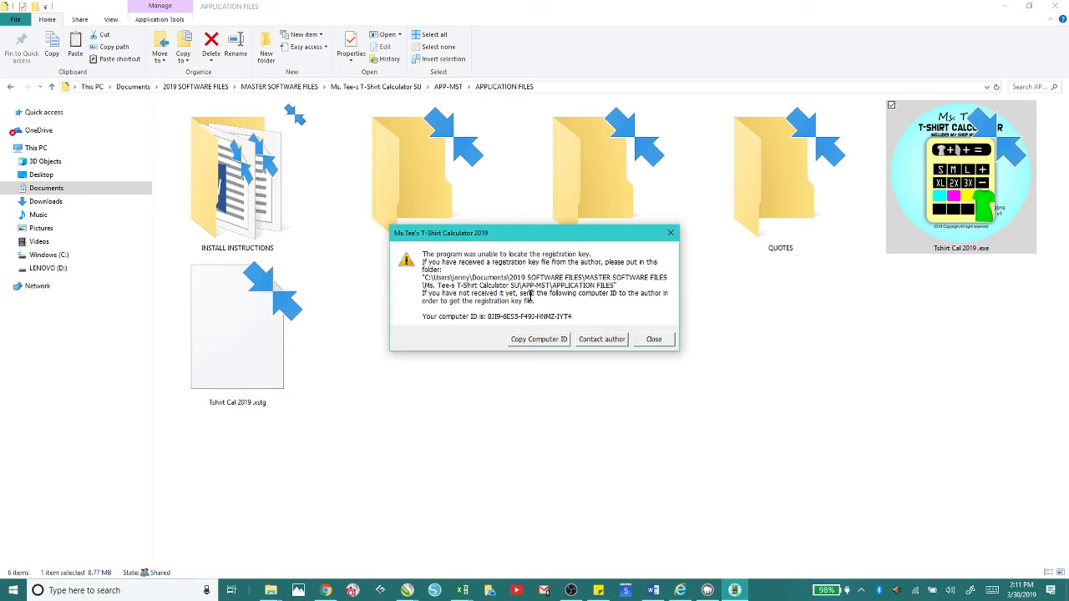
# Step: Copy the computer ID from the activation dialog into the Computer ID field of the author's online registration and support form
pyautogui.click(534, 343)
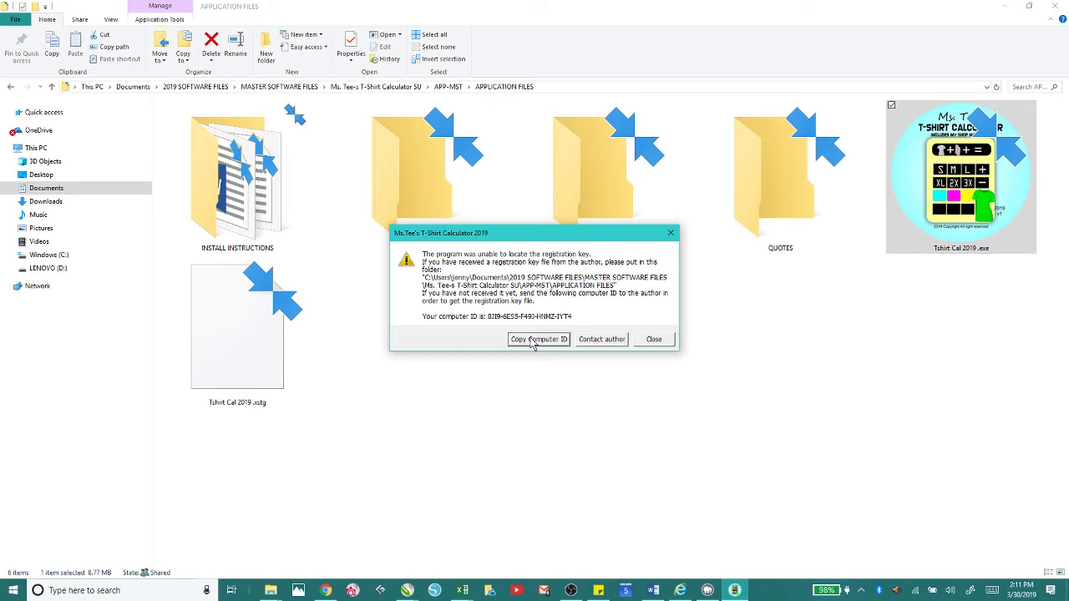
pyautogui.click(593, 341)
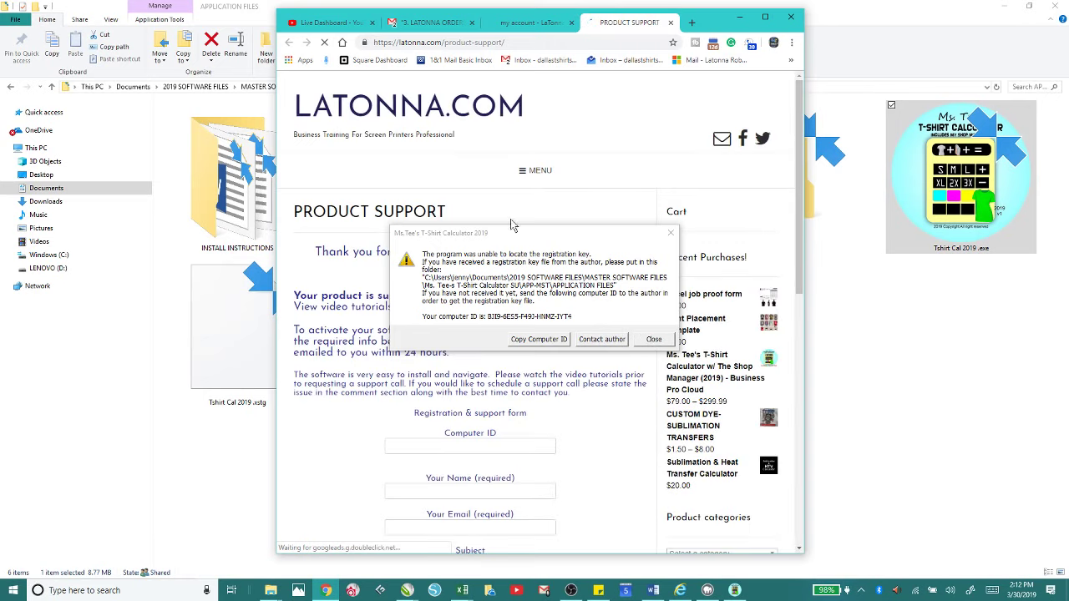
pyautogui.moveTo(514, 233); pyautogui.dragTo(650, 122)
pyautogui.press('super+Up')
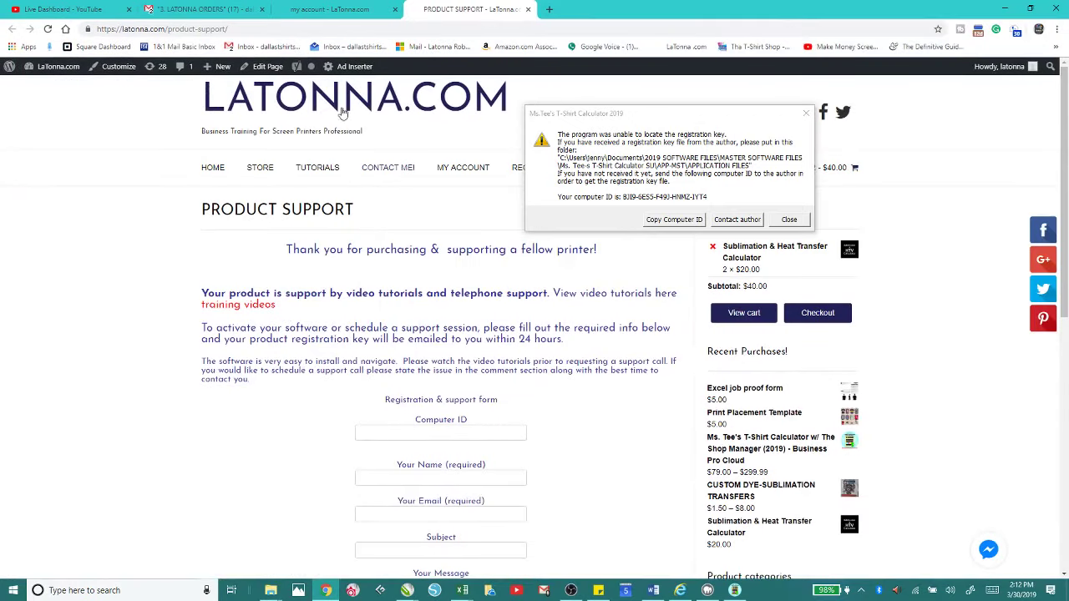
pyautogui.click(375, 434)
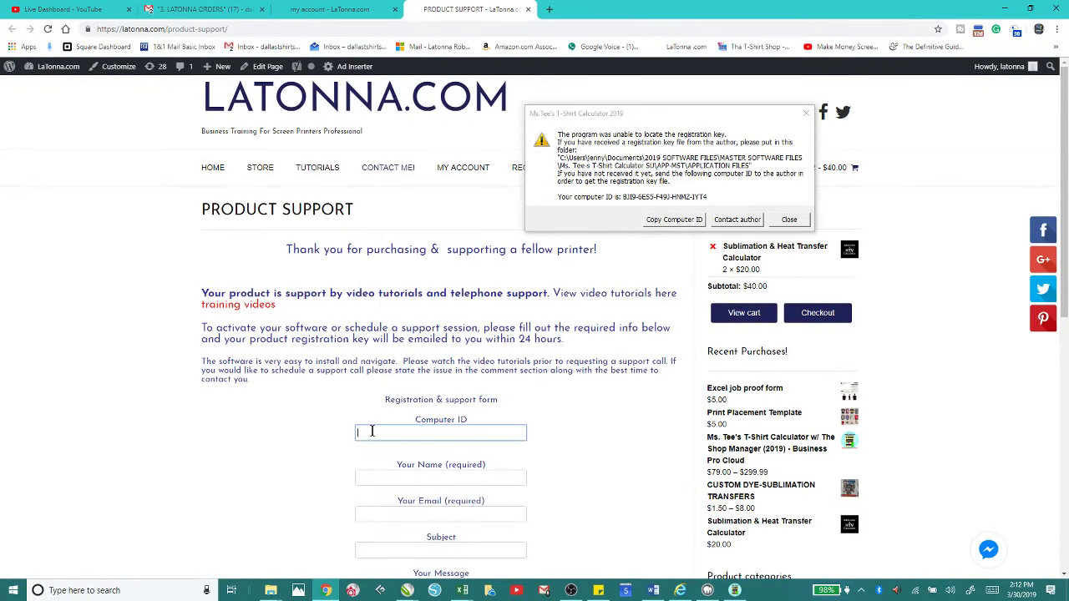
pyautogui.rightClick(374, 433)
pyautogui.click(399, 346)
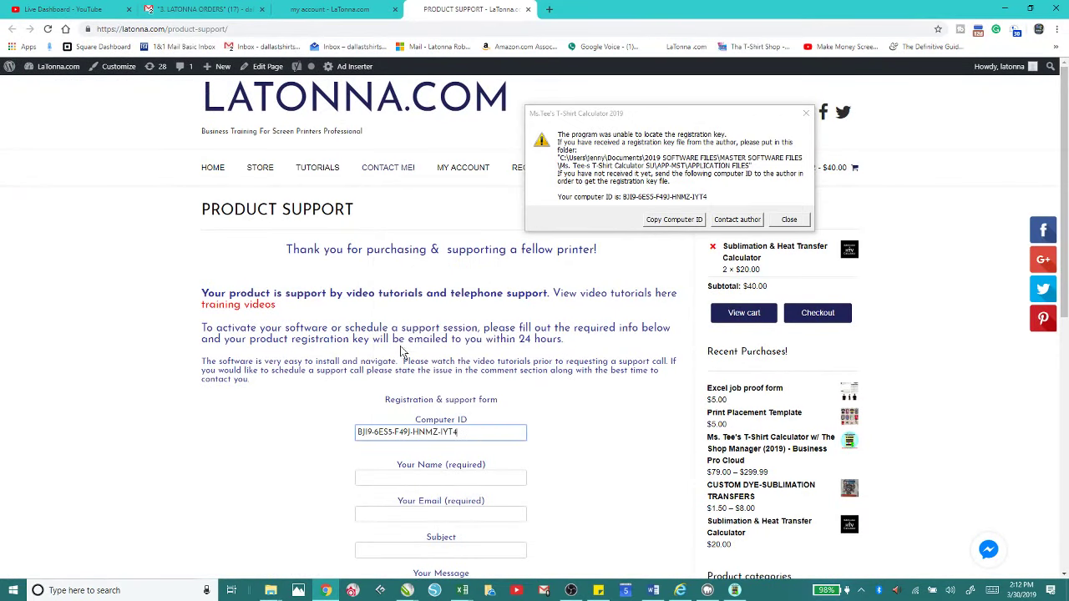
# Step: Close the calculator's activation dialog and minimize the browser and APPLICATION FILES windows to return to the desktop
pyautogui.scroll(-6, 546, 445)
pyautogui.click(787, 221)
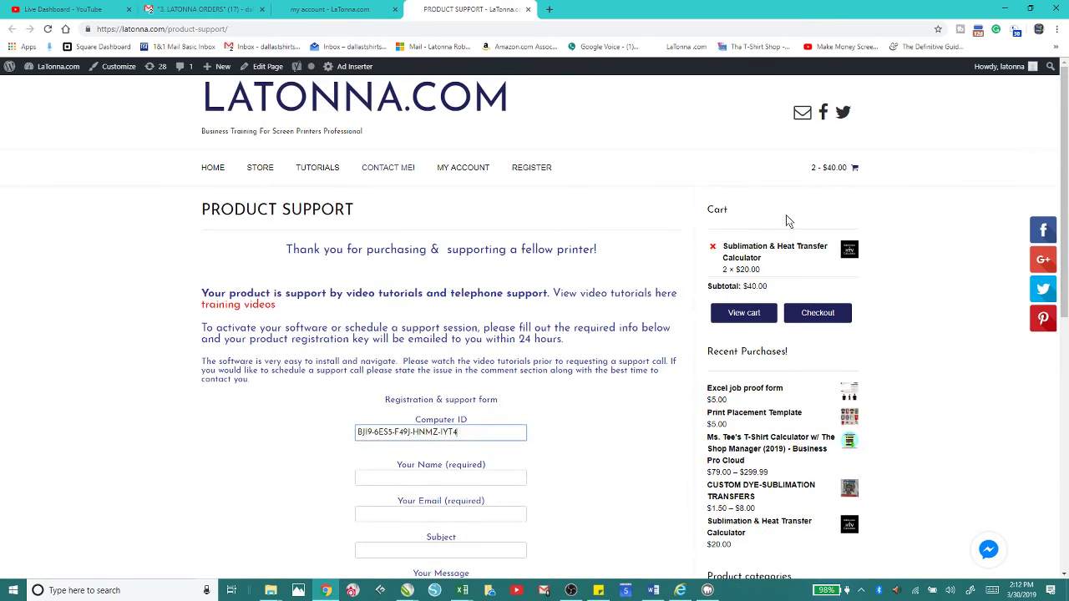
pyautogui.click(1005, 9)
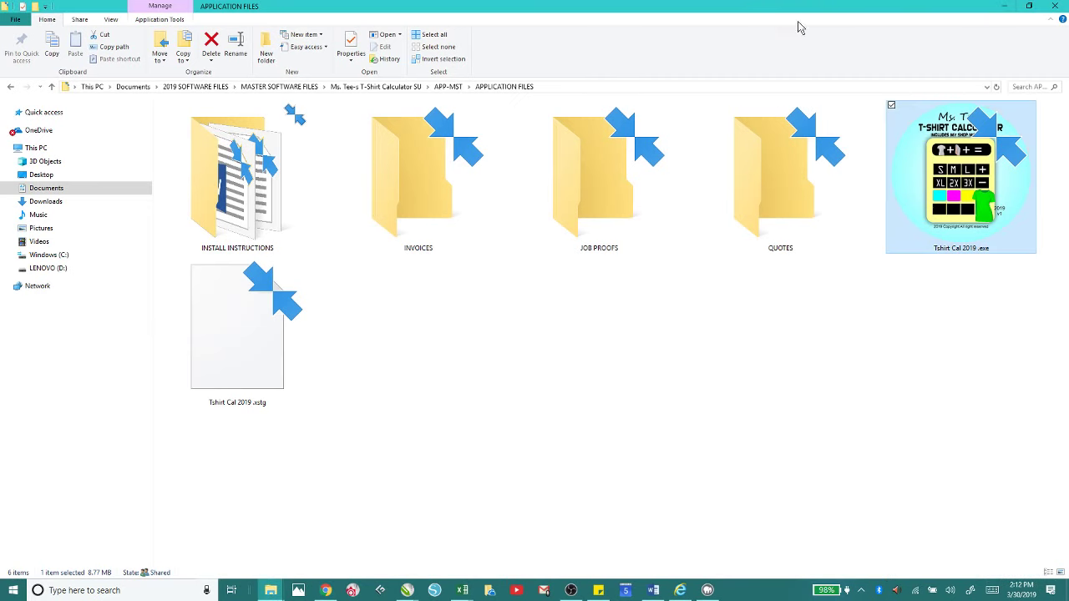
pyautogui.click(1005, 10)
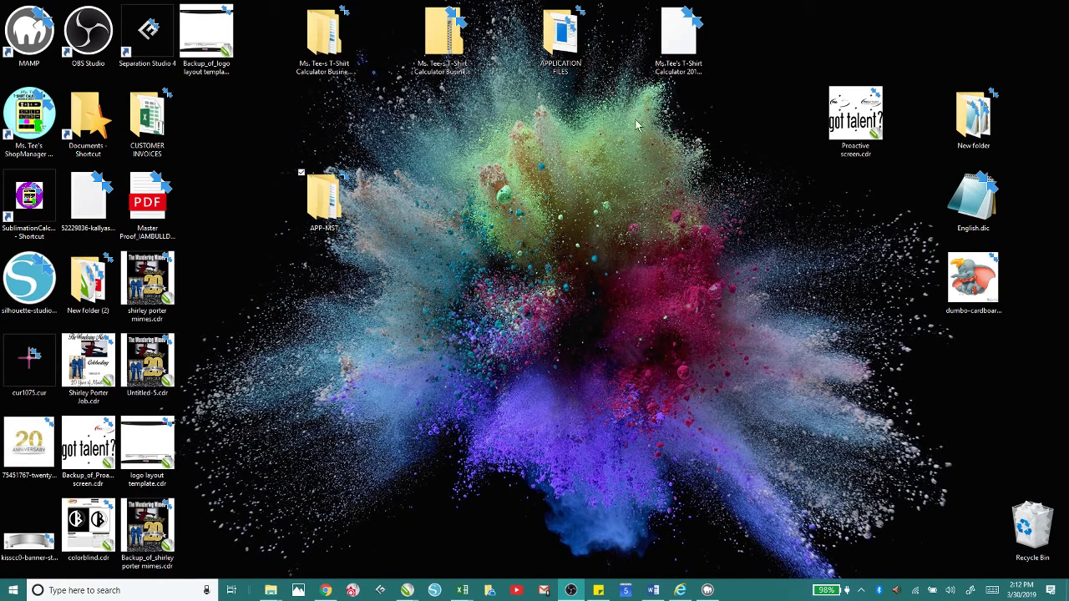
# Step: Move Ms.Tee's T-Shirt Calculator 2019 v4.rkey from the desktop into the desktop APPLICATION FILES folder
pyautogui.moveTo(679, 38); pyautogui.dragTo(403, 325)
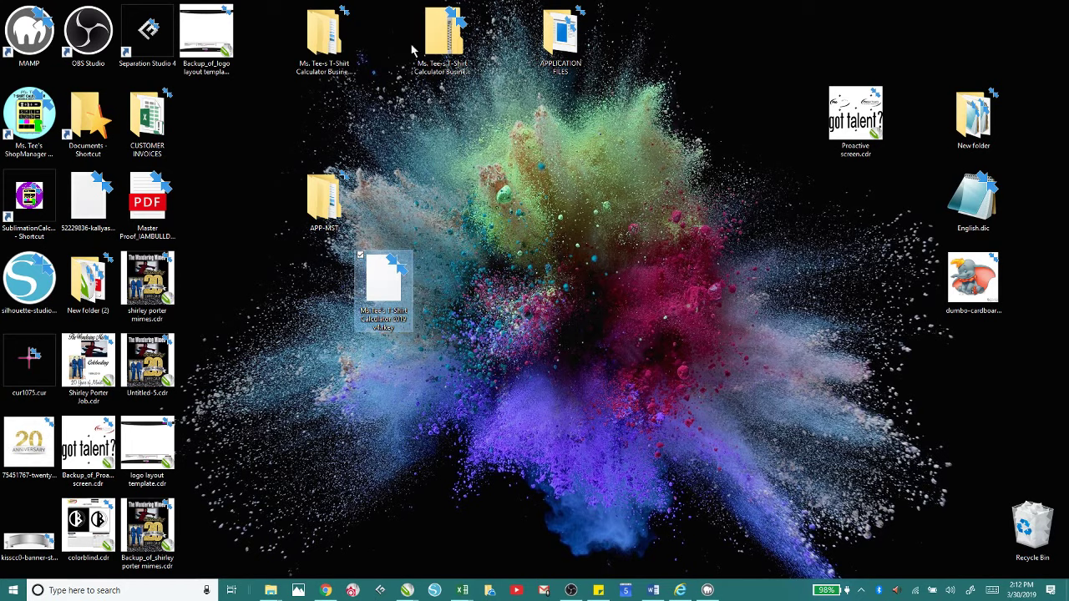
pyautogui.click(572, 33)
pyautogui.doubleClick(572, 34)
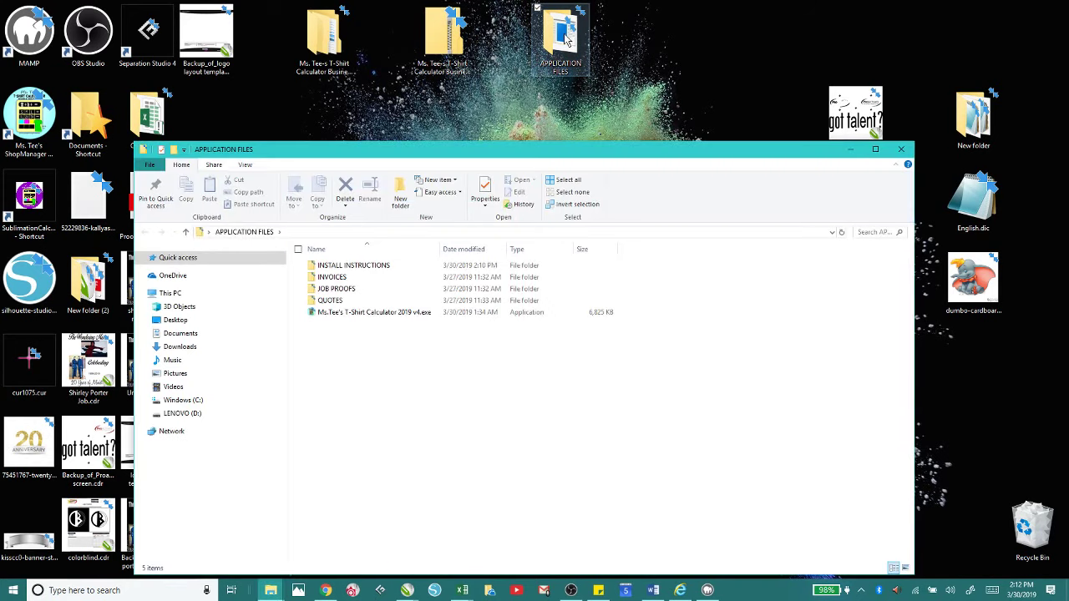
pyautogui.moveTo(452, 144); pyautogui.dragTo(541, 340)
pyautogui.moveTo(374, 291); pyautogui.dragTo(415, 547)
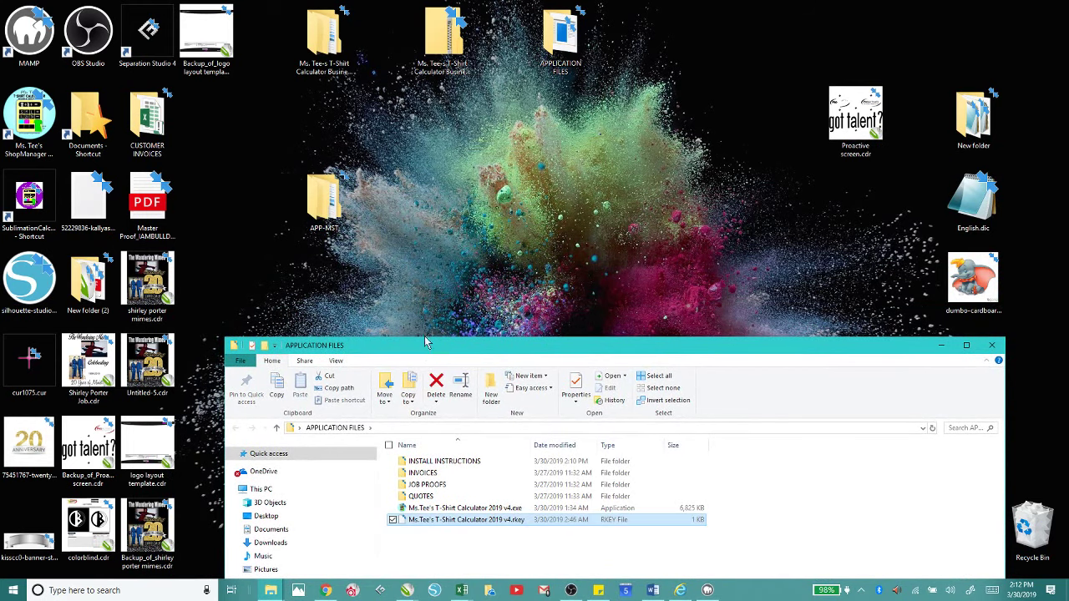
# Step: Run Ms.Tee's T-Shirt Calculator 2019 v4.exe, accept the End User License Agreement, and close the folder window
pyautogui.moveTo(429, 348); pyautogui.dragTo(409, 94)
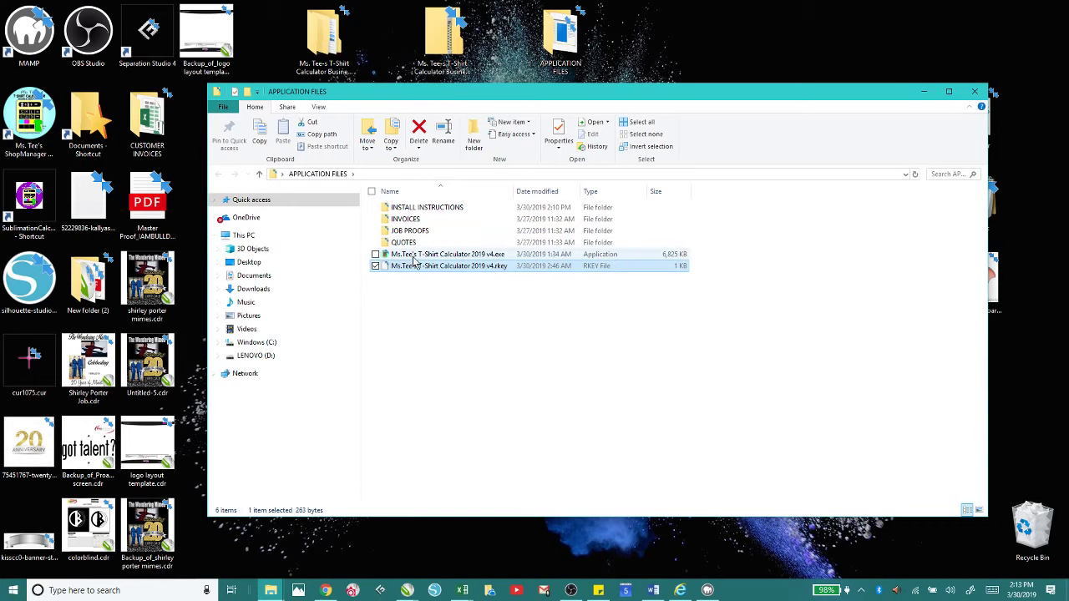
pyautogui.click(412, 259)
pyautogui.doubleClick(412, 260)
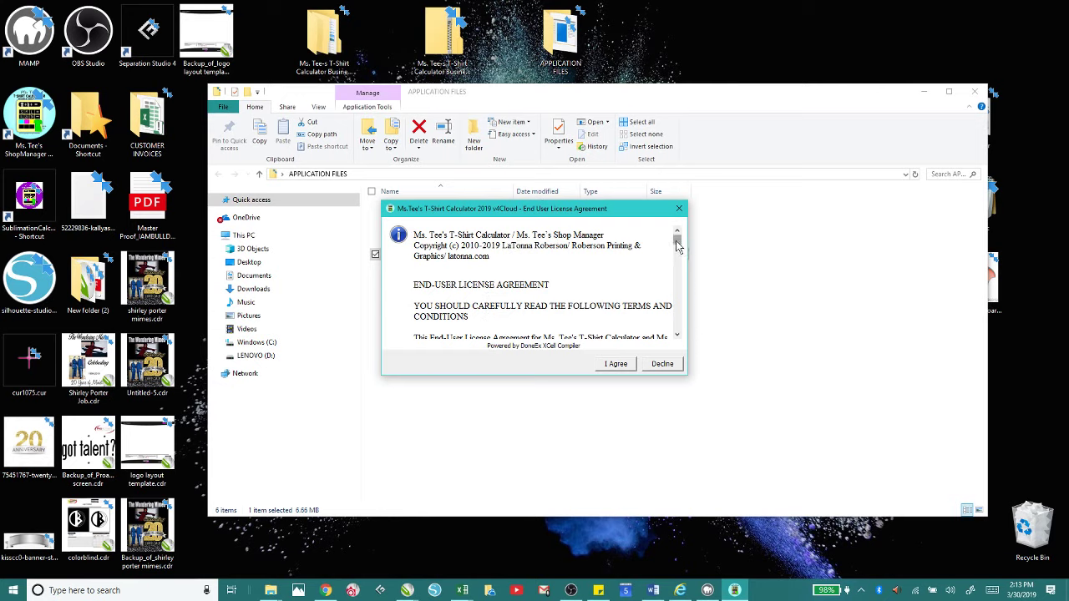
pyautogui.moveTo(677, 248); pyautogui.dragTo(663, 336)
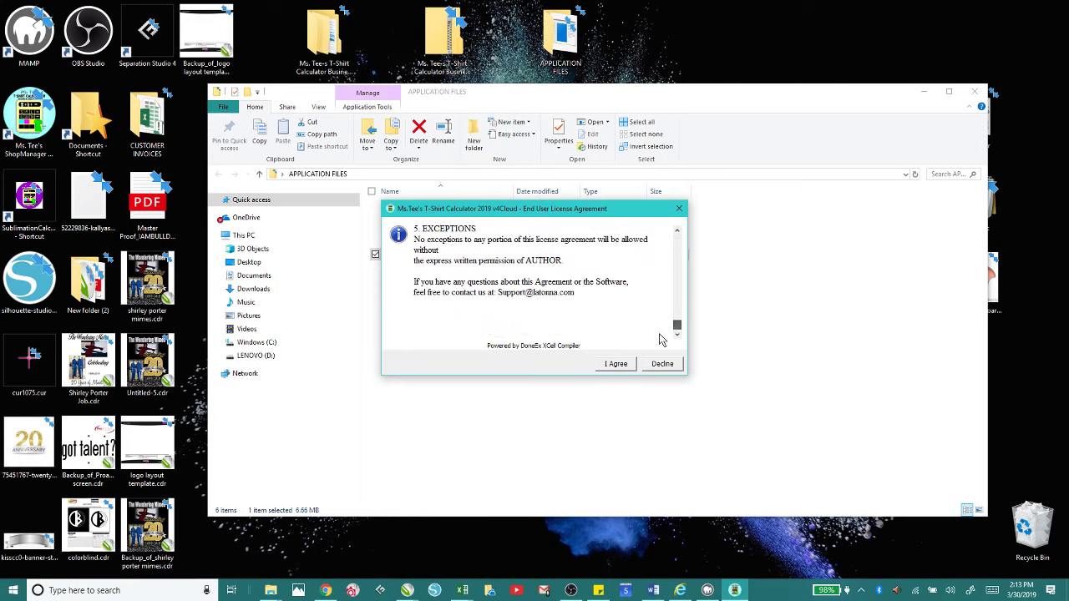
pyautogui.click(616, 365)
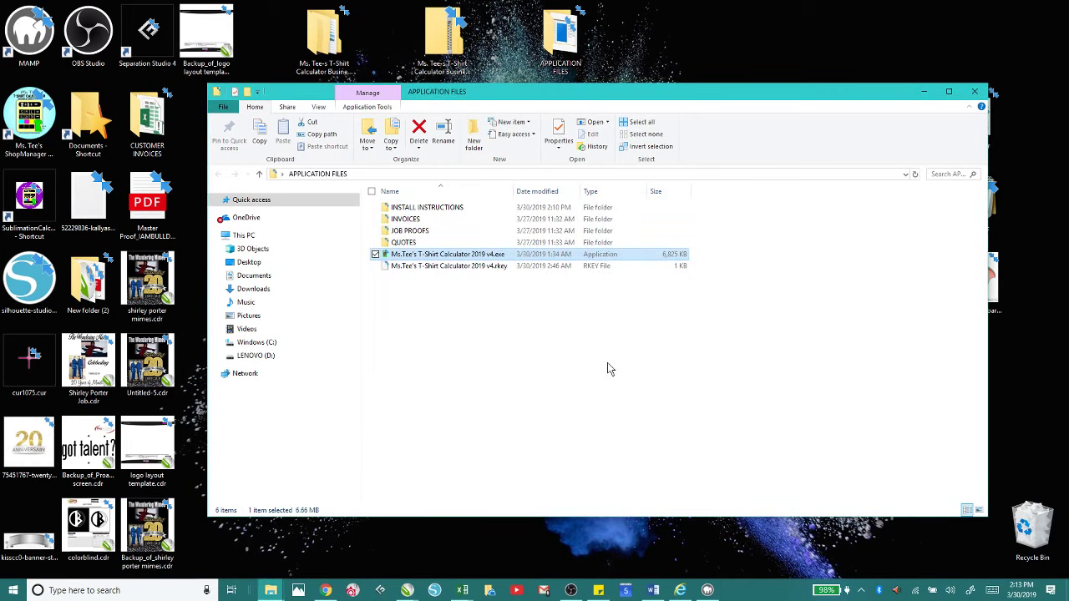
pyautogui.click(975, 93)
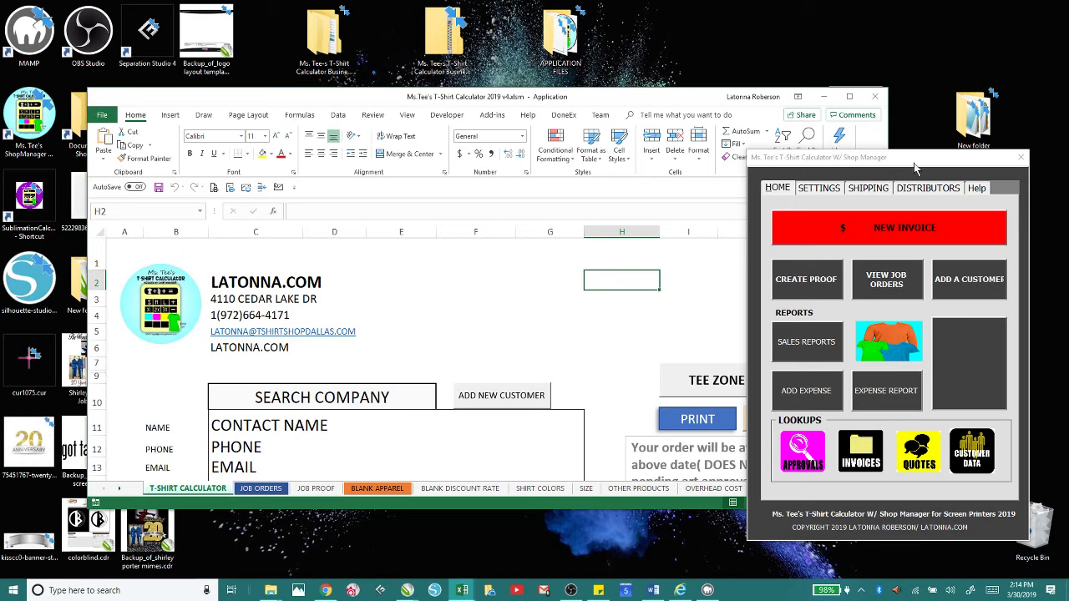
# Step: Maximize the calculator workbook with the ribbon set to auto-hide, and close the Shop Manager window covering the sheet
pyautogui.click(850, 96)
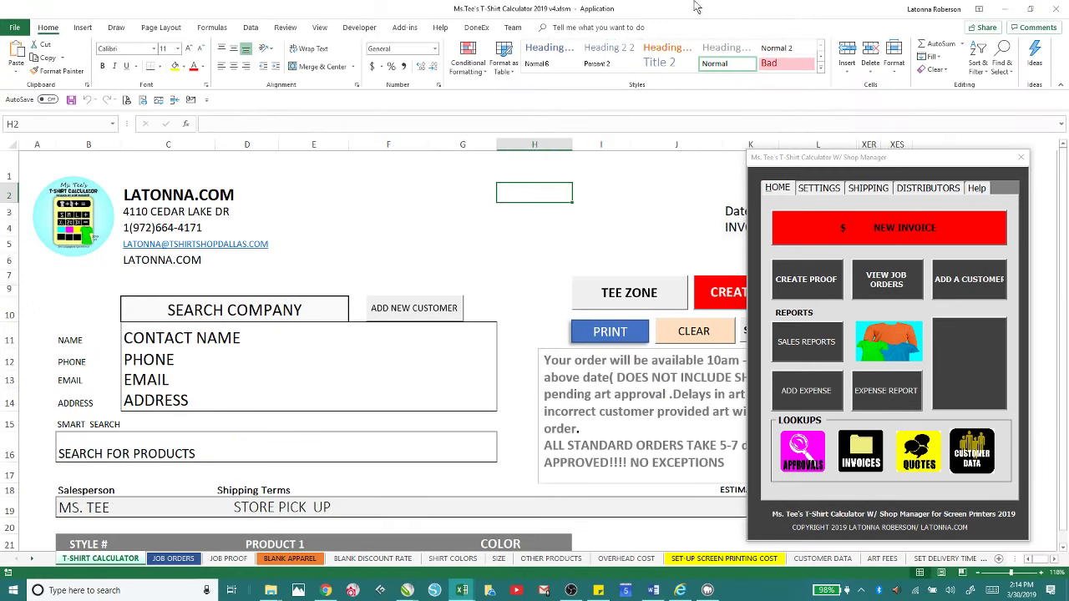
pyautogui.click(979, 8)
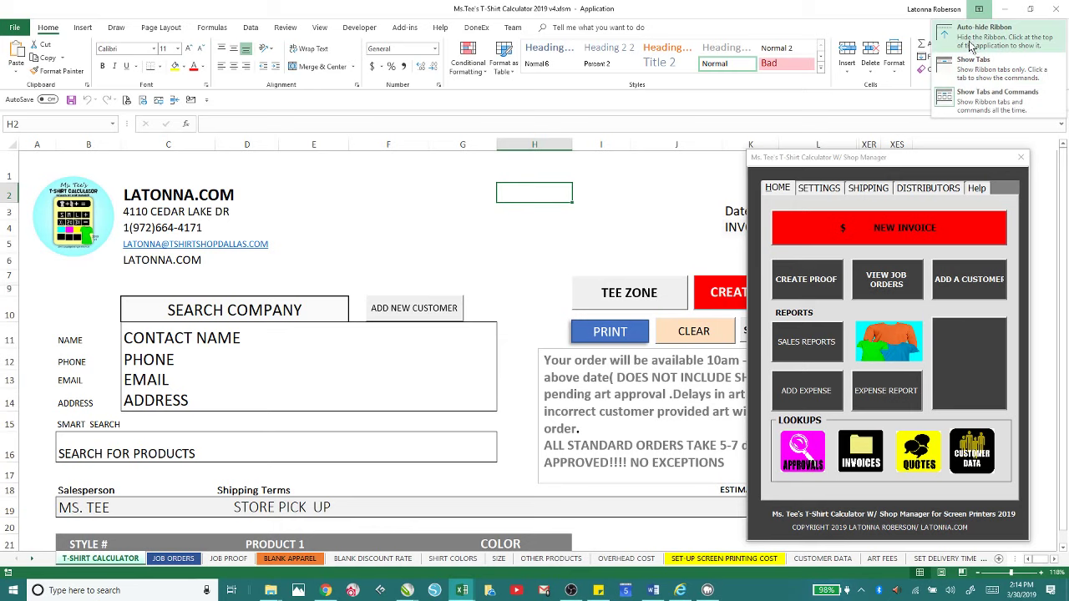
pyautogui.click(971, 41)
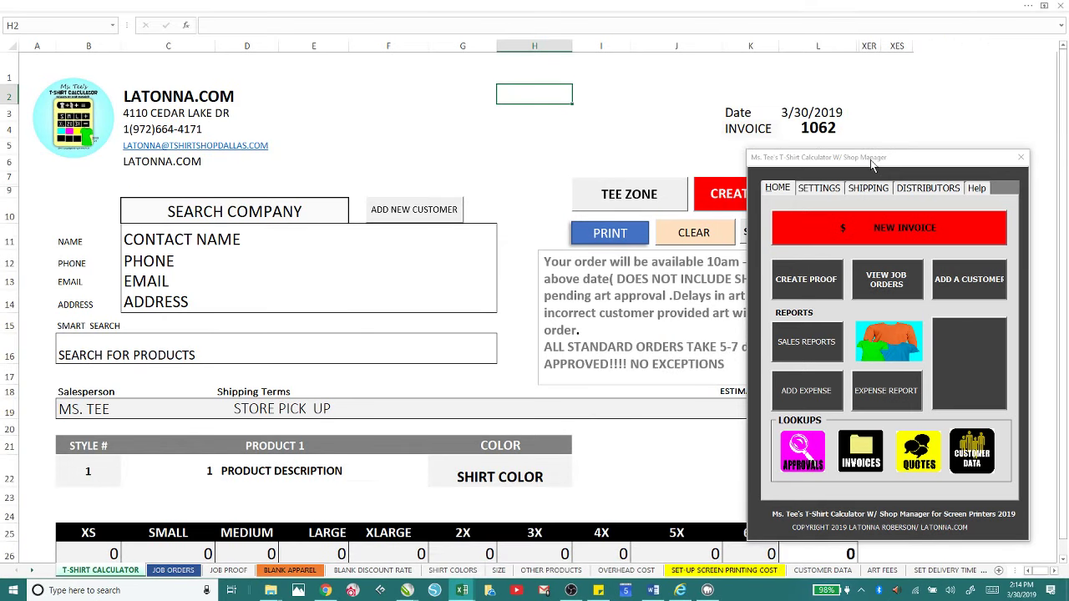
pyautogui.moveTo(872, 165); pyautogui.dragTo(590, 286)
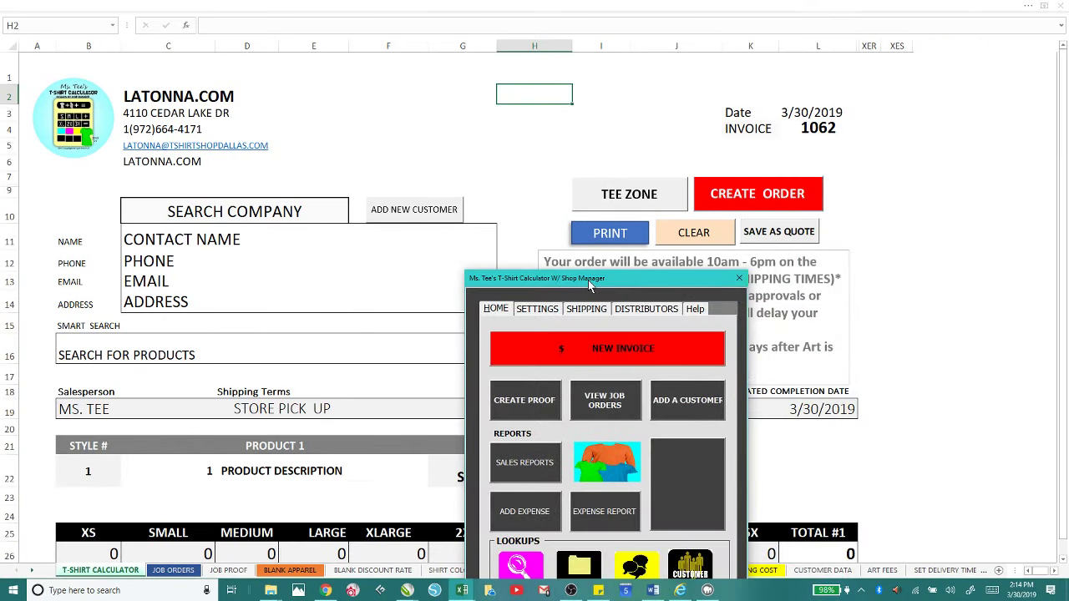
pyautogui.click(739, 278)
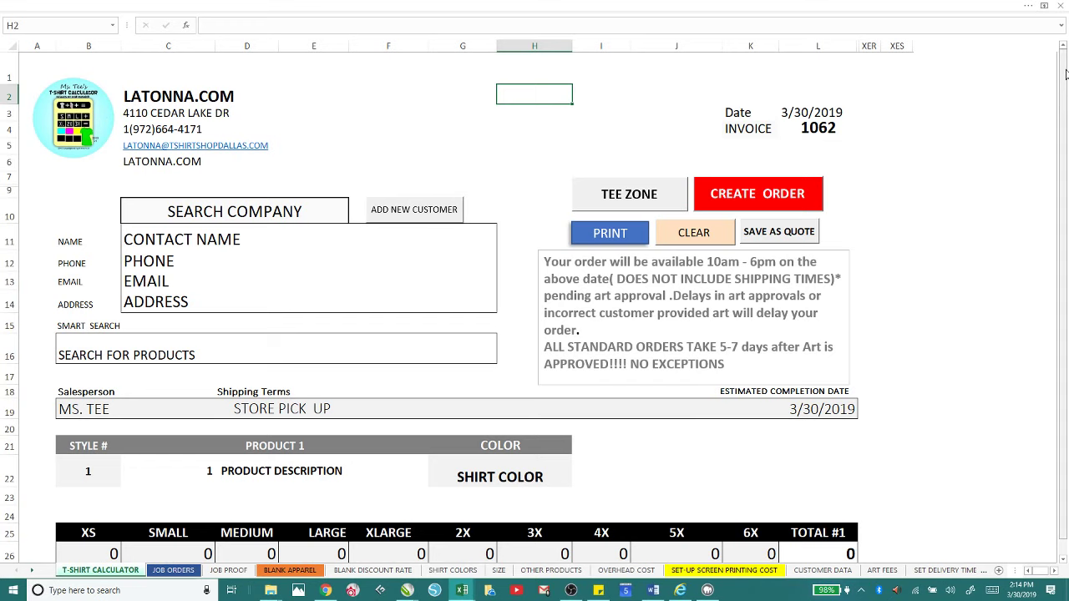
# Step: View the New Customer Form from the T-SHIRT CALCULATOR sheet and close it without adding a customer
pyautogui.moveTo(1065, 87); pyautogui.dragTo(568, 73)
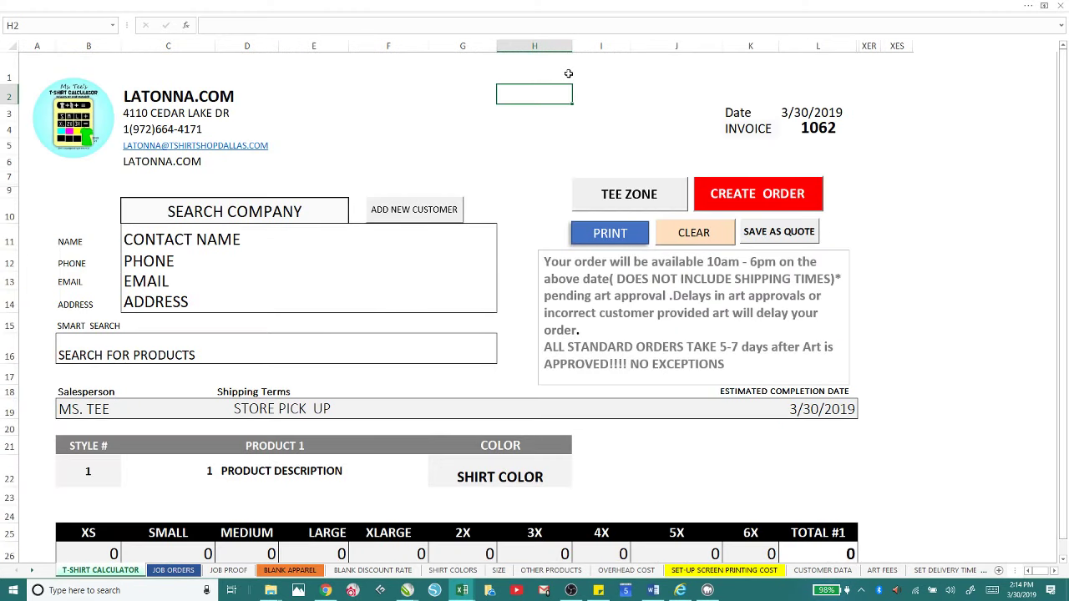
pyautogui.click(397, 217)
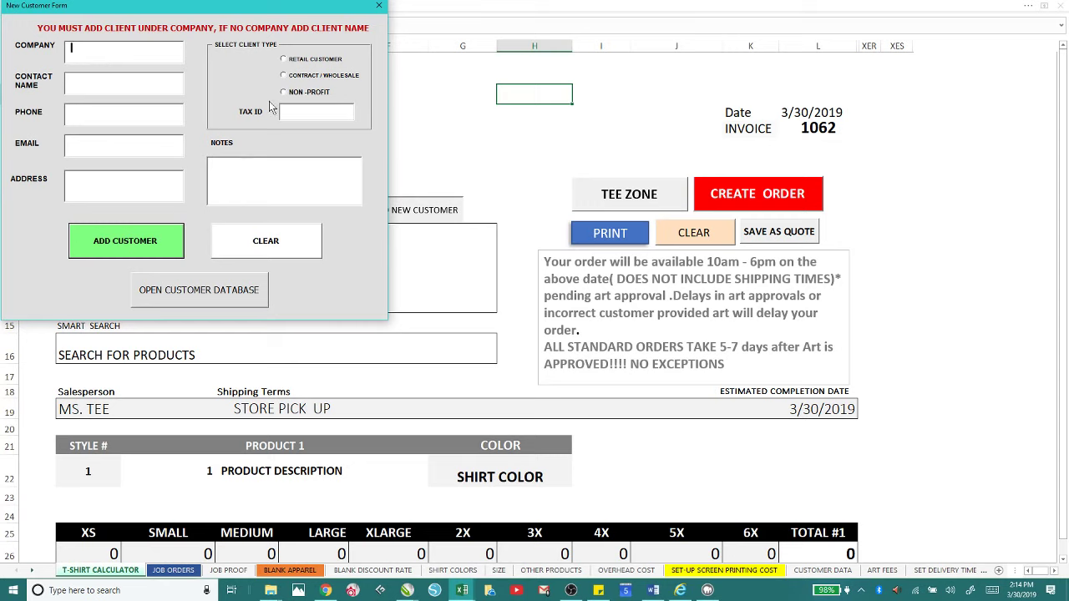
pyautogui.click(379, 6)
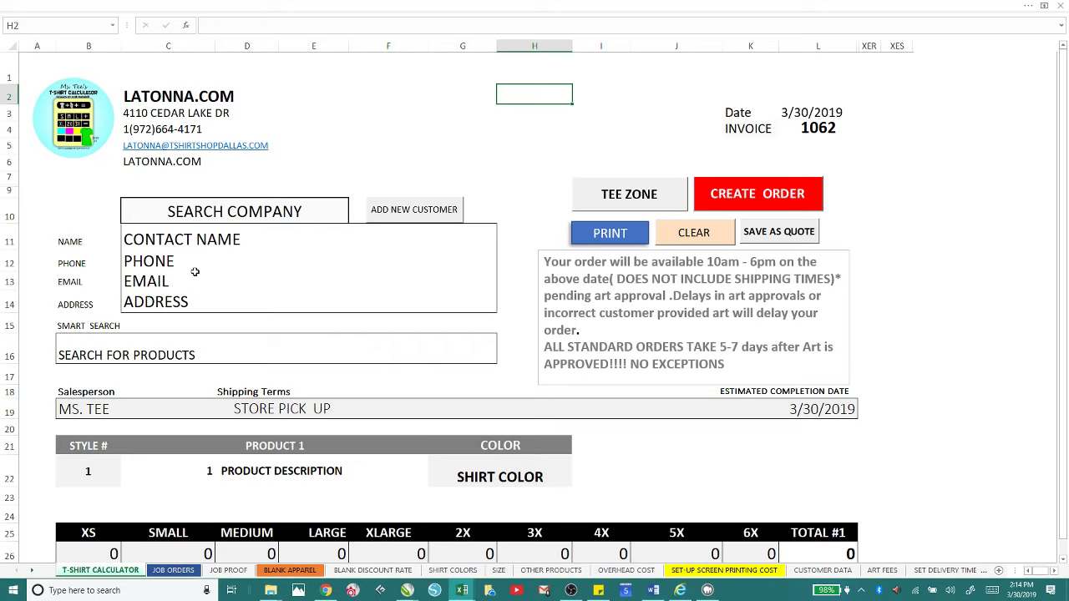
# Step: Reopen the Shop Manager from TEE ZONE, move it over the sheet, and go to a new invoice
pyautogui.click(606, 197)
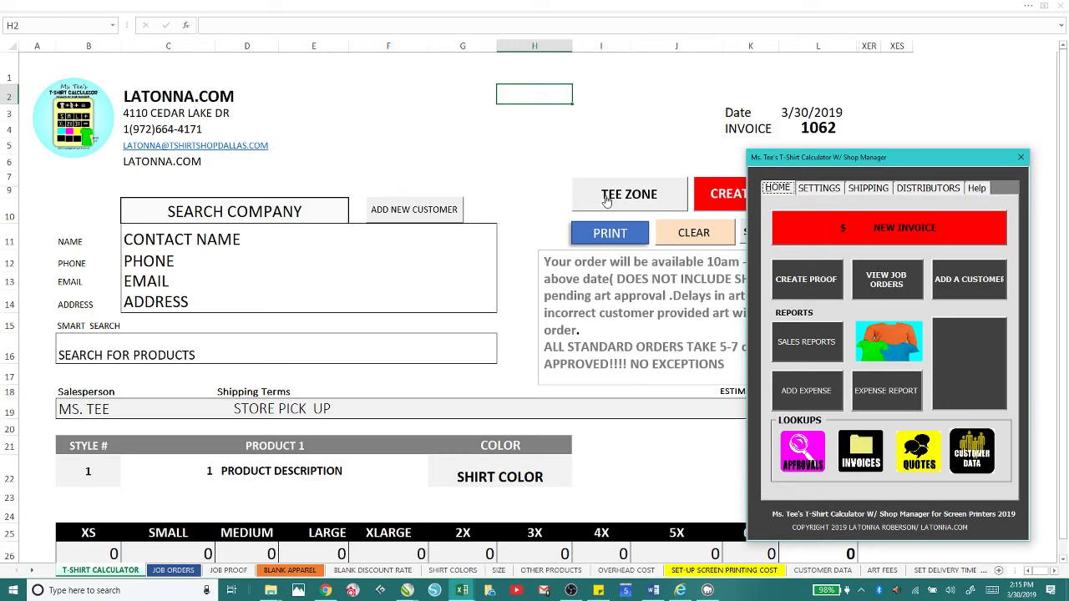
pyautogui.moveTo(859, 158); pyautogui.dragTo(407, 112)
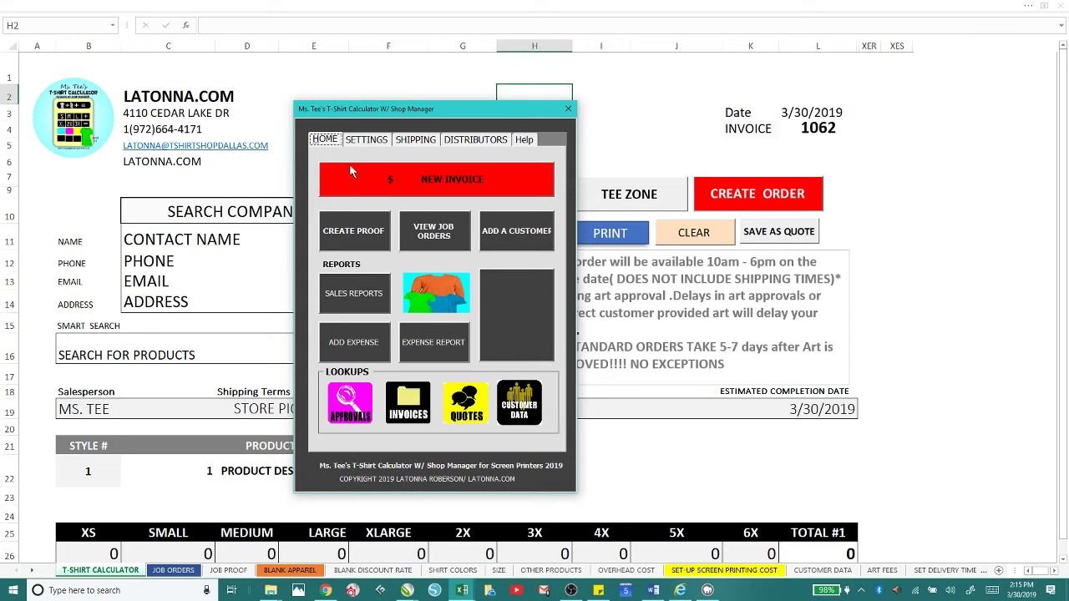
pyautogui.click(420, 181)
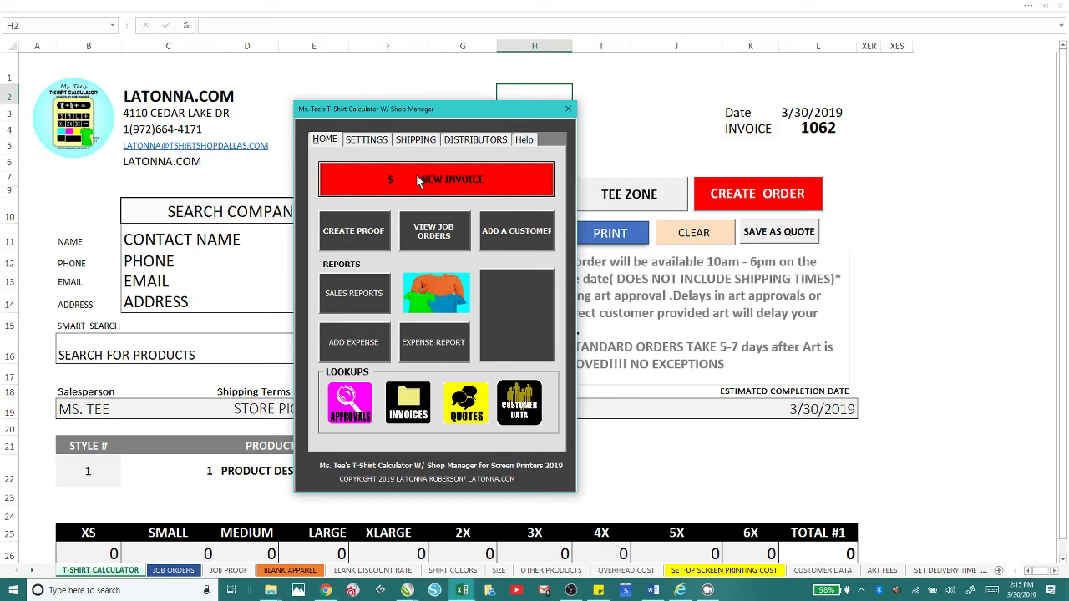
# Step: Open the JOB PROOF sheet with Create Proof, move the Shop Manager aside, and look over the job approval form
pyautogui.click(354, 234)
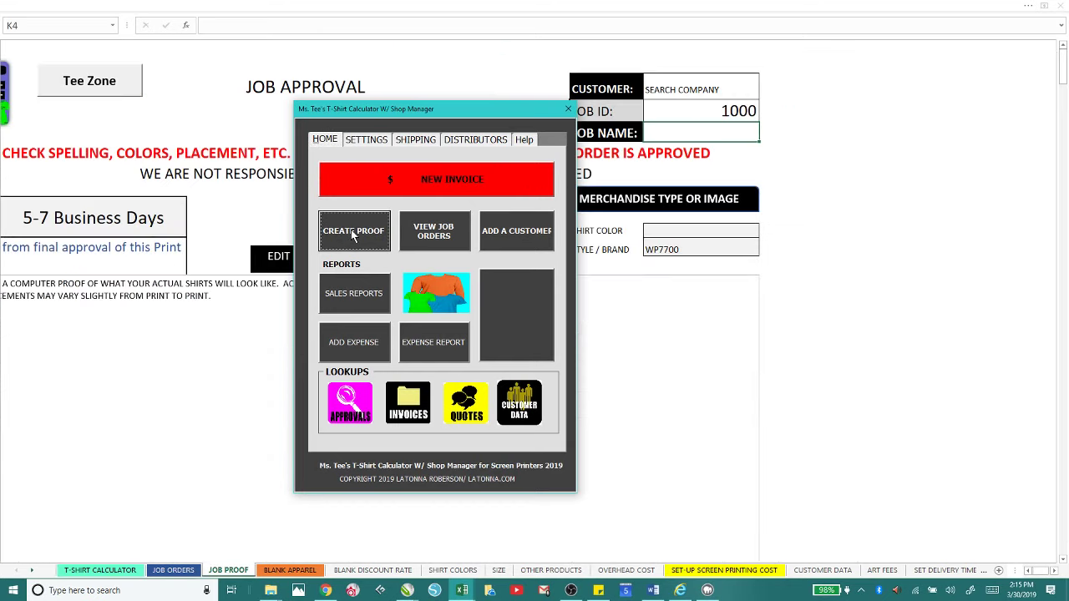
pyautogui.moveTo(602, 129); pyautogui.dragTo(771, 137)
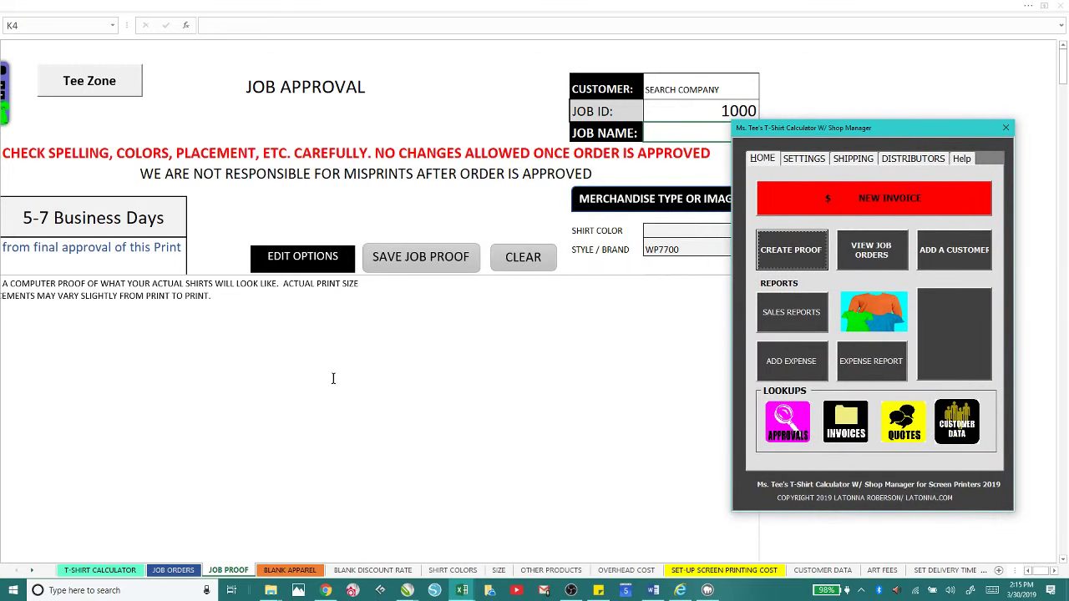
pyautogui.scroll(-6, 466, 428)
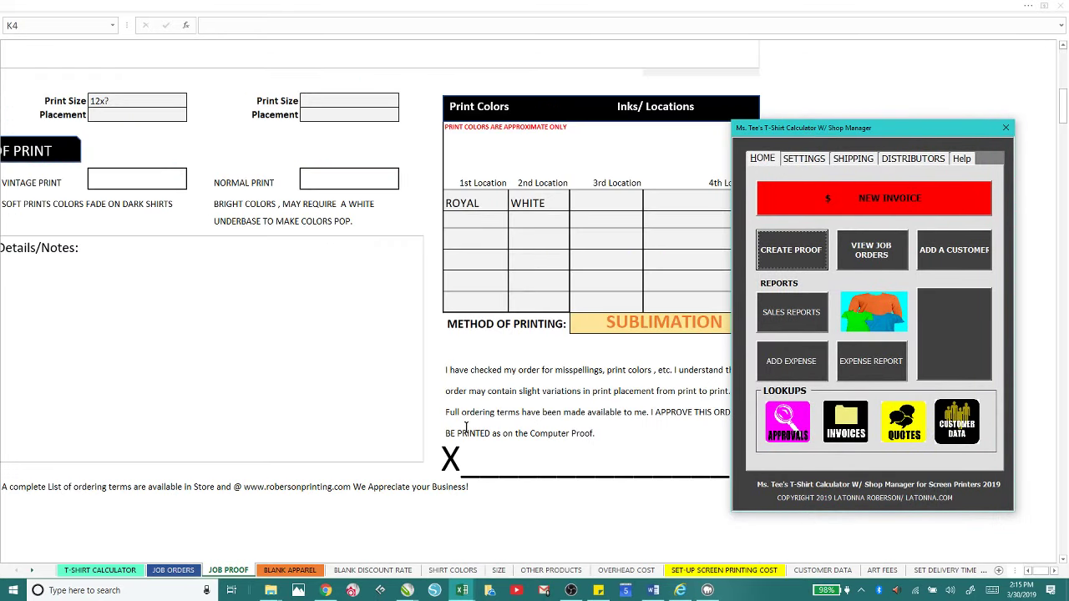
pyautogui.scroll(6, 467, 428)
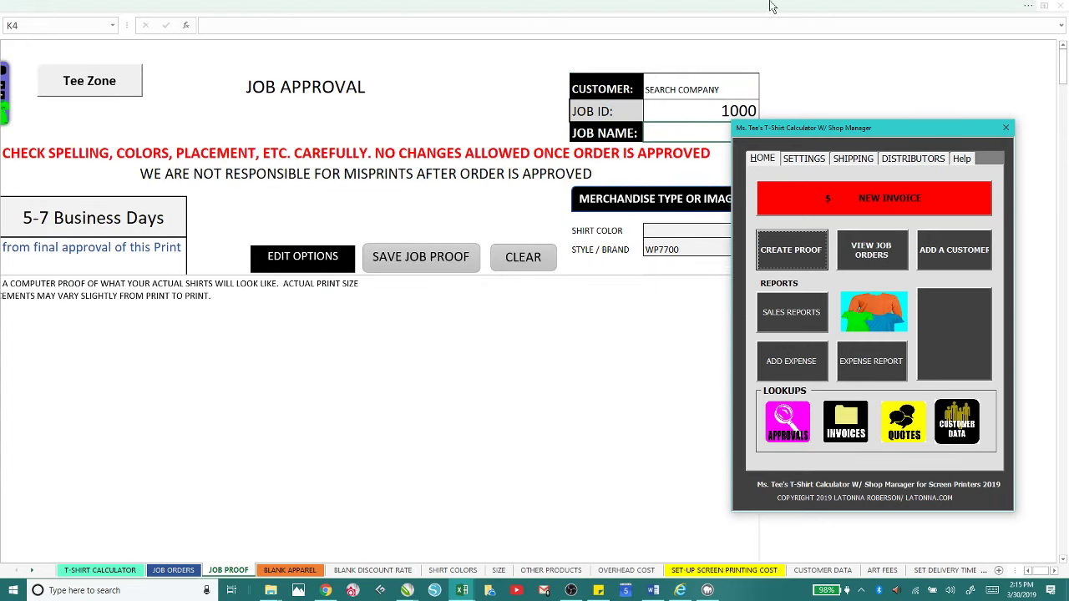
# Step: Set the ribbon to show tabs only and zoom the JOB PROOF sheet out to 77%
pyautogui.click(1043, 8)
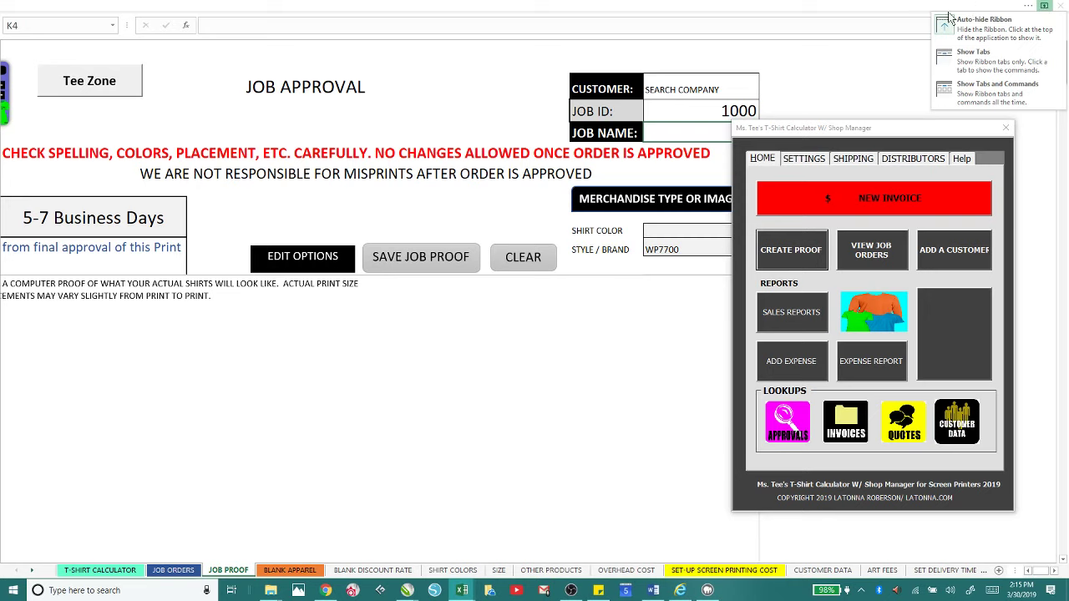
pyautogui.press('Escape')
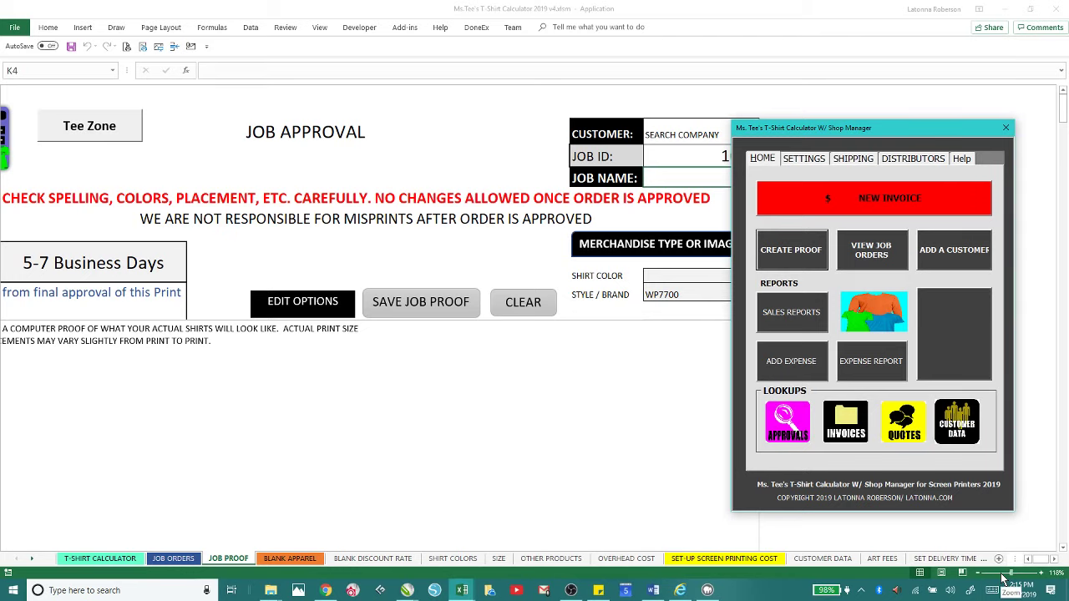
pyautogui.moveTo(1003, 576); pyautogui.dragTo(989, 577)
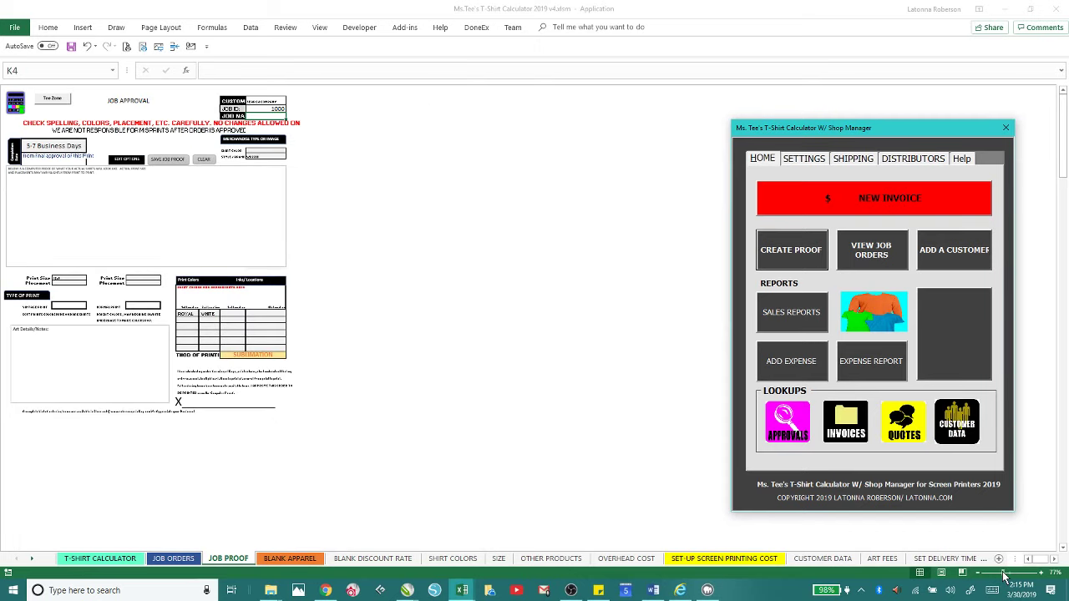
pyautogui.click(1005, 577)
pyautogui.scroll(-5, 410, 272)
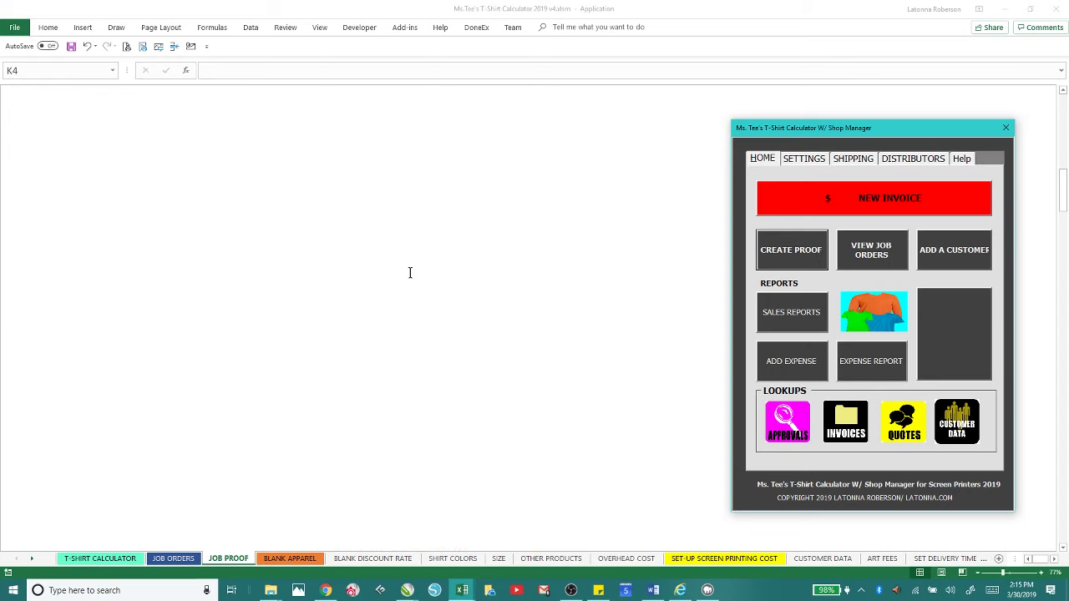
# Step: Set the customer on the JOB PROOF sheet's job approval form to ME TEST 2
pyautogui.scroll(5, 410, 273)
pyautogui.scroll(1, 267, 126)
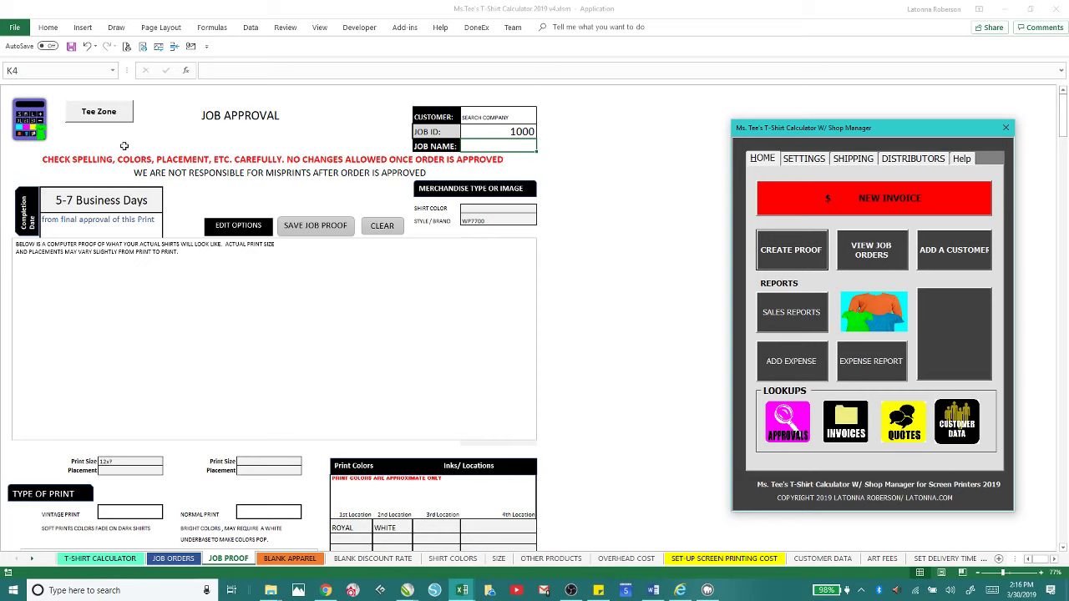
pyautogui.click(84, 201)
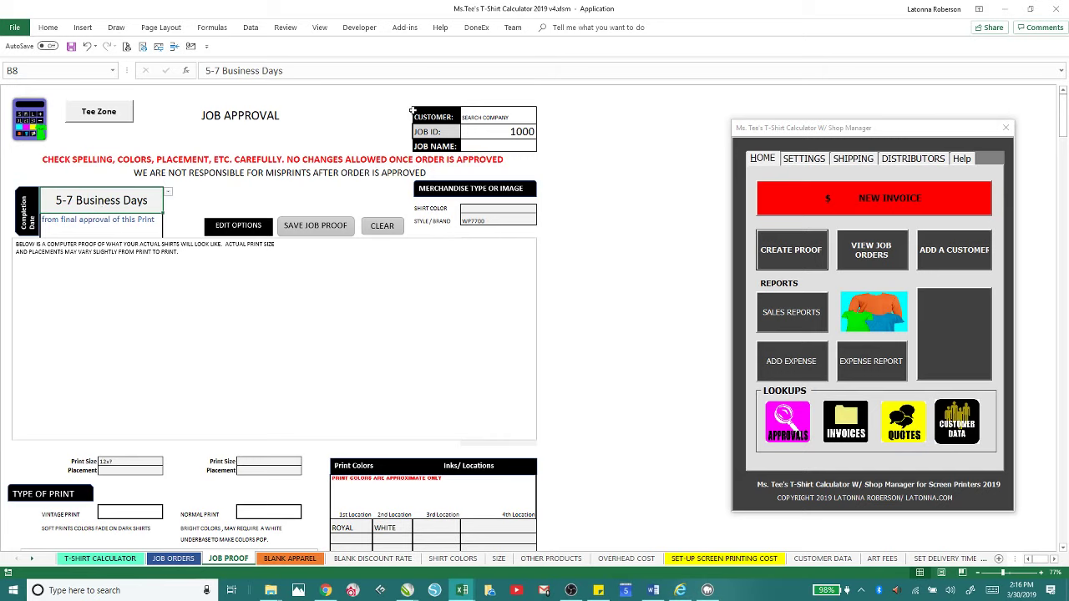
pyautogui.click(482, 115)
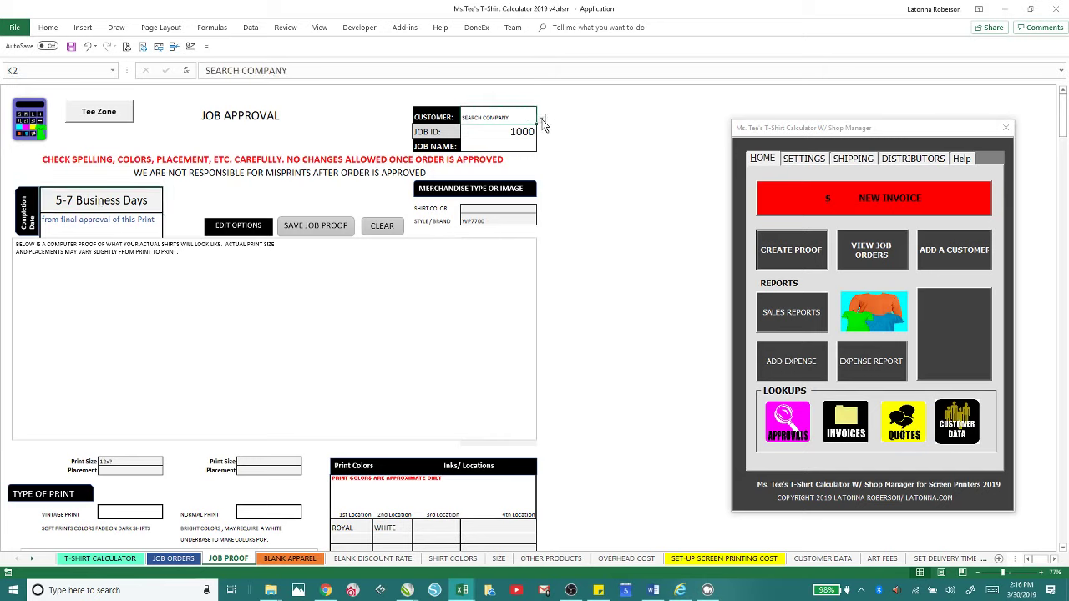
pyautogui.click(543, 119)
pyautogui.click(496, 127)
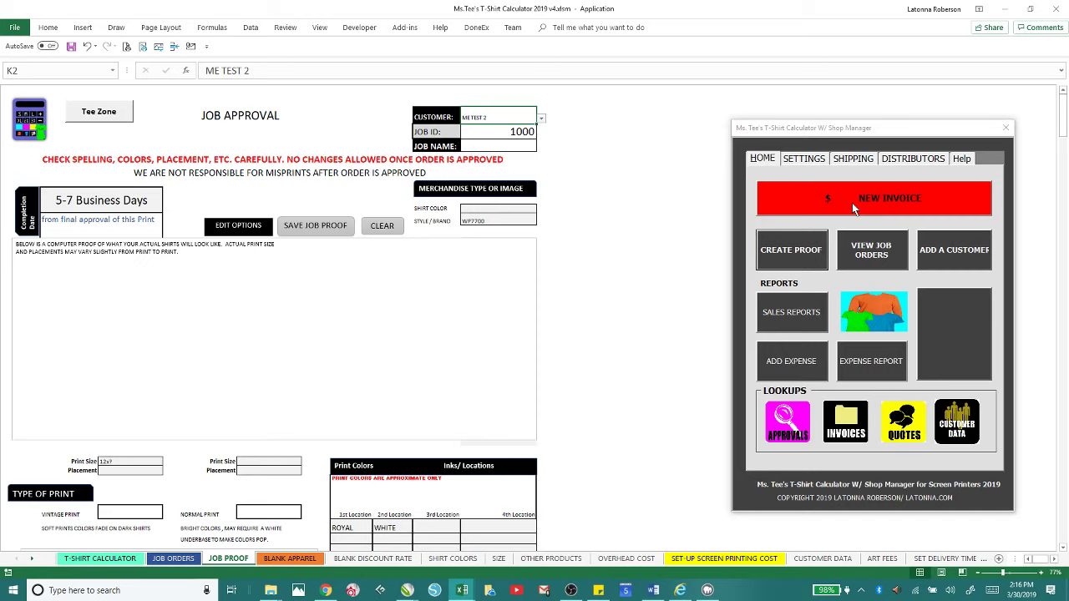
# Step: Zoom the JOB PROOF sheet to 95% and set the form's customer to TestCompany1
pyautogui.click(541, 119)
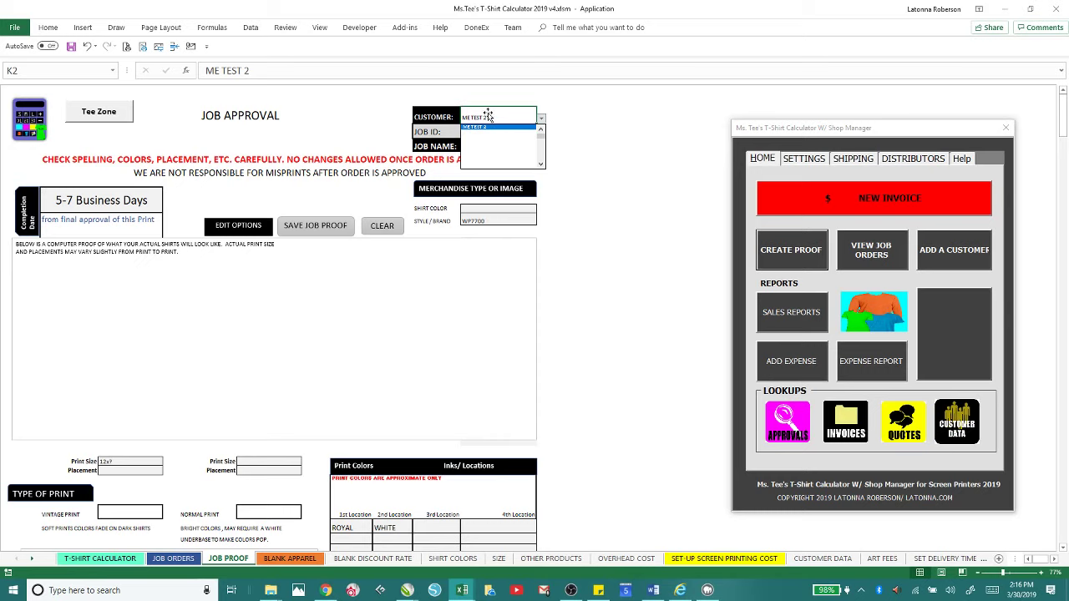
pyautogui.click(1013, 579)
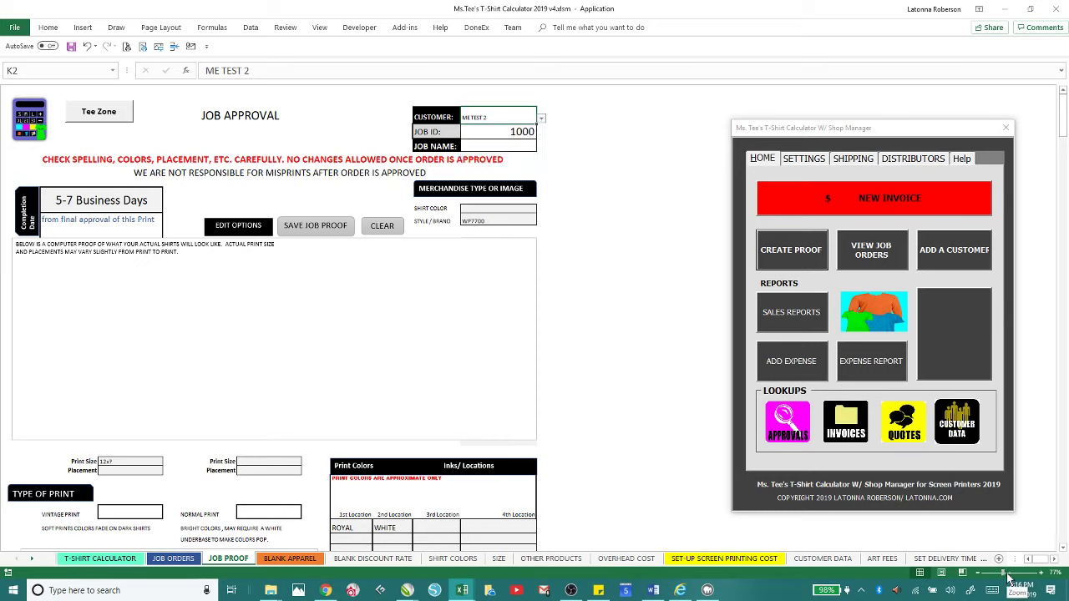
pyautogui.click(1009, 573)
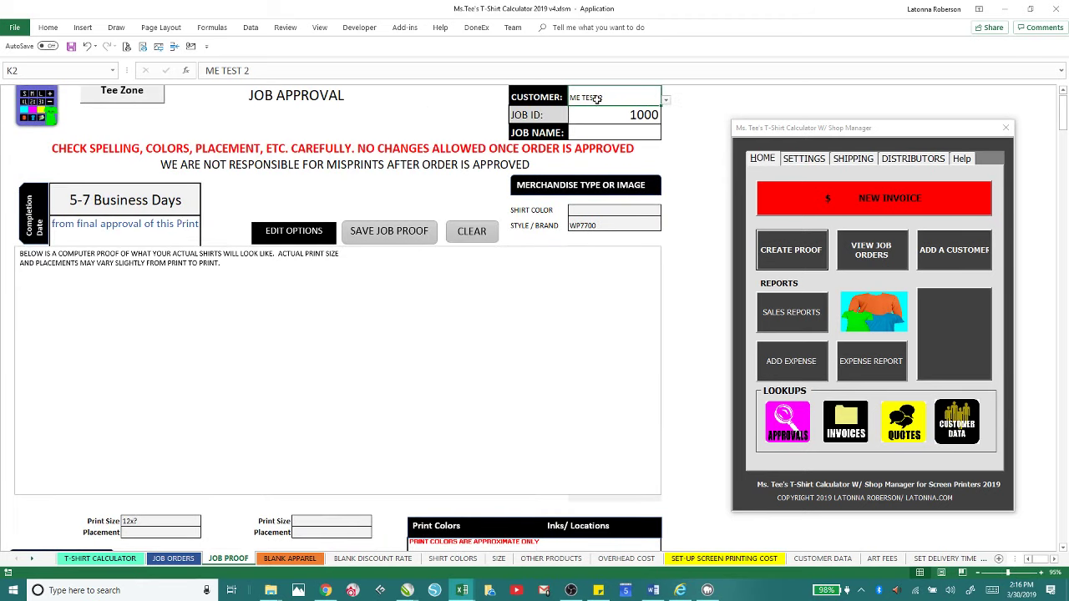
pyautogui.click(666, 100)
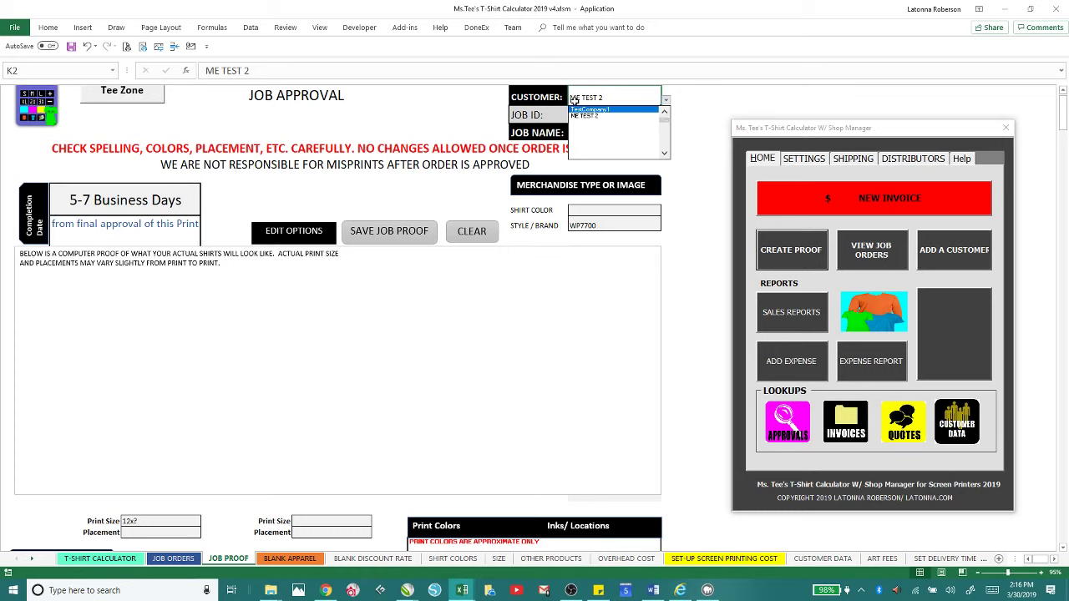
pyautogui.click(617, 110)
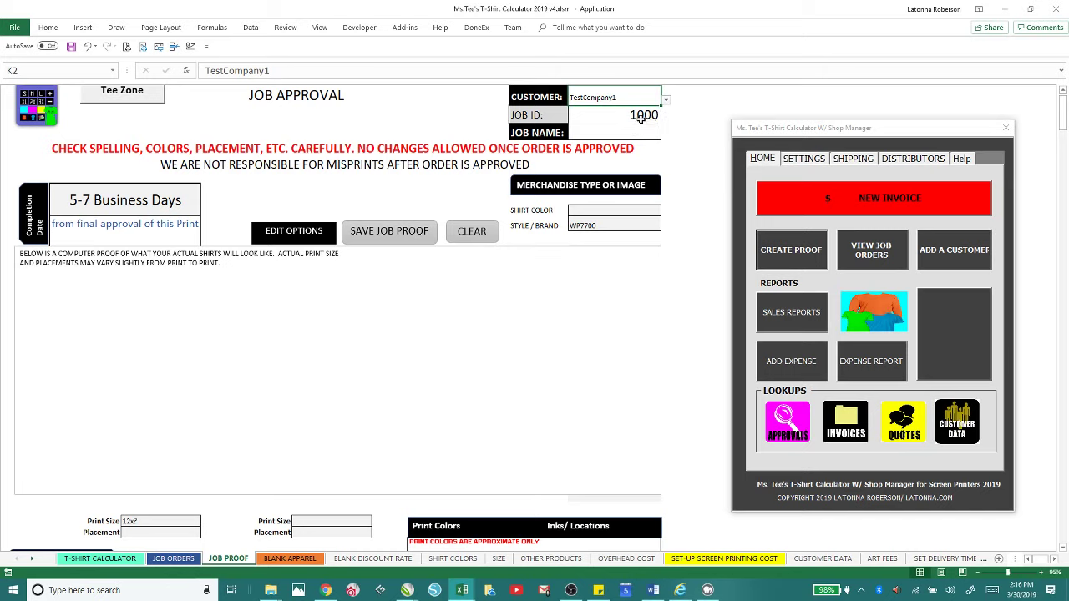
# Step: View the available completion date choices on the job approval form without picking a different one
pyautogui.click(97, 210)
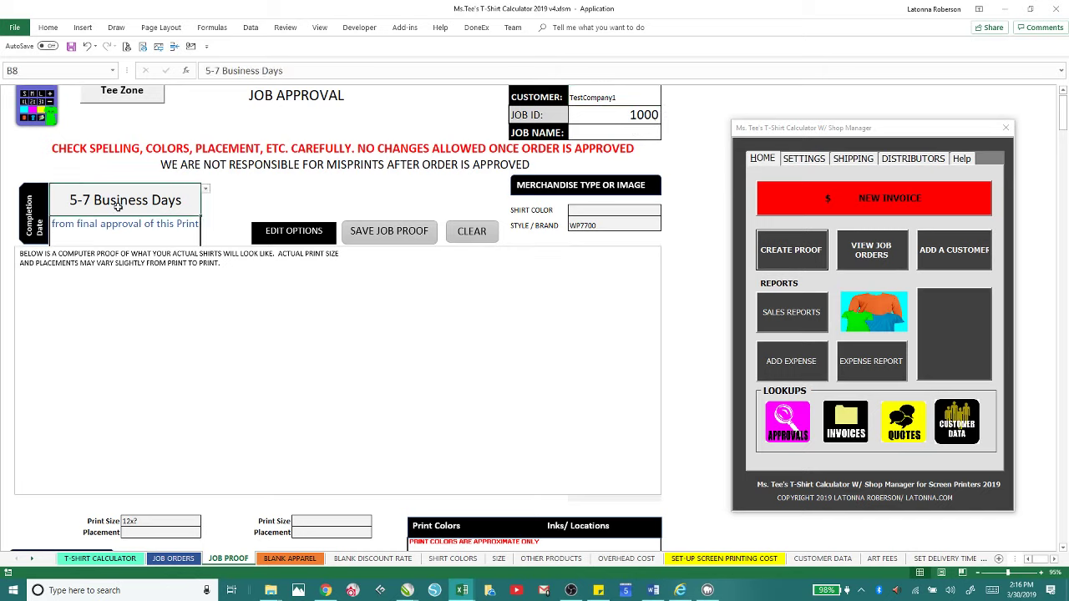
pyautogui.click(206, 188)
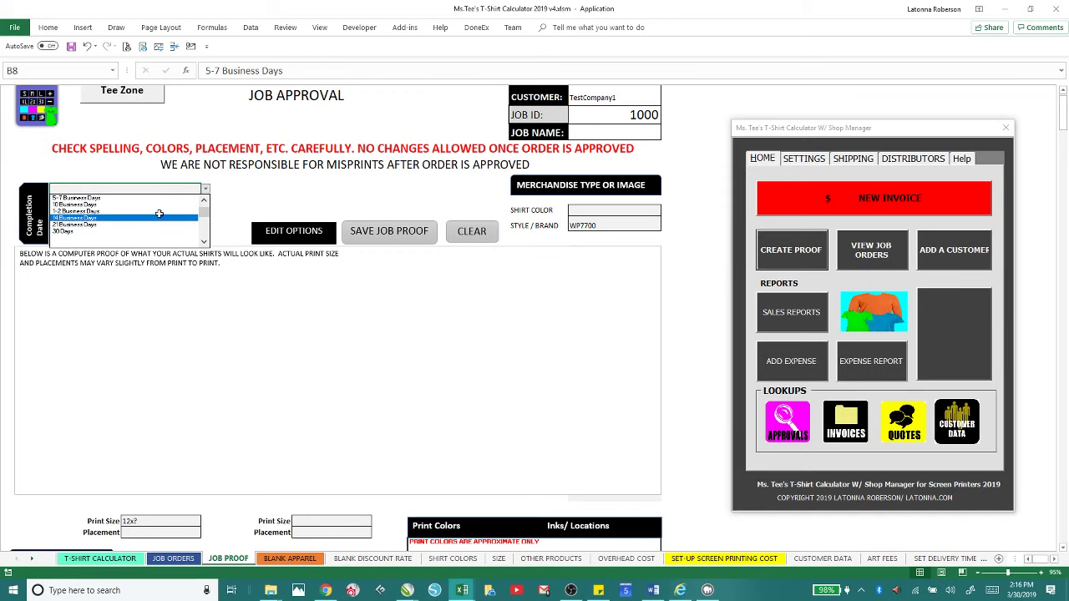
pyautogui.click(251, 205)
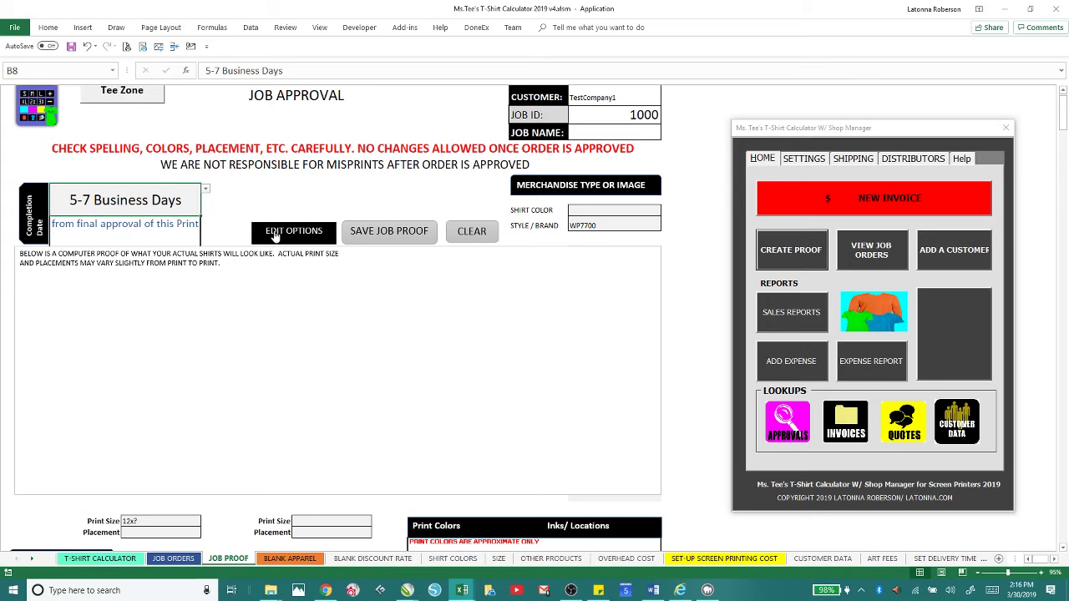
# Step: Open the job proof's Edit Options list and move the Shop Manager window clear of the options table
pyautogui.click(276, 234)
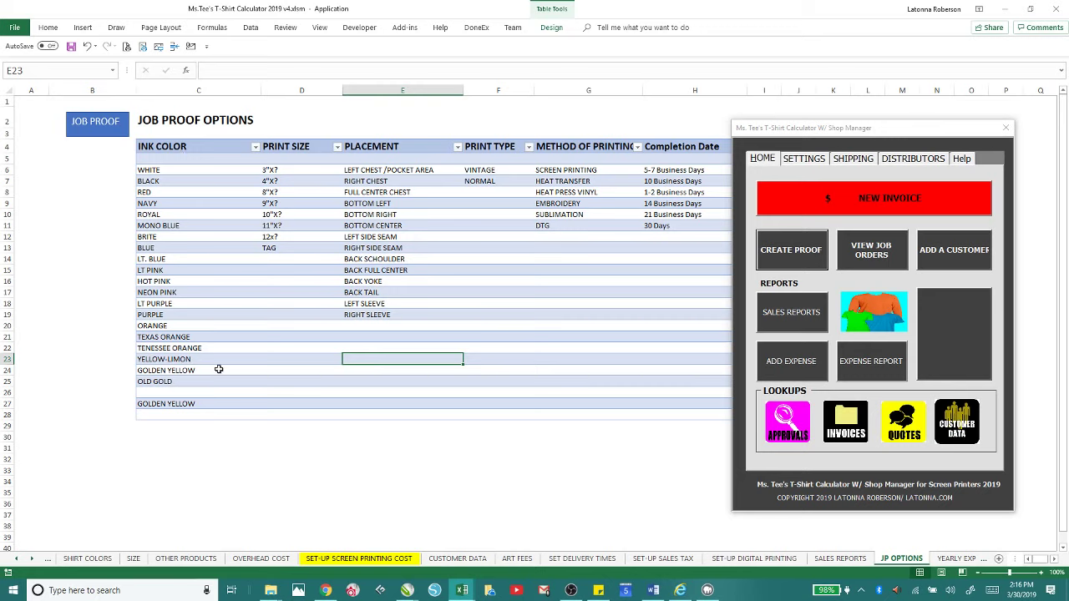
pyautogui.moveTo(887, 134); pyautogui.dragTo(922, 307)
pyautogui.click(741, 416)
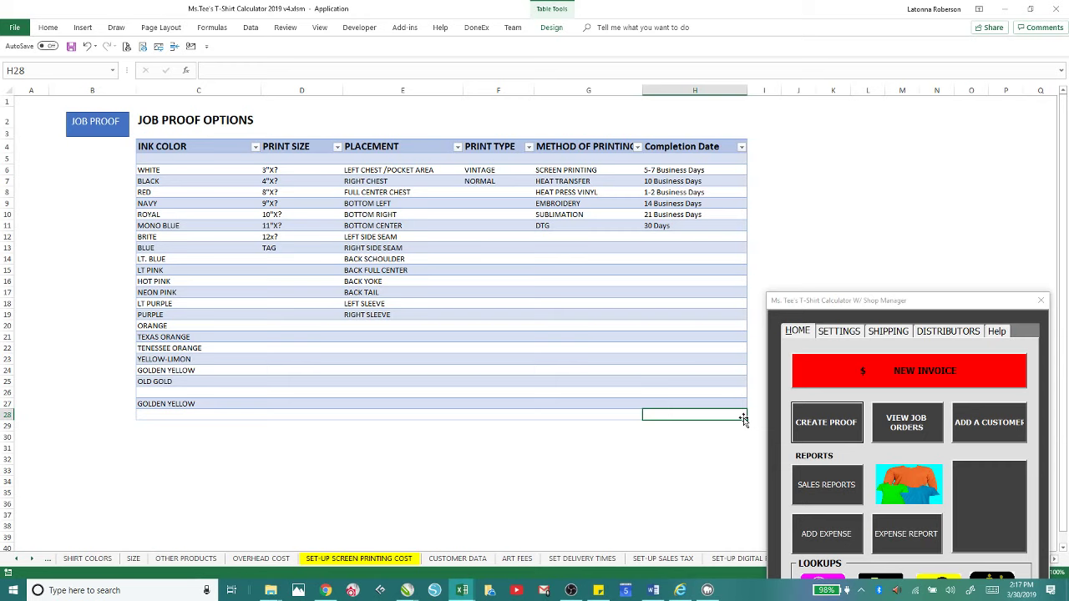
pyautogui.moveTo(806, 304); pyautogui.dragTo(832, 289)
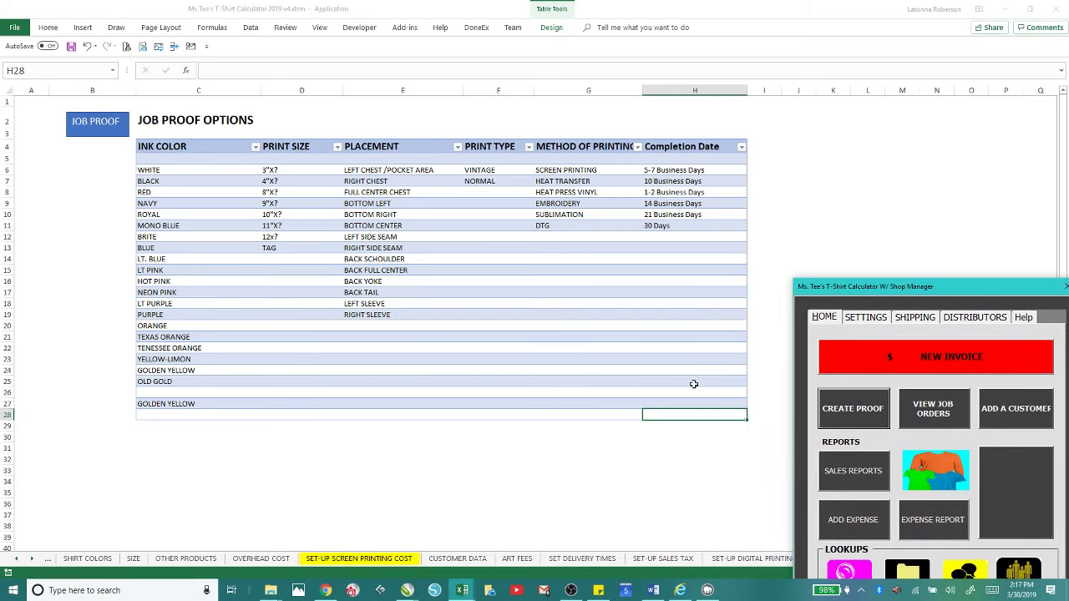
# Step: Insert a blank table row at the end of the JOB PROOF OPTIONS table
pyautogui.rightClick(727, 416)
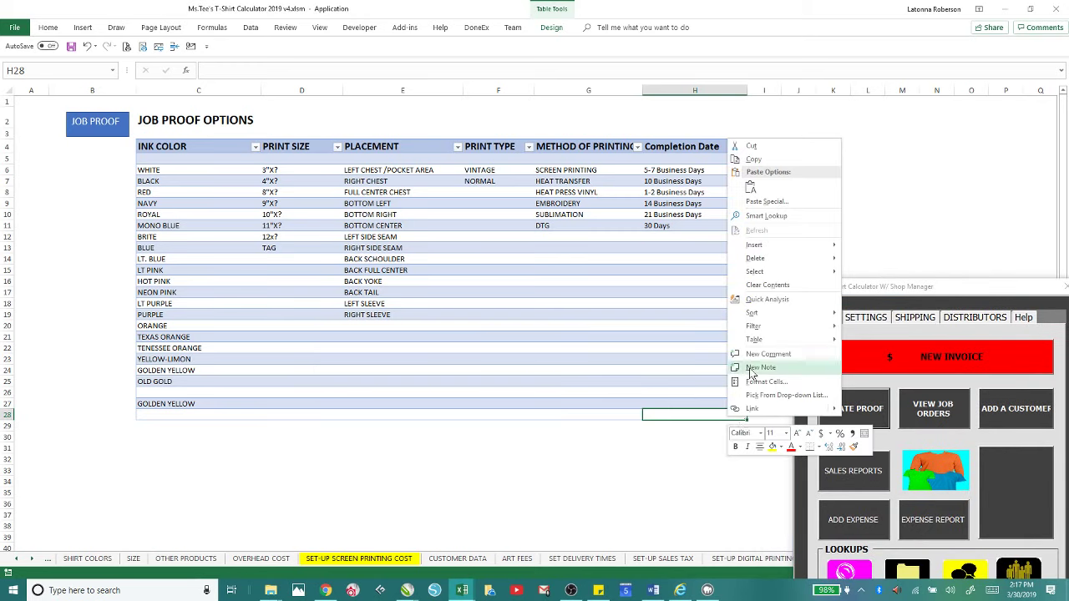
pyautogui.moveTo(758, 343)
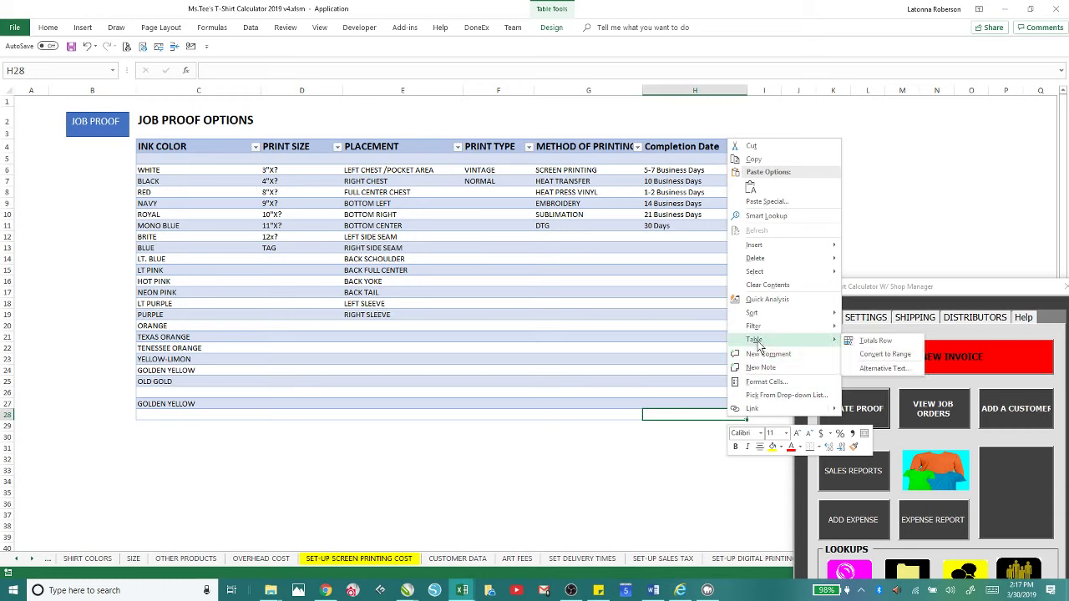
pyautogui.moveTo(759, 249)
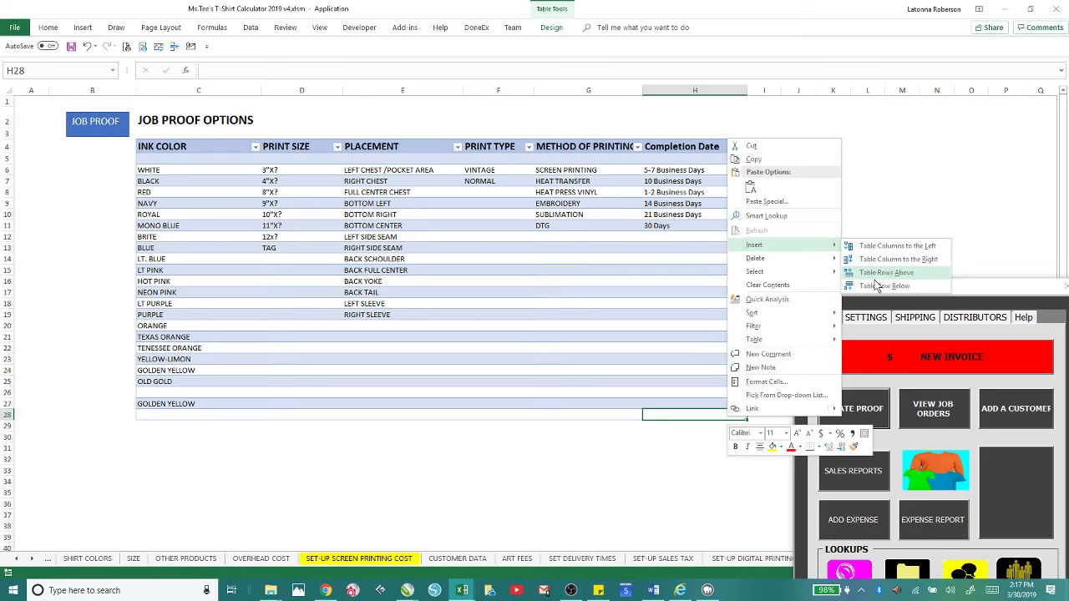
pyautogui.click(881, 273)
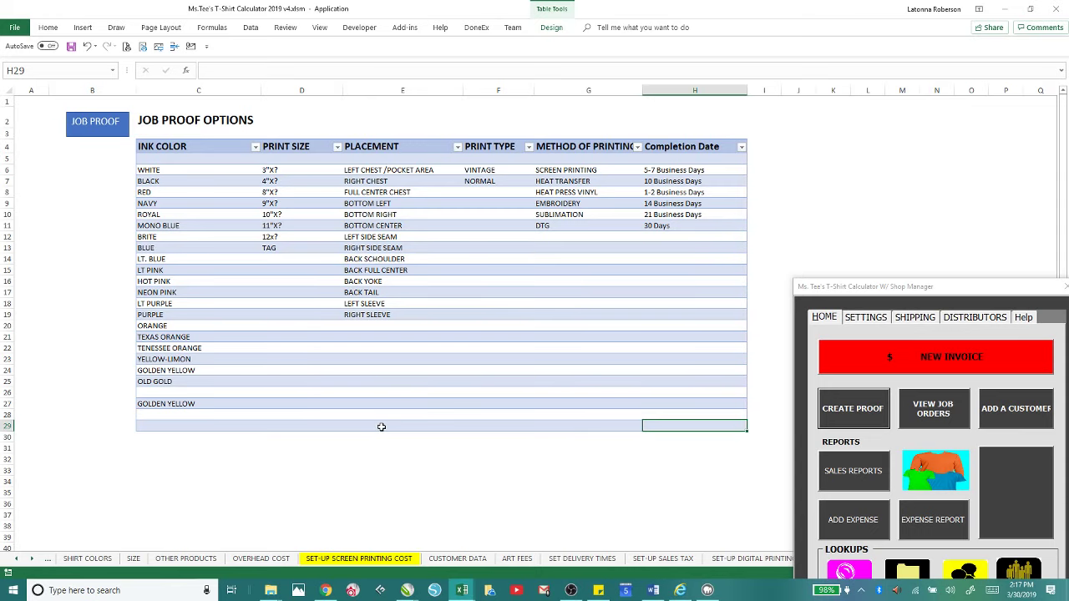
# Step: Return to the JOB PROOF sheet, reopen the Edit Options list once more, and go back to the proof
pyautogui.click(97, 122)
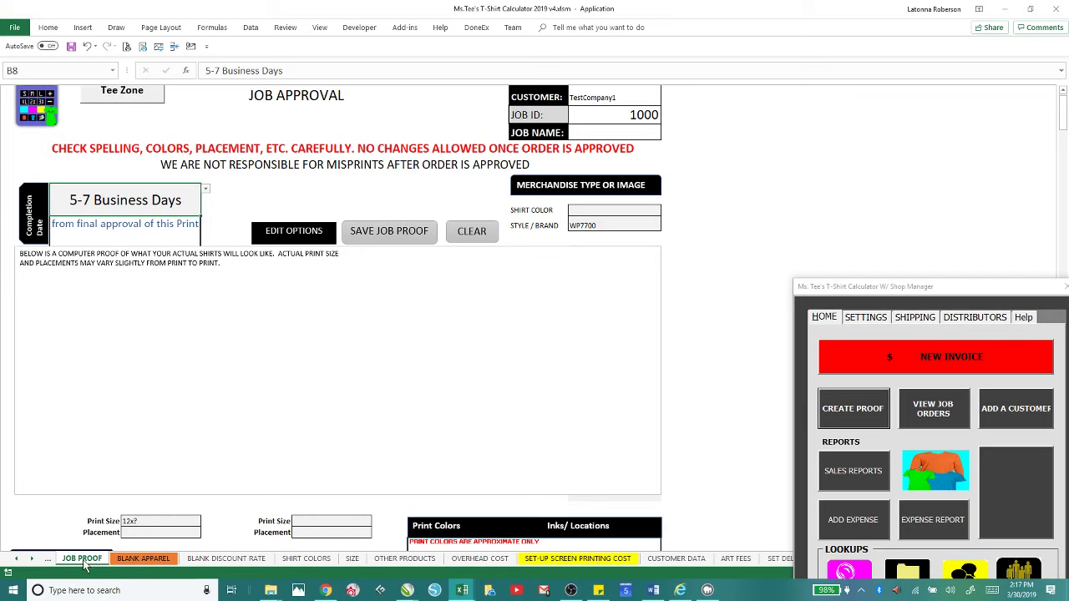
pyautogui.click(281, 230)
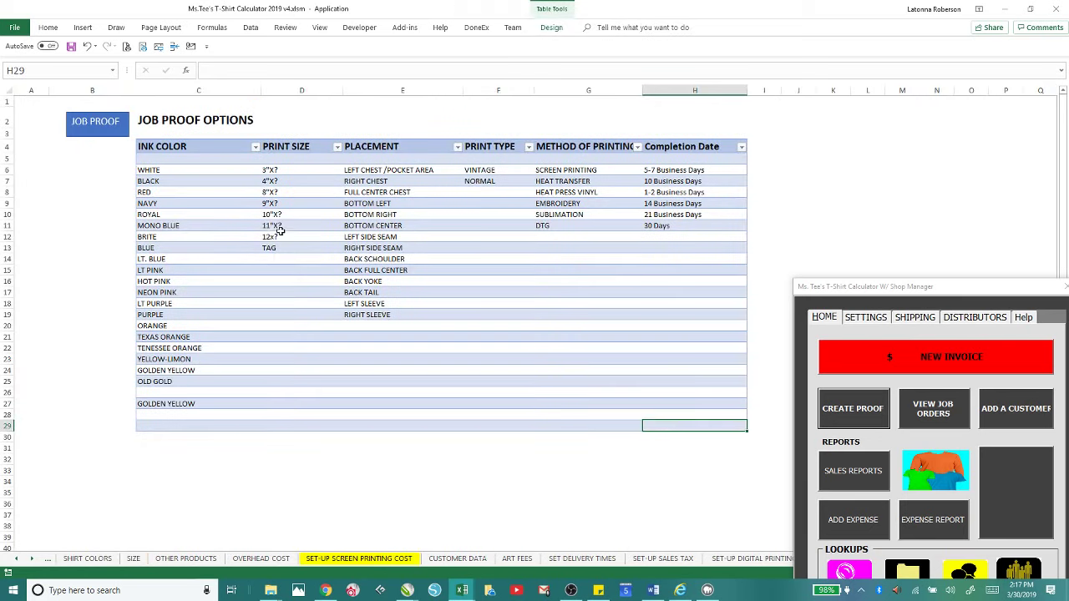
pyautogui.click(86, 134)
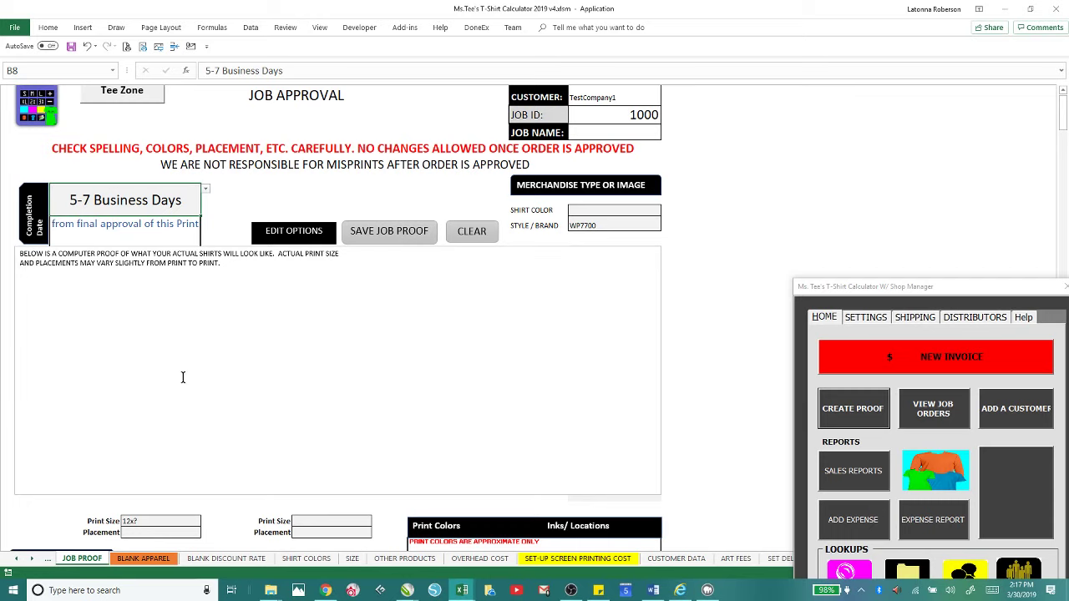
# Step: Insert the October Bae T-shirt photo from the Pictures folder into the JOB PROOF sheet
pyautogui.click(81, 30)
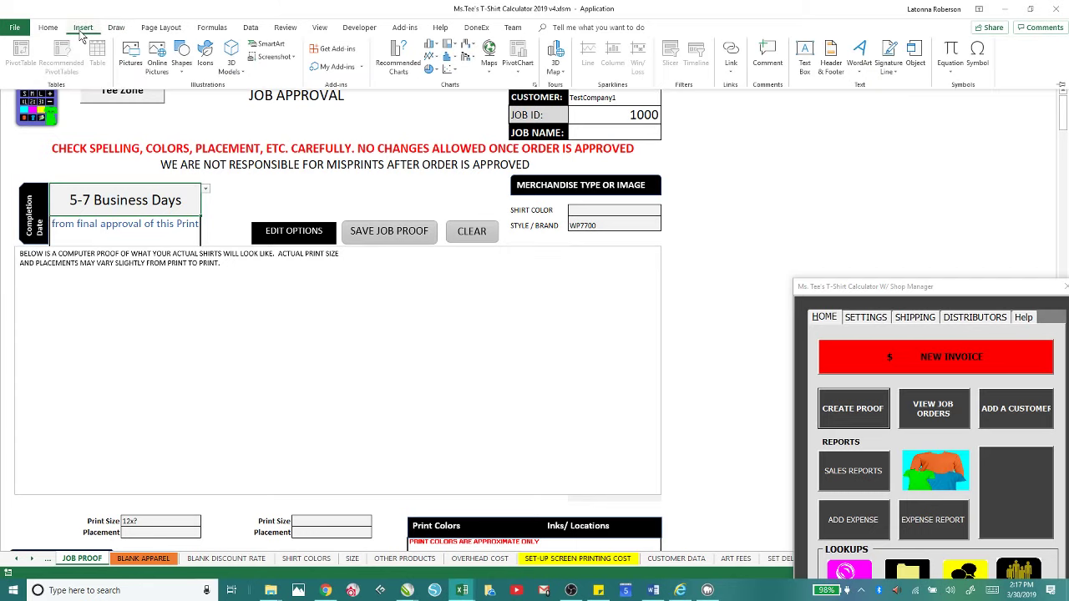
pyautogui.click(133, 54)
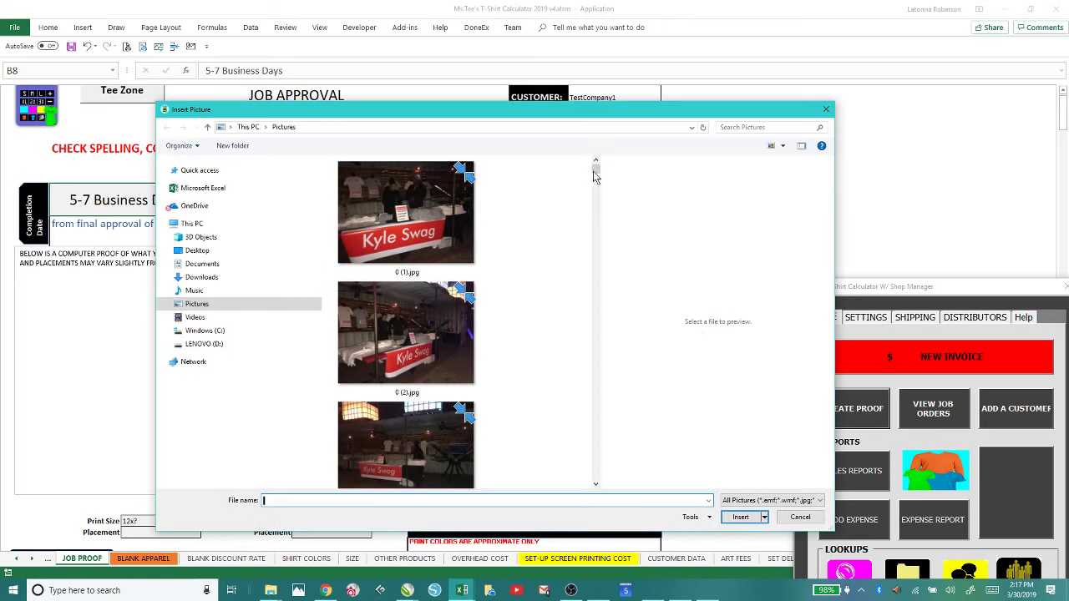
pyautogui.click(194, 253)
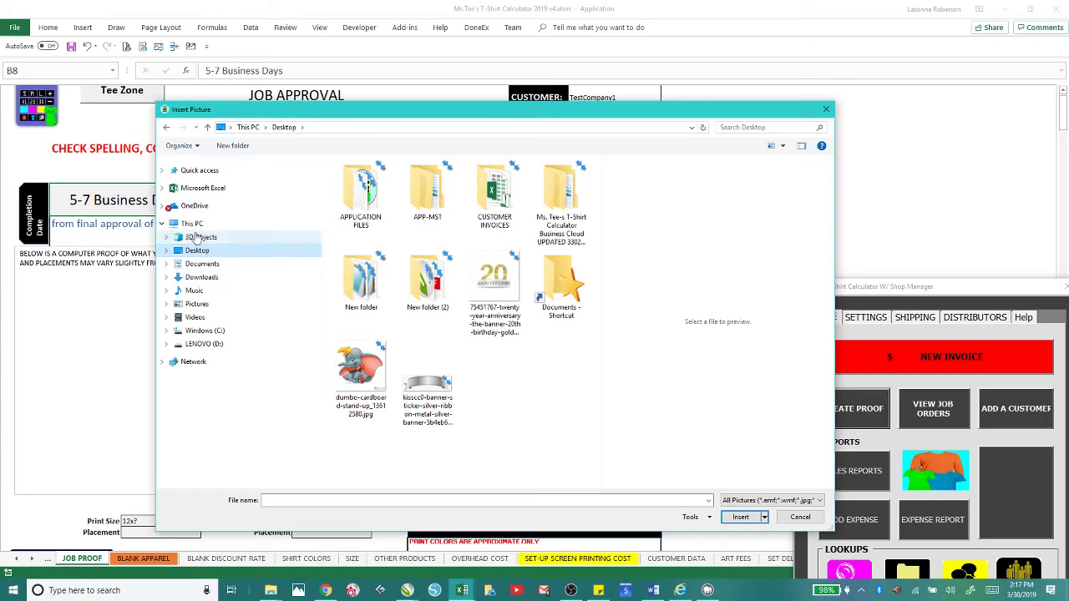
pyautogui.click(198, 264)
pyautogui.click(191, 305)
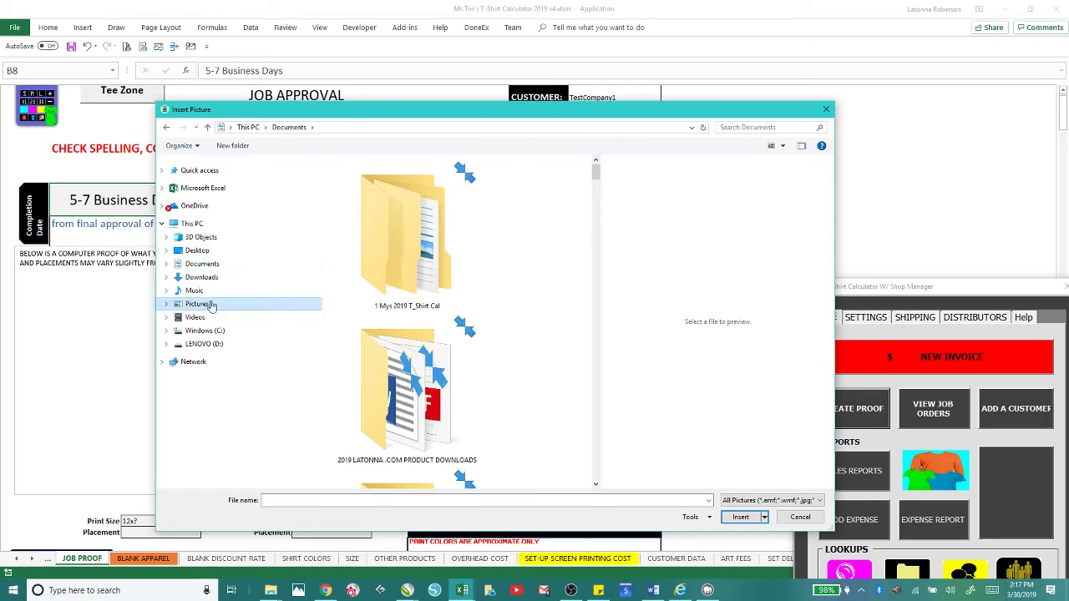
pyautogui.click(595, 191)
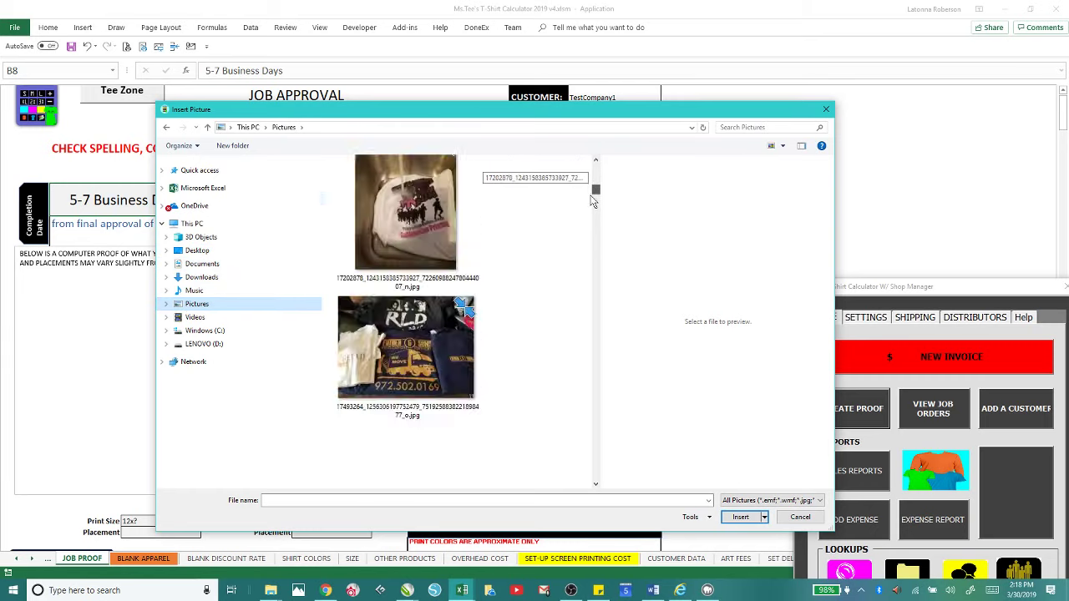
pyautogui.moveTo(590, 196); pyautogui.dragTo(579, 320)
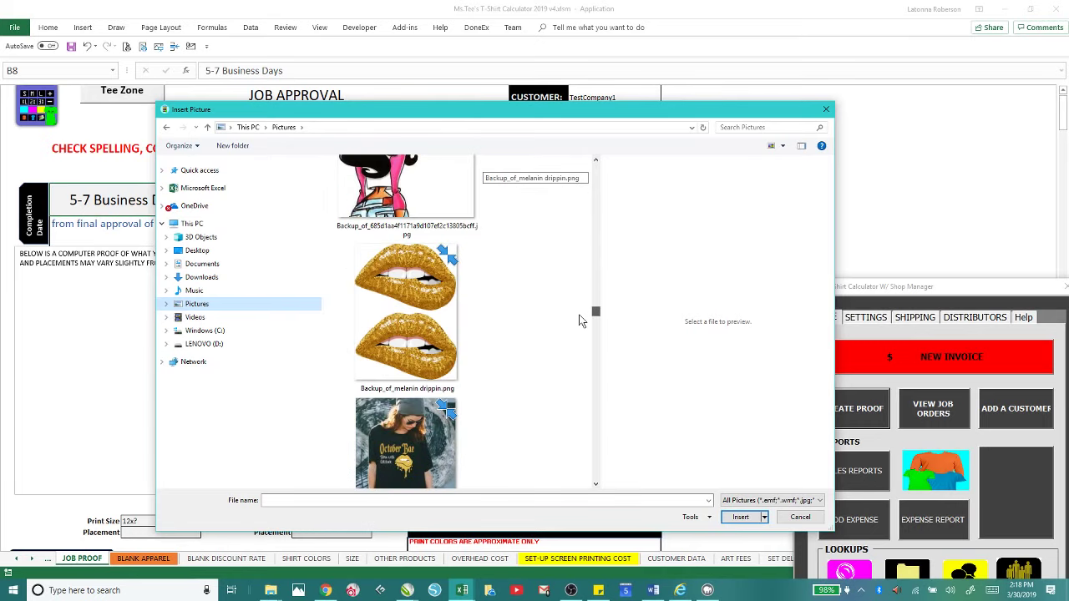
pyautogui.click(375, 436)
pyautogui.click(737, 517)
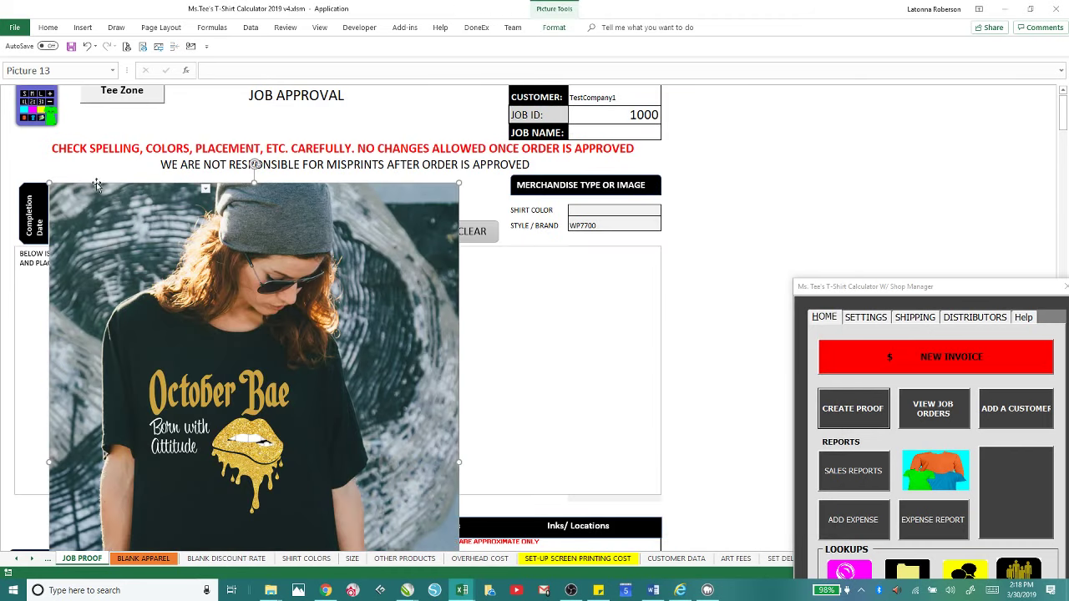
# Step: Shrink the October Bae photo and place it inside the proof area, below the computer proof note
pyautogui.moveTo(50, 182); pyautogui.dragTo(229, 428)
pyautogui.moveTo(285, 534); pyautogui.dragTo(245, 364)
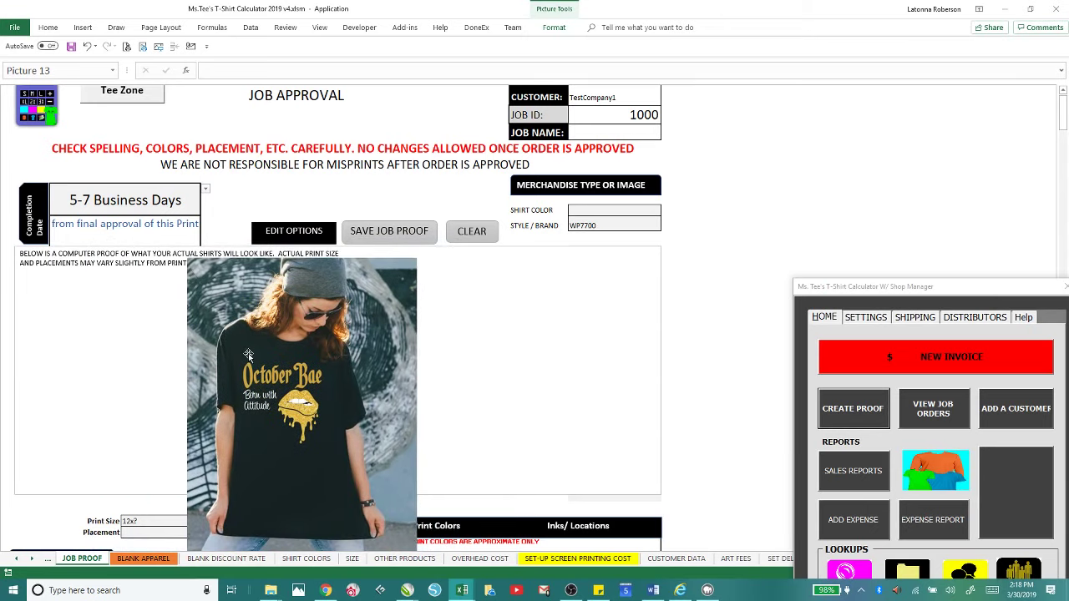
pyautogui.moveTo(187, 258); pyautogui.dragTo(270, 353)
pyautogui.moveTo(291, 392); pyautogui.dragTo(77, 314)
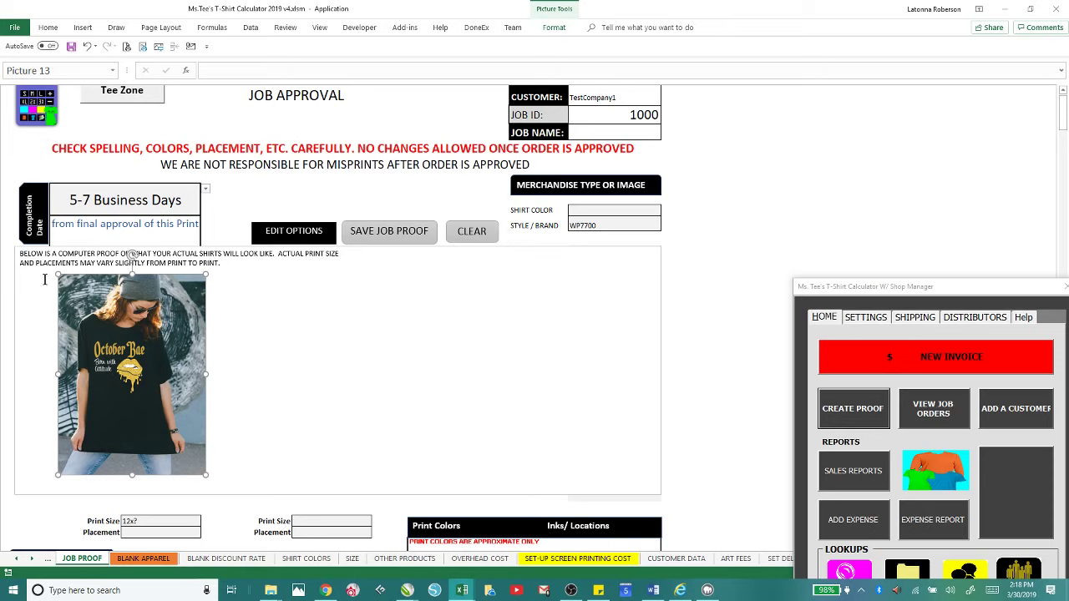
# Step: View the Change Picture file browser for the October Bae photo and cancel without replacing it
pyautogui.rightClick(148, 333)
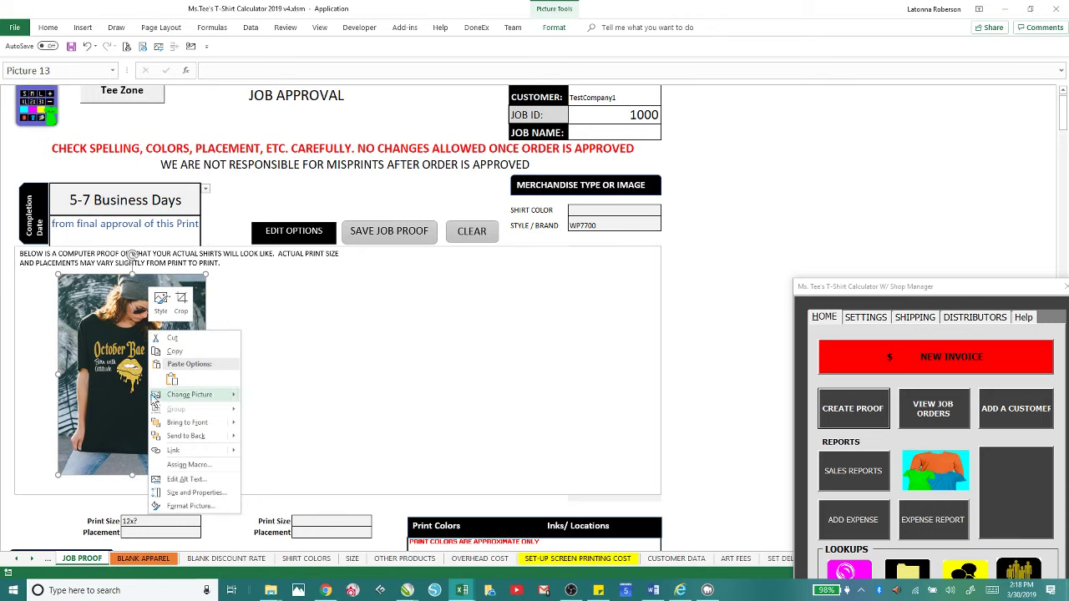
pyautogui.moveTo(170, 401)
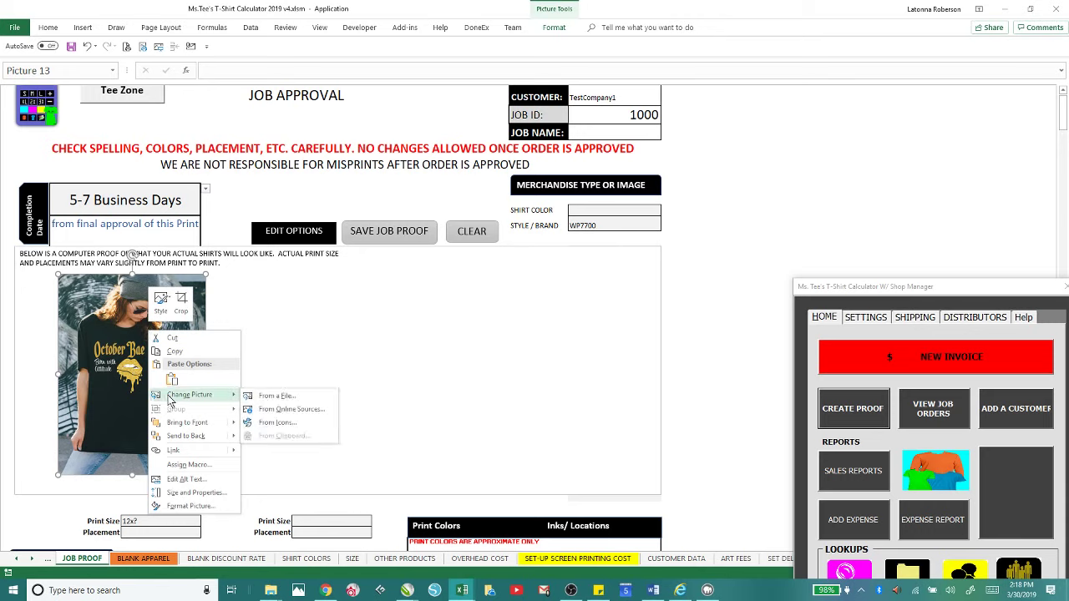
pyautogui.click(284, 409)
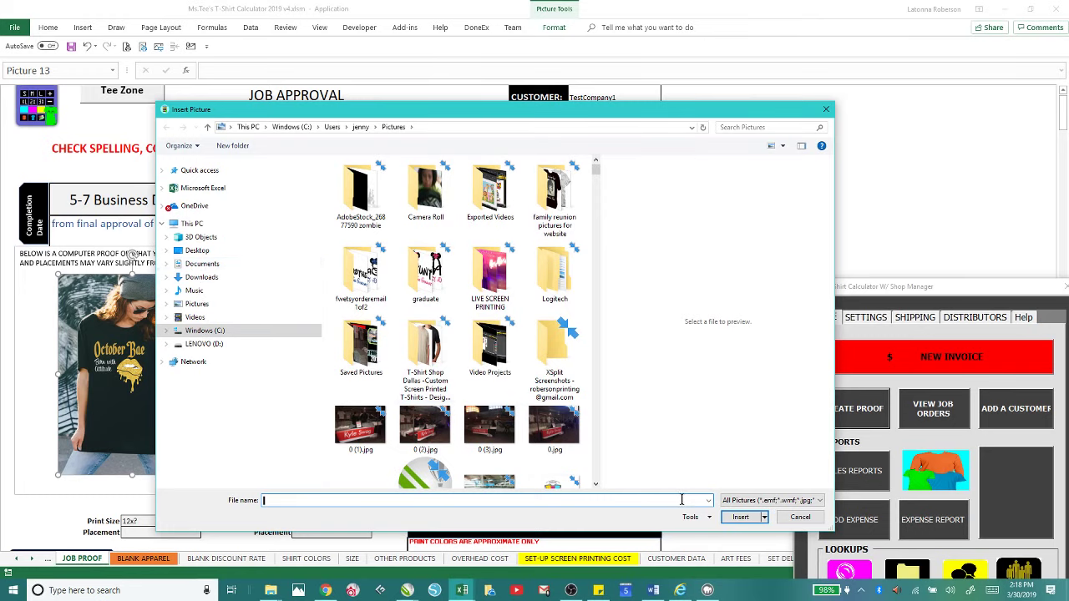
pyautogui.click(800, 517)
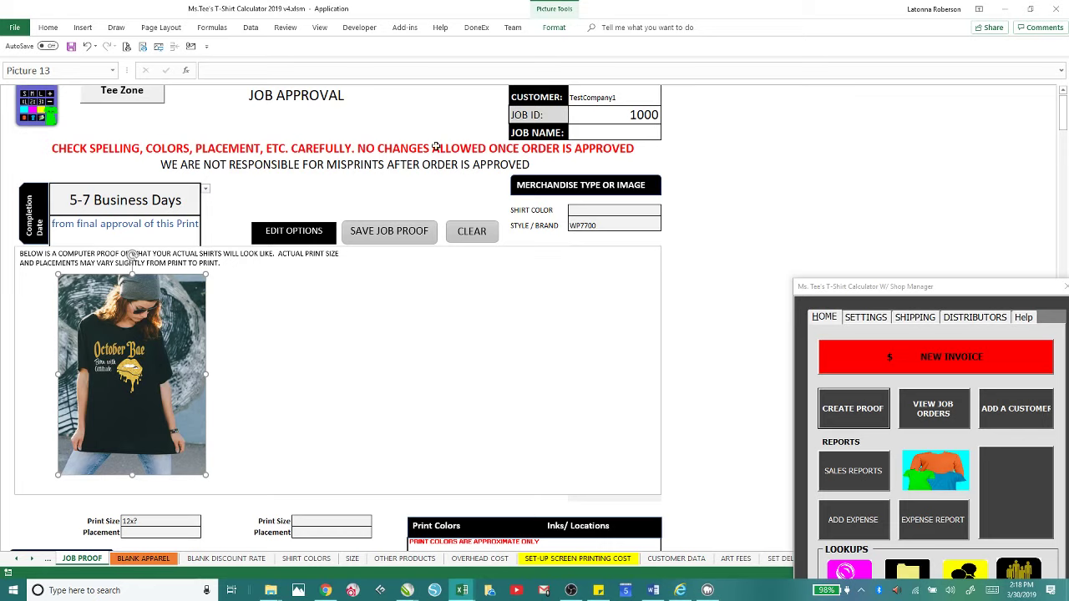
# Step: Set the proof's shirt color to NL HEATHER TEAL and its style/brand to WS450
pyautogui.click(586, 210)
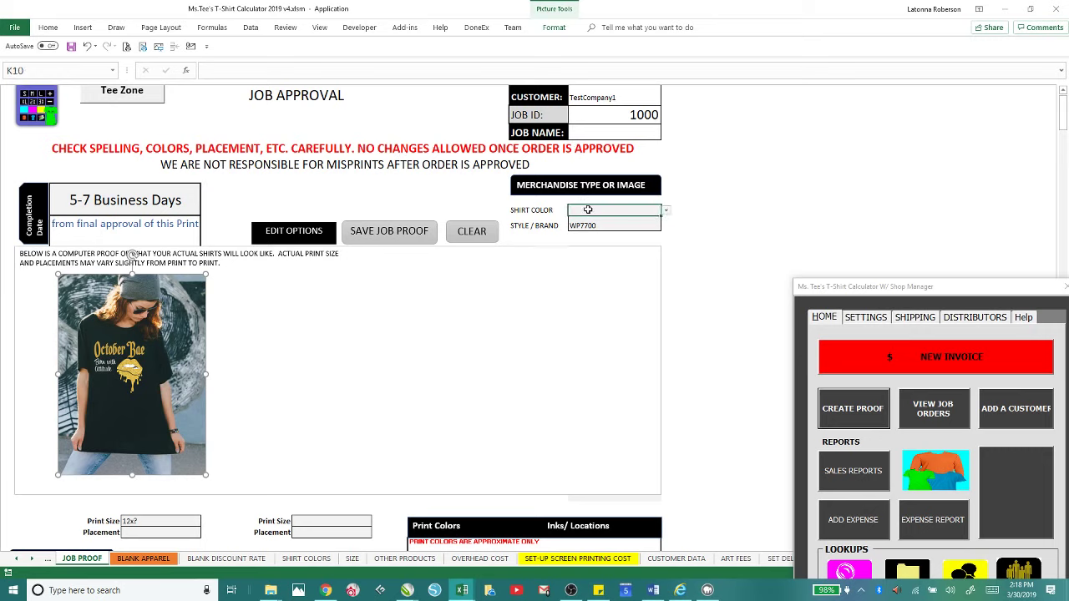
pyautogui.click(665, 213)
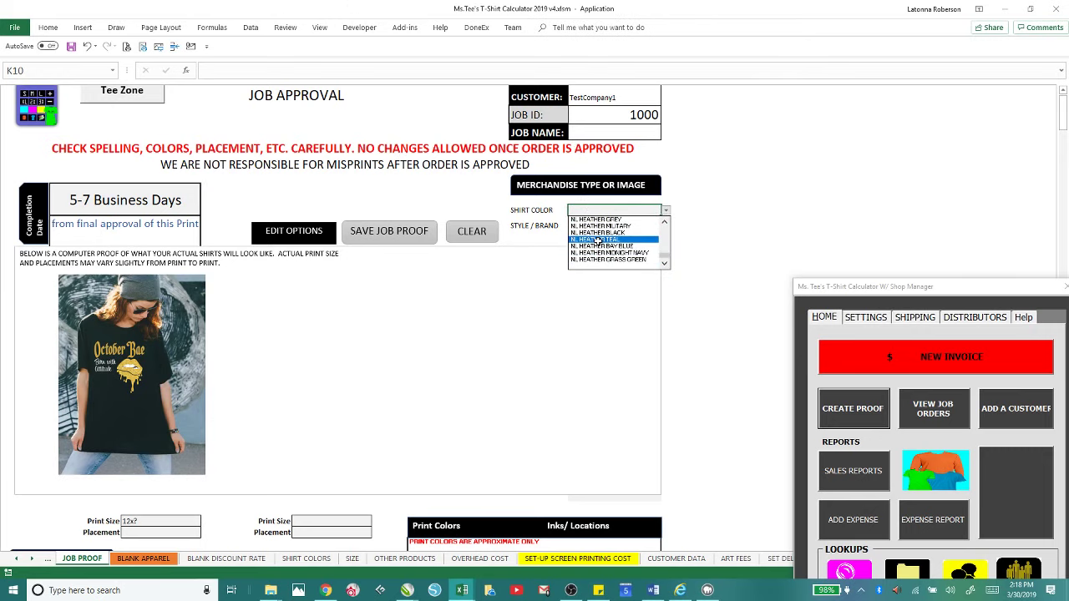
pyautogui.click(597, 240)
pyautogui.click(587, 225)
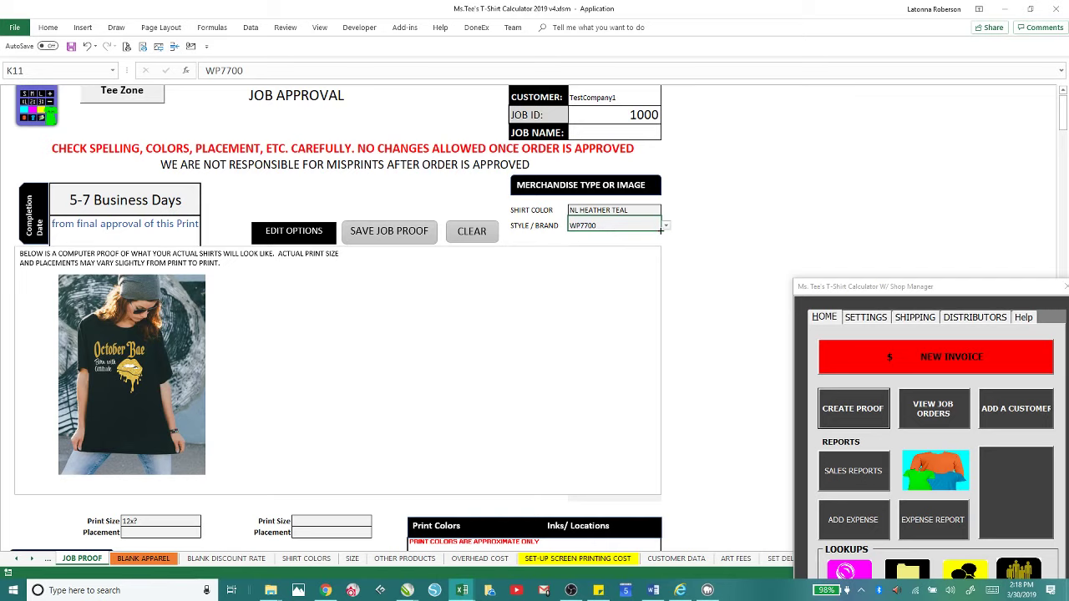
pyautogui.click(666, 225)
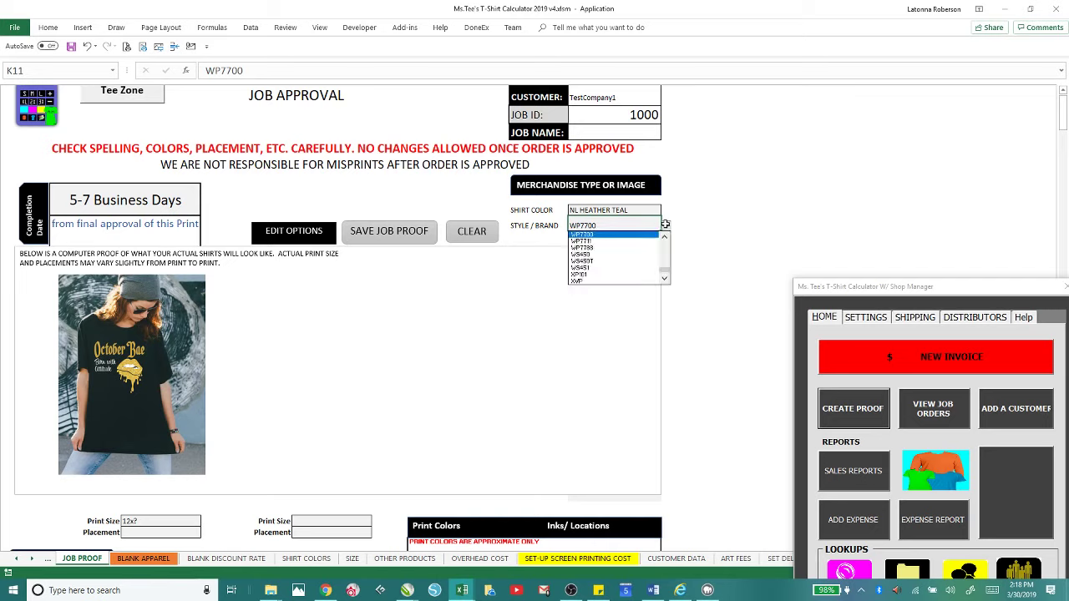
pyautogui.click(617, 256)
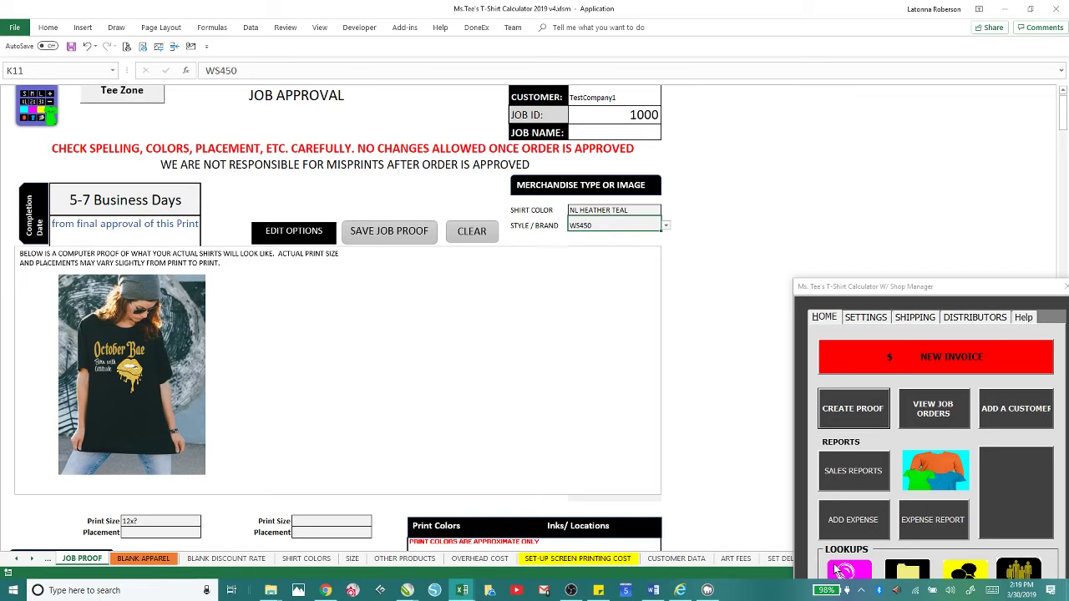
# Step: Move the shop manager window beside the proof and select 12x? as the first print size
pyautogui.moveTo(941, 294); pyautogui.dragTo(852, 93)
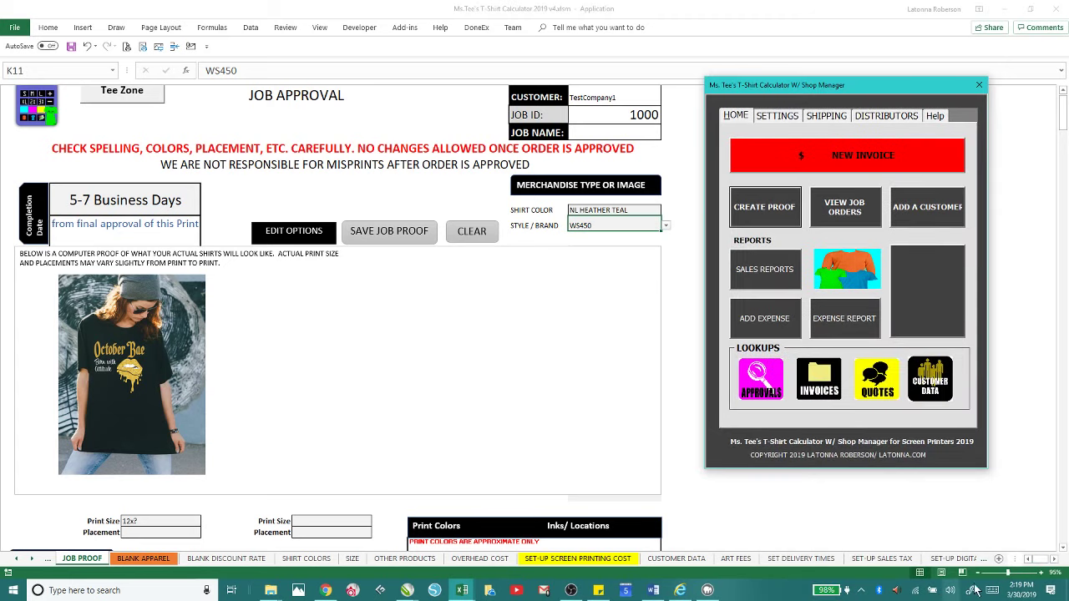
pyautogui.click(1018, 573)
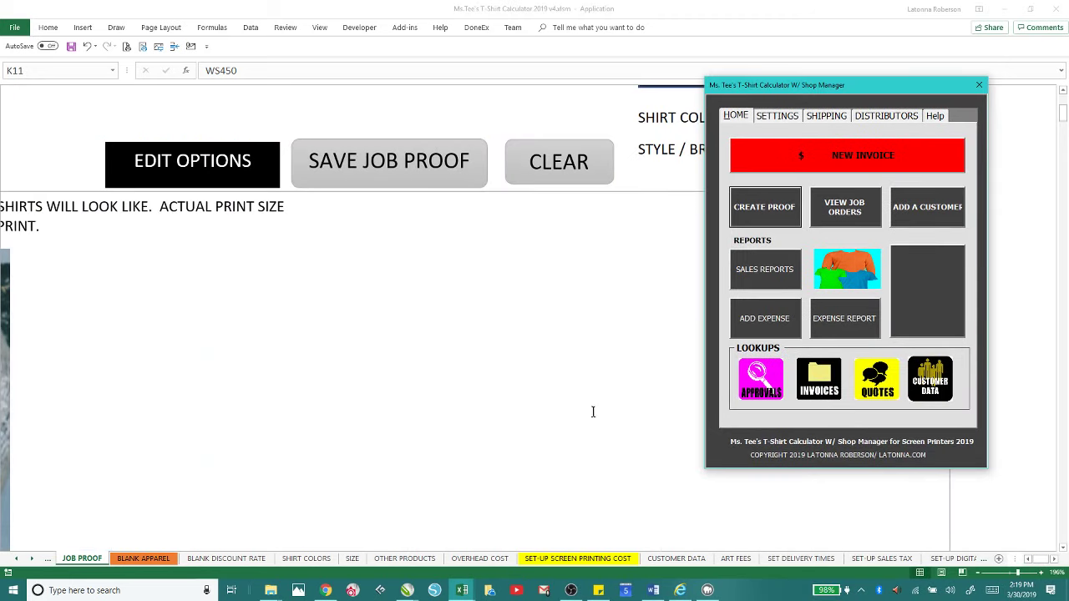
pyautogui.scroll(-7, 467, 368)
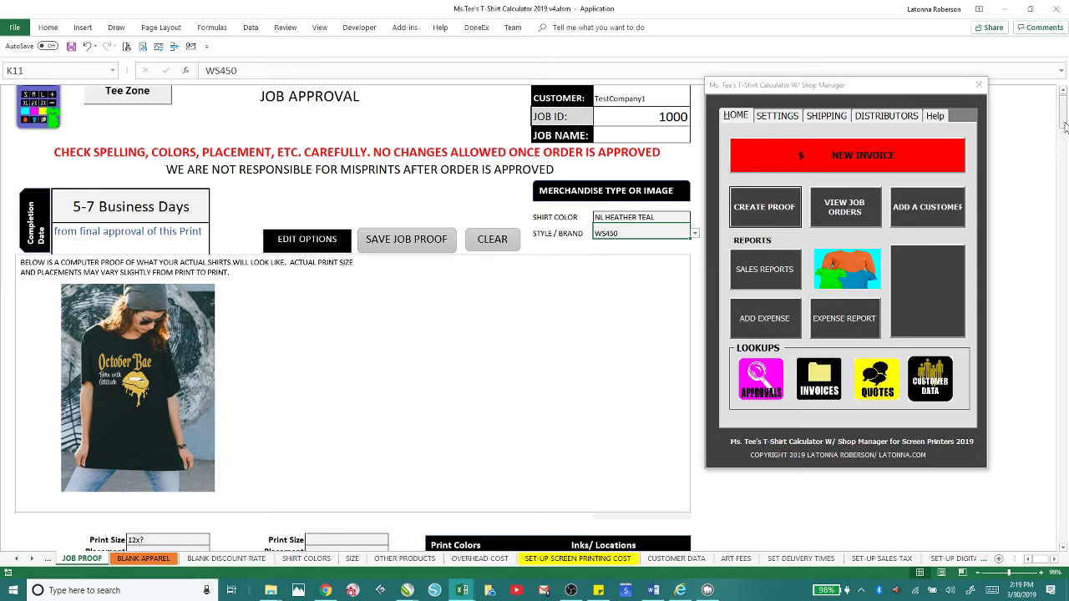
pyautogui.moveTo(1063, 116); pyautogui.dragTo(1062, 130)
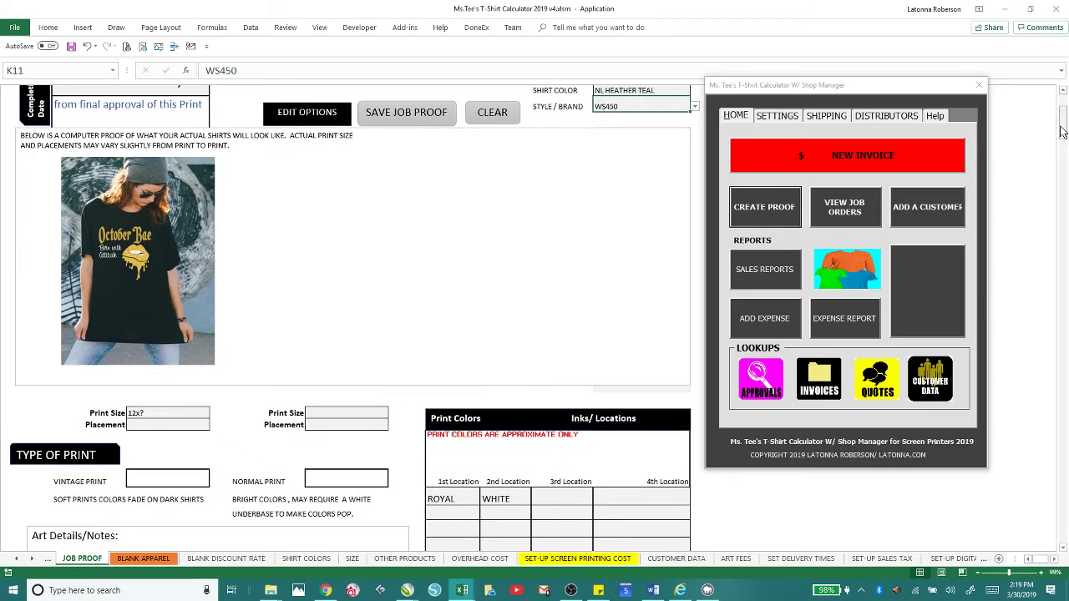
pyautogui.click(167, 414)
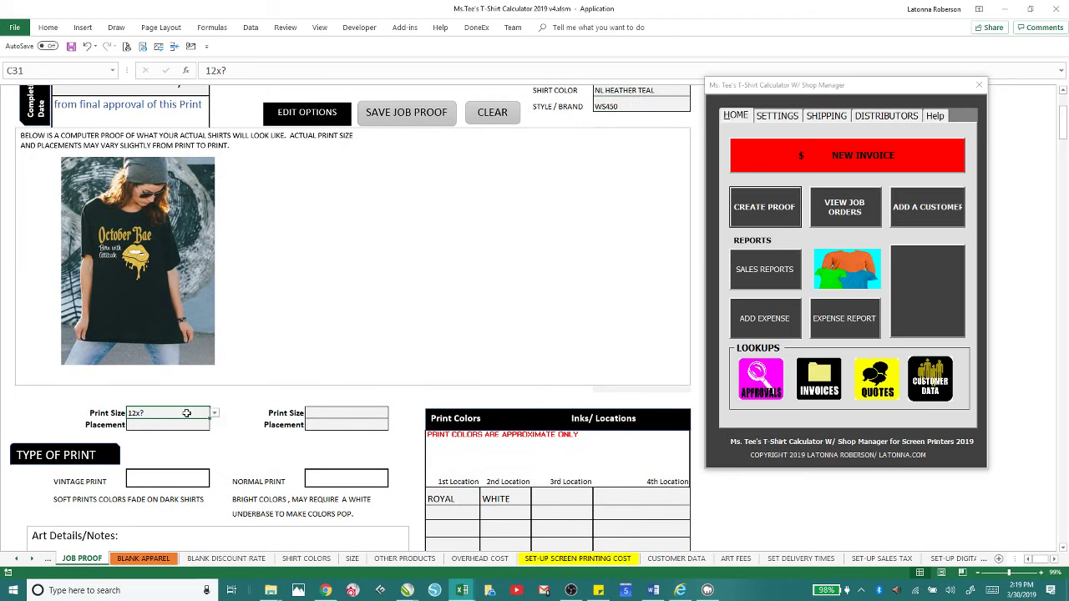
pyautogui.click(215, 413)
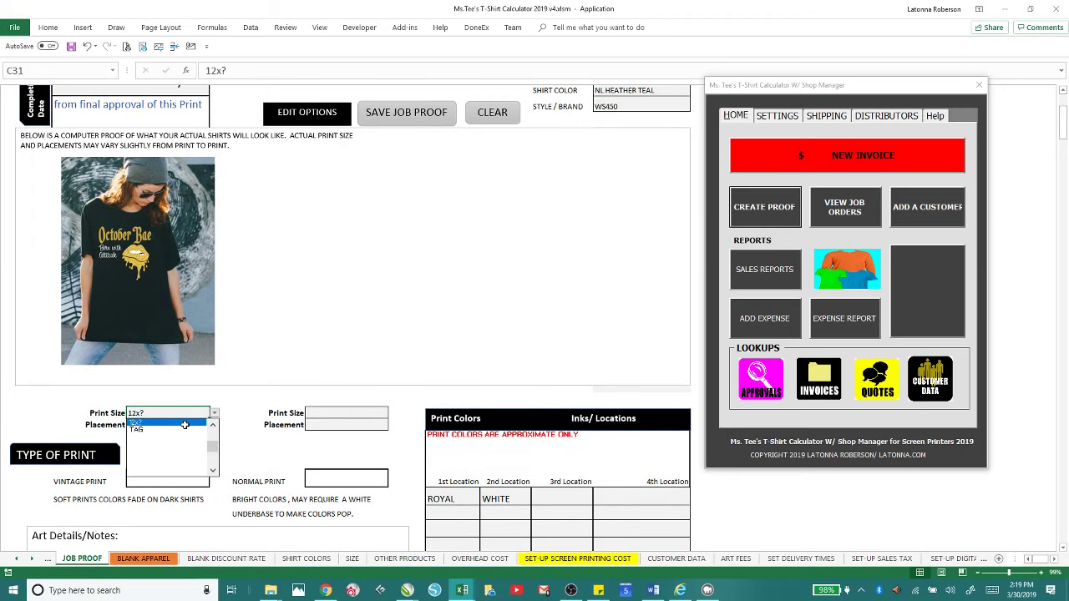
pyautogui.click(171, 422)
pyautogui.click(161, 426)
# Step: Set the Vintage Print field under Type of Print to NORMAL
pyautogui.click(156, 485)
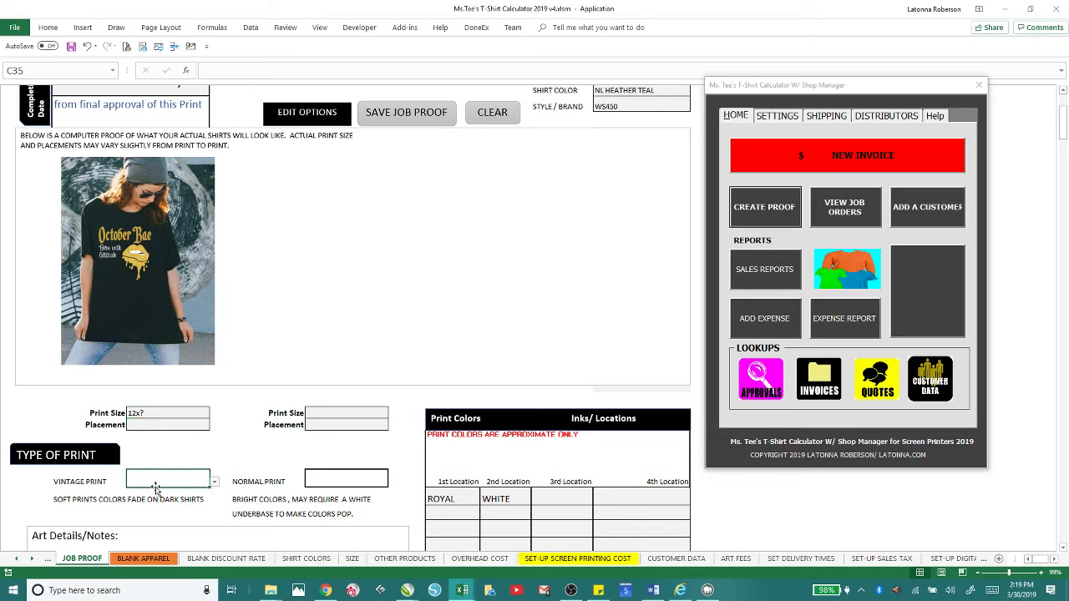
pyautogui.click(215, 482)
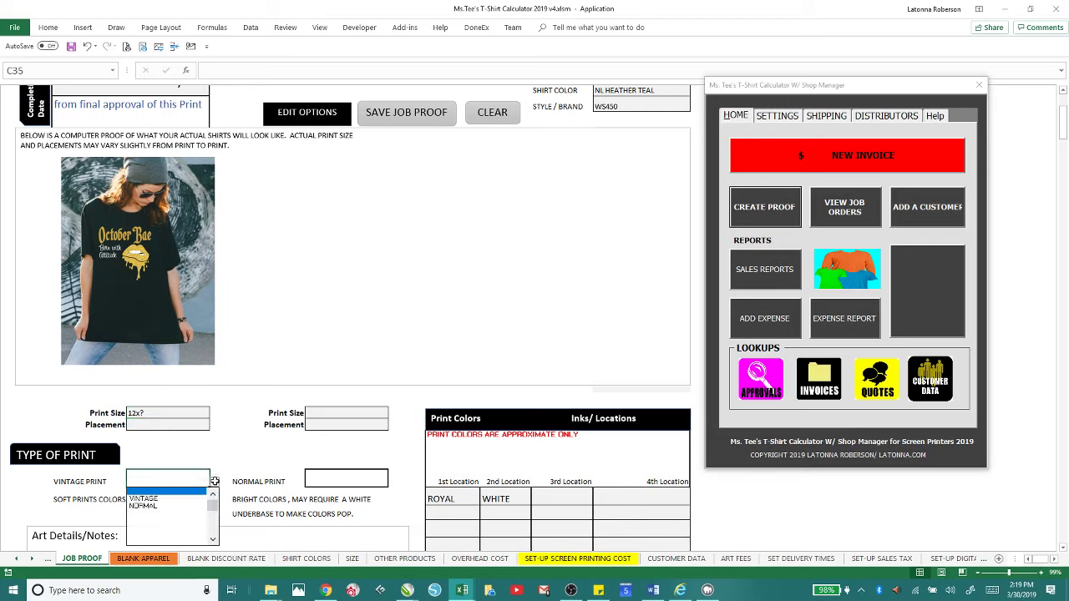
pyautogui.click(146, 506)
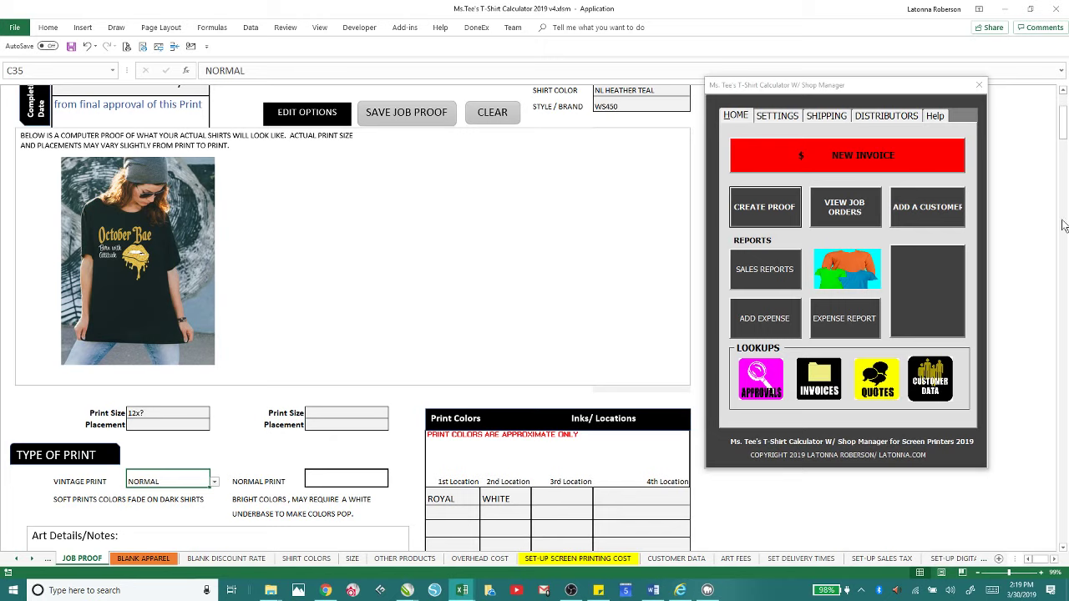
# Step: Change the first print color for the 1st Location to BRITE
pyautogui.click(455, 503)
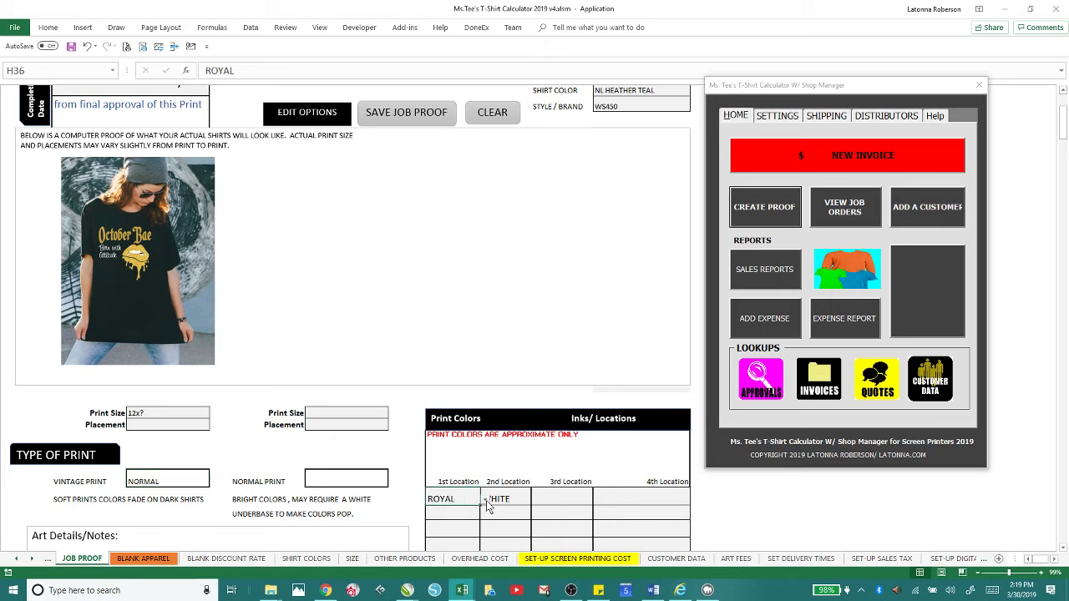
pyautogui.click(485, 500)
pyautogui.click(460, 520)
# Step: Select SUBLIMATION as the proof's method of printing
pyautogui.moveTo(1063, 124); pyautogui.dragTo(1064, 145)
pyautogui.click(570, 389)
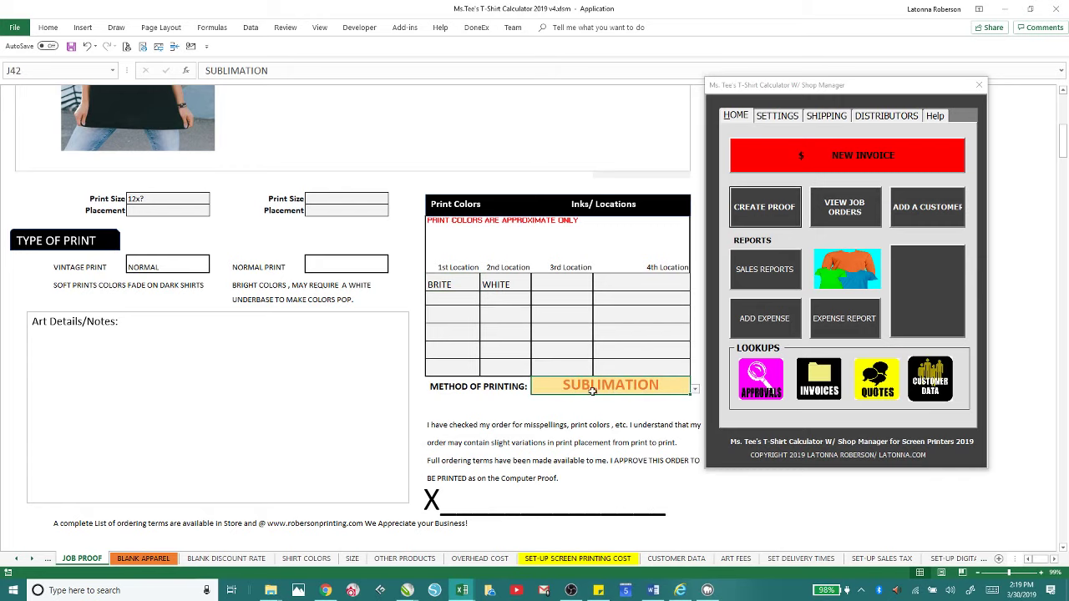
pyautogui.click(695, 390)
pyautogui.click(543, 398)
# Step: Save the job proof as JP-TestCompany11000.pdf in the JOB PROOFS folder and dismiss the repeated save dialog
pyautogui.moveTo(1064, 143); pyautogui.dragTo(1063, 127)
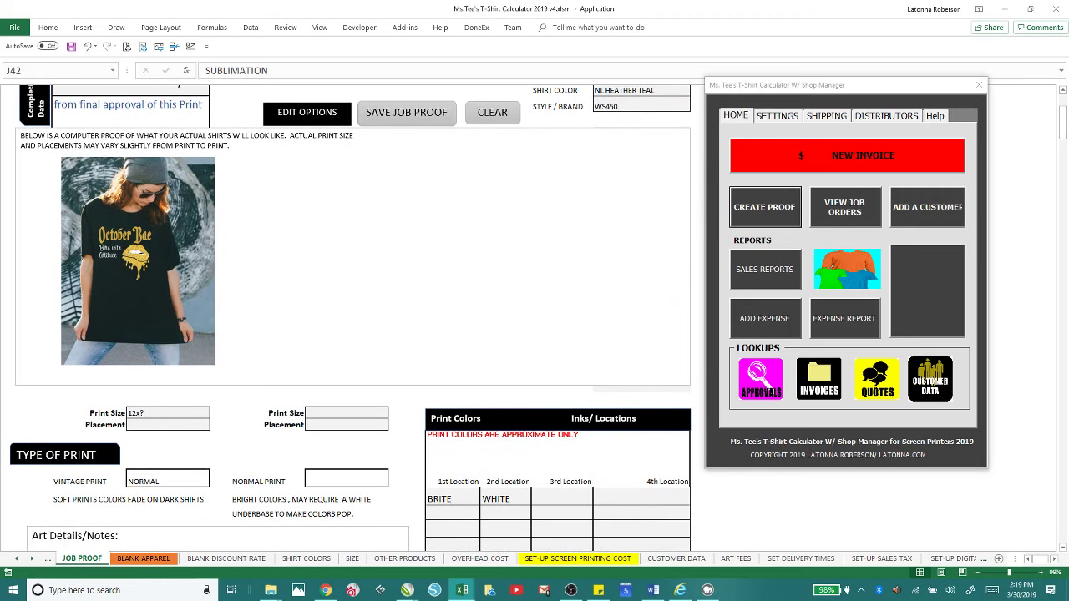
pyautogui.moveTo(1064, 126); pyautogui.dragTo(1063, 114)
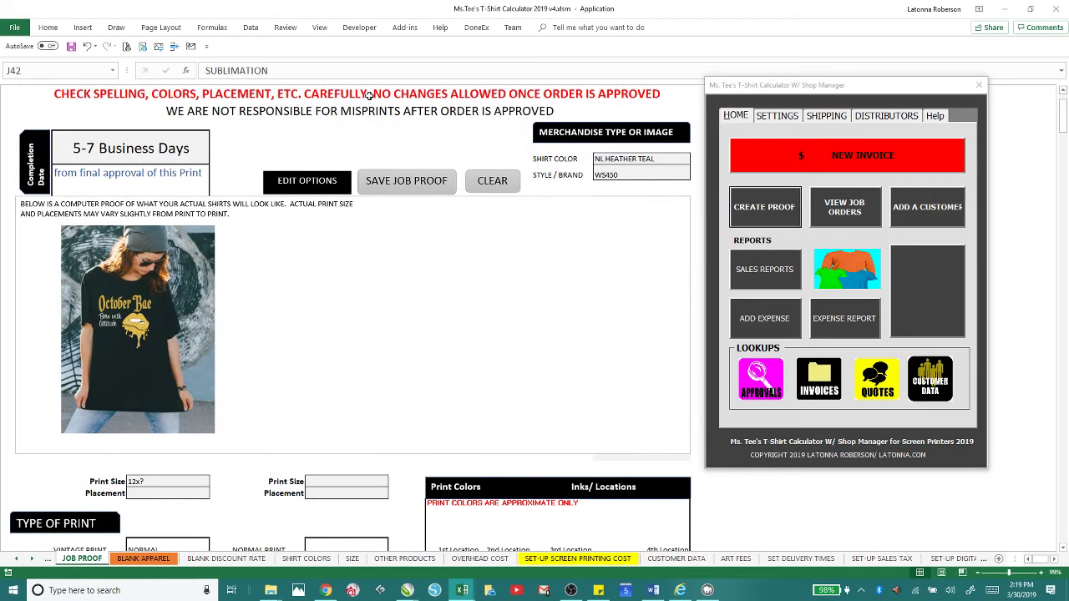
pyautogui.click(368, 183)
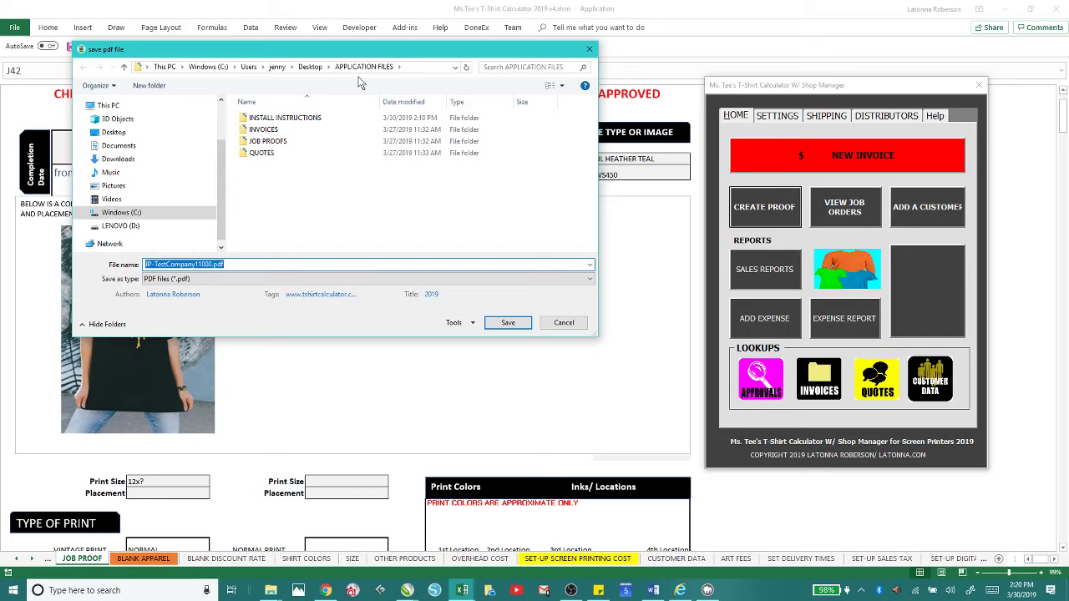
pyautogui.doubleClick(277, 142)
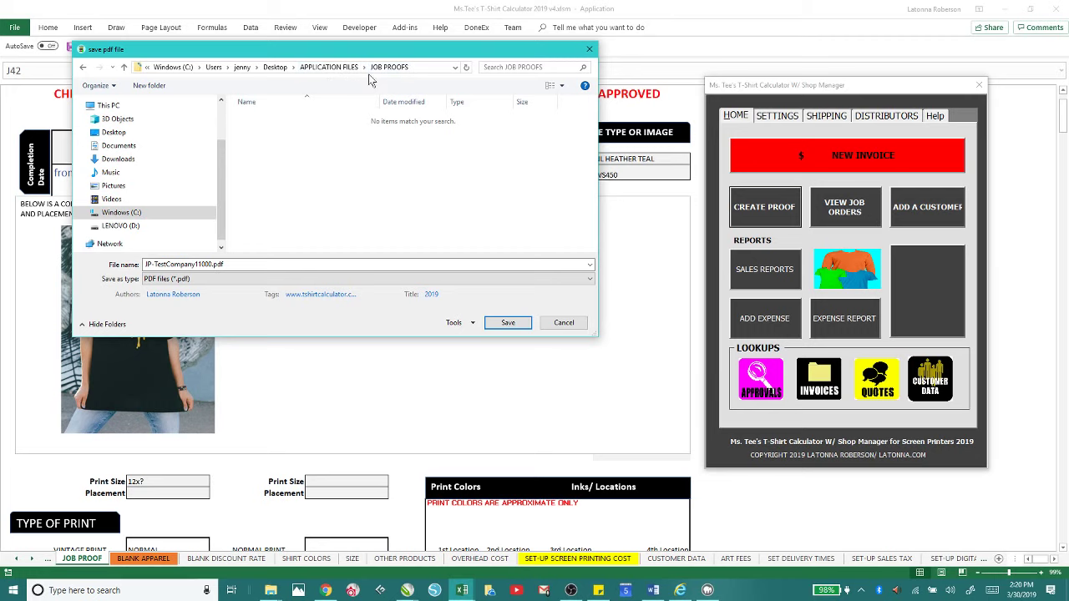
pyautogui.click(506, 325)
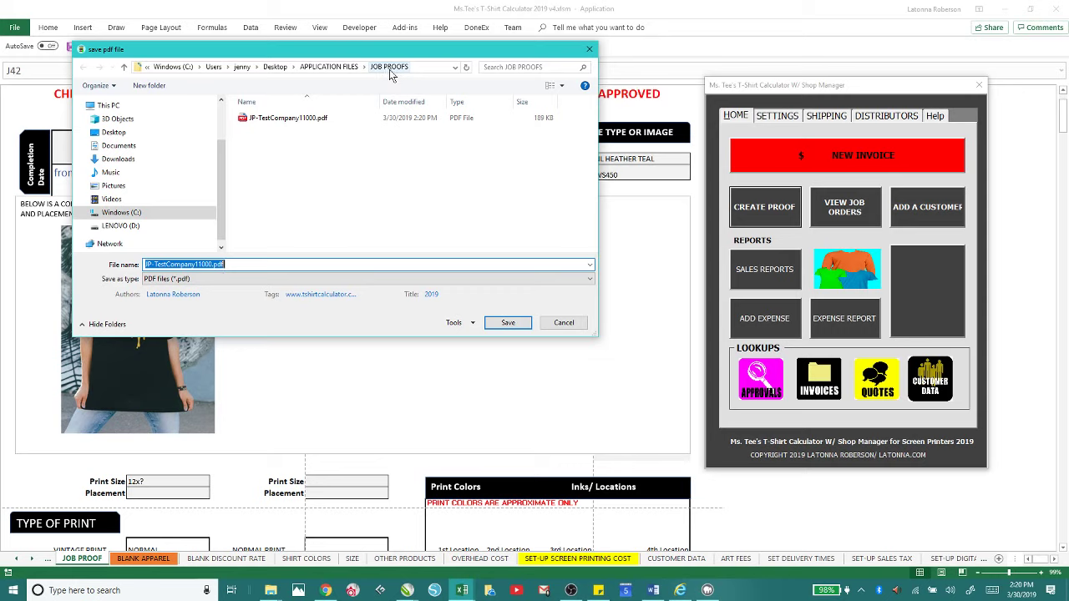
pyautogui.click(588, 49)
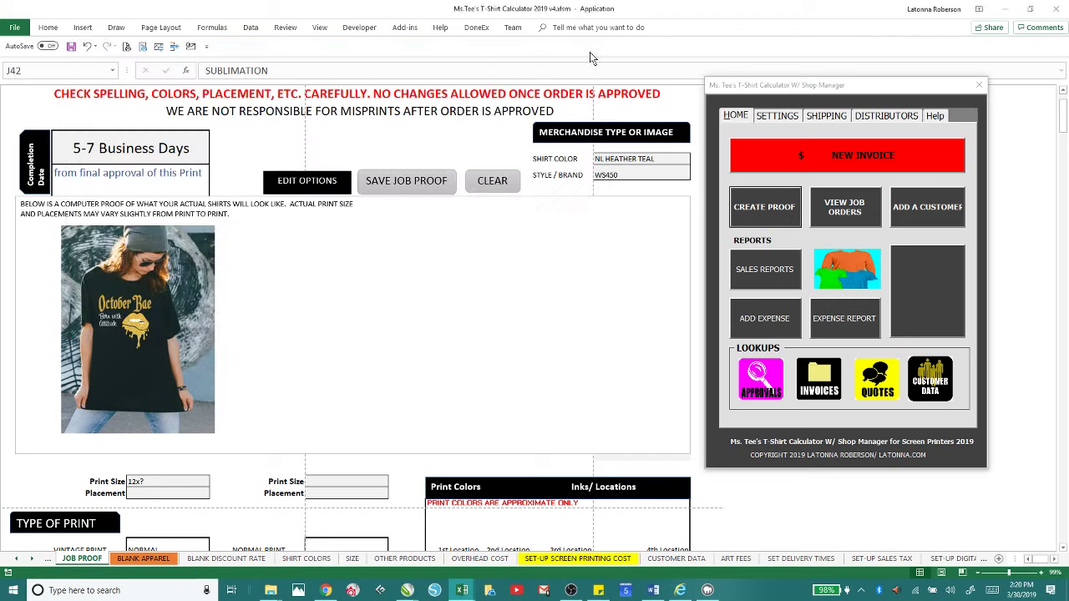
pyautogui.click(543, 329)
# Step: Open the Job Orders sheet and move the shop manager window off the order table
pyautogui.click(823, 221)
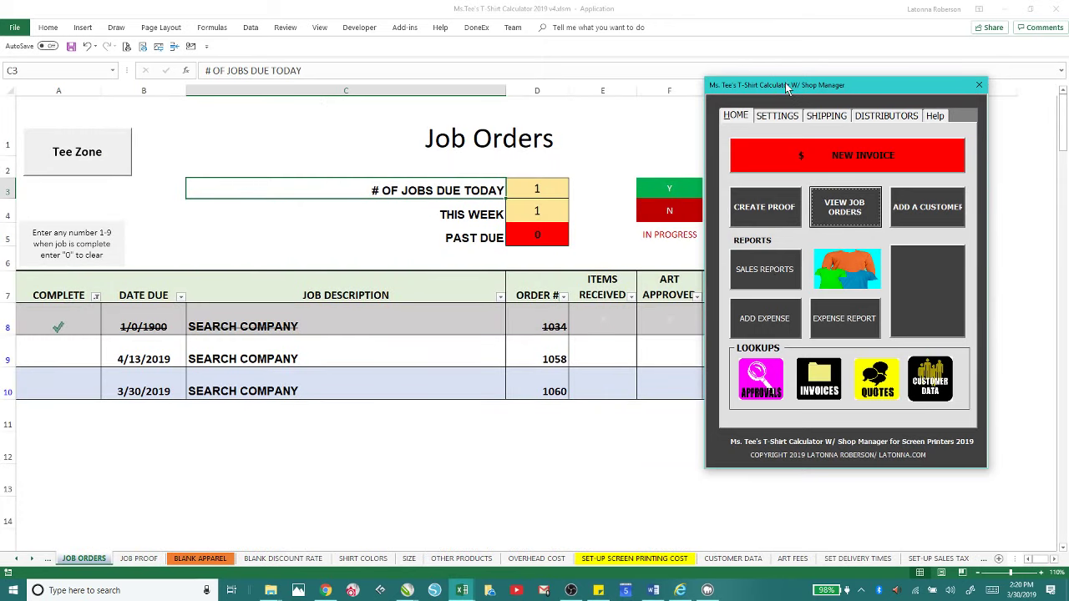
pyautogui.moveTo(785, 87); pyautogui.dragTo(682, 438)
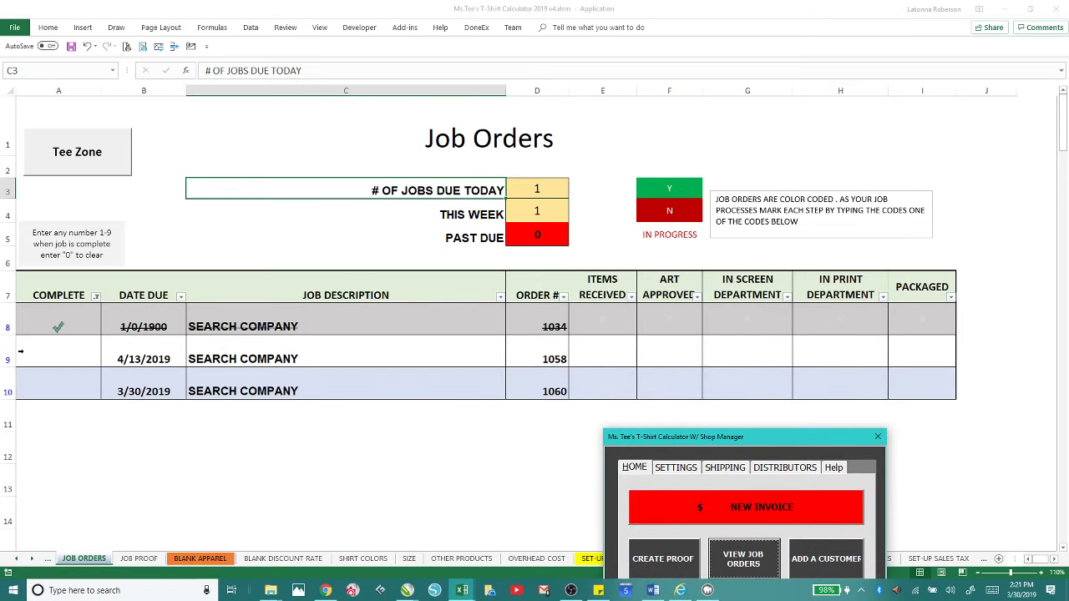
# Step: Try to enter "yes" as Items Received for the job due 4/13/2019
pyautogui.click(589, 352)
pyautogui.write('yes')
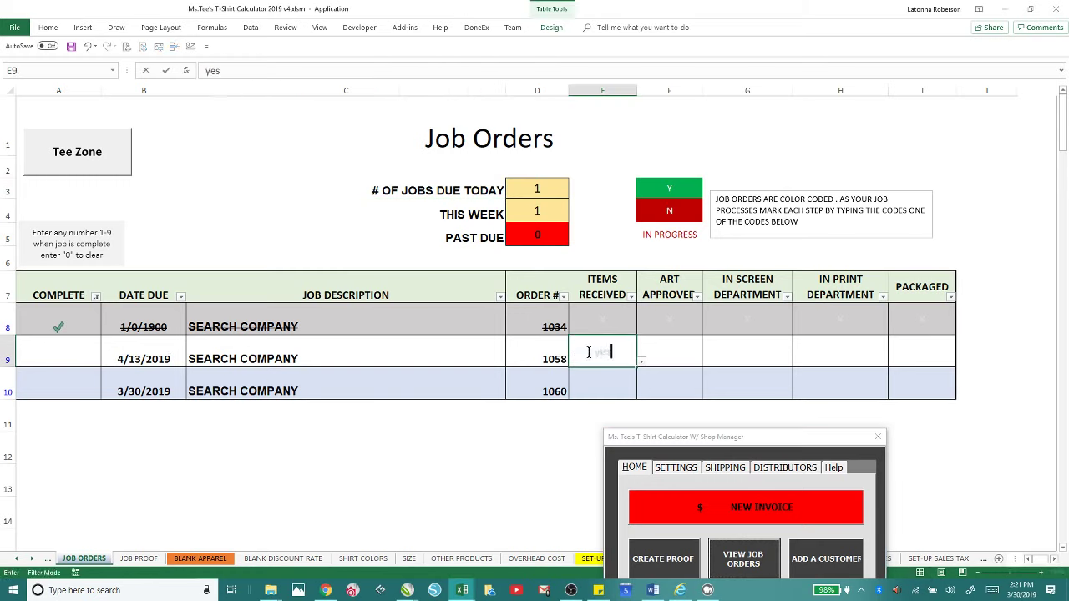
pyautogui.press('Return')
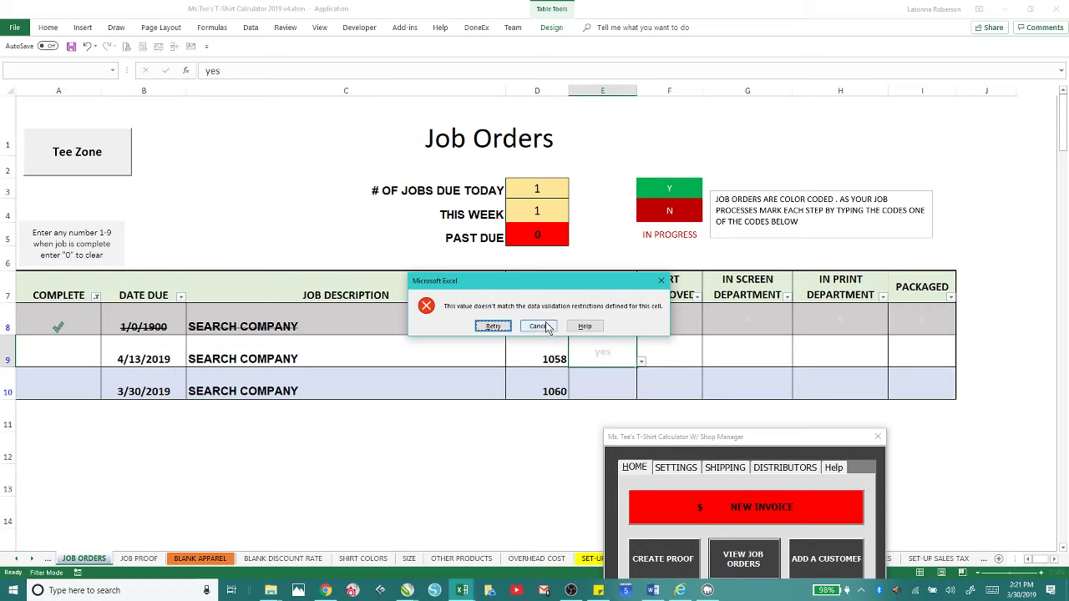
pyautogui.click(539, 326)
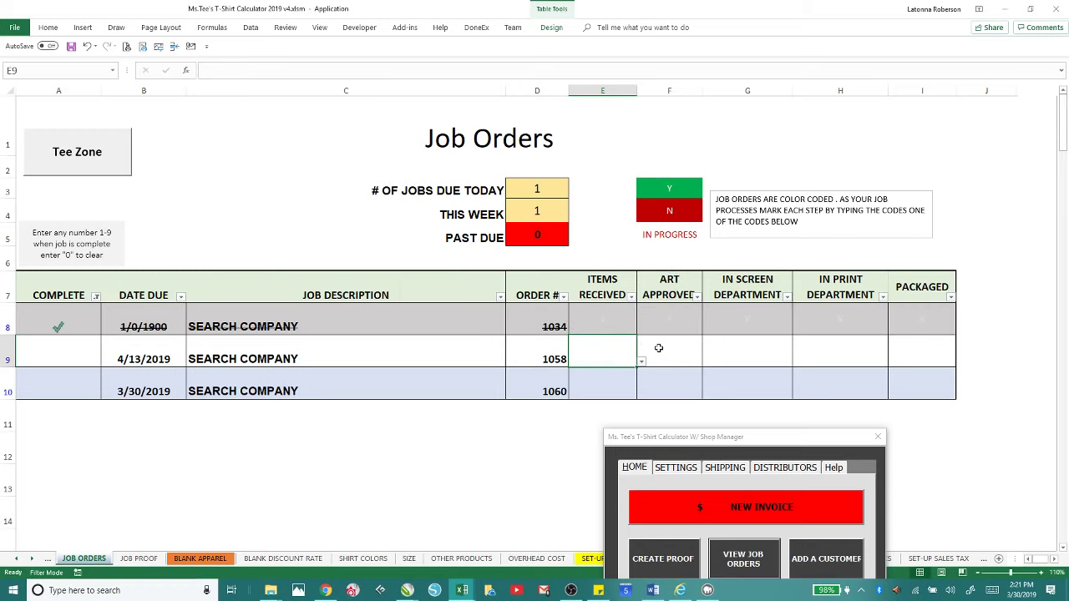
# Step: For the job due 4/13/2019, set Items Received to N and Art Approved to Y
pyautogui.click(641, 362)
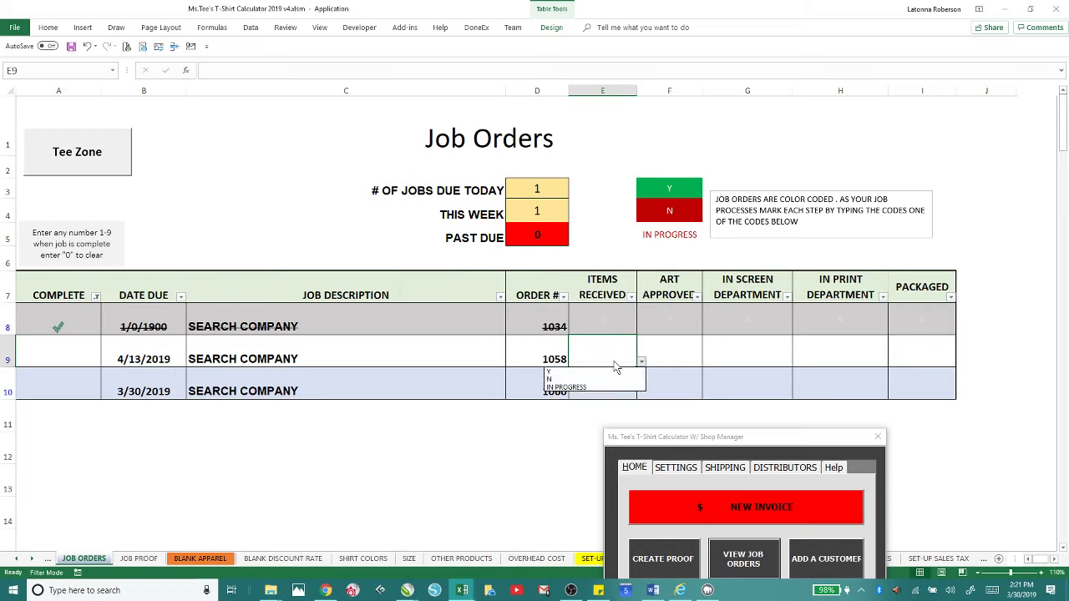
pyautogui.click(591, 380)
pyautogui.click(671, 358)
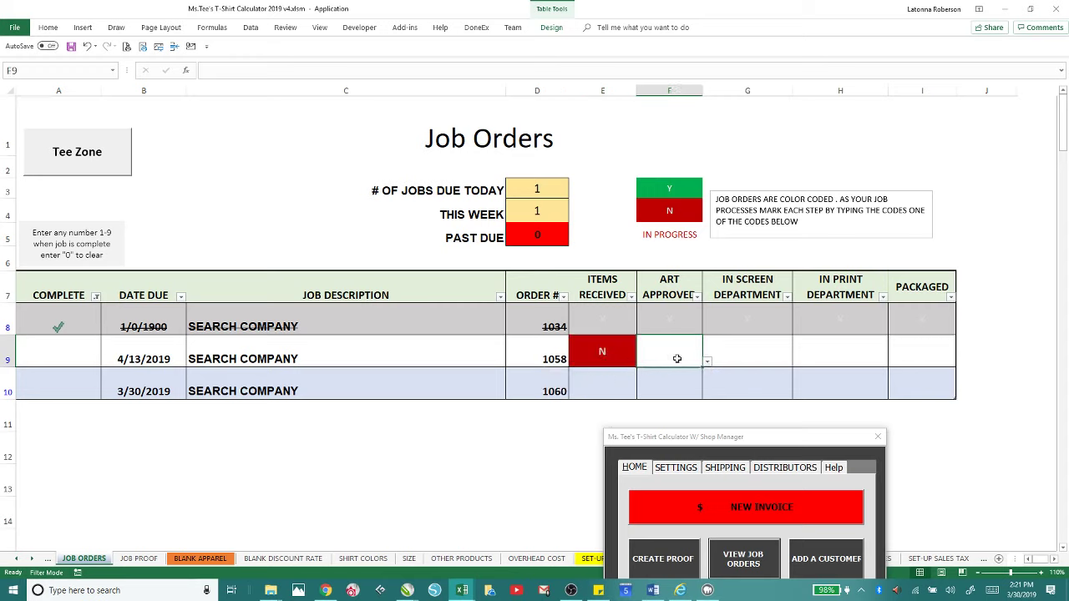
pyautogui.click(707, 364)
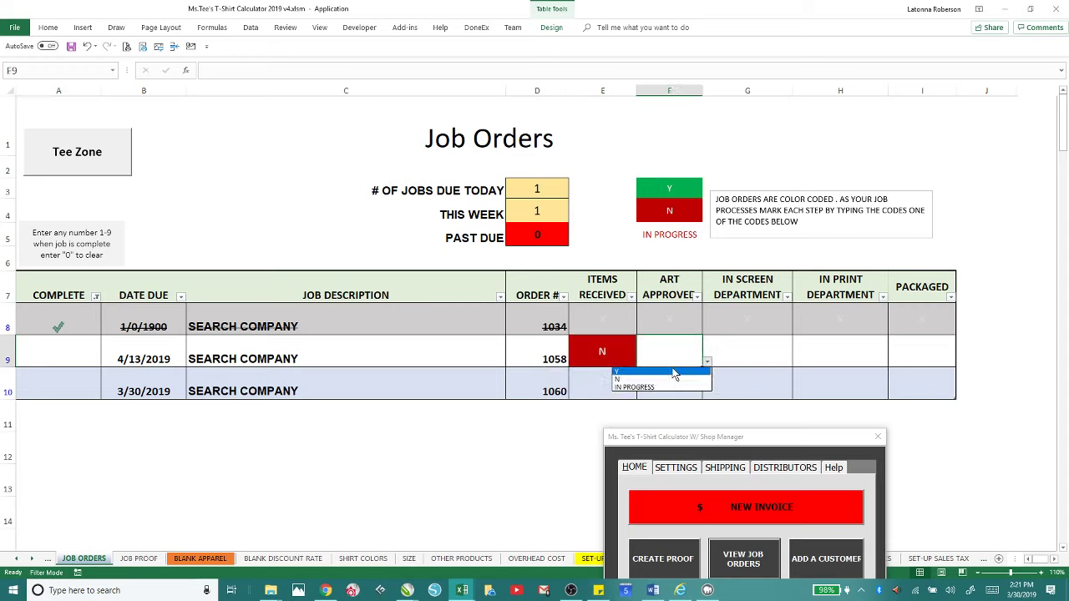
pyautogui.click(664, 366)
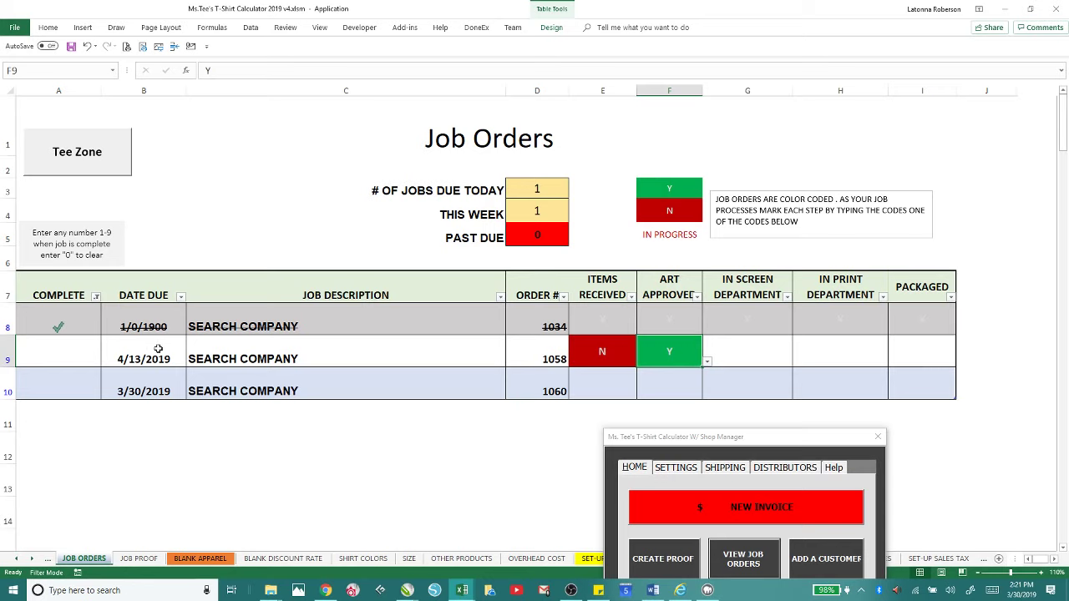
# Step: Mark the job due 3/30/2019 as complete by entering 9 in its Complete cell
pyautogui.click(49, 356)
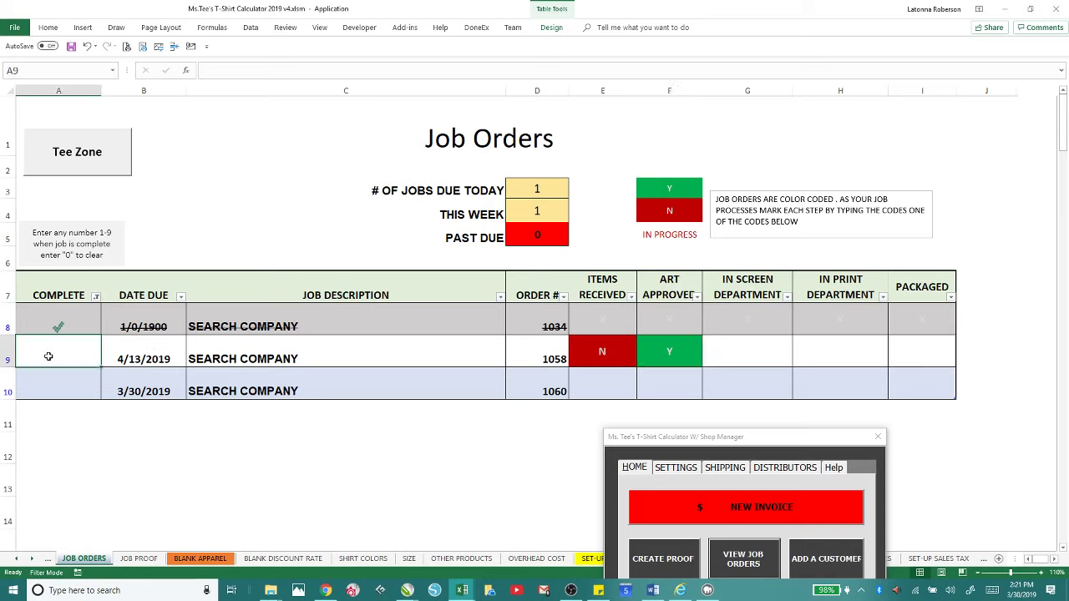
pyautogui.click(48, 381)
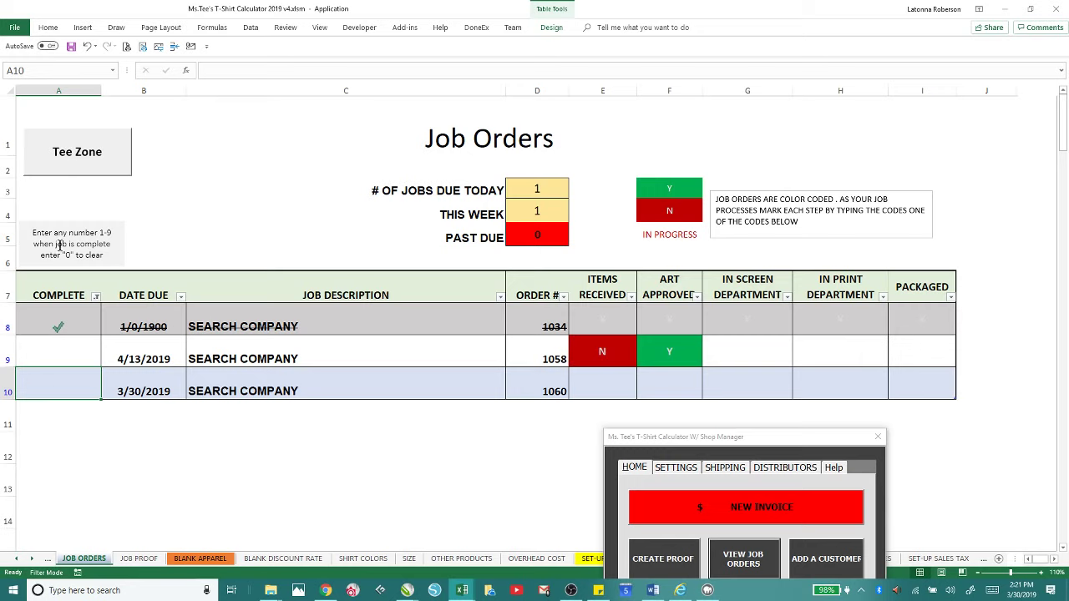
pyautogui.write('9')
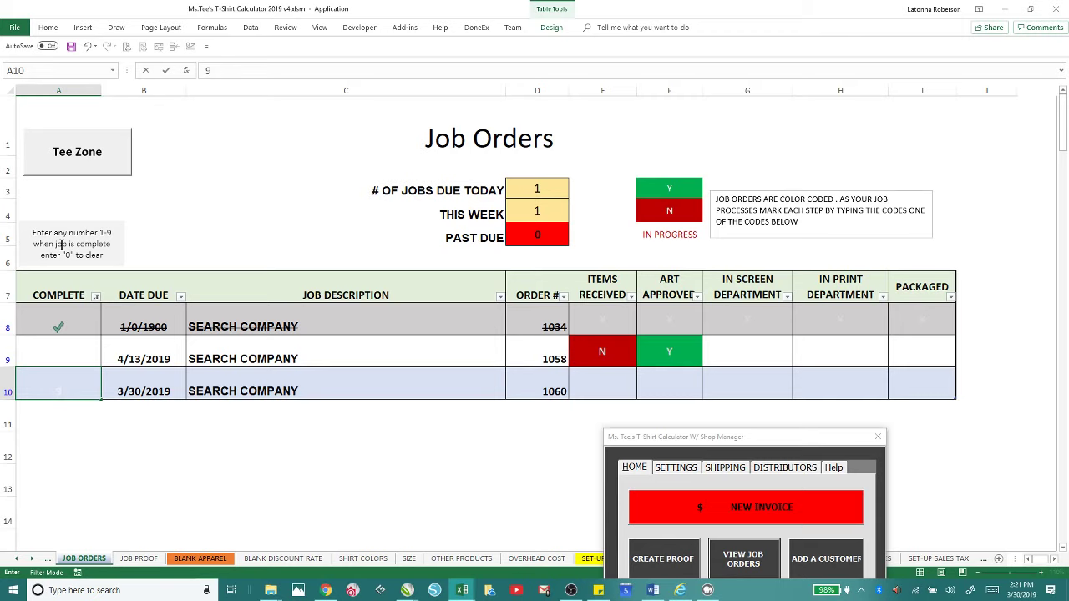
pyautogui.press('Tab')
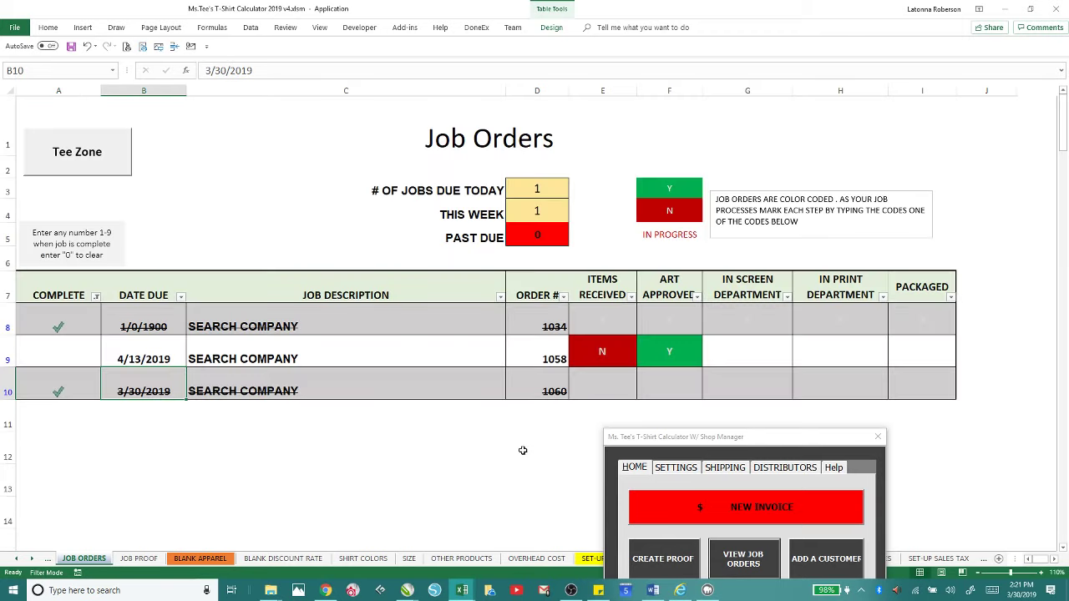
# Step: Open the Year-to-Date Sales report from the shop manager and close the shop manager window
pyautogui.click(83, 170)
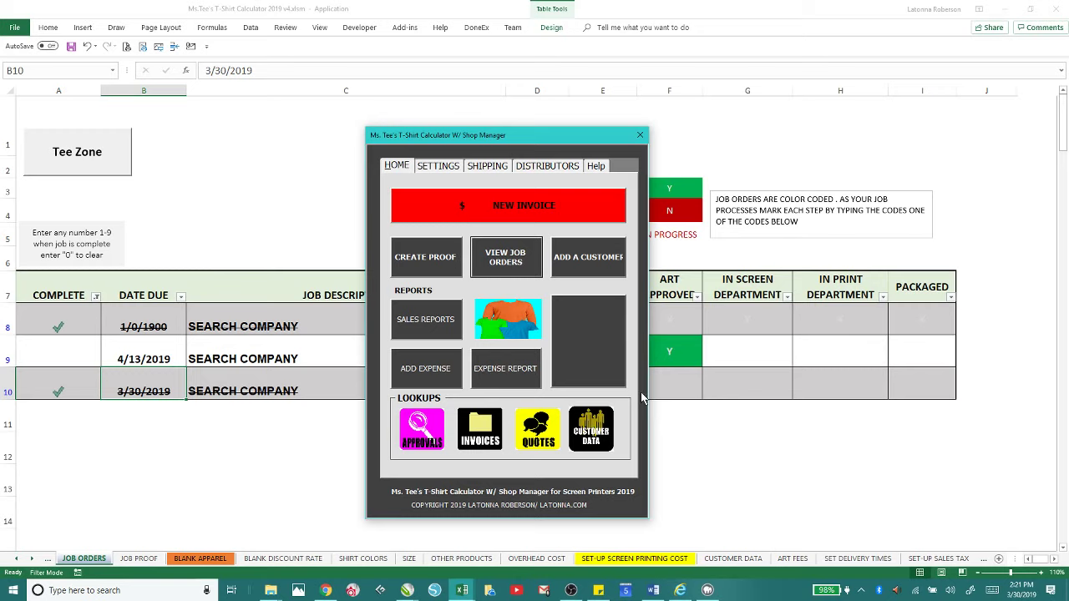
pyautogui.click(425, 324)
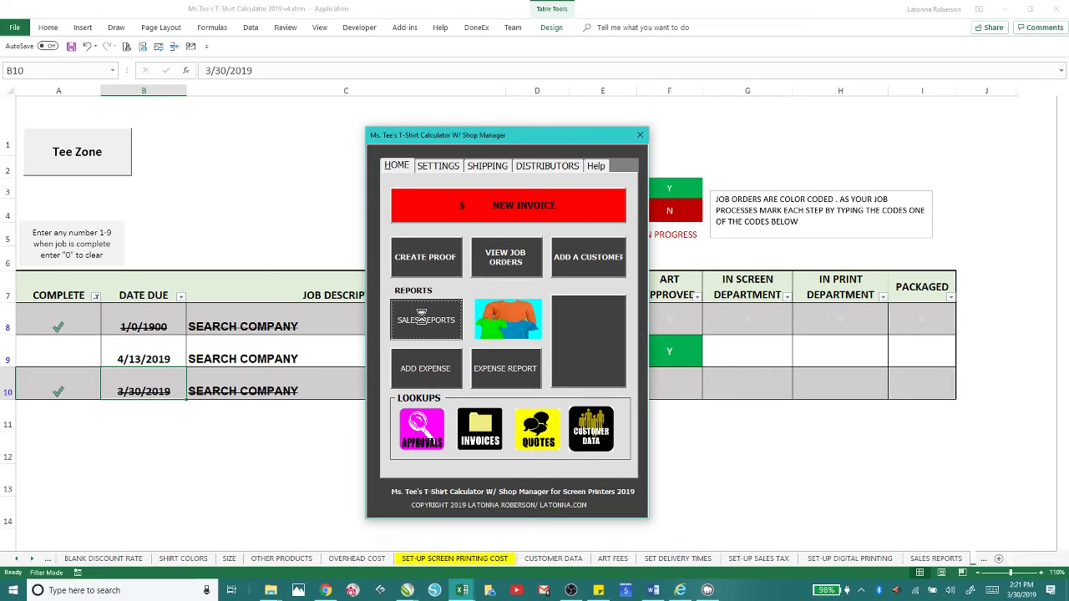
pyautogui.moveTo(455, 138); pyautogui.dragTo(846, 147)
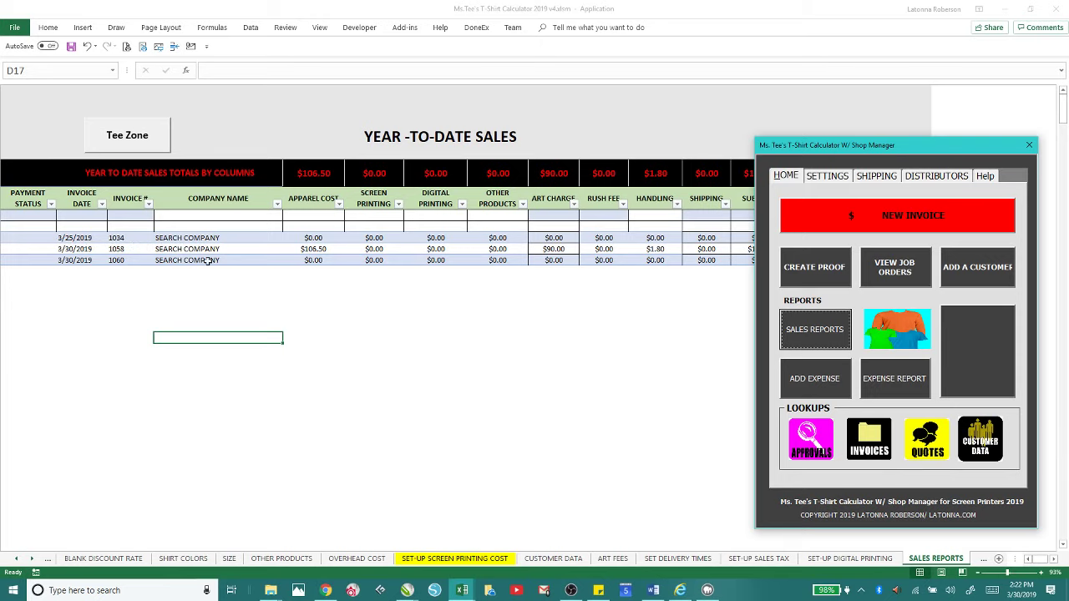
pyautogui.click(1029, 144)
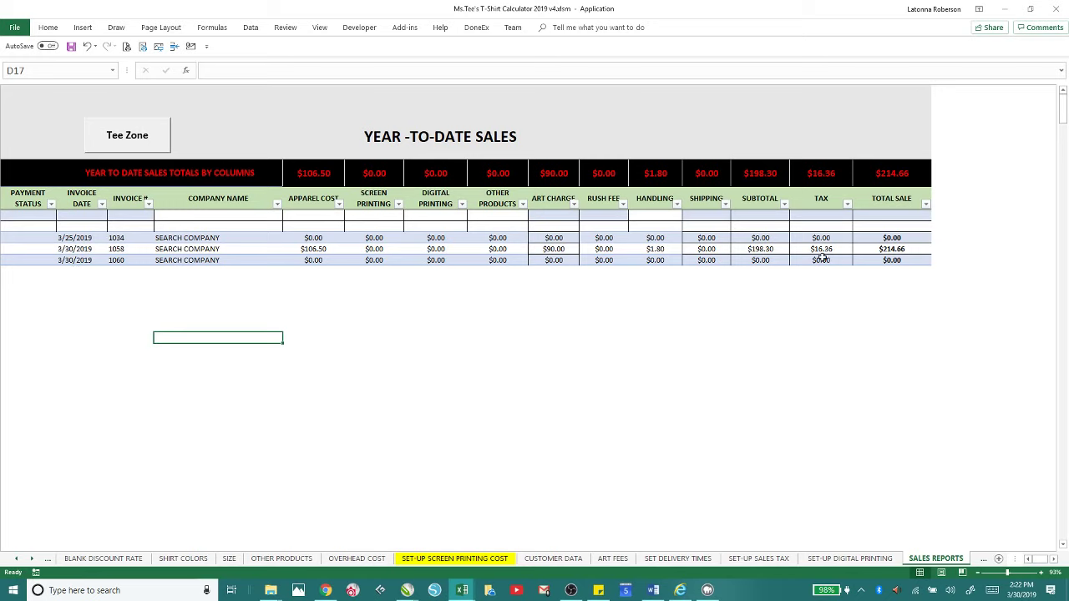
# Step: Delete the table rows of invoices 1034, 1058 and 1060 from the Year-to-Date Sales report
pyautogui.moveTo(911, 260); pyautogui.dragTo(20, 235)
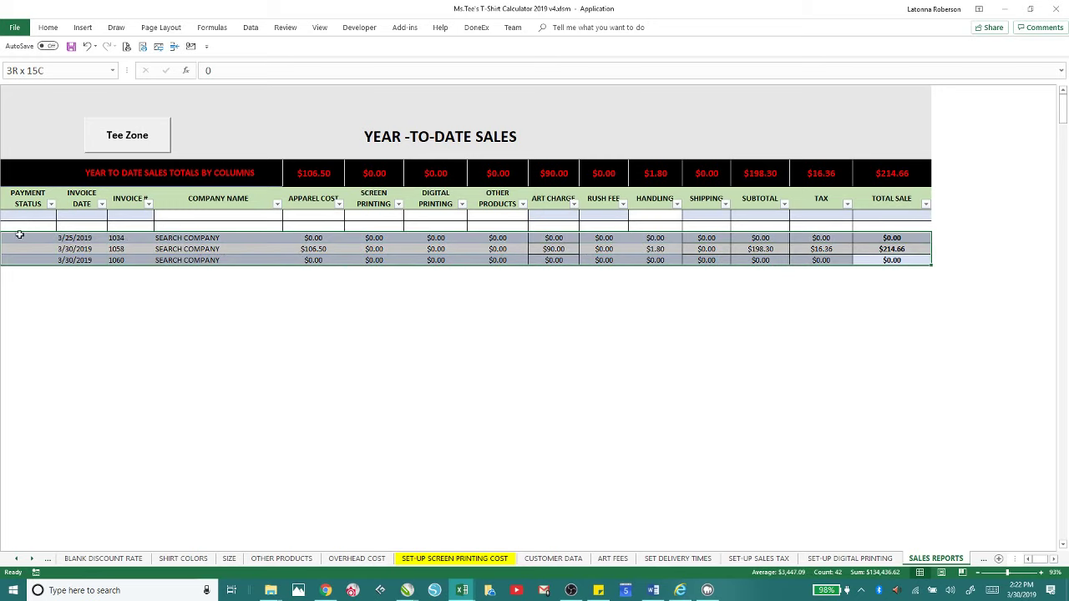
pyautogui.click(248, 325)
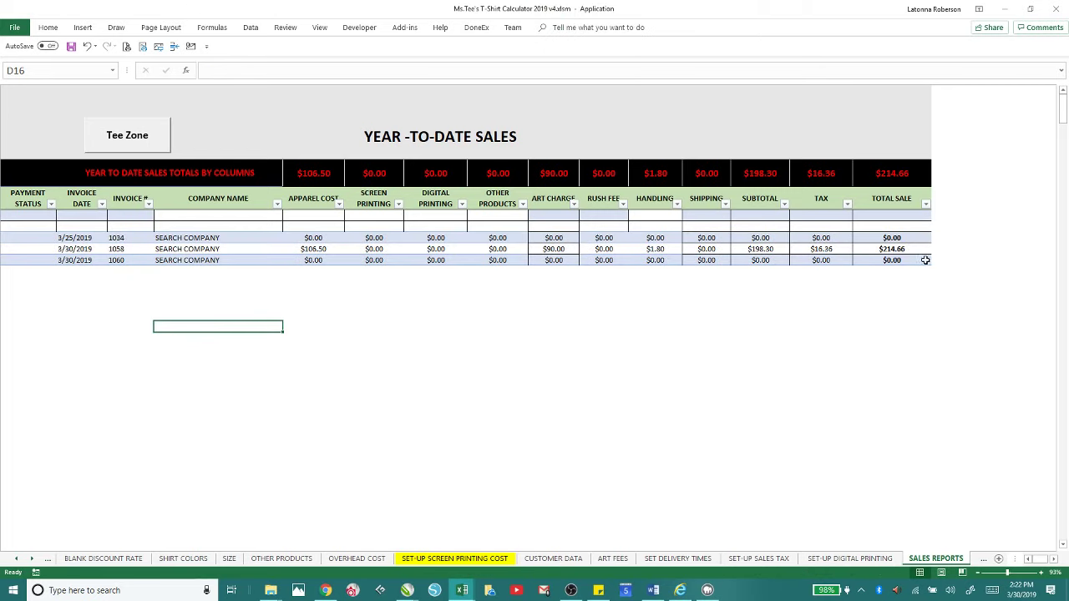
pyautogui.moveTo(925, 260); pyautogui.dragTo(3, 239)
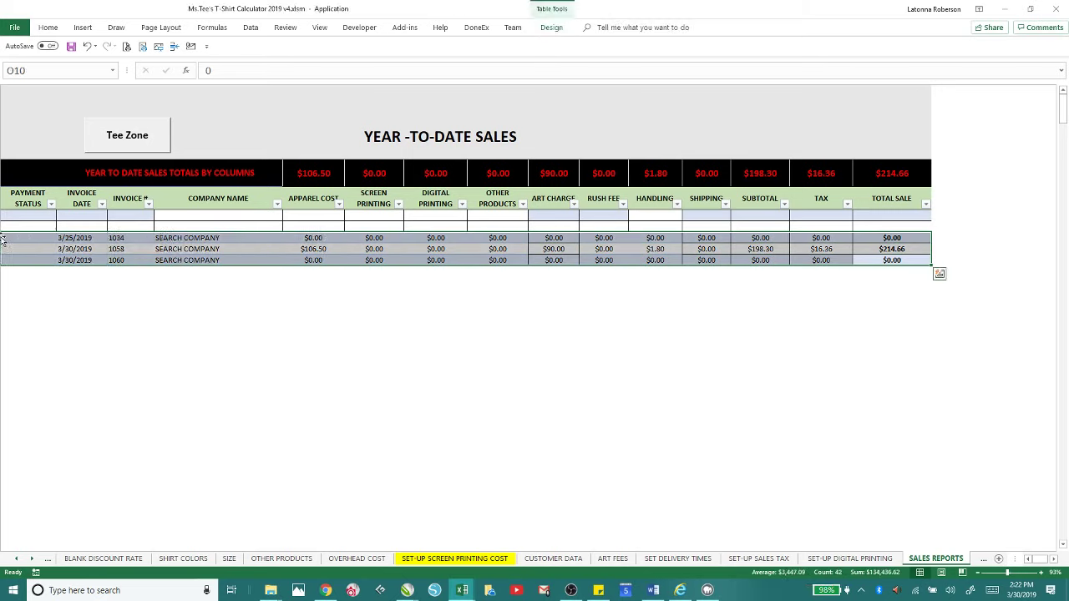
pyautogui.rightClick(909, 246)
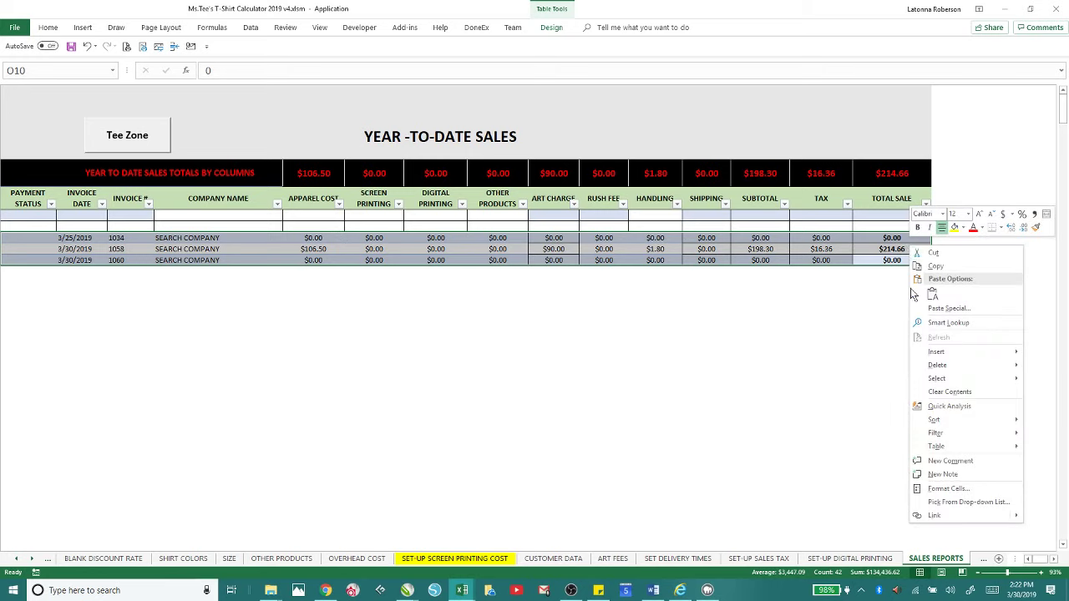
pyautogui.moveTo(934, 371)
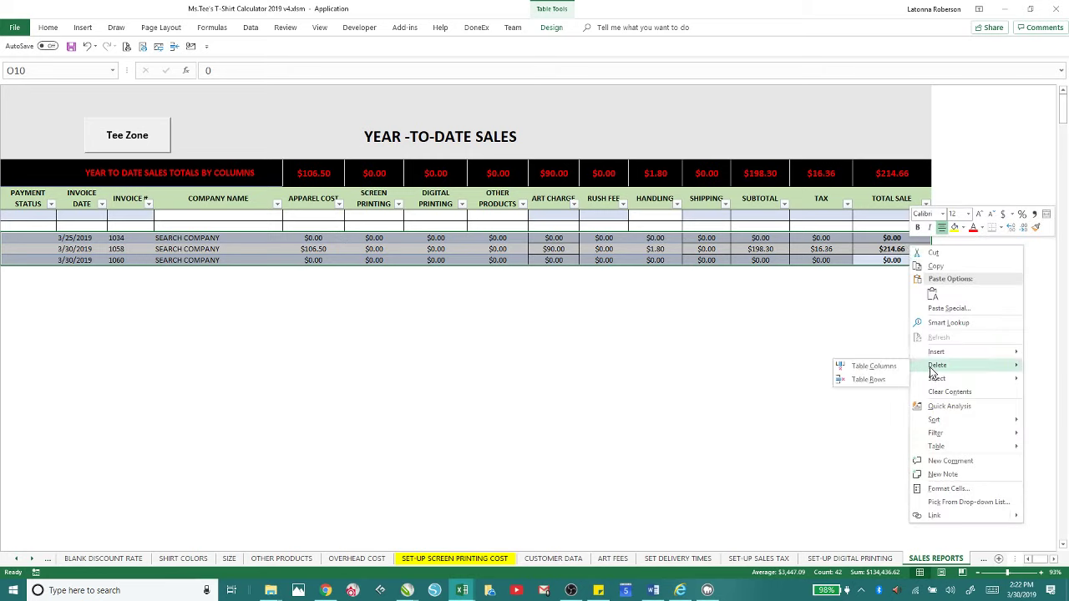
pyautogui.click(861, 378)
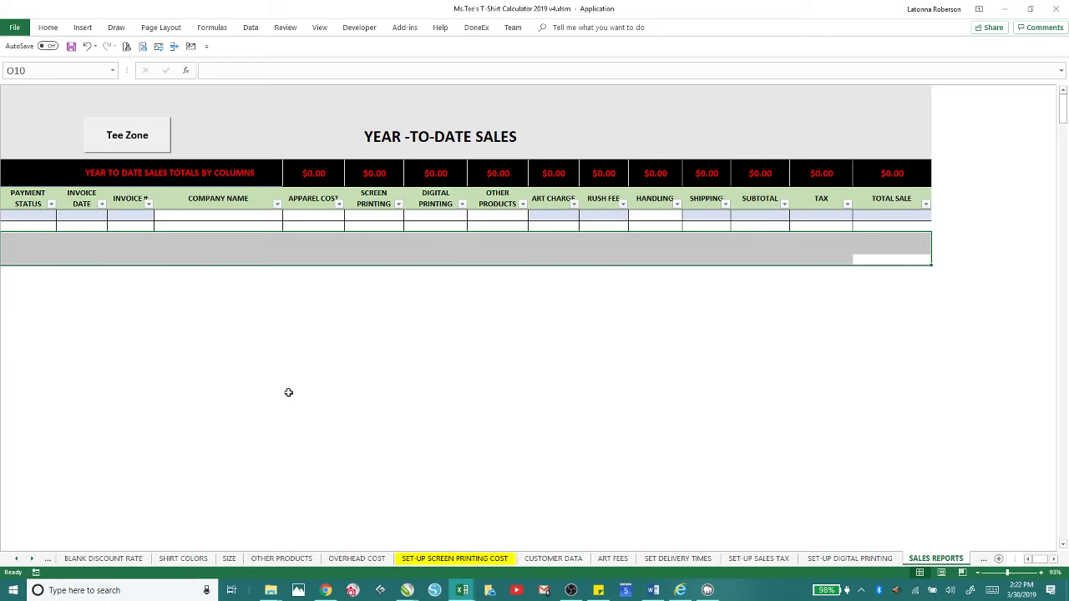
pyautogui.keyDown('ctrl'); pyautogui.scroll(3, 287, 392); pyautogui.keyUp('ctrl')
pyautogui.keyDown('ctrl'); pyautogui.scroll(3, 287, 392); pyautogui.keyUp('ctrl')
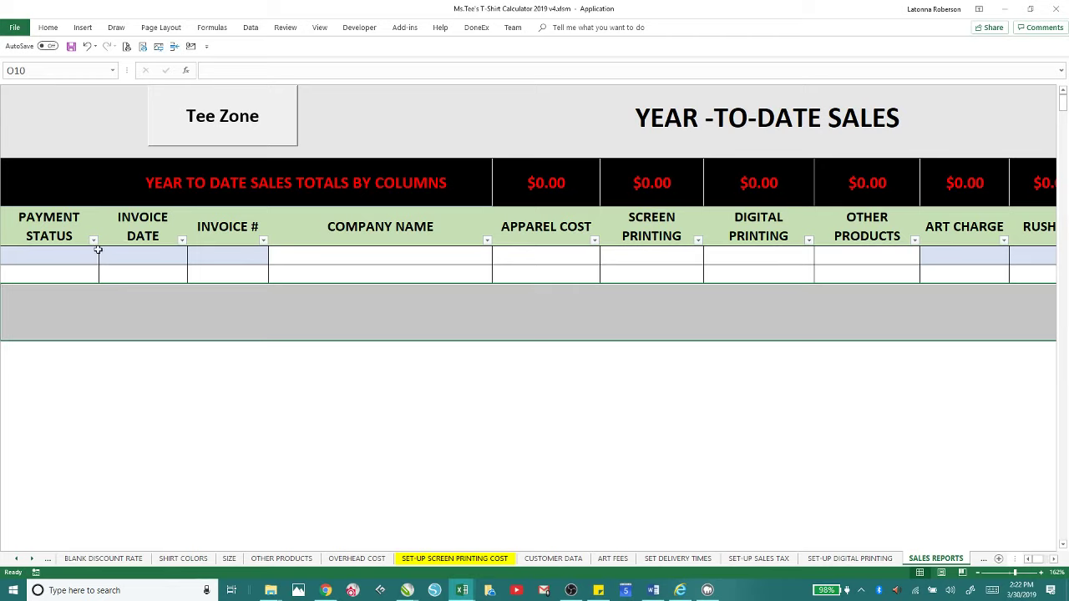
pyautogui.click(94, 241)
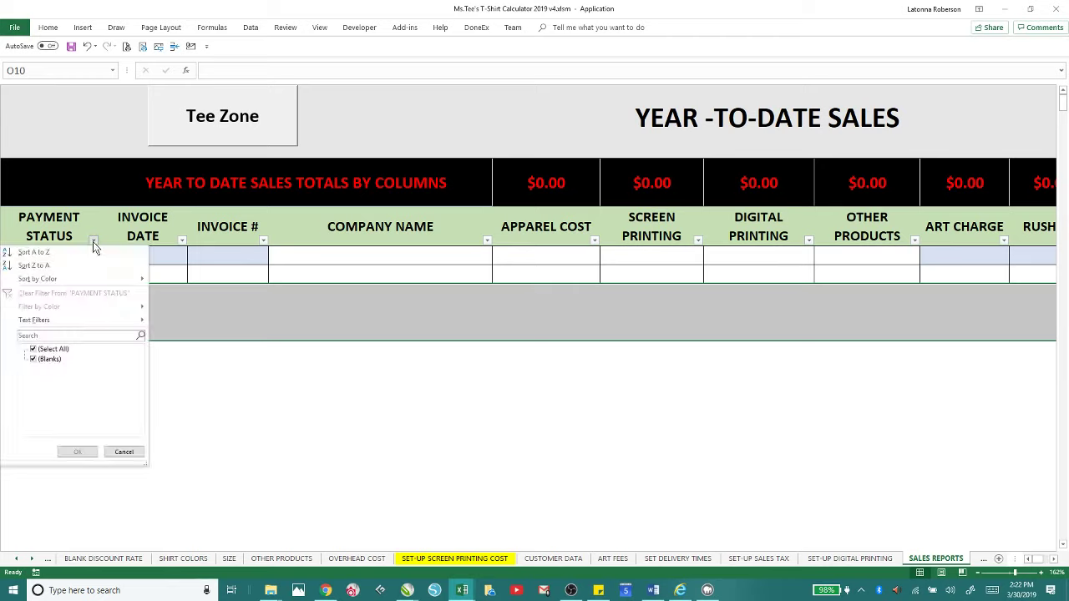
pyautogui.click(94, 241)
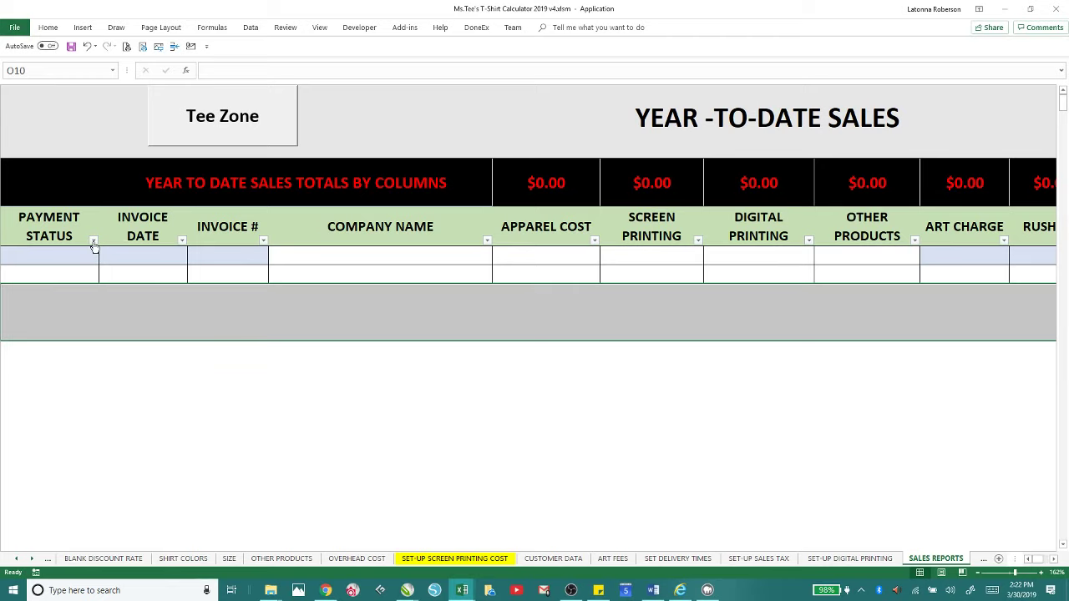
pyautogui.click(93, 242)
pyautogui.click(93, 242)
pyautogui.click(67, 256)
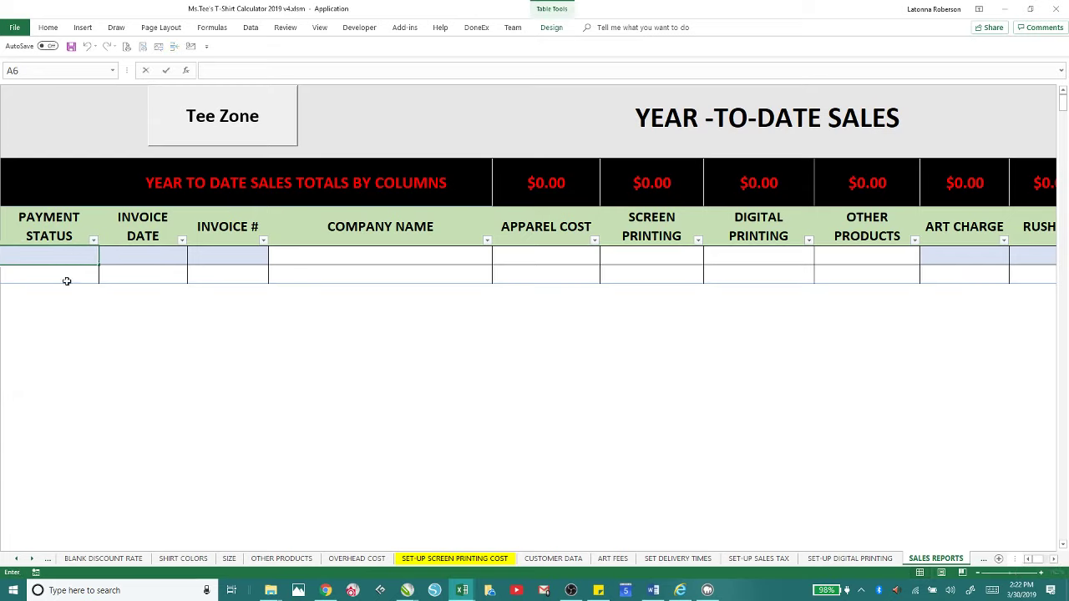
# Step: Set the Payment Status in the second empty row of the sales table to AWAITING PAYMENT
pyautogui.click(67, 272)
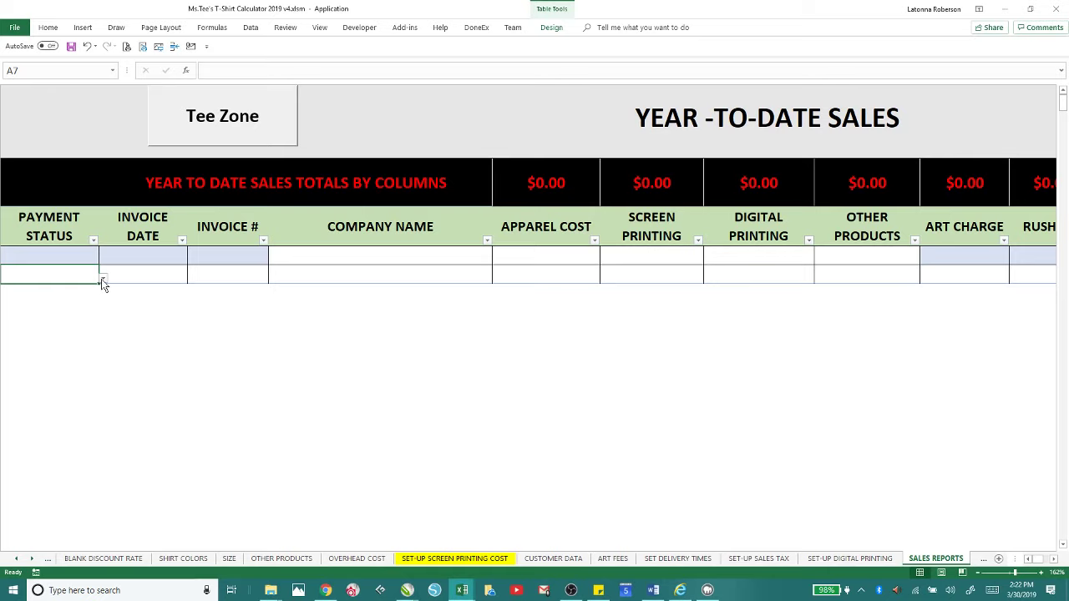
pyautogui.click(102, 279)
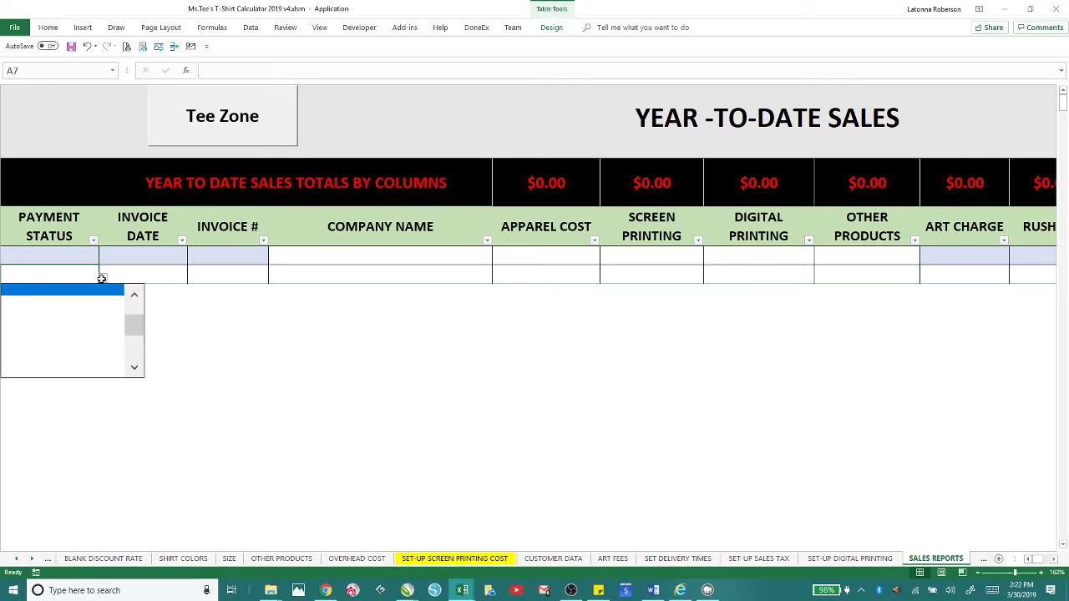
pyautogui.click(109, 350)
pyautogui.keyDown('ctrl'); pyautogui.scroll(-3, 275, 391); pyautogui.keyUp('ctrl')
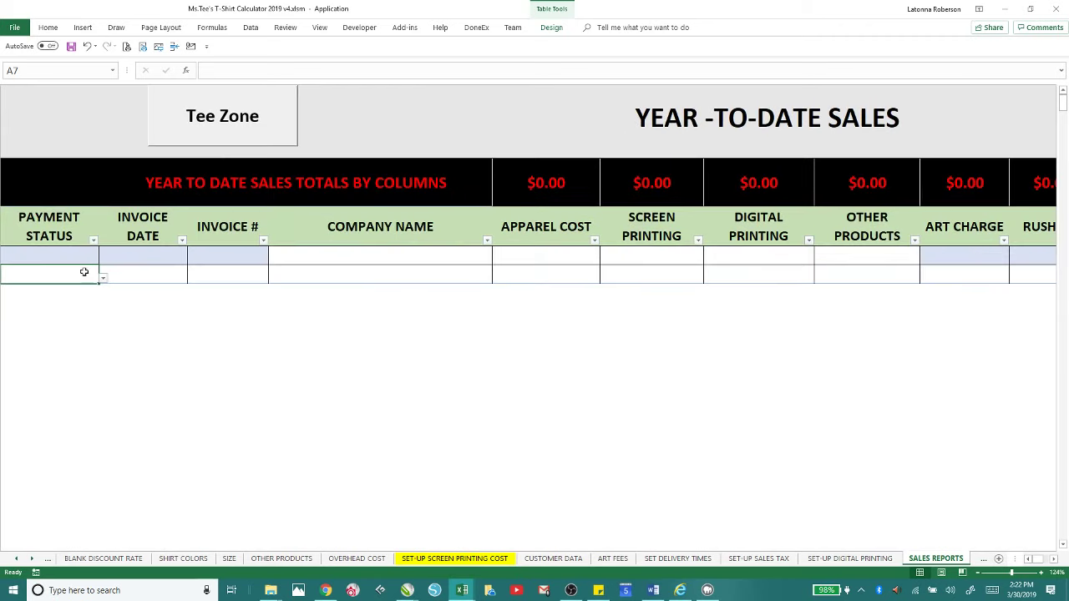
pyautogui.click(79, 276)
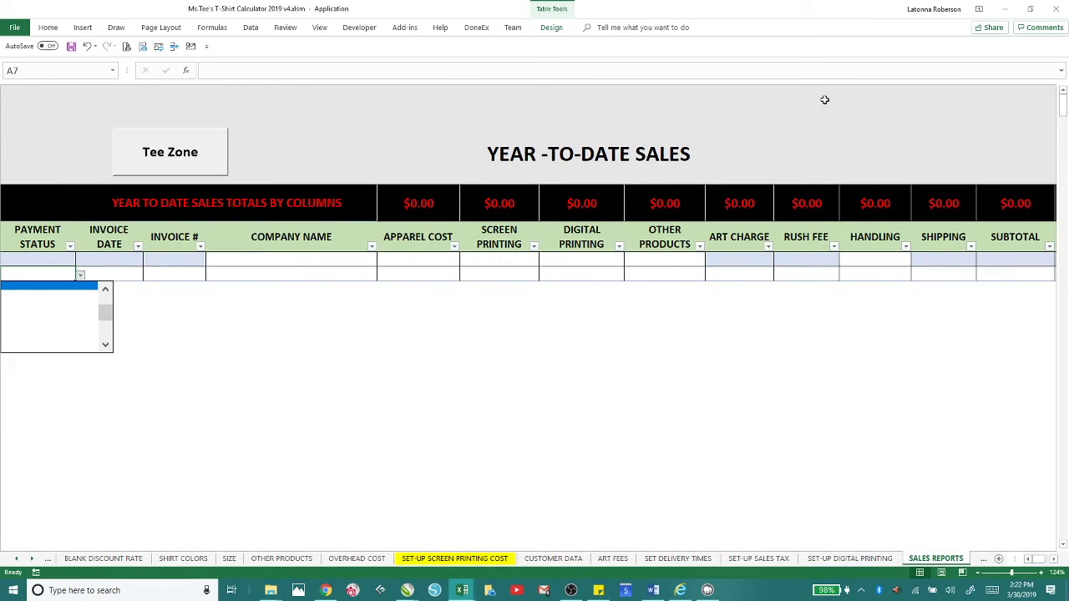
pyautogui.click(1003, 577)
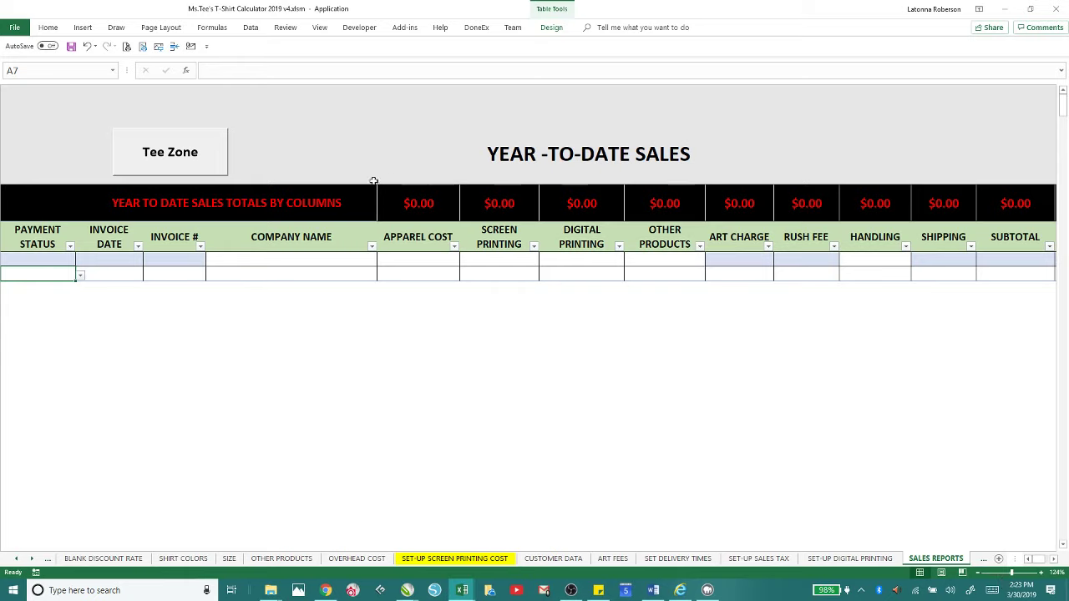
pyautogui.click(80, 276)
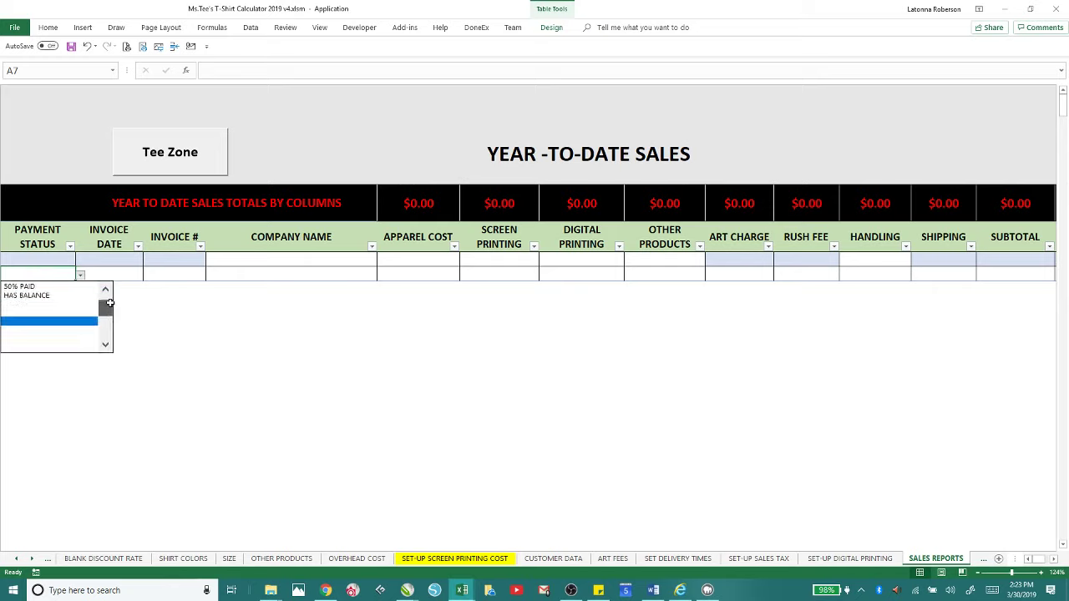
pyautogui.click(7, 295)
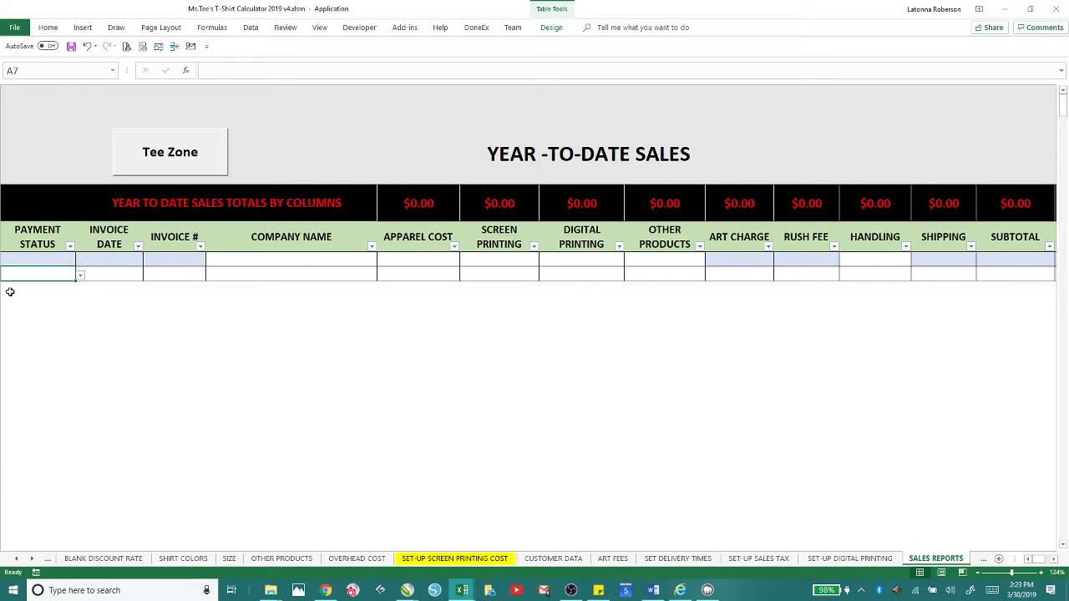
# Step: Change the Payment Status in cell A7 to HAS BALANCE and review the other status options
pyautogui.click(80, 277)
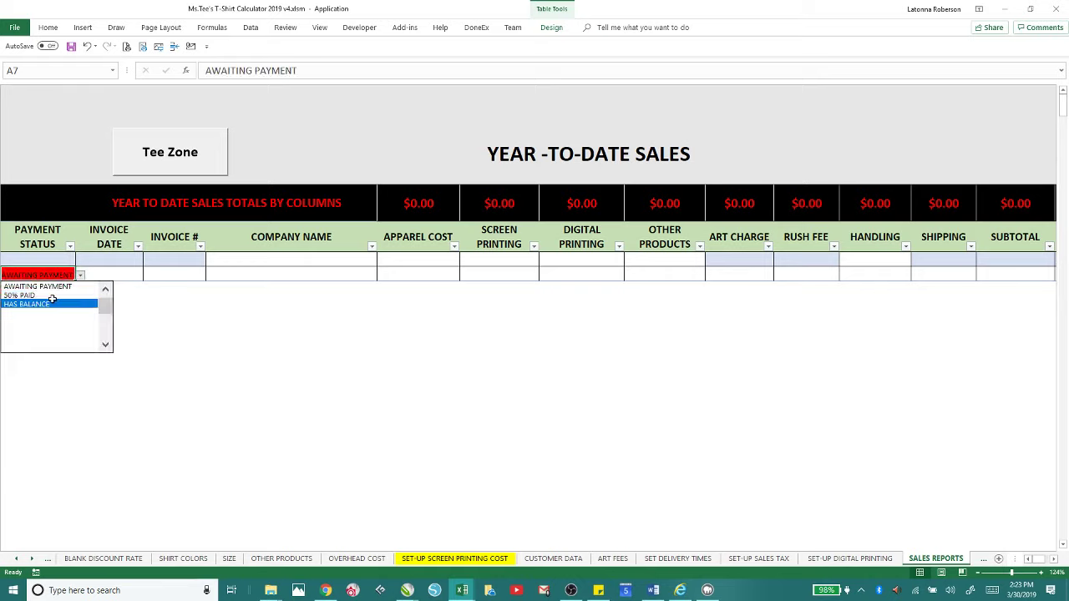
pyautogui.click(46, 302)
pyautogui.click(77, 280)
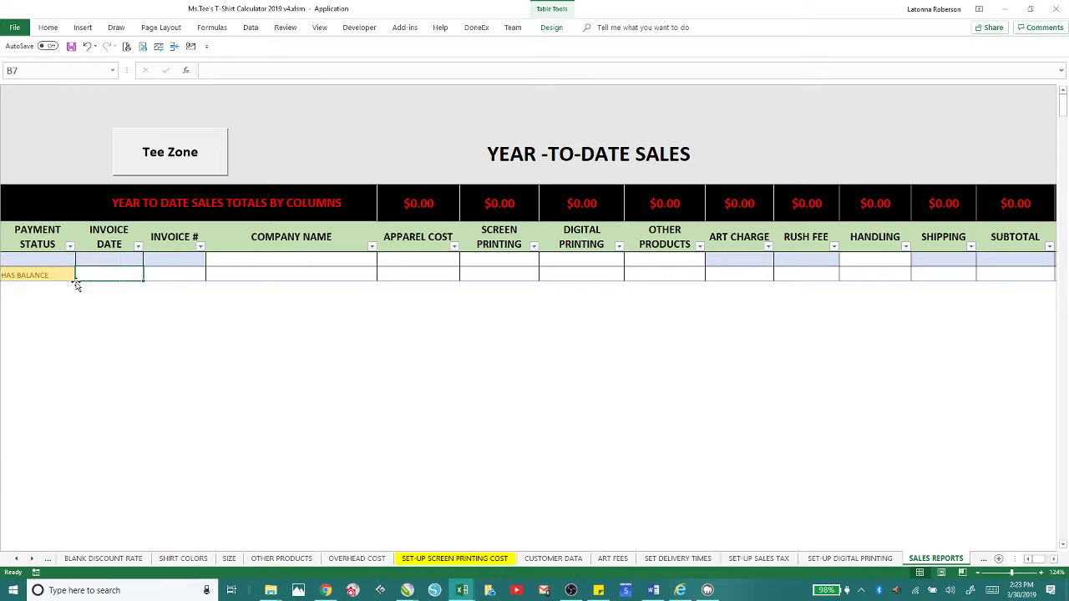
pyautogui.click(59, 275)
pyautogui.click(80, 276)
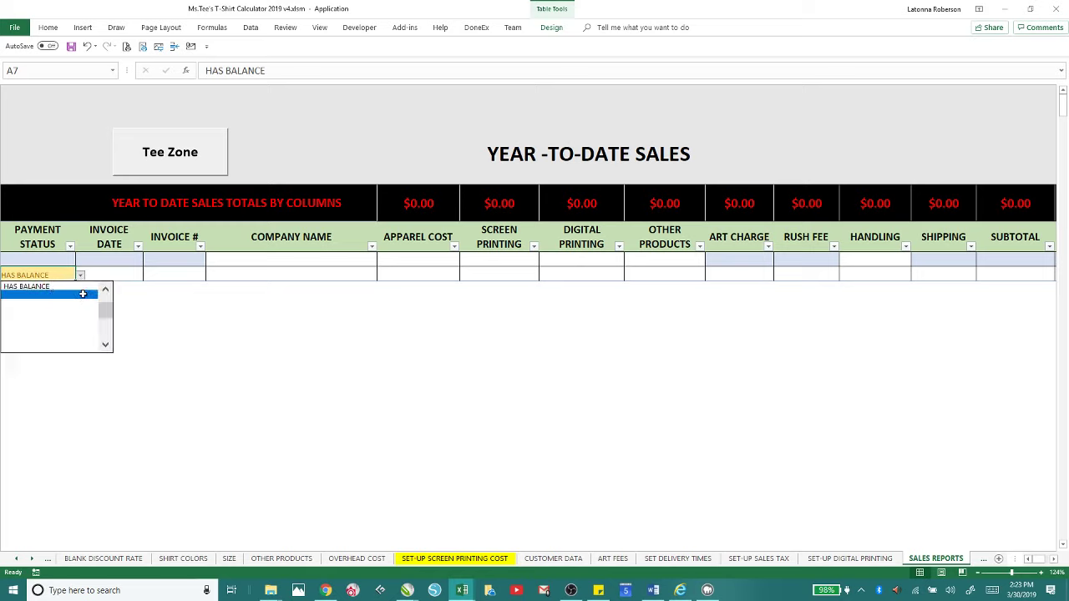
pyautogui.scroll(2, 102, 309)
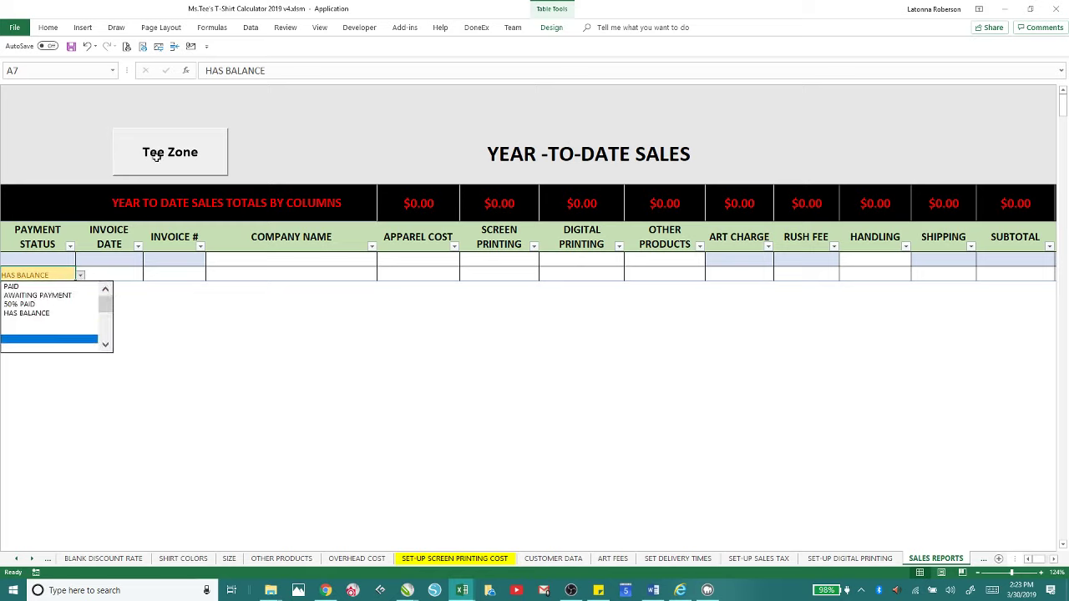
# Step: Reopen the shop manager and bring up its Add New Product form
pyautogui.click(140, 176)
pyautogui.click(144, 171)
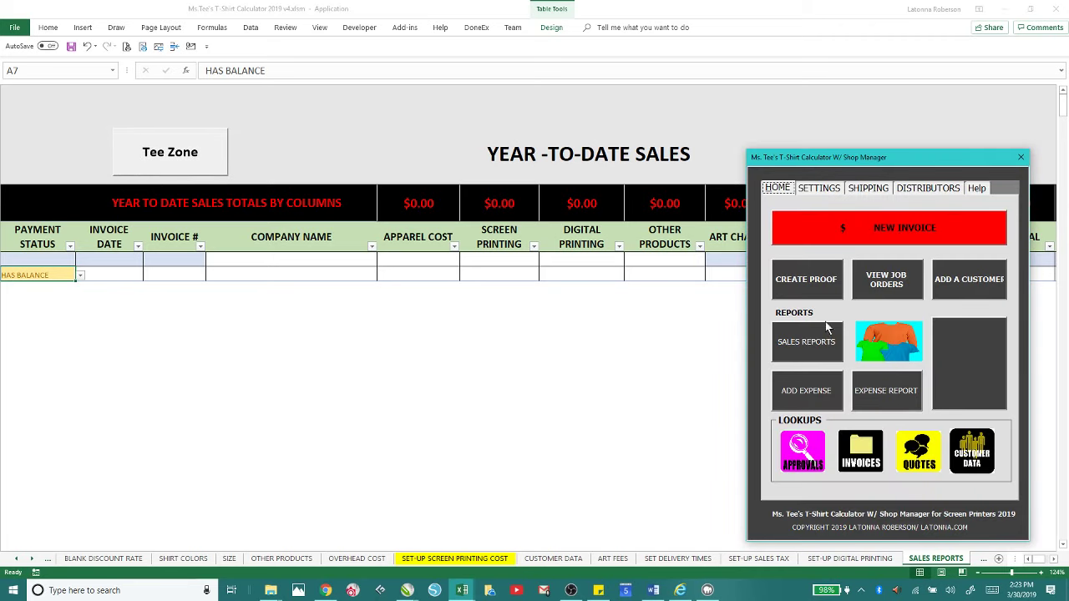
pyautogui.click(890, 349)
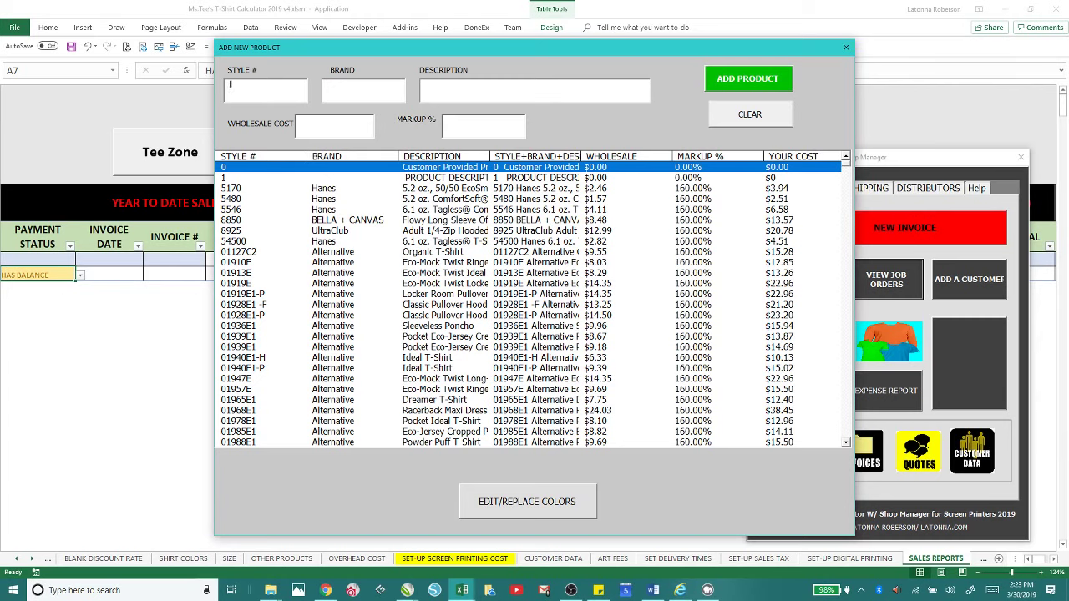
# Step: Fill in the new product's style number g200, brand gildan and description ultra cotton tee
pyautogui.write('g200')
pyautogui.click(354, 93)
pyautogui.write('gilden')
pyautogui.click(443, 90)
pyautogui.write('s')
pyautogui.write('ltra cotton ')
pyautogui.write('tee')
# Step: Set the wholesale cost to 2.00 and the markup to 200, and add the product to the list
pyautogui.click(303, 128)
pyautogui.write('2.00')
pyautogui.click(479, 124)
pyautogui.write('200')
pyautogui.click(727, 81)
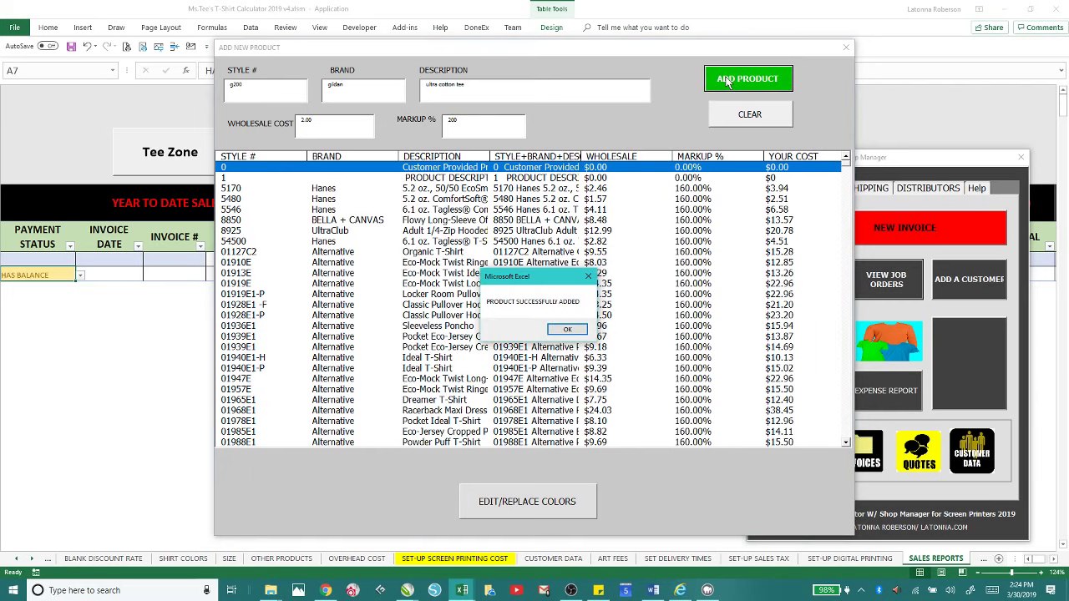
pyautogui.click(563, 331)
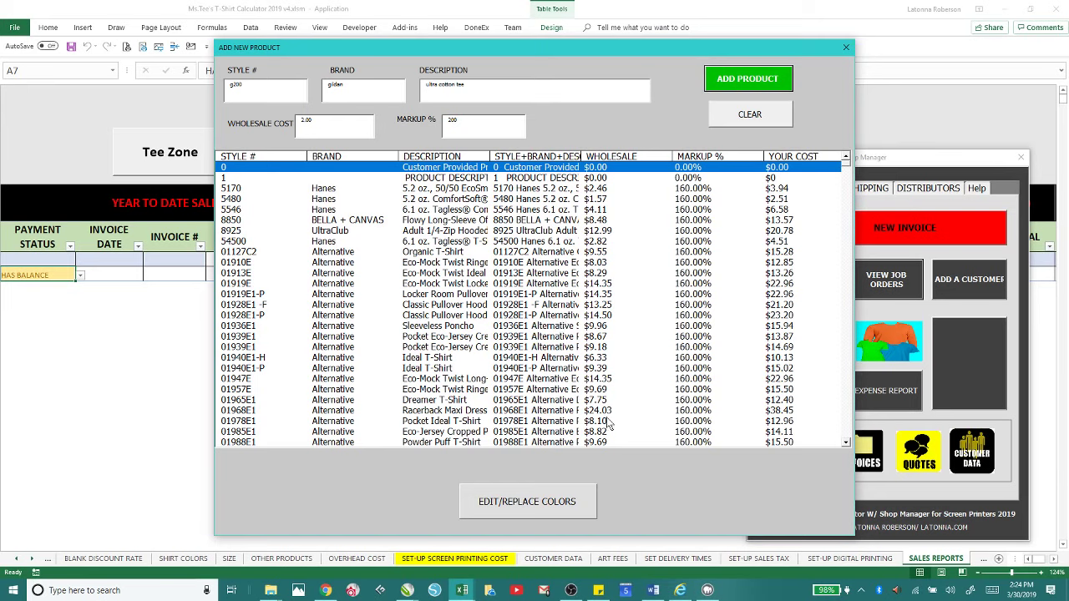
# Step: Open the Blank Products List from the product form, clear the open windows and look through the listed products
pyautogui.click(518, 506)
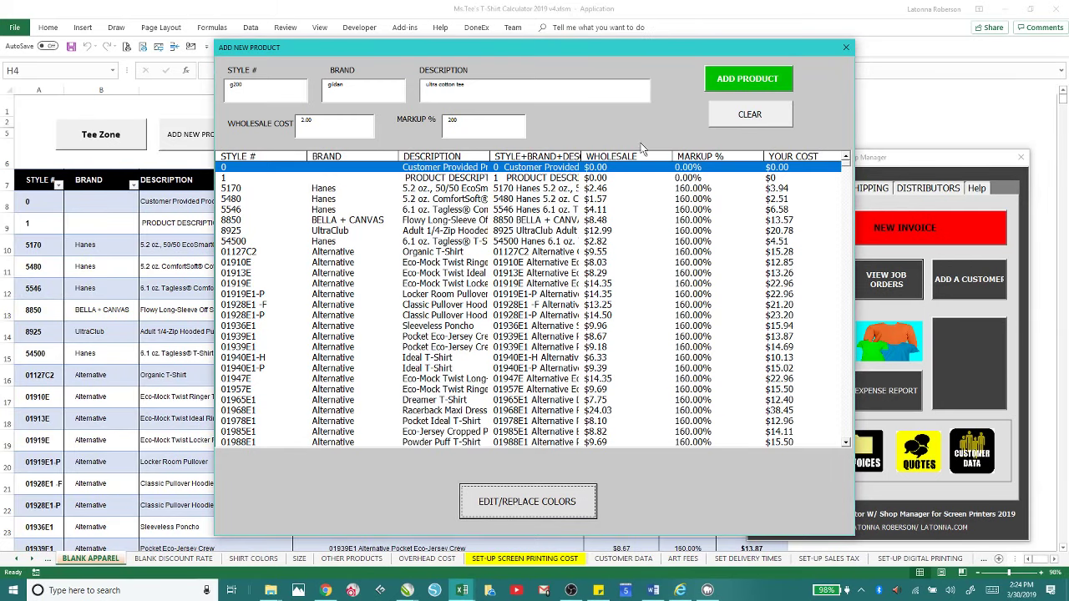
pyautogui.click(846, 47)
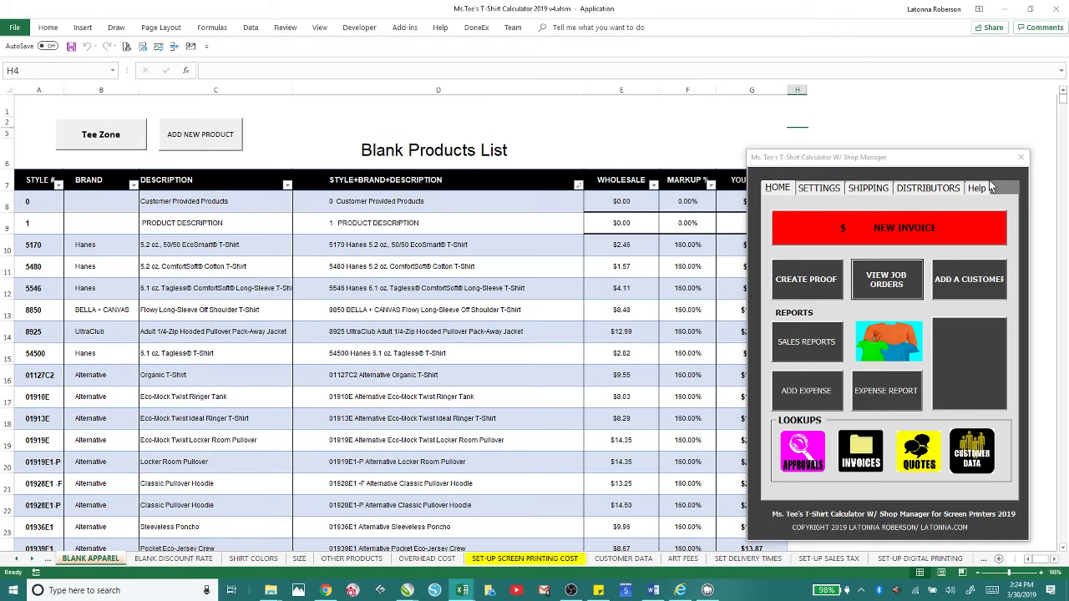
pyautogui.click(1020, 157)
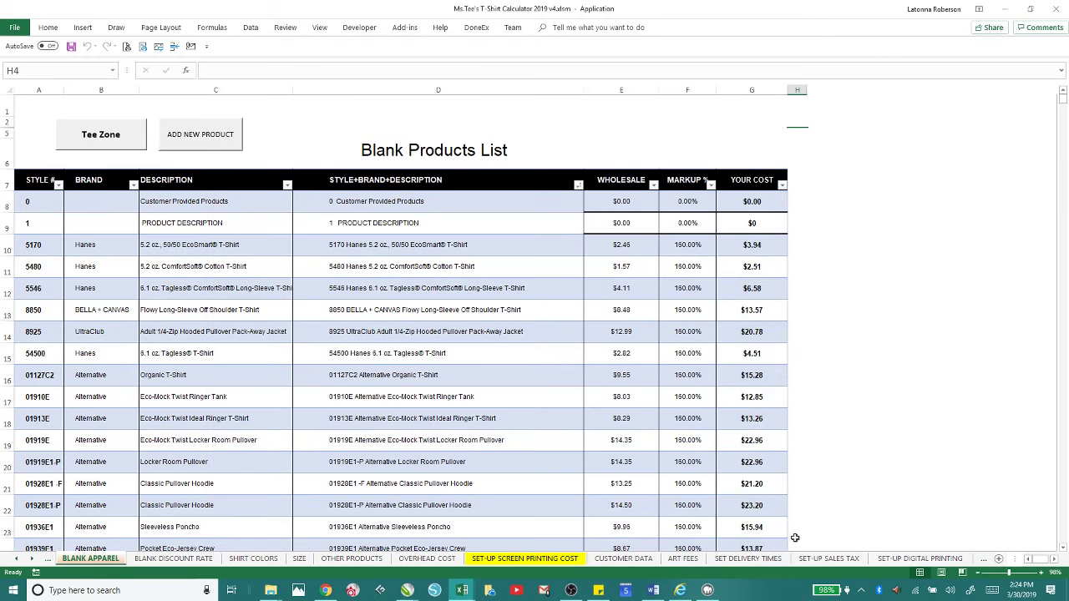
pyautogui.scroll(3, 792, 468)
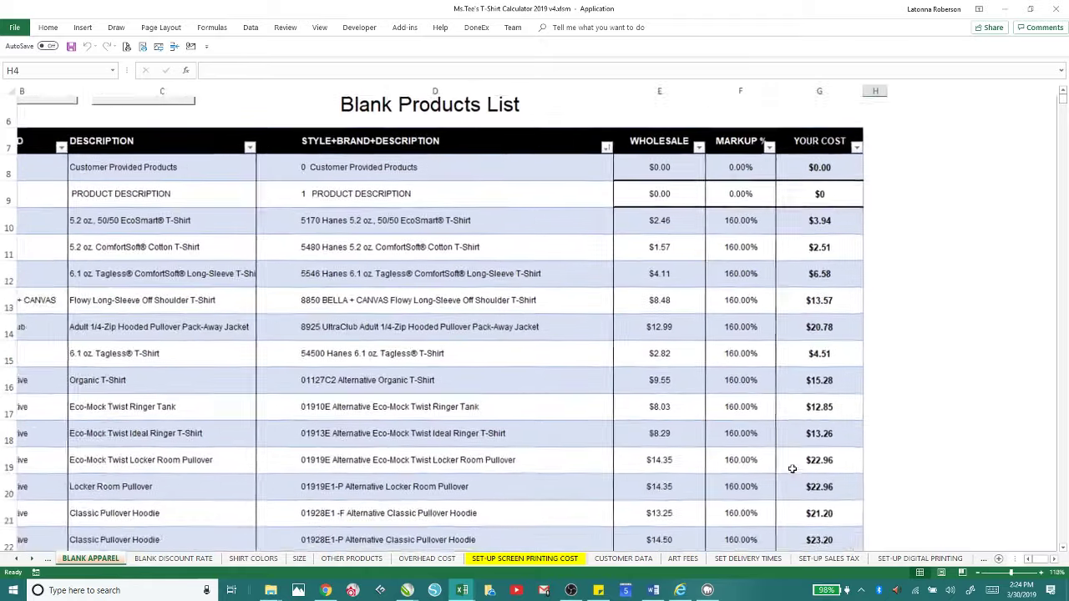
pyautogui.scroll(-2, 790, 466)
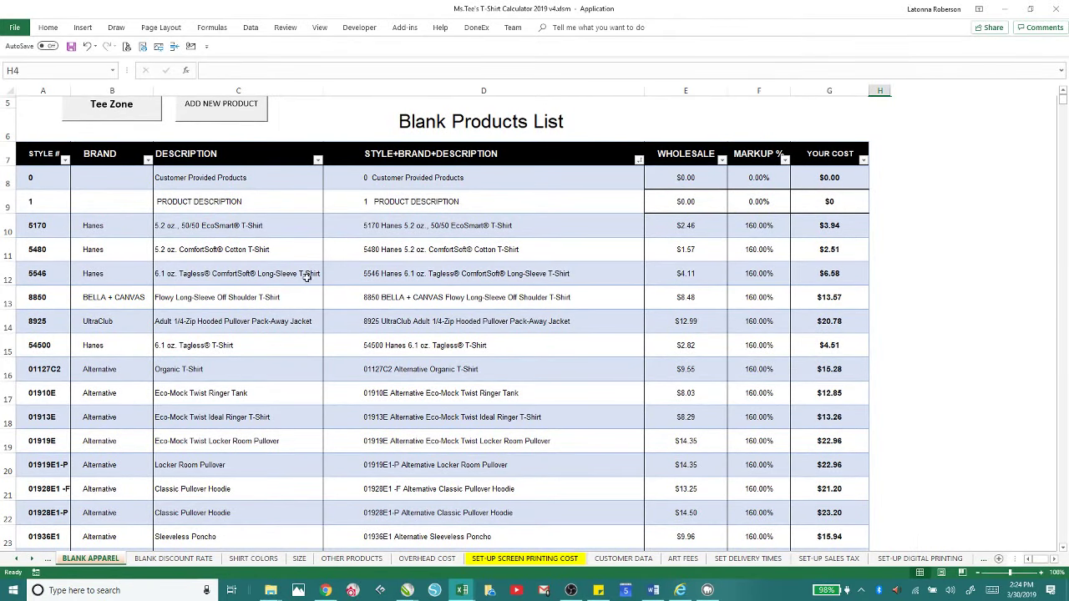
pyautogui.scroll(-20, 289, 360)
pyautogui.scroll(20, 288, 359)
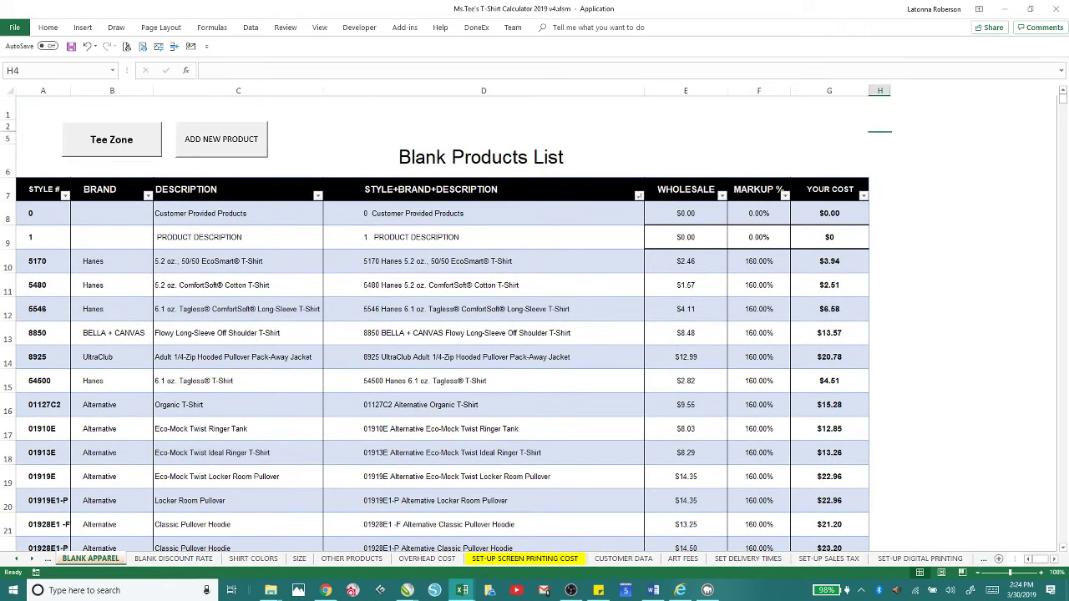
pyautogui.hotkey('alt', 'Tab')
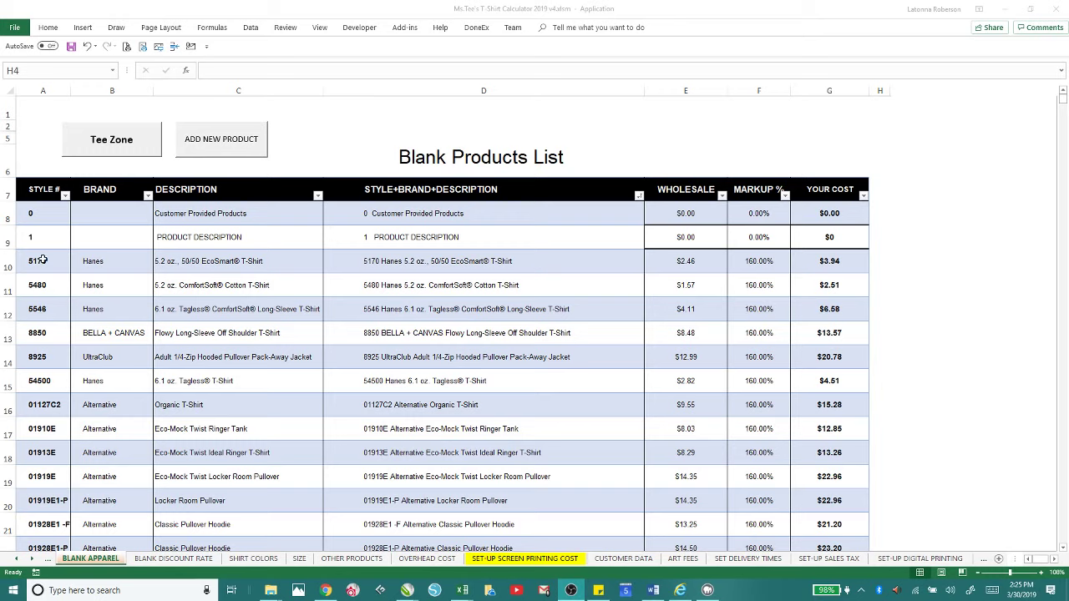
pyautogui.moveTo(18, 264); pyautogui.dragTo(208, 265)
pyautogui.click(100, 264)
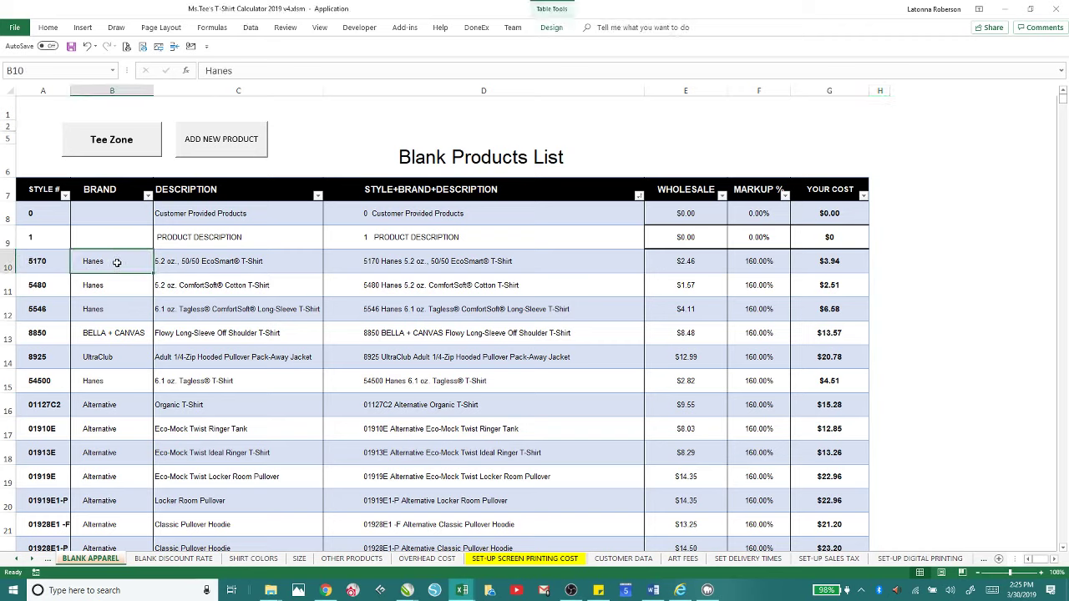
pyautogui.rightClick(120, 267)
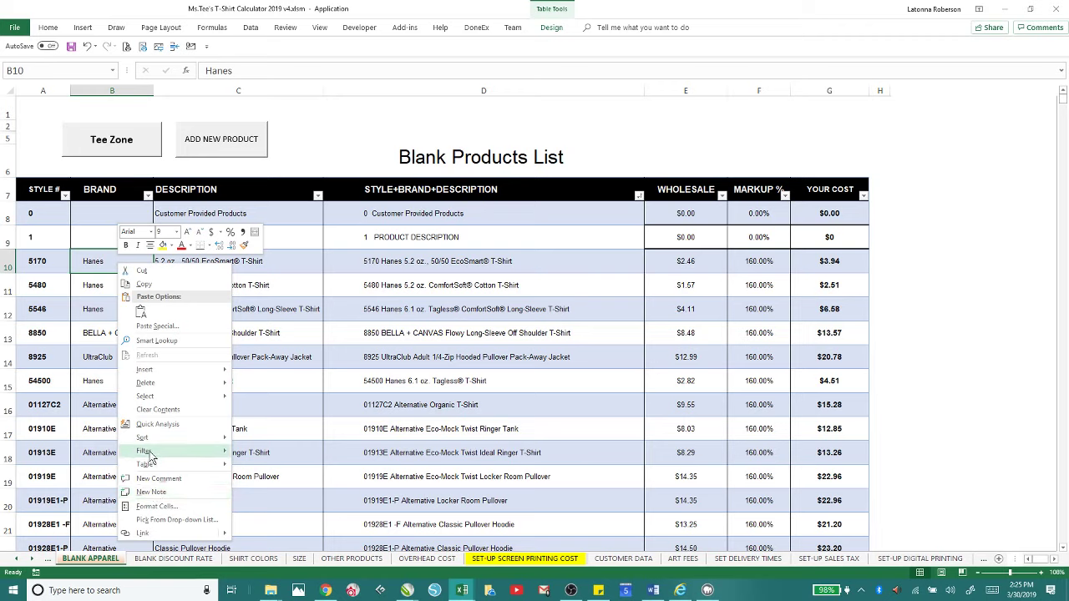
pyautogui.moveTo(149, 456)
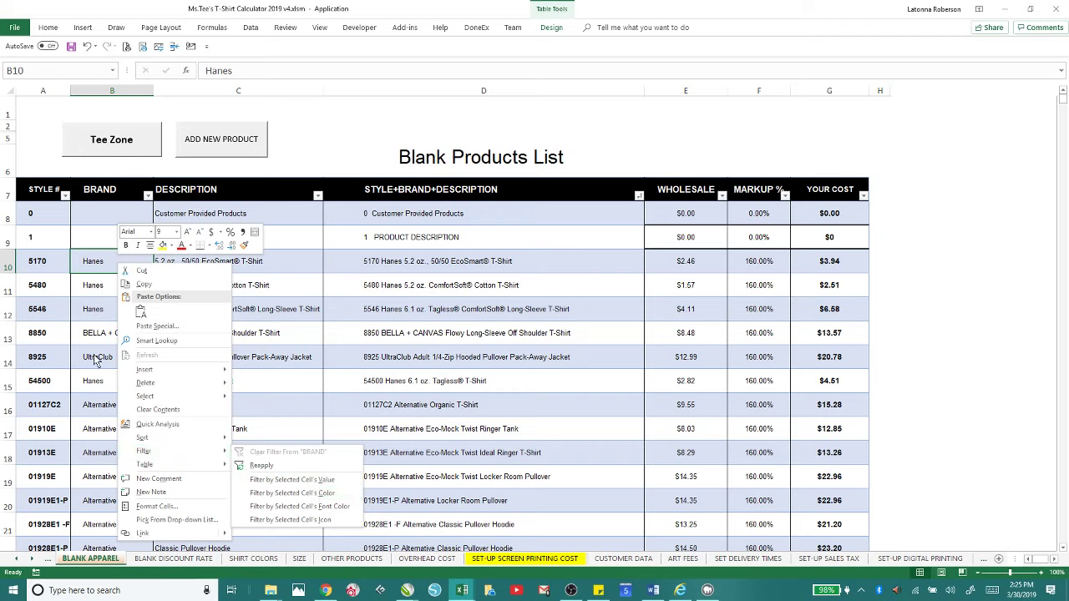
pyautogui.press('Escape')
pyautogui.press('Escape')
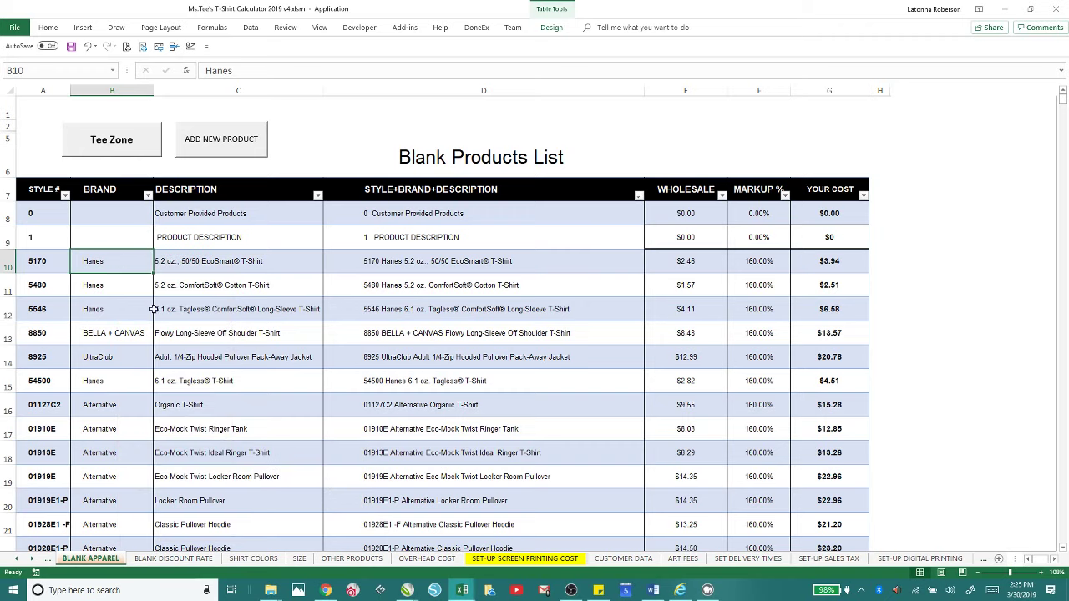
# Step: Try to filter the Blank Products List by the cell color of the unhighlighted style 5546 row
pyautogui.click(27, 309)
pyautogui.moveTo(26, 309); pyautogui.dragTo(827, 316)
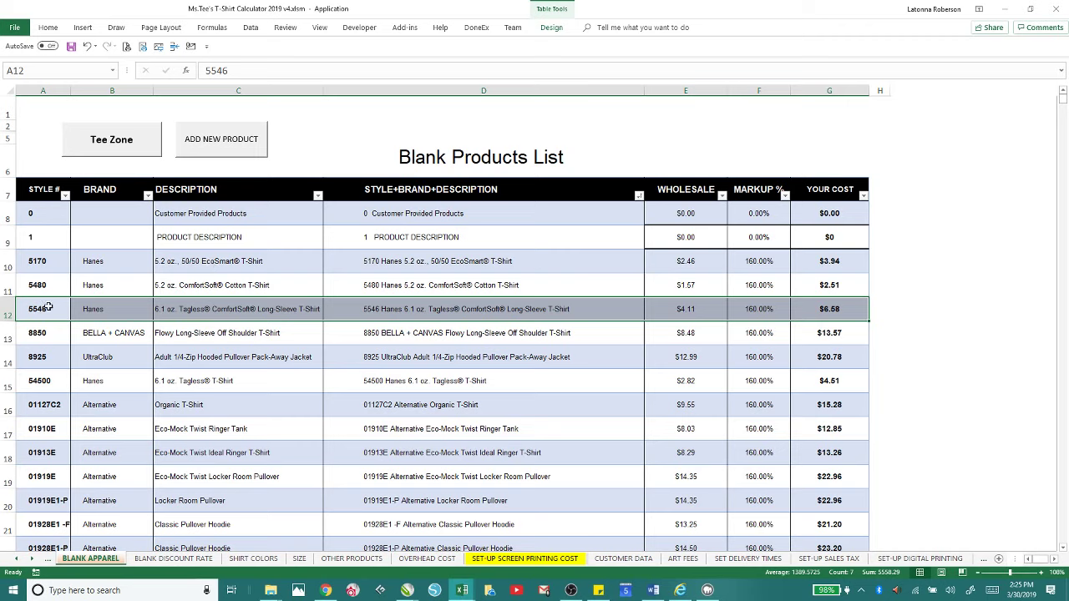
pyautogui.rightClick(134, 315)
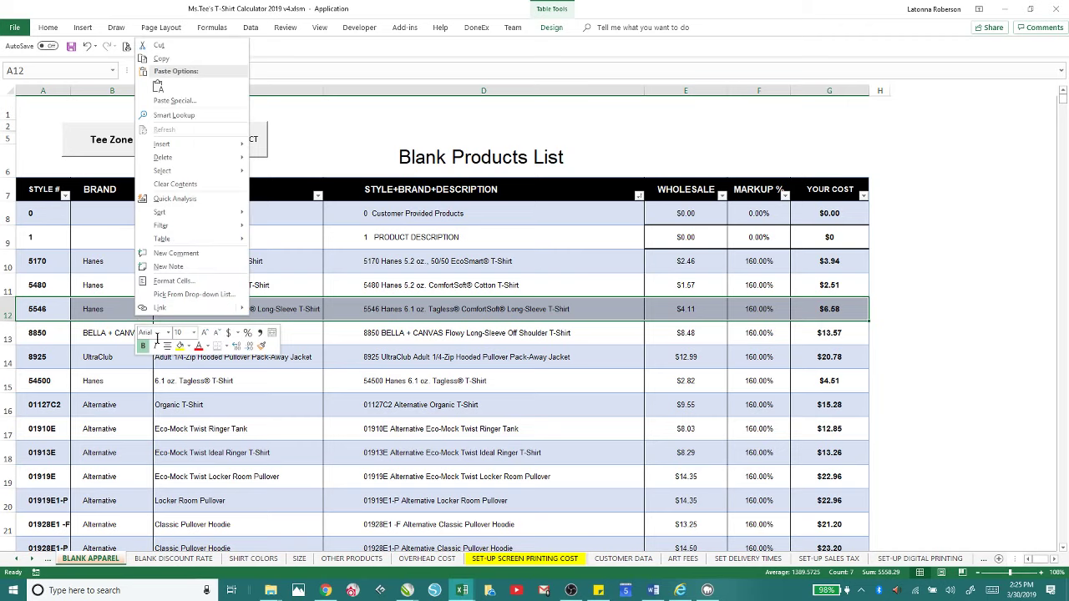
pyautogui.moveTo(171, 225)
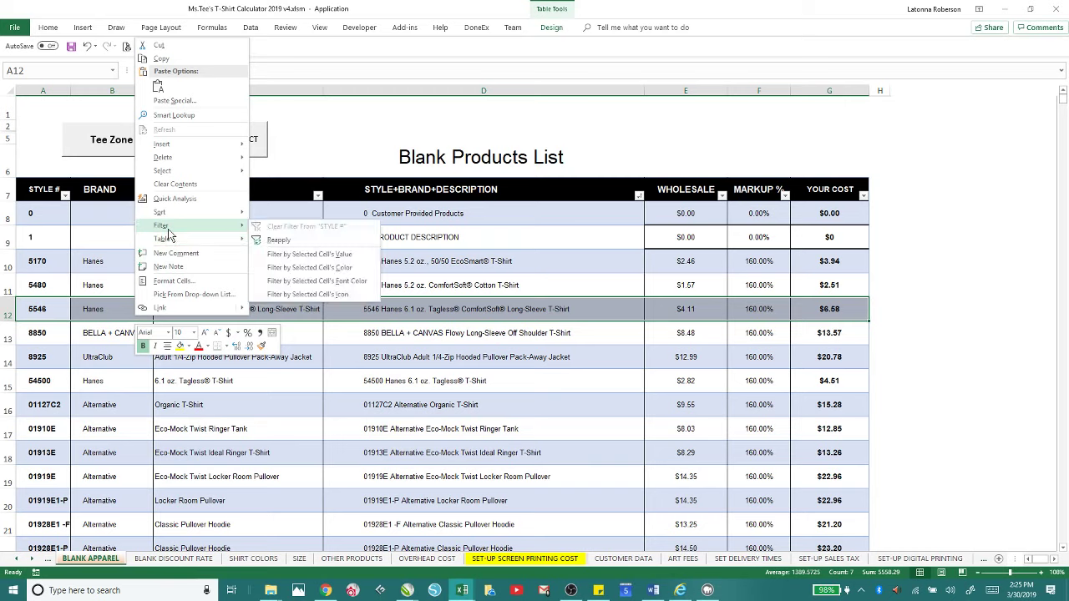
pyautogui.click(311, 269)
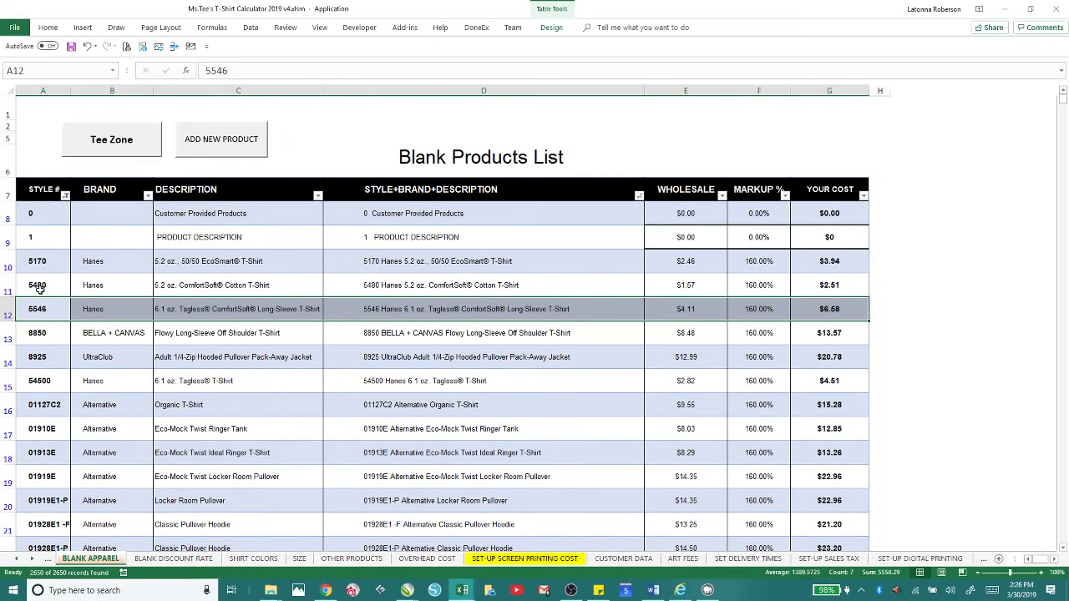
# Step: Highlight the full product row for Hanes style 5546 with yellow fill
pyautogui.rightClick(107, 309)
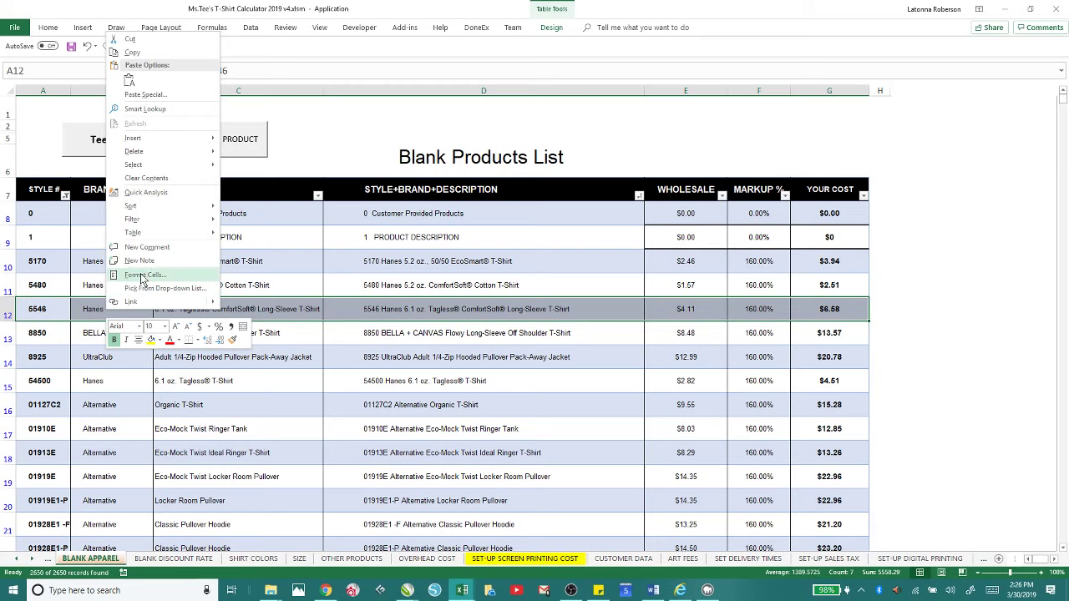
pyautogui.click(33, 308)
pyautogui.moveTo(33, 307); pyautogui.dragTo(807, 310)
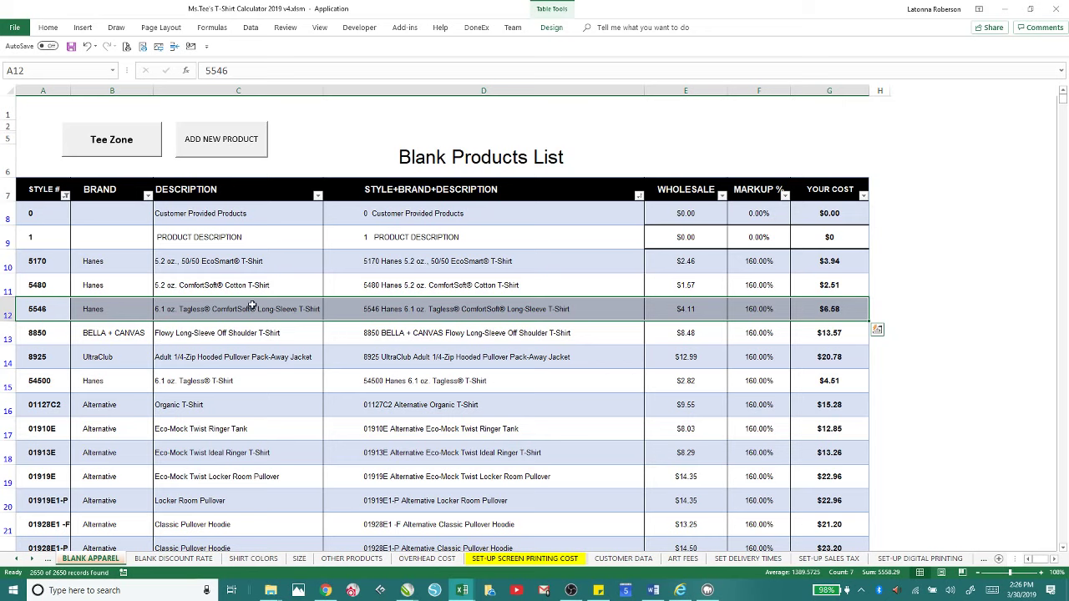
pyautogui.rightClick(192, 309)
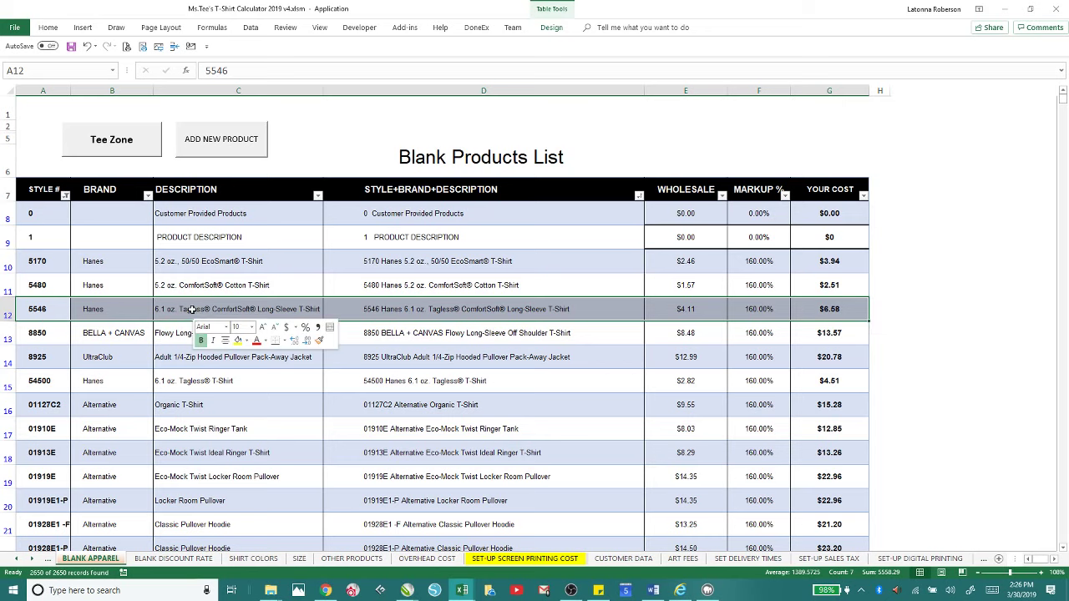
pyautogui.click(238, 341)
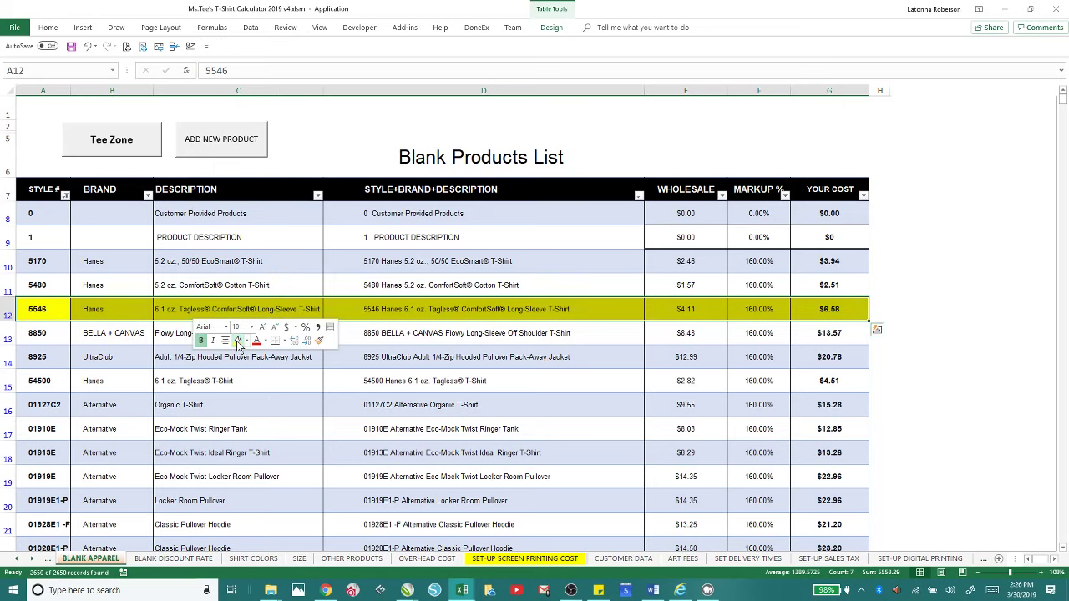
pyautogui.click(118, 309)
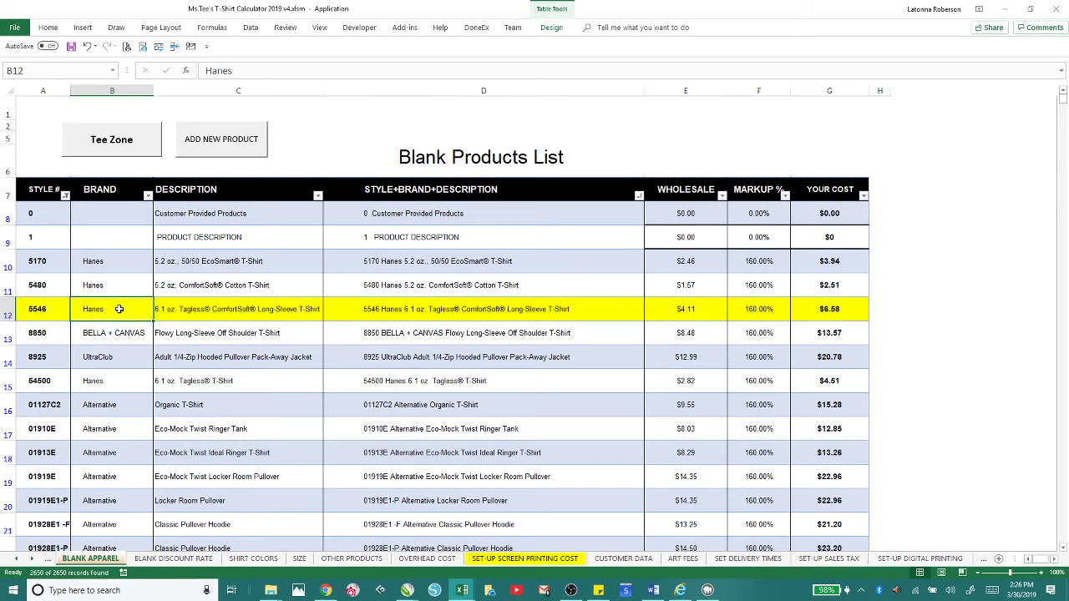
pyautogui.rightClick(130, 309)
pyautogui.press('Escape')
pyautogui.click(12, 309)
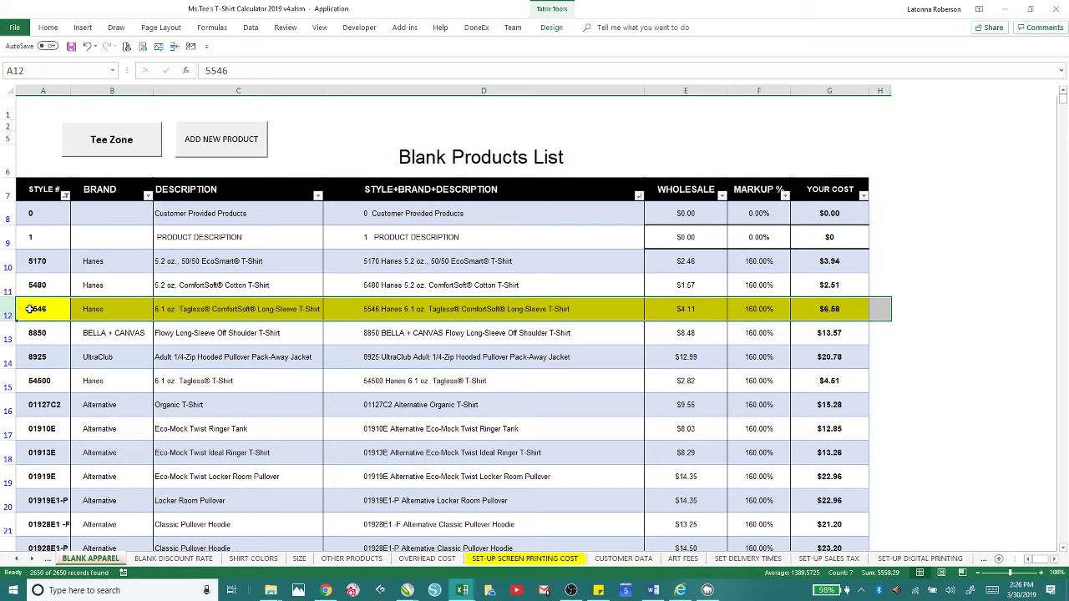
pyautogui.rightClick(29, 309)
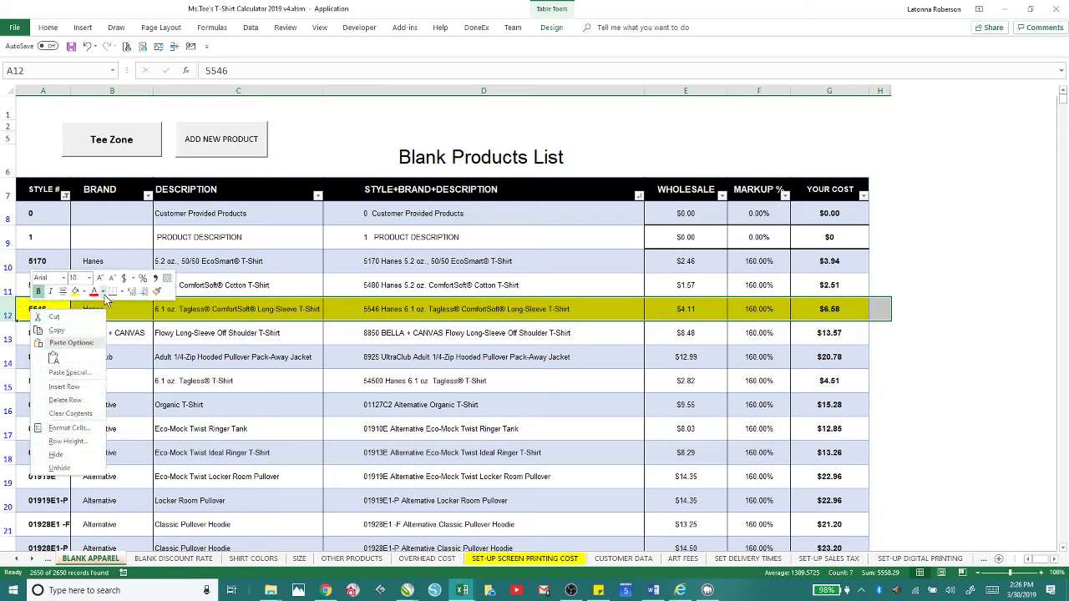
pyautogui.click(185, 307)
pyautogui.rightClick(187, 307)
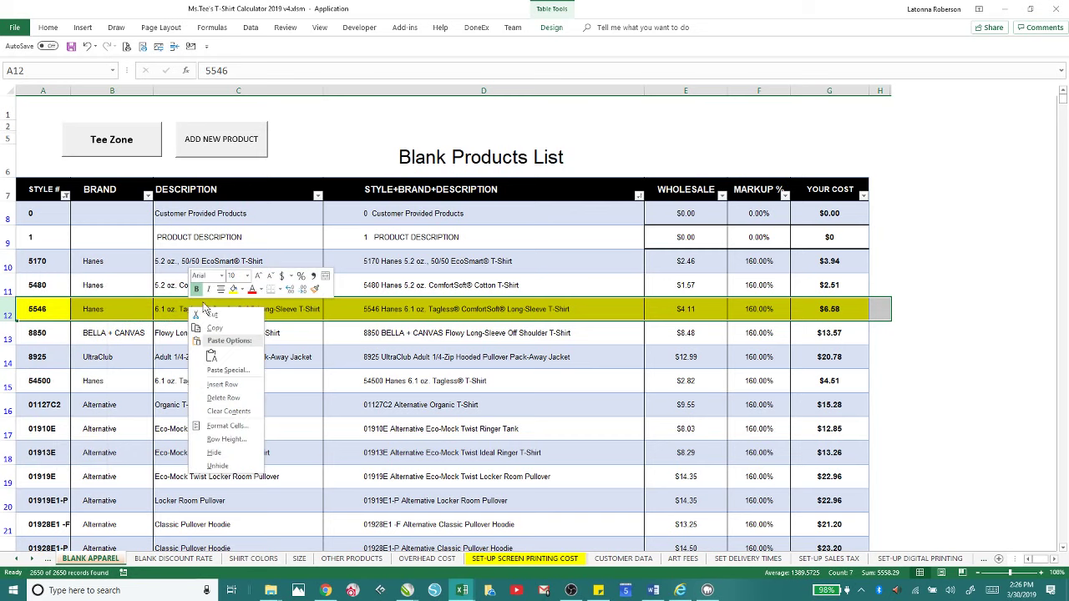
pyautogui.click(120, 312)
# Step: Filter the product list by the yellow cell color of the style 5546 row
pyautogui.click(34, 308)
pyautogui.moveTo(34, 308); pyautogui.dragTo(830, 309)
pyautogui.rightClick(218, 309)
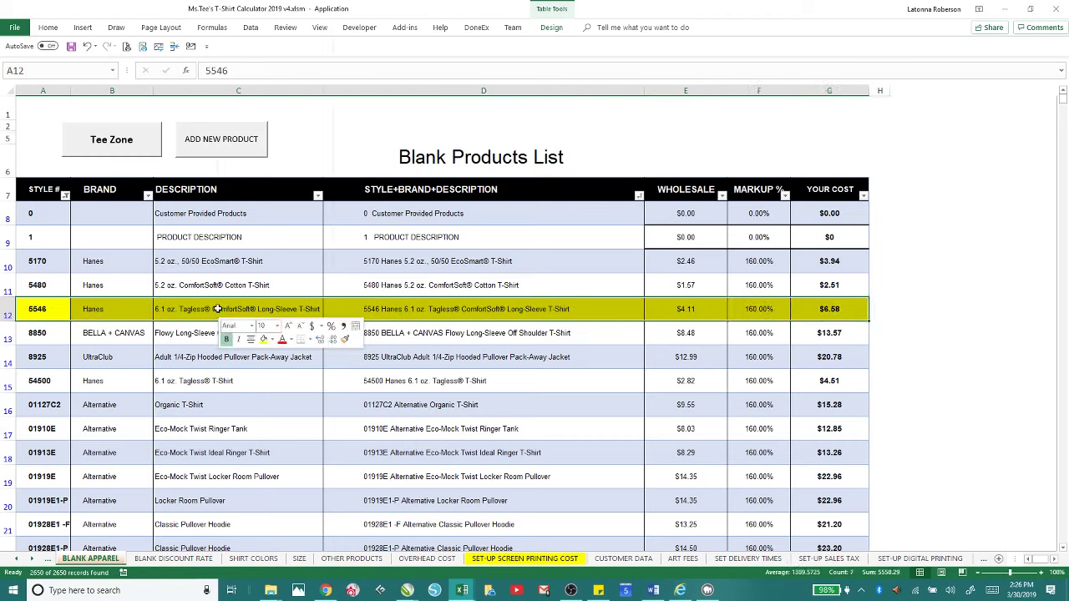
pyautogui.moveTo(247, 224)
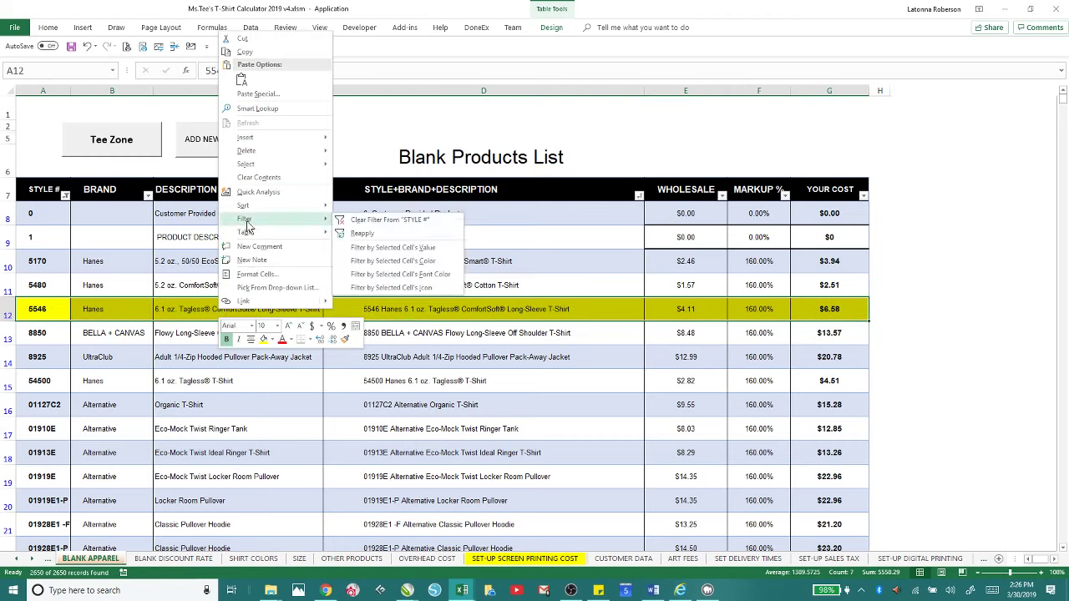
pyautogui.click(384, 263)
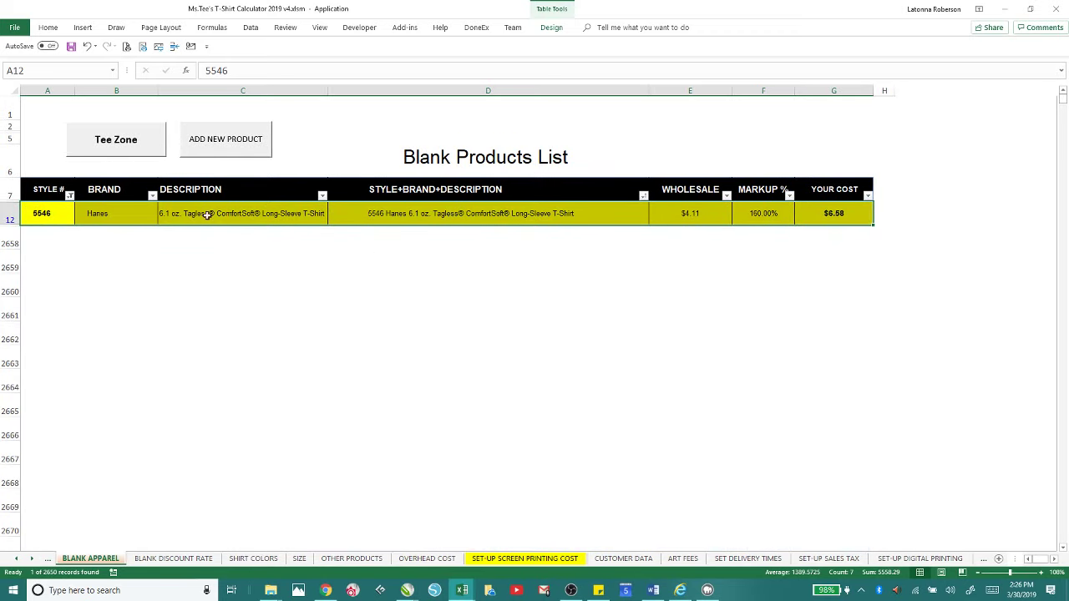
# Step: Check the color filter options for the STYLE # column and clear its filter
pyautogui.click(70, 197)
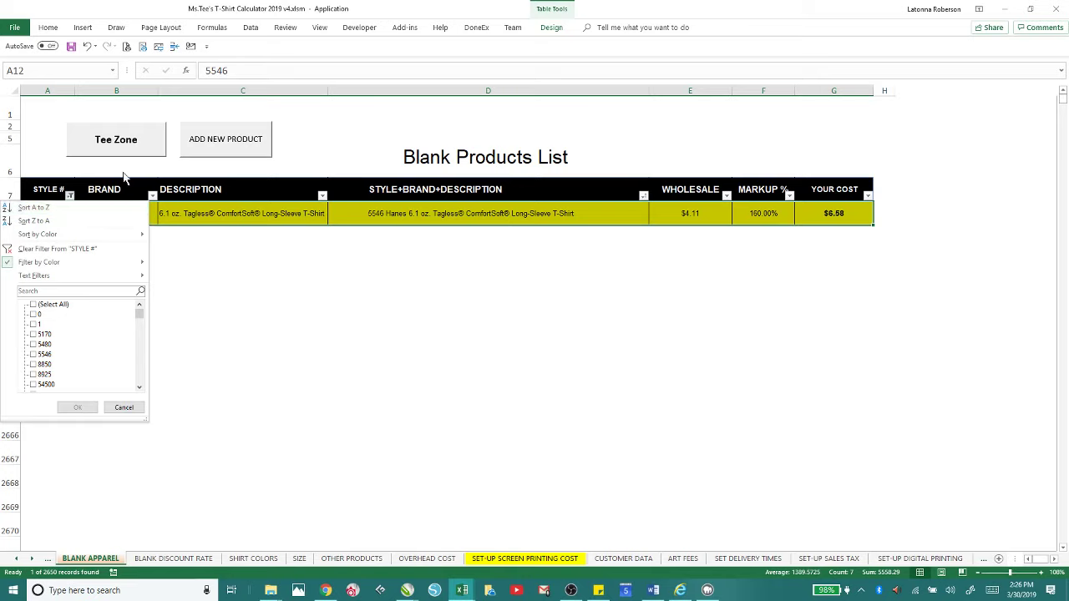
pyautogui.moveTo(46, 267)
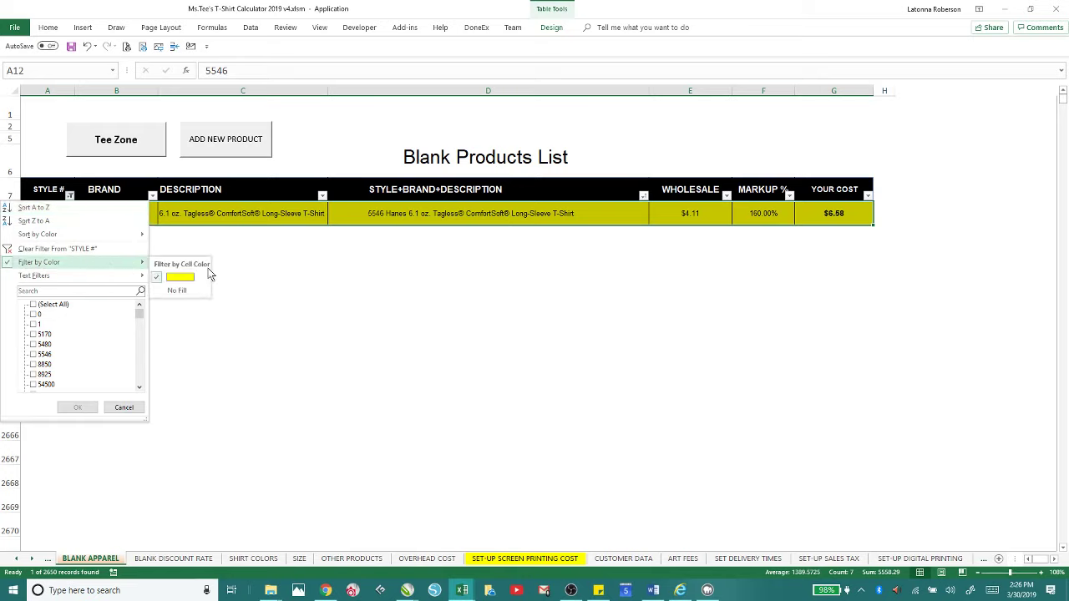
pyautogui.click(179, 207)
pyautogui.click(70, 198)
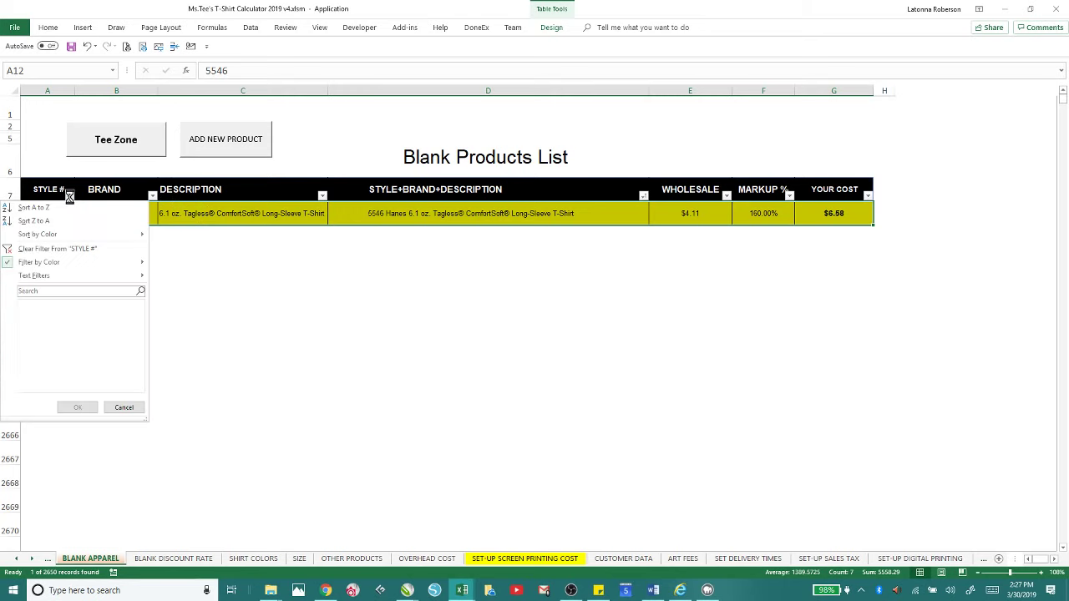
pyautogui.click(46, 248)
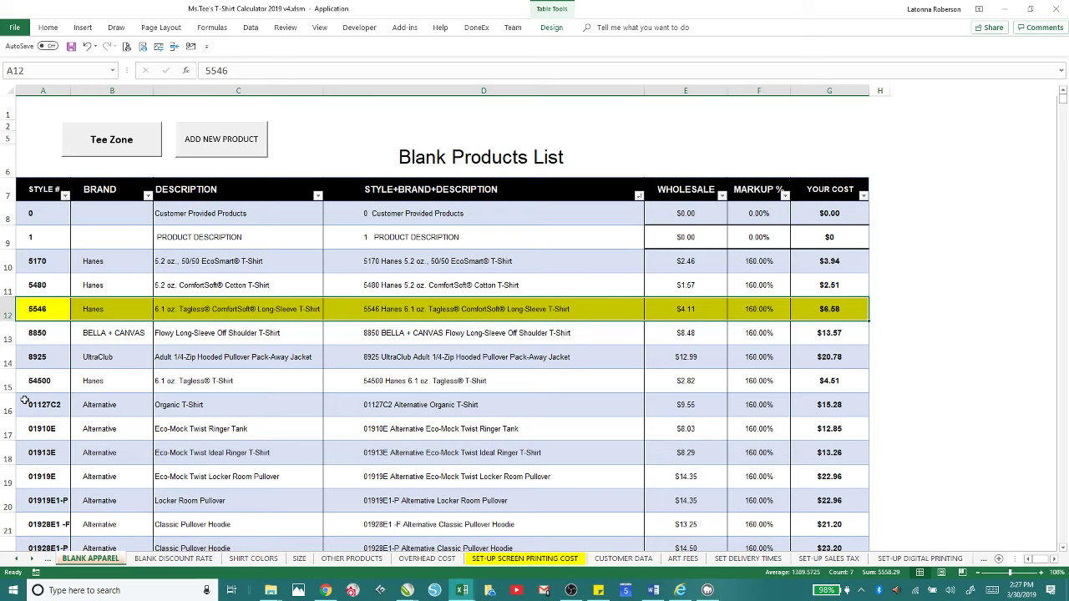
# Step: Highlight the full product row for Alternative style 01127C2 with yellow fill
pyautogui.moveTo(26, 402); pyautogui.dragTo(836, 405)
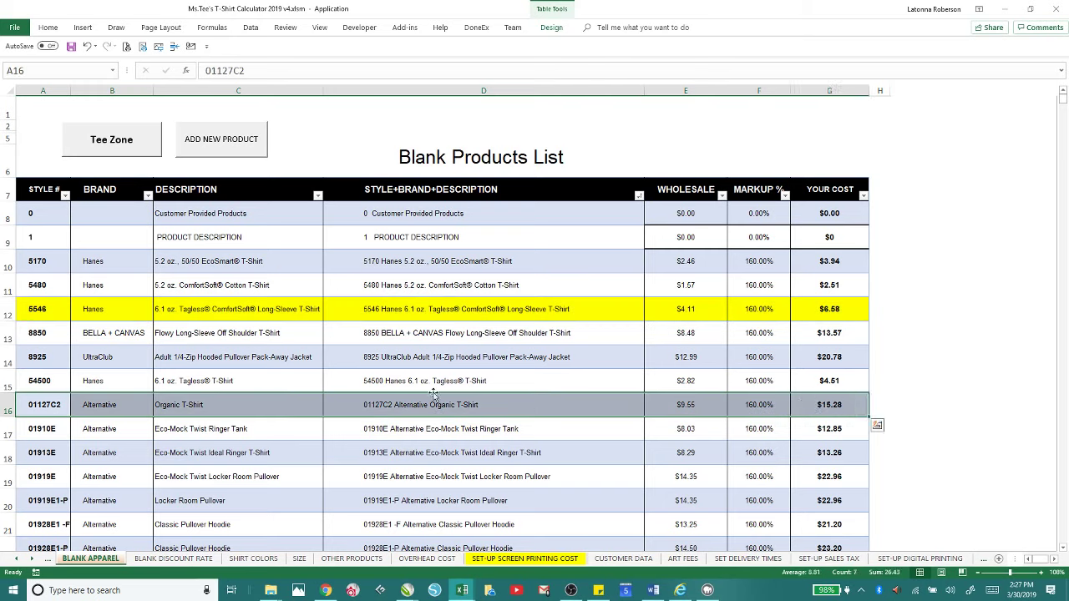
pyautogui.rightClick(258, 400)
pyautogui.click(302, 431)
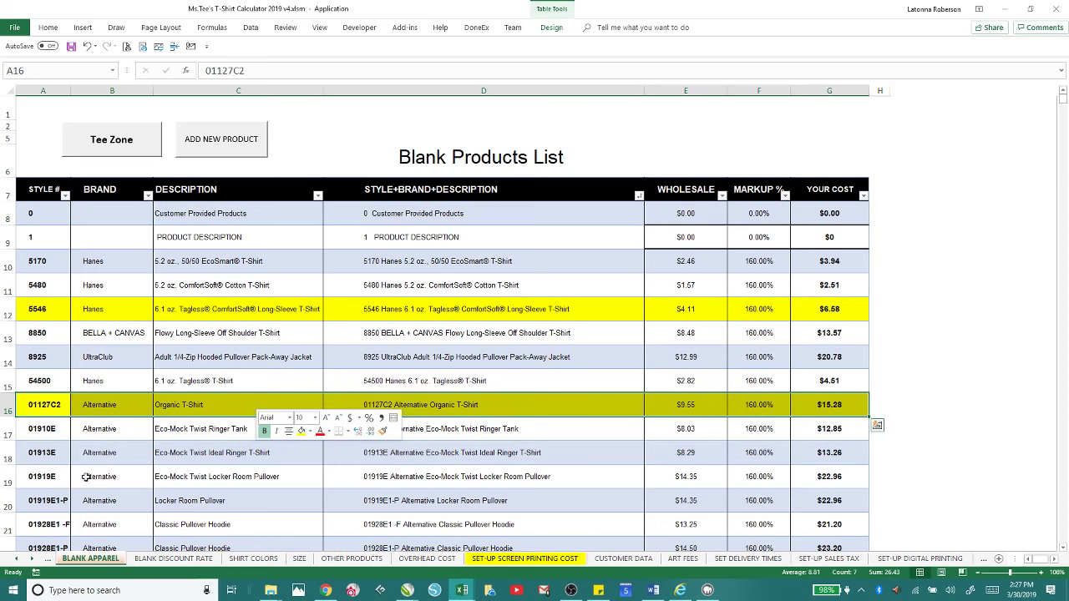
# Step: Filter the list by the cell color of the unhighlighted style 01919E1-P row
pyautogui.moveTo(24, 499); pyautogui.dragTo(816, 507)
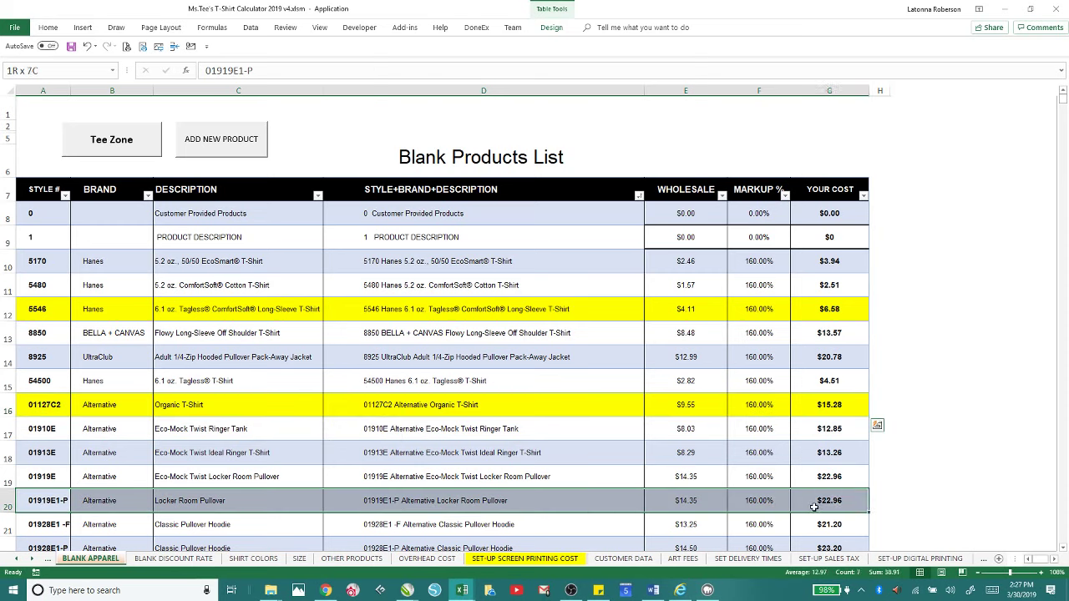
pyautogui.rightClick(273, 502)
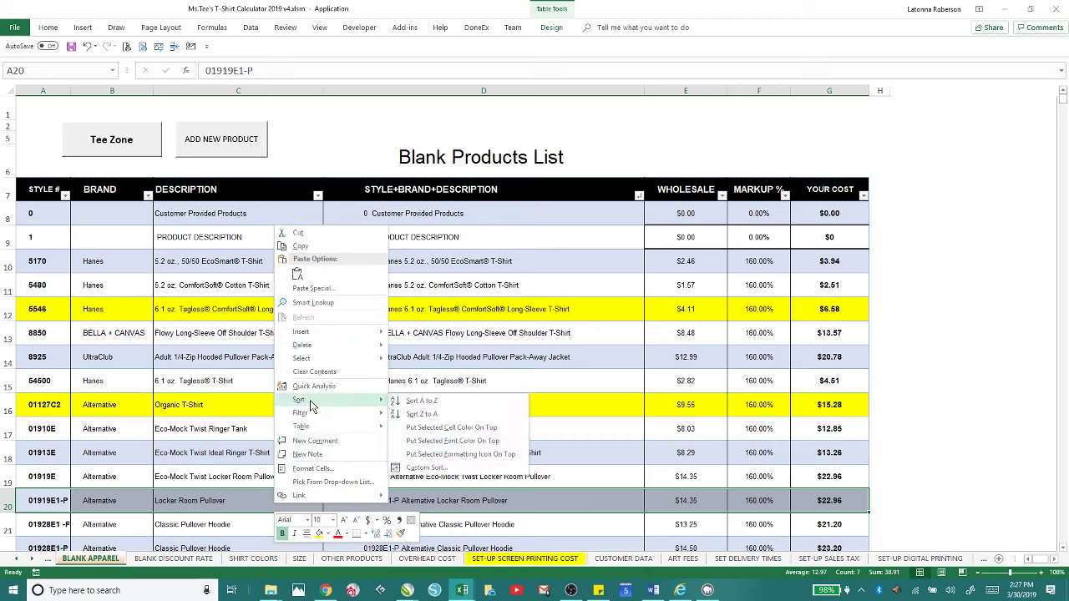
pyautogui.moveTo(305, 413)
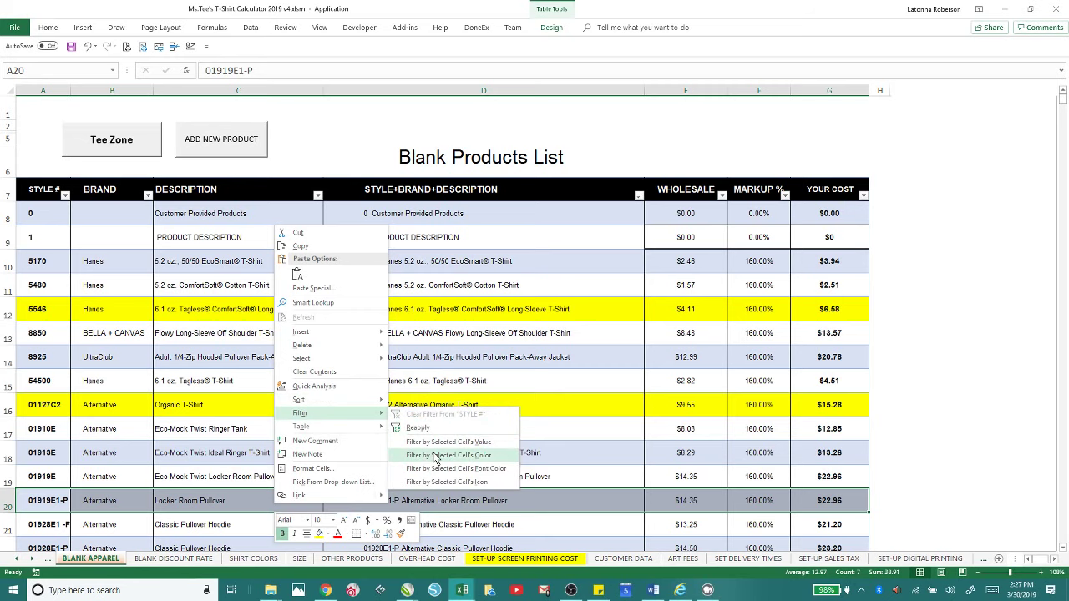
pyautogui.click(448, 455)
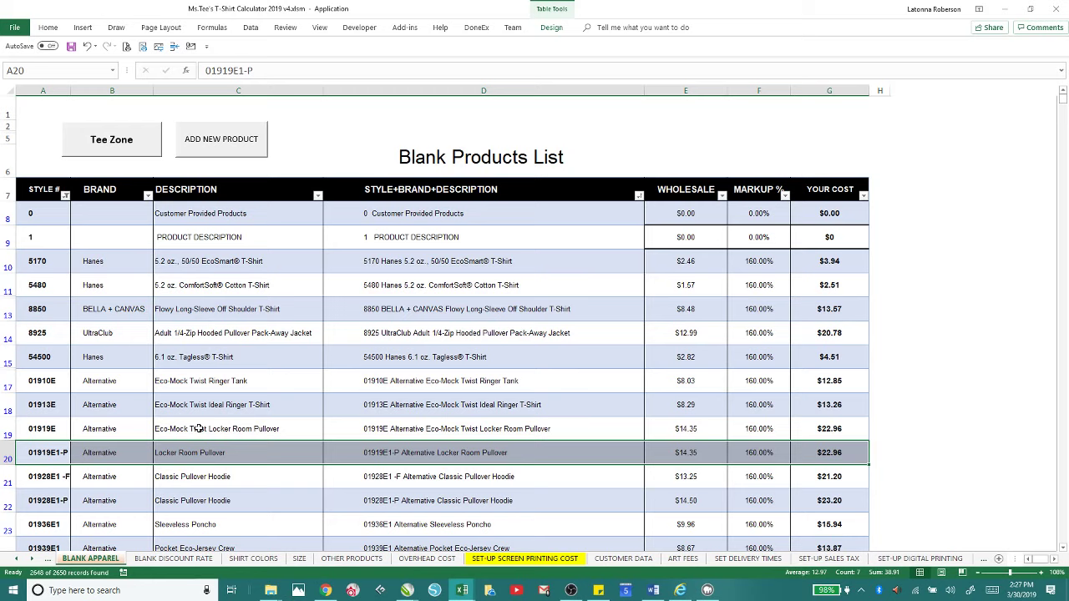
# Step: Filter the STYLE # column to the yellow cell color, and clear the filter to restore the full product list
pyautogui.click(65, 195)
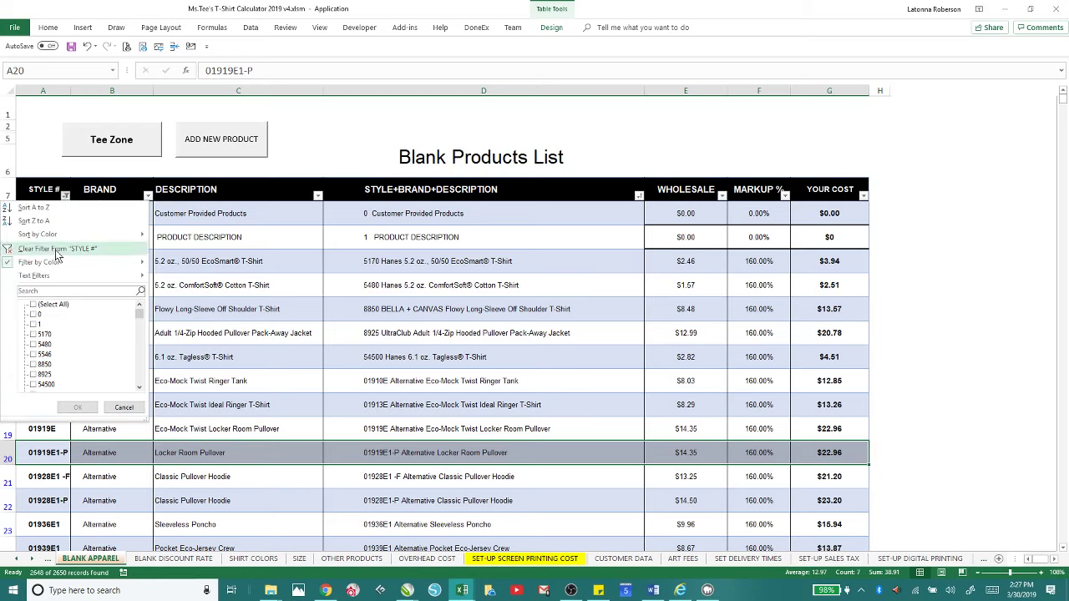
pyautogui.moveTo(52, 260)
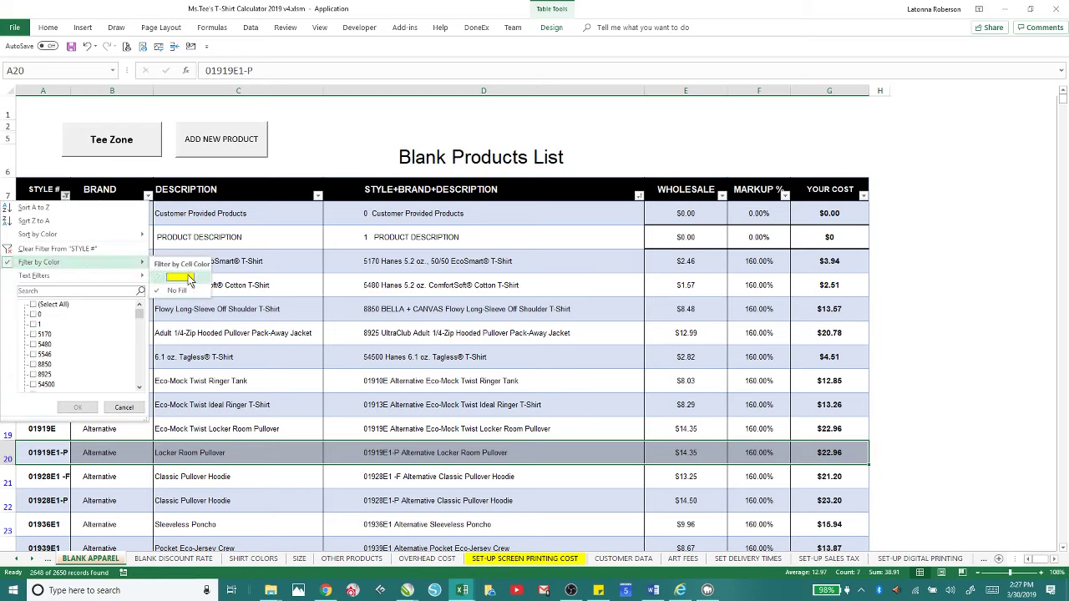
pyautogui.click(177, 276)
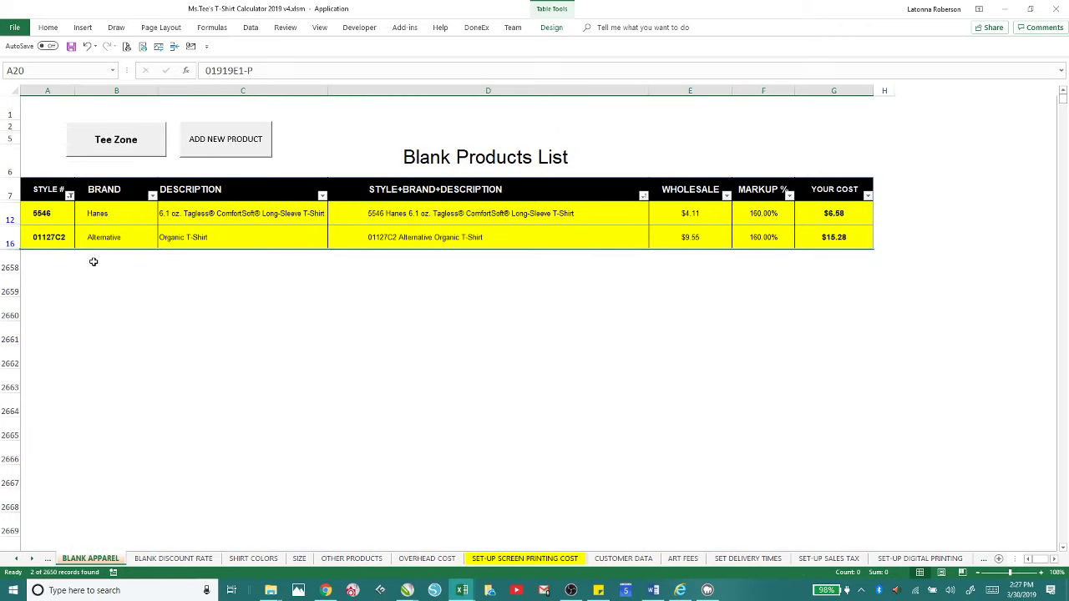
pyautogui.click(69, 193)
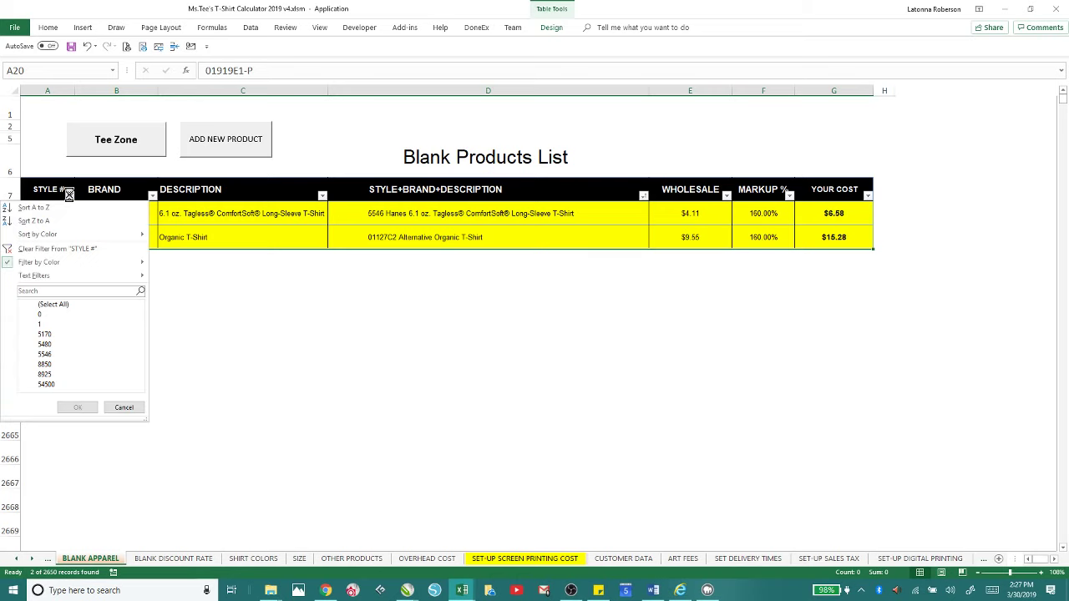
pyautogui.click(38, 245)
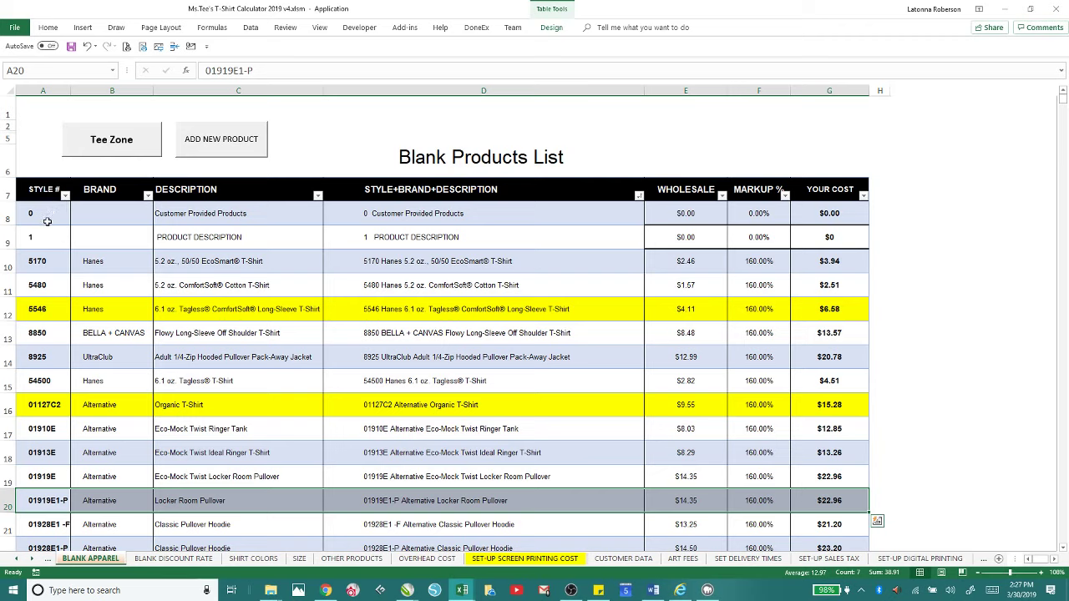
# Step: Filter the STYLE # column to the style numbers containing 200
pyautogui.click(65, 193)
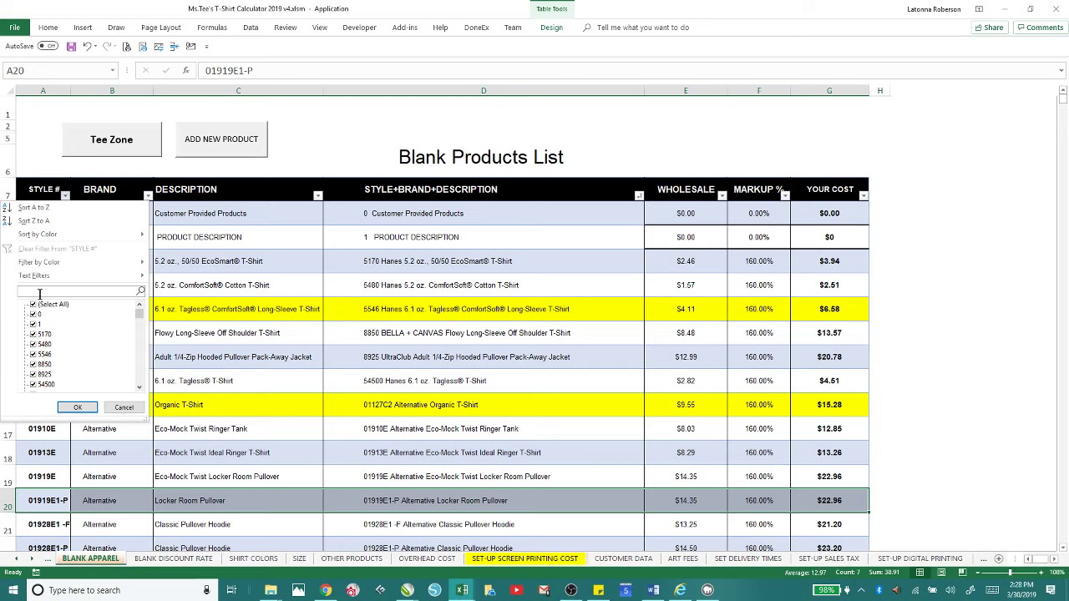
pyautogui.click(39, 292)
pyautogui.write('200')
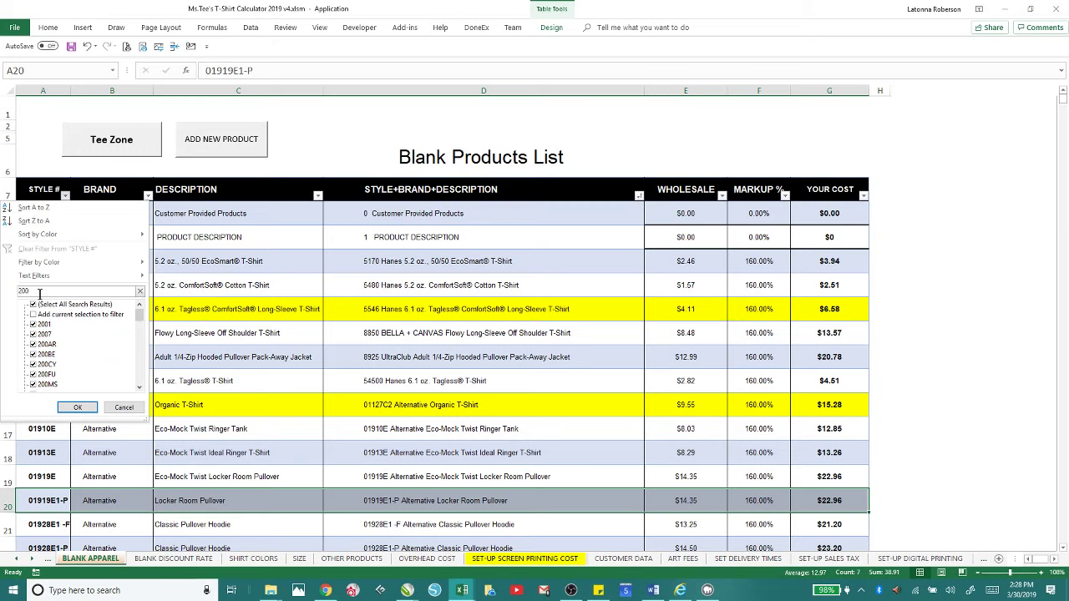
pyautogui.press('Return')
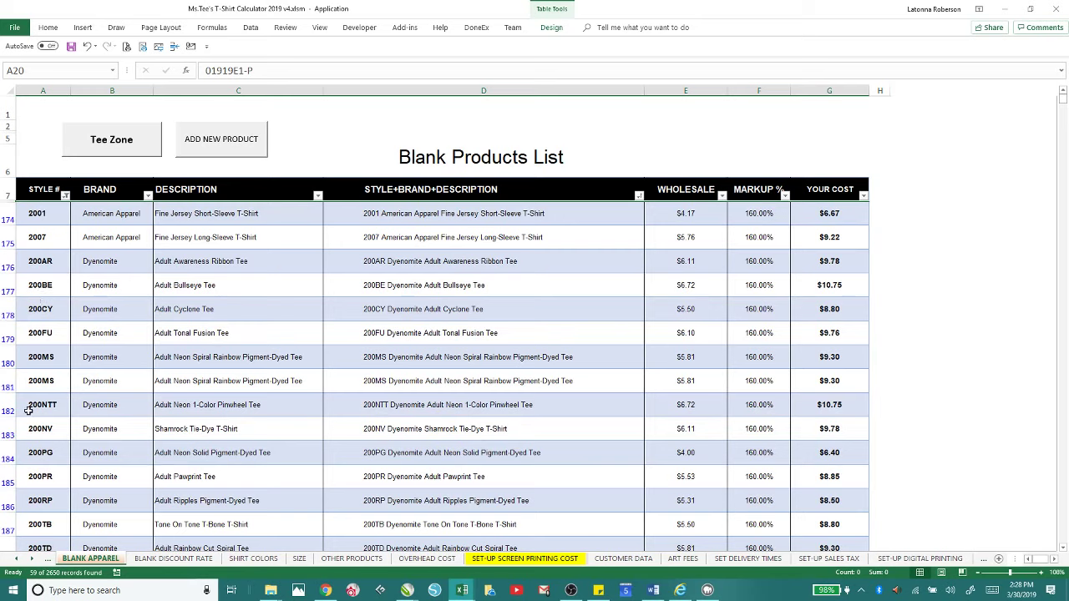
# Step: Filter the STYLE # column to the style numbers containing 2000
pyautogui.click(65, 195)
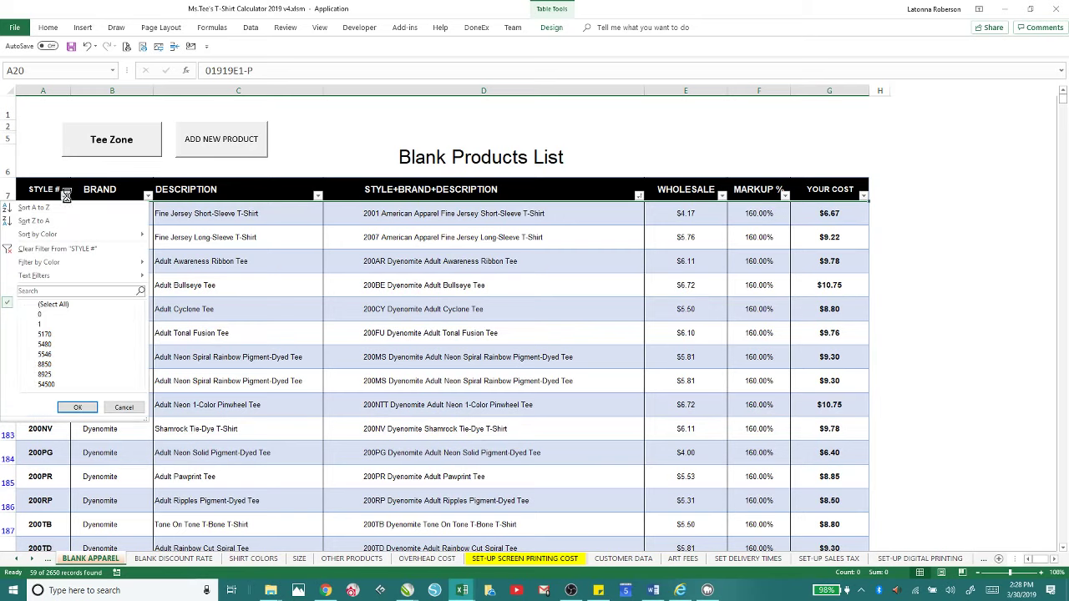
pyautogui.click(33, 290)
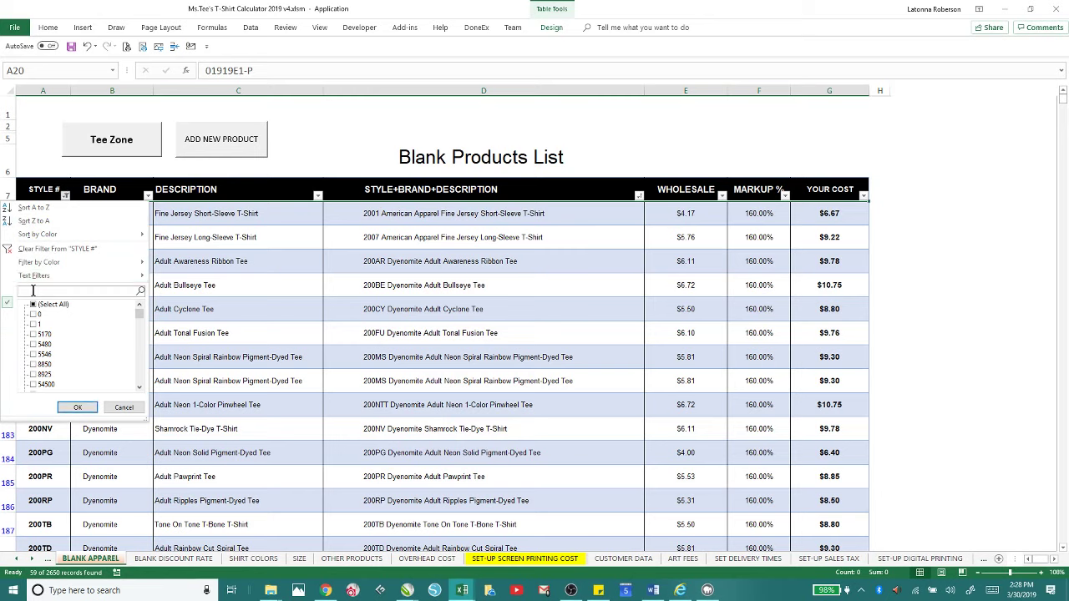
pyautogui.write('2000')
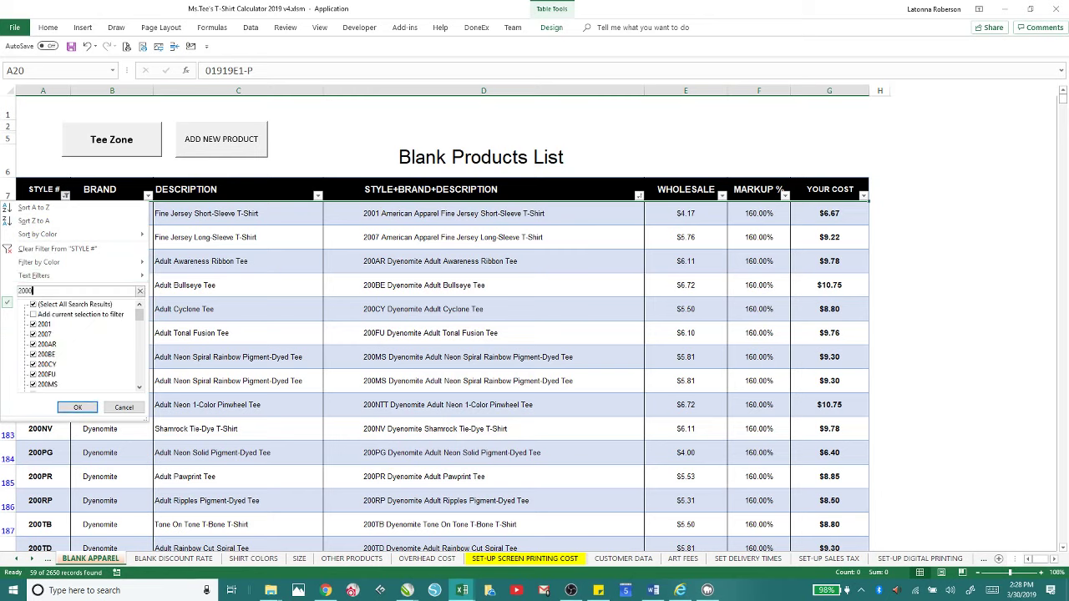
pyautogui.click(77, 407)
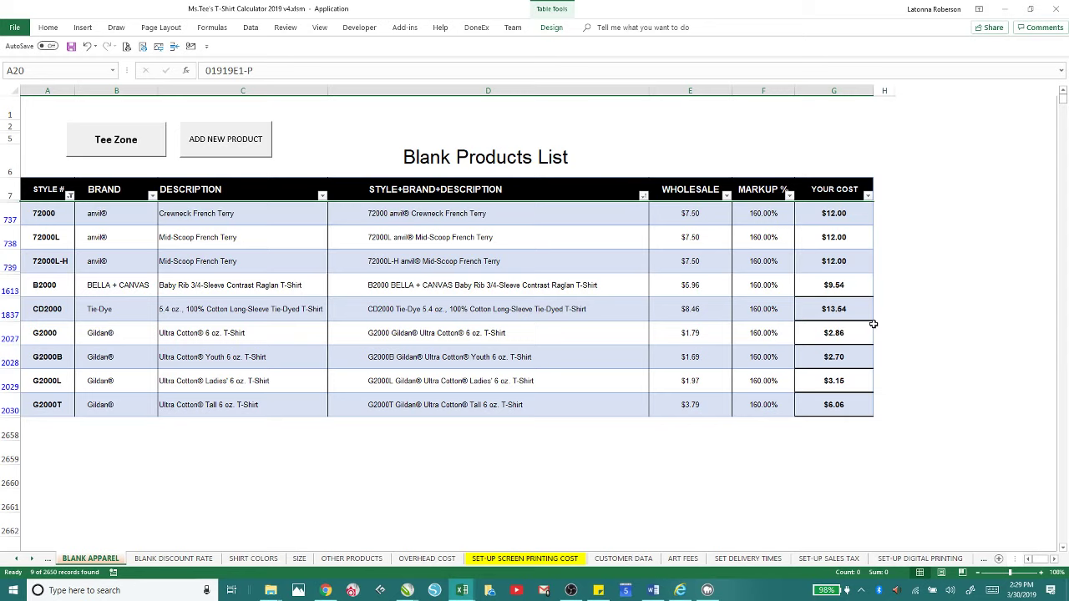
# Step: Set the markup of the anvil Crewneck French Terry, style 72000, to 200%
pyautogui.click(770, 214)
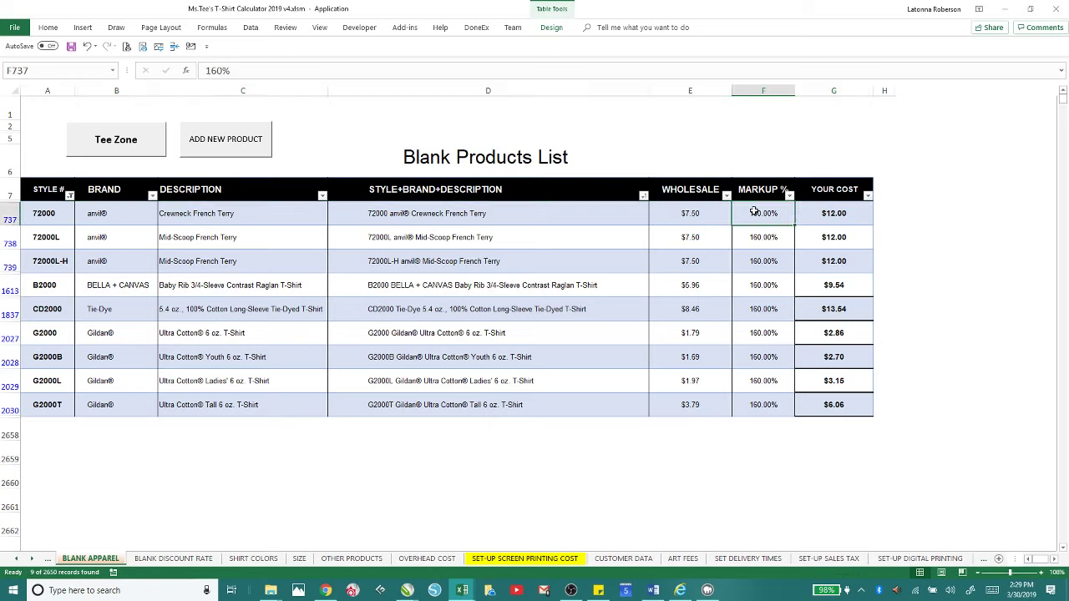
pyautogui.write('200')
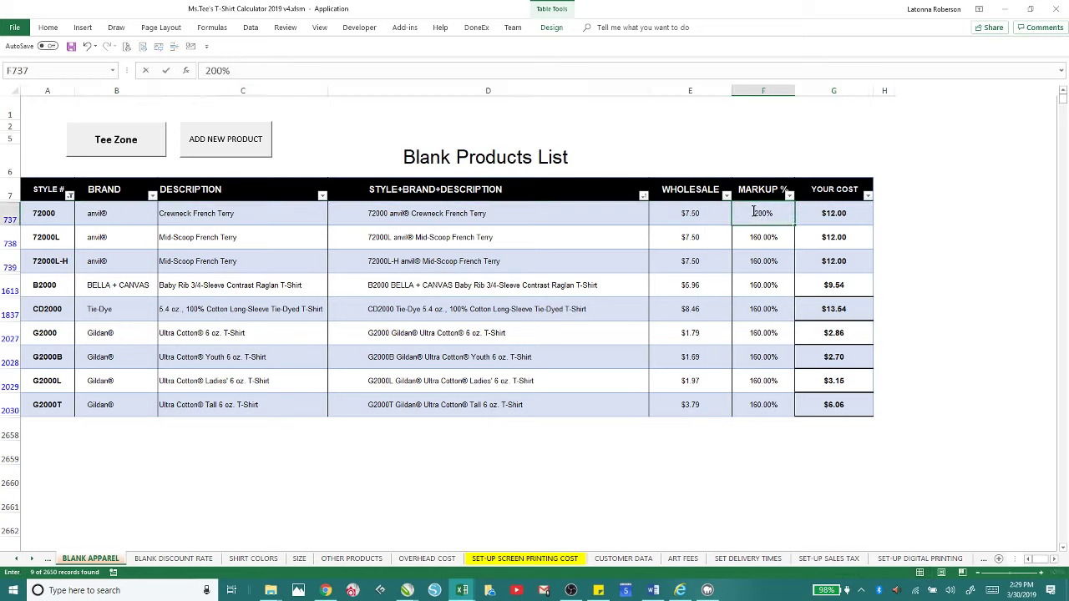
pyautogui.press('Tab')
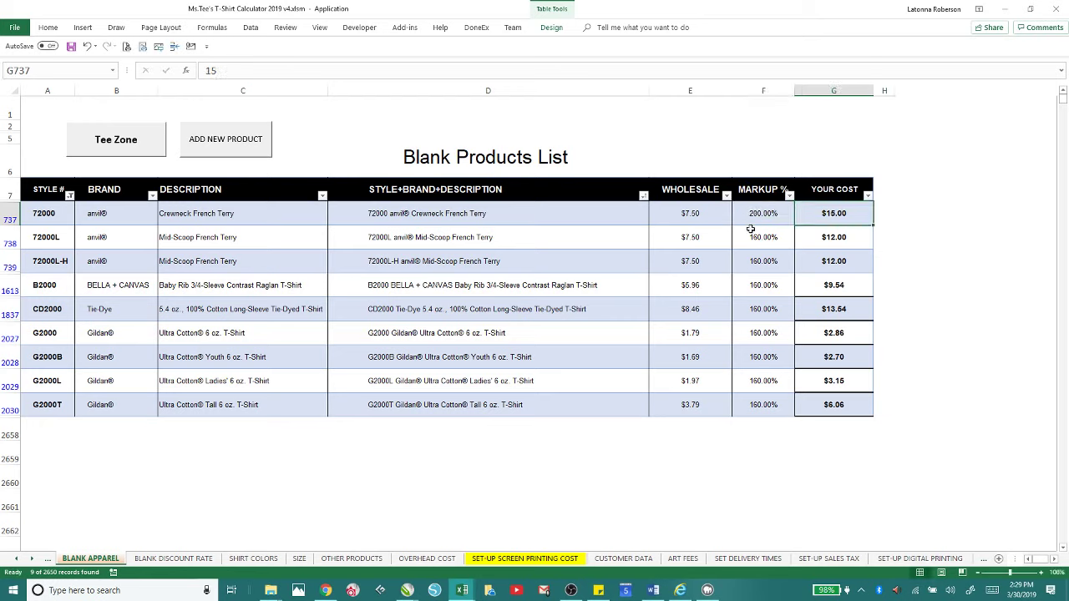
# Step: Select the markup cell of style 72000 in the filtered product list
pyautogui.click(761, 210)
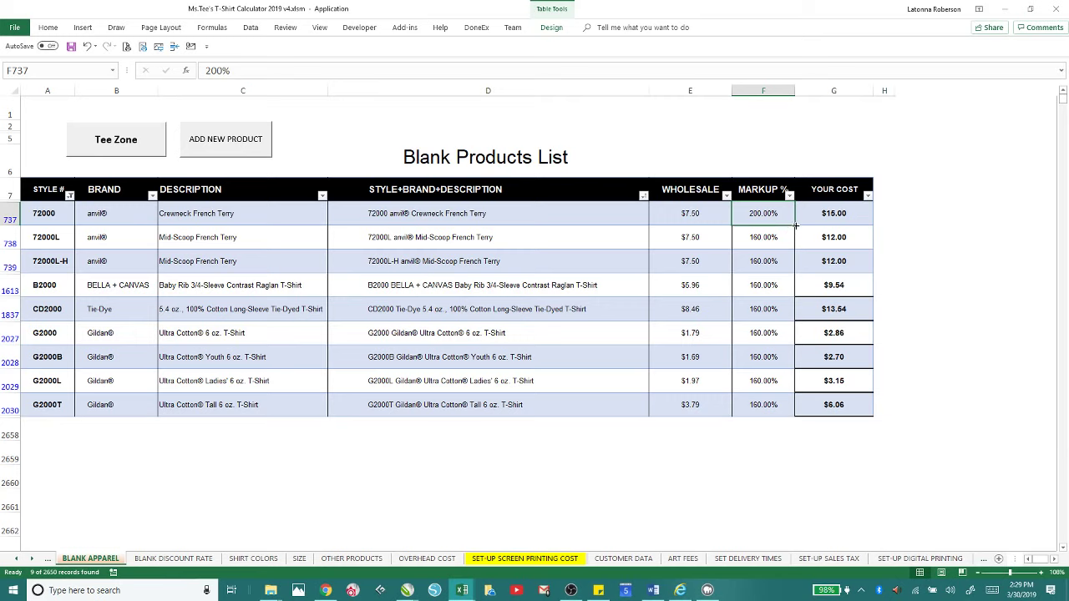
# Step: Fill the 200% markup down to all filtered styles through G2000T and clear the style number filter
pyautogui.moveTo(795, 224); pyautogui.dragTo(767, 409)
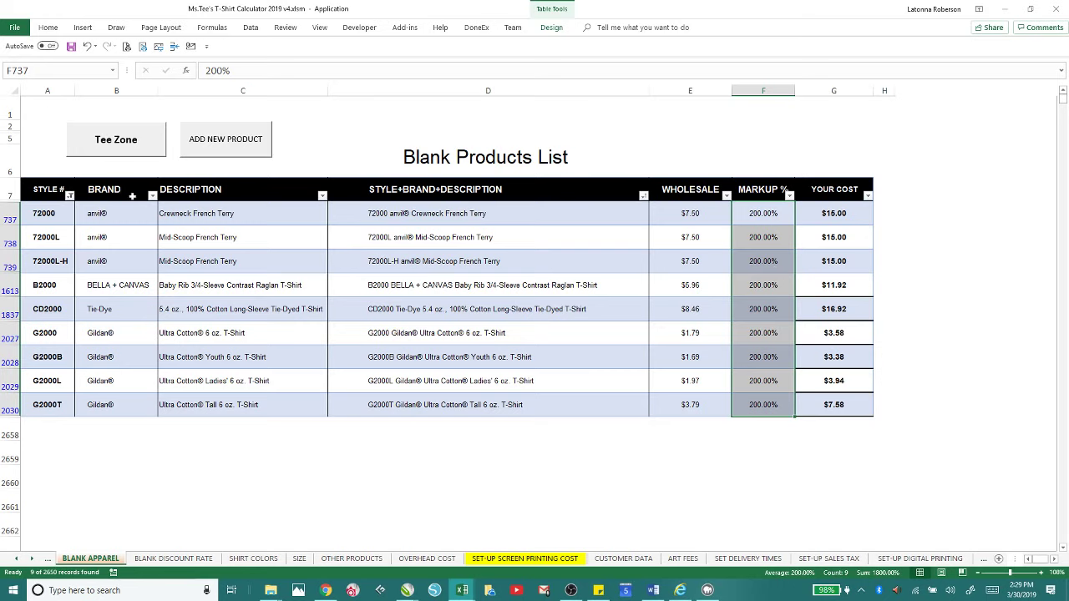
pyautogui.click(70, 197)
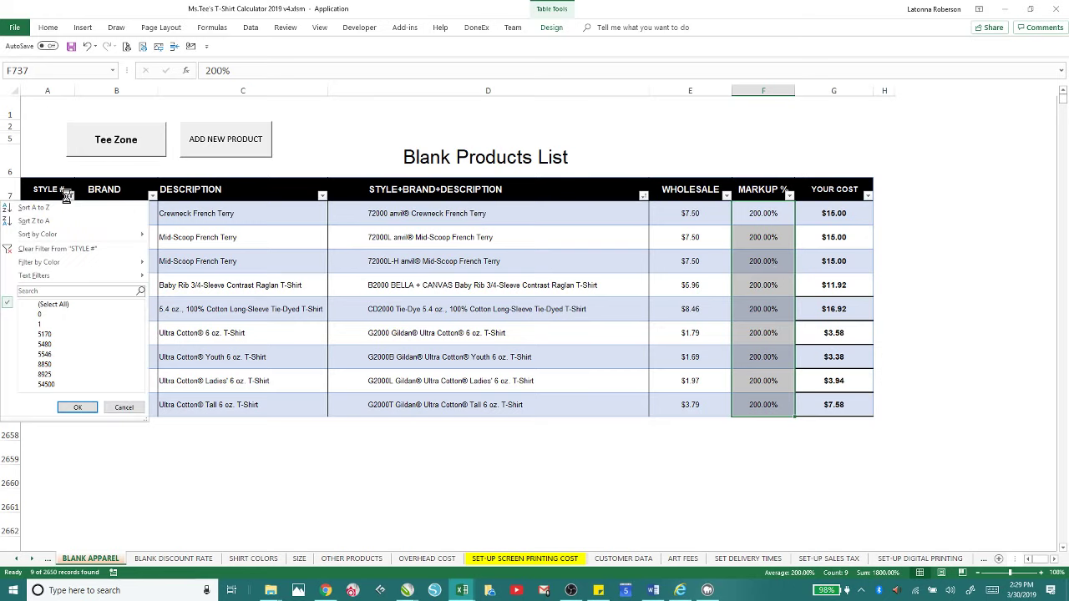
pyautogui.click(41, 245)
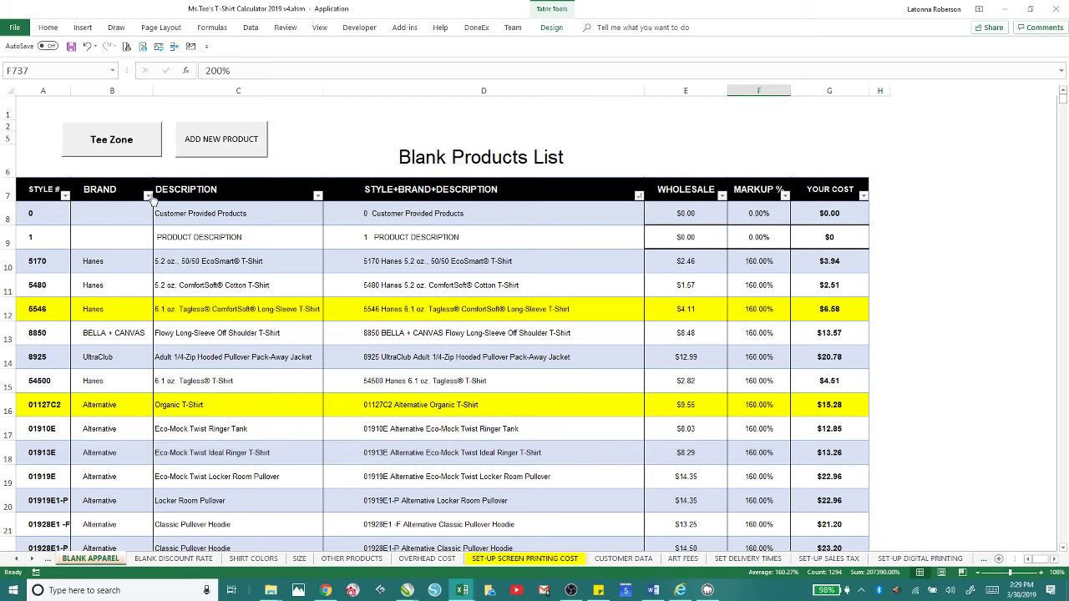
# Step: Filter the blank products list by brand with the search text "next" and review the matching styles
pyautogui.click(147, 195)
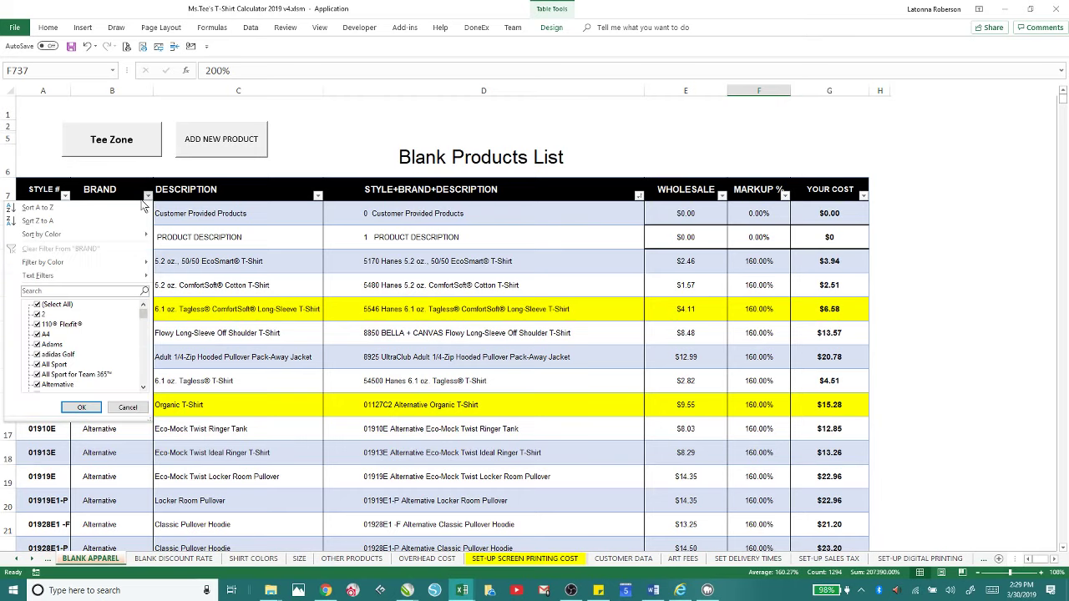
pyautogui.click(29, 290)
pyautogui.write('next')
pyautogui.press('Return')
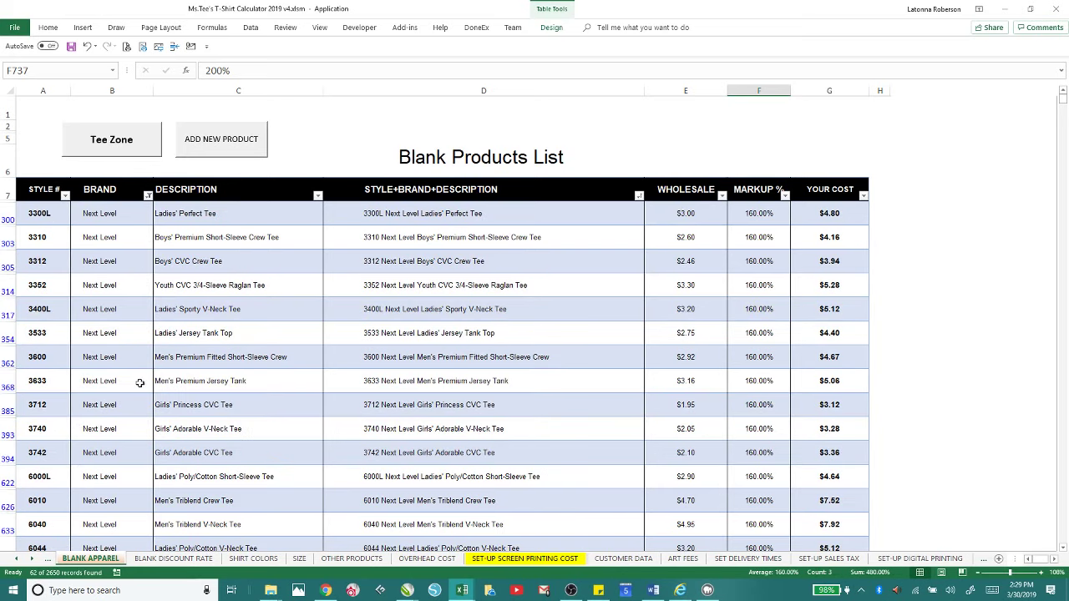
pyautogui.scroll(-2, 483, 415)
pyautogui.scroll(1, 227, 296)
pyautogui.scroll(2, 227, 351)
# Step: Narrow the Next Level products to descriptions matching "boys"
pyautogui.click(318, 197)
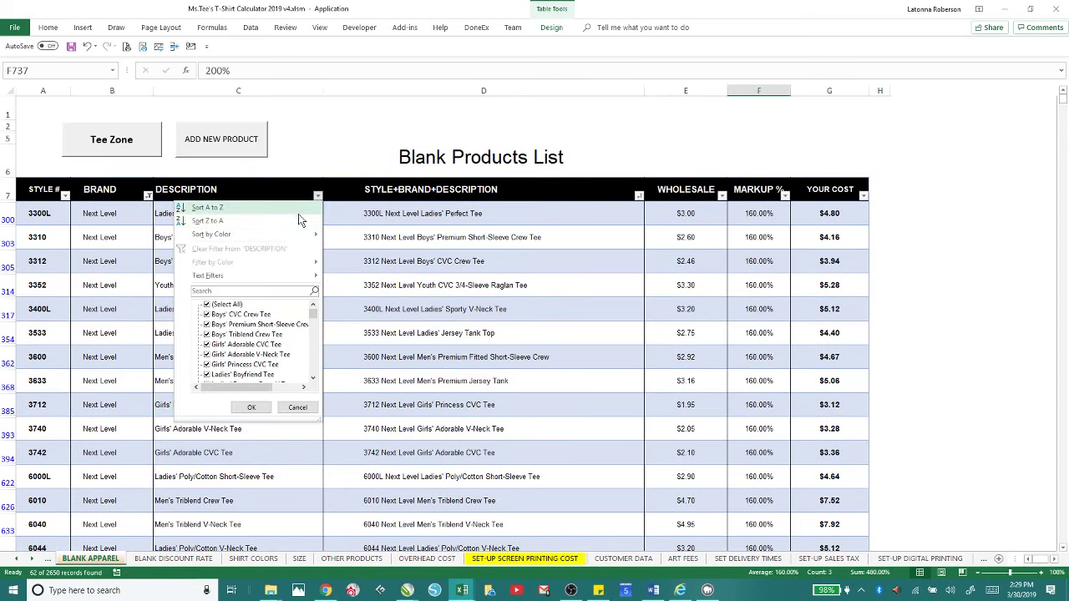
pyautogui.click(207, 292)
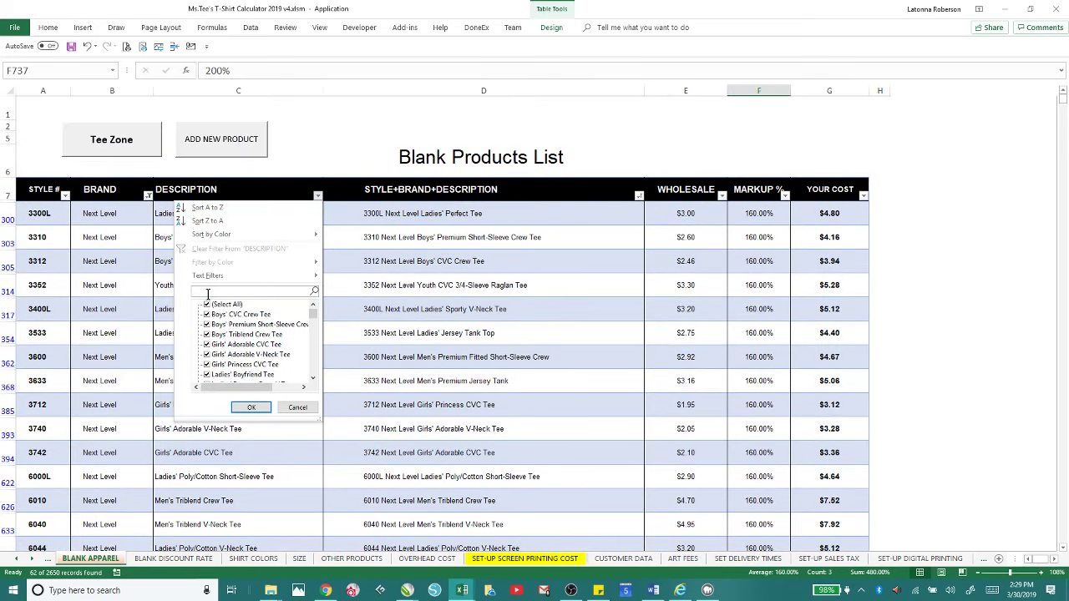
pyautogui.write('boys')
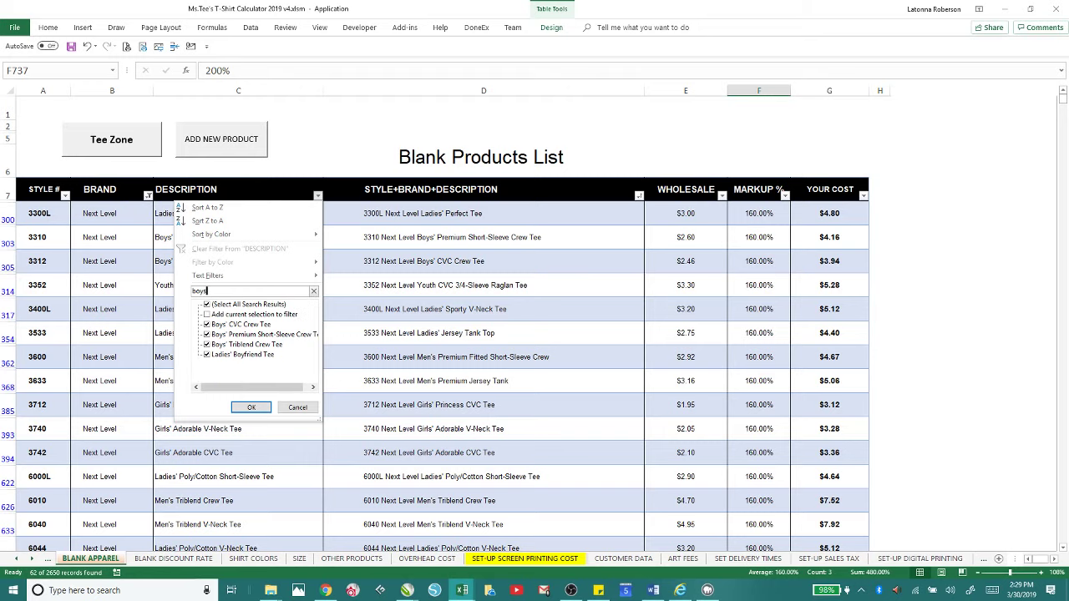
pyautogui.click(251, 407)
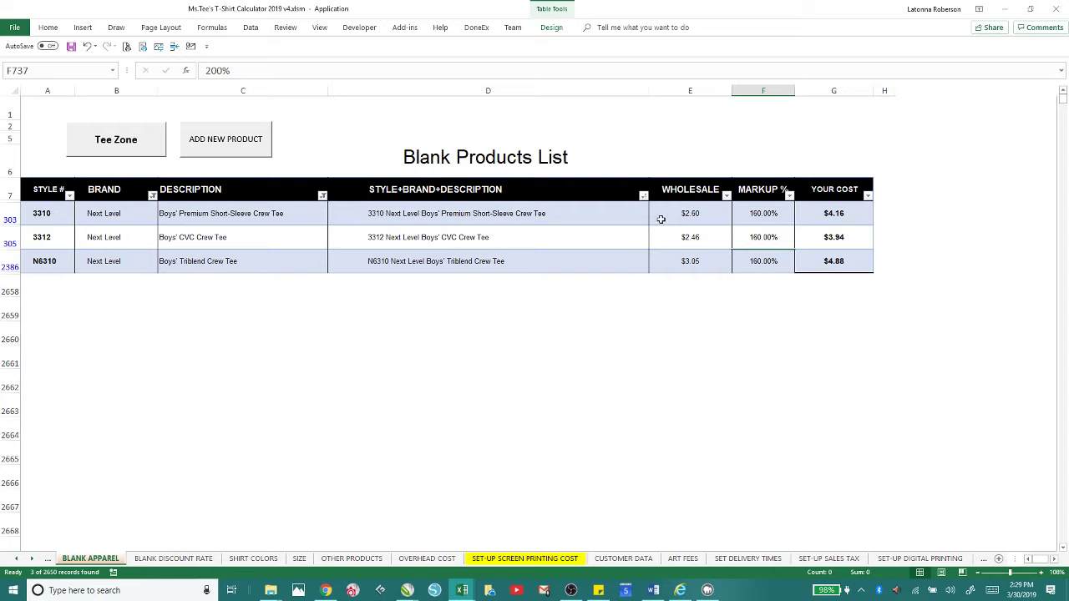
# Step: View the form for adding a new product from the Blank Products List, then close it without entering anything
pyautogui.click(152, 196)
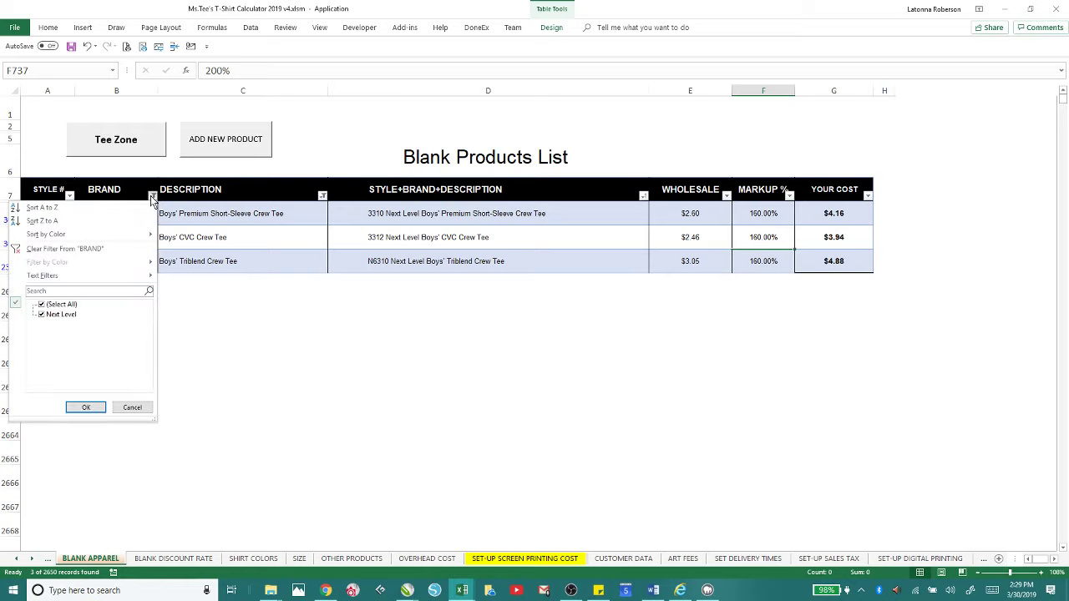
pyautogui.click(211, 144)
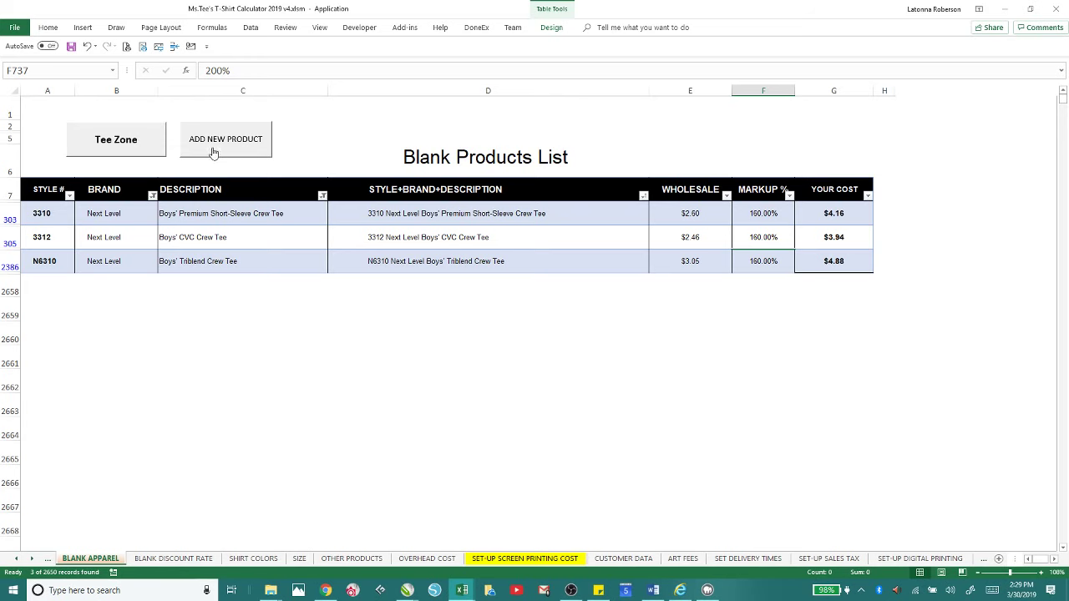
pyautogui.click(214, 152)
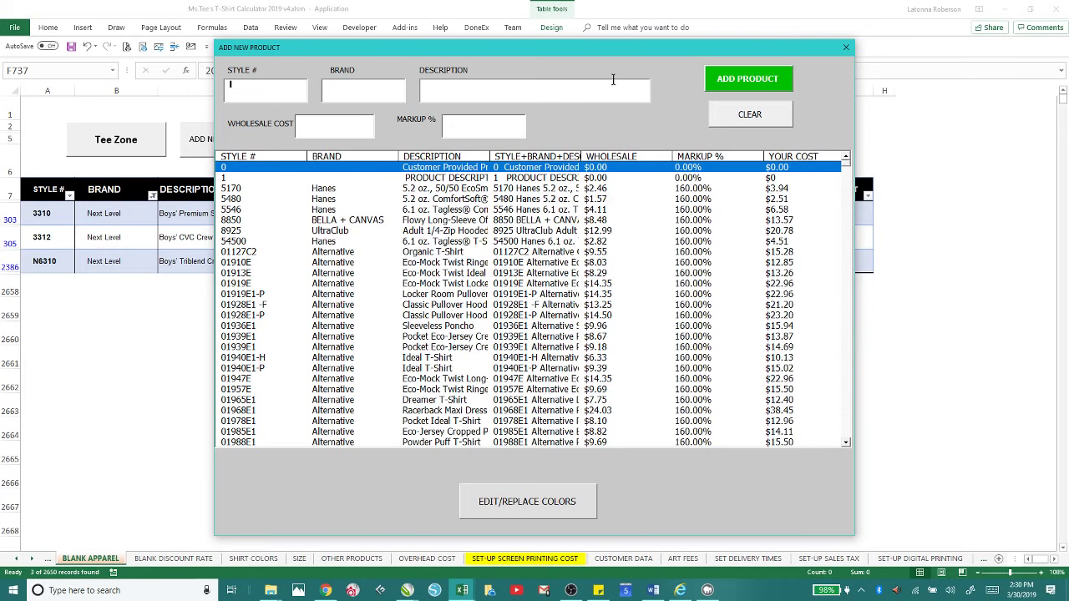
pyautogui.click(847, 47)
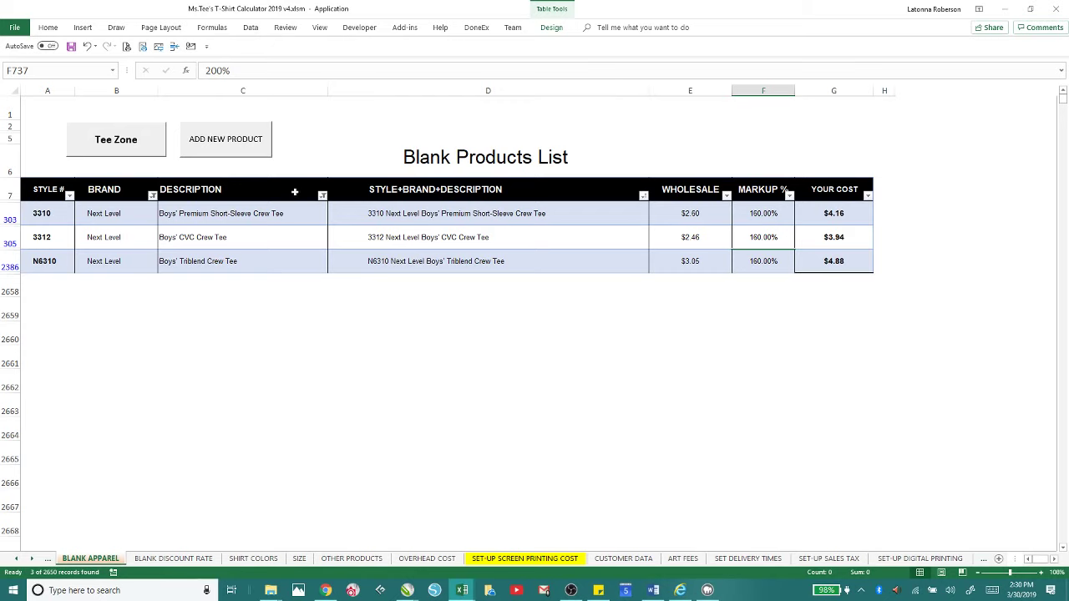
# Step: Go to a new invoice through the Tee Zone, view the product form from its home page, and close that form
pyautogui.click(120, 144)
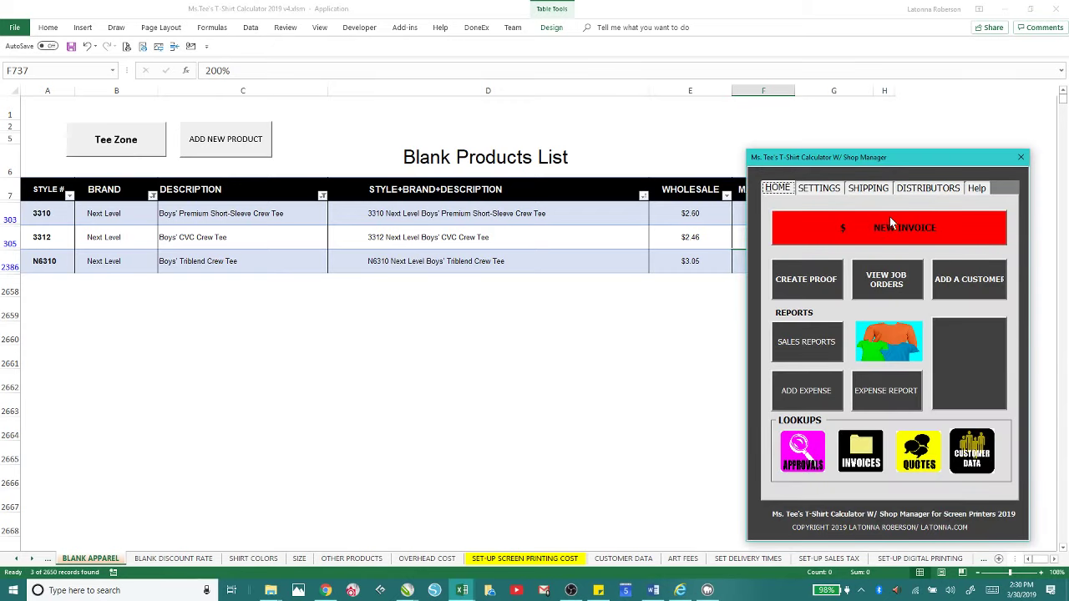
pyautogui.click(890, 224)
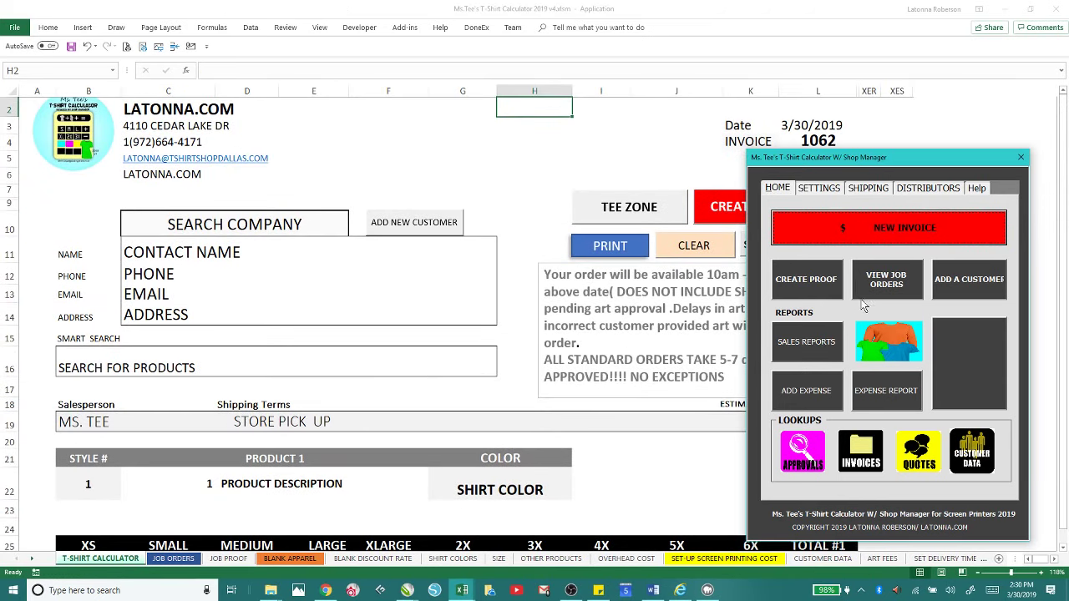
pyautogui.click(886, 349)
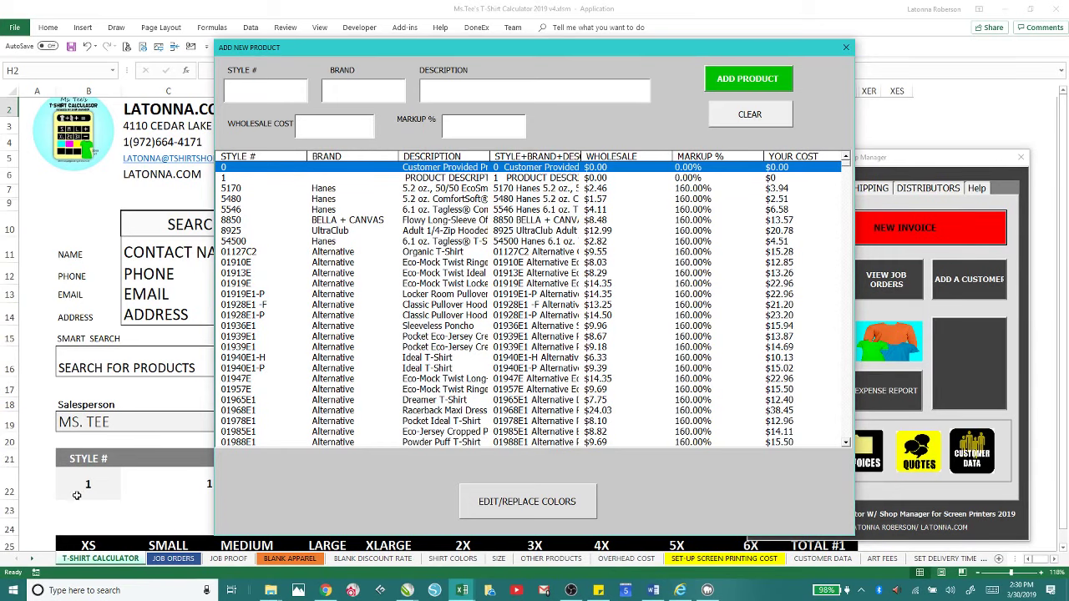
pyautogui.click(846, 46)
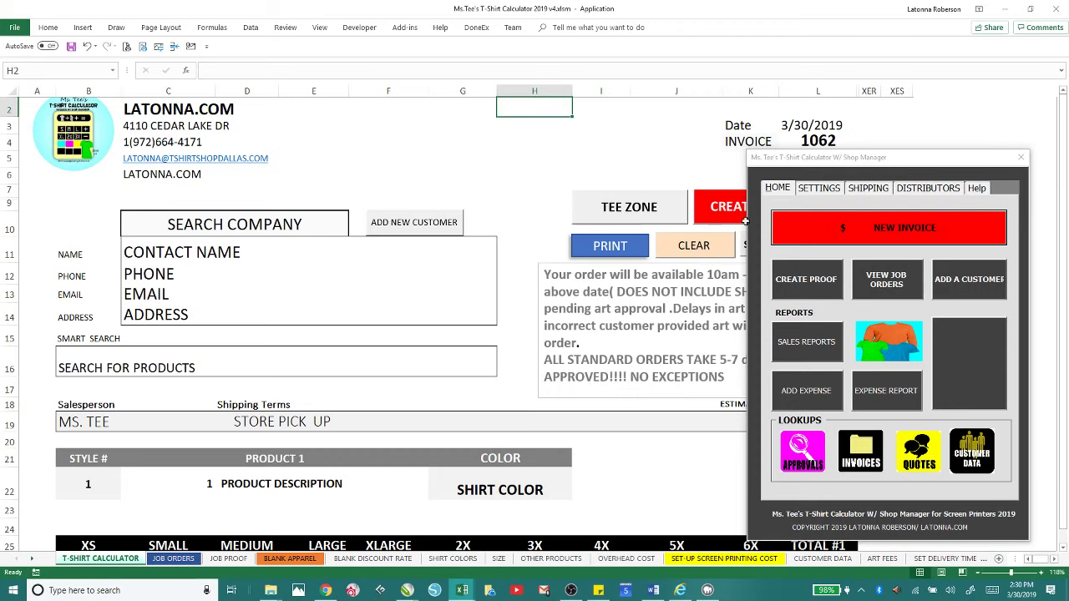
# Step: Return to the Blank Products List through the apparel look-up setting and clear its brand and description filters
pyautogui.click(832, 192)
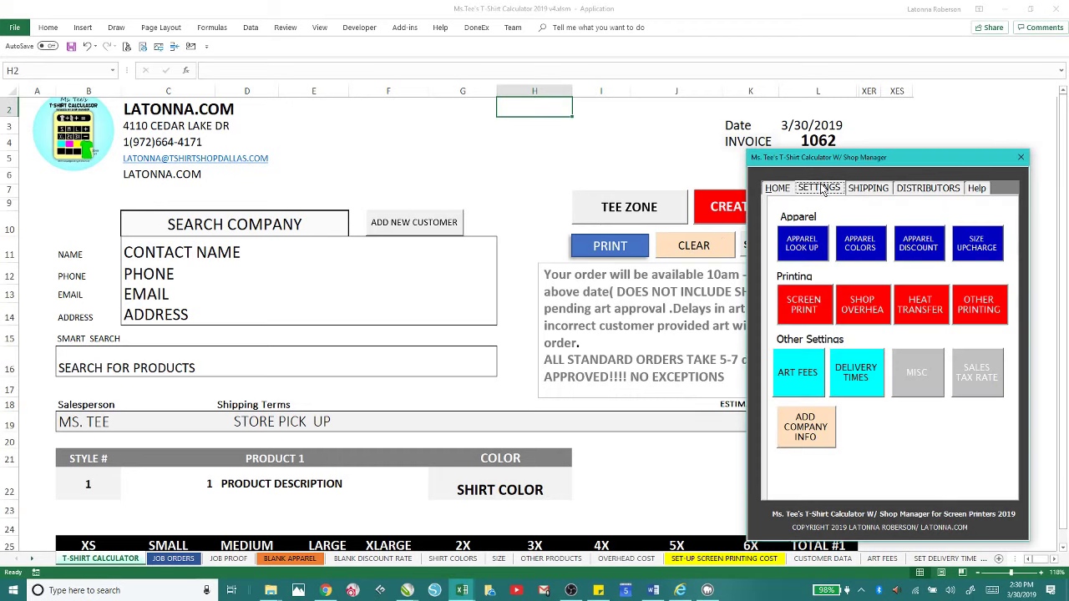
pyautogui.click(802, 244)
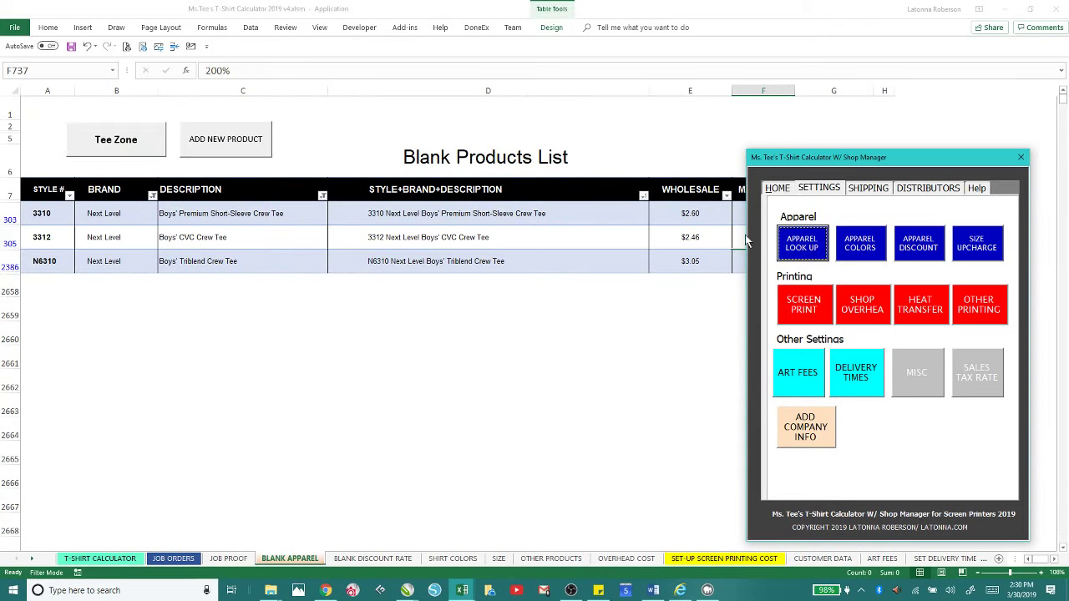
pyautogui.click(152, 197)
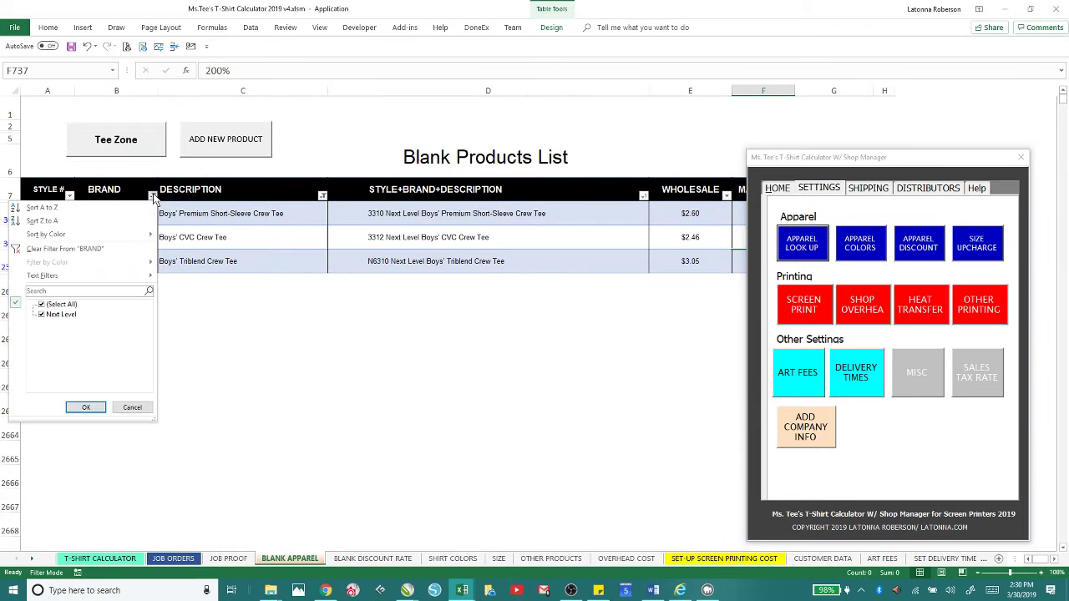
pyautogui.click(80, 248)
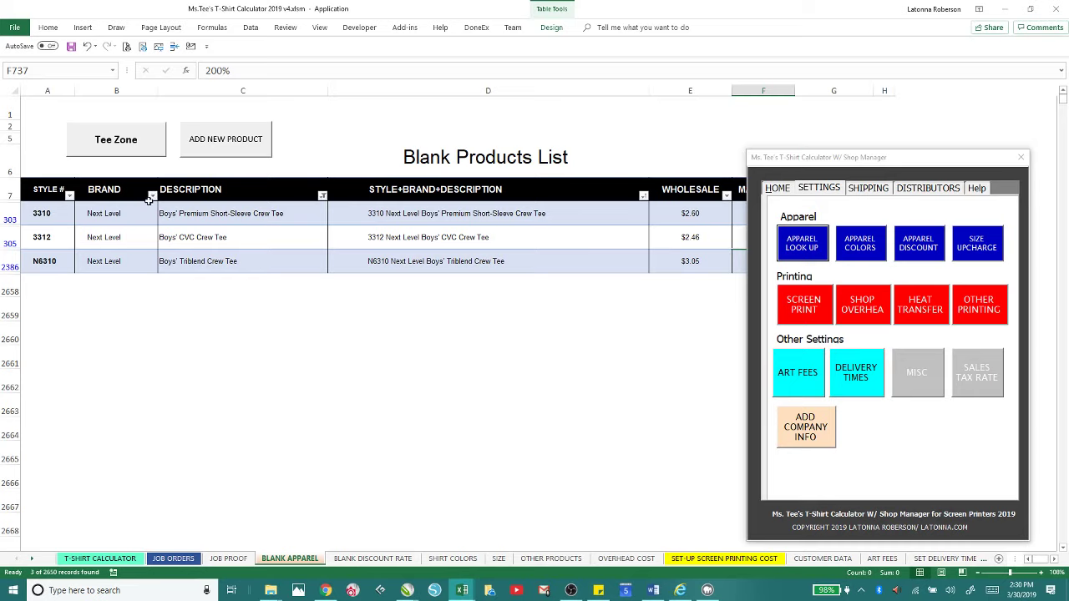
pyautogui.click(323, 195)
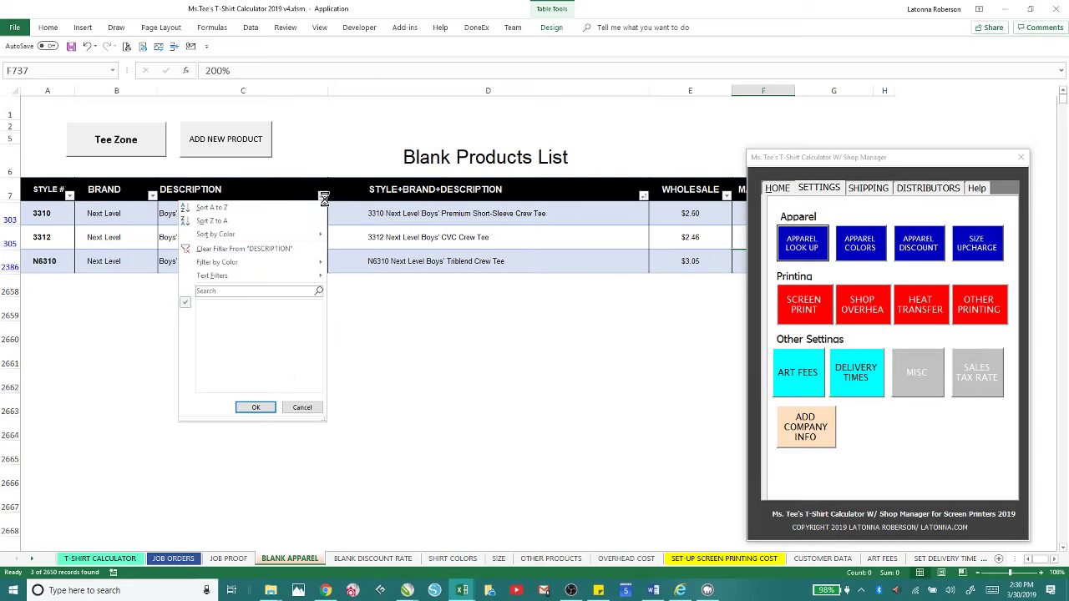
pyautogui.click(209, 248)
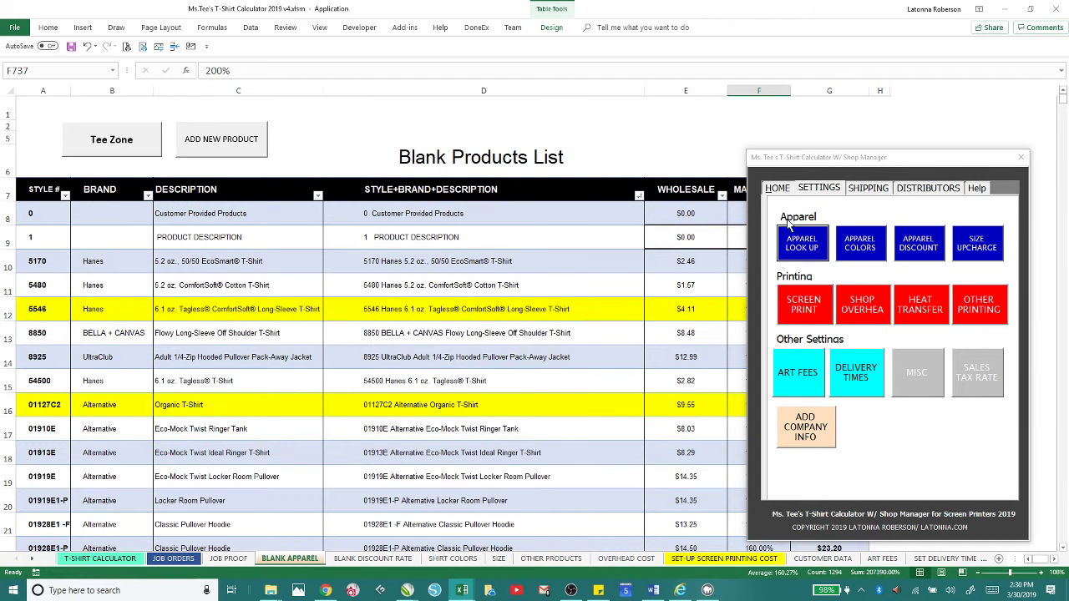
# Step: View the apparel color upcharges and the apparel discount rate sheet, then close the colors form
pyautogui.click(858, 249)
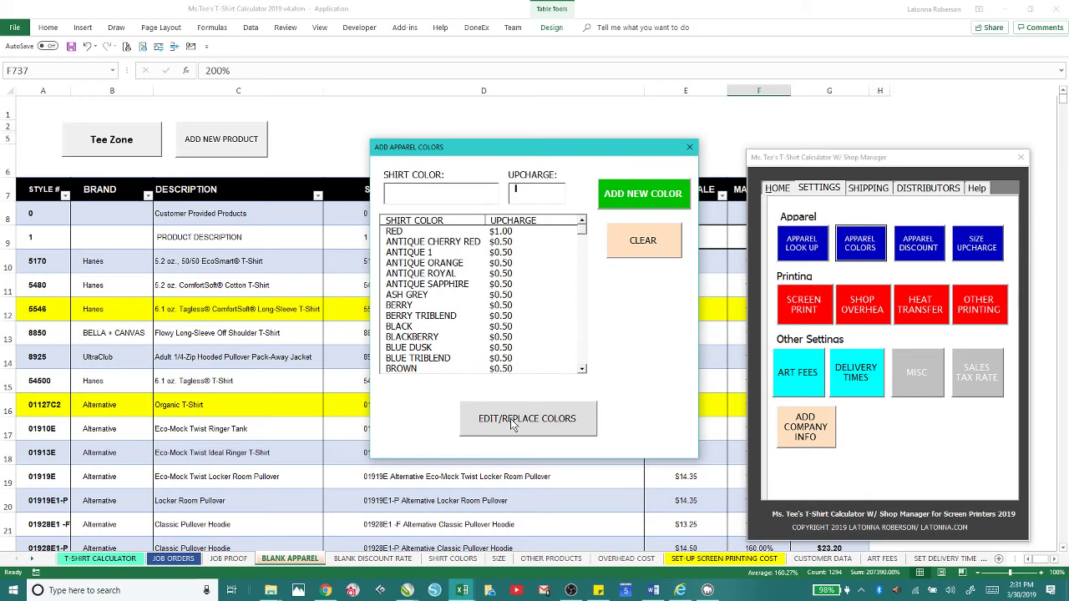
pyautogui.click(902, 244)
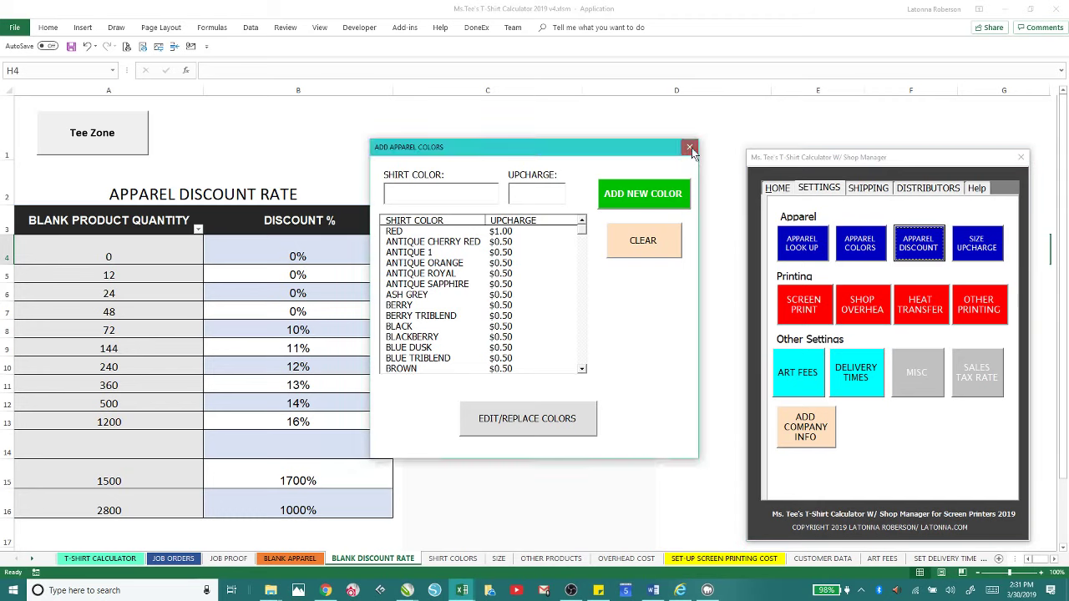
pyautogui.click(690, 148)
# Step: Bring up the extended-size upcharge sheet for editing from the size upcharge form, and close the form
pyautogui.click(974, 252)
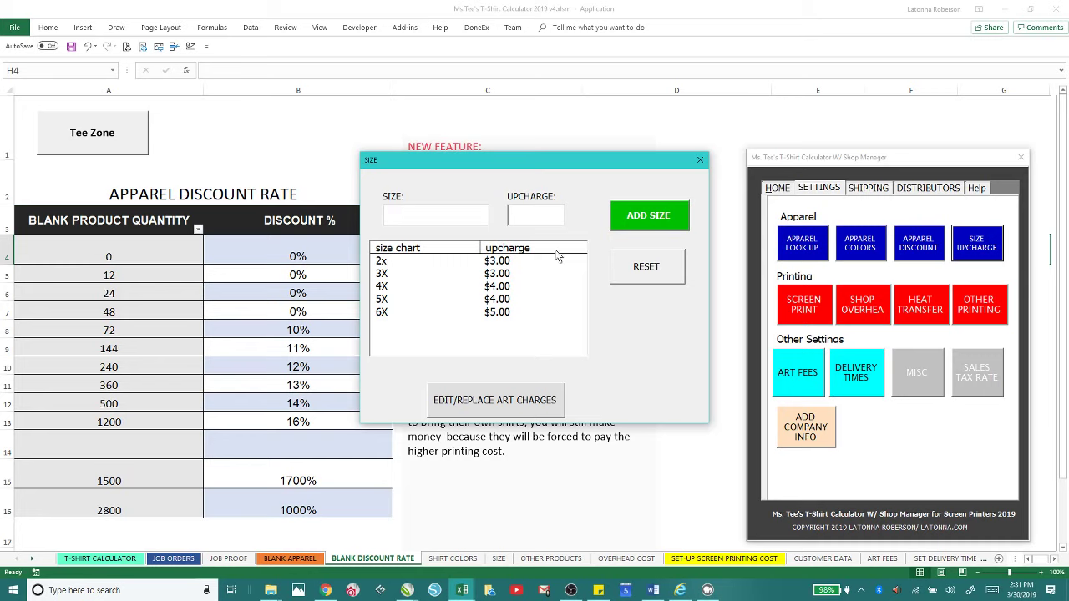
pyautogui.click(501, 398)
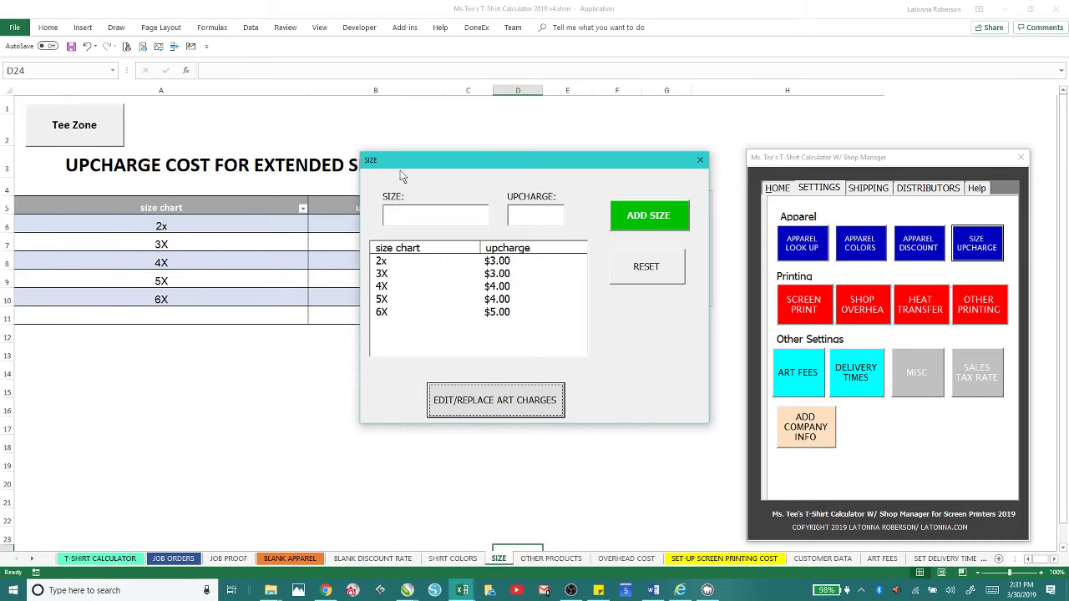
pyautogui.moveTo(478, 167); pyautogui.dragTo(710, 174)
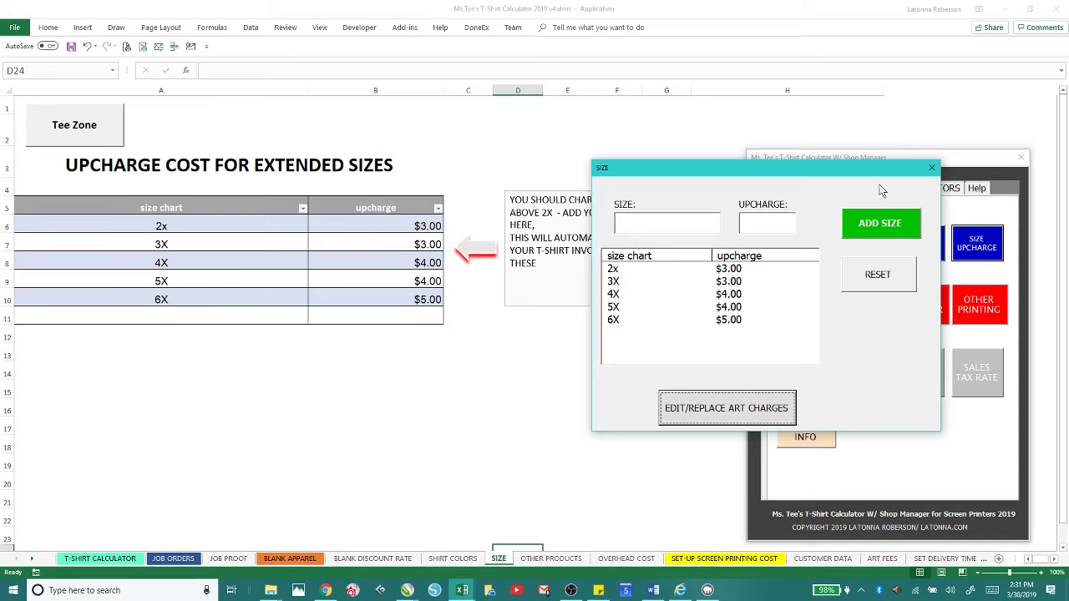
pyautogui.click(932, 167)
# Step: Set the 3X size upcharge to $1.00
pyautogui.click(410, 243)
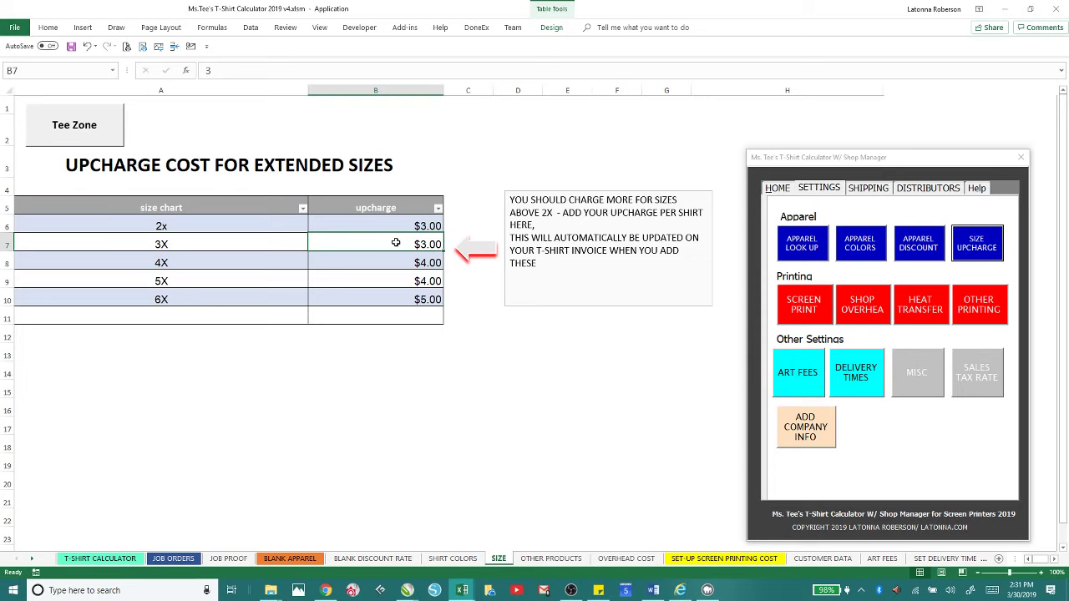
pyautogui.write('1')
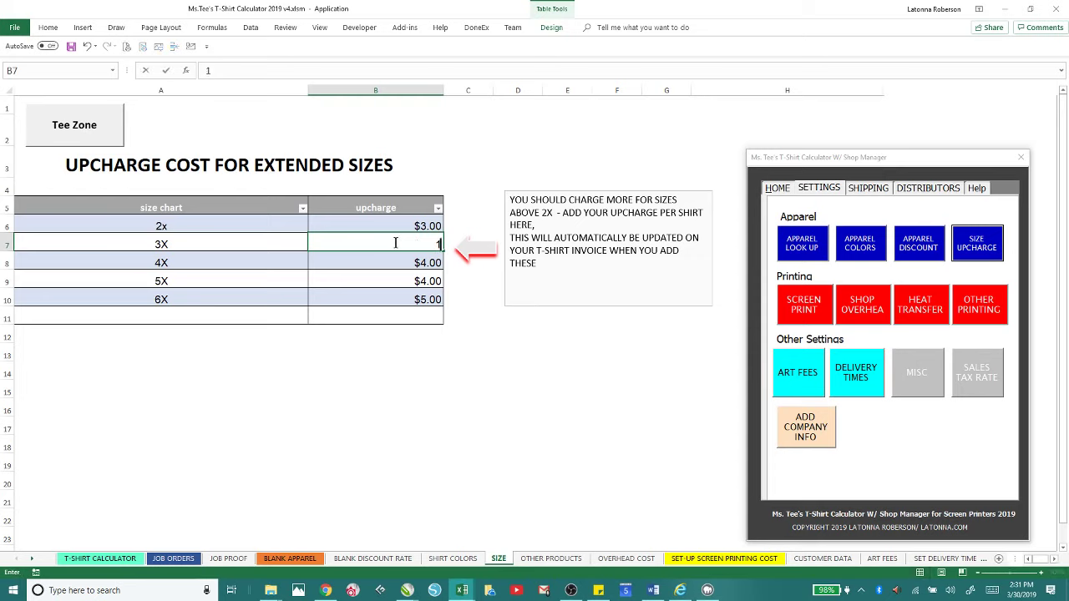
pyautogui.write('.00')
pyautogui.press('Tab')
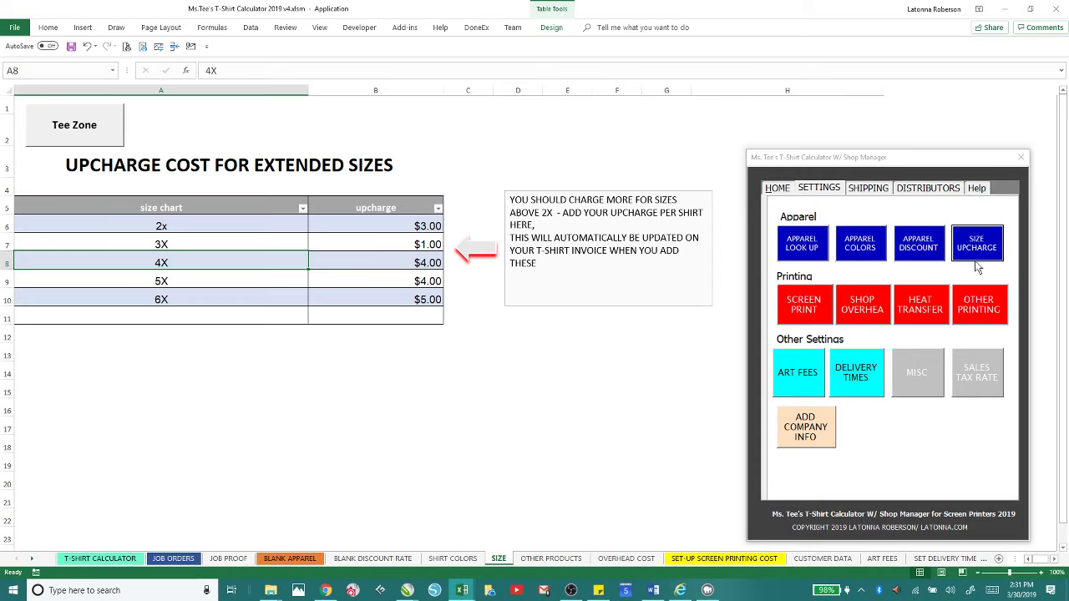
# Step: Examine the screen printing cost setup and the shop overhead cost sheet, closing the shop manager window for a clear view
pyautogui.click(792, 304)
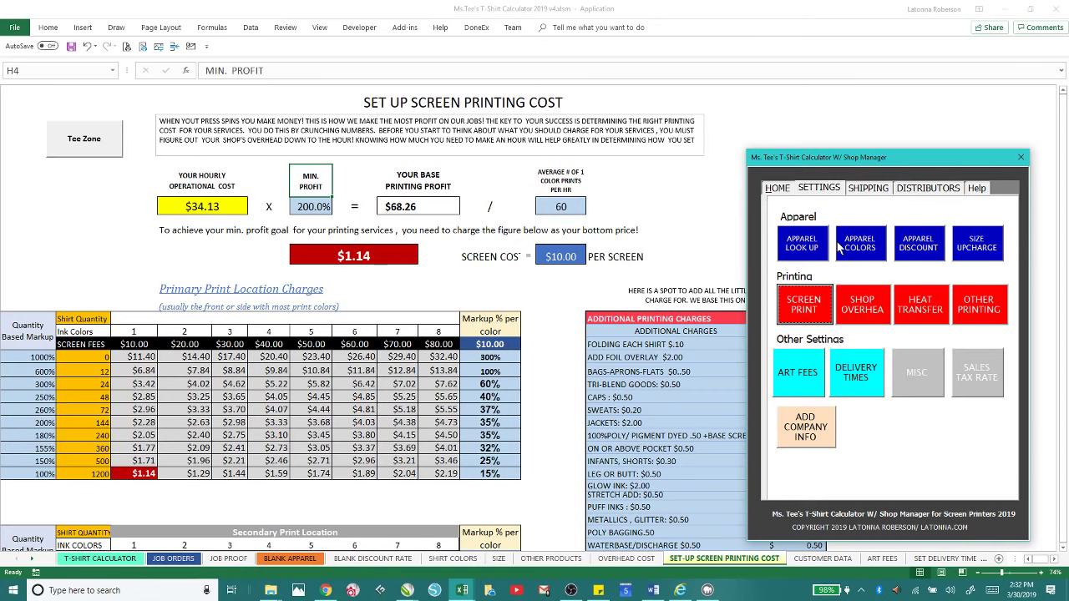
pyautogui.click(860, 302)
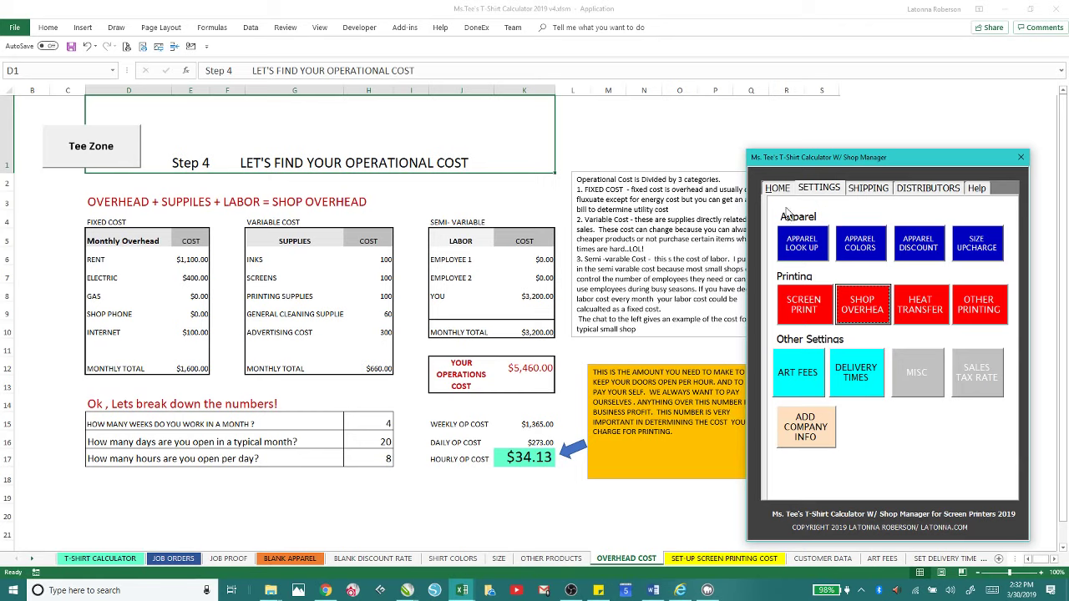
pyautogui.click(1021, 159)
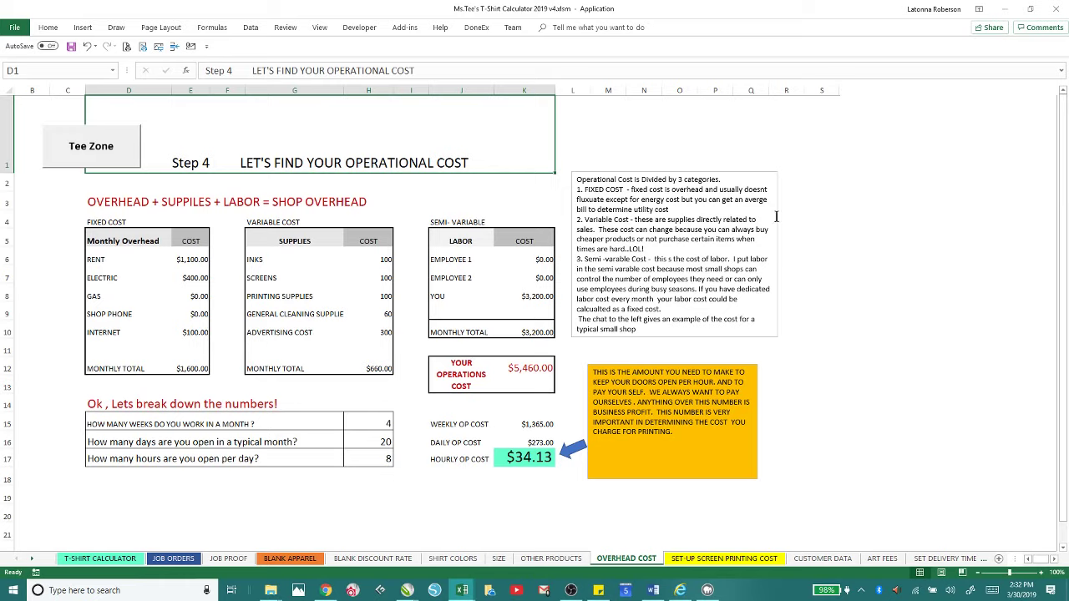
pyautogui.keyDown('ctrl'); pyautogui.scroll(2, 799, 229); pyautogui.keyUp('ctrl')
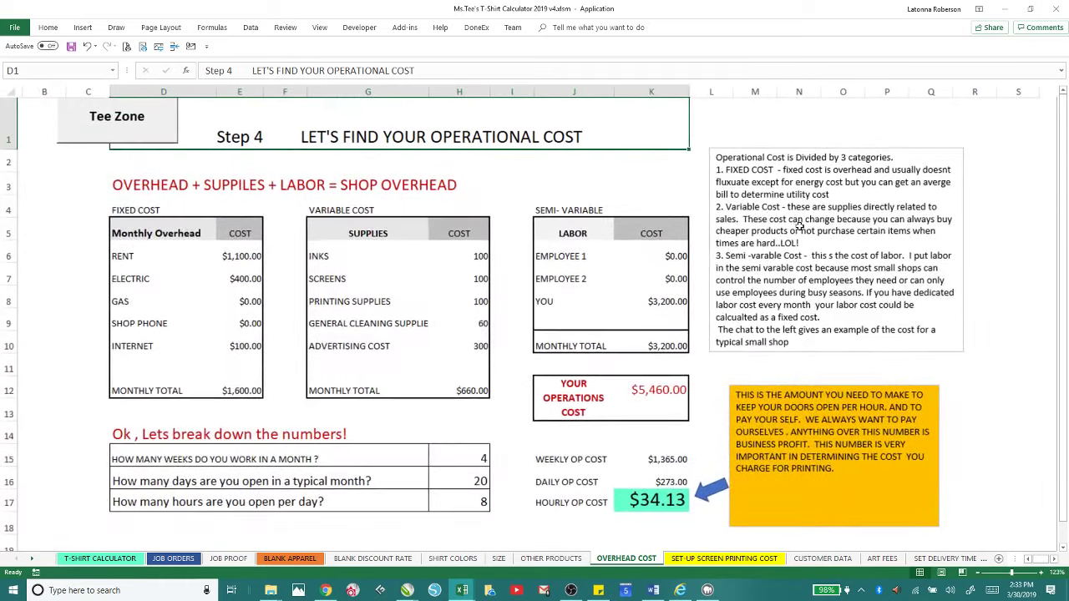
# Step: Examine the fixed, variable and labor costs and the operating cost breakdown on the overhead sheet, briefly opening the shop manager window
pyautogui.keyDown('ctrl'); pyautogui.scroll(1, 798, 226); pyautogui.keyUp('ctrl')
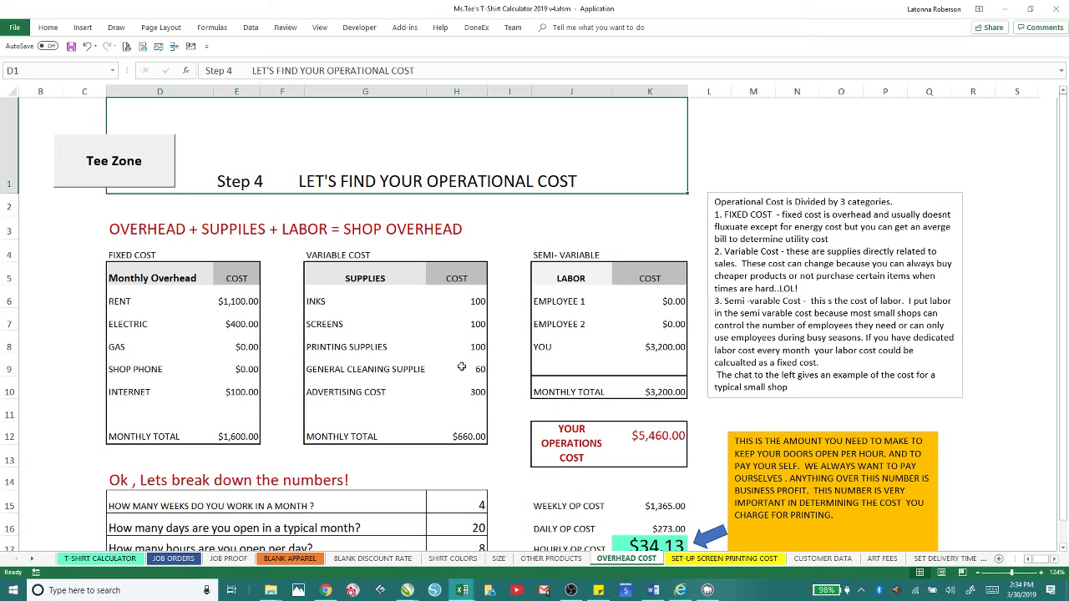
pyautogui.click(1063, 551)
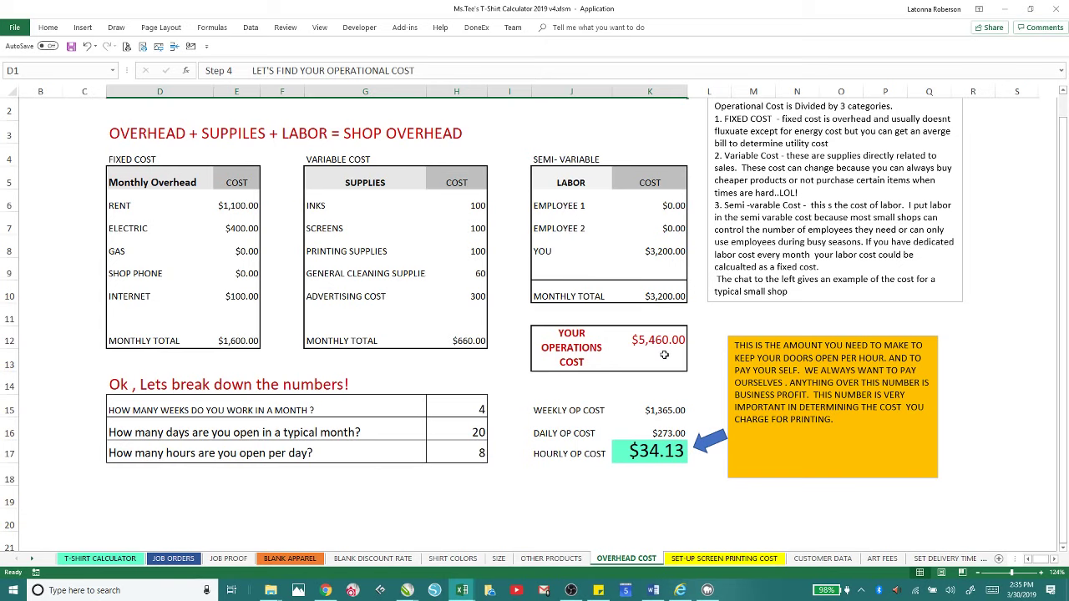
pyautogui.scroll(1, 665, 355)
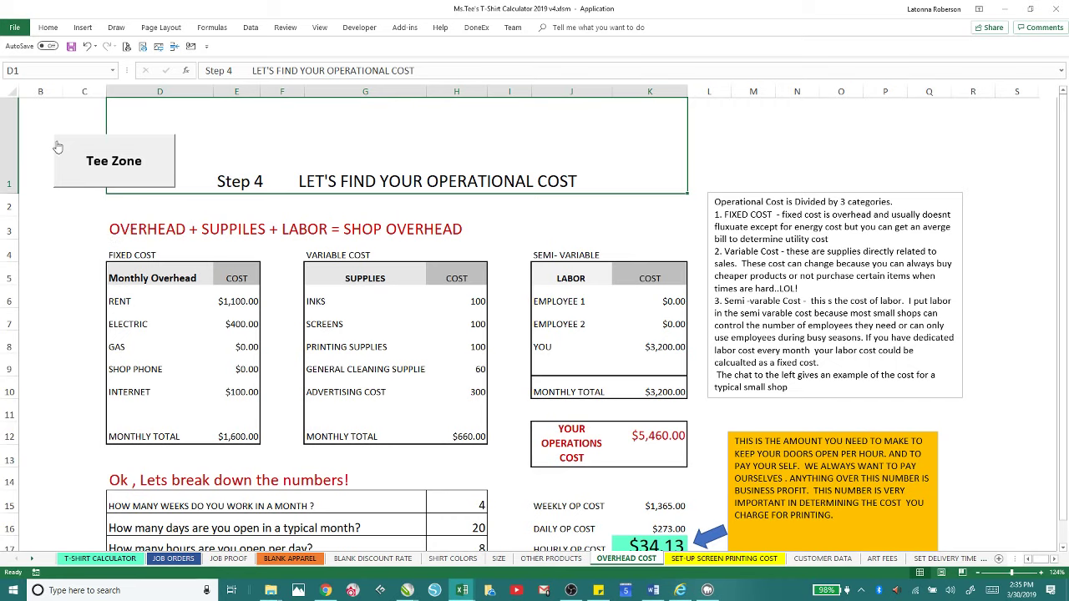
pyautogui.click(105, 176)
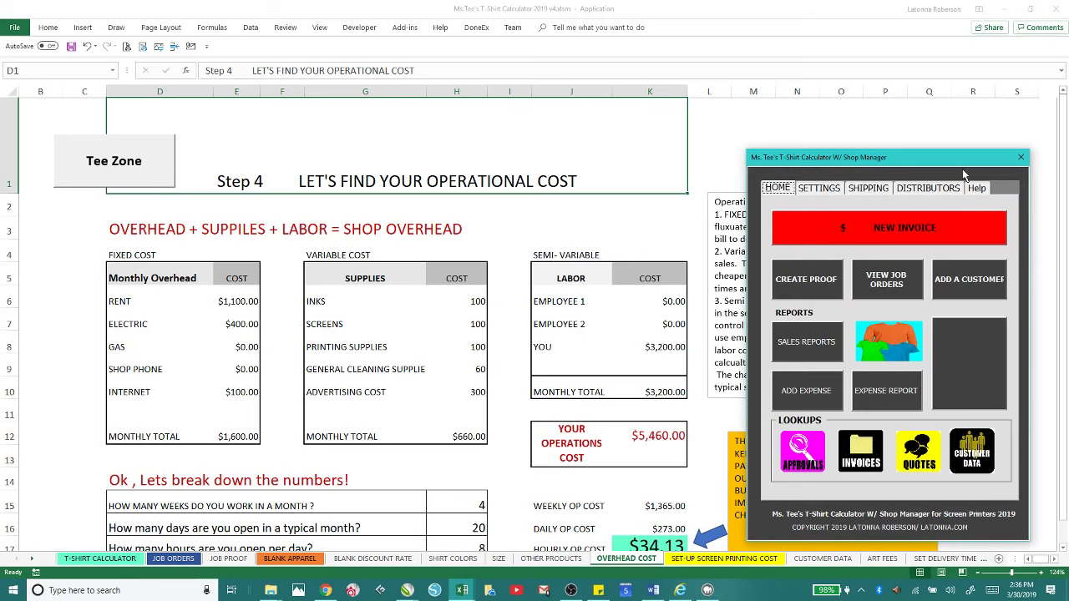
pyautogui.click(1022, 158)
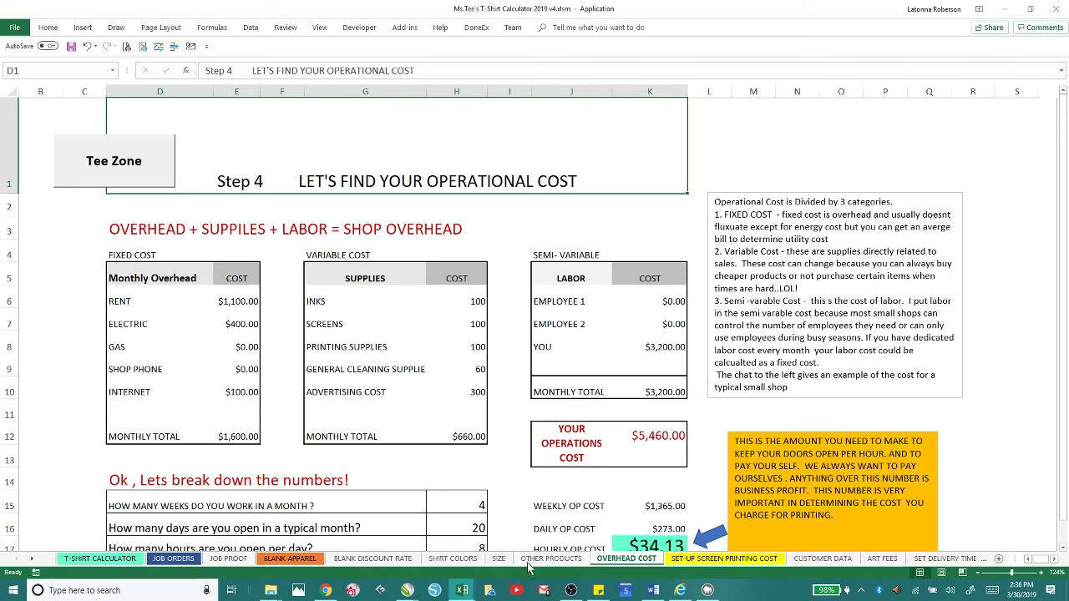
# Step: Examine the screen printing cost sheet's base price calculation and primary print location charges, including the 1200-shirt bottom price and screen fee cells
pyautogui.click(723, 558)
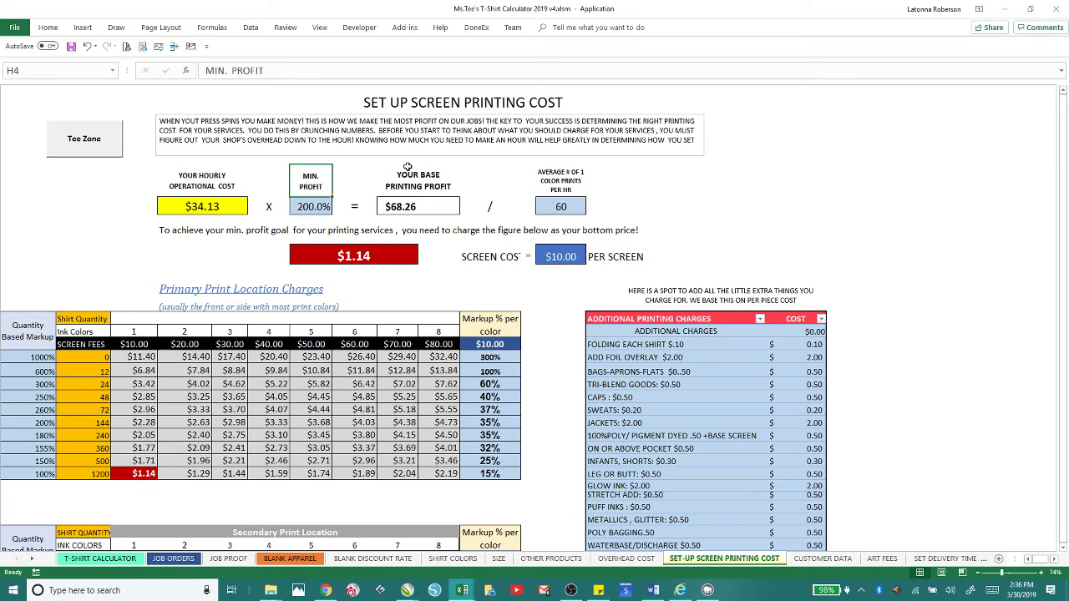
pyautogui.scroll(3, 380, 183)
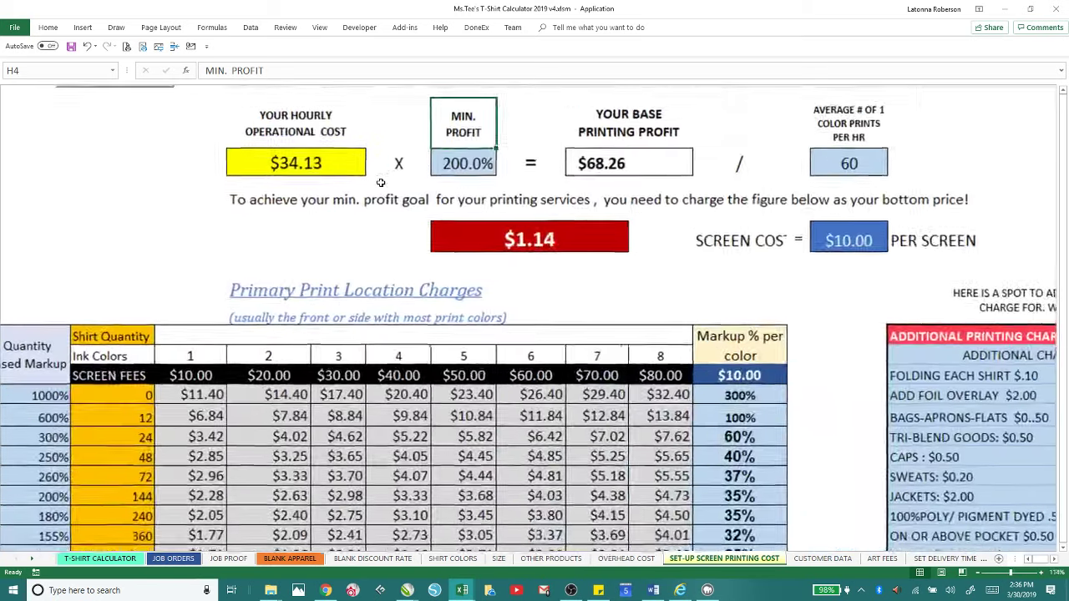
pyautogui.scroll(-4, 380, 183)
pyautogui.scroll(1, 380, 183)
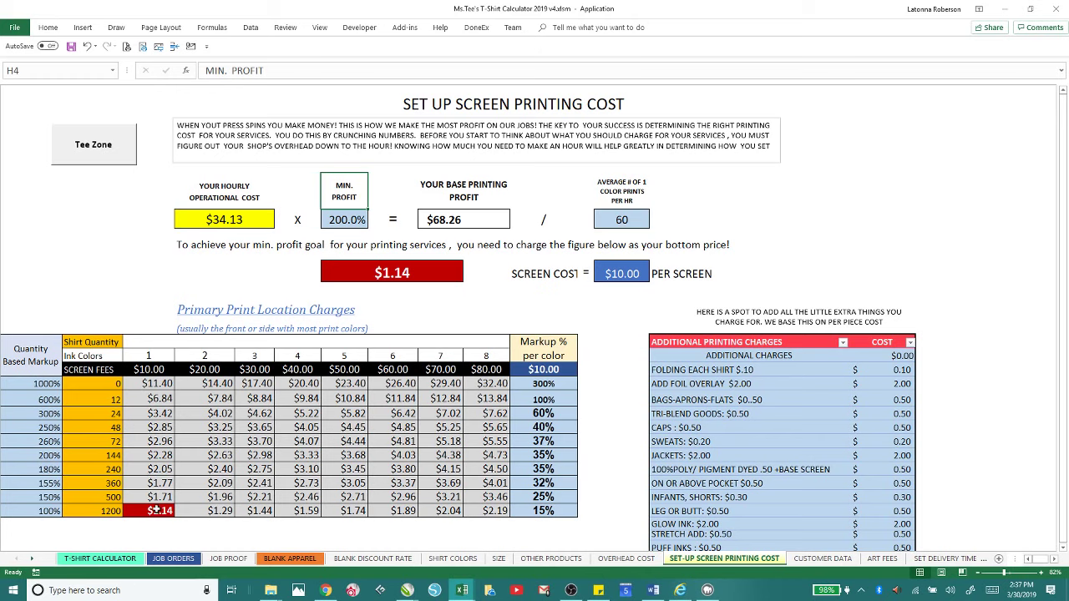
pyautogui.click(151, 511)
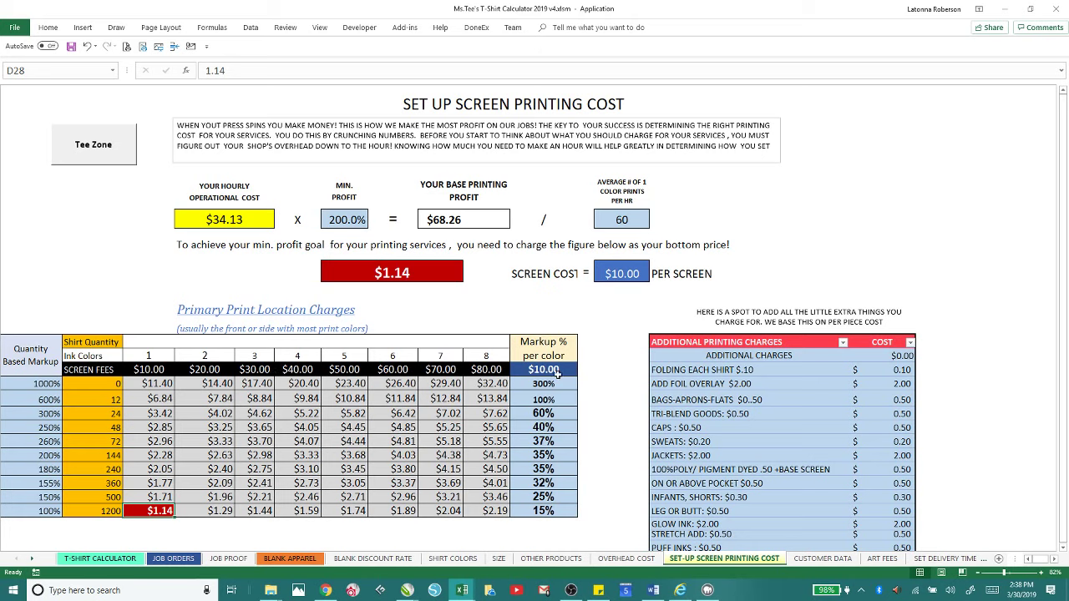
pyautogui.click(539, 369)
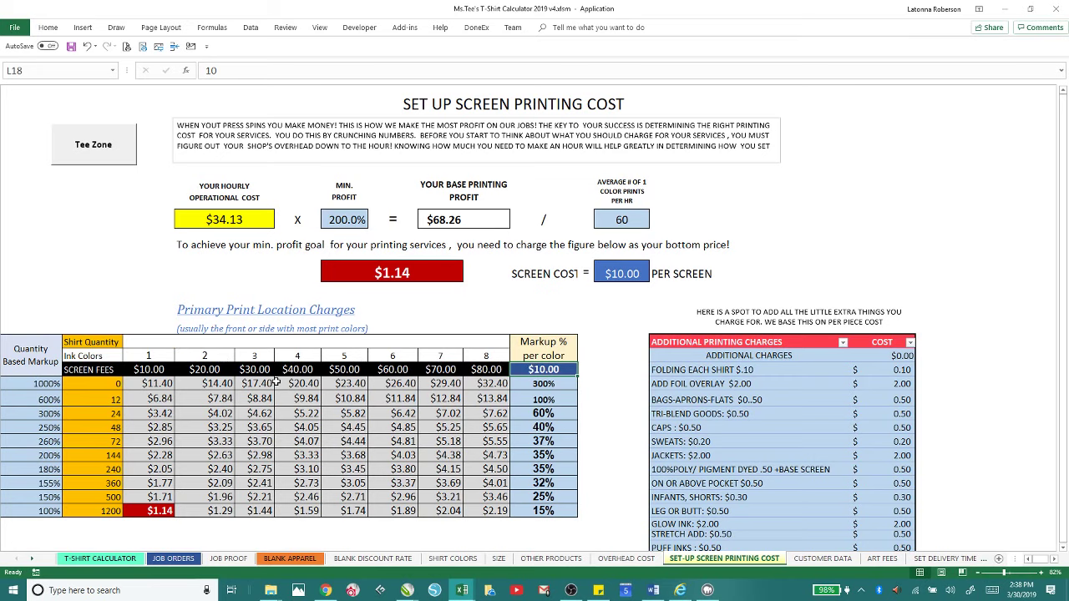
pyautogui.keyDown('ctrl'); pyautogui.scroll(2, 276, 381); pyautogui.keyUp('ctrl')
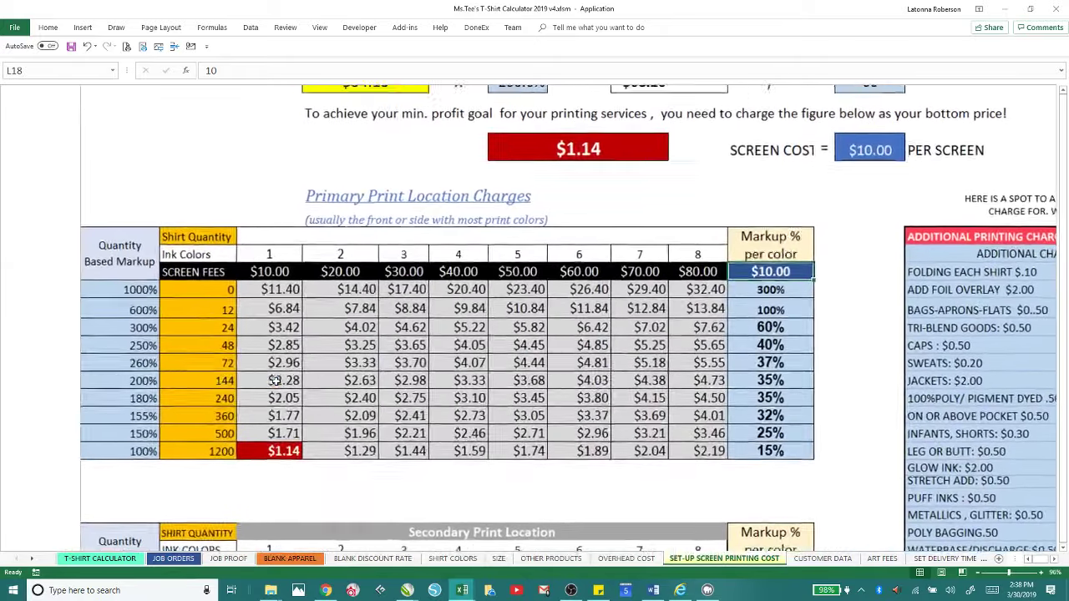
pyautogui.keyDown('ctrl'); pyautogui.scroll(1, 276, 382); pyautogui.keyUp('ctrl')
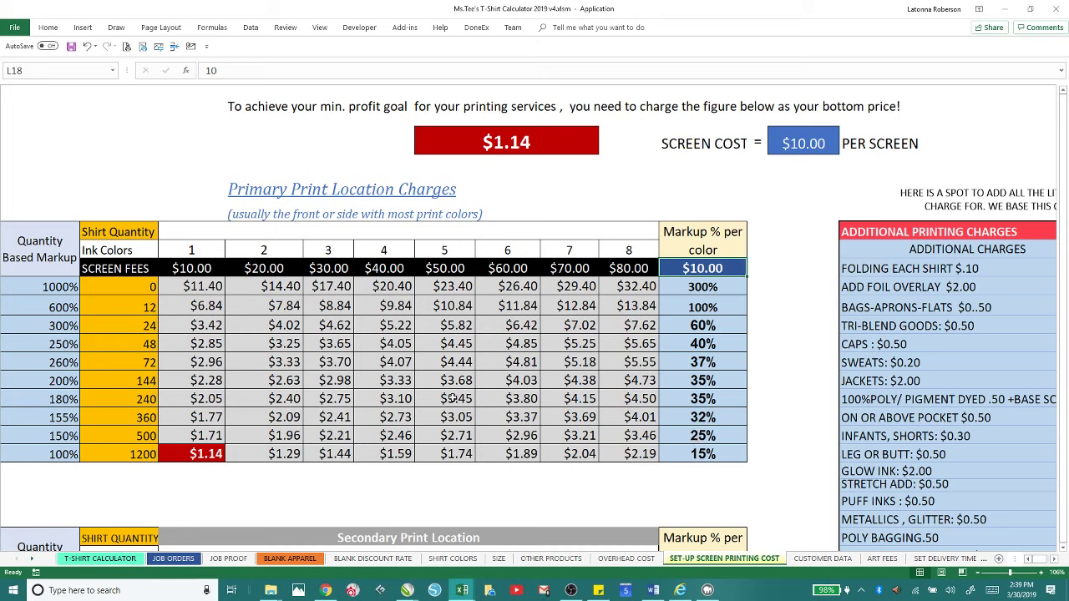
# Step: In the primary print location charges, set the 12-shirt row's quantity-based markup to 300% and its markup per color to 50%
pyautogui.click(48, 307)
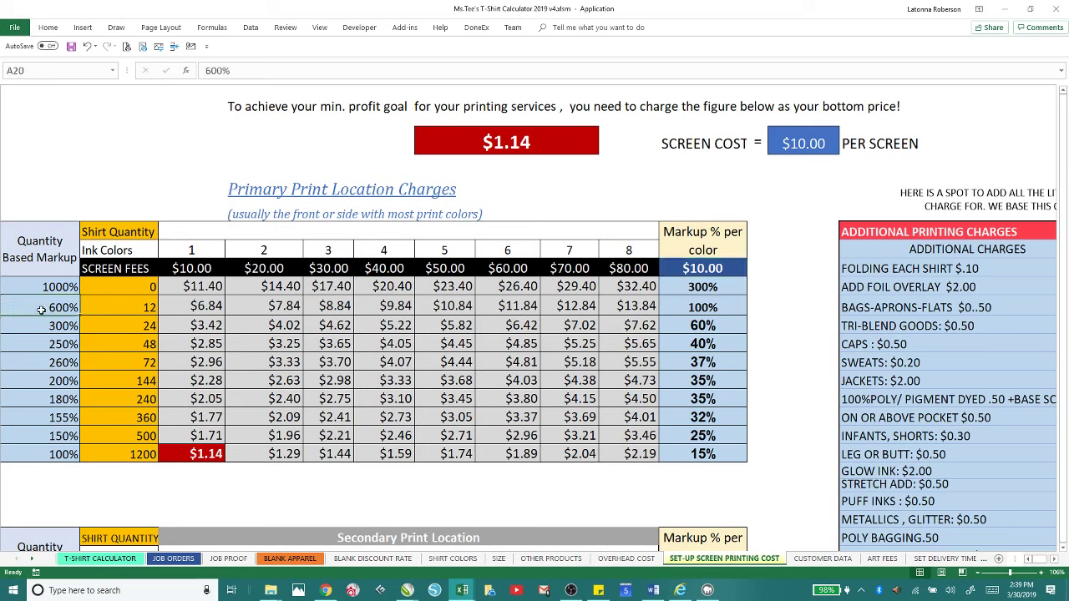
pyautogui.write('300')
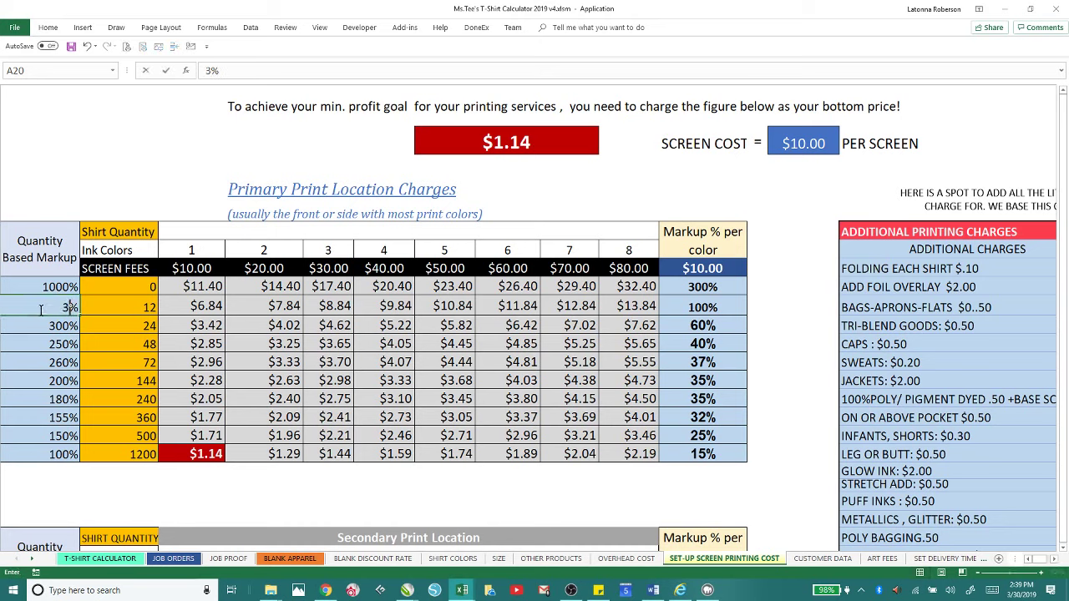
pyautogui.press('Tab')
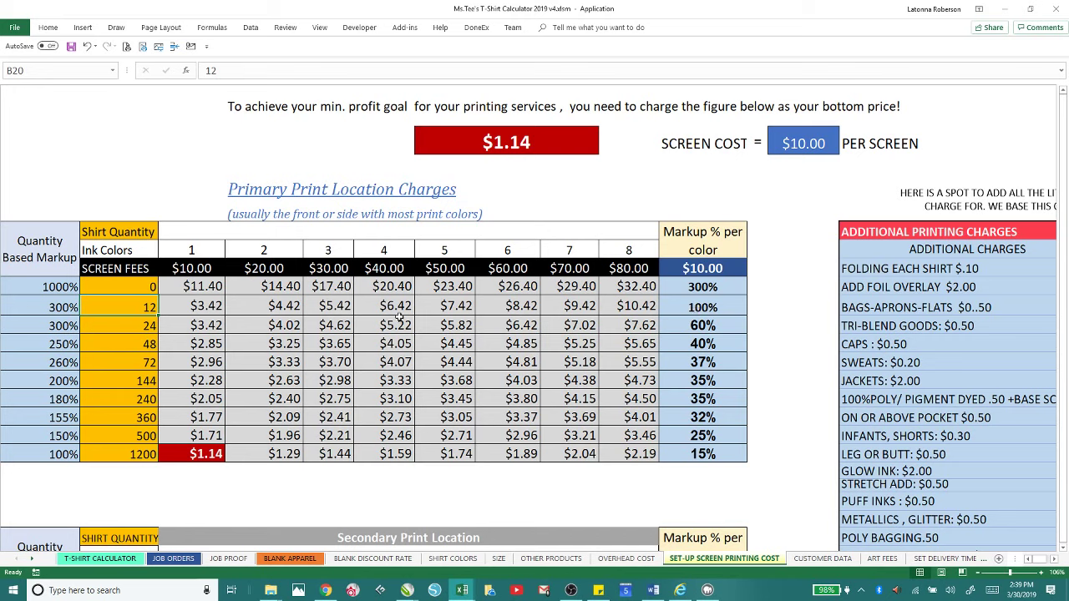
pyautogui.click(699, 309)
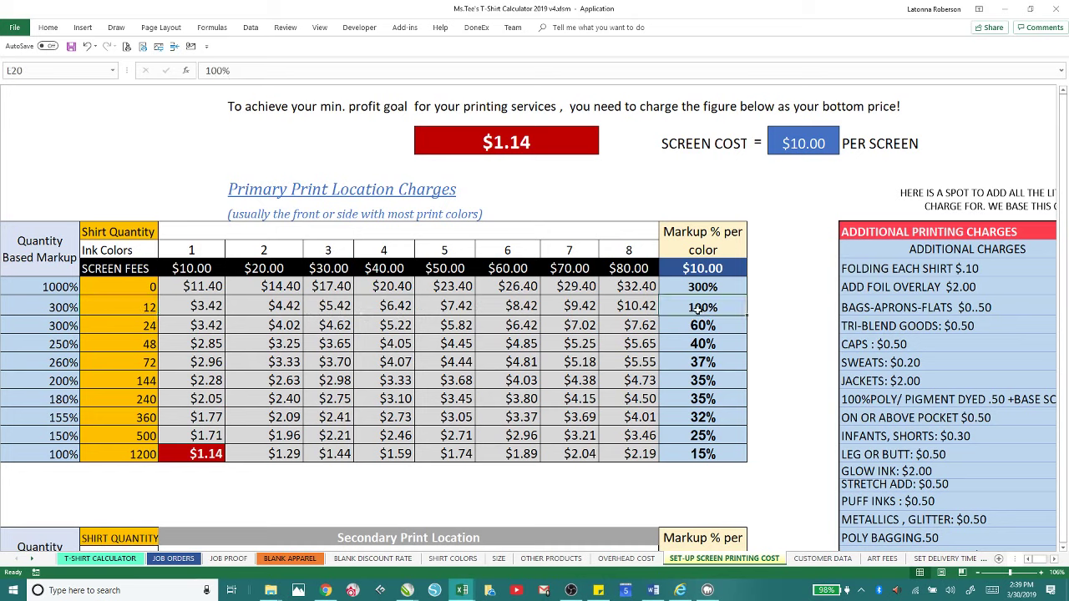
pyautogui.write('50')
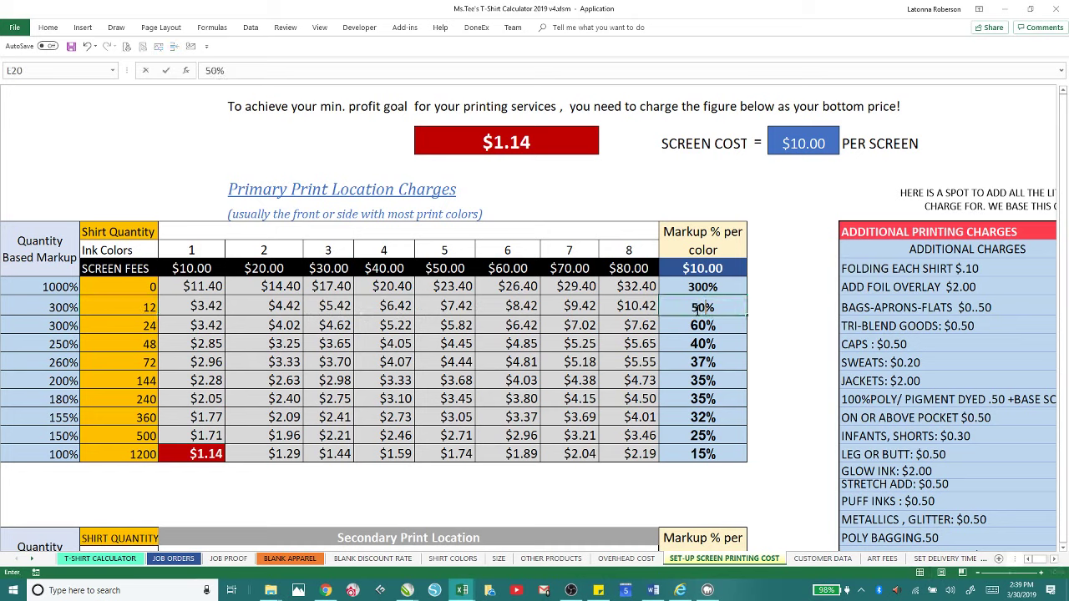
pyautogui.press('Tab')
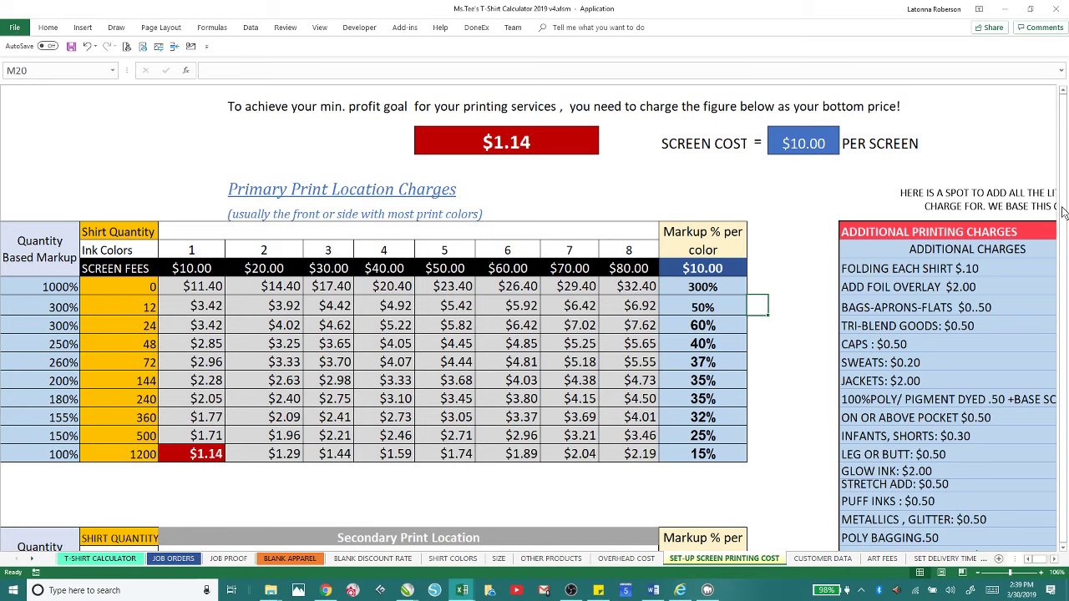
# Step: Review the secondary print location and the sleeves and odd print location charge tables below the primary one
pyautogui.moveTo(1067, 191); pyautogui.dragTo(1065, 244)
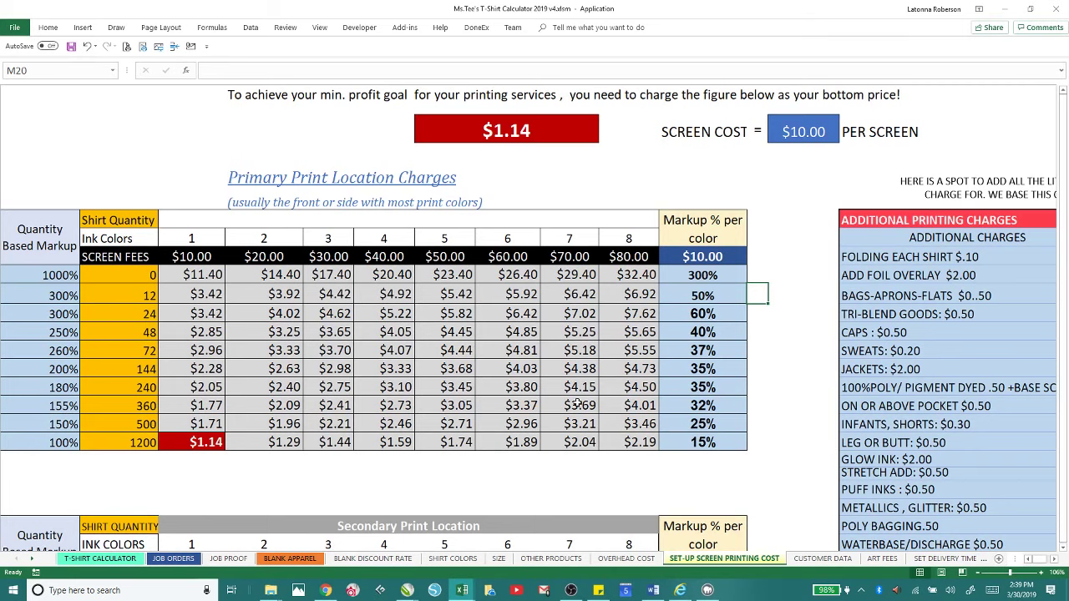
pyautogui.scroll(-3, 576, 403)
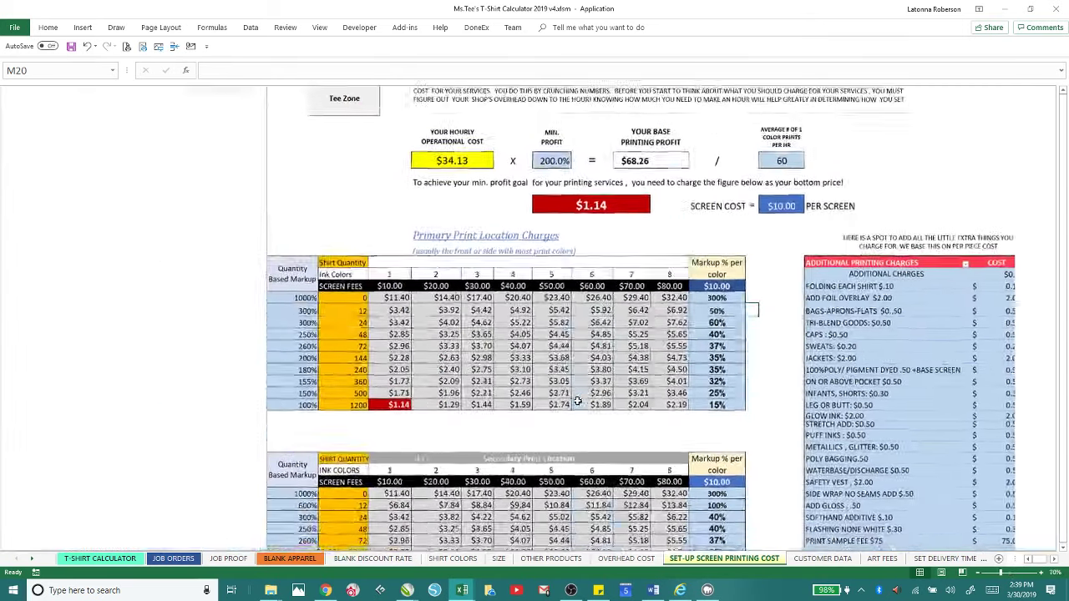
pyautogui.scroll(-6, 330, 382)
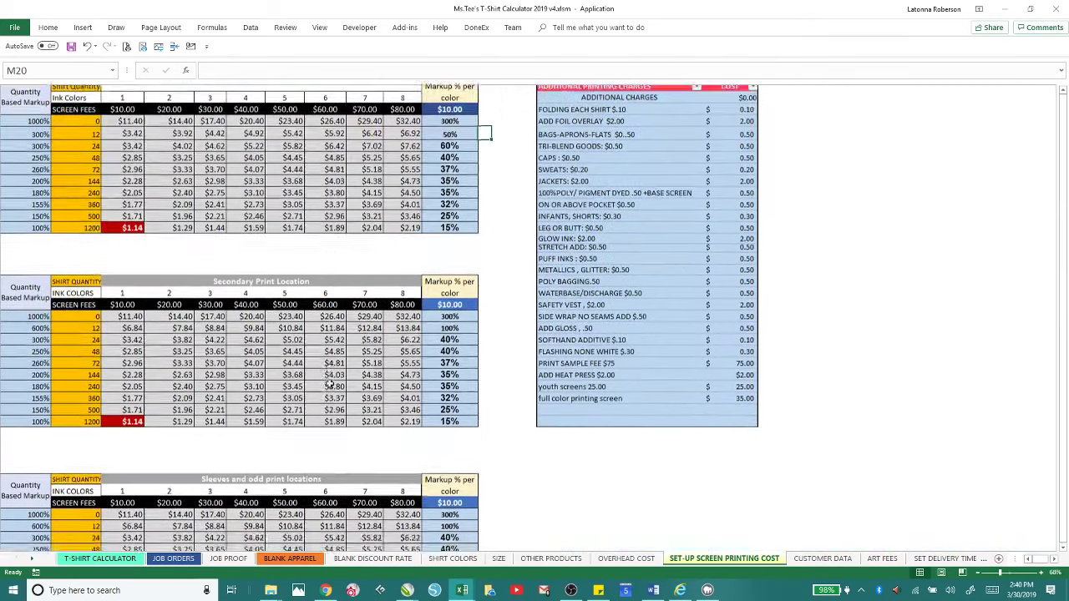
pyautogui.scroll(-4, 330, 382)
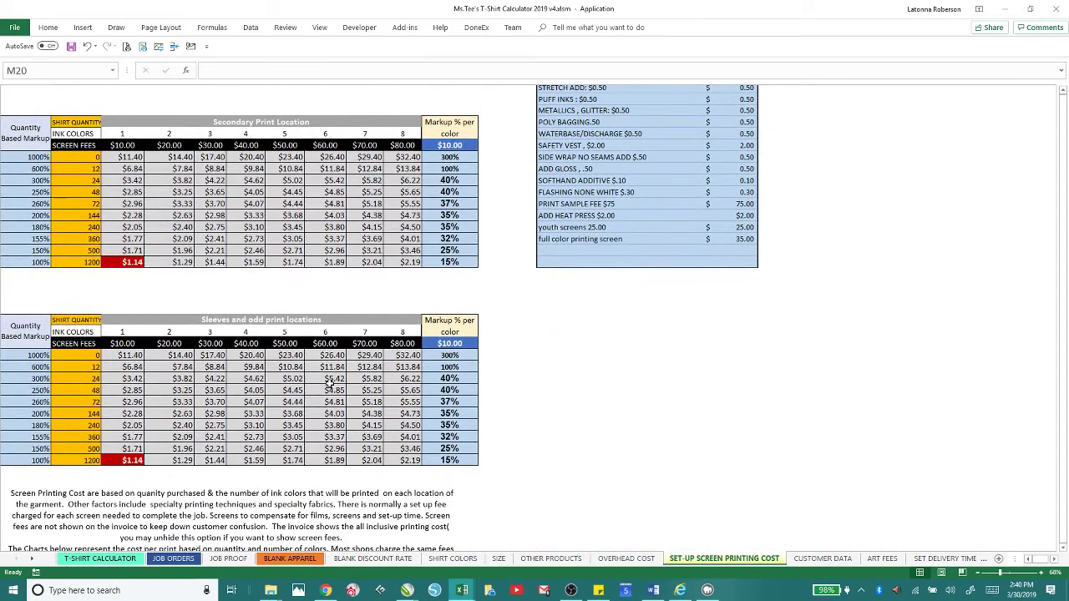
pyautogui.scroll(8, 330, 383)
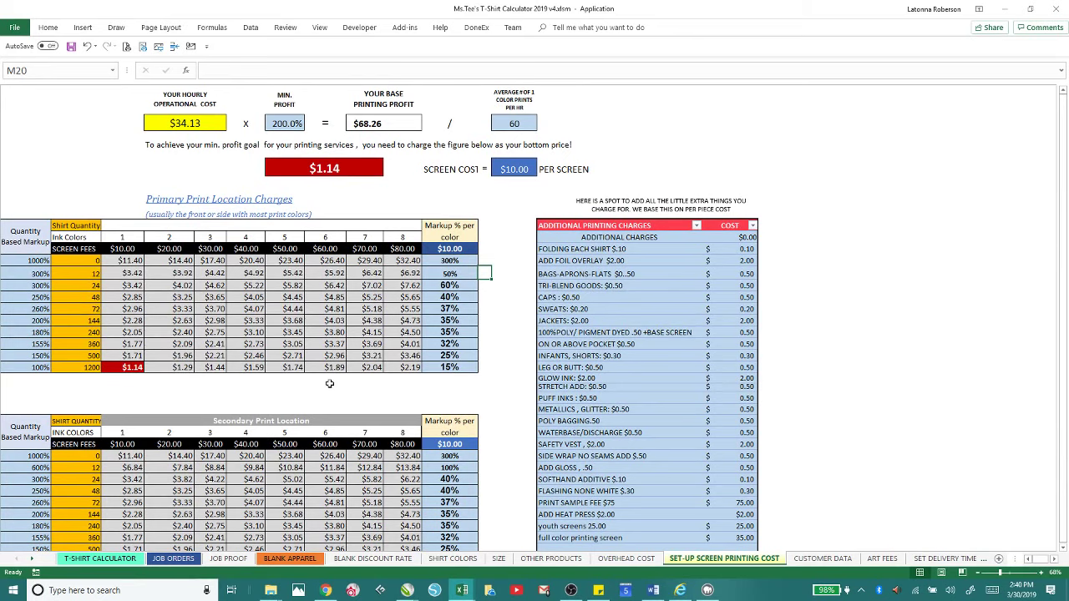
# Step: Try a screen fee of $20 in the primary location's markup per color column, undoing the entry each time
pyautogui.keyDown('ctrl'); pyautogui.scroll(2, 330, 384); pyautogui.keyUp('ctrl')
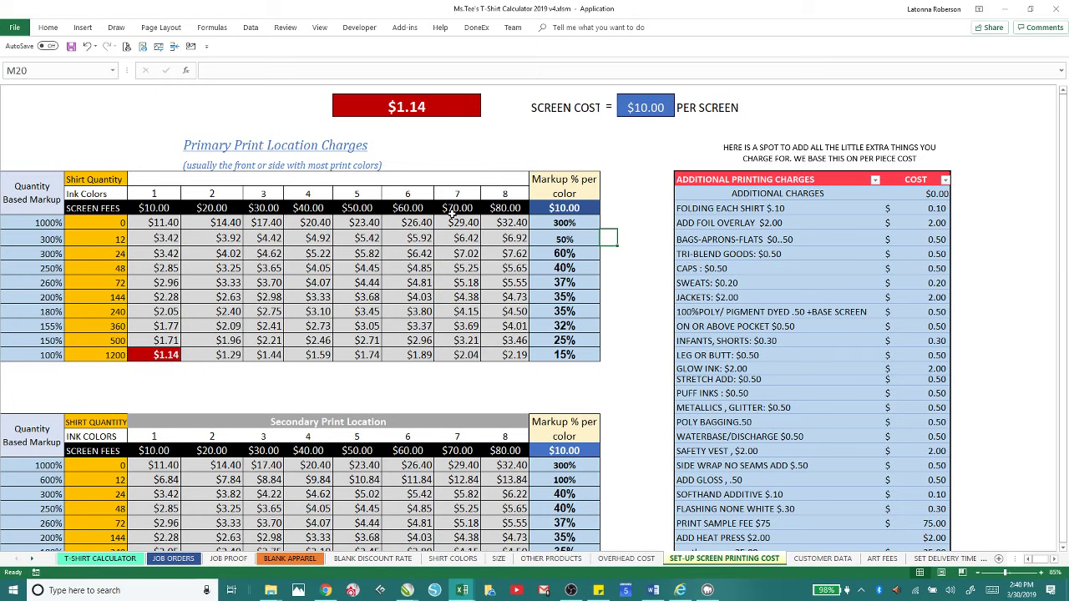
pyautogui.click(561, 209)
pyautogui.write('20')
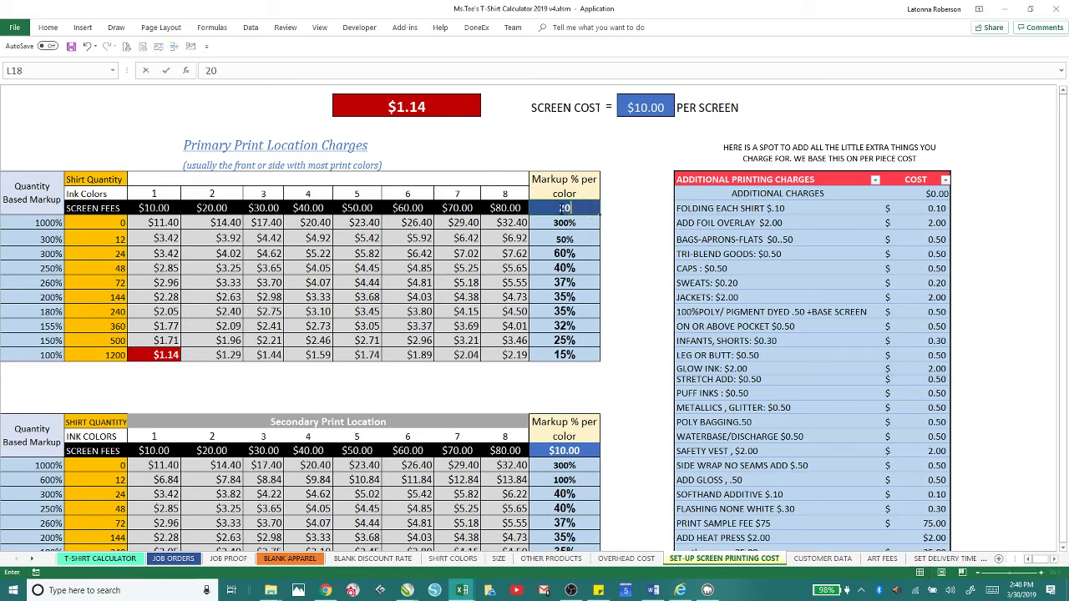
pyautogui.press('Tab')
pyautogui.hotkey('ctrl', 'z')
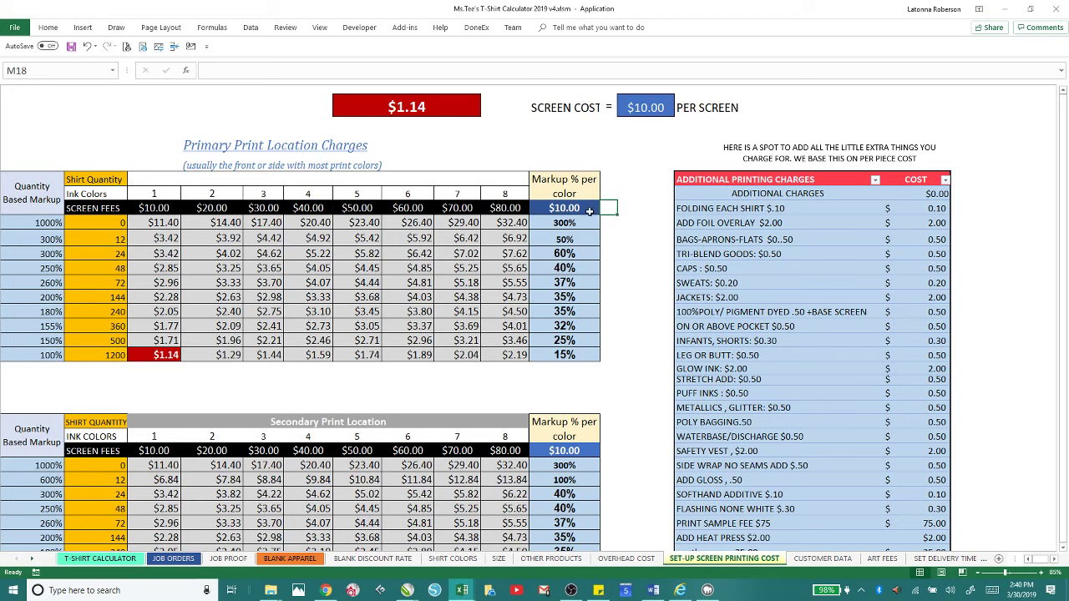
pyautogui.click(562, 208)
pyautogui.write('20')
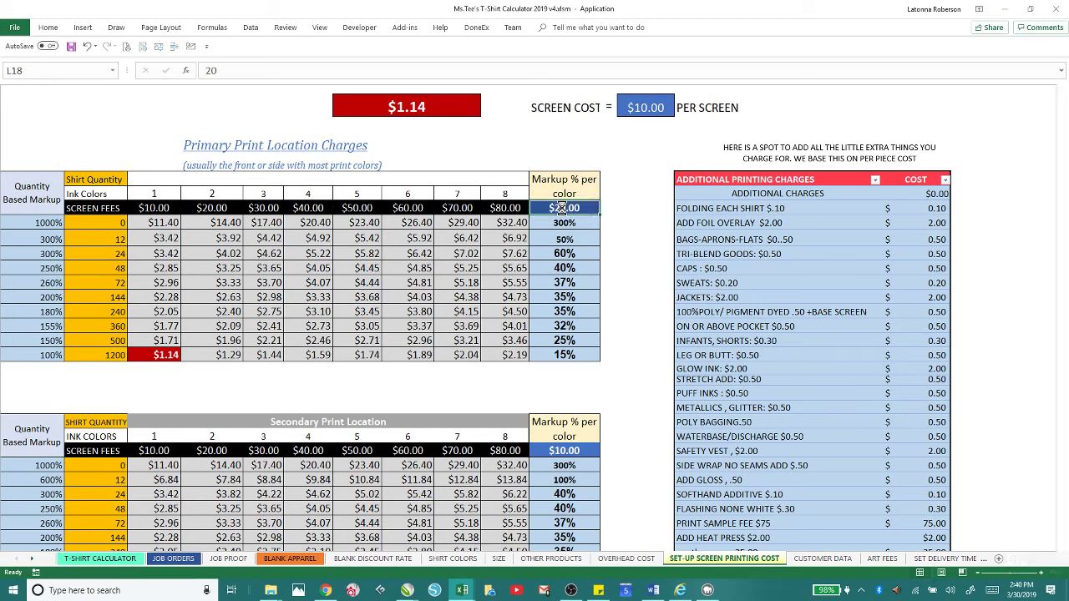
pyautogui.press('Tab')
pyautogui.hotkey('ctrl', 'z')
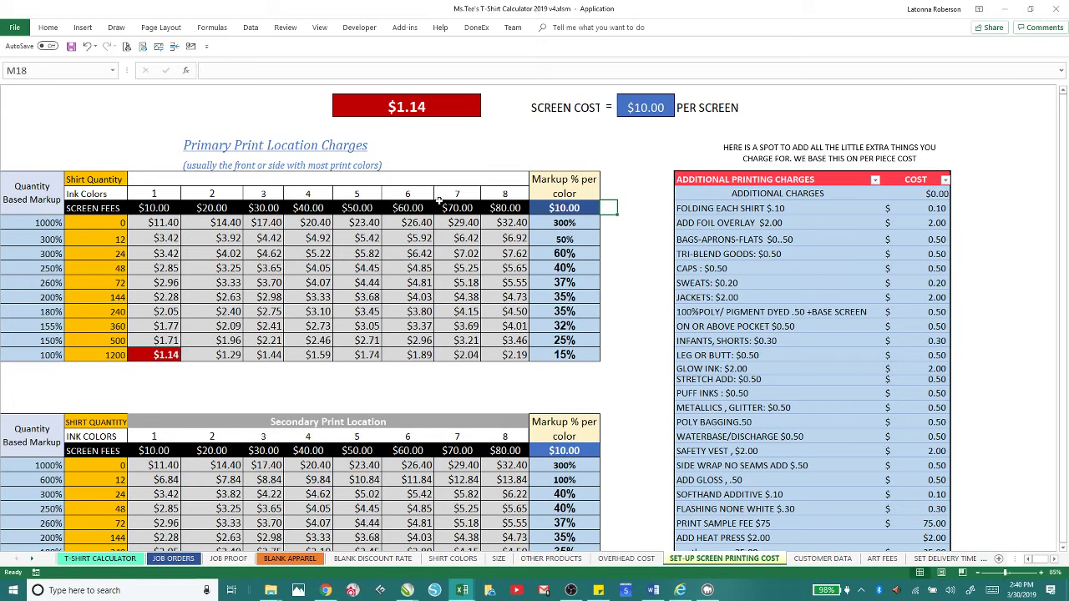
pyautogui.click(562, 208)
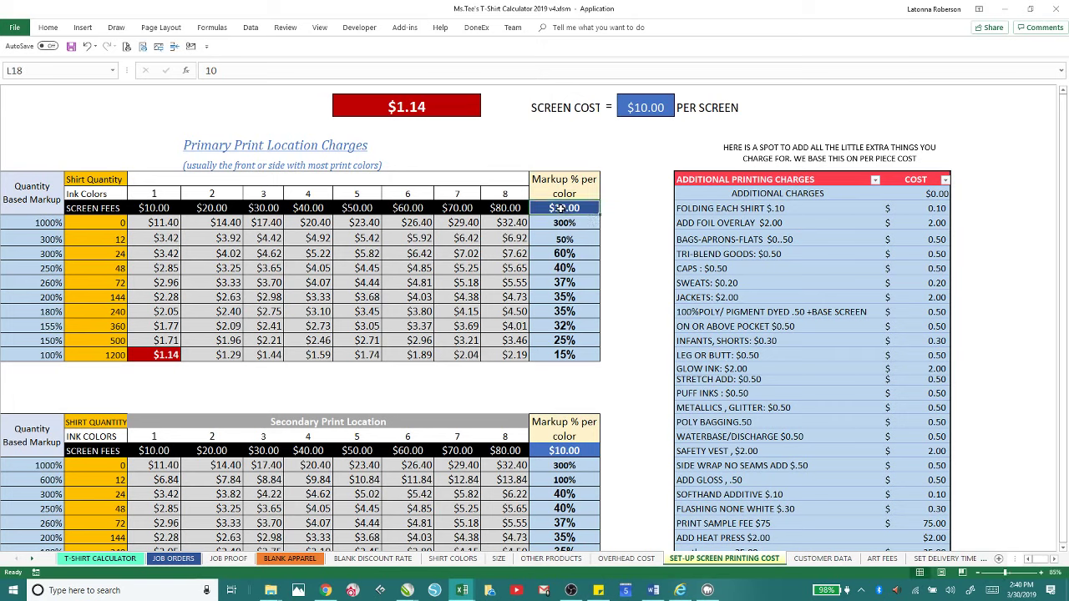
pyautogui.write('20')
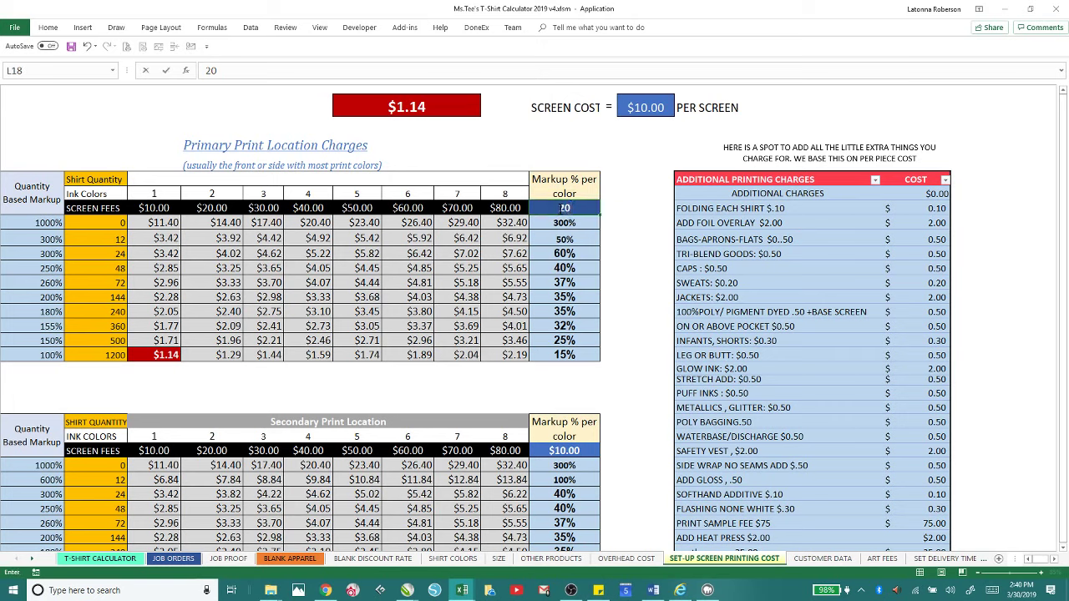
pyautogui.press('Tab')
pyautogui.hotkey('ctrl', 'z')
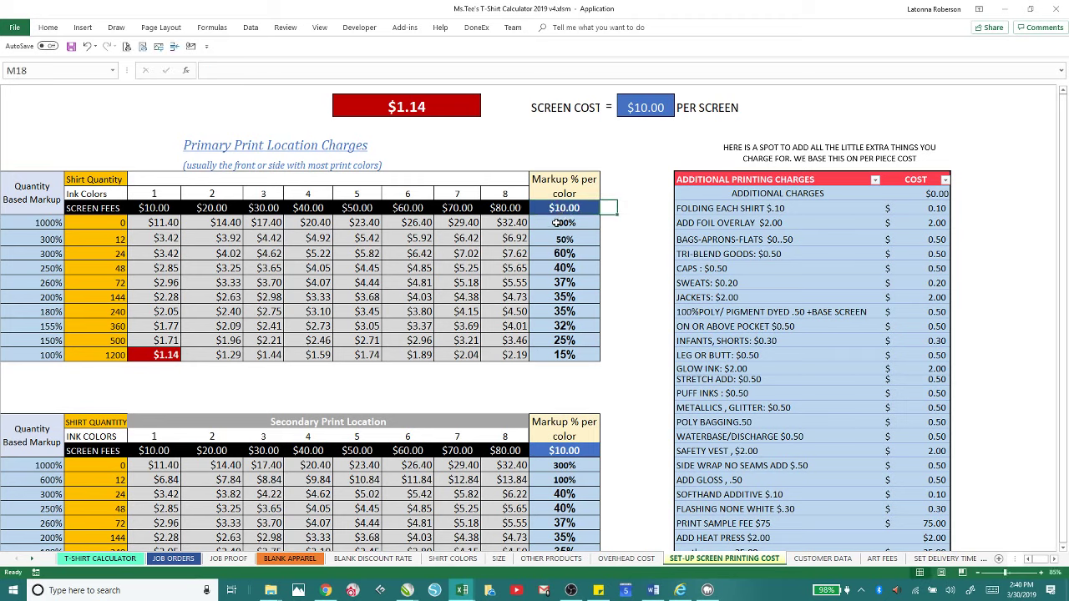
# Step: Check the cell protection options for the screen fee cell in the primary location's markup per color column
pyautogui.click(544, 208)
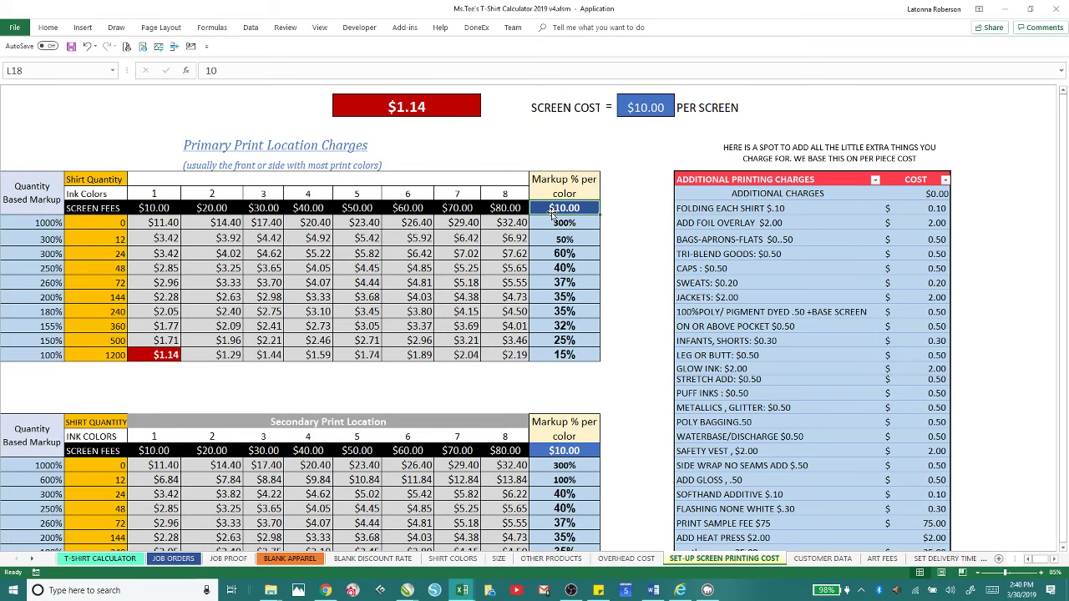
pyautogui.scroll(4, 1063, 94)
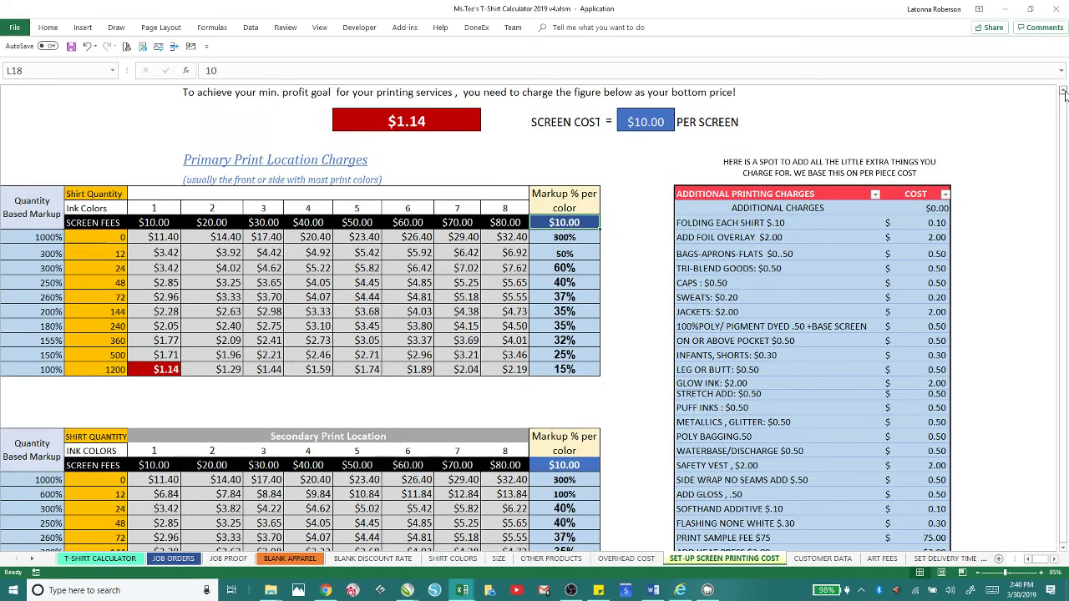
pyautogui.scroll(1, 1064, 94)
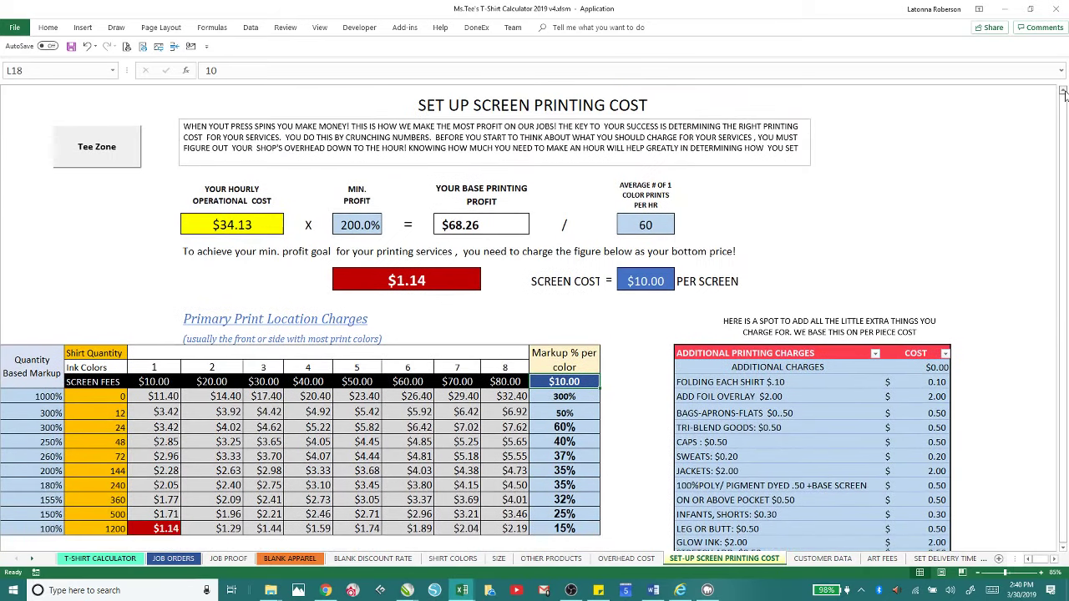
pyautogui.click(48, 30)
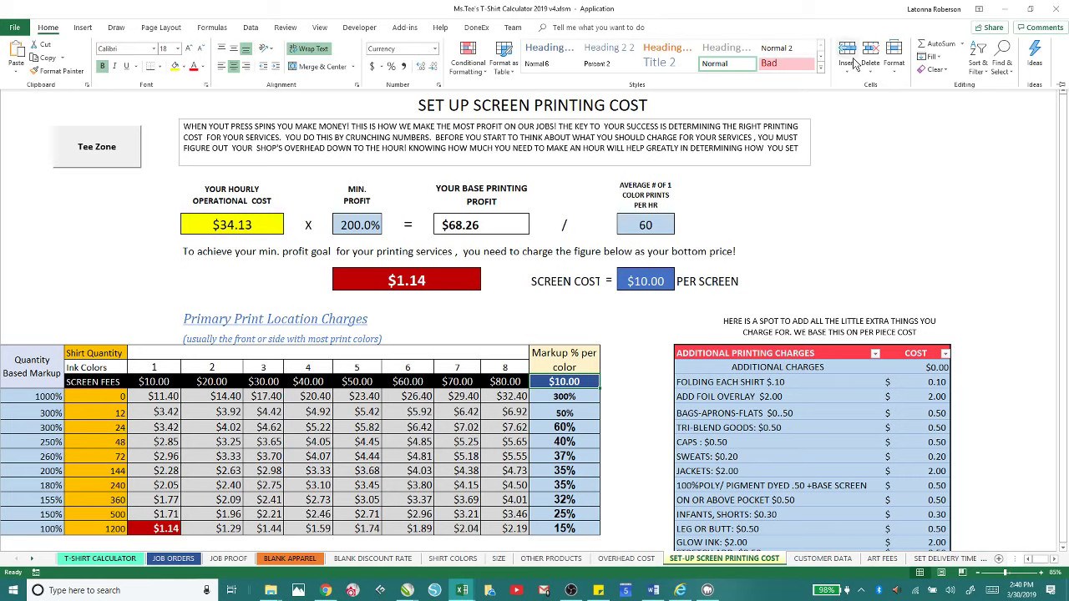
pyautogui.click(895, 67)
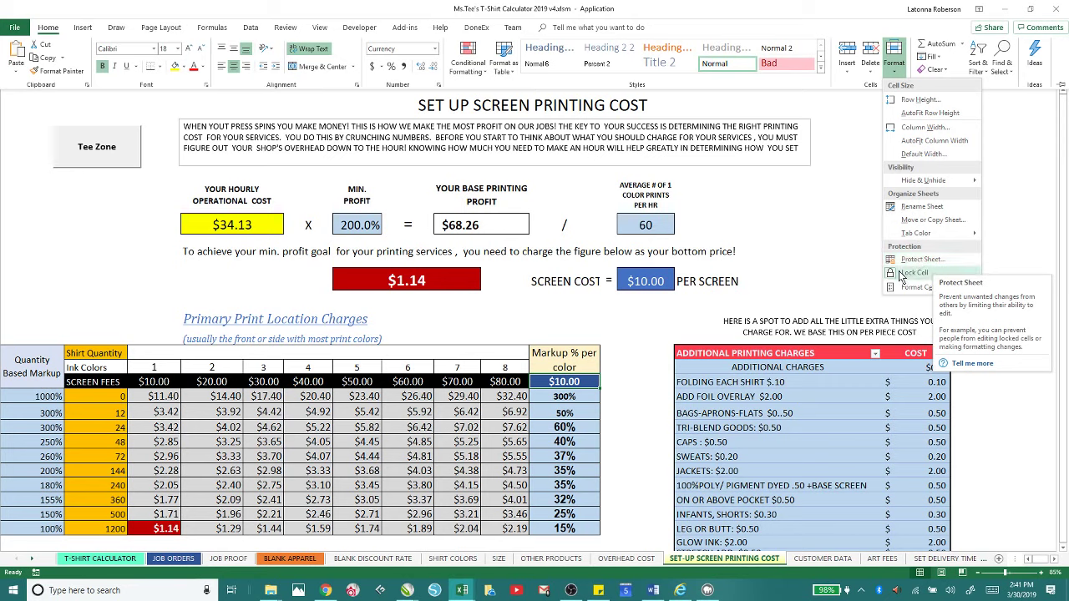
# Step: Set the screen cost above the primary print location charges to $20 per screen
pyautogui.click(635, 280)
pyautogui.click(637, 281)
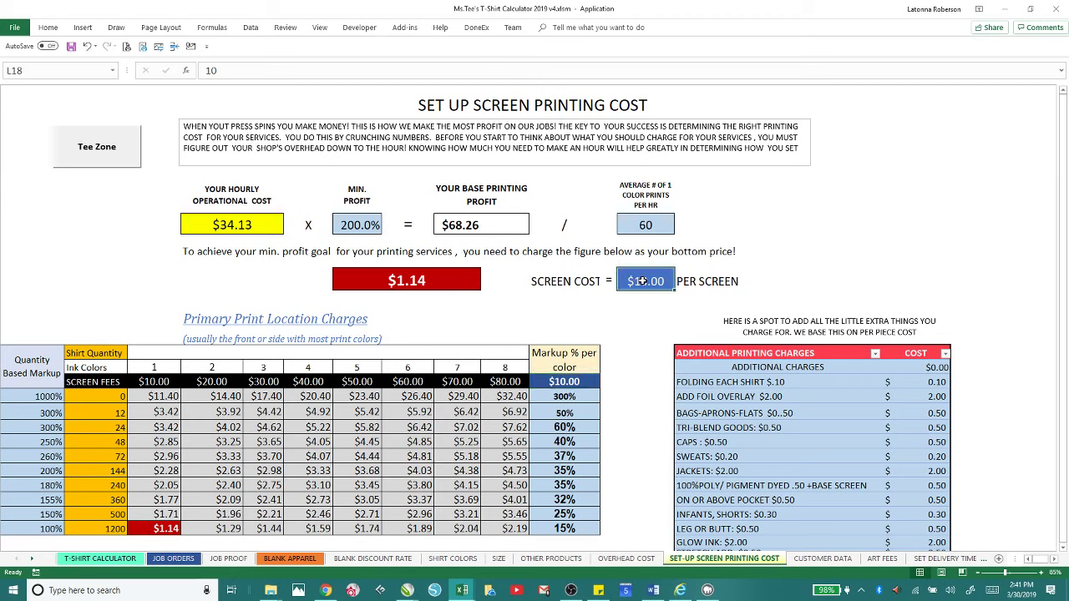
pyautogui.write('20')
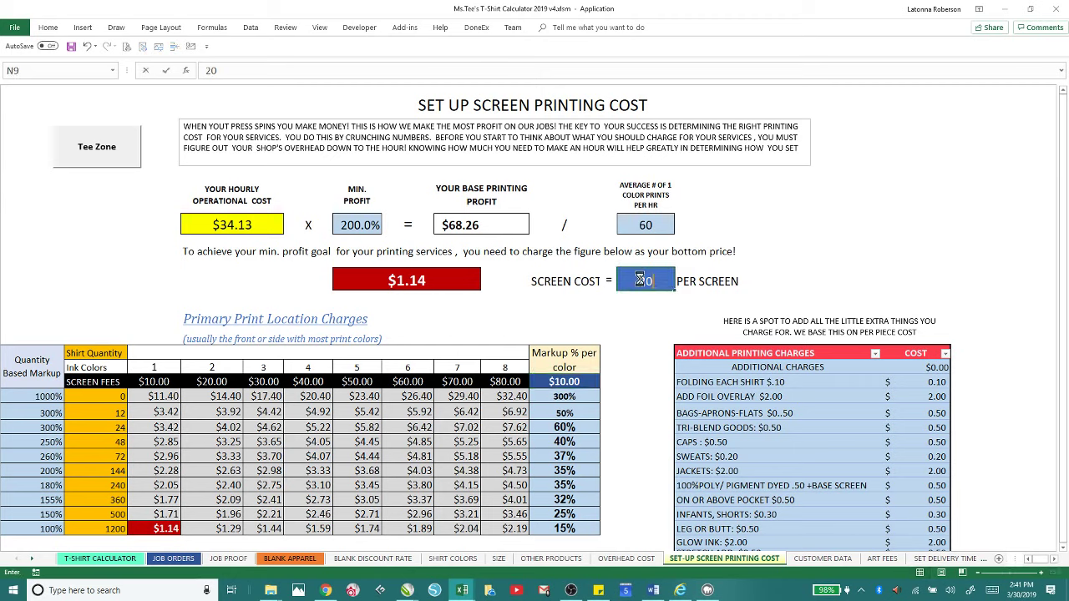
pyautogui.press('Tab')
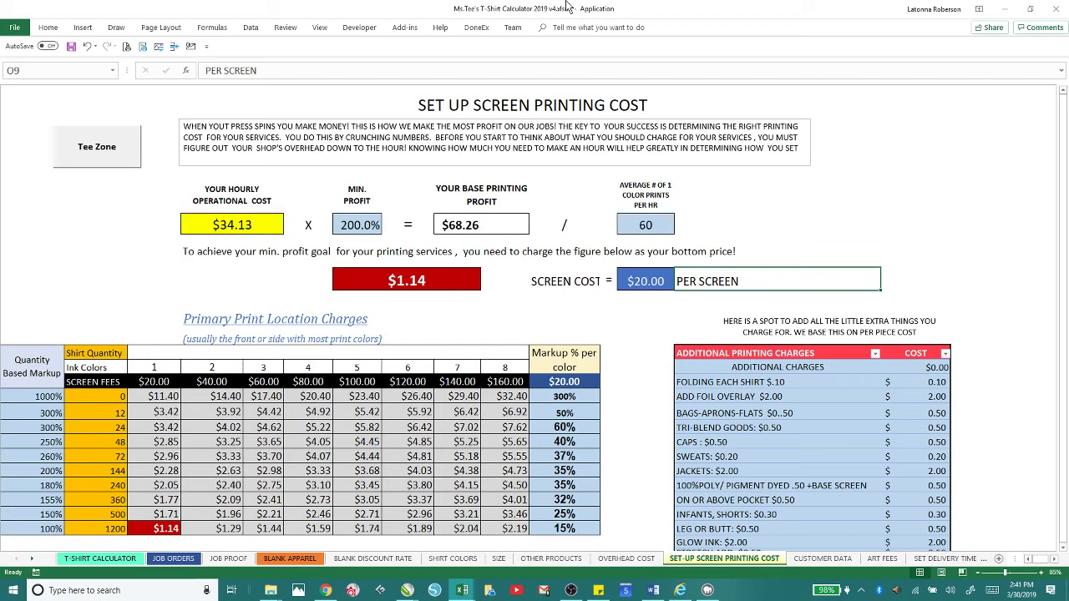
# Step: Set the screen cost to $0 per screen so no screen fees are charged
pyautogui.click(624, 318)
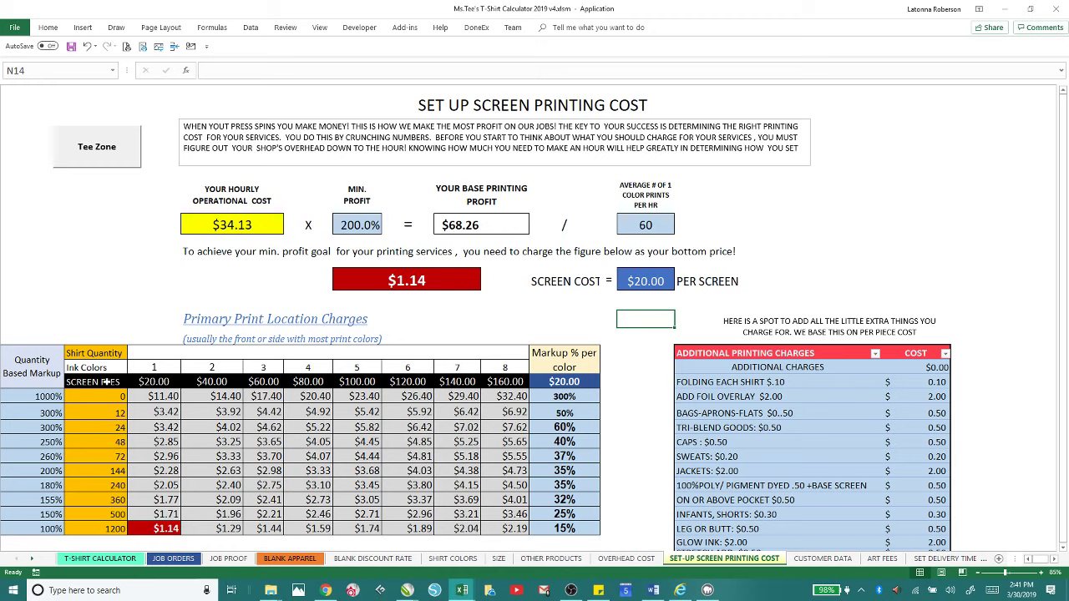
pyautogui.click(640, 279)
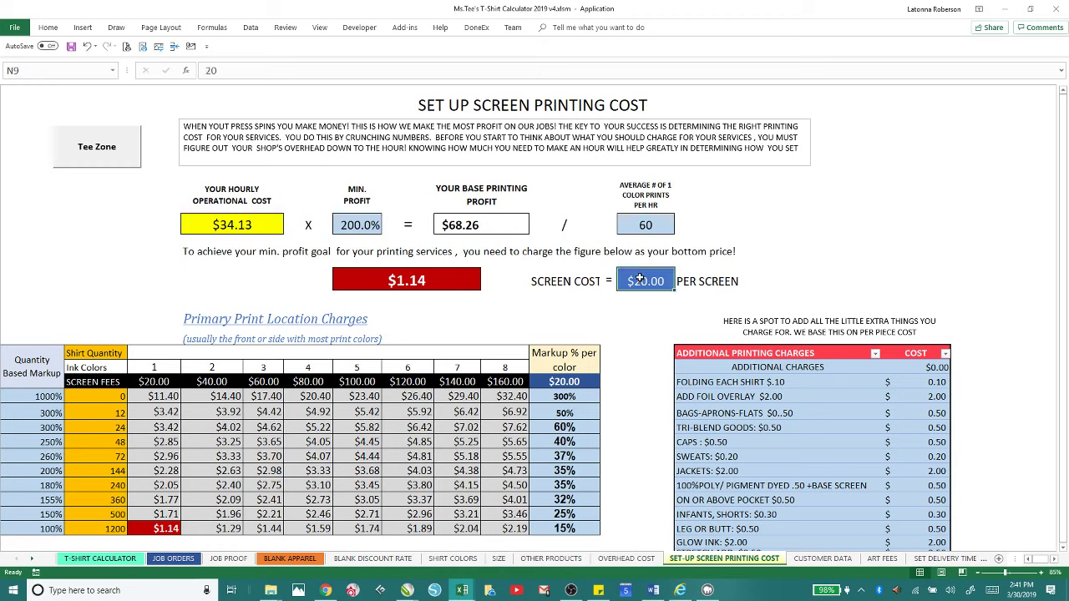
pyautogui.write('0')
pyautogui.press('Tab')
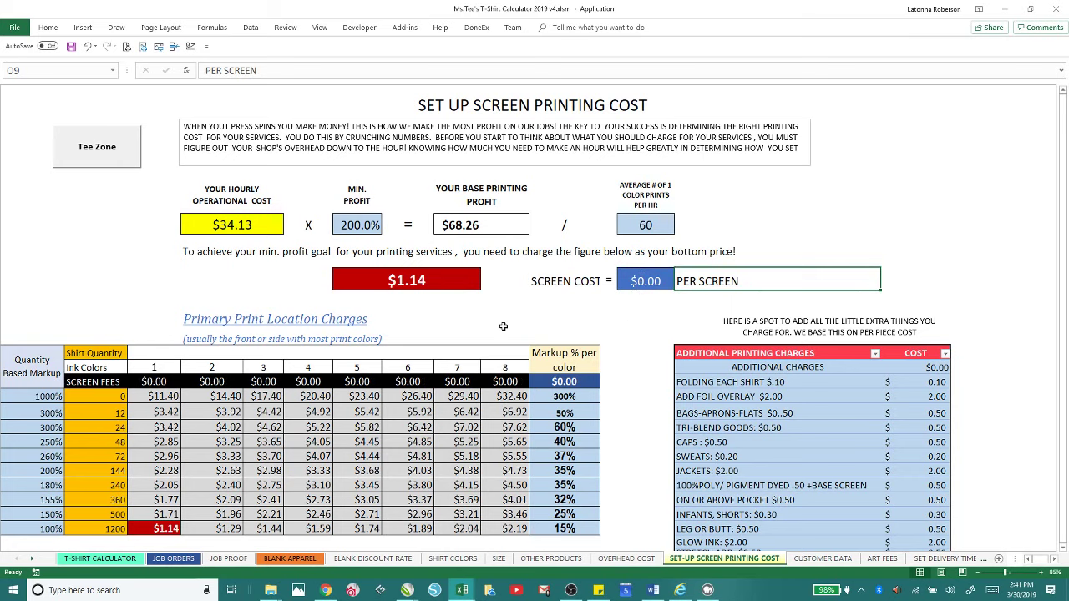
# Step: Review the print location and additional charge tables, and view the apparel discount rate sheet
pyautogui.moveTo(1063, 117); pyautogui.dragTo(1064, 207)
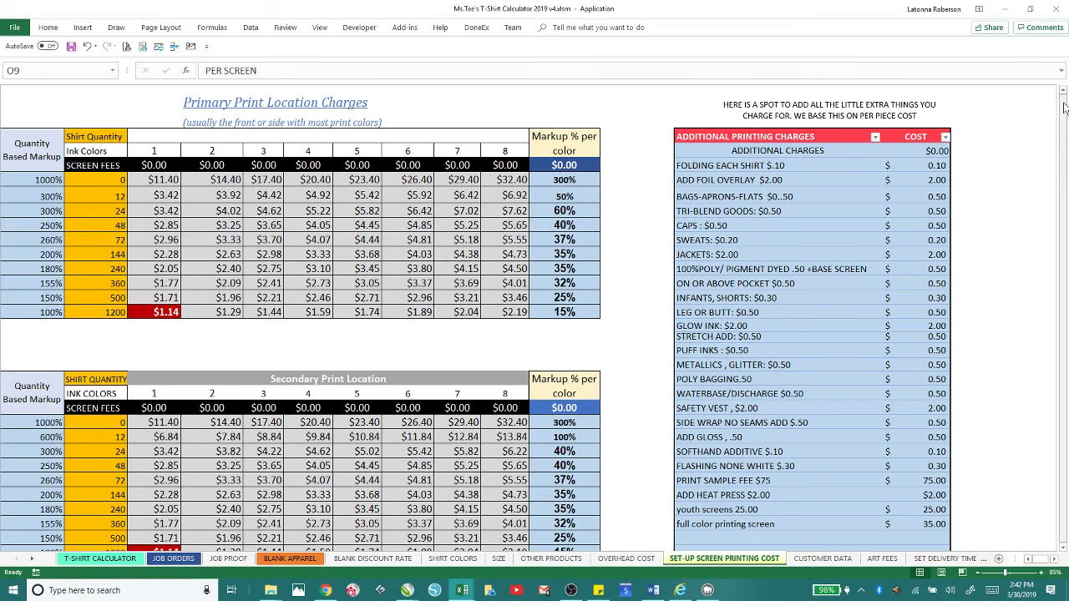
pyautogui.moveTo(1063, 97); pyautogui.dragTo(1063, 90)
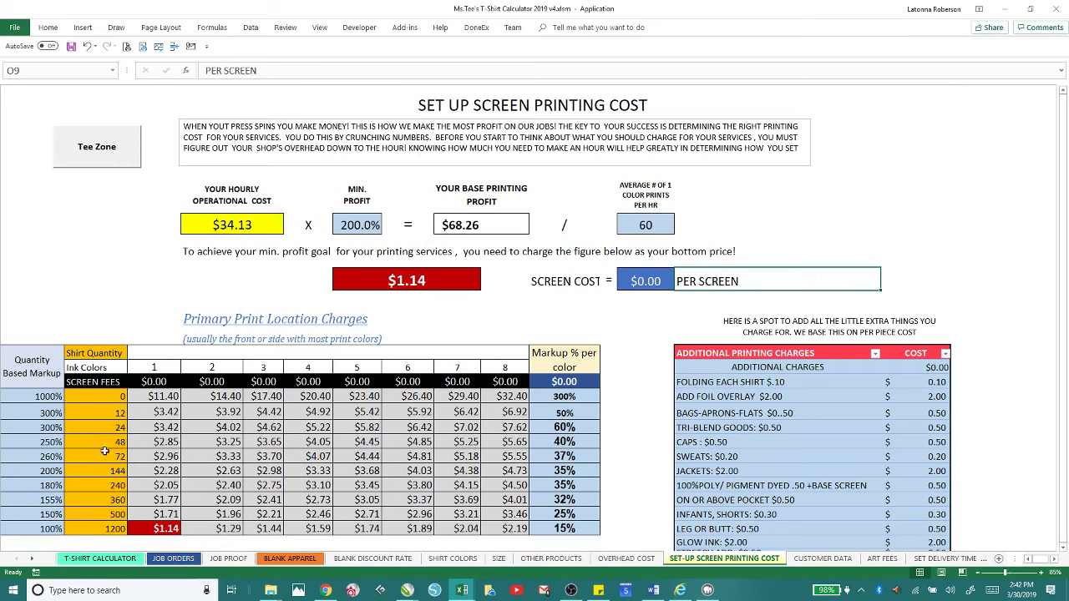
pyautogui.click(365, 559)
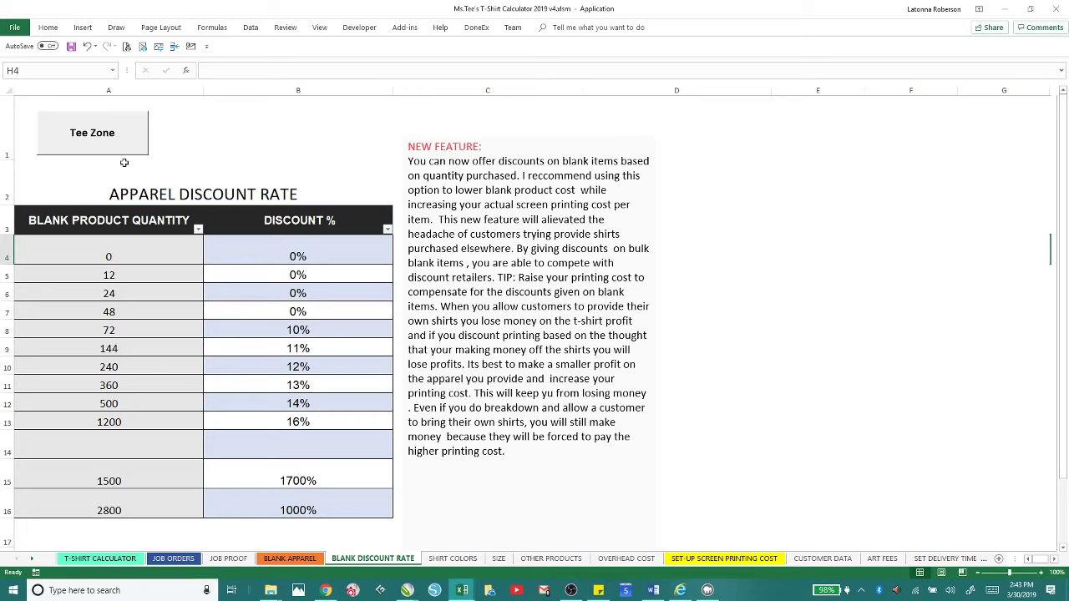
# Step: Open the yearly expense log through Tee Zone and inspect its merchandise and materials supplier entries
pyautogui.click(77, 130)
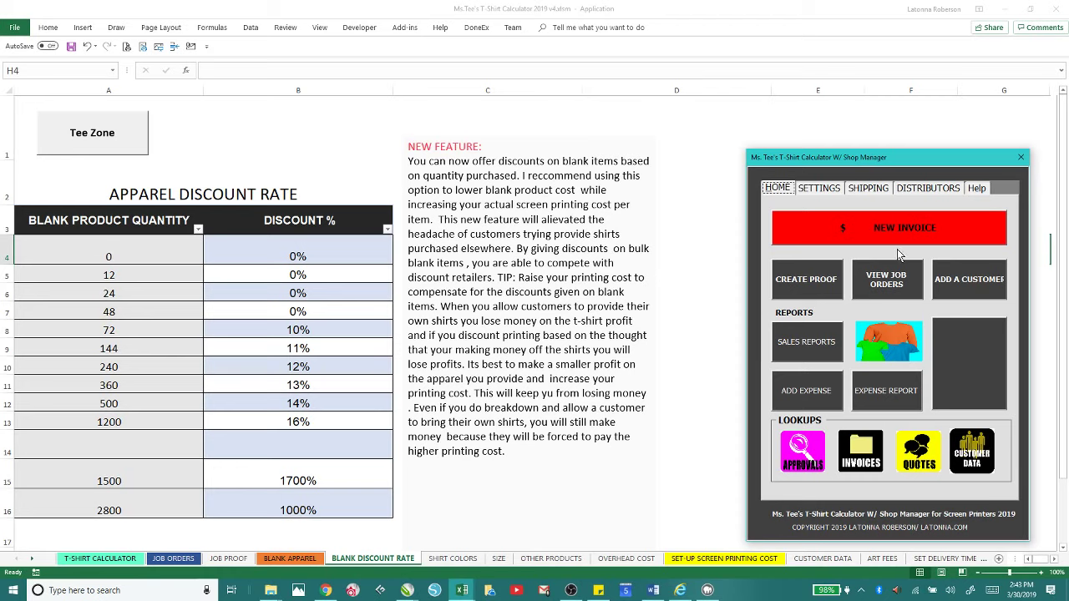
pyautogui.click(800, 393)
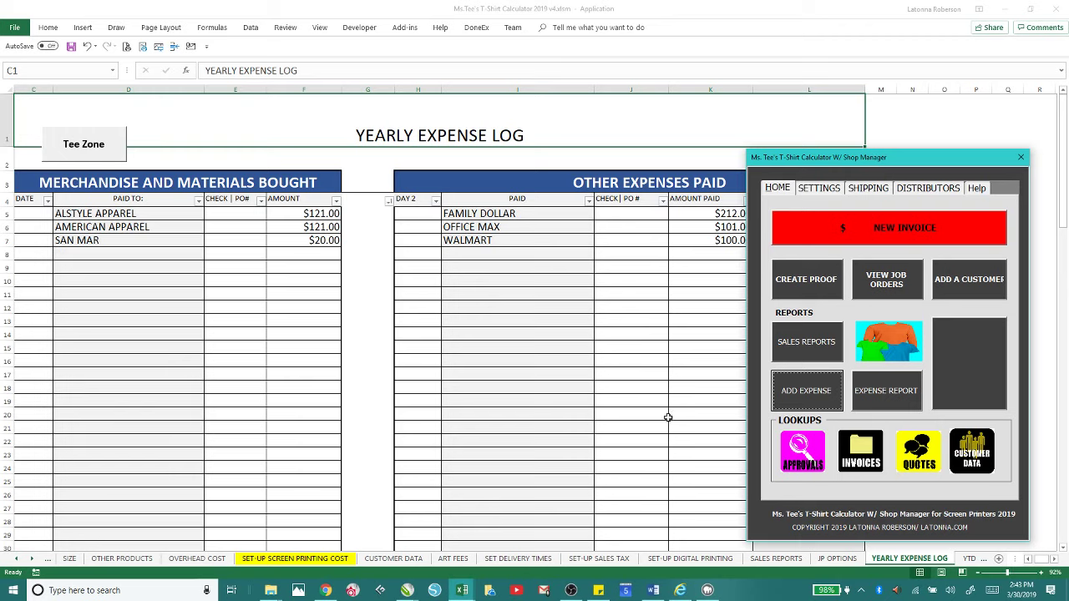
pyautogui.click(115, 215)
pyautogui.click(146, 227)
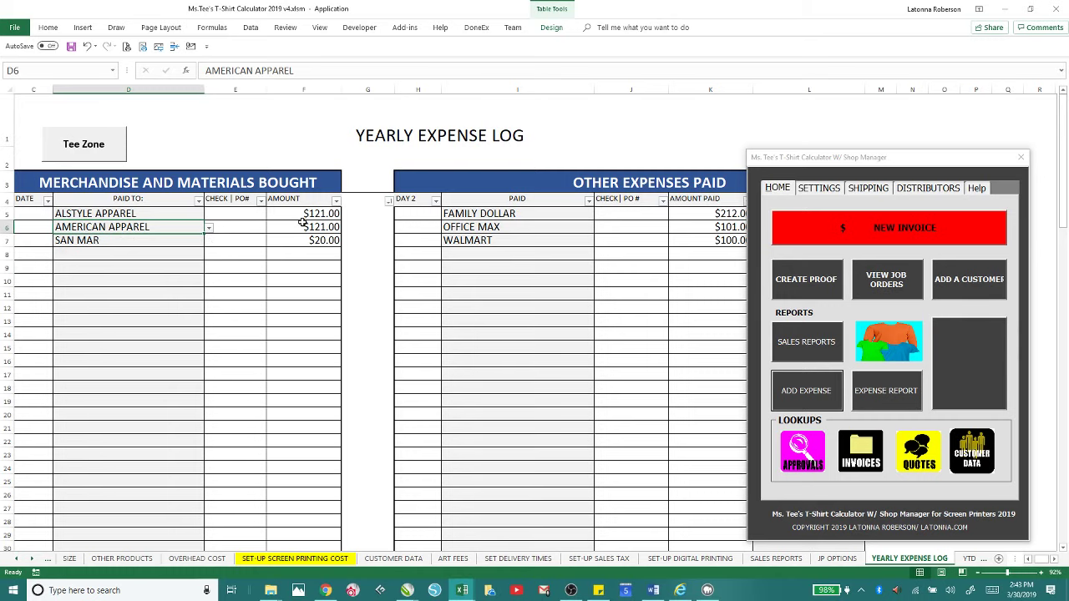
# Step: Open the expense report and review the year-to-date totals by expense type, supplier and other expenses
pyautogui.click(888, 395)
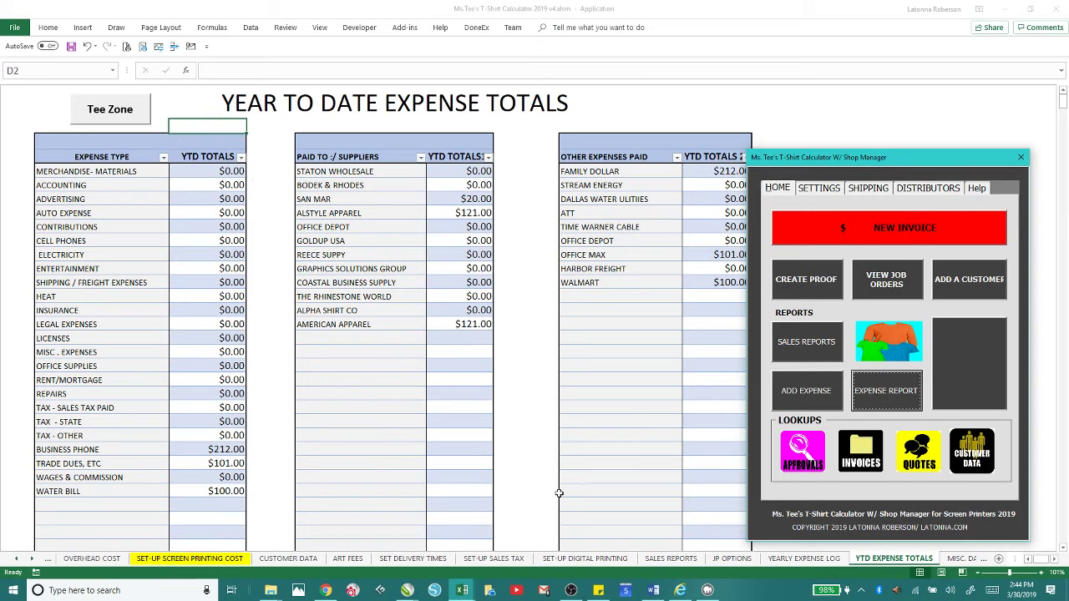
pyautogui.scroll(-9, 593, 407)
pyautogui.scroll(9, 593, 407)
# Step: Start a new invoice from the shop manager and close the shop manager window
pyautogui.click(880, 228)
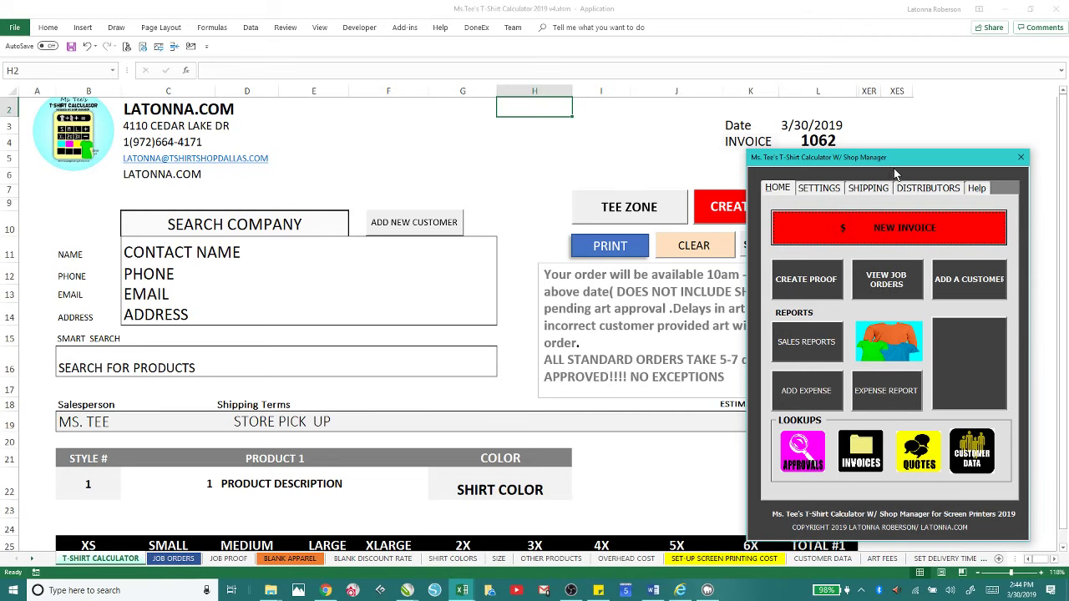
pyautogui.moveTo(893, 160); pyautogui.dragTo(748, 131)
pyautogui.click(874, 123)
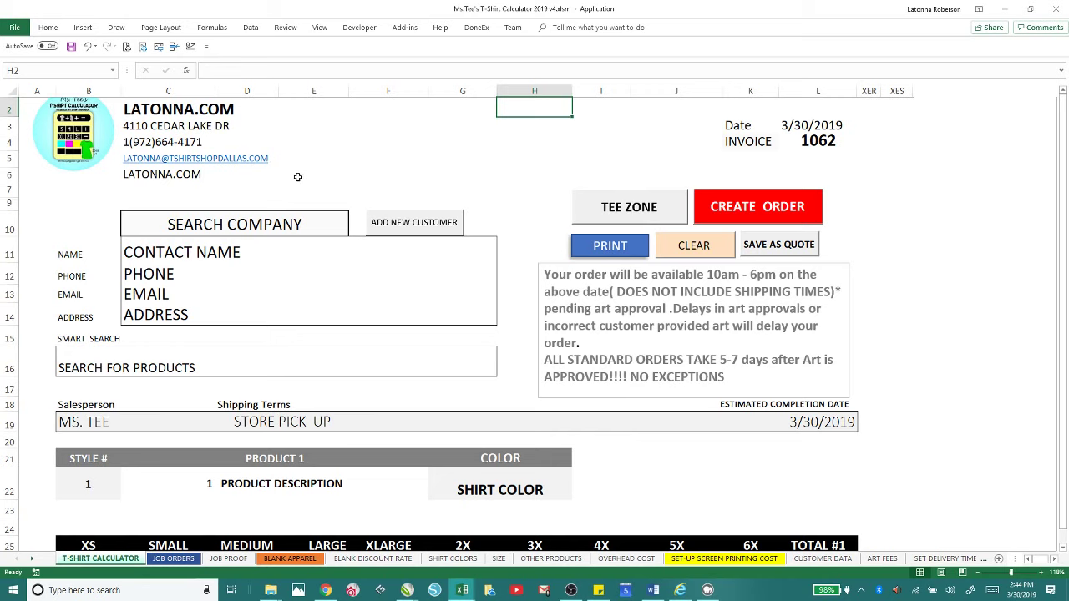
# Step: Check the option for changing the logo picture in the invoice header, leaving the picture as it is
pyautogui.scroll(1, 294, 176)
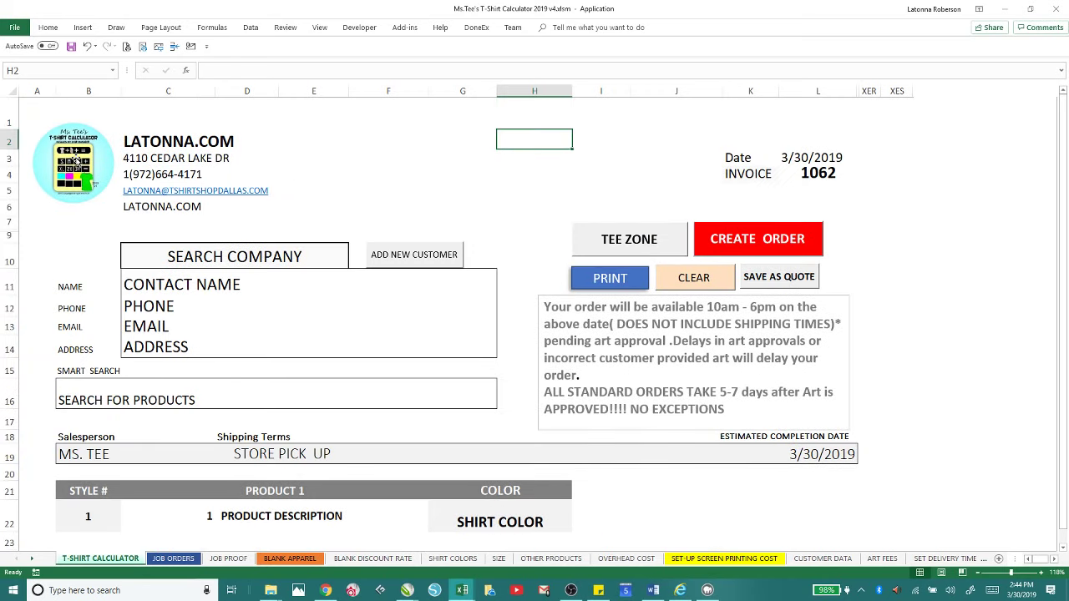
pyautogui.click(77, 162)
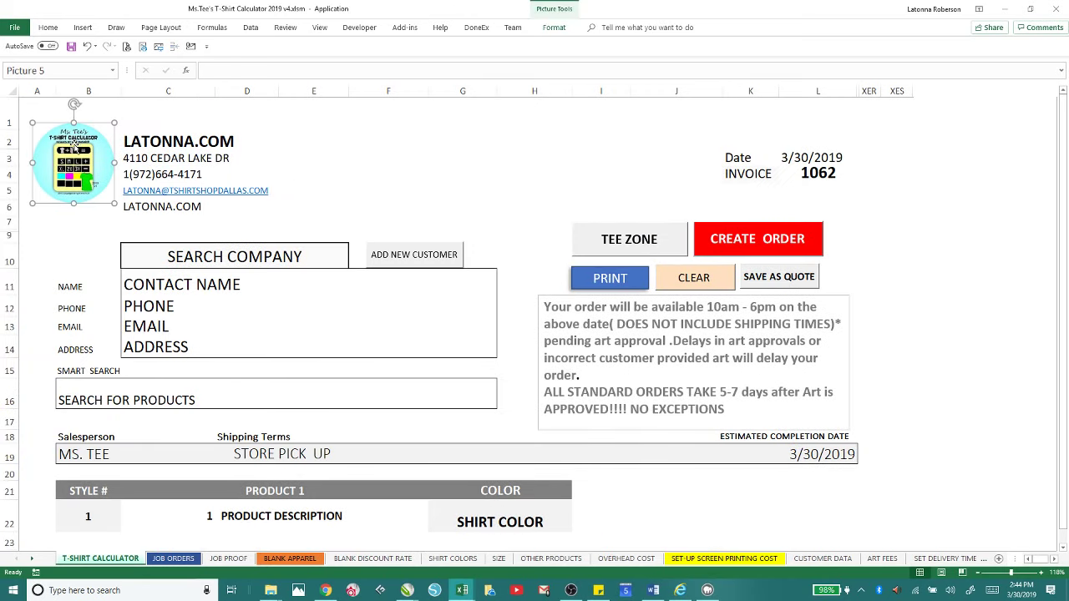
pyautogui.rightClick(75, 147)
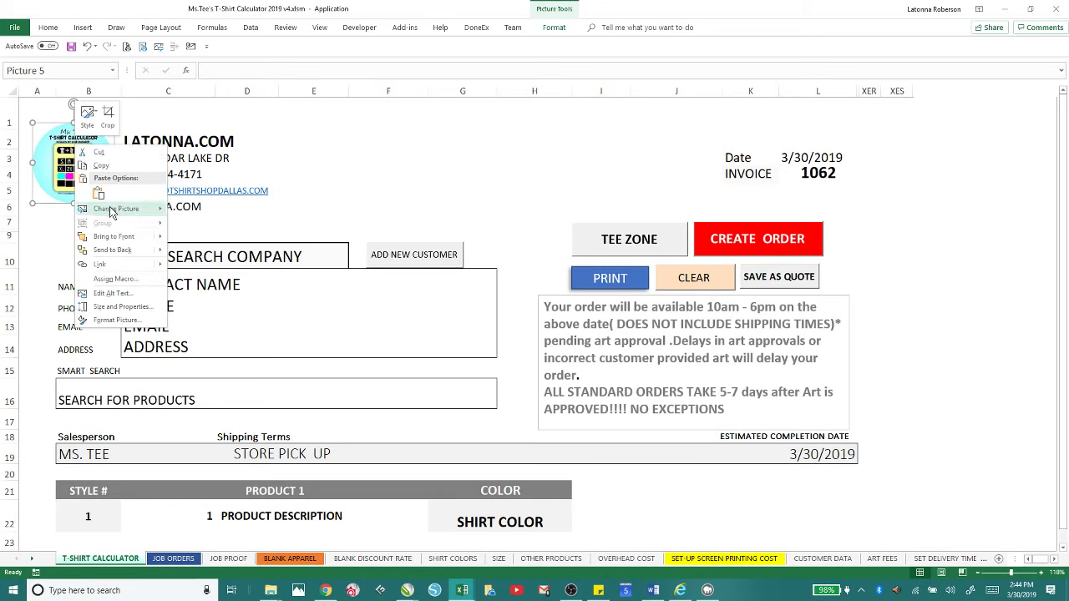
pyautogui.moveTo(115, 215)
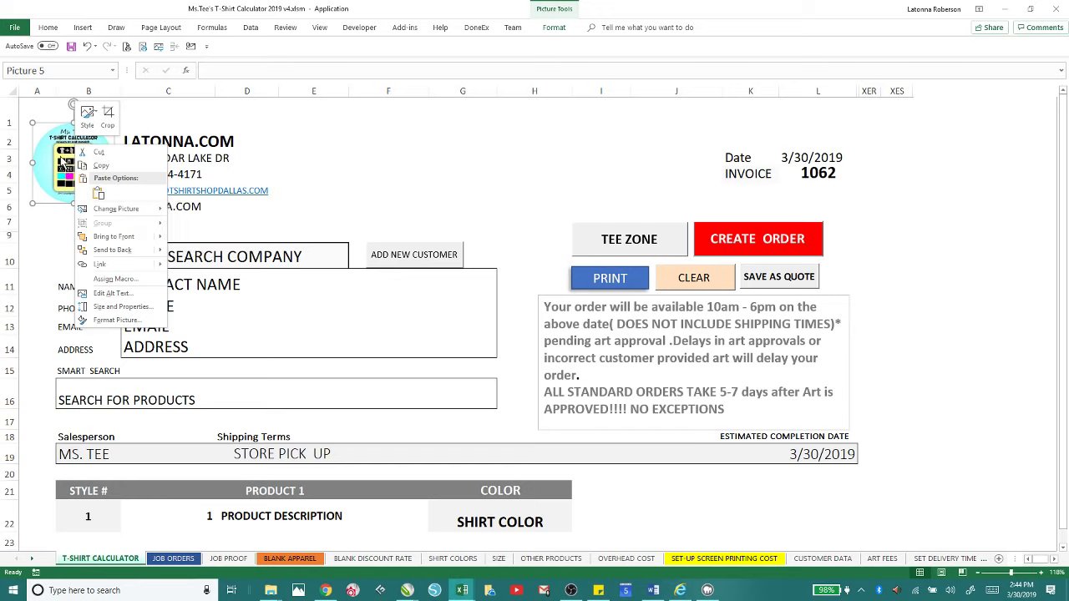
pyautogui.press('Escape')
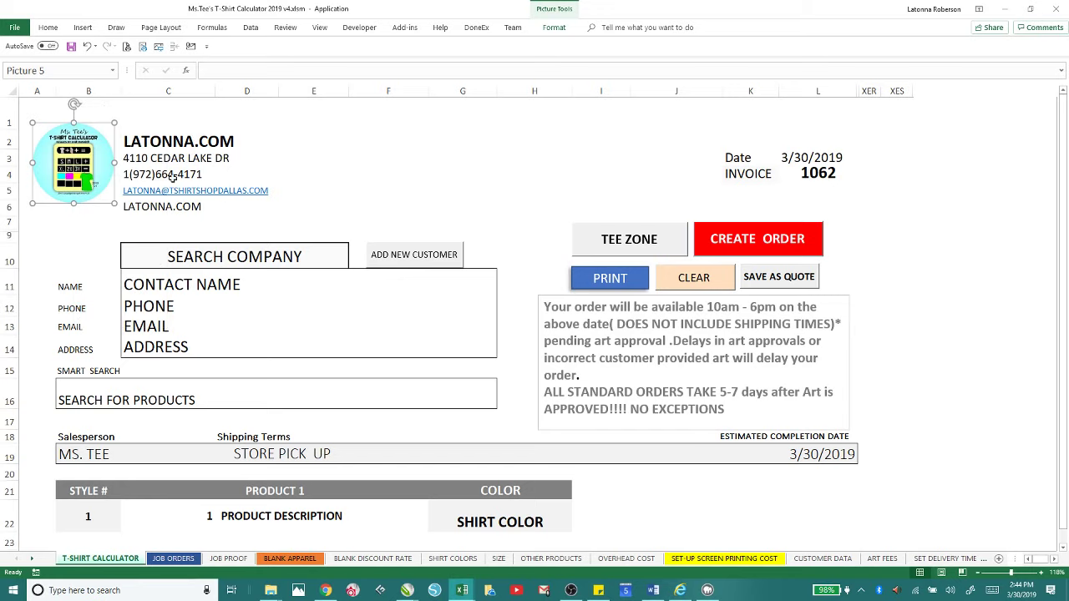
# Step: Review the art charges list in the shop manager's settings, and close both windows
pyautogui.click(621, 228)
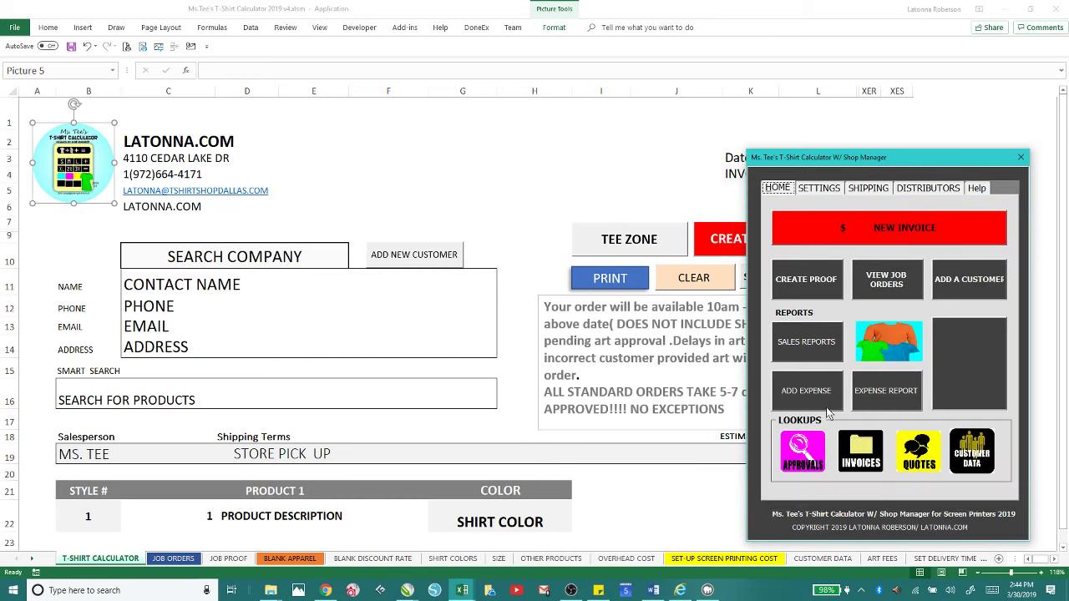
pyautogui.click(818, 190)
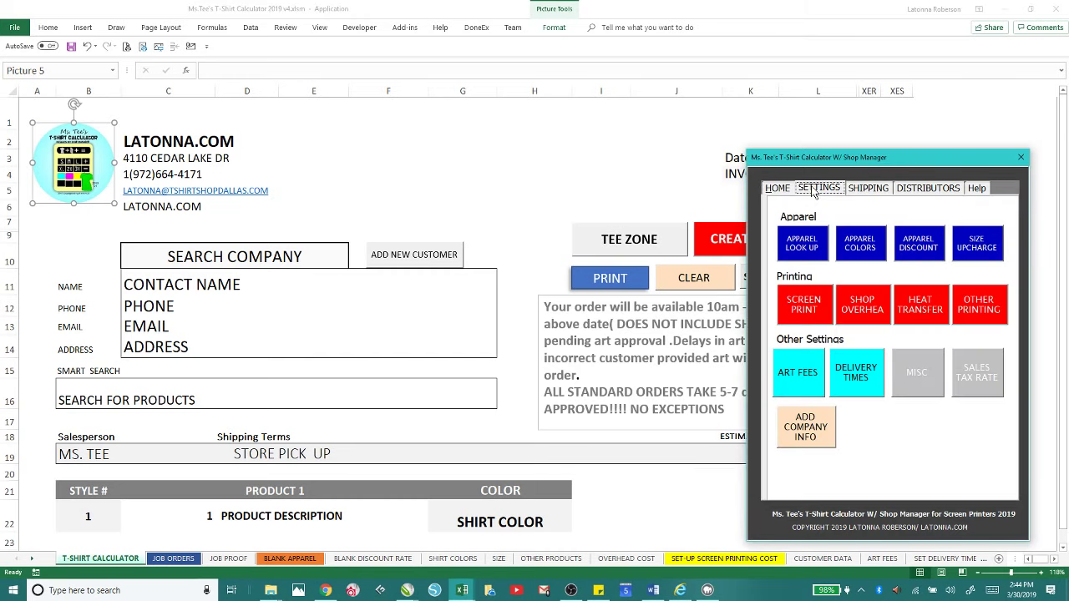
pyautogui.click(799, 378)
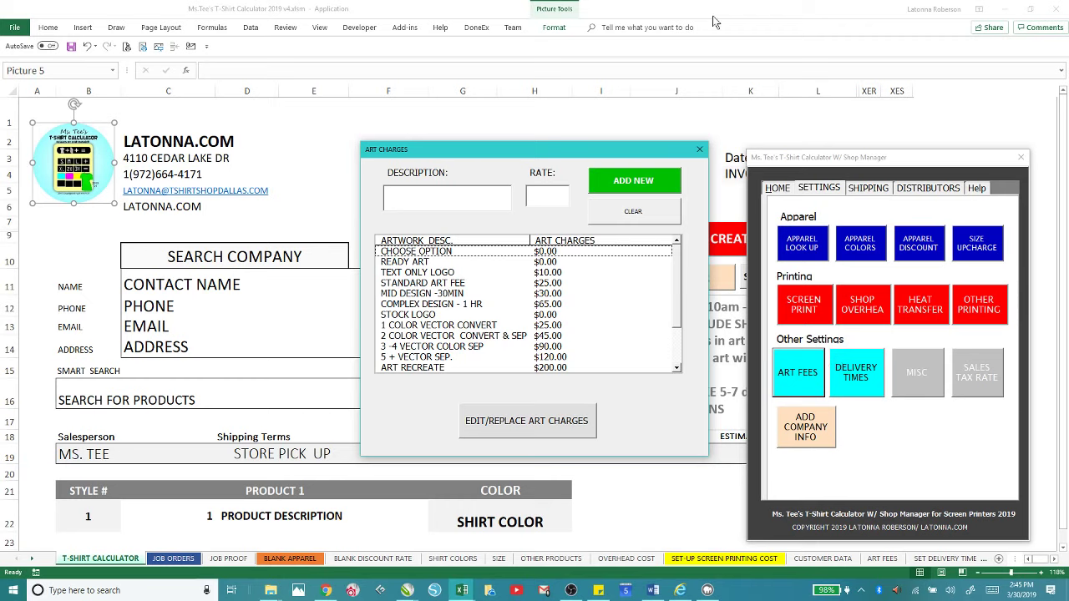
pyautogui.click(700, 150)
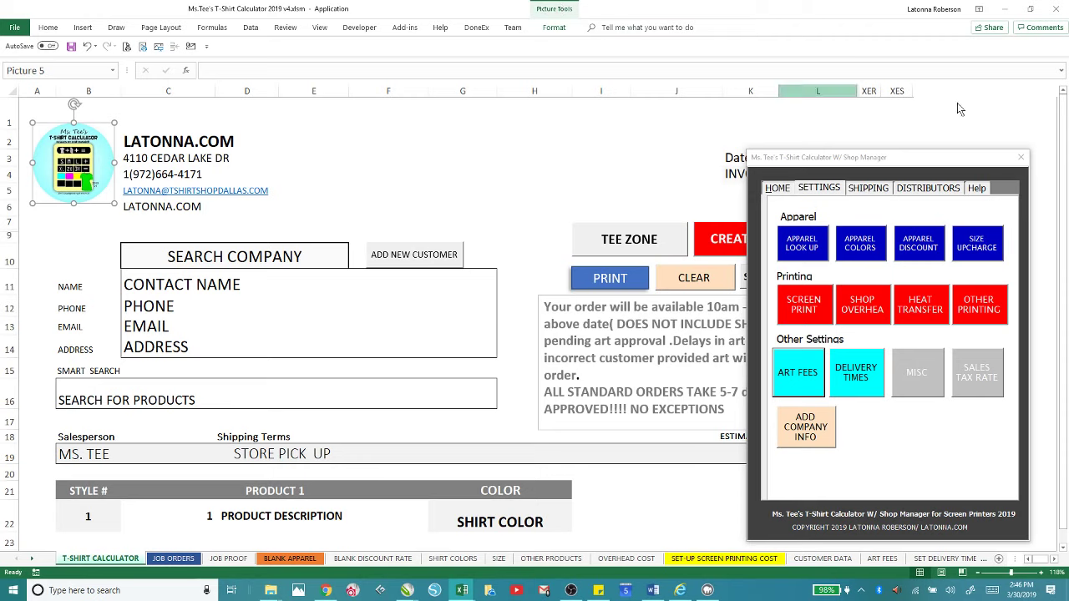
pyautogui.click(1021, 157)
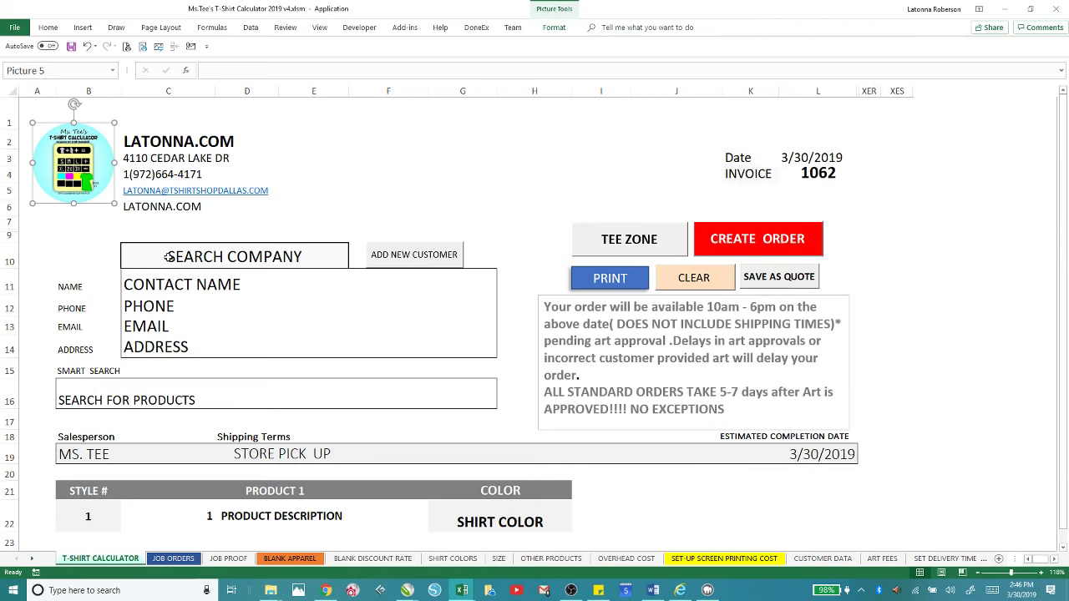
# Step: Add a new customer to the invoice with company Tee Shirt Shop, the contact's name and a phone number, and close the form
pyautogui.click(409, 261)
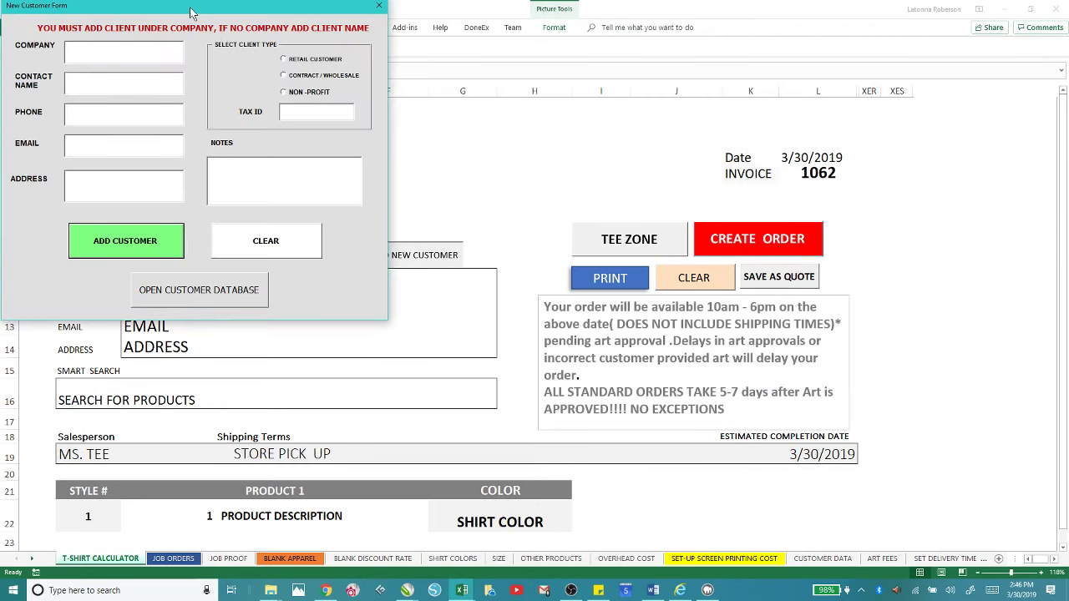
pyautogui.moveTo(192, 14); pyautogui.dragTo(650, 48)
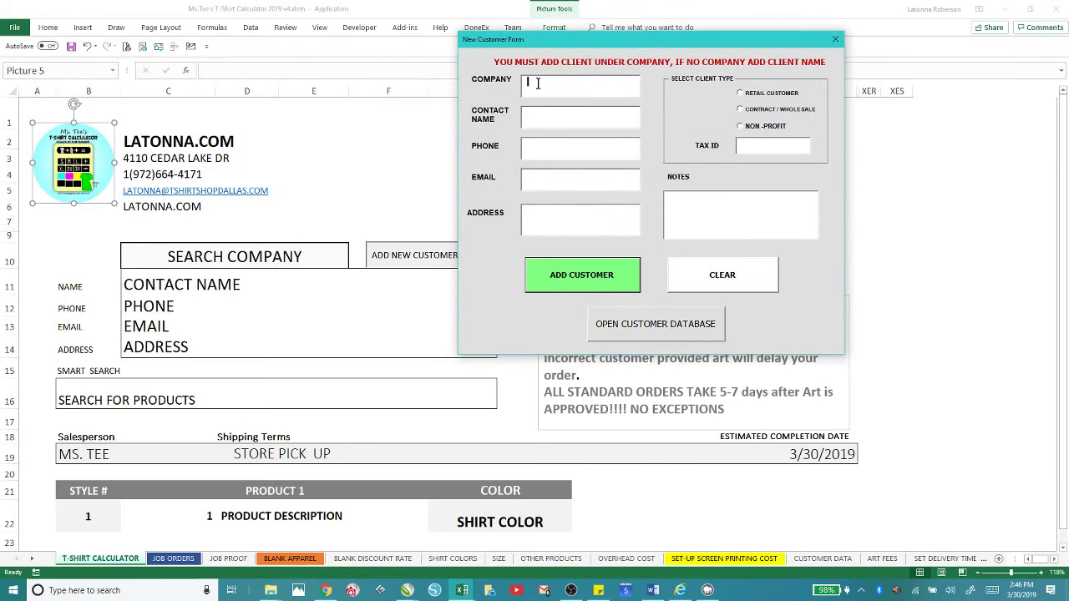
pyautogui.write('Tee Shirt Shop')
pyautogui.click(540, 115)
pyautogui.write('latonna')
pyautogui.click(531, 154)
pyautogui.write('21411111')
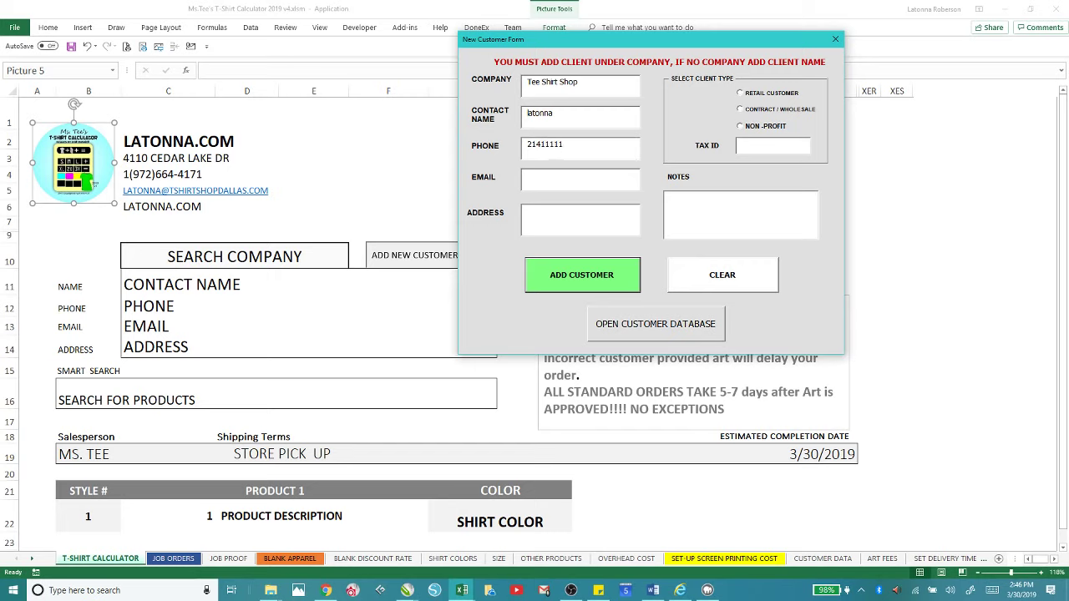
pyautogui.click(580, 284)
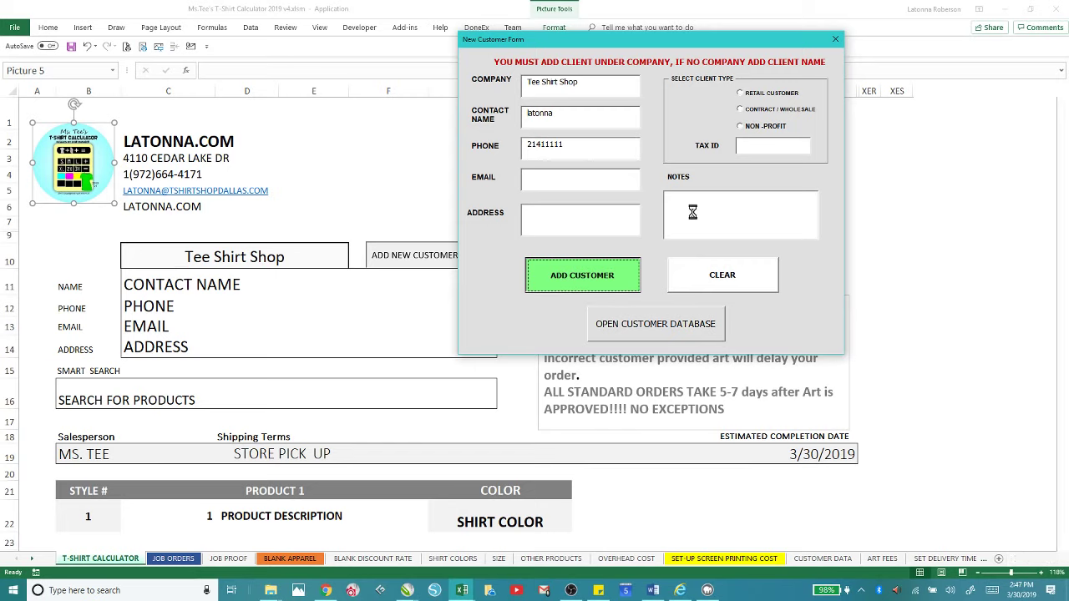
pyautogui.click(836, 41)
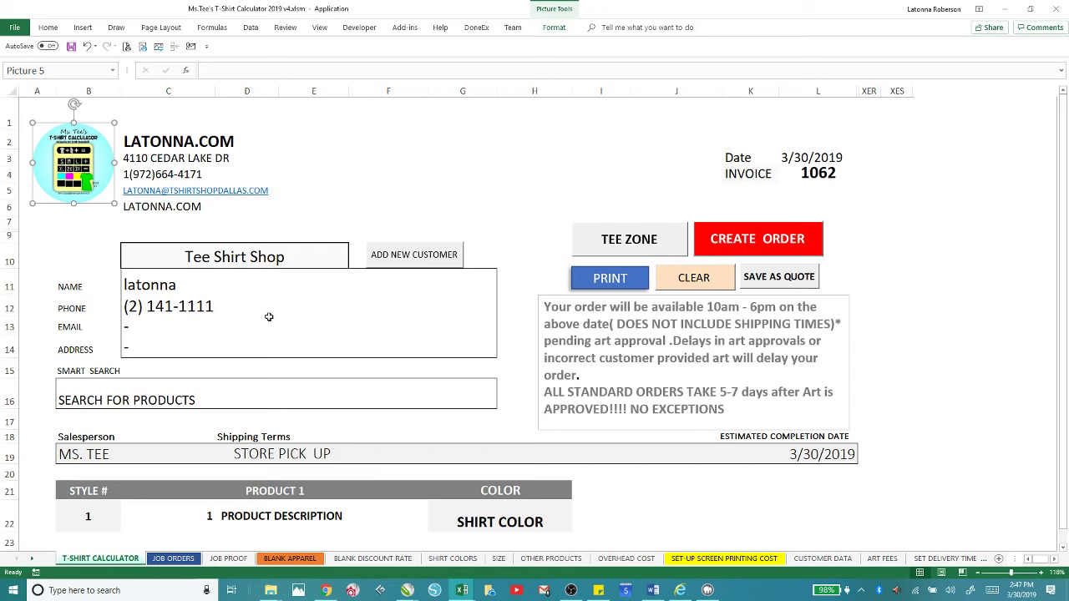
# Step: Look over the blank invoice from the product search field through printing costs to the totals section
pyautogui.click(116, 398)
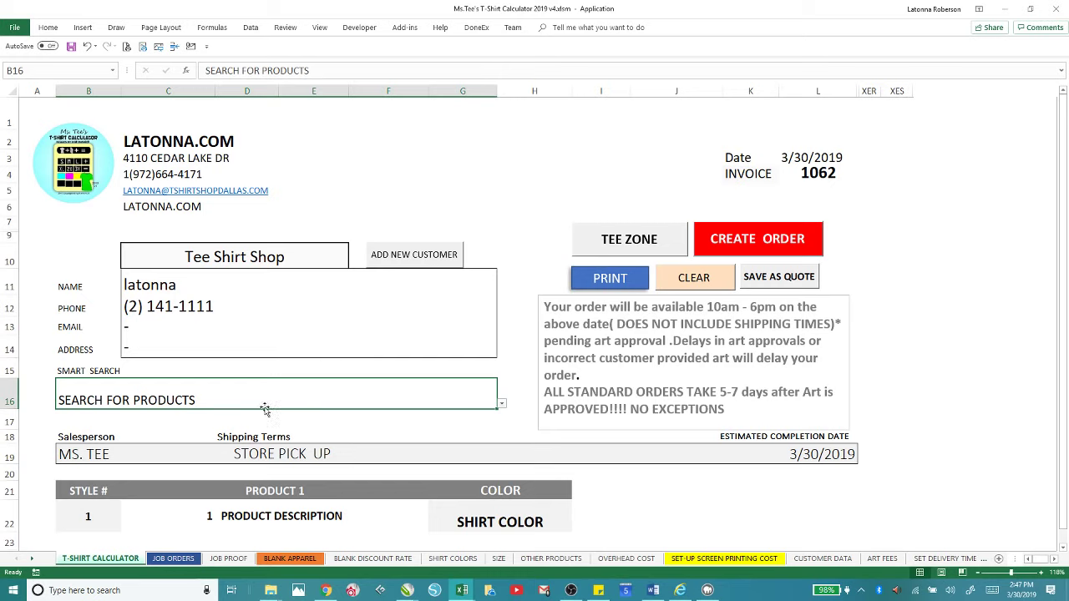
pyautogui.scroll(-15, 262, 409)
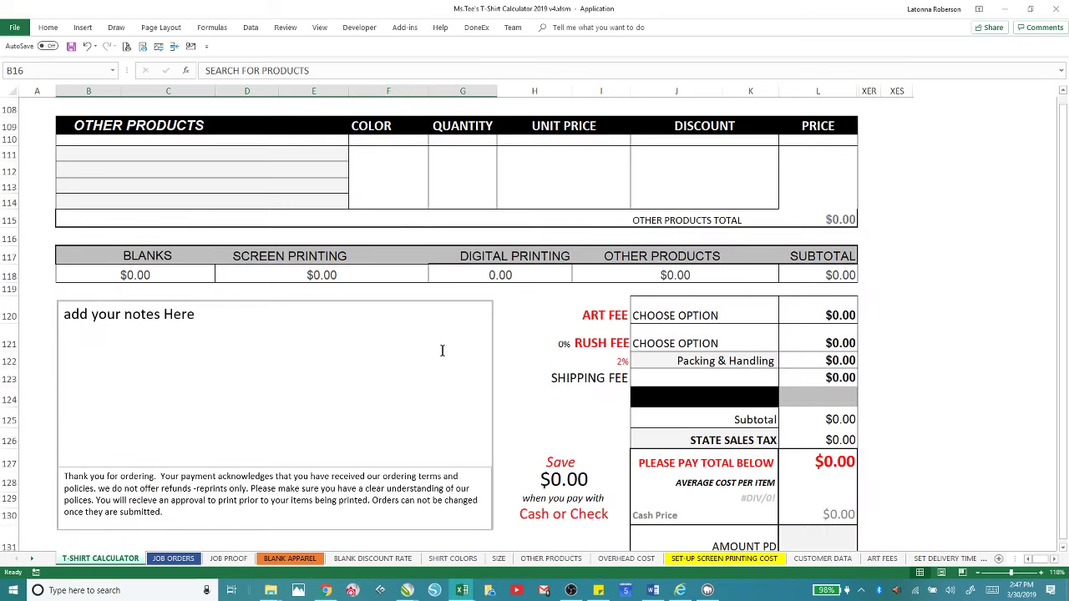
pyautogui.scroll(10, 442, 351)
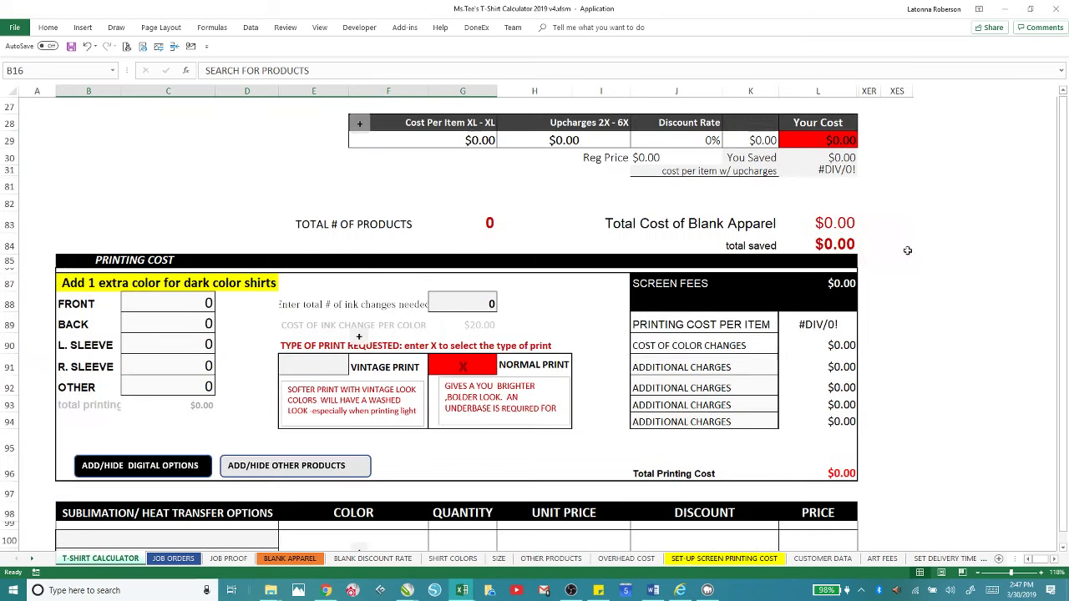
pyautogui.click(1065, 98)
pyautogui.scroll(1, 1065, 98)
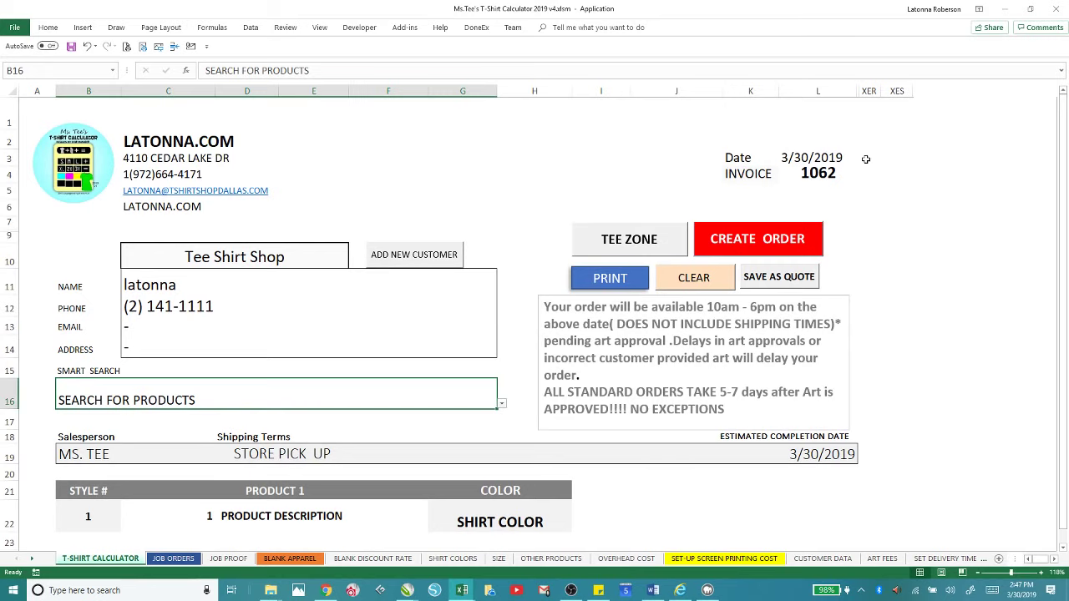
pyautogui.scroll(-2, 866, 160)
pyautogui.scroll(2, 867, 160)
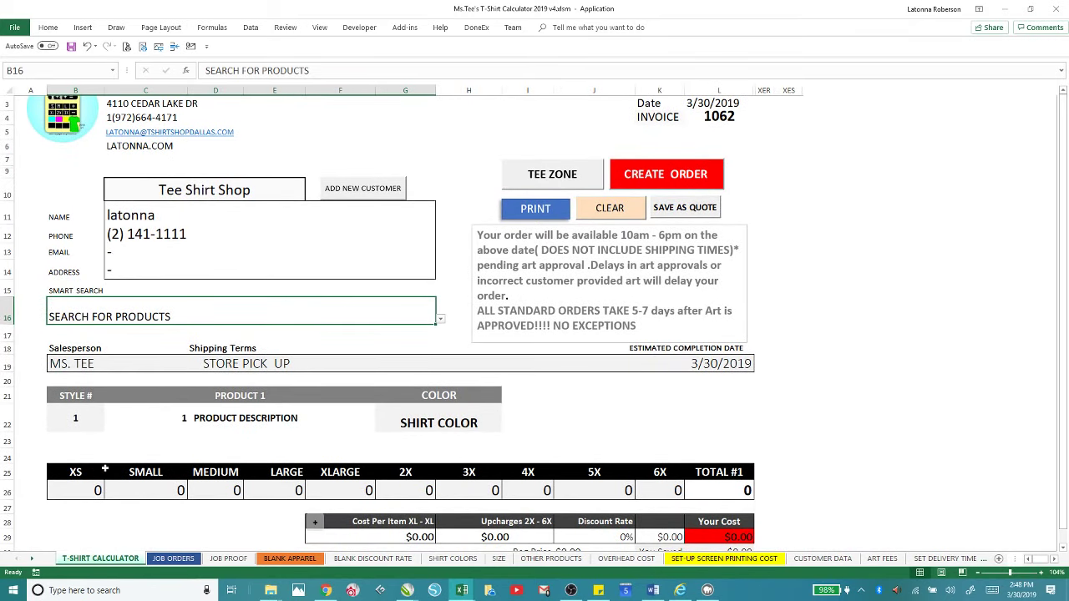
# Step: Set product 1's style number to G500, choosing it from the available styles
pyautogui.click(98, 424)
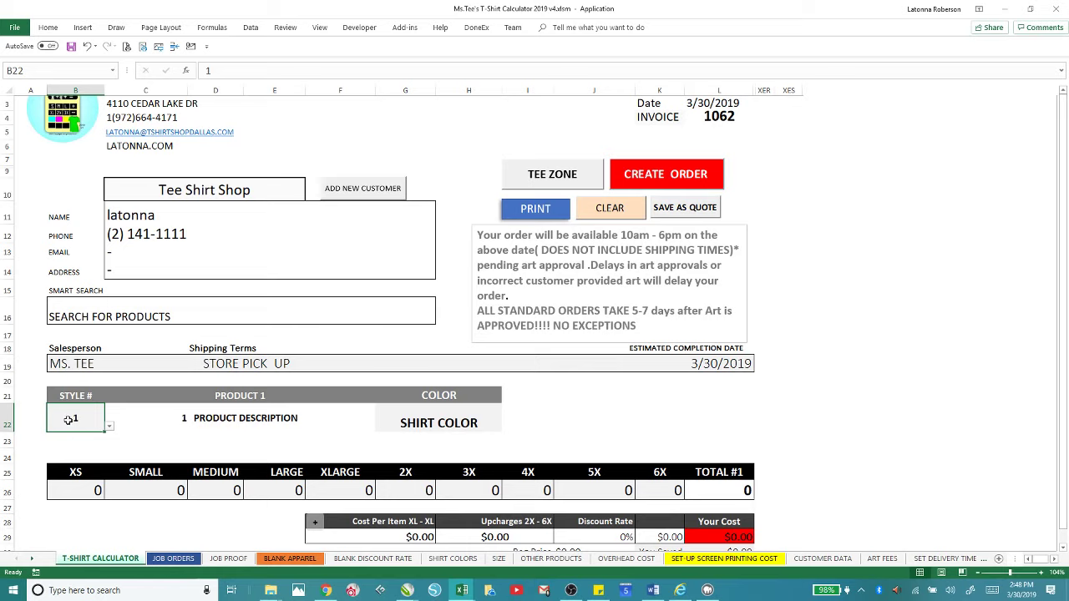
pyautogui.write('g500')
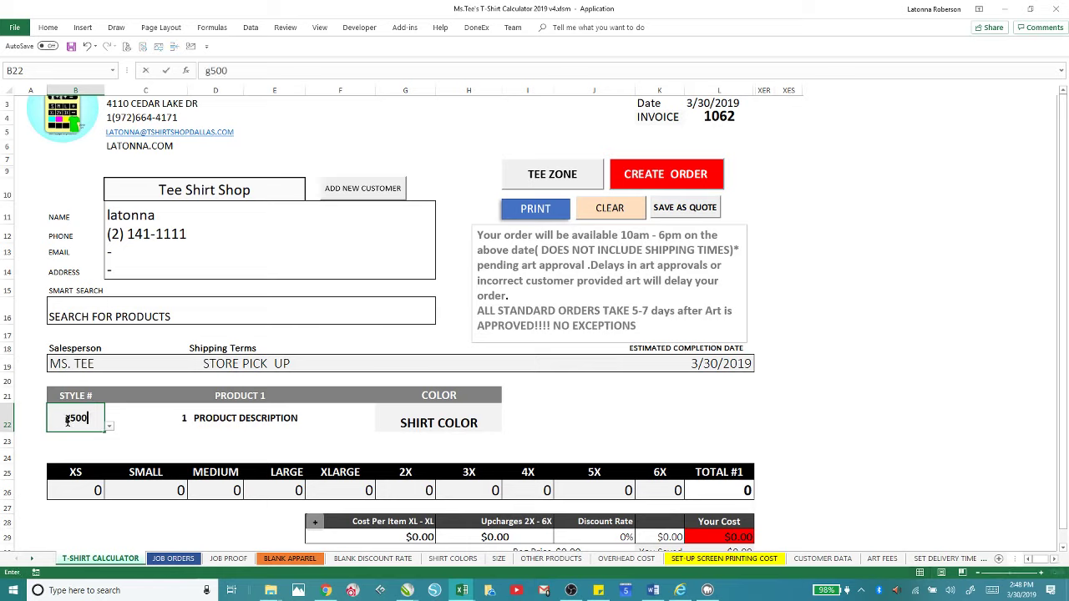
pyautogui.press('Tab')
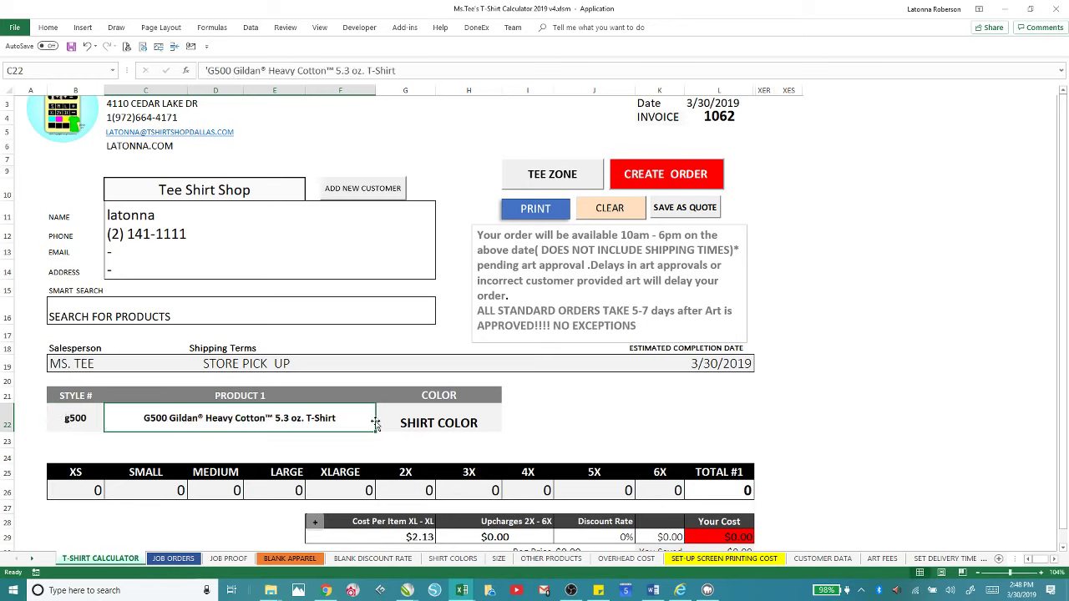
pyautogui.click(71, 421)
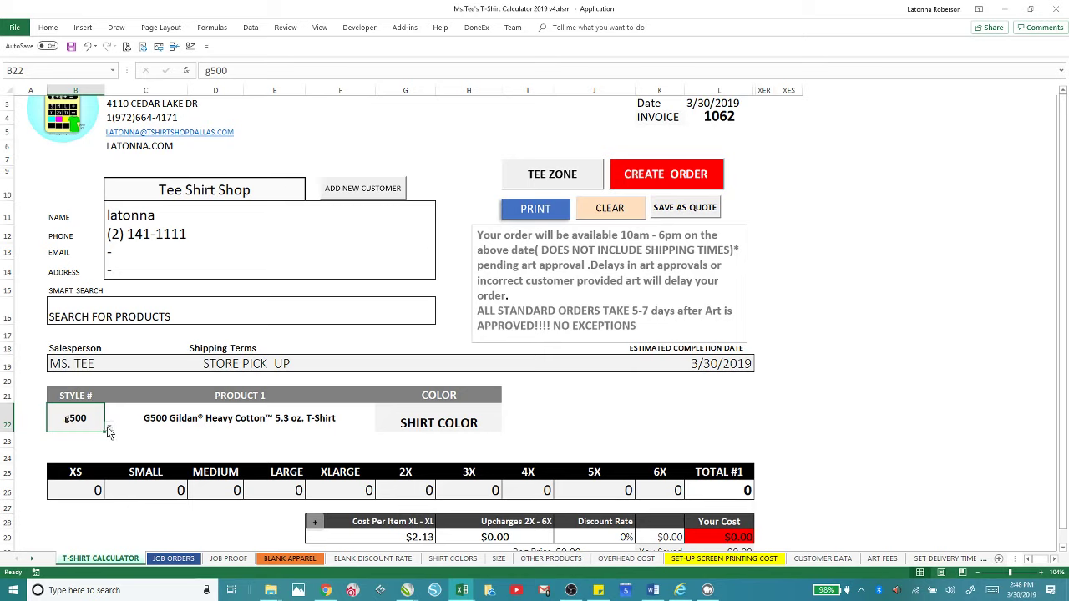
pyautogui.click(109, 428)
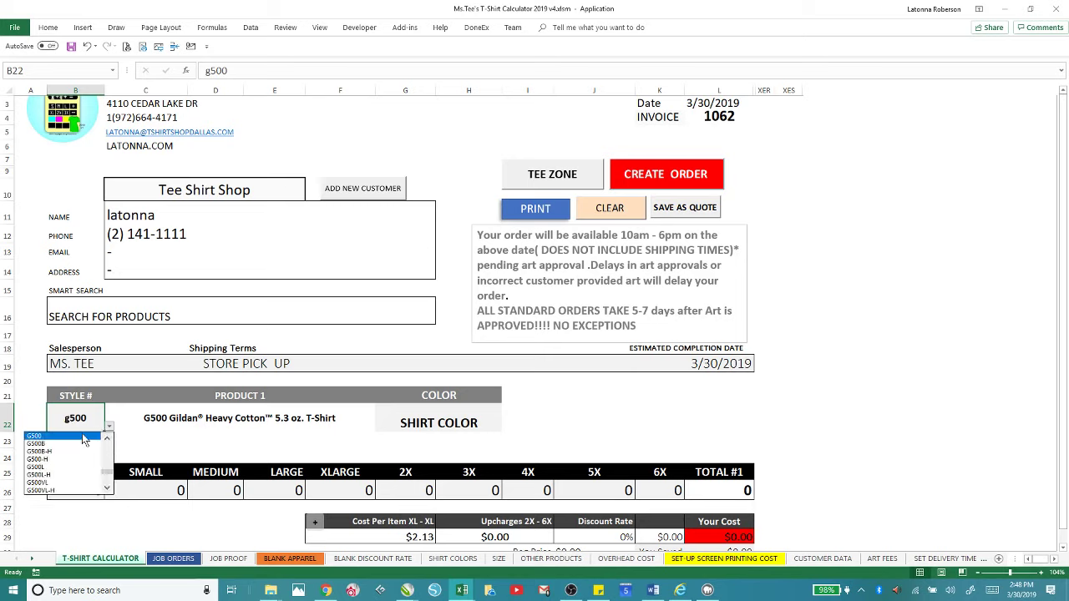
pyautogui.click(33, 437)
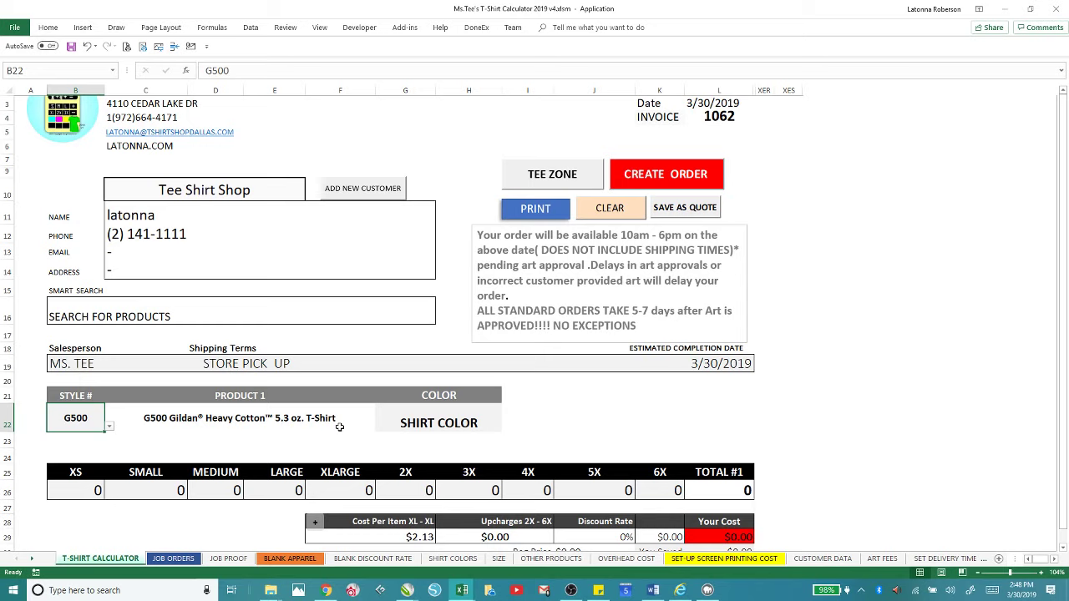
# Step: Set product 1's shirt color to black and enter quantities of 12 medium and 12 large
pyautogui.click(391, 421)
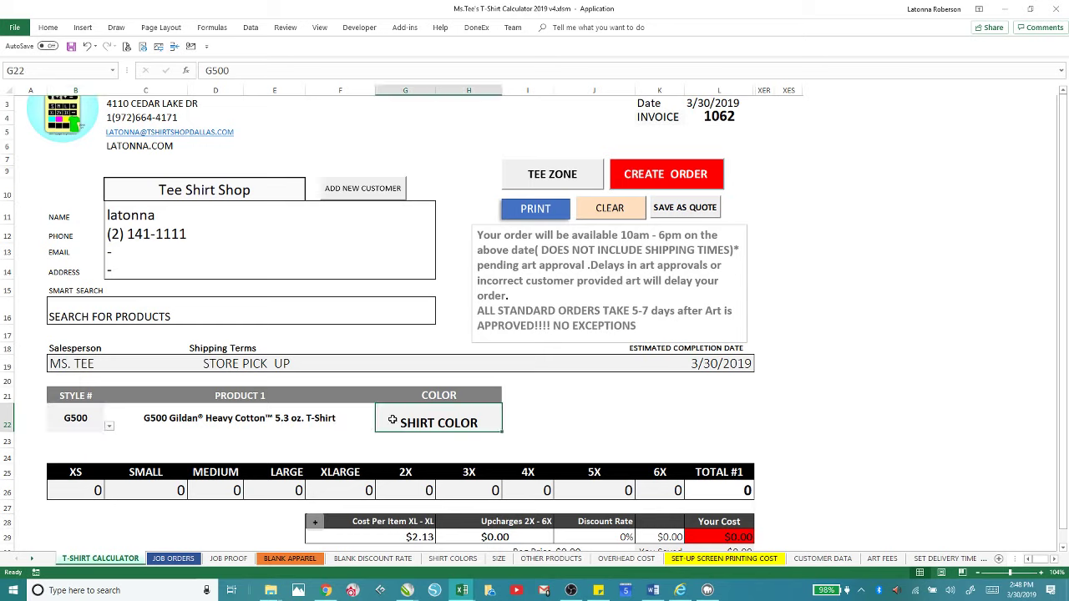
pyautogui.write('black')
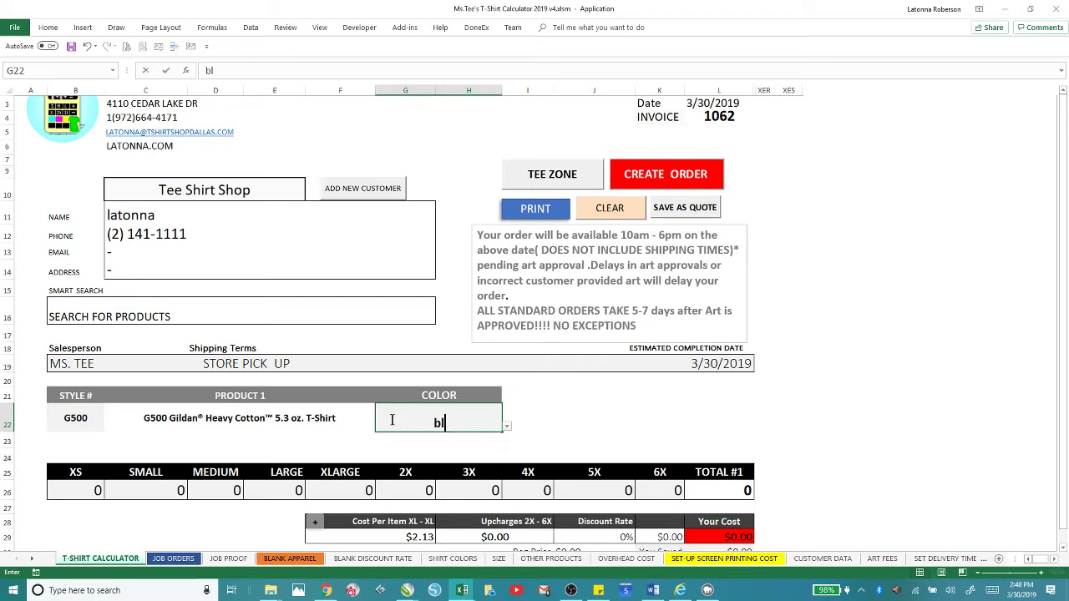
pyautogui.click(220, 493)
pyautogui.write('12')
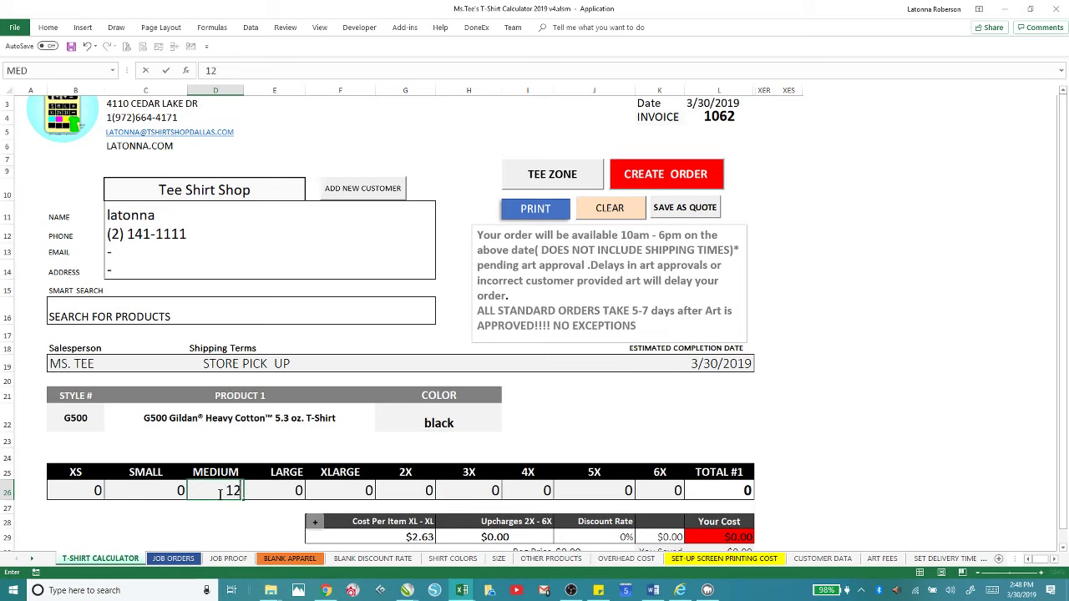
pyautogui.press('Tab')
pyautogui.write('121')
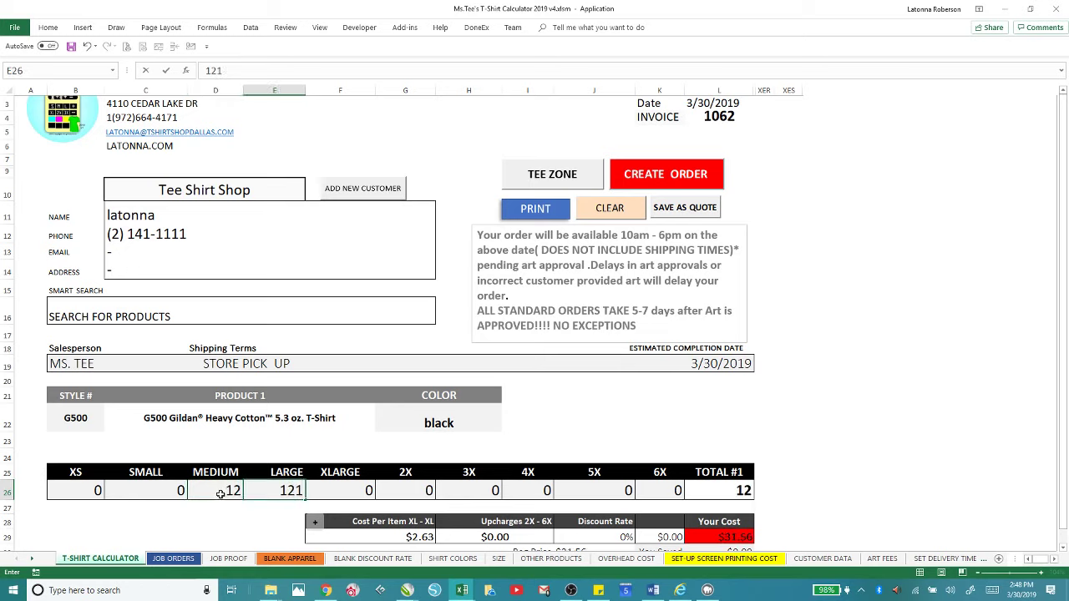
pyautogui.press('BackSpace')
pyautogui.press('Tab')
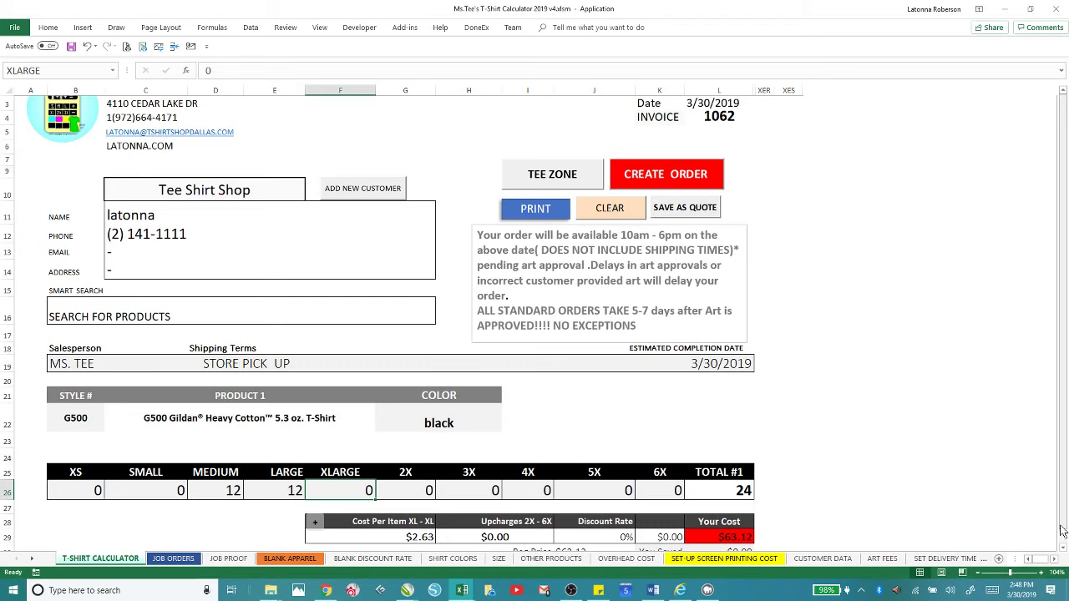
# Step: Try a 3X quantity of 7 for product 1, and reset it to 0
pyautogui.click(1064, 550)
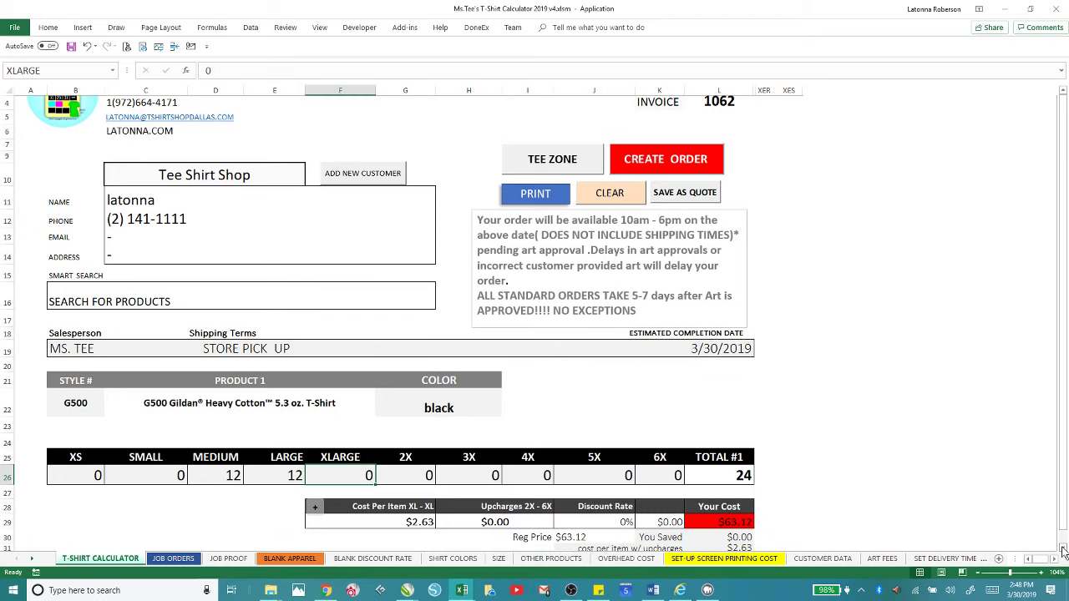
pyautogui.moveTo(1063, 550); pyautogui.dragTo(1064, 550)
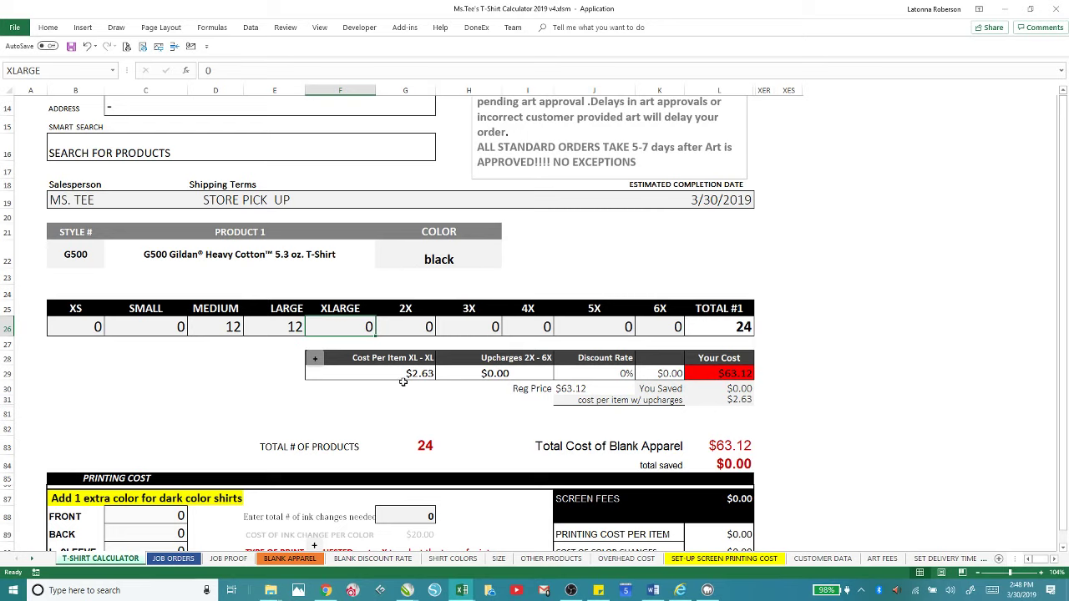
pyautogui.click(466, 328)
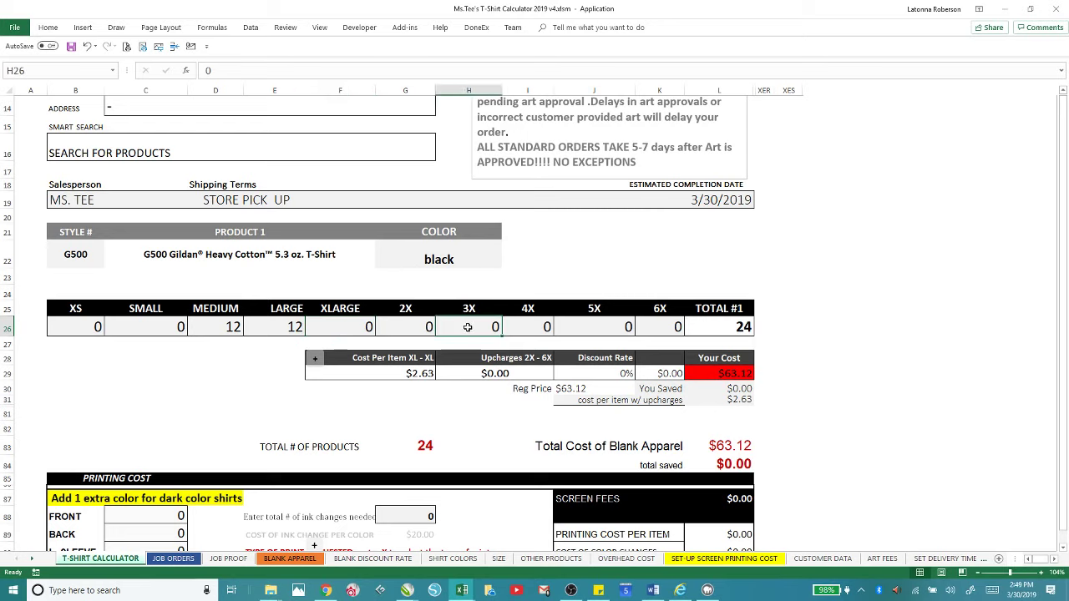
pyautogui.write('7')
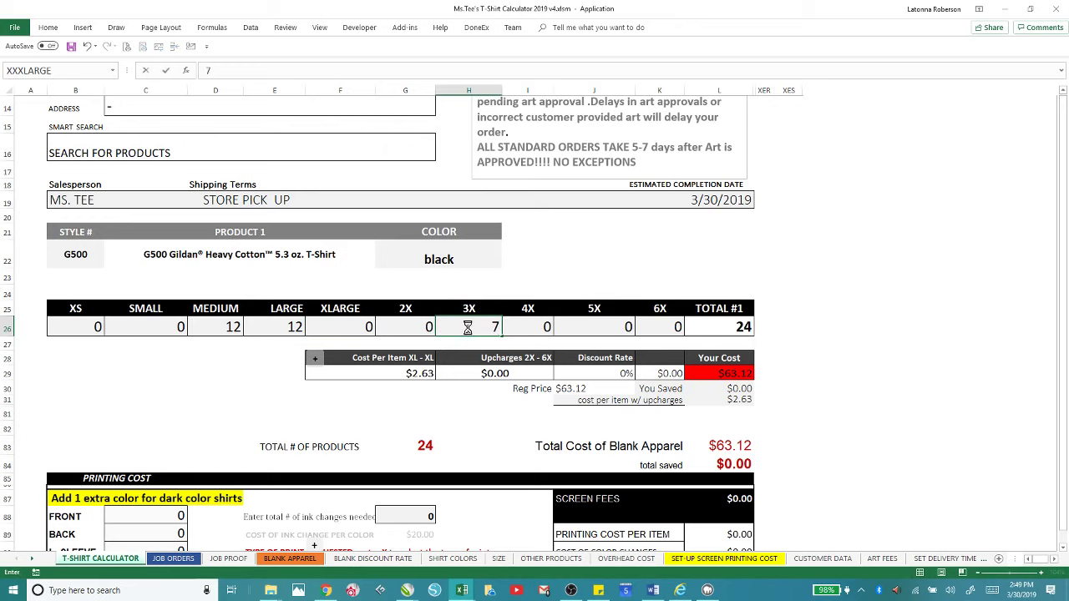
pyautogui.press('Tab')
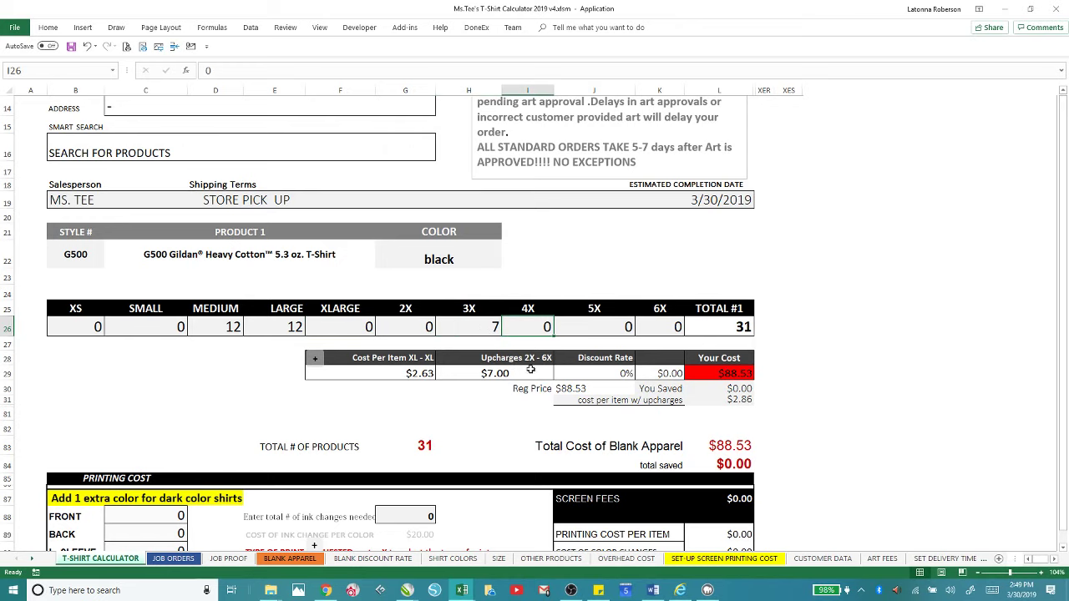
pyautogui.click(483, 326)
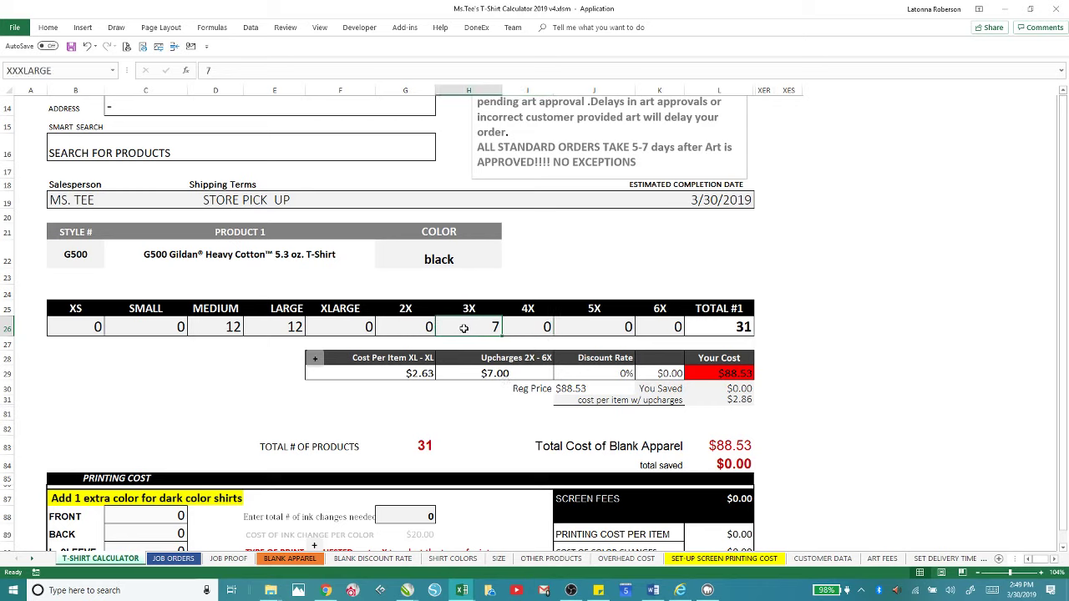
pyautogui.write('0')
# Step: Set product 1's 4X quantity to 5 and its medium quantity to 100
pyautogui.click(522, 327)
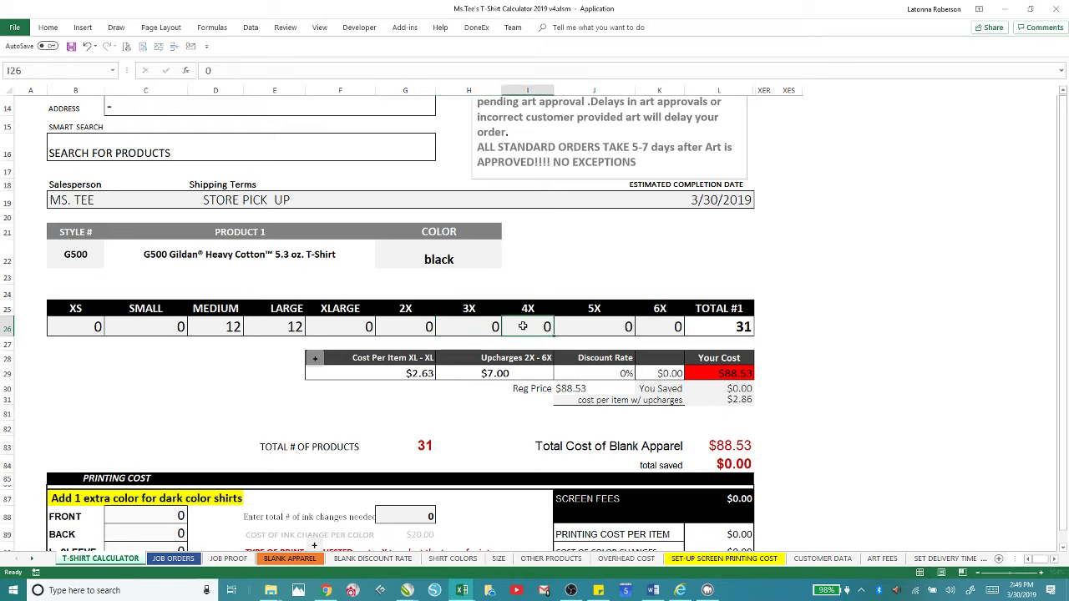
pyautogui.write('5')
pyautogui.press('Tab')
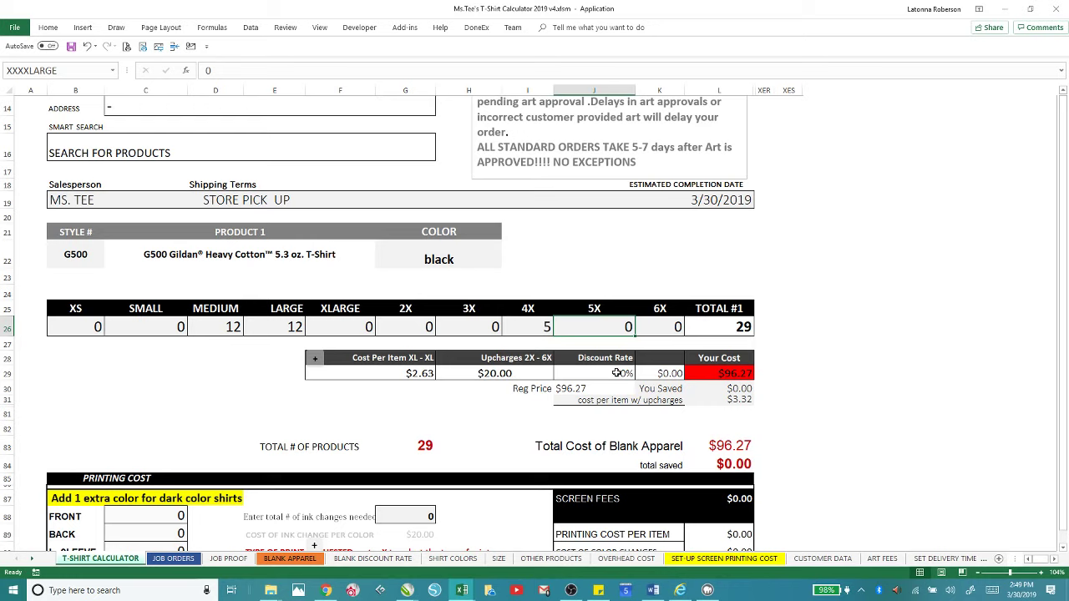
pyautogui.click(213, 326)
pyautogui.write('100')
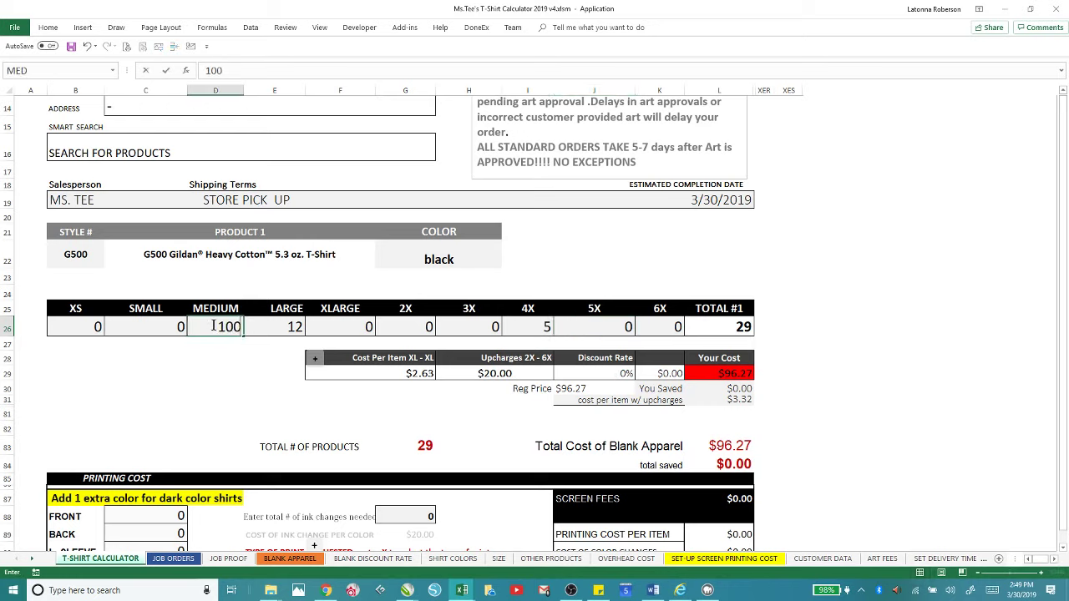
pyautogui.press('Tab')
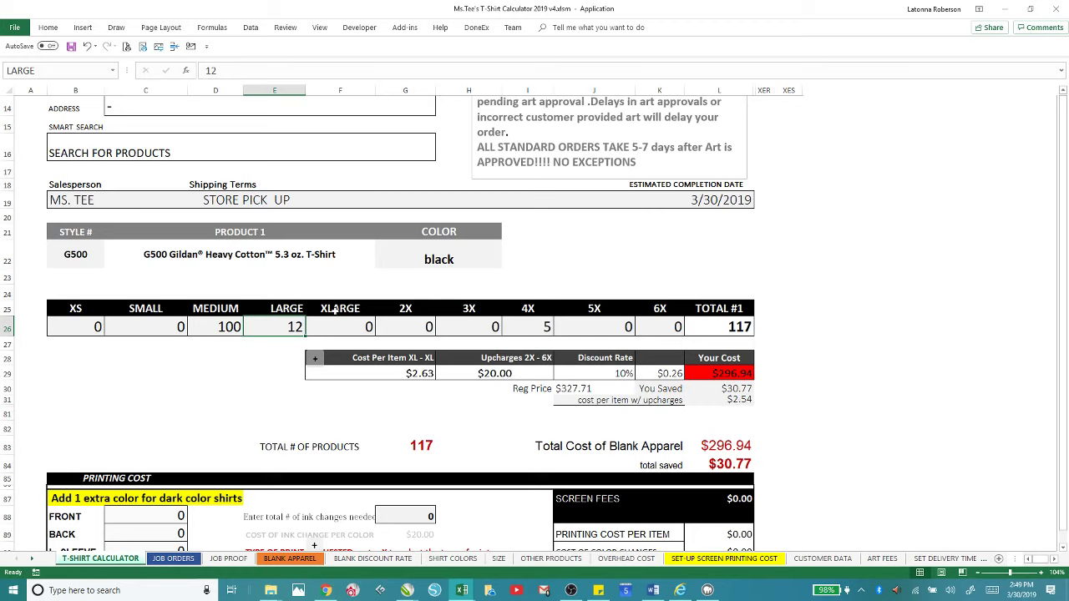
# Step: Show the Product 2 section below product 1's cost lines
pyautogui.click(315, 361)
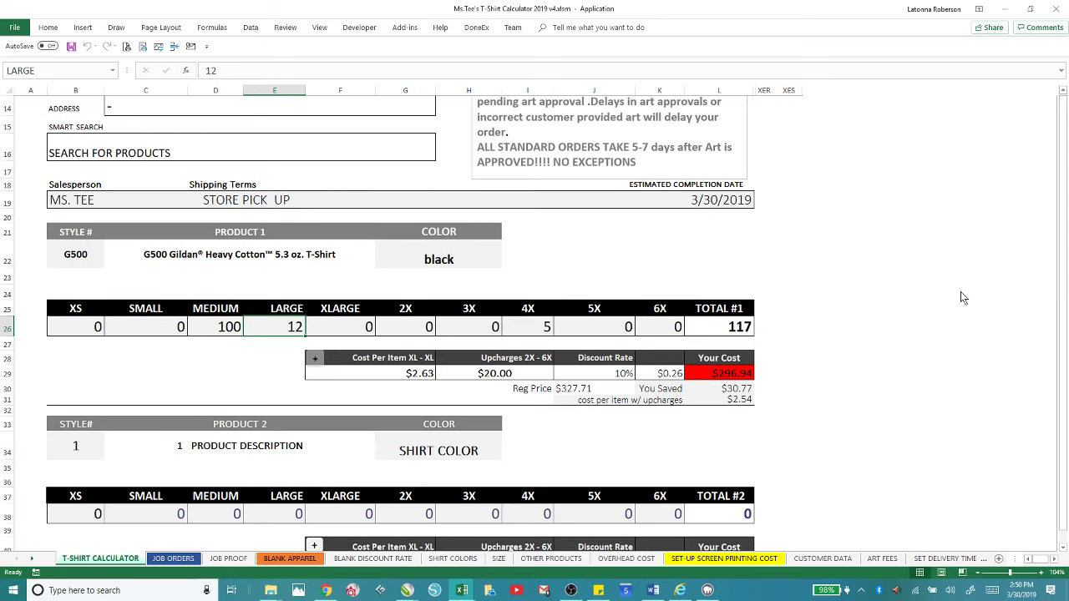
pyautogui.scroll(-3, 964, 298)
pyautogui.scroll(-2, 962, 296)
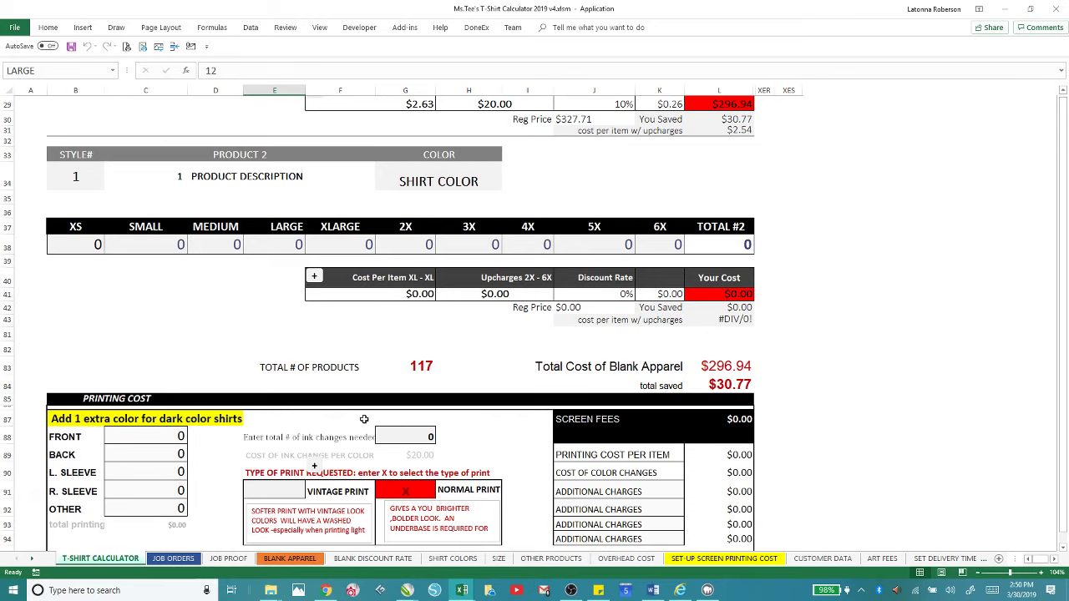
# Step: Set the number of front print colors to 2 in the printing cost section
pyautogui.scroll(-3, 490, 345)
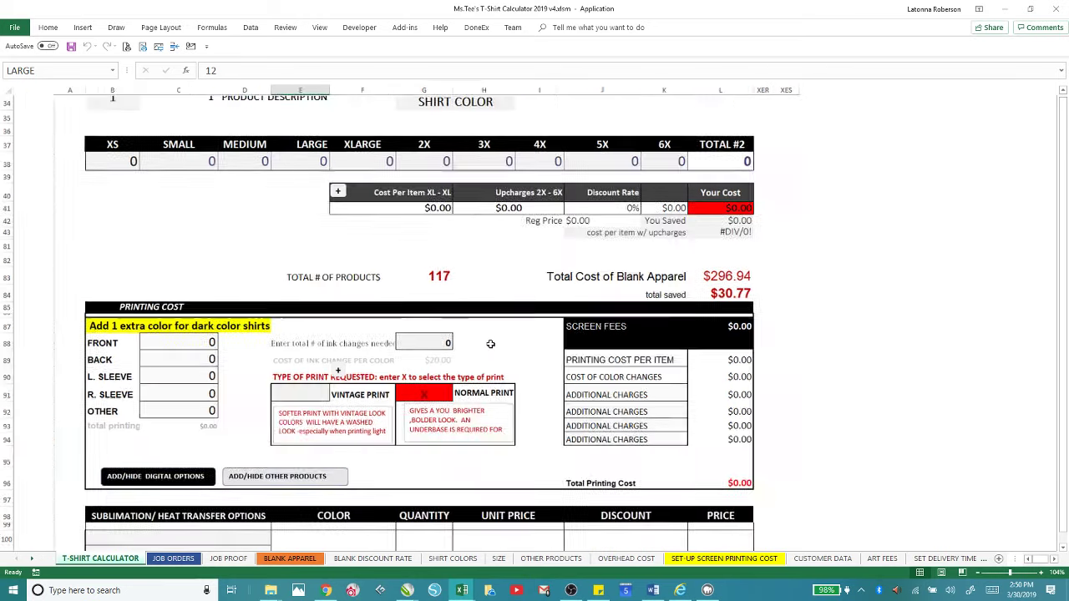
pyautogui.scroll(5, 296, 381)
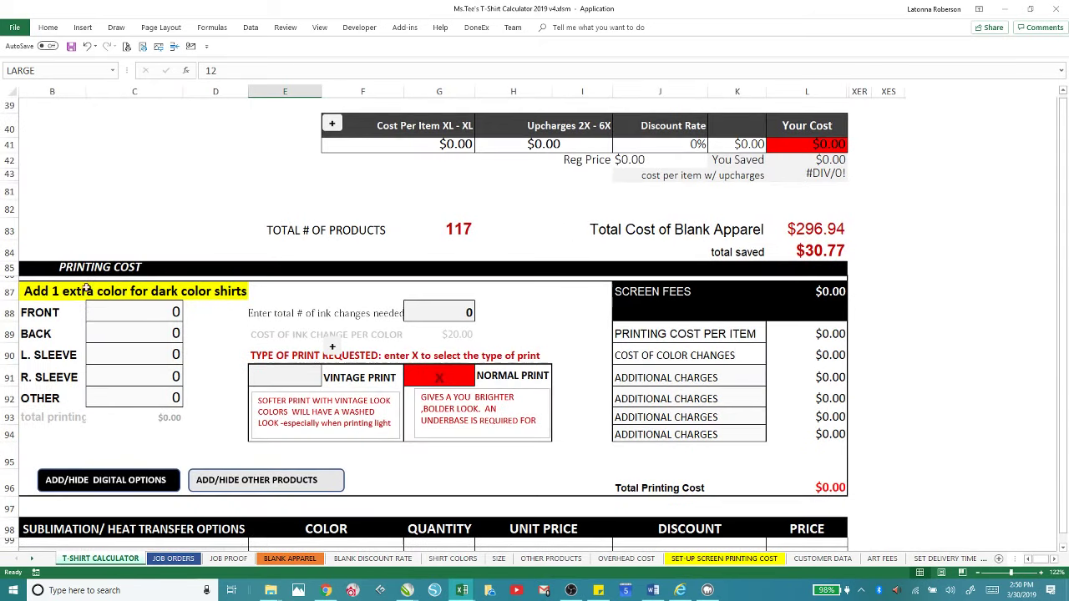
pyautogui.click(132, 317)
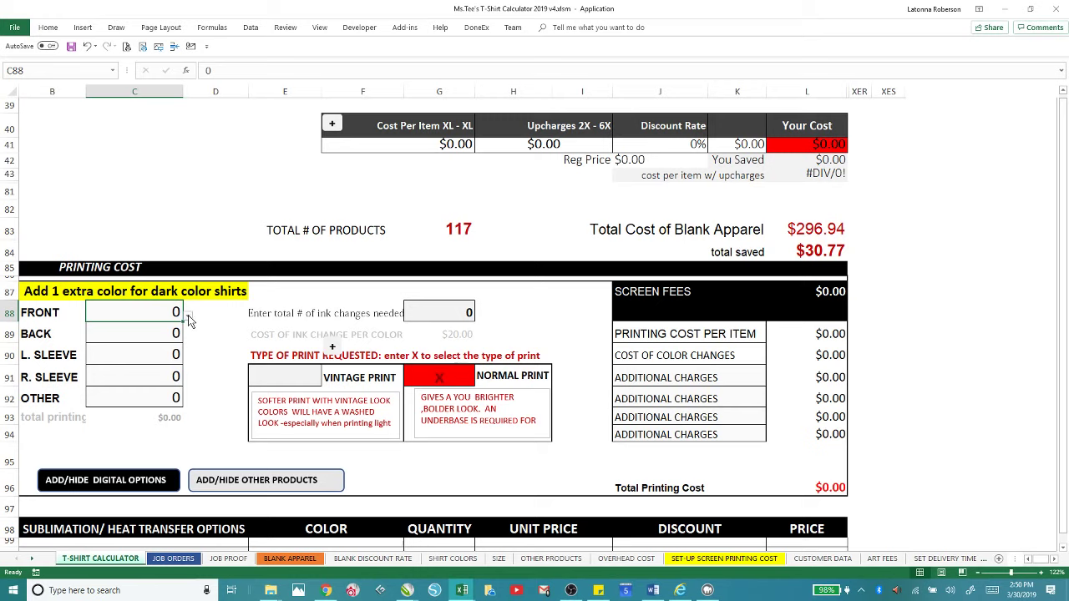
pyautogui.click(189, 315)
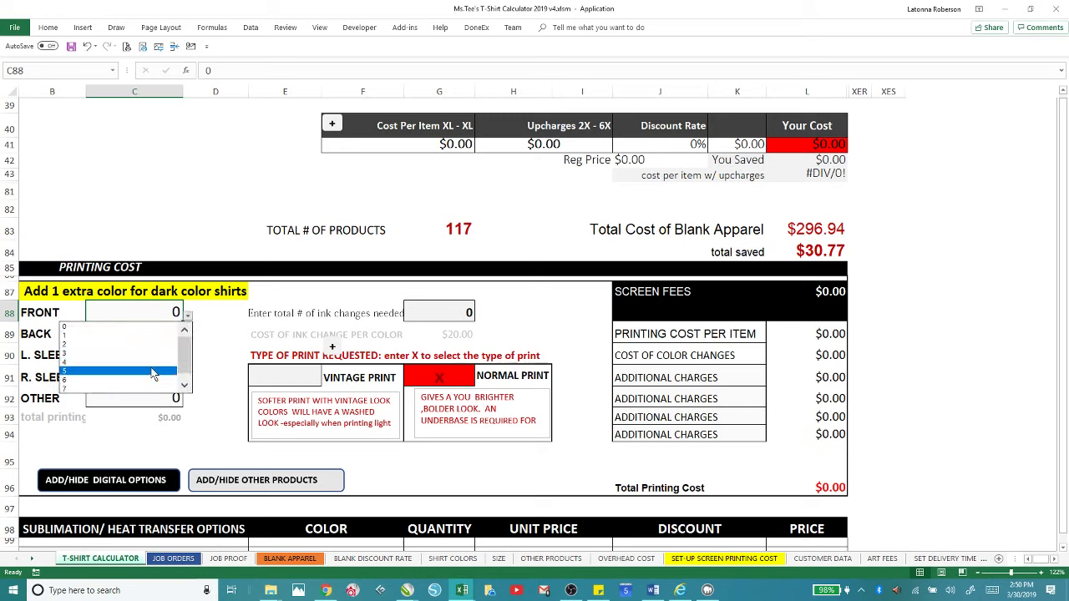
pyautogui.moveTo(183, 358); pyautogui.dragTo(184, 365)
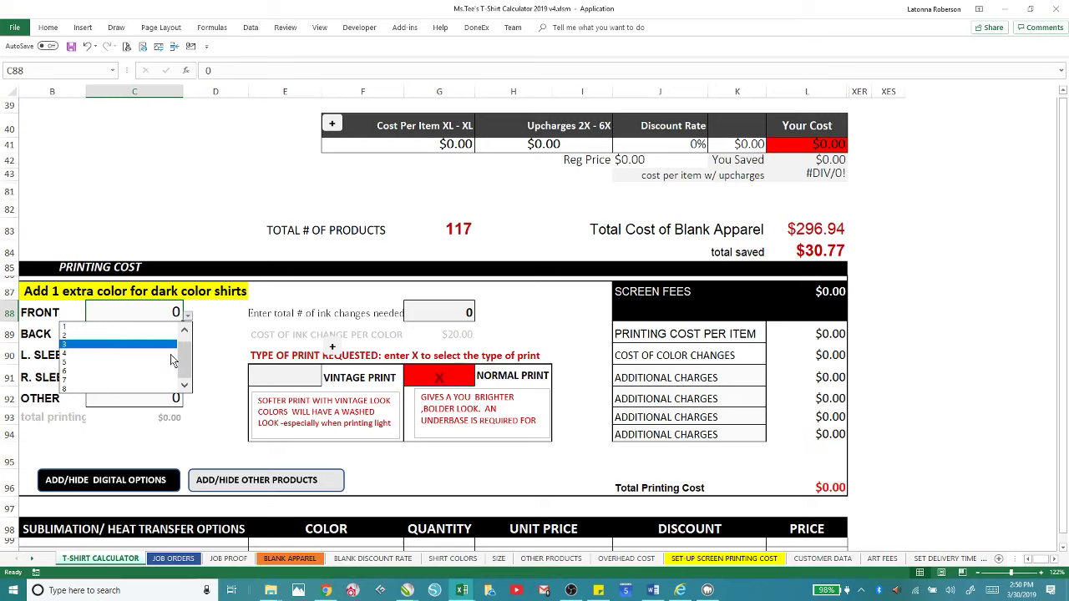
pyautogui.click(122, 337)
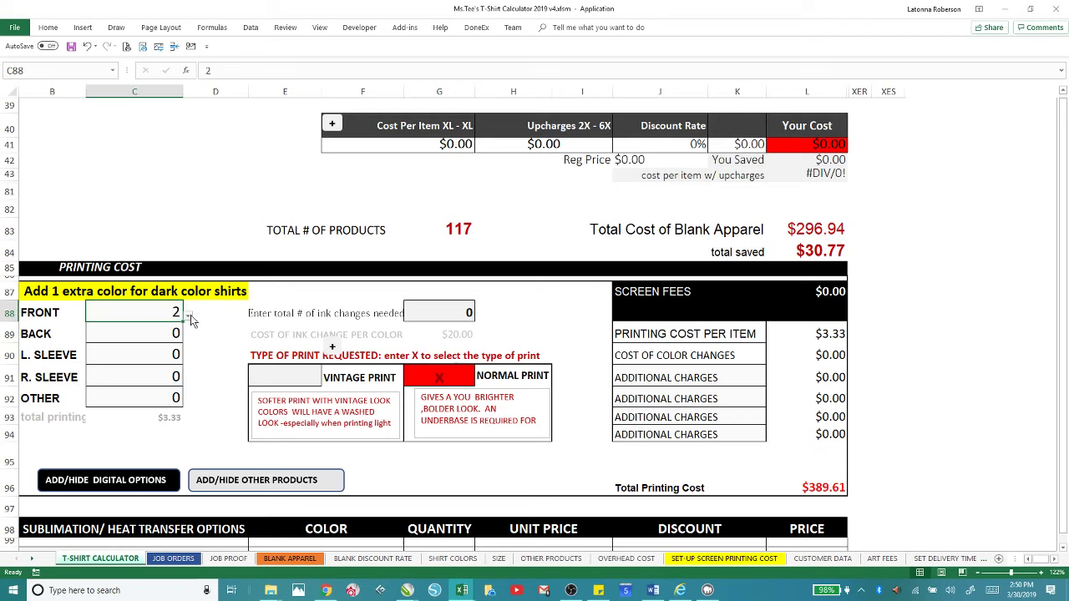
# Step: Mark the type of print as vintage with an X, and clear the X from normal print
pyautogui.click(293, 376)
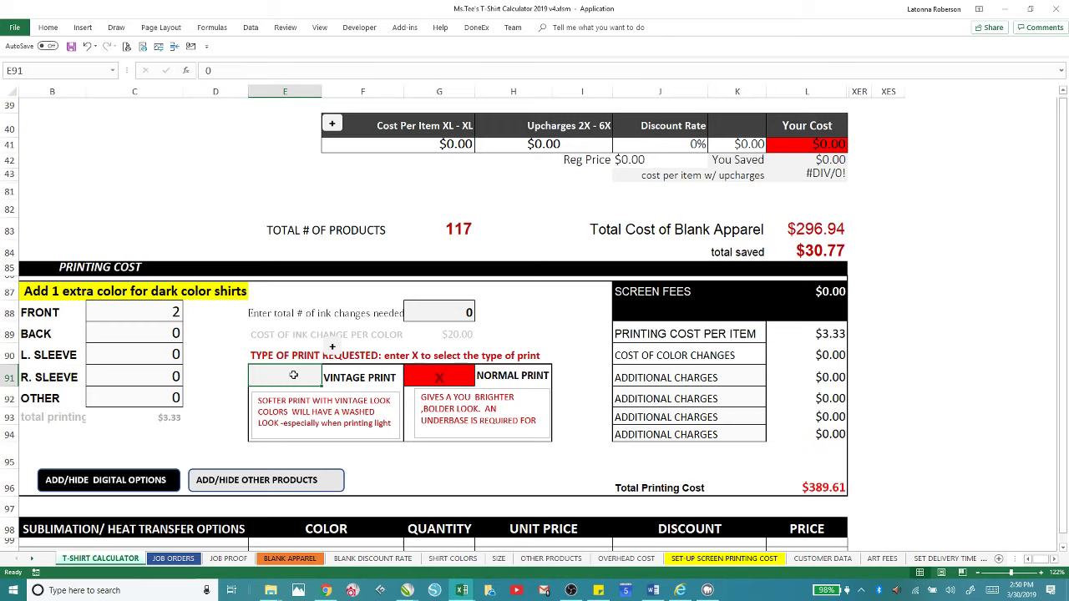
pyautogui.write('x')
pyautogui.click(432, 374)
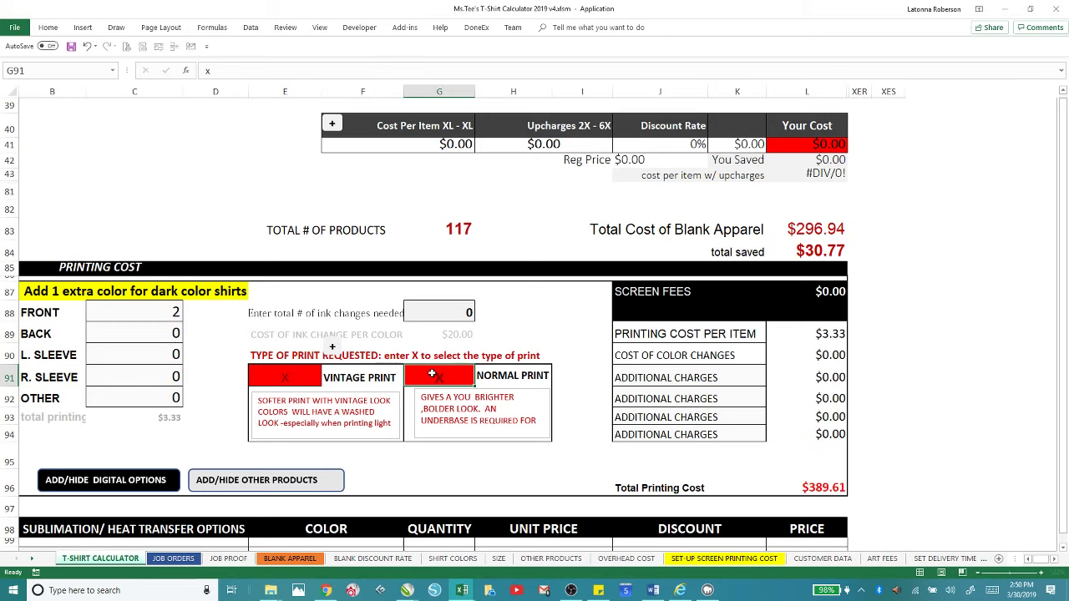
pyautogui.press('Delete')
pyautogui.press('Right')
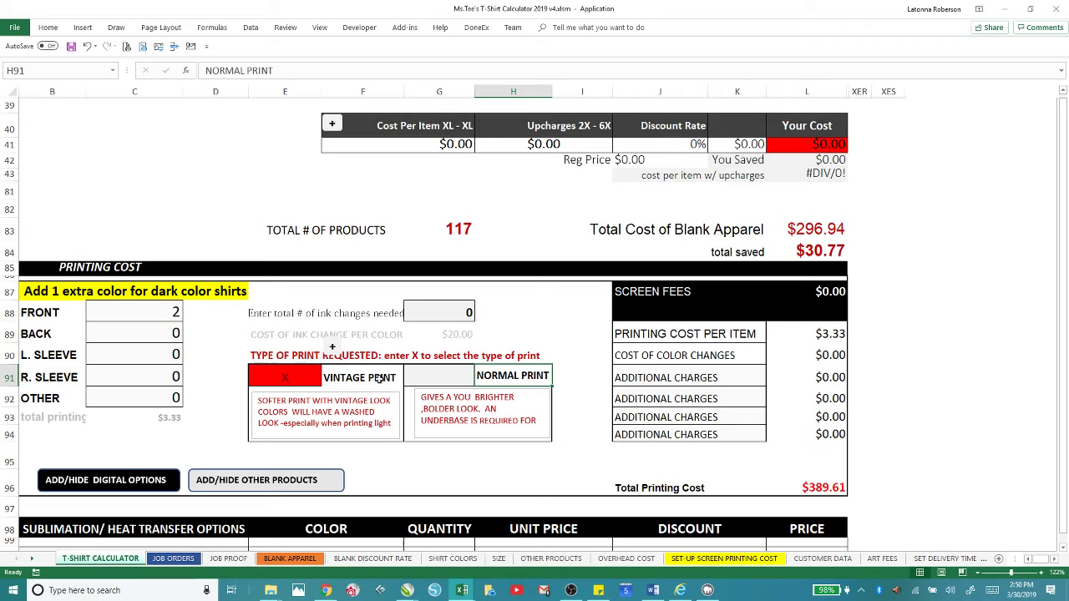
pyautogui.click(434, 311)
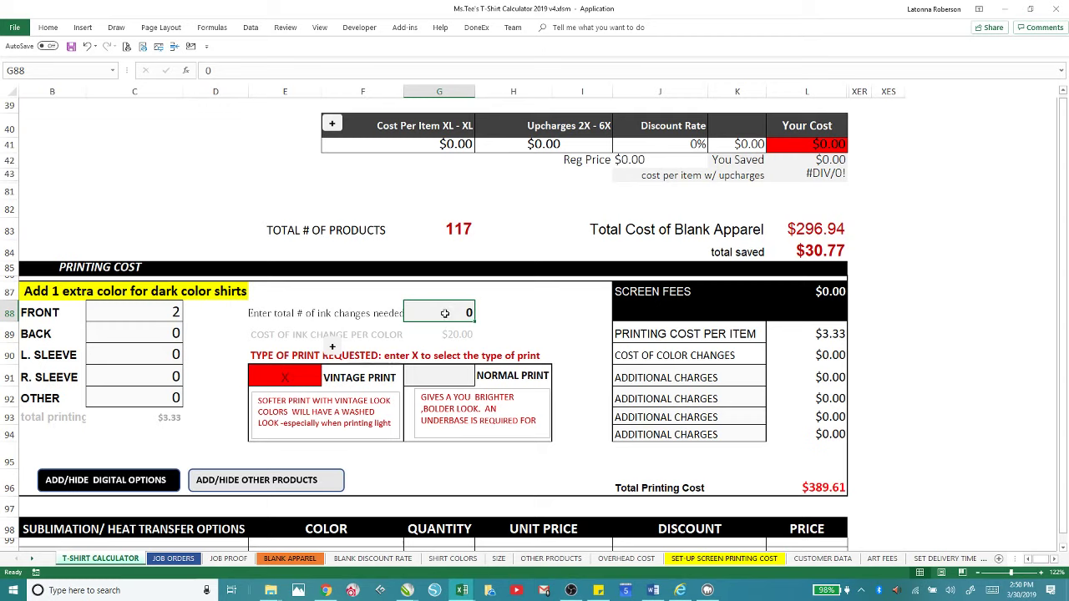
pyautogui.click(457, 337)
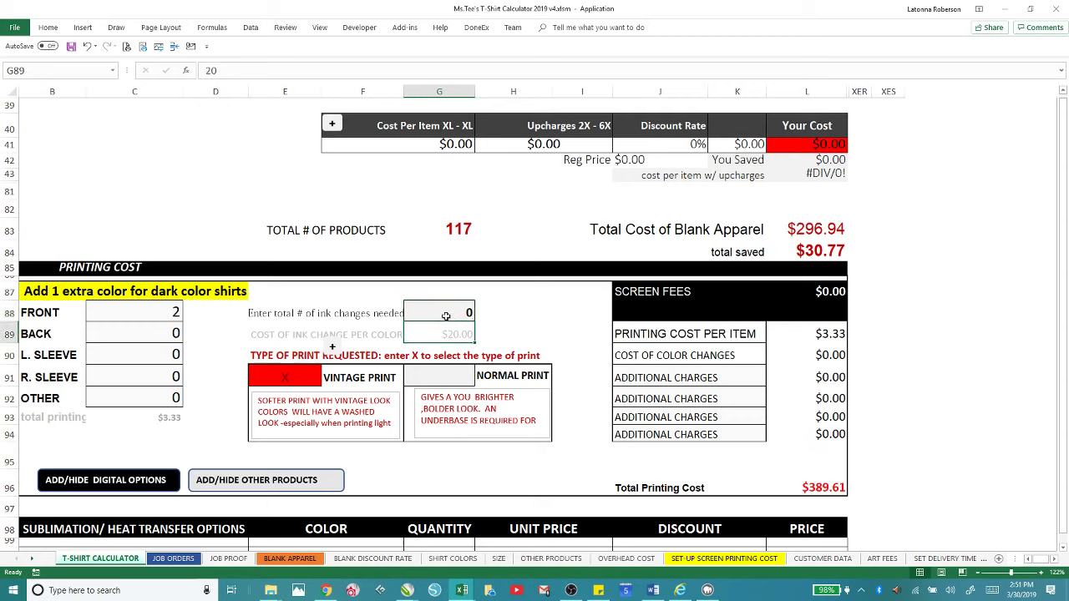
pyautogui.click(446, 316)
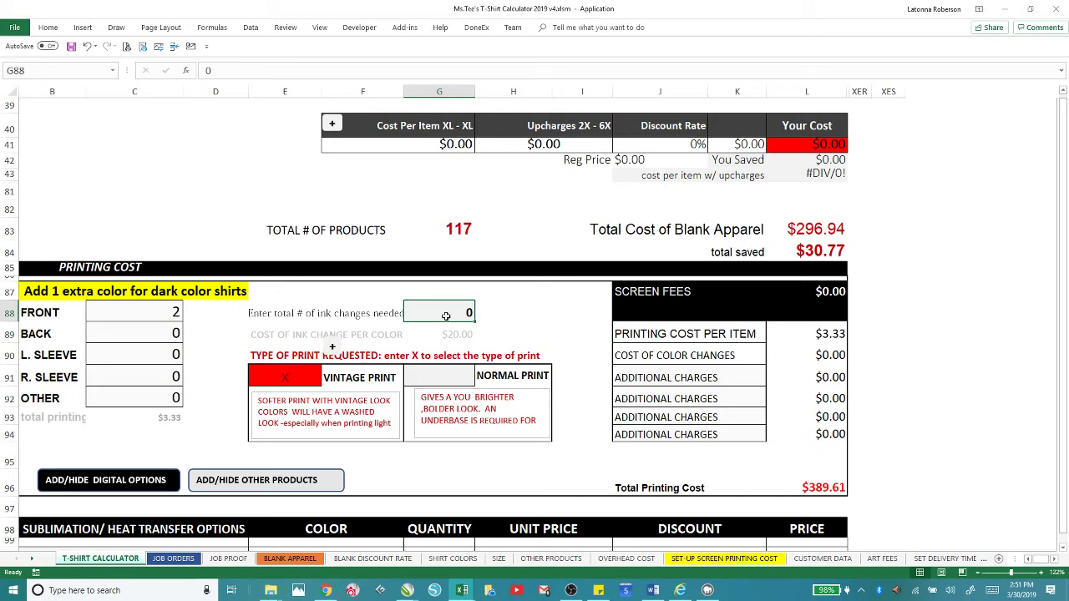
# Step: Try hiding the Screen Fees label and amount with black text, and undo that color change
pyautogui.click(615, 286)
pyautogui.moveTo(614, 287); pyautogui.dragTo(804, 294)
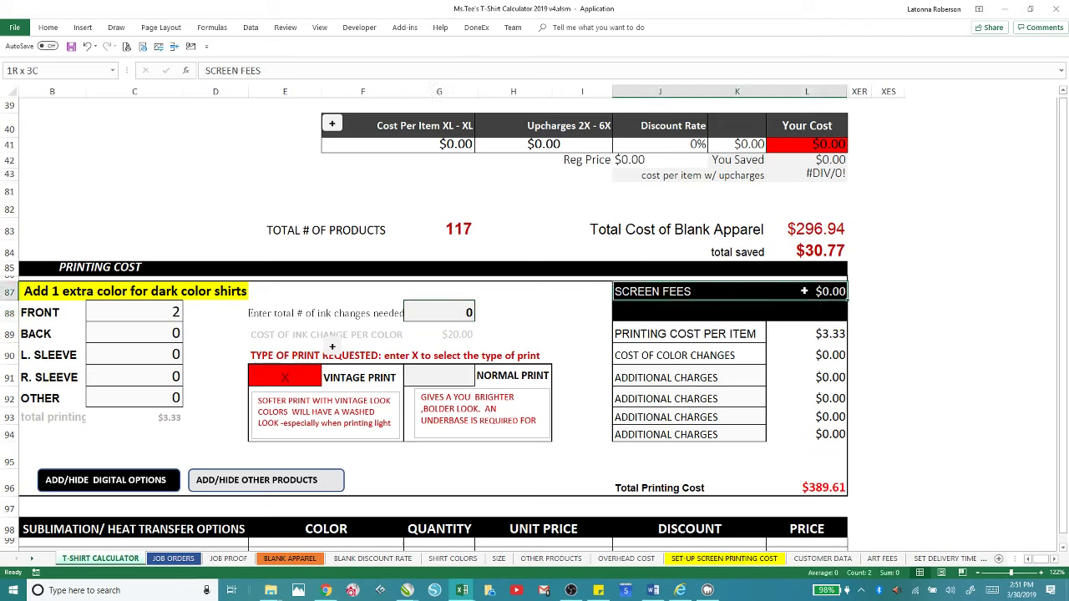
pyautogui.rightClick(807, 299)
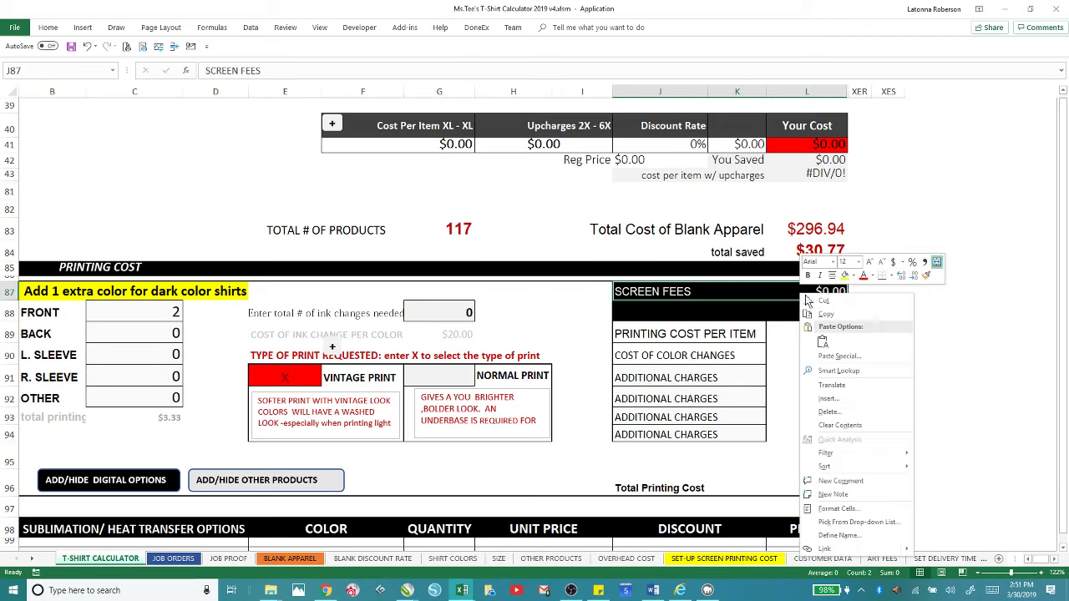
pyautogui.click(872, 275)
pyautogui.click(869, 293)
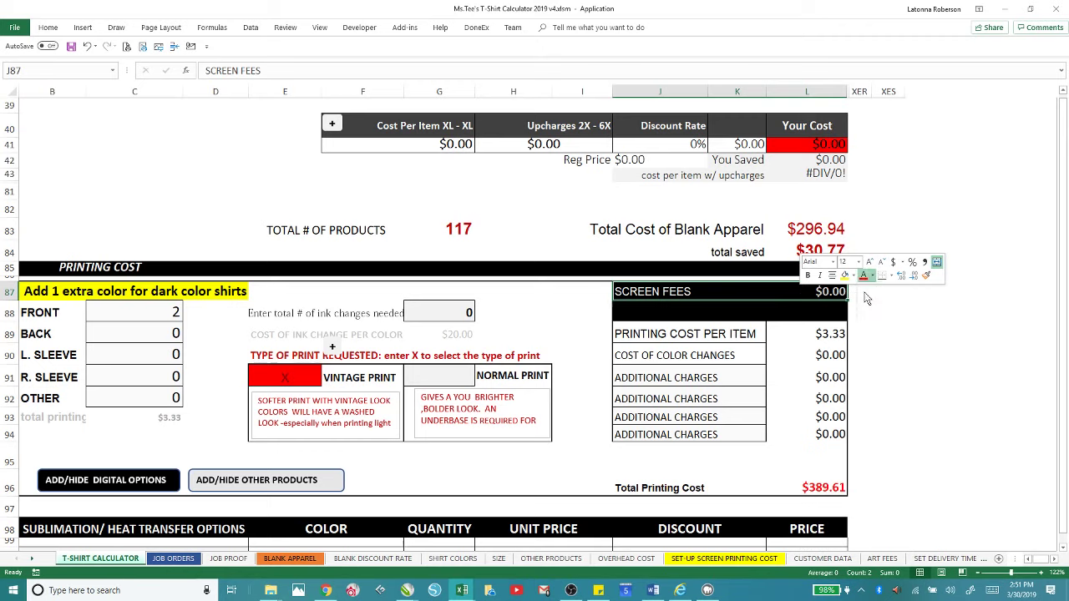
pyautogui.click(860, 333)
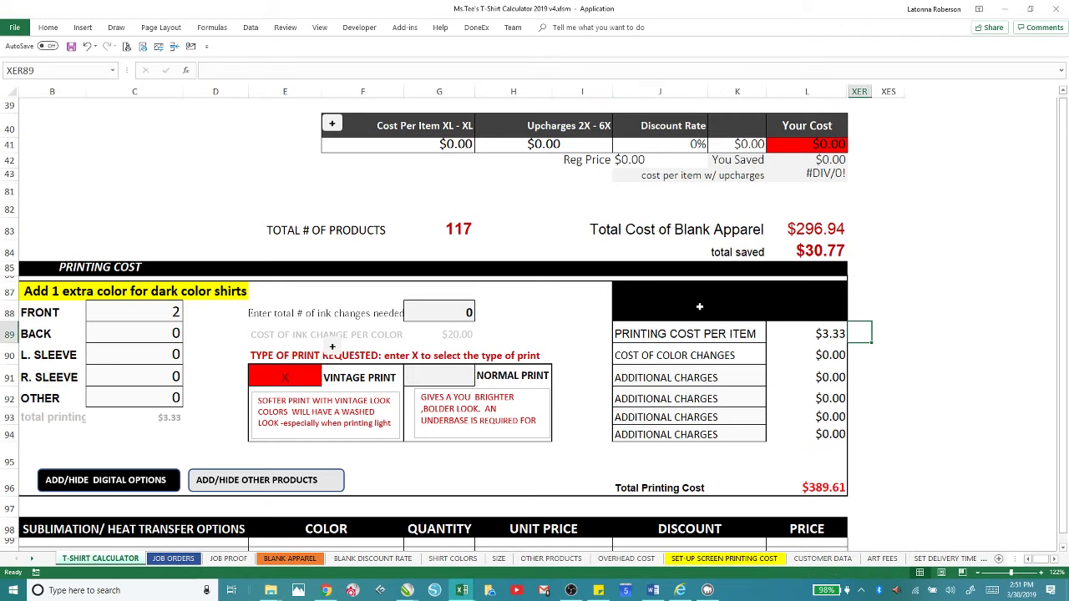
pyautogui.click(87, 46)
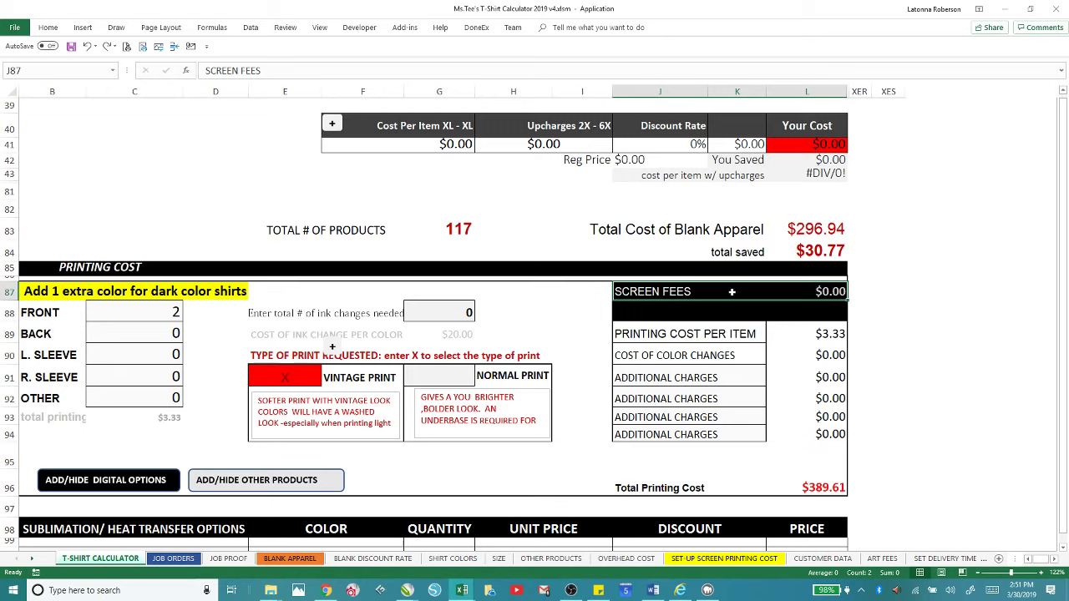
pyautogui.rightClick(732, 290)
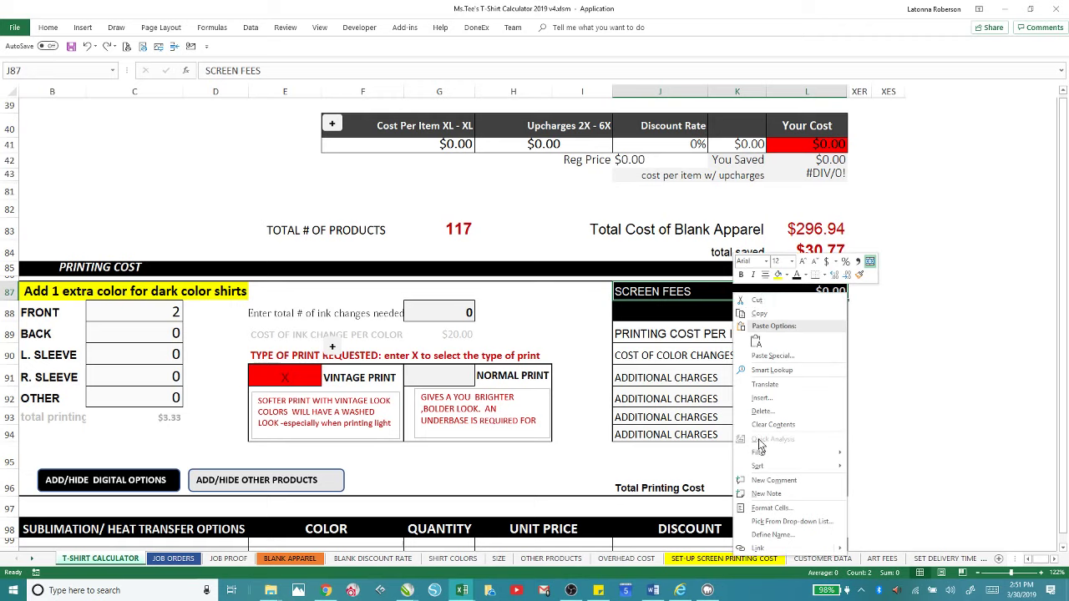
pyautogui.press('Escape')
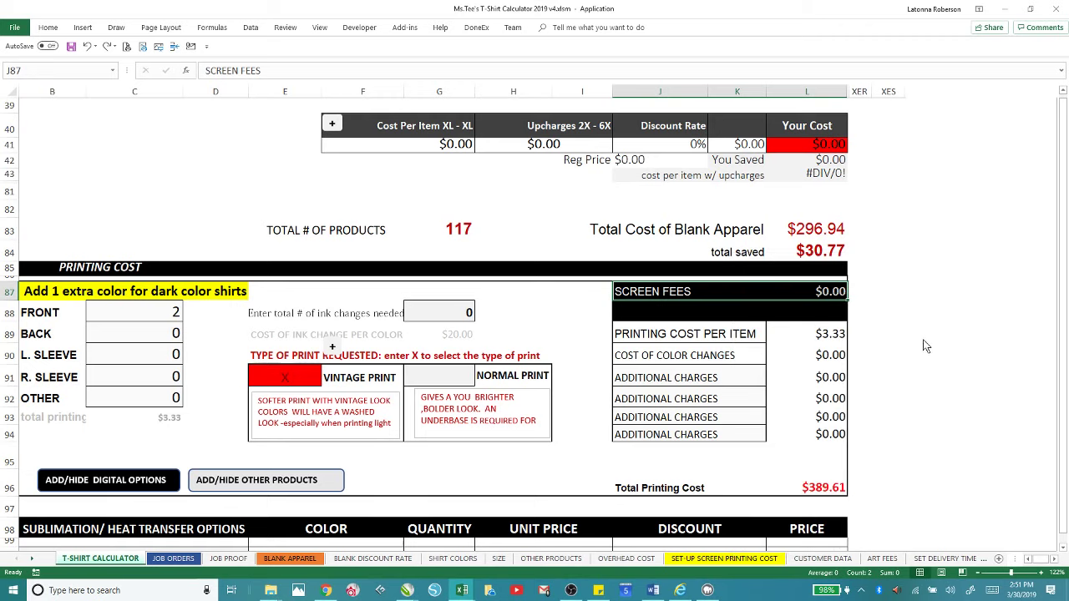
# Step: Hide the Screen Fees label and its amount by making them black on the black background
pyautogui.click(707, 292)
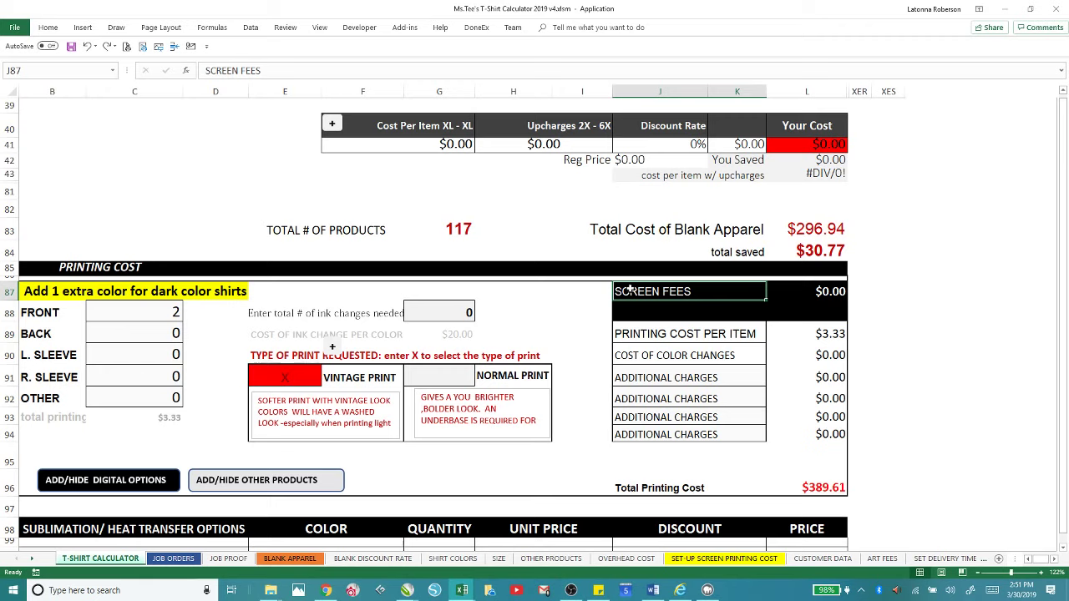
pyautogui.moveTo(628, 291); pyautogui.dragTo(821, 291)
pyautogui.rightClick(821, 291)
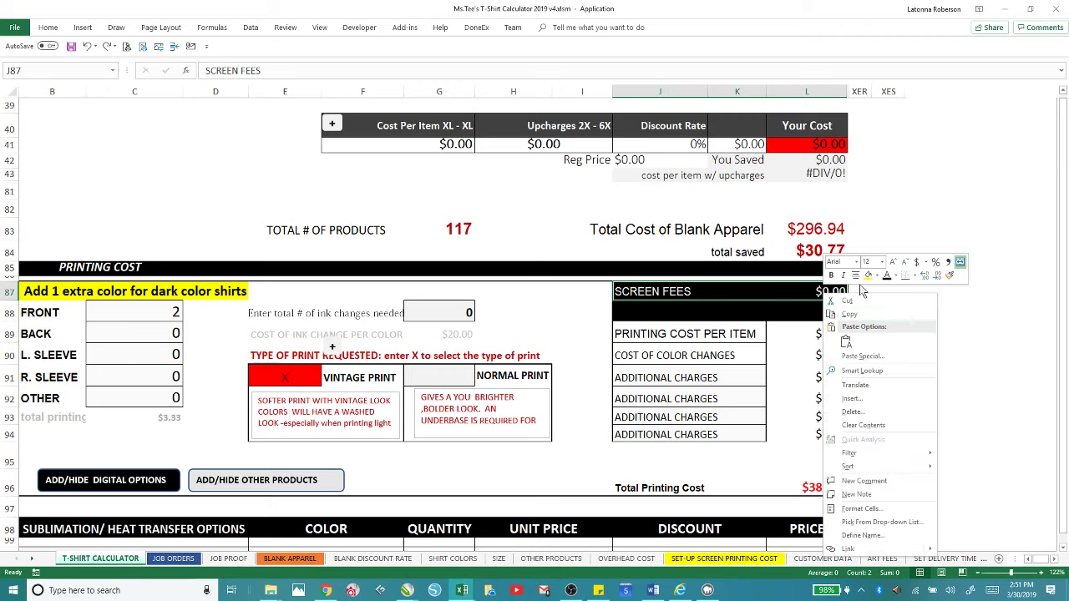
pyautogui.click(872, 275)
pyautogui.click(901, 338)
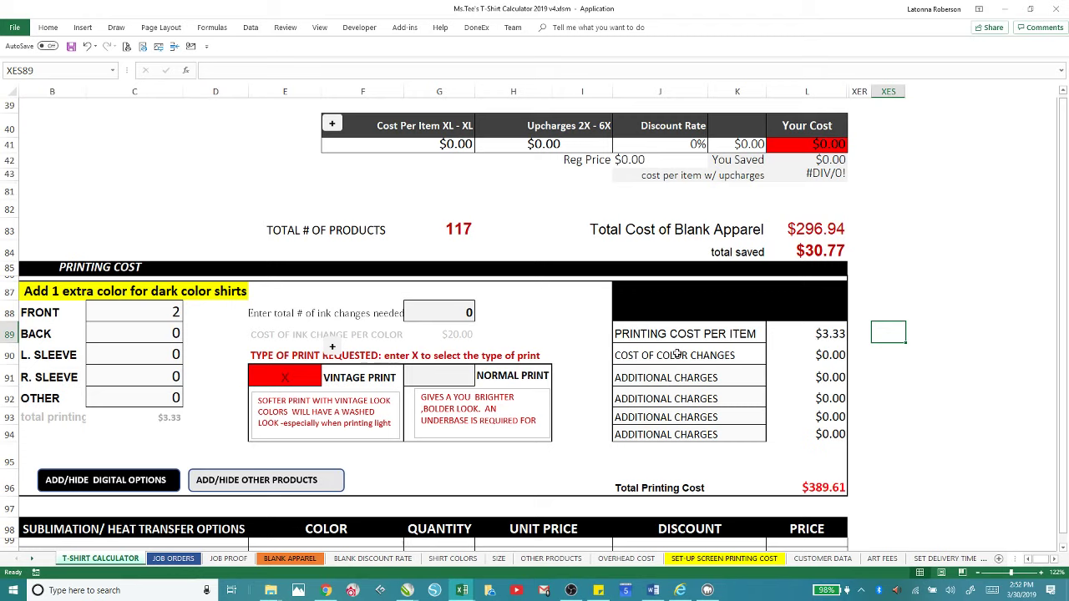
# Step: Set the total number of ink changes needed to 1
pyautogui.click(446, 313)
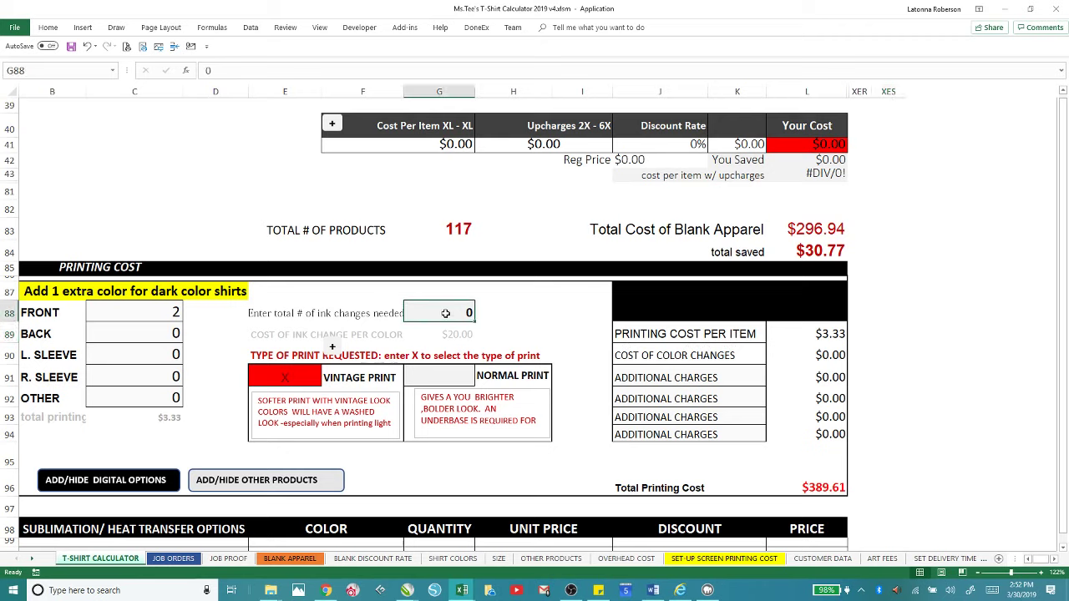
pyautogui.write('1')
pyautogui.press('Tab')
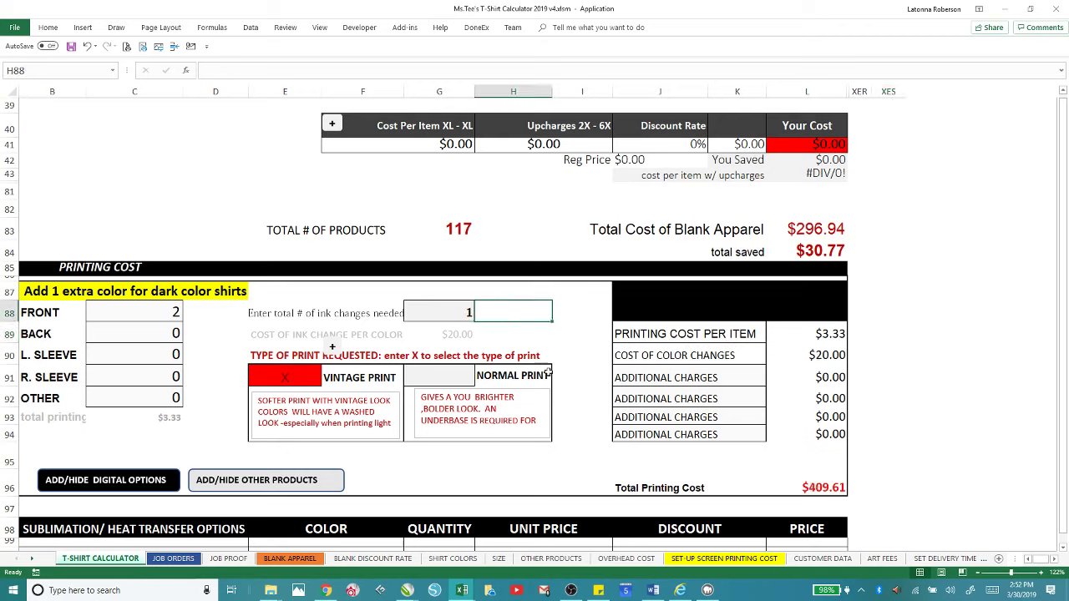
# Step: Try the foil overlay and caps options in the first additional charges line, and set it to LEG OR BUTT: $0.50
pyautogui.click(600, 373)
pyautogui.click(761, 373)
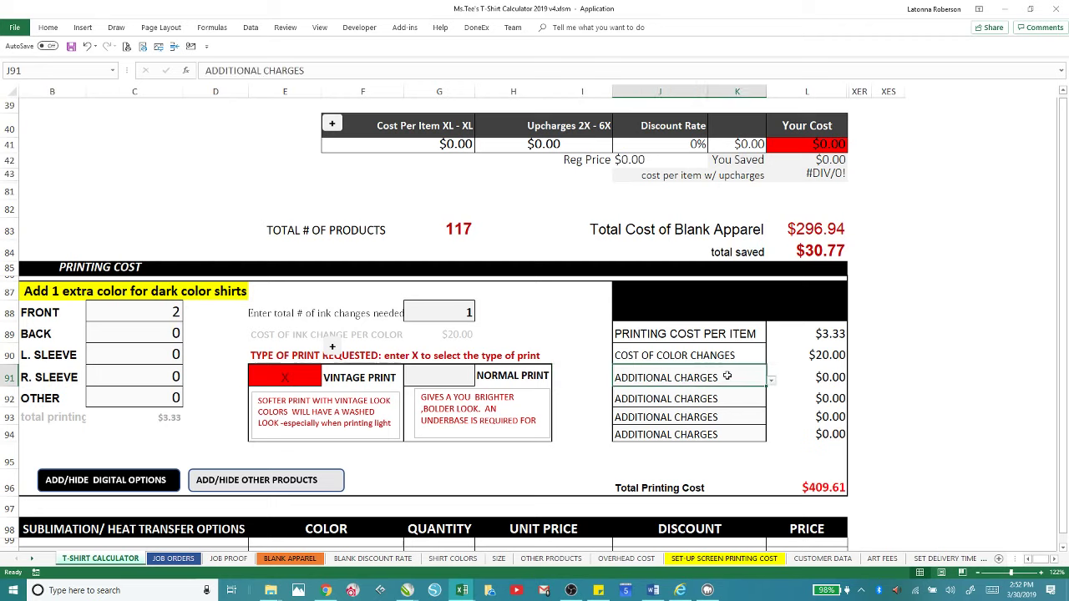
pyautogui.click(771, 380)
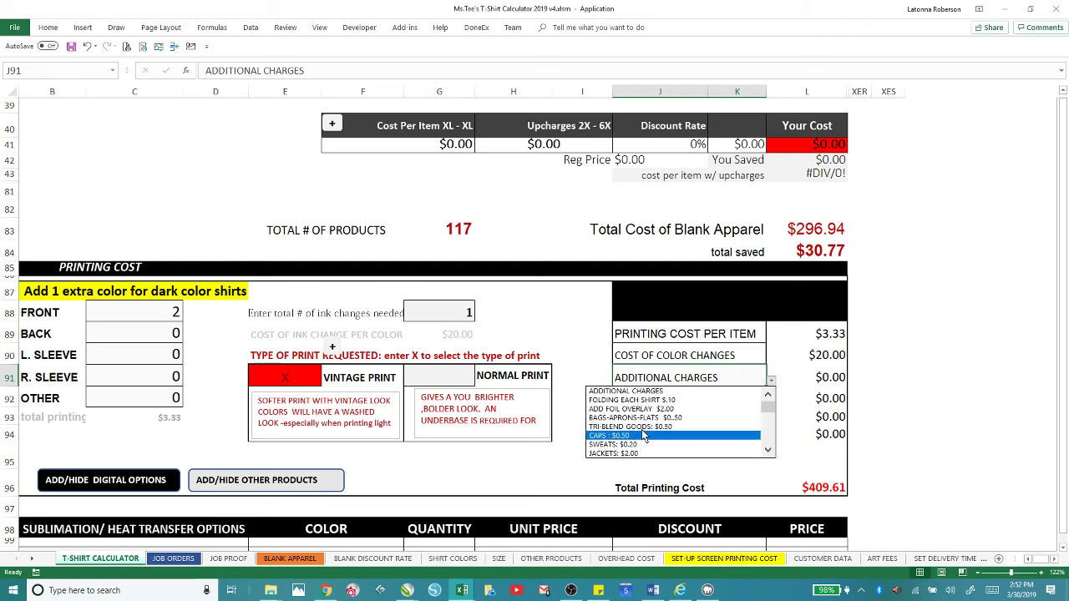
pyautogui.click(638, 408)
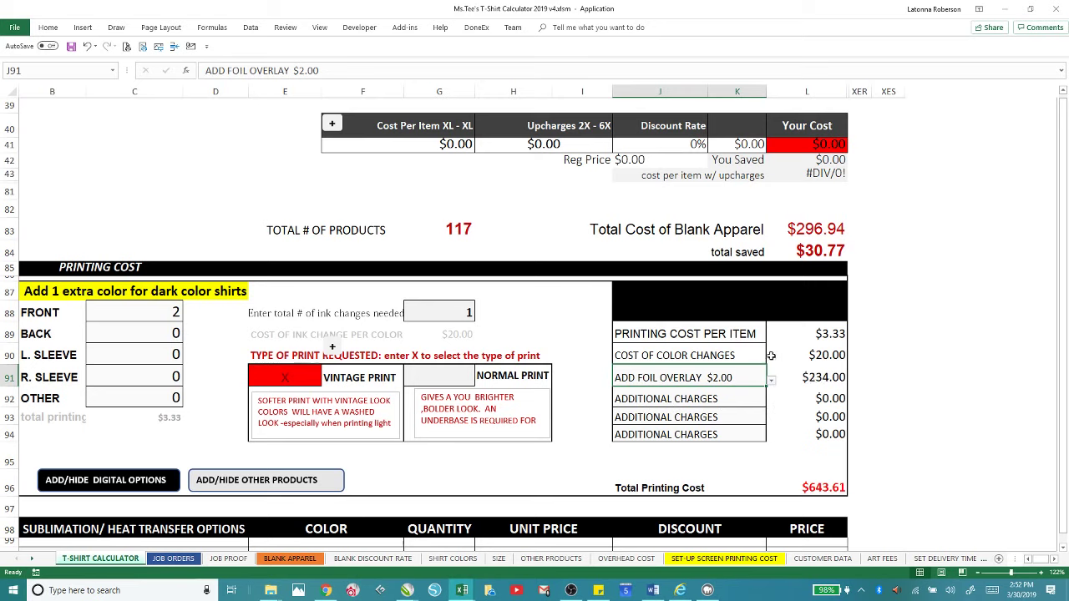
pyautogui.click(771, 382)
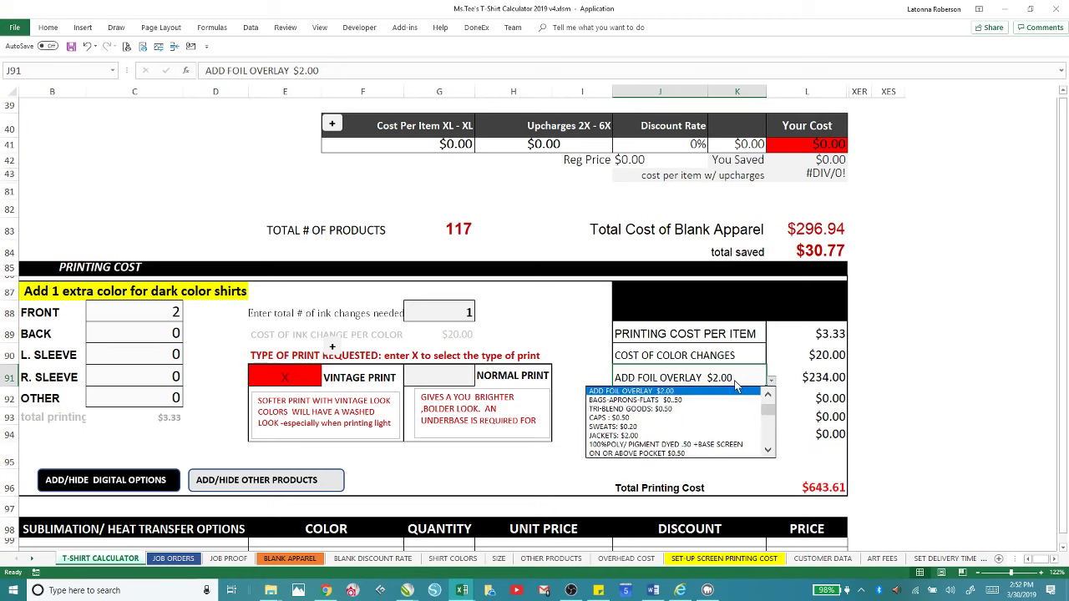
pyautogui.click(623, 418)
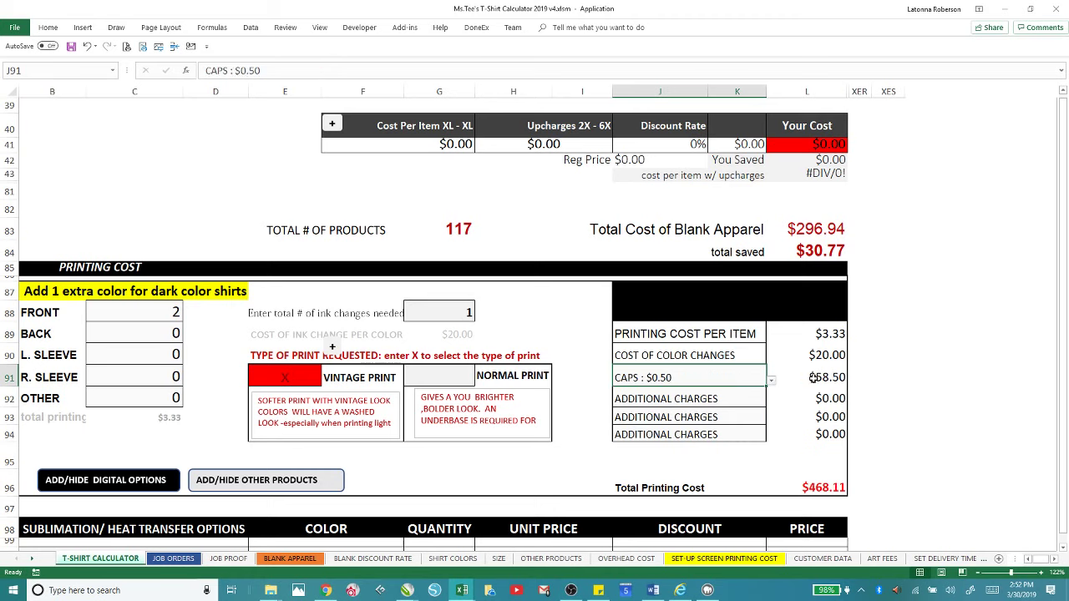
pyautogui.click(772, 382)
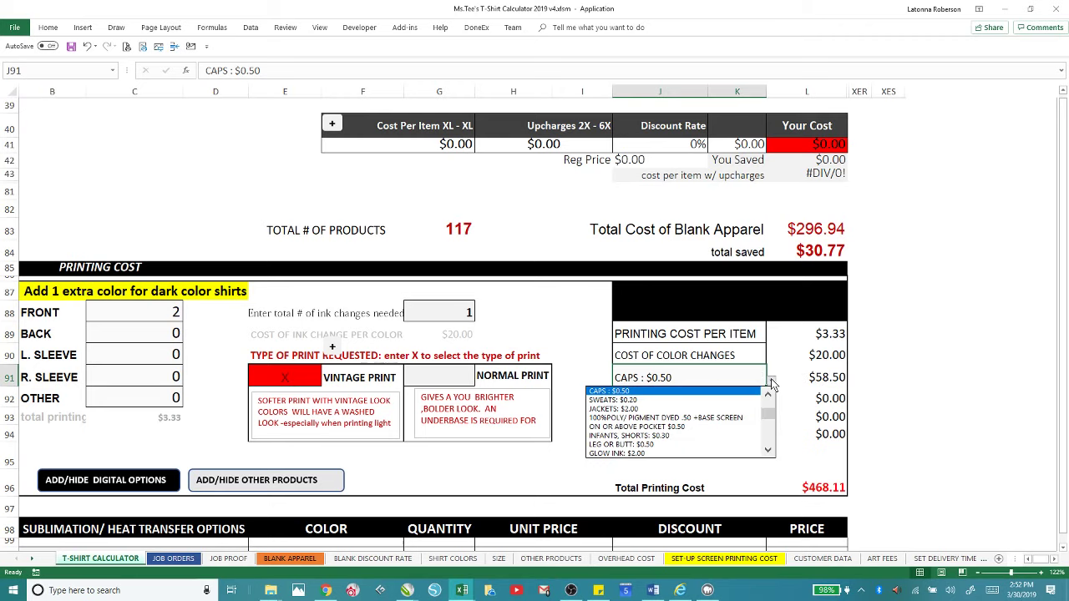
pyautogui.click(697, 444)
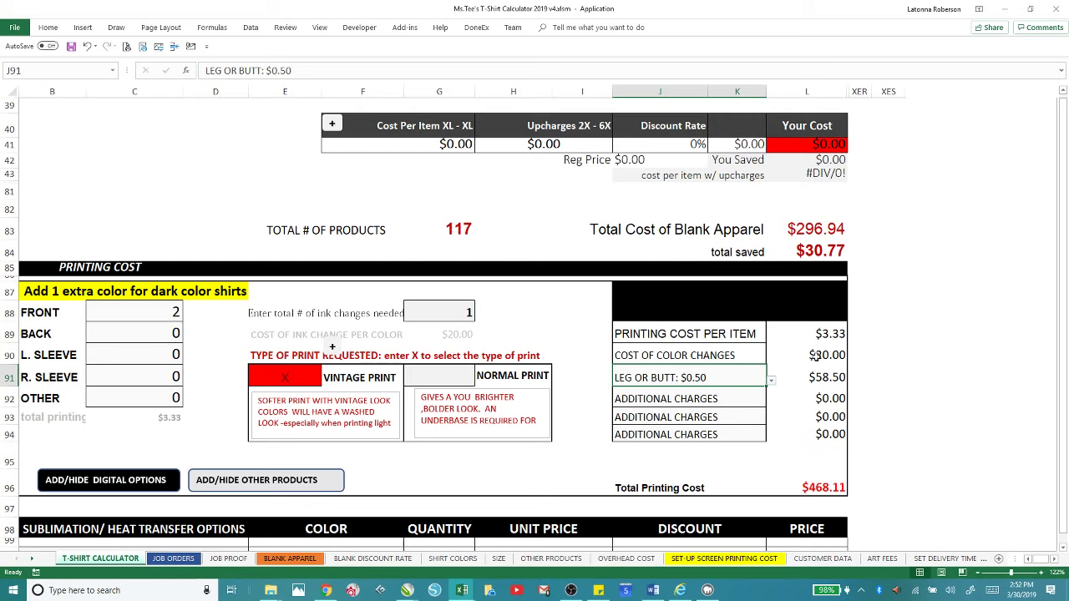
# Step: Hide the digital options and other products sections below the printing cost, and show the digital options again
pyautogui.click(1063, 549)
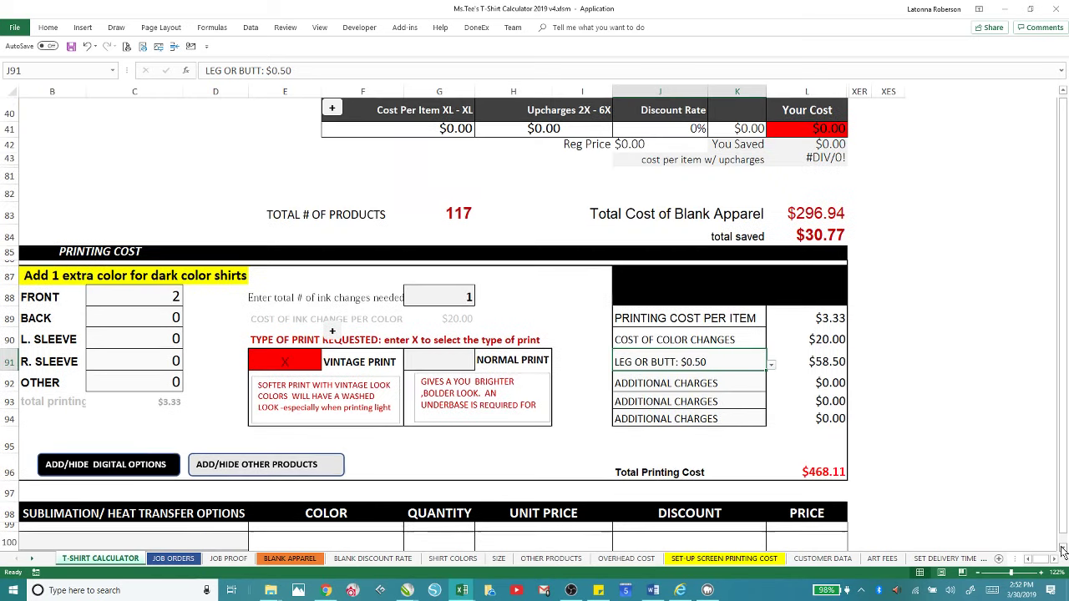
pyautogui.click(1064, 549)
pyautogui.click(1064, 549)
pyautogui.click(1064, 548)
pyautogui.click(1063, 549)
pyautogui.click(1063, 549)
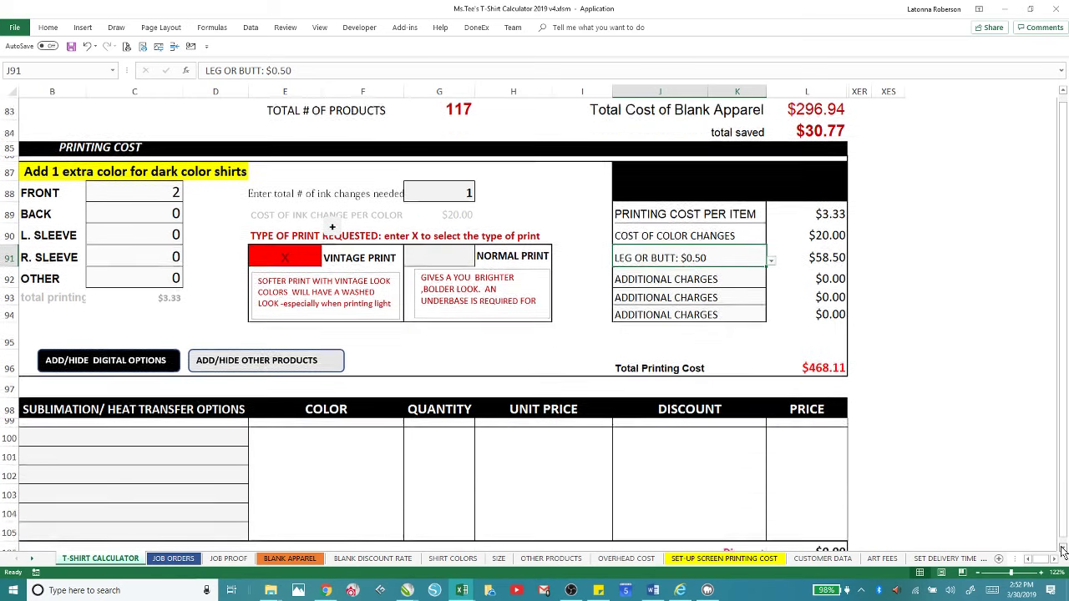
pyautogui.click(1064, 549)
pyautogui.click(1063, 549)
pyautogui.click(1064, 549)
pyautogui.click(1063, 548)
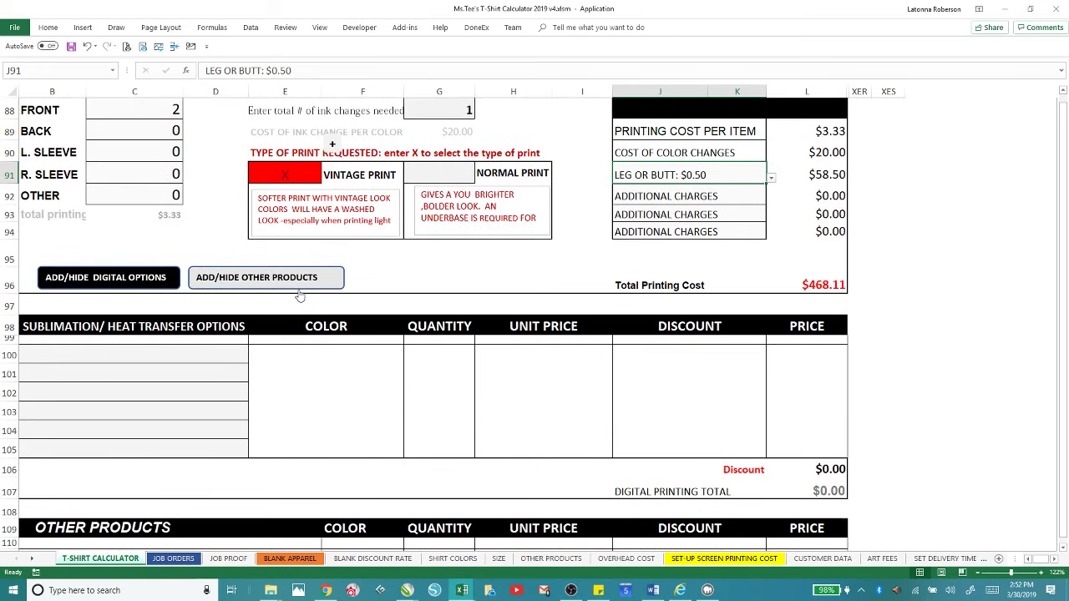
pyautogui.click(97, 283)
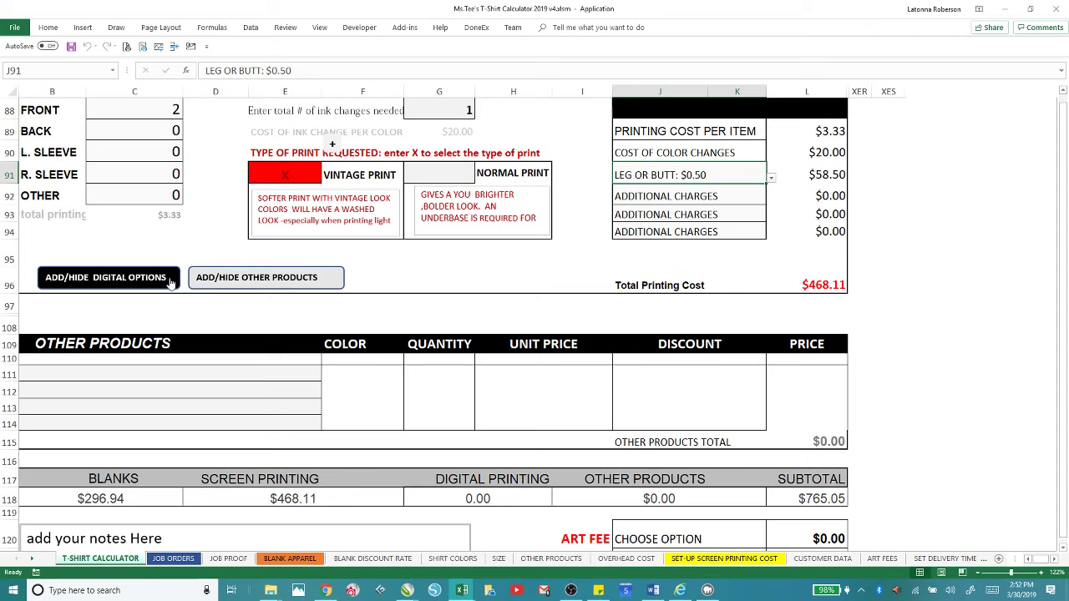
pyautogui.click(244, 282)
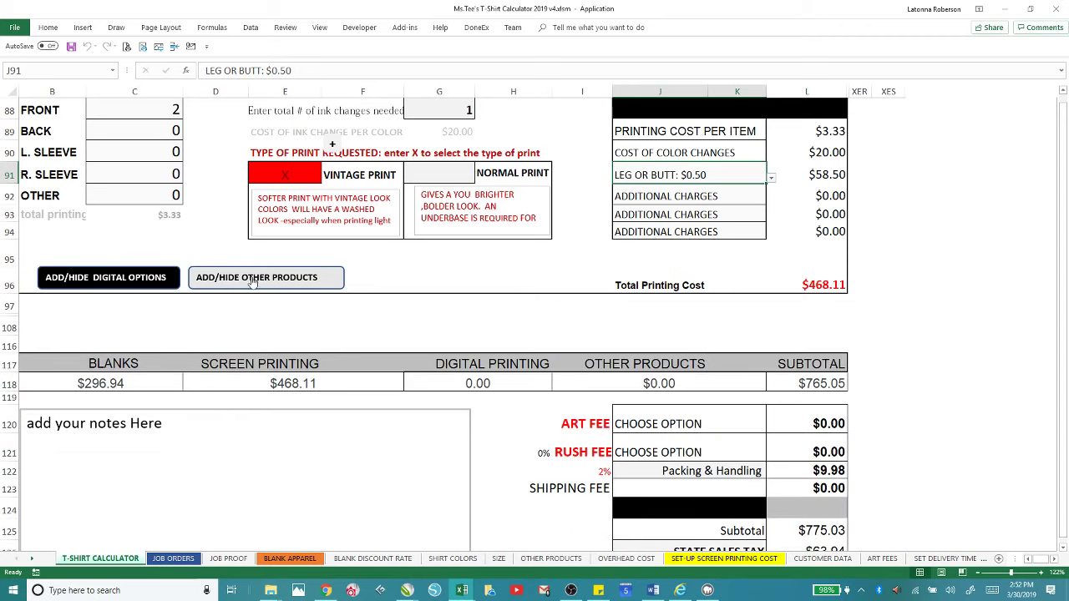
pyautogui.click(104, 281)
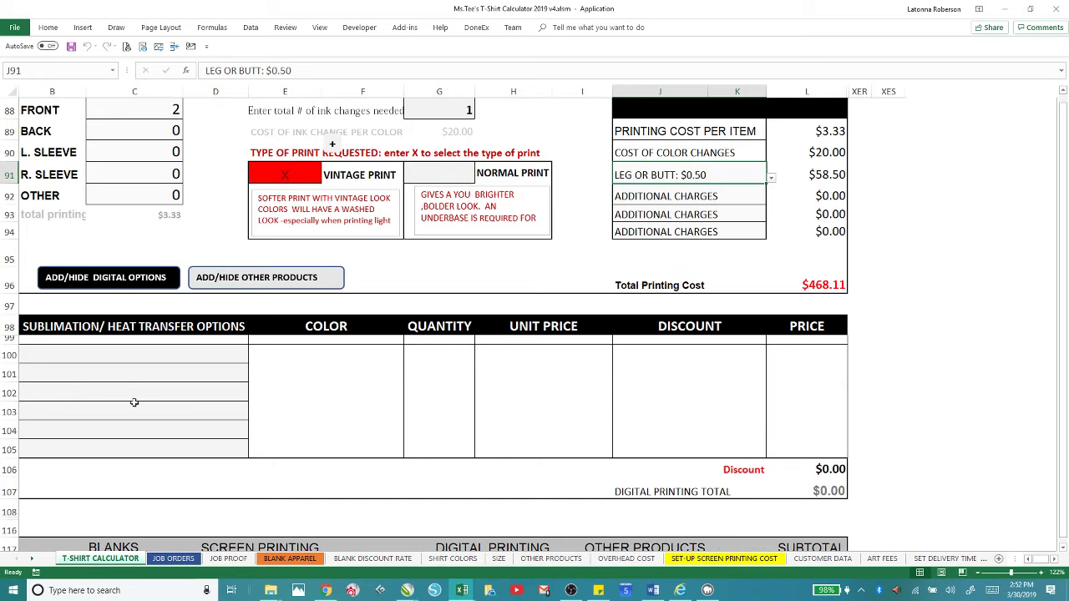
# Step: Add 24- 35 pcs sublimation to the first sublimation/heat transfer line, trying a quantity of 1 and setting it to 12
pyautogui.click(161, 355)
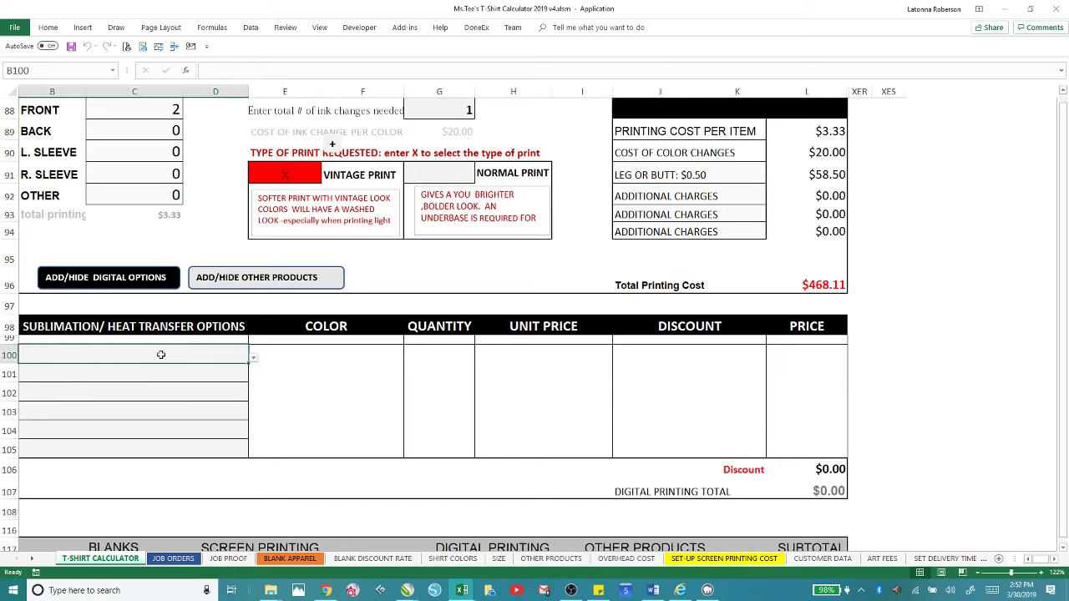
pyautogui.click(253, 357)
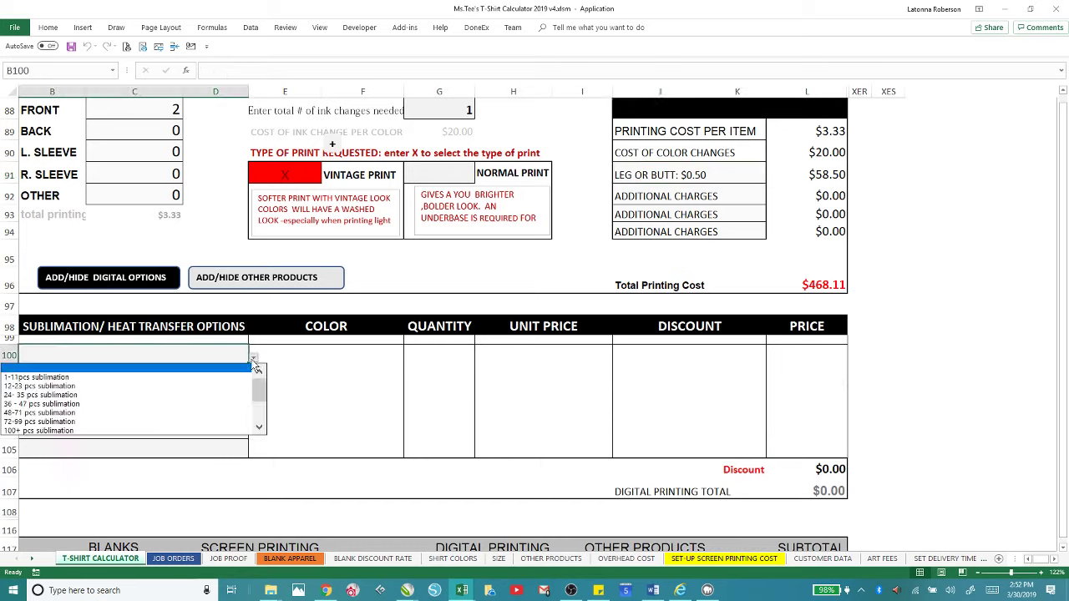
pyautogui.click(126, 395)
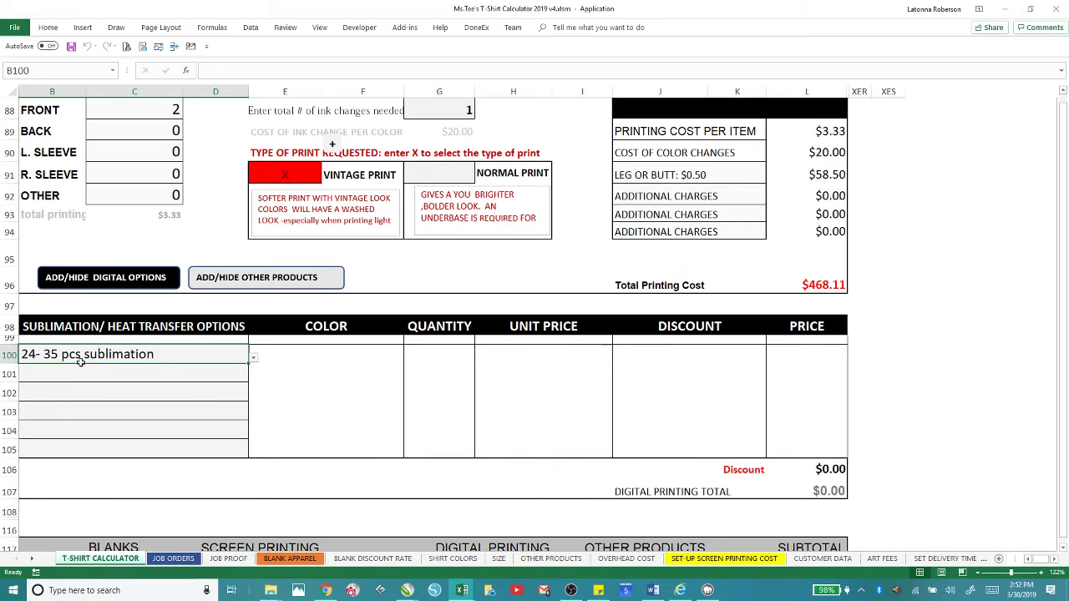
pyautogui.click(454, 359)
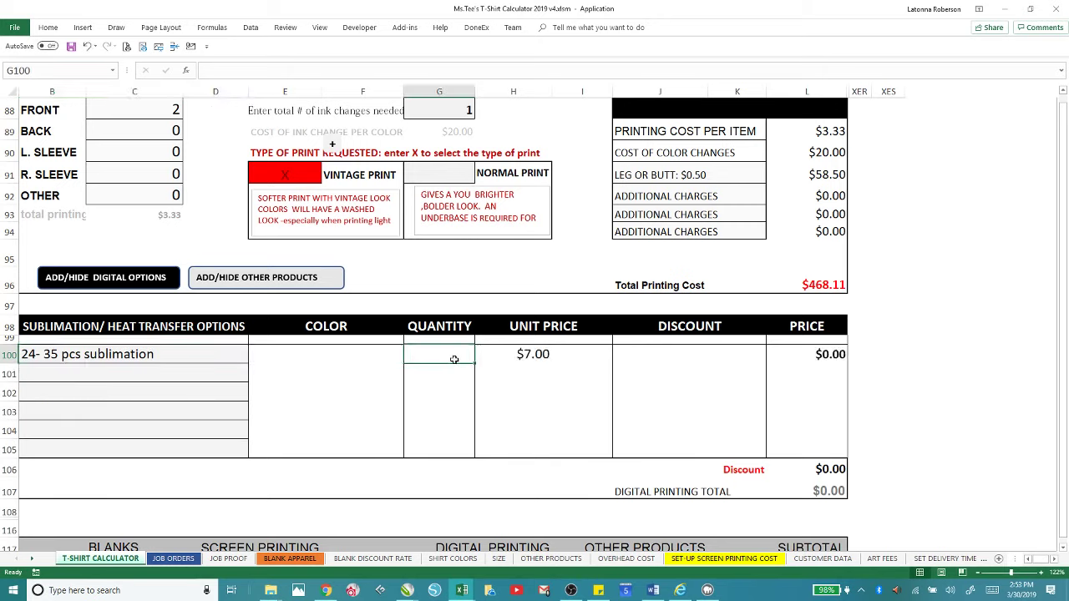
pyautogui.write('1')
pyautogui.press('Tab')
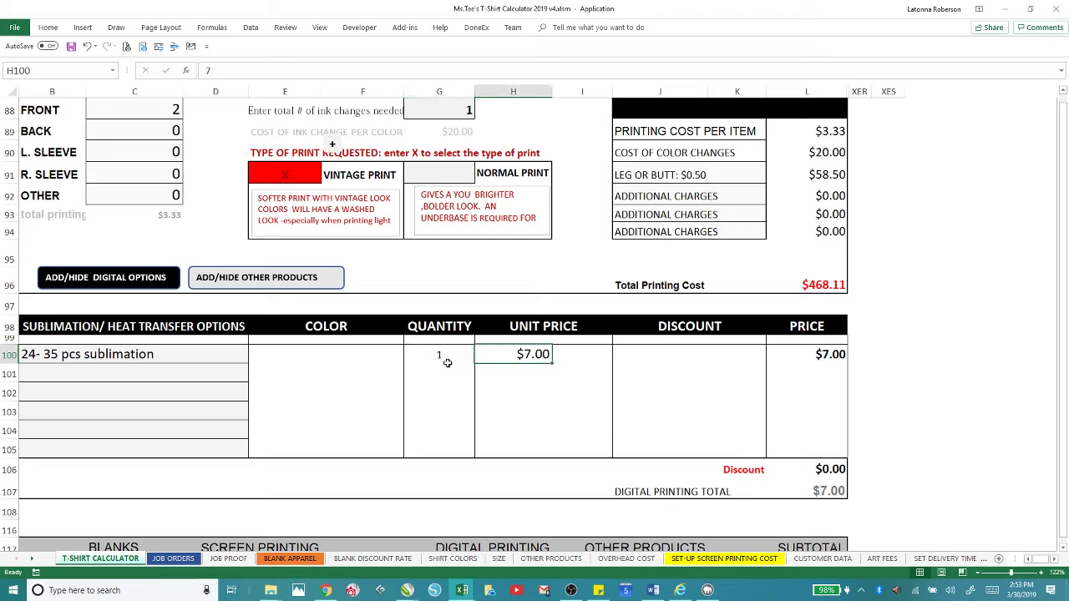
pyautogui.click(434, 356)
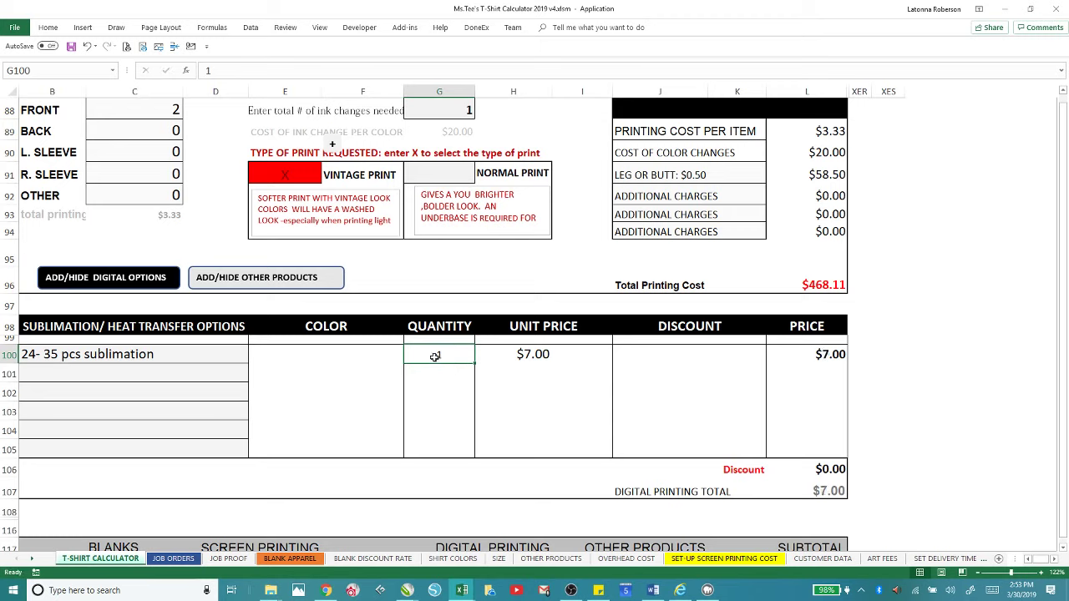
pyautogui.write('12')
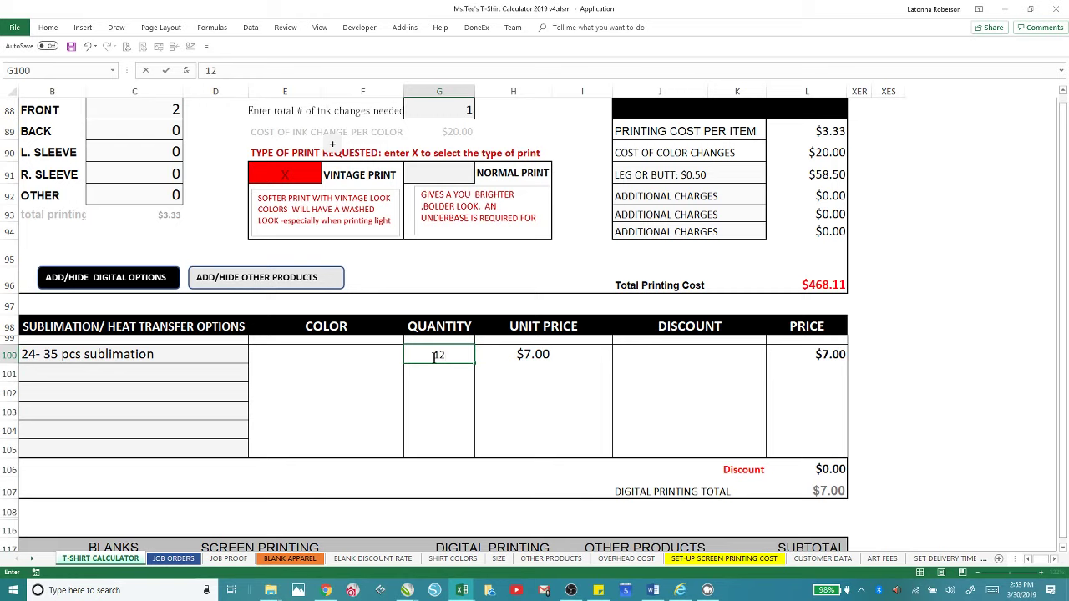
pyautogui.press('Tab')
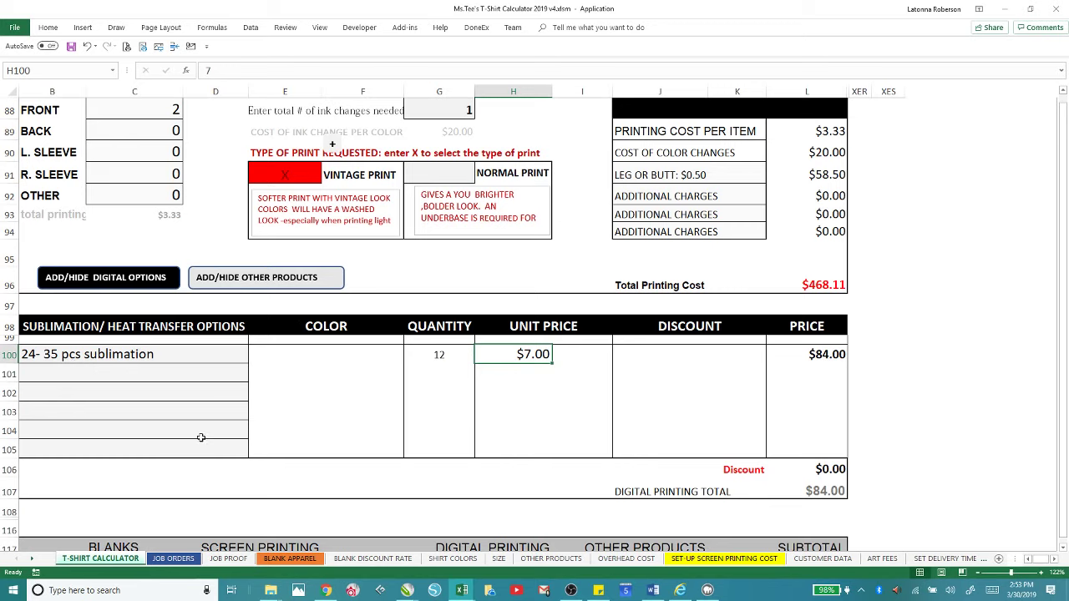
# Step: Try 4IN NUMBER -1 COLOR in the first sublimation/heat transfer line, and set it to 10IN NUMBER -1 COLOR
pyautogui.click(155, 353)
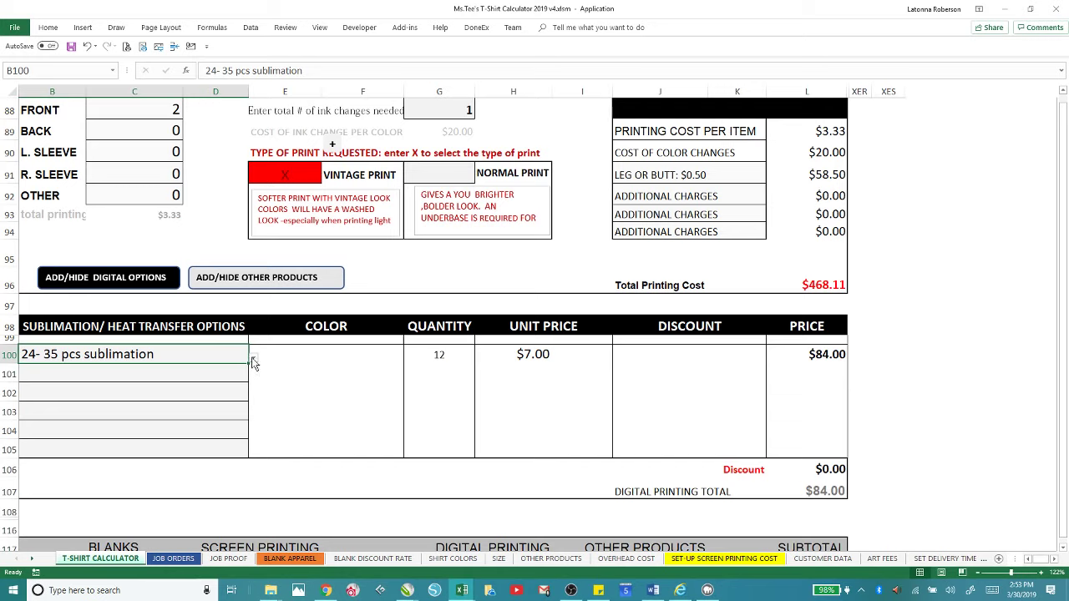
pyautogui.click(254, 360)
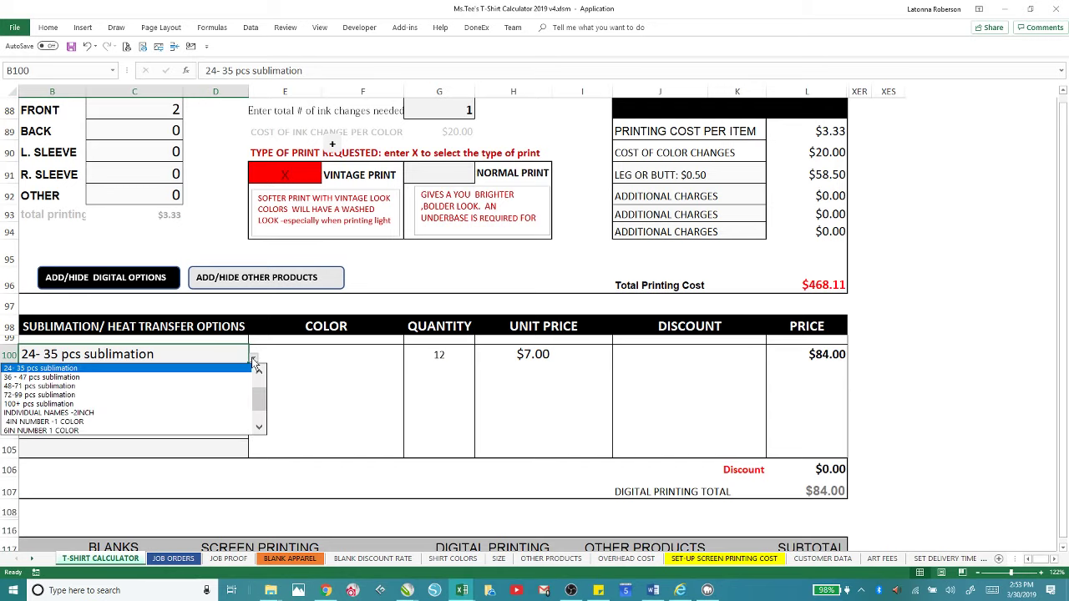
pyautogui.click(179, 422)
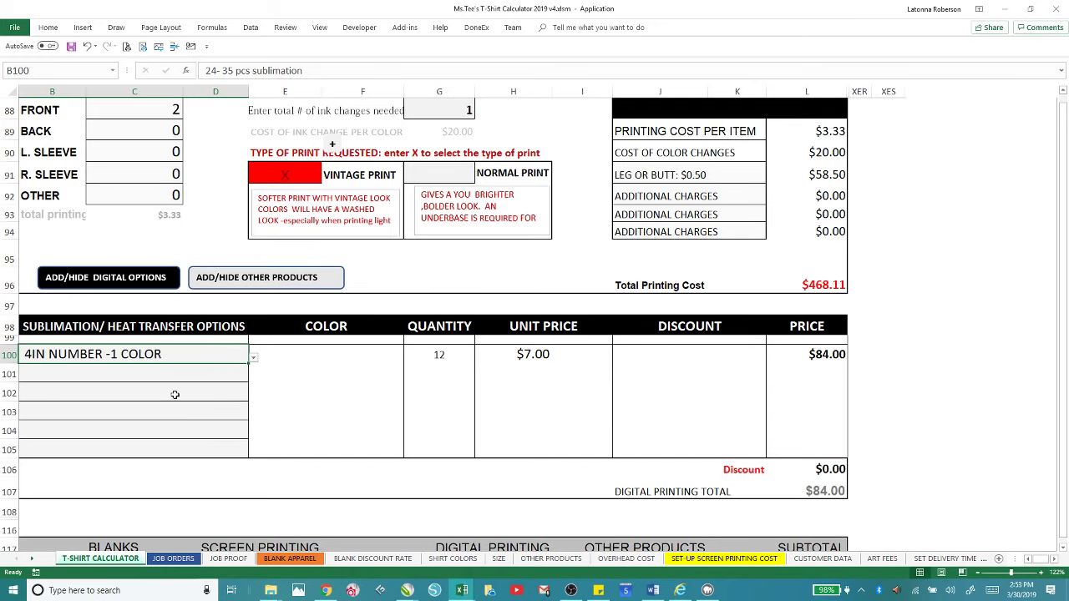
pyautogui.click(255, 359)
pyautogui.click(147, 422)
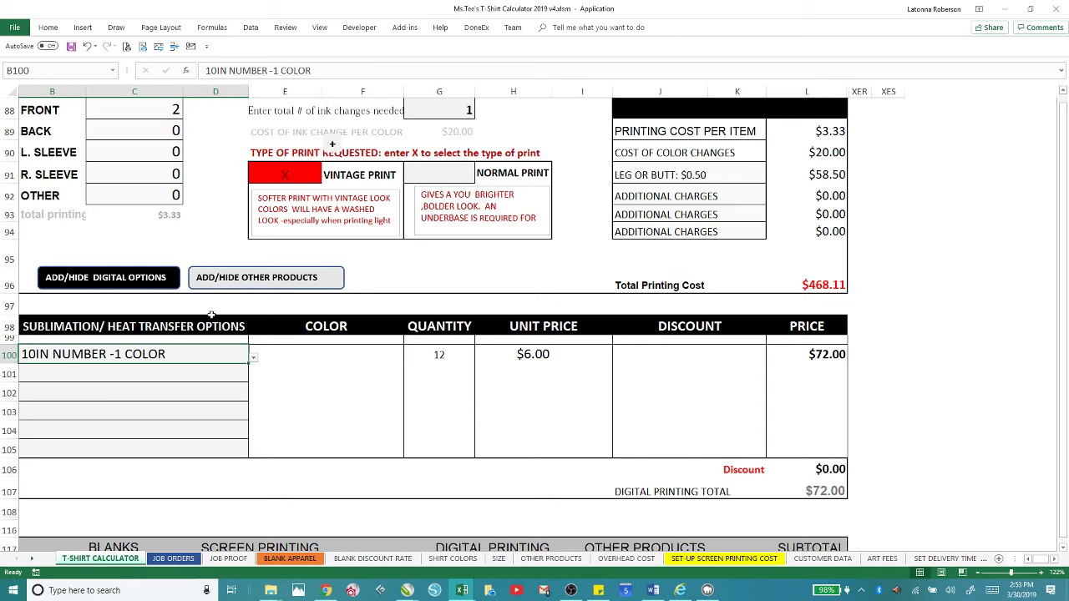
# Step: Look over the invoice from the customer details down to the printing cost, and show the other products section
pyautogui.moveTo(1062, 201)
pyautogui.mouseDown()
pyautogui.moveTo(1061, 223)
pyautogui.moveTo(1065, 205)
pyautogui.mouseUp()
pyautogui.keyDown('ctrl'); pyautogui.scroll(-2, 1065, 206); pyautogui.keyUp('ctrl')
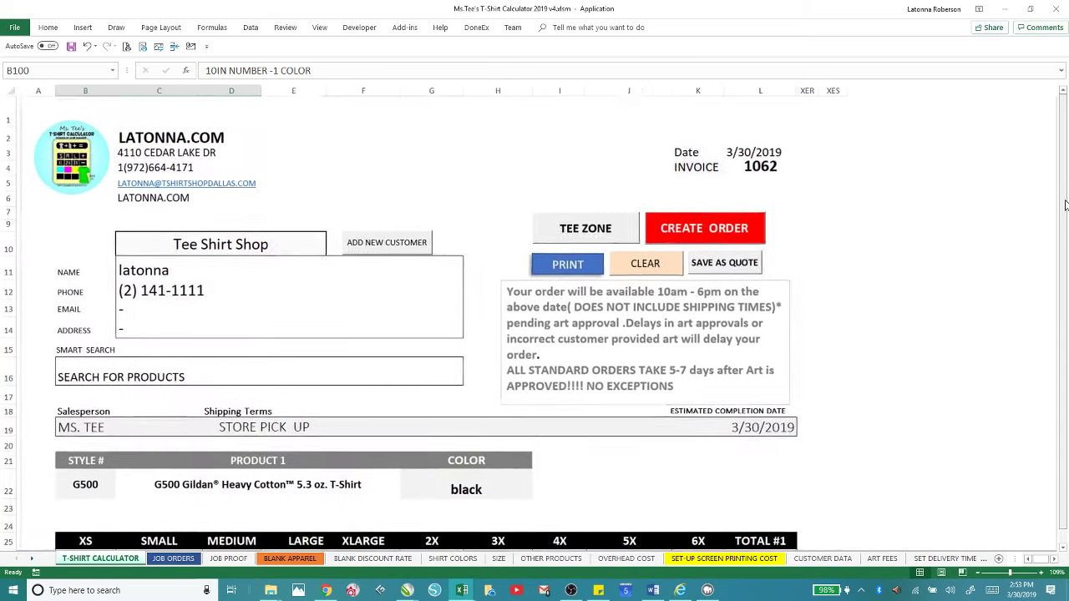
pyautogui.scroll(-1, 1065, 206)
pyautogui.scroll(-3, 1065, 205)
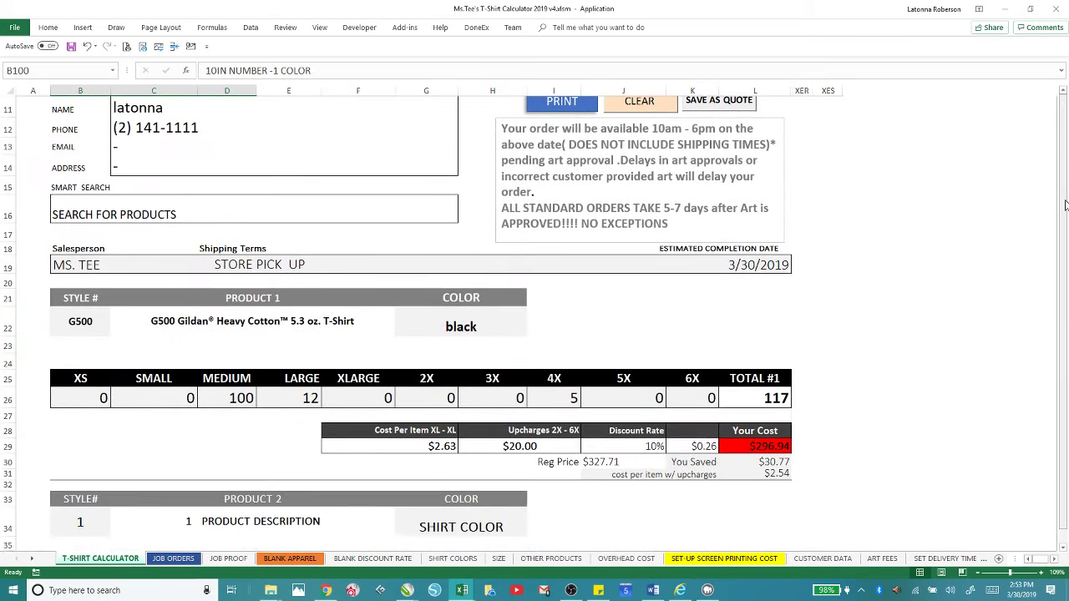
pyautogui.scroll(-4, 1065, 206)
pyautogui.scroll(-12, 1065, 206)
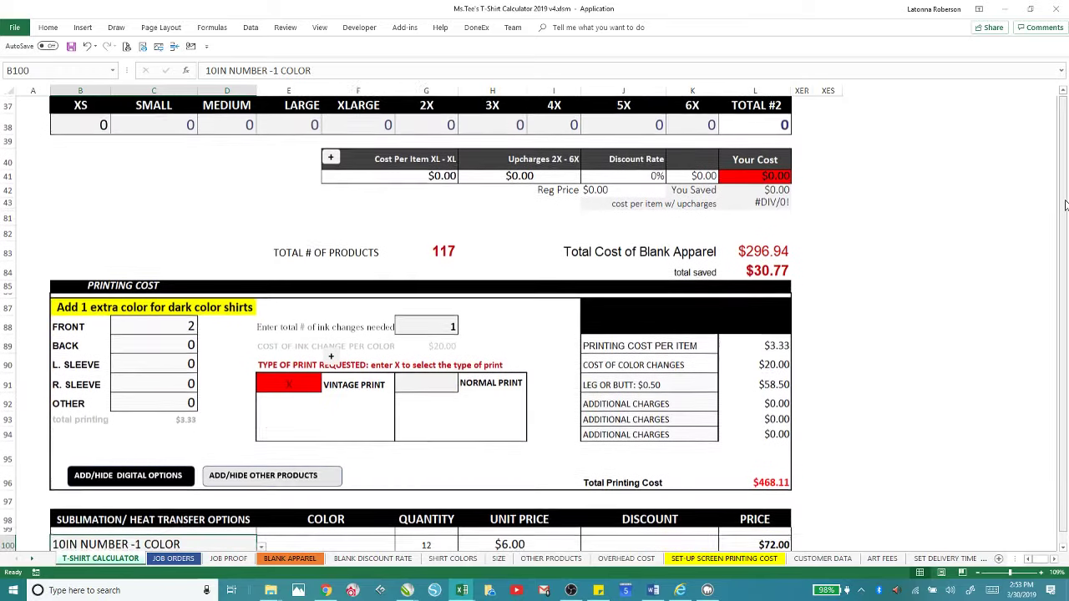
pyautogui.scroll(2, 1065, 205)
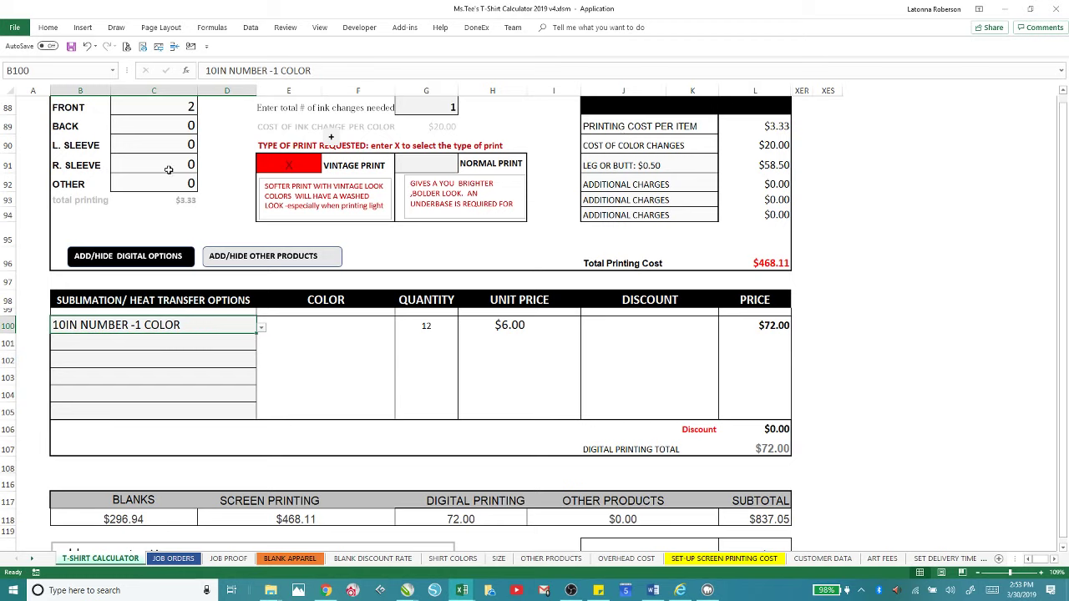
pyautogui.click(256, 259)
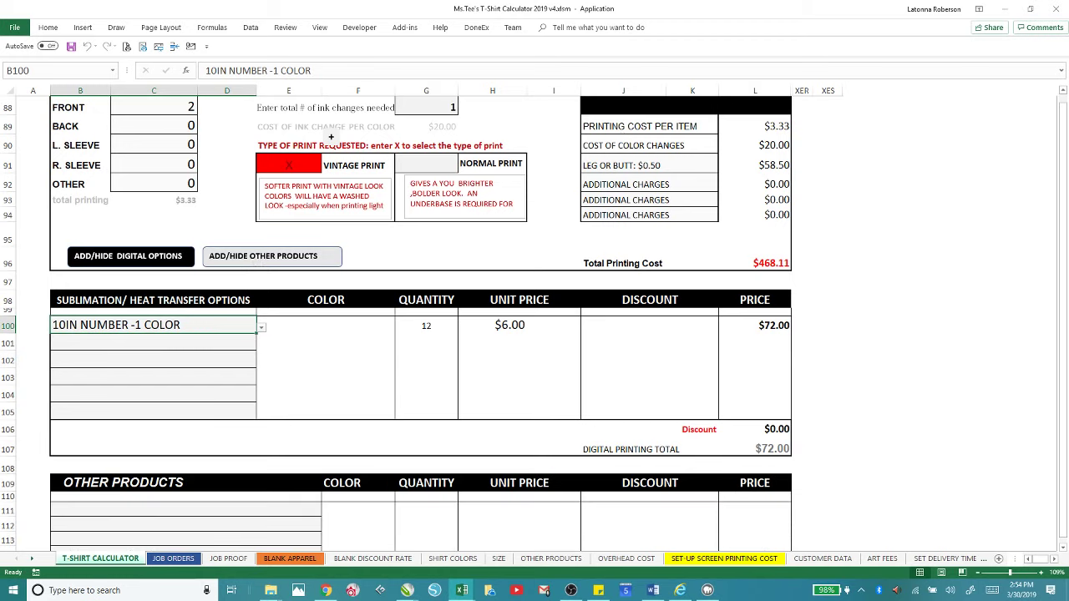
# Step: Select EMBROIDERY 0-7000 STITCHES (1-6PCS) in the first line of the other products section
pyautogui.moveTo(1066, 193); pyautogui.dragTo(1065, 183)
pyautogui.scroll(7, 1066, 183)
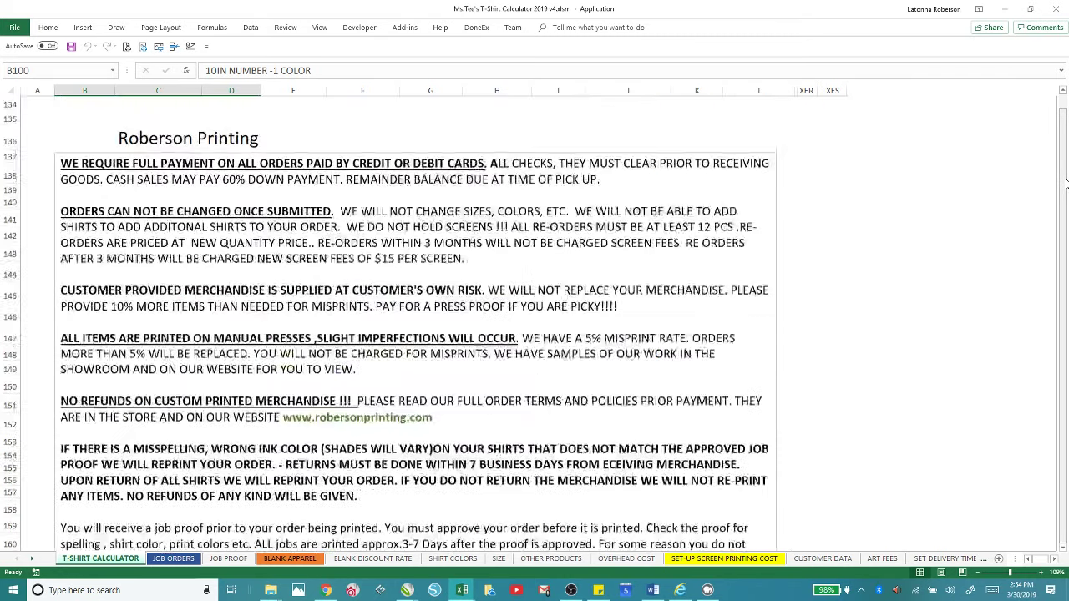
pyautogui.scroll(9, 1066, 183)
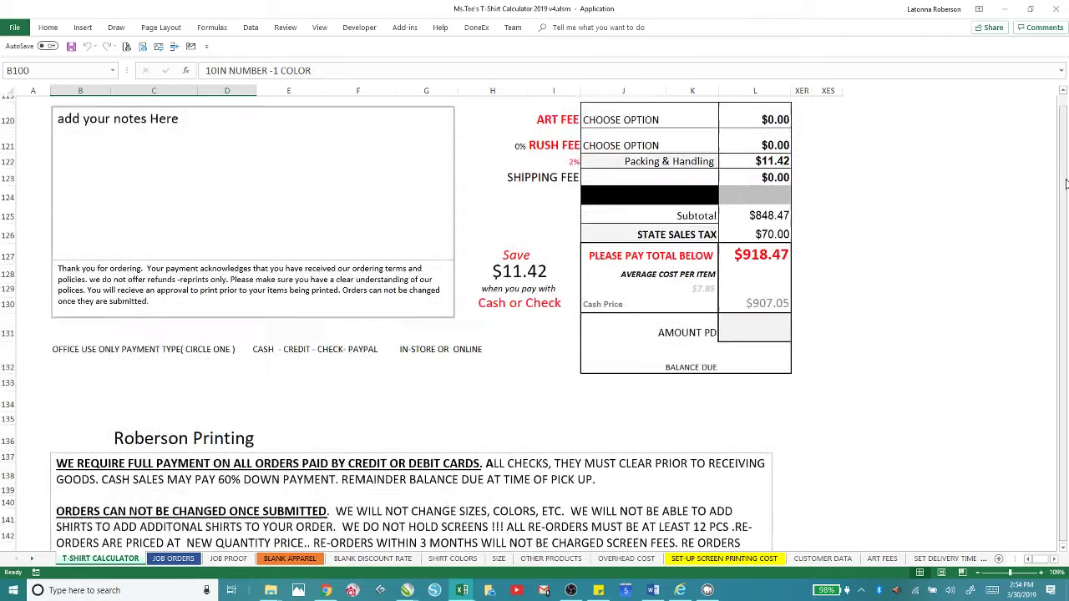
pyautogui.scroll(1, 1066, 183)
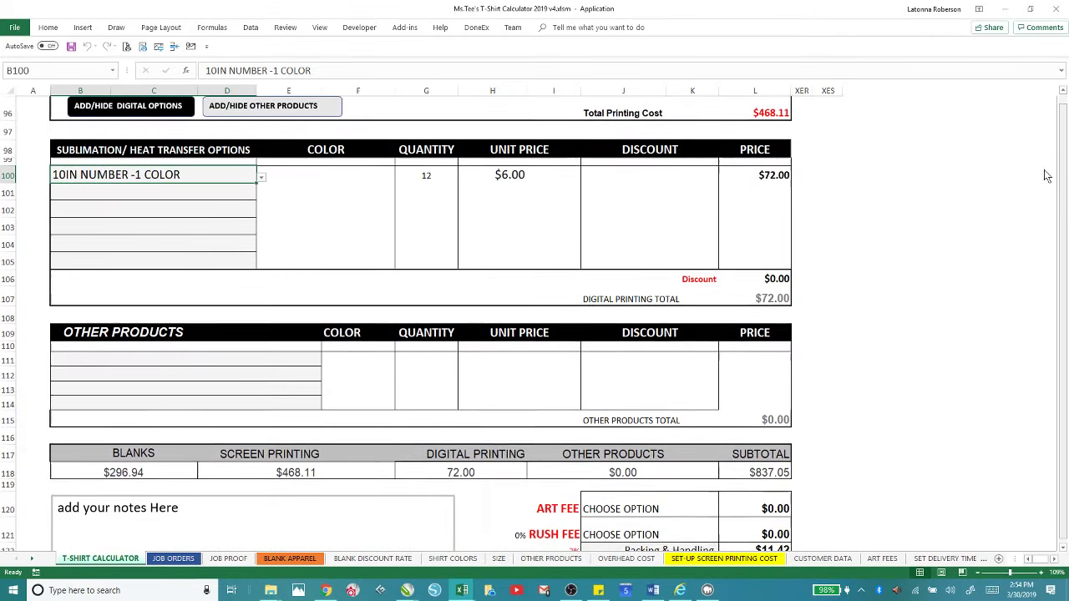
pyautogui.click(88, 350)
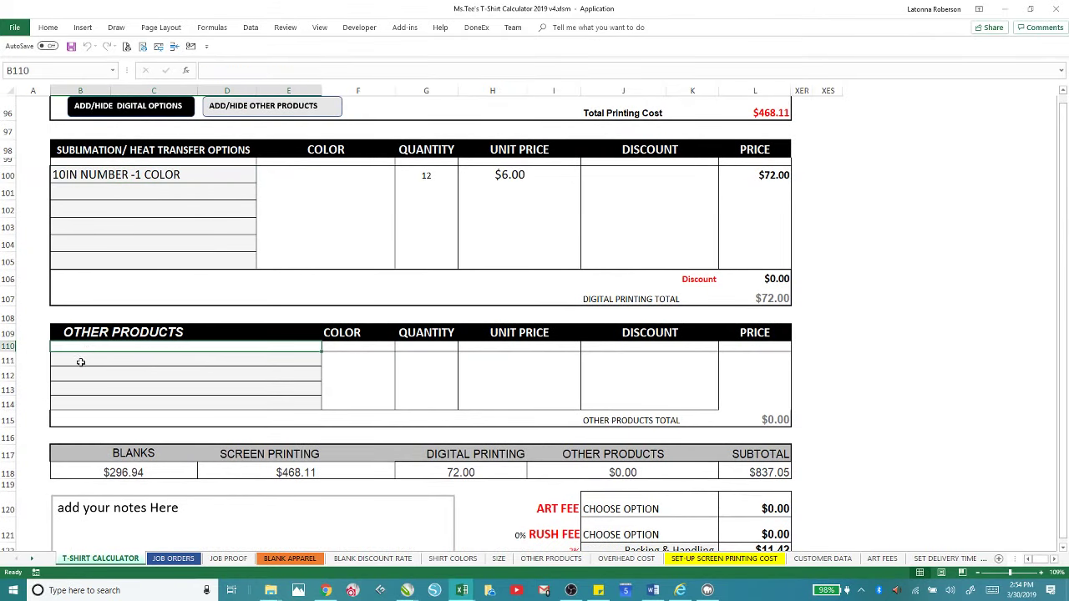
pyautogui.click(84, 359)
pyautogui.click(327, 361)
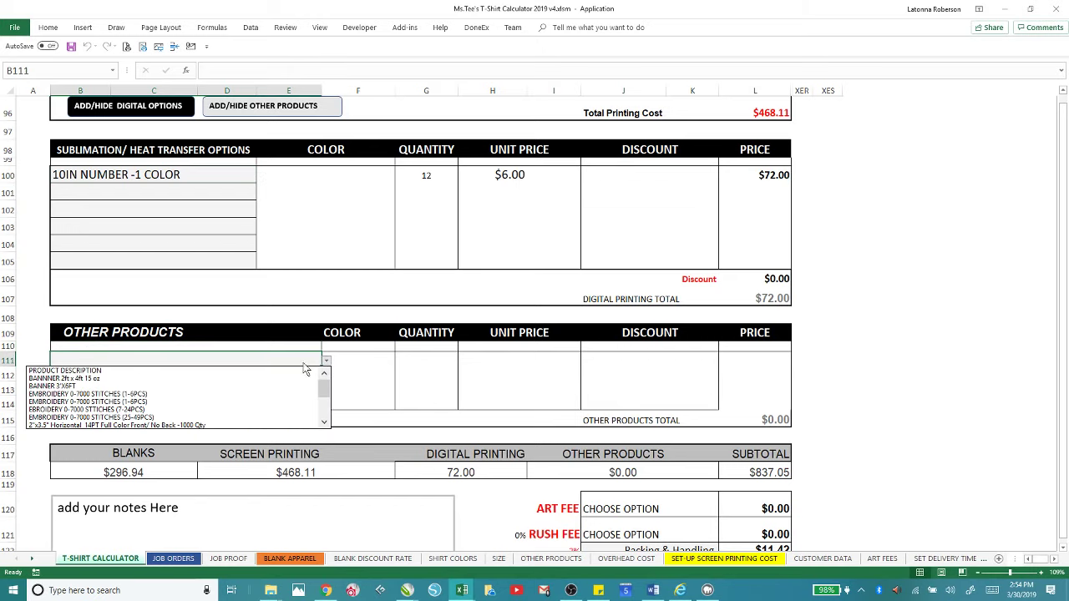
pyautogui.click(127, 393)
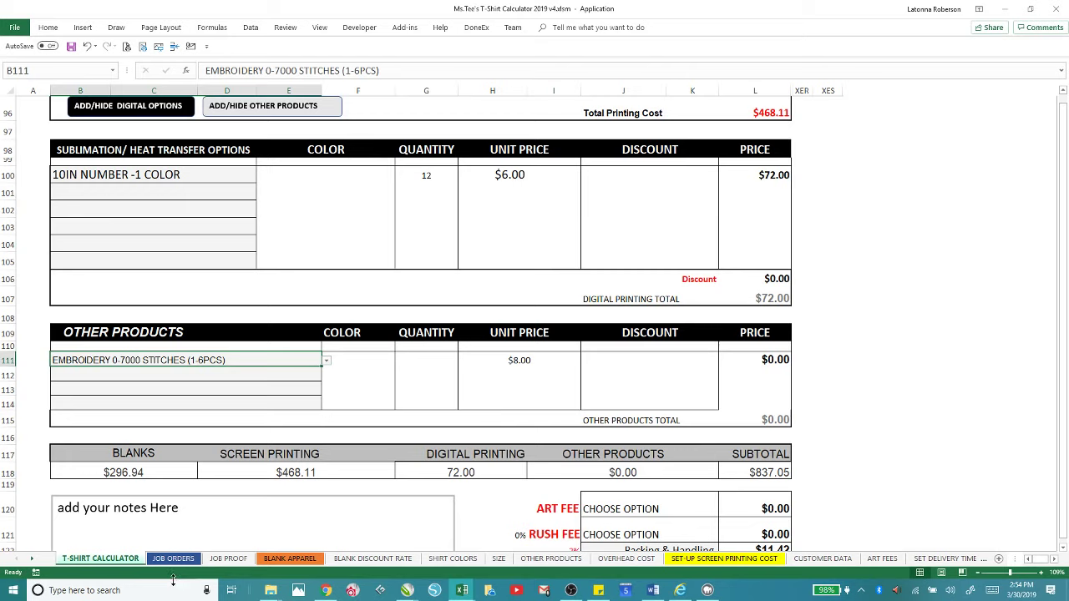
# Step: Review the price list on the OTHER PRODUCTS sheet, and return to the fees and totals of the T-shirt calculator
pyautogui.click(551, 559)
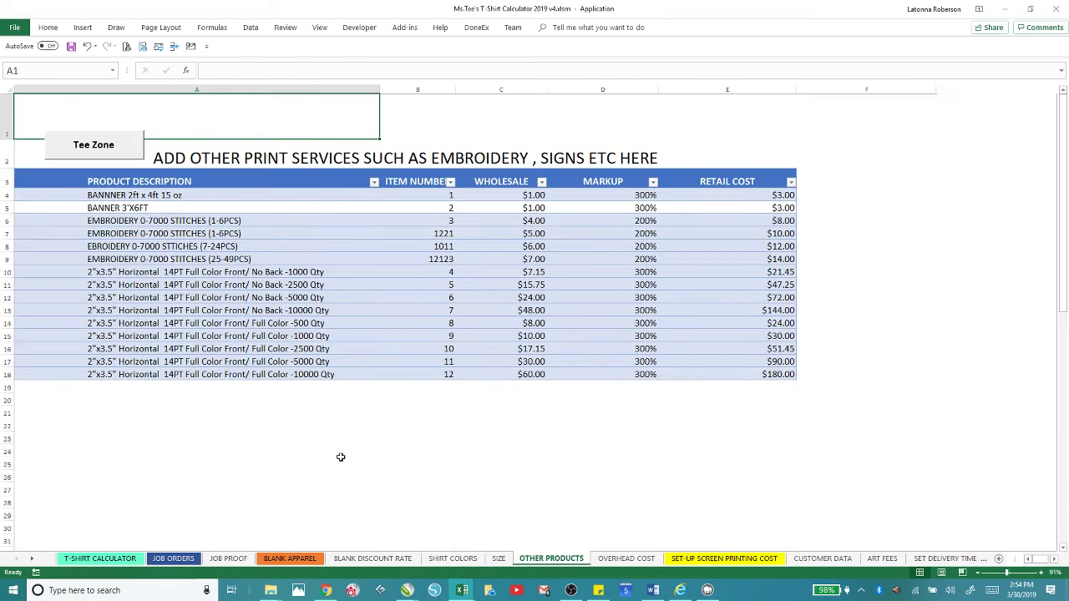
pyautogui.click(83, 559)
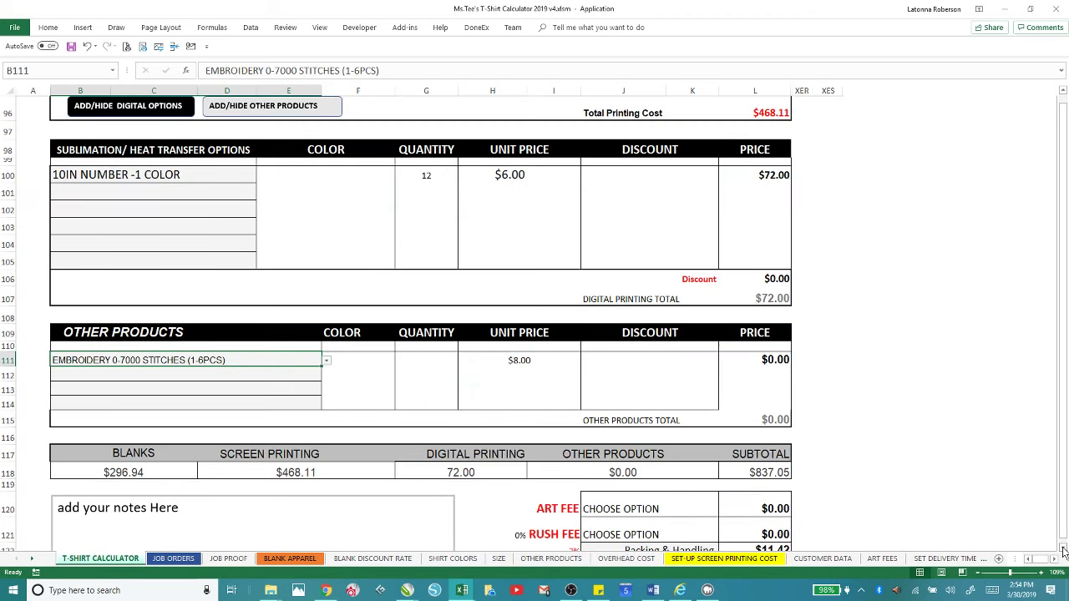
pyautogui.click(1064, 549)
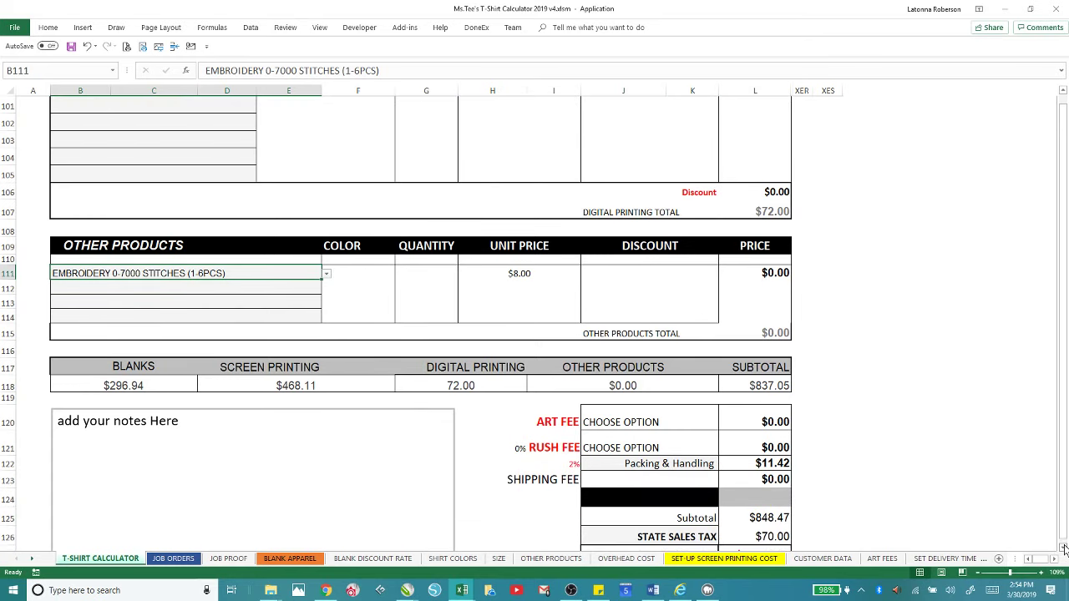
pyautogui.scroll(-15, 1064, 549)
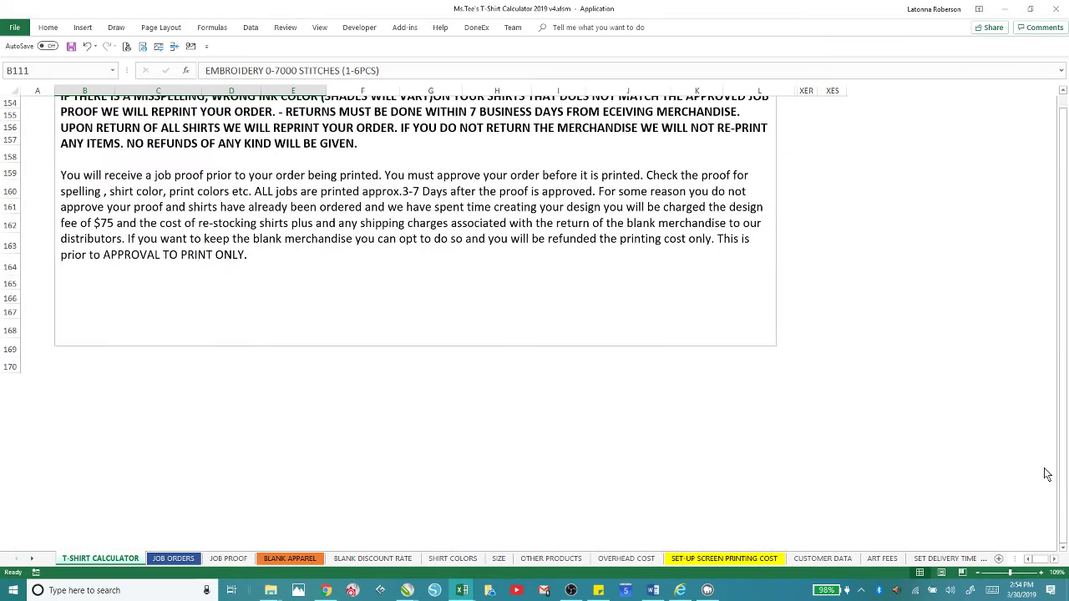
pyautogui.scroll(8, 1047, 474)
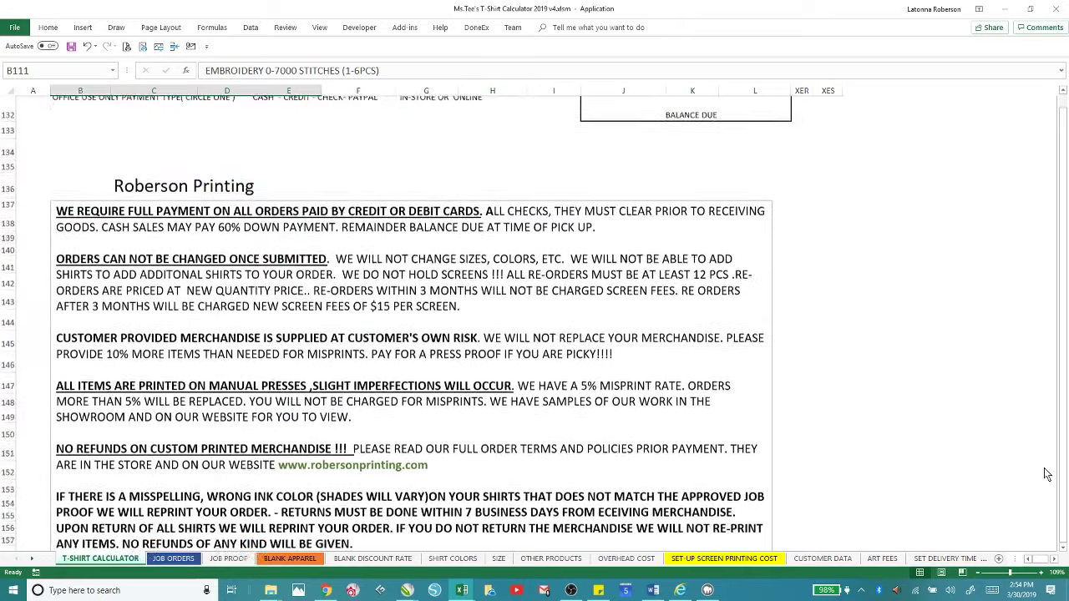
pyautogui.scroll(7, 1047, 474)
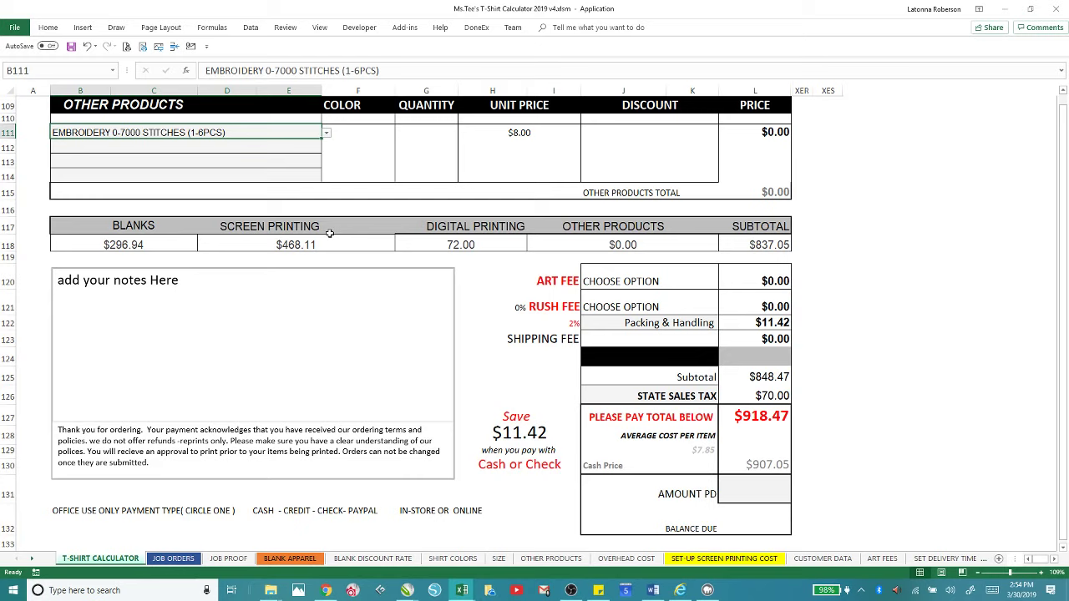
# Step: Try the READY ART and MID DESIGN -30MIN options for the art fee, and set it to 3 -4 VECTOR COLOR SEP
pyautogui.click(661, 281)
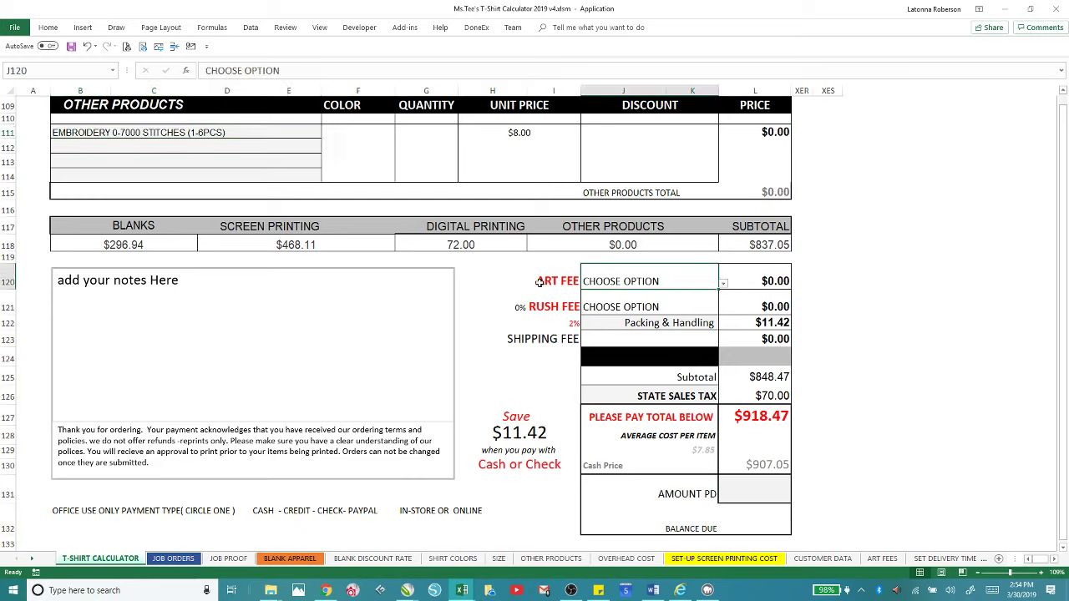
pyautogui.click(724, 284)
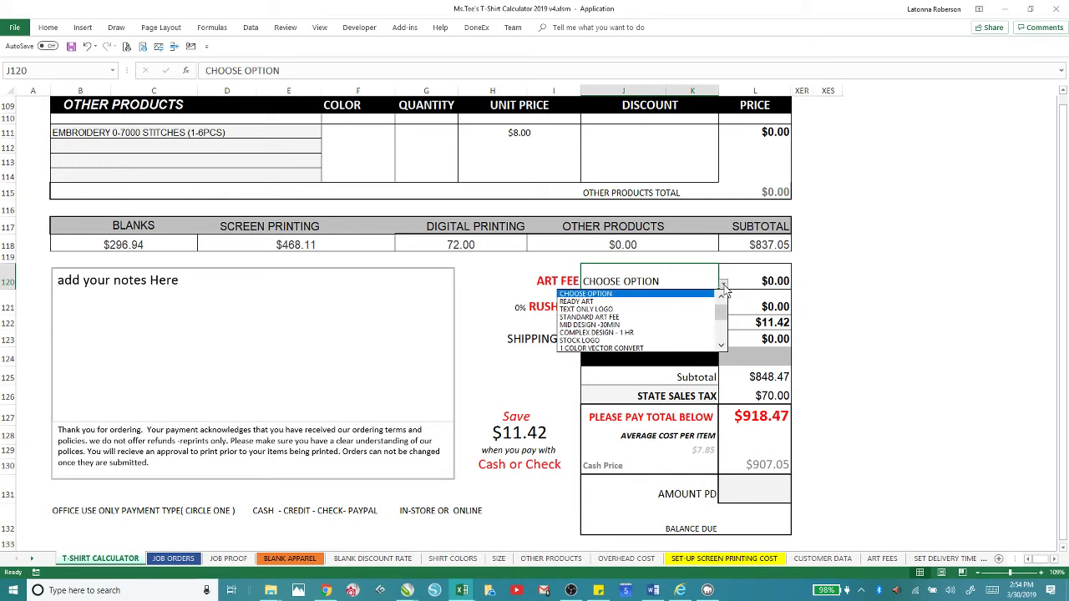
pyautogui.click(655, 301)
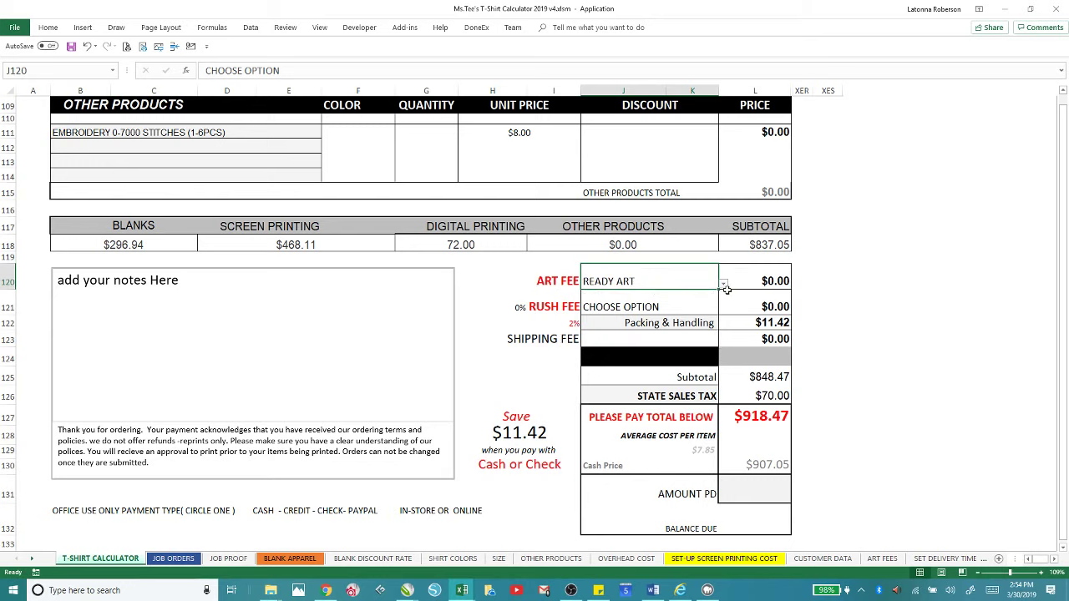
pyautogui.click(724, 285)
pyautogui.click(663, 323)
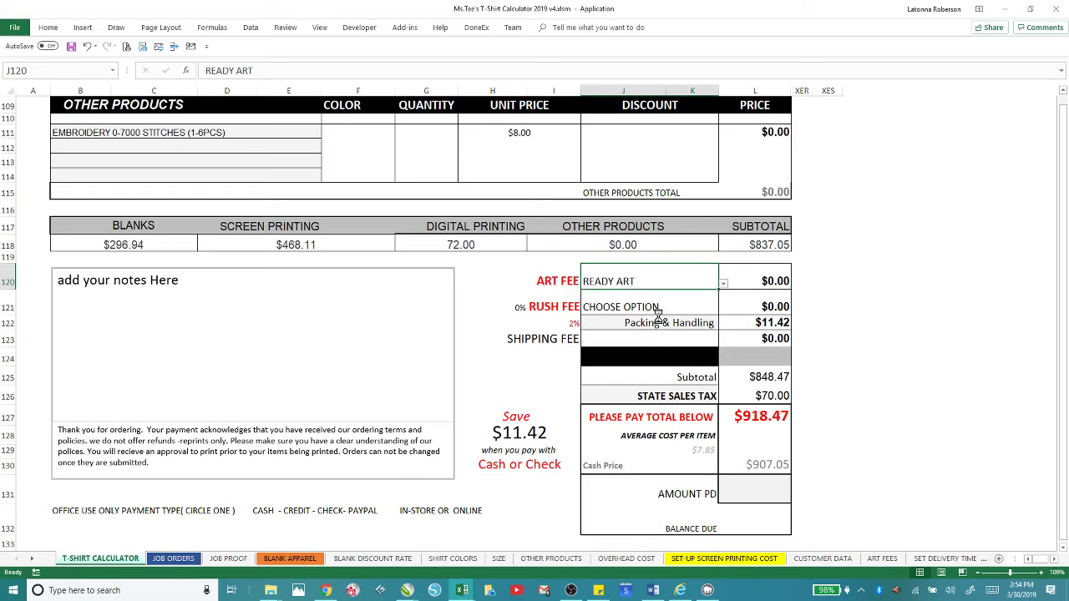
pyautogui.click(723, 284)
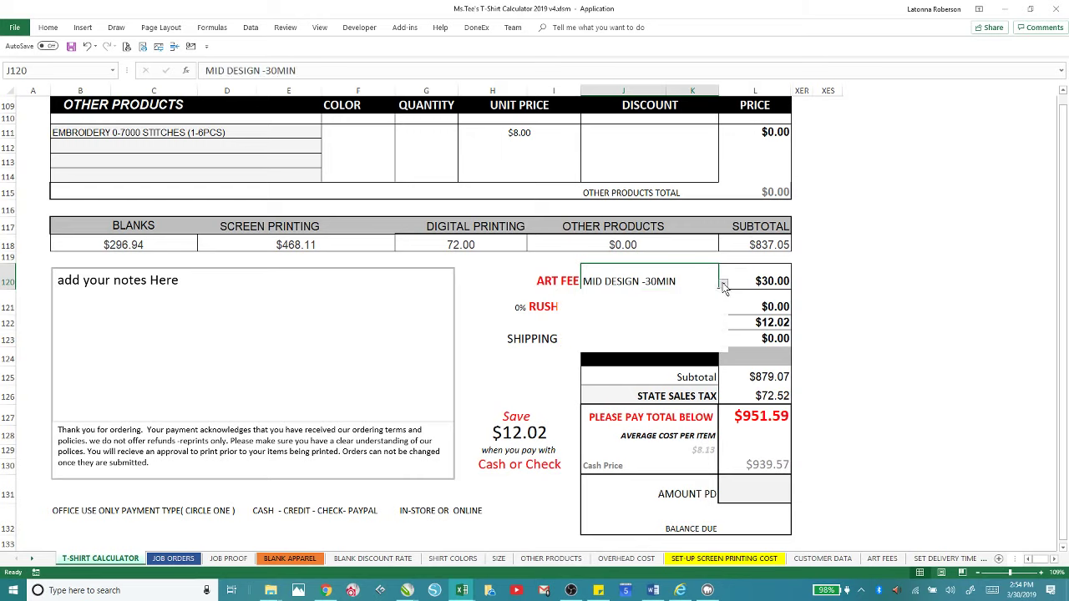
pyautogui.click(643, 332)
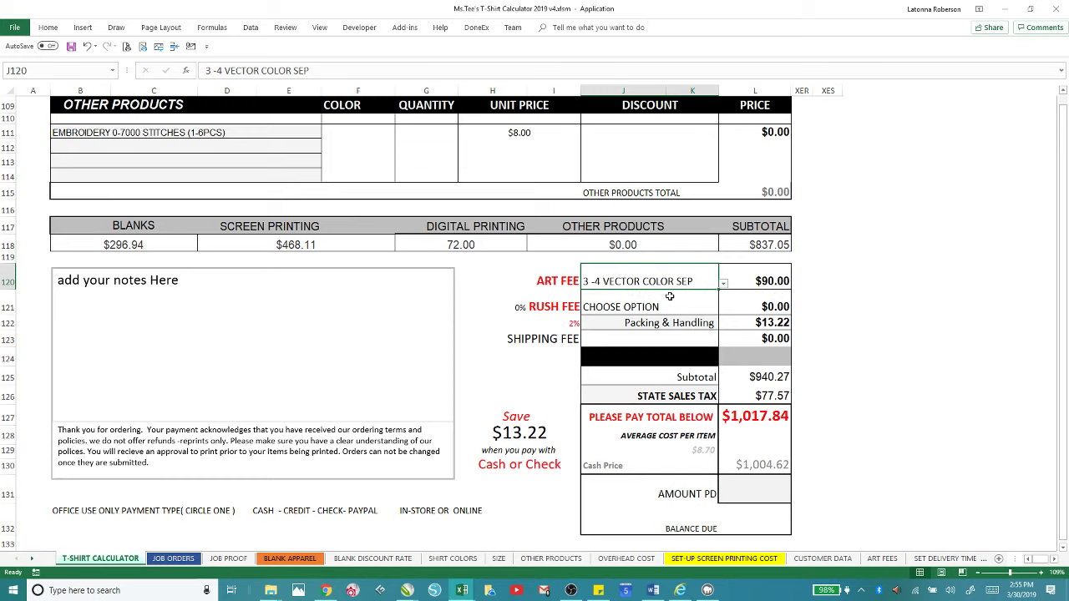
# Step: Try the 10 DAY STANDARD, 48 HR RUSH and 5 DAY RUSH options for the rush fee
pyautogui.click(671, 307)
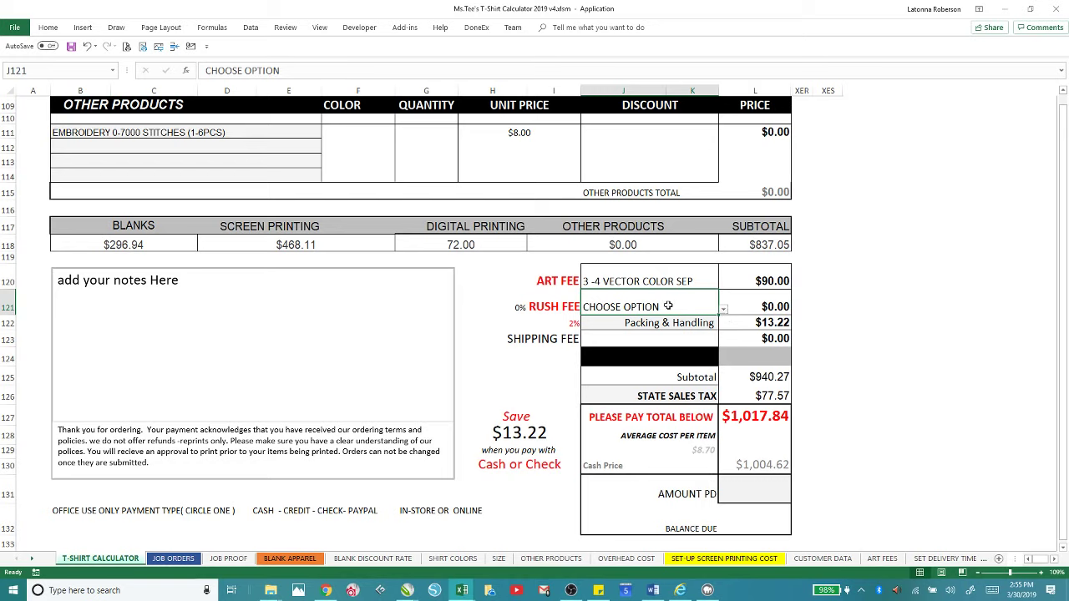
pyautogui.click(723, 310)
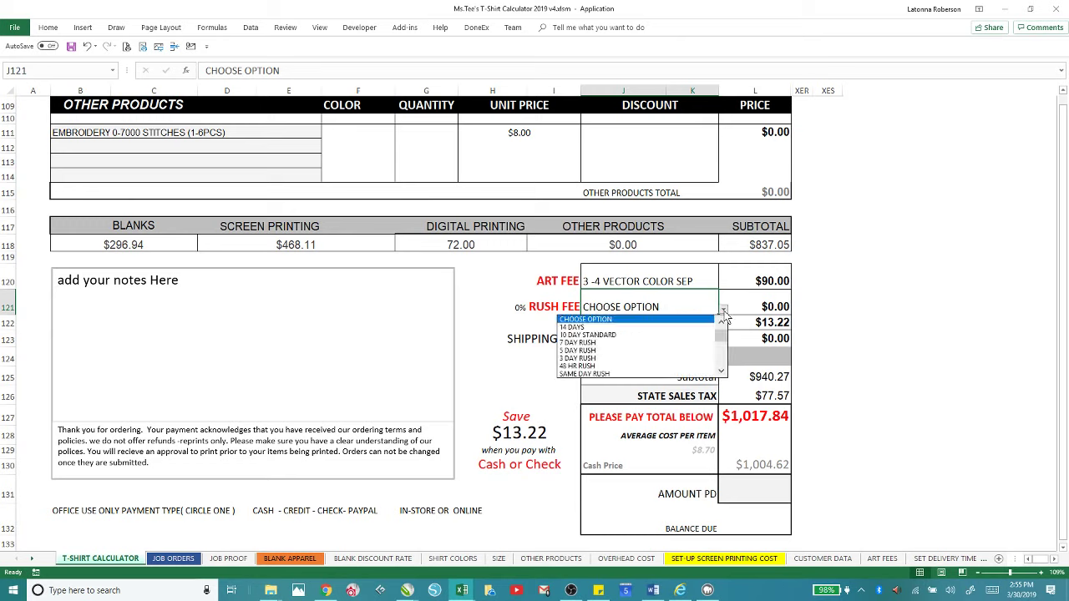
pyautogui.click(620, 335)
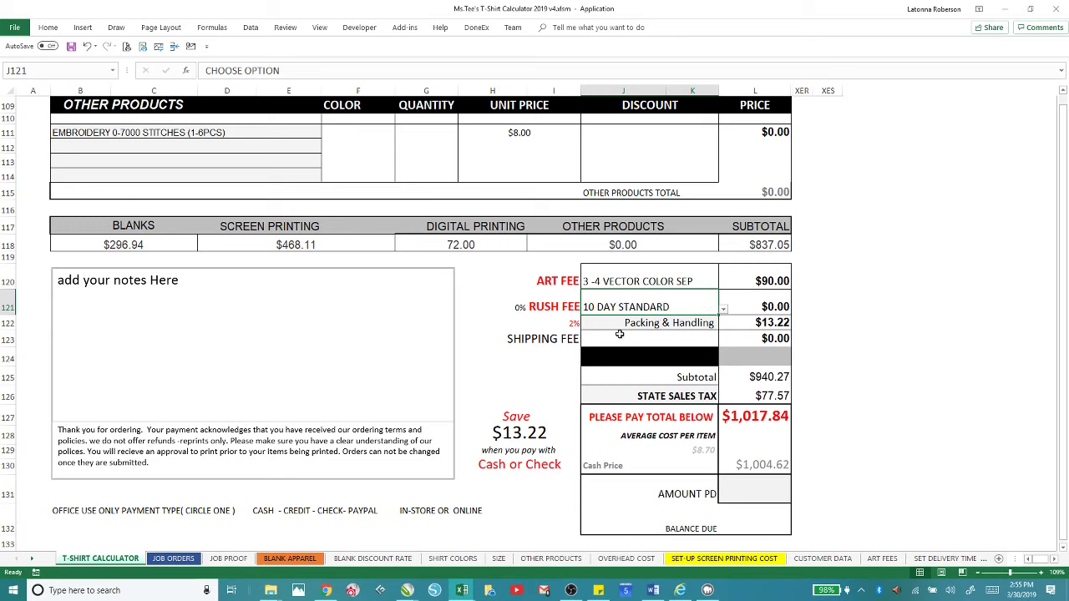
pyautogui.click(723, 310)
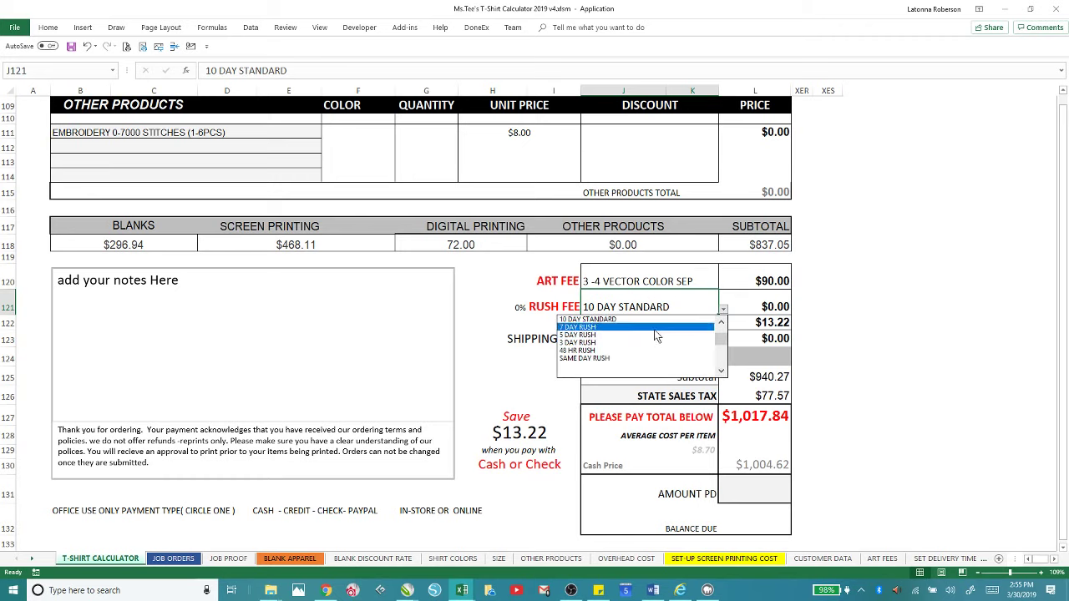
pyautogui.click(634, 350)
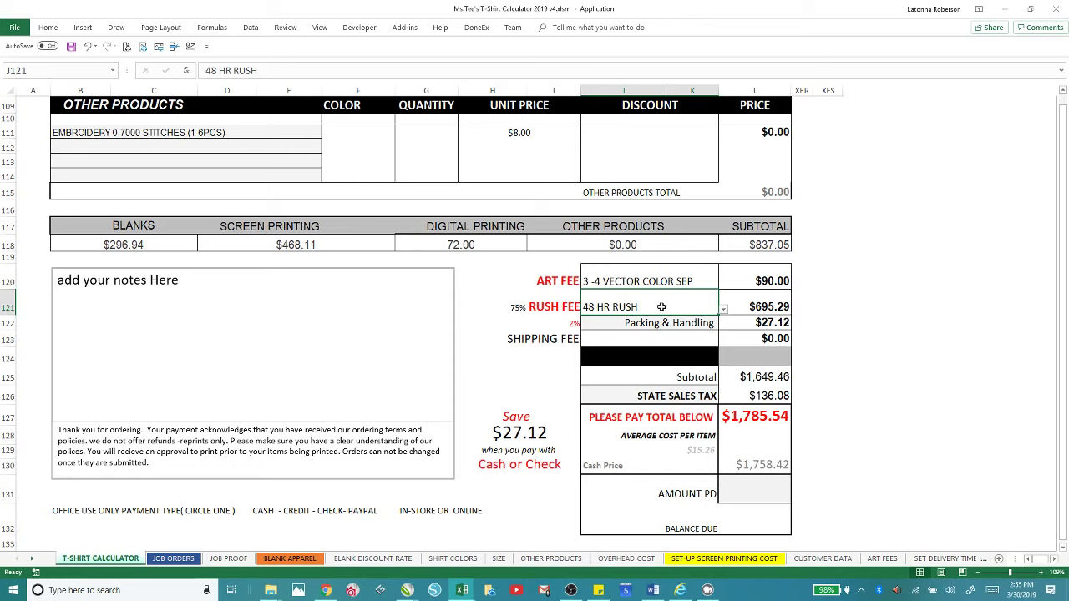
pyautogui.click(723, 309)
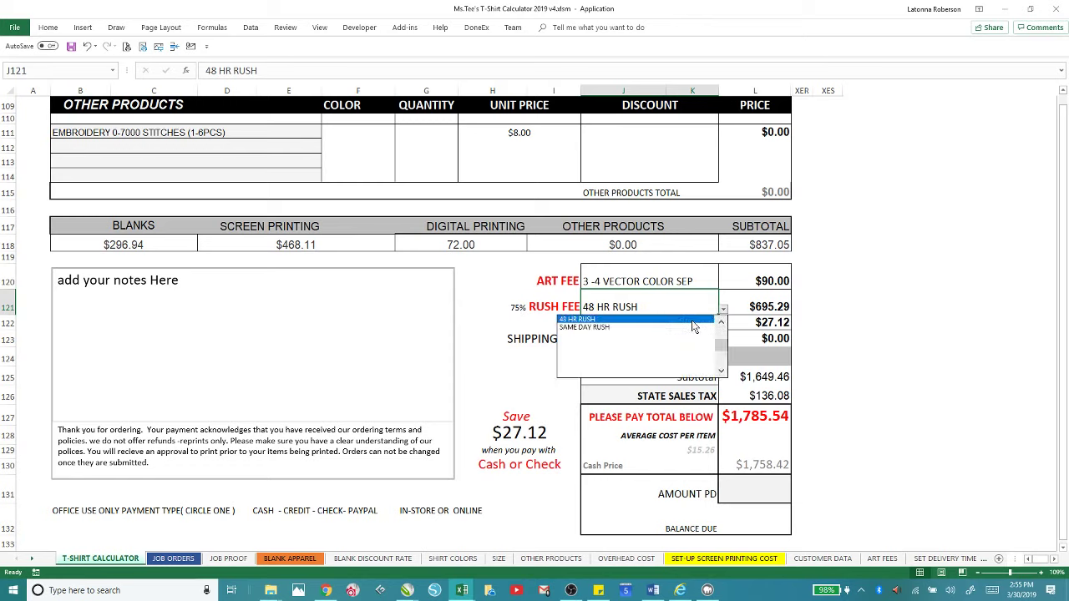
pyautogui.click(721, 322)
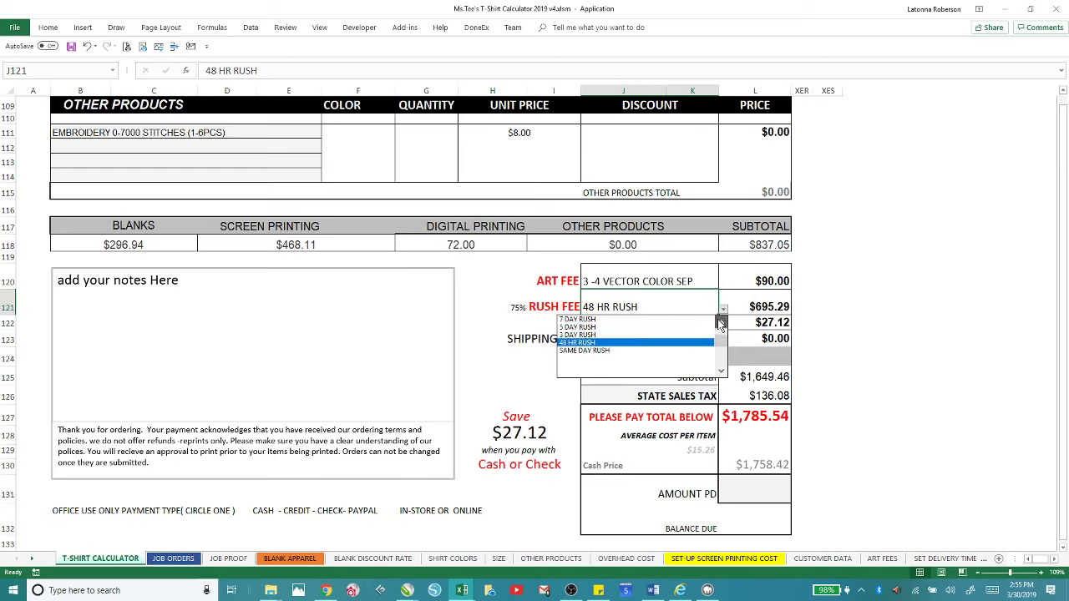
pyautogui.click(585, 320)
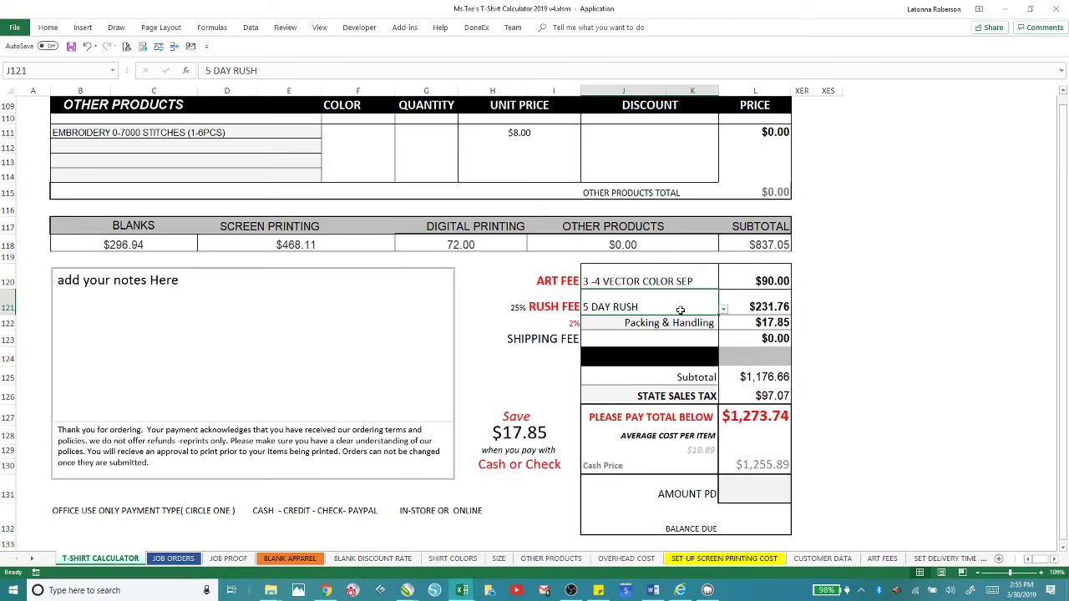
# Step: Set the rush fee option to 7 DAY RUSH
pyautogui.click(723, 311)
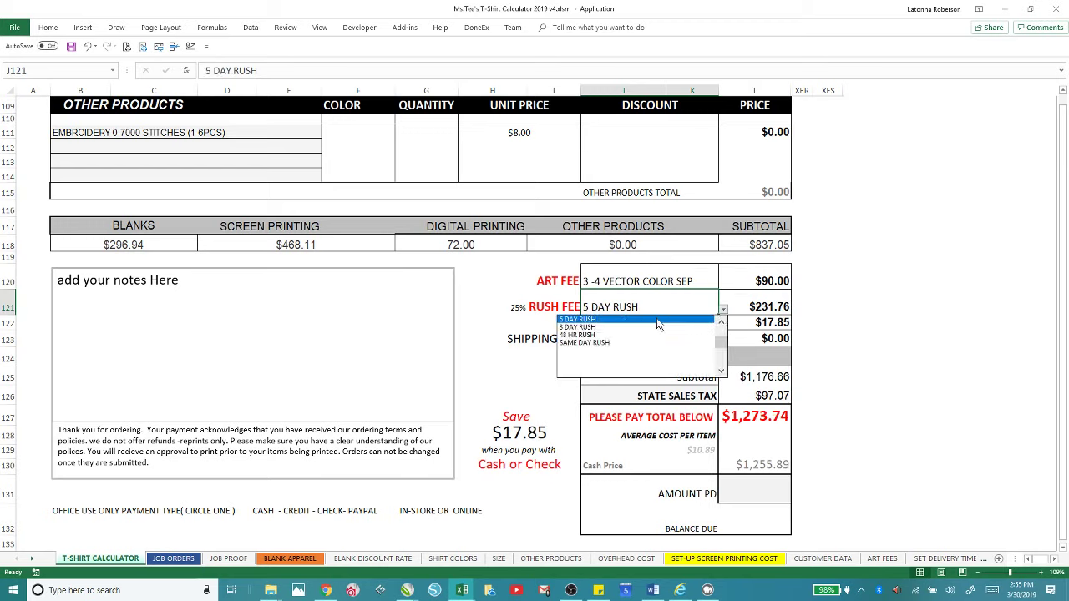
pyautogui.click(721, 321)
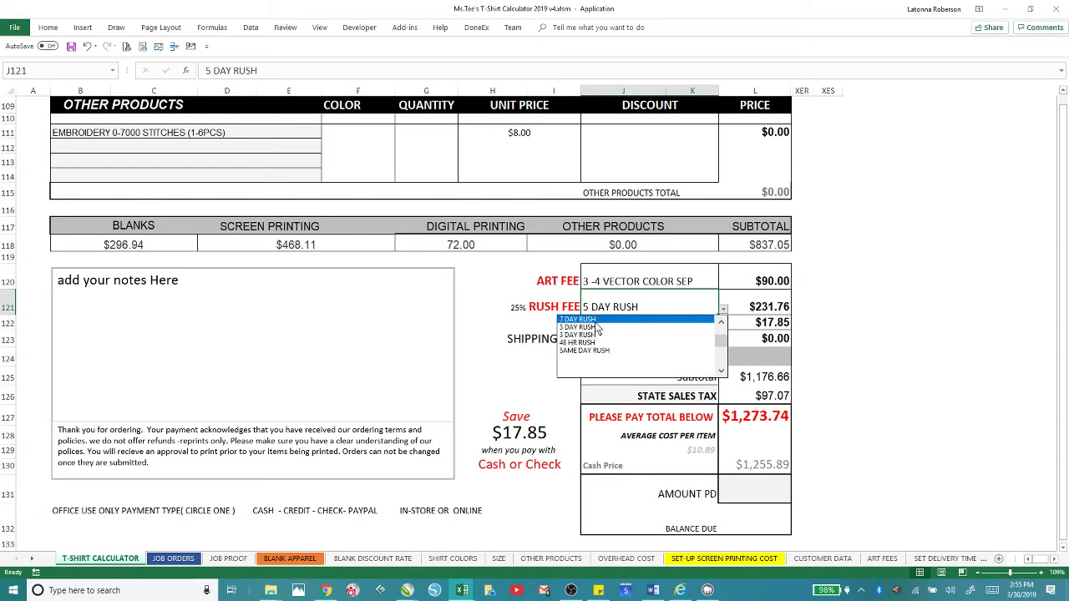
pyautogui.click(712, 320)
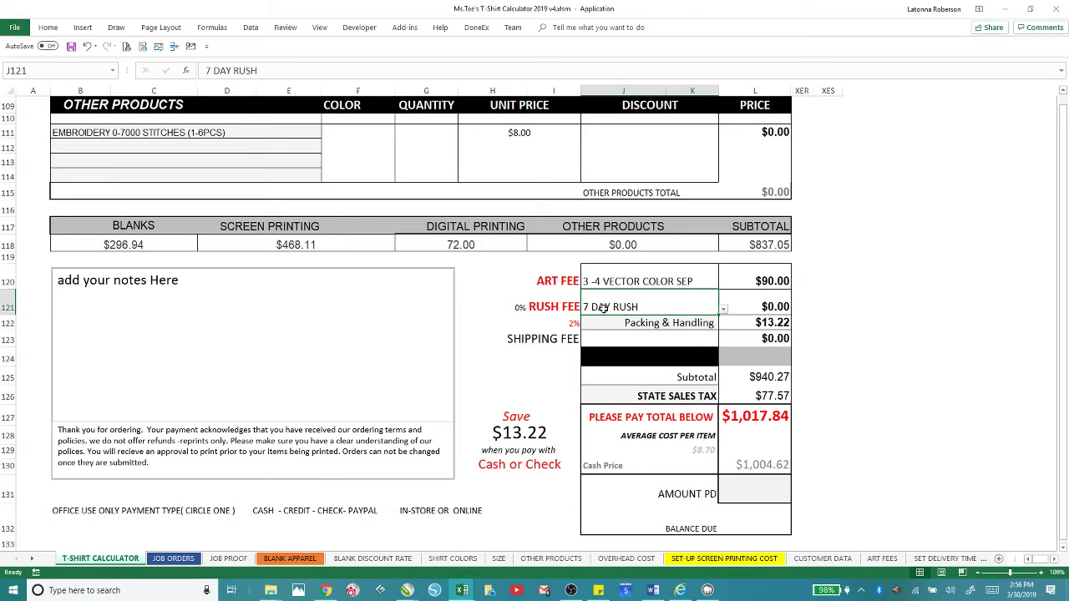
# Step: Change the sales tax option in the invoice totals to TAX EXEMPT - NON PROFIT
pyautogui.click(656, 398)
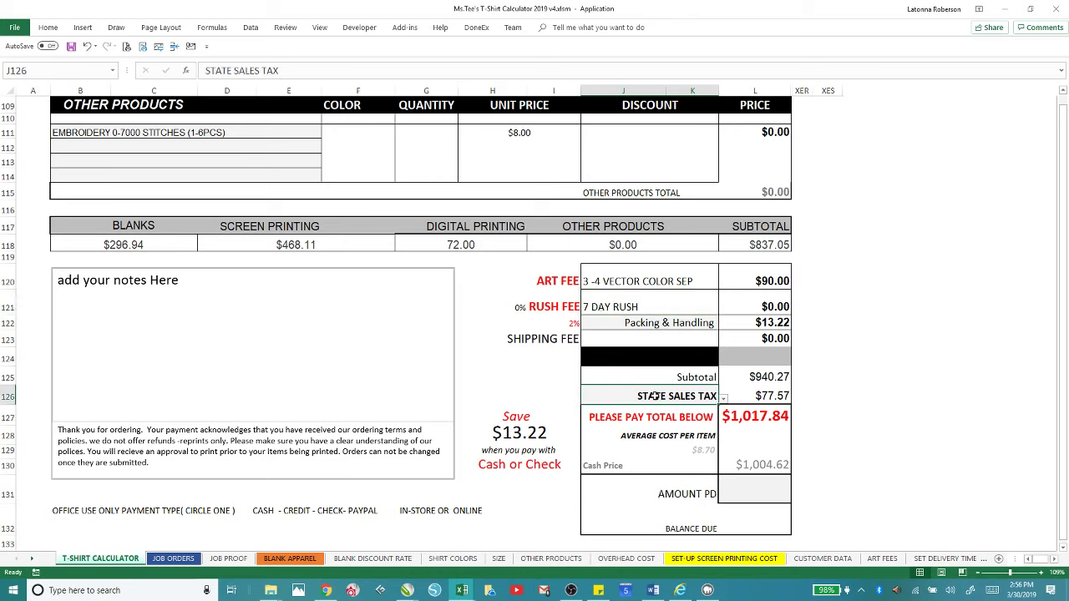
pyautogui.click(725, 399)
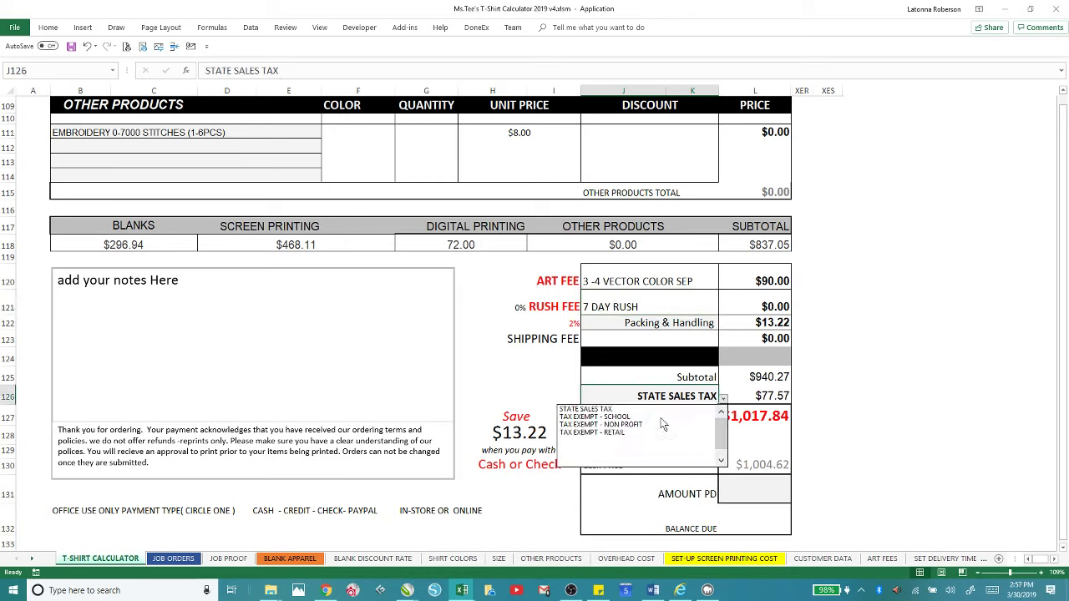
pyautogui.click(618, 426)
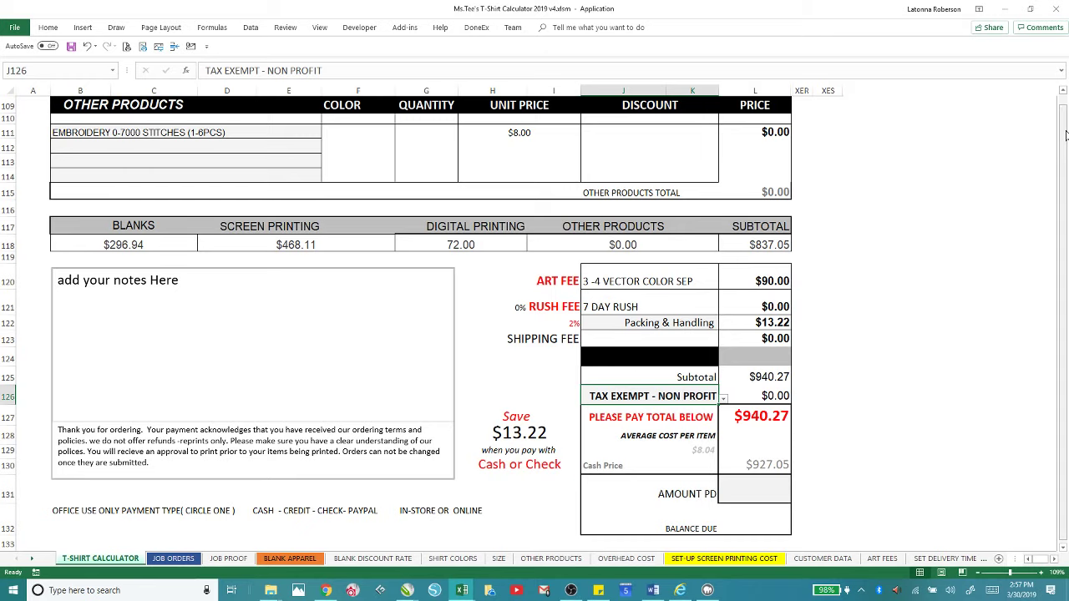
# Step: Look over the order terms and policies below the invoice, and return to the customer details and order buttons
pyautogui.moveTo(1065, 126); pyautogui.dragTo(1065, 98)
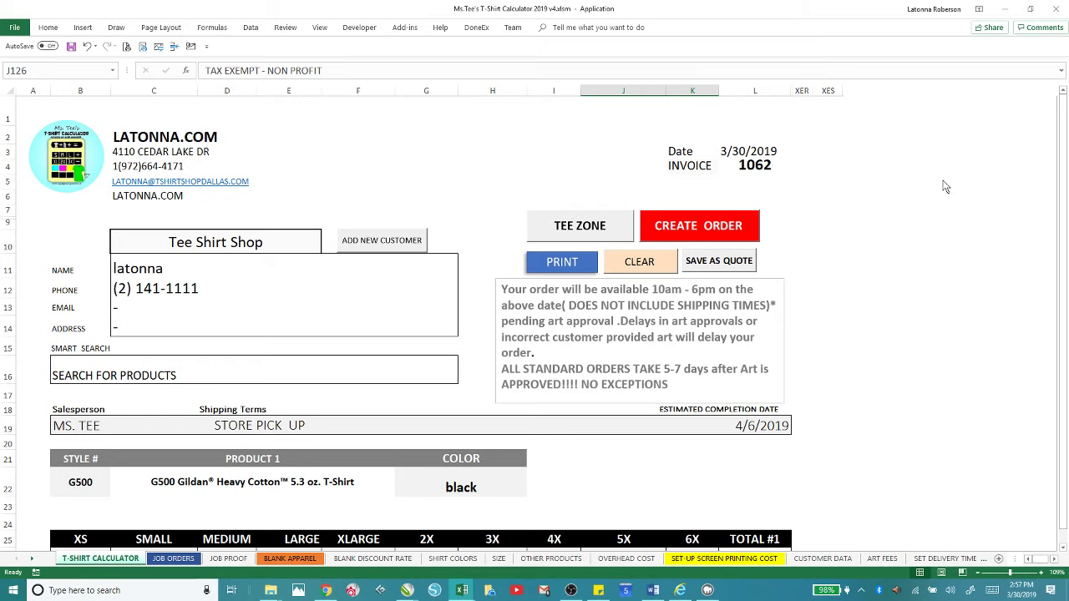
pyautogui.moveTo(1066, 147); pyautogui.dragTo(1066, 169)
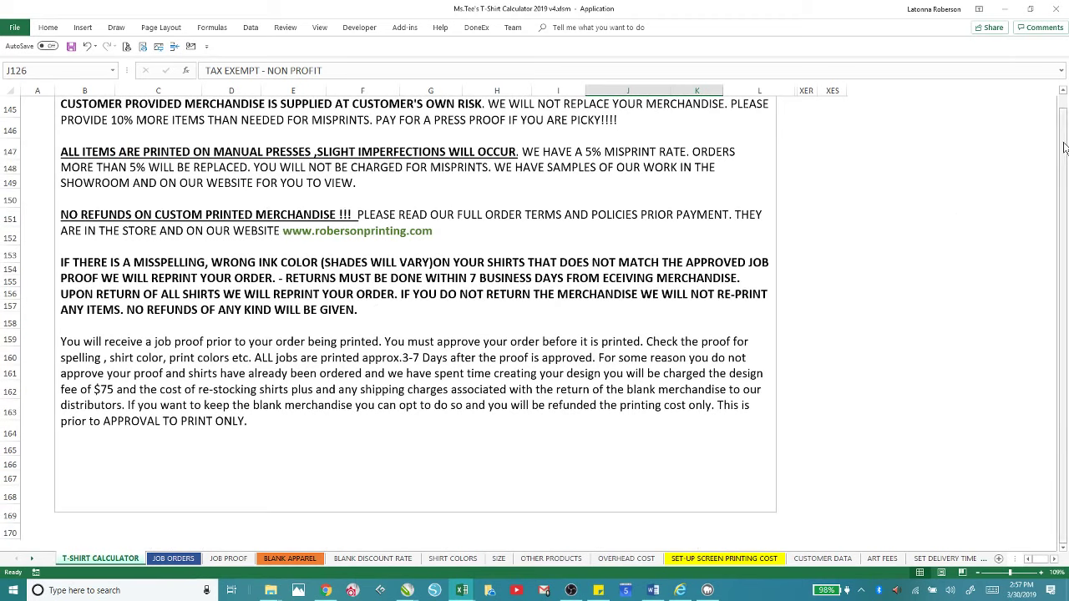
pyautogui.moveTo(1066, 147); pyautogui.dragTo(1066, 125)
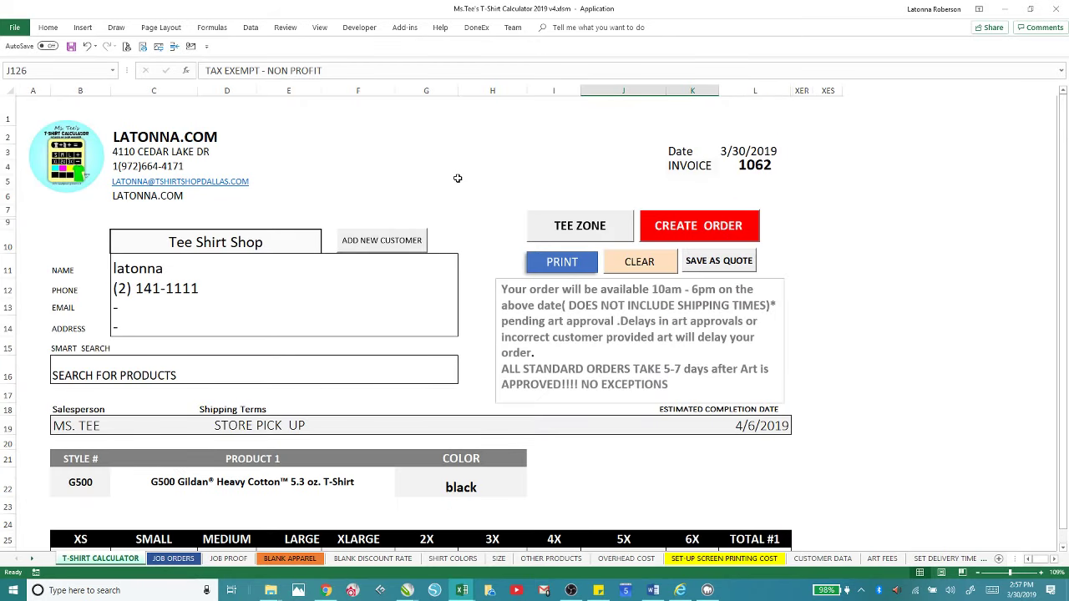
# Step: Create the order and save its invoice PDF under the suggested name in the INVOICES folder of APPLICATION FILES
pyautogui.click(670, 223)
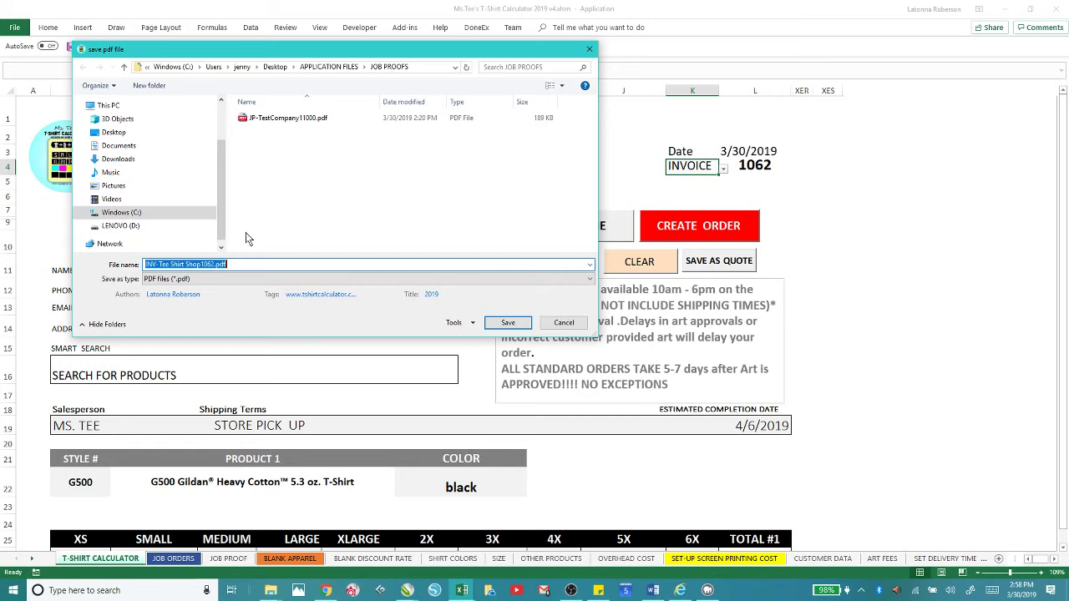
pyautogui.click(328, 67)
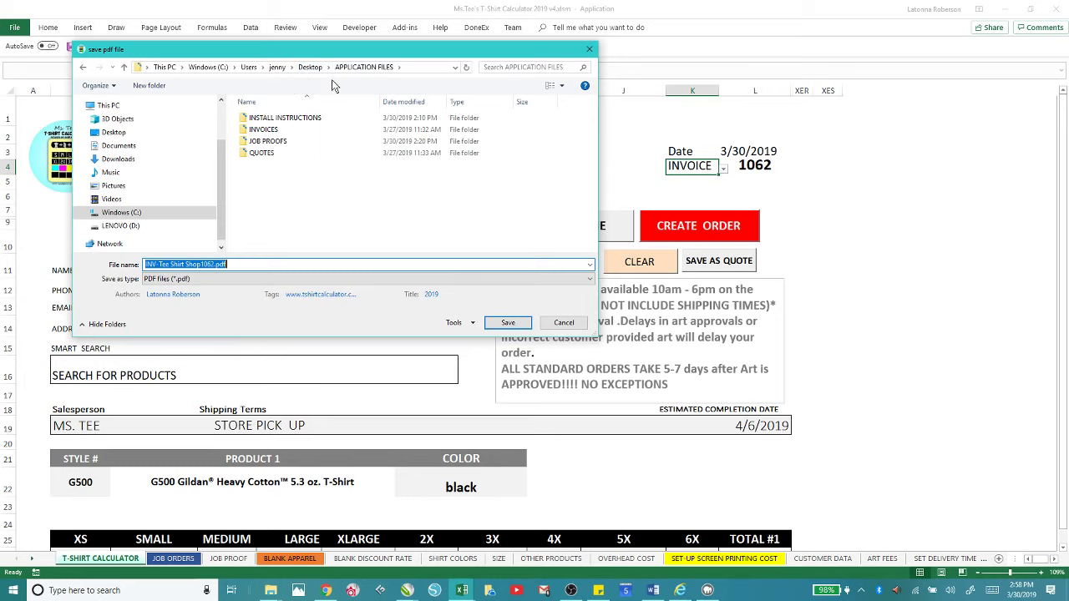
pyautogui.click(257, 131)
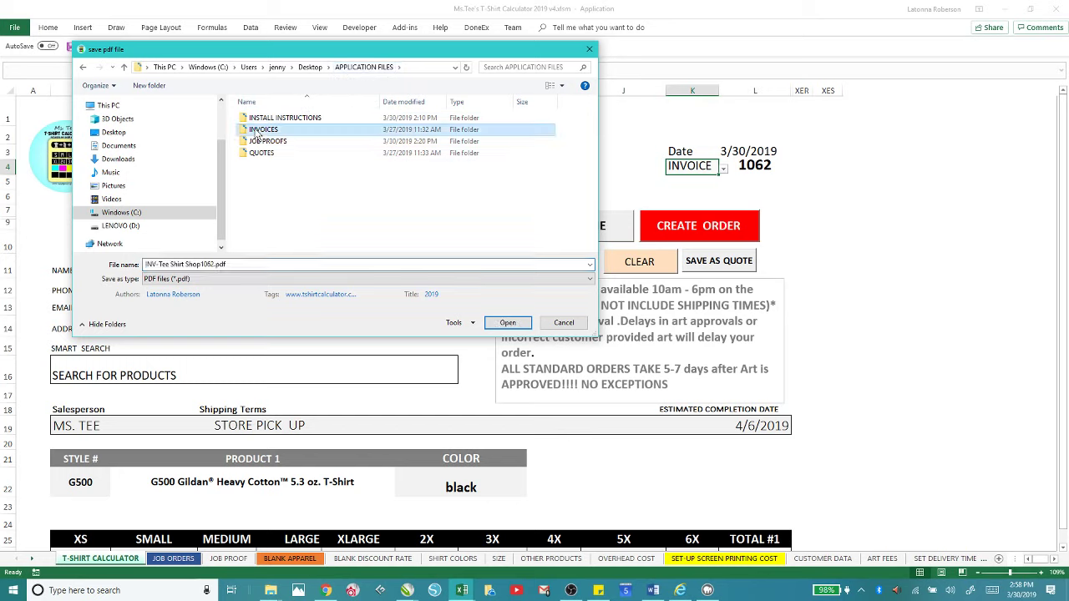
pyautogui.click(506, 323)
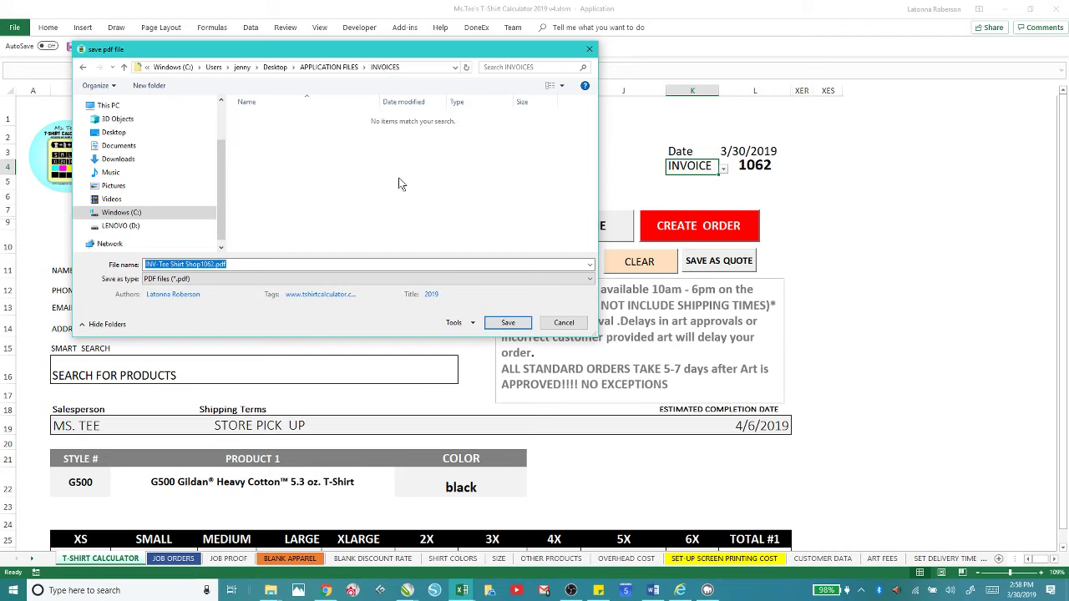
pyautogui.click(505, 322)
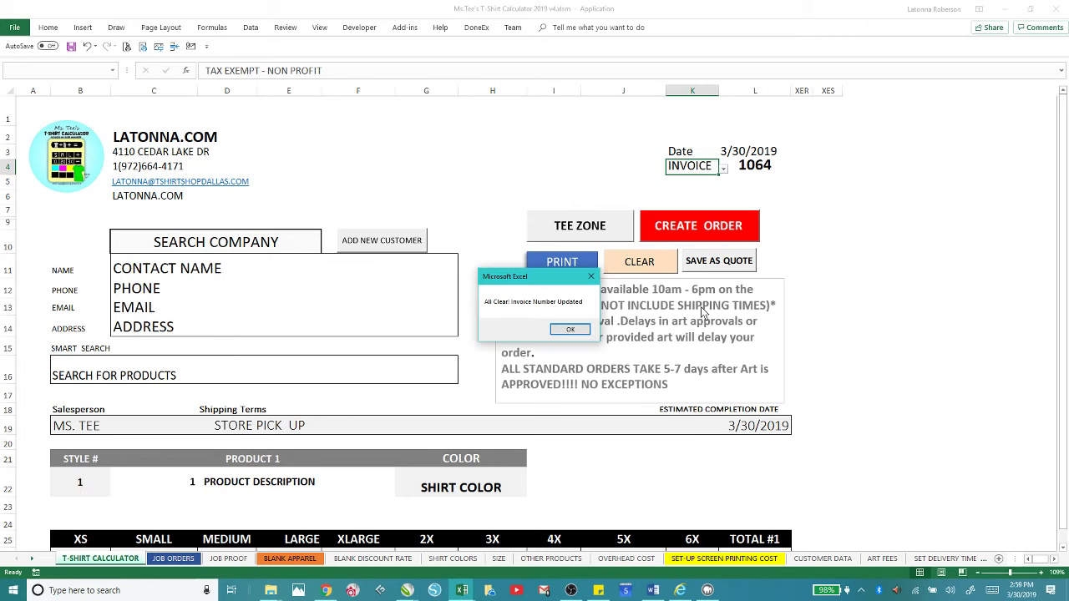
pyautogui.click(571, 329)
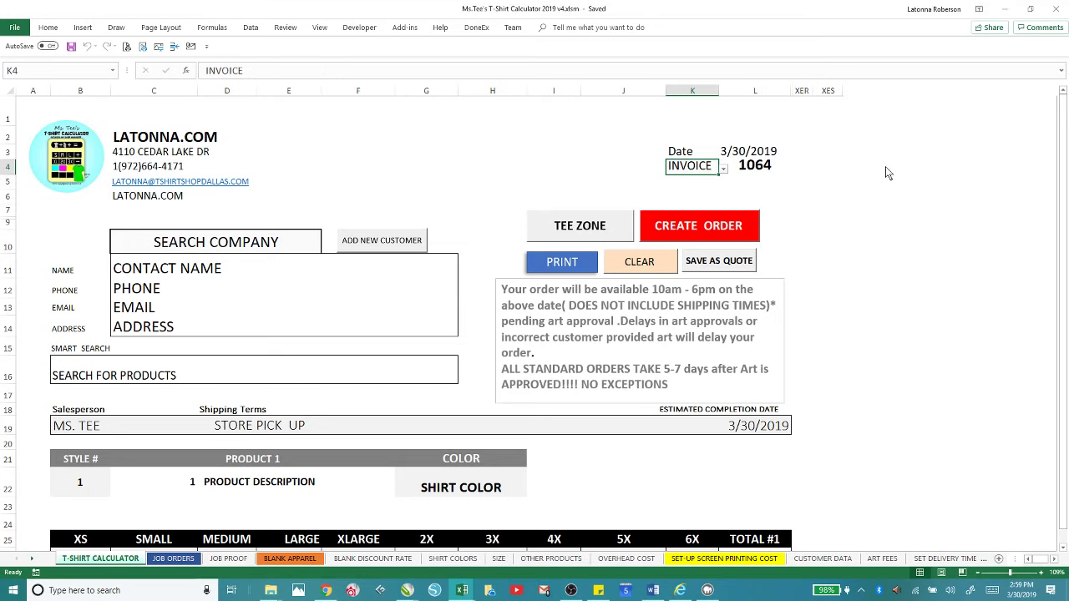
# Step: Look through the cleared invoice down to the other products section, and return to its header
pyautogui.moveTo(1060, 146); pyautogui.dragTo(967, 144)
pyautogui.scroll(-4, 484, 225)
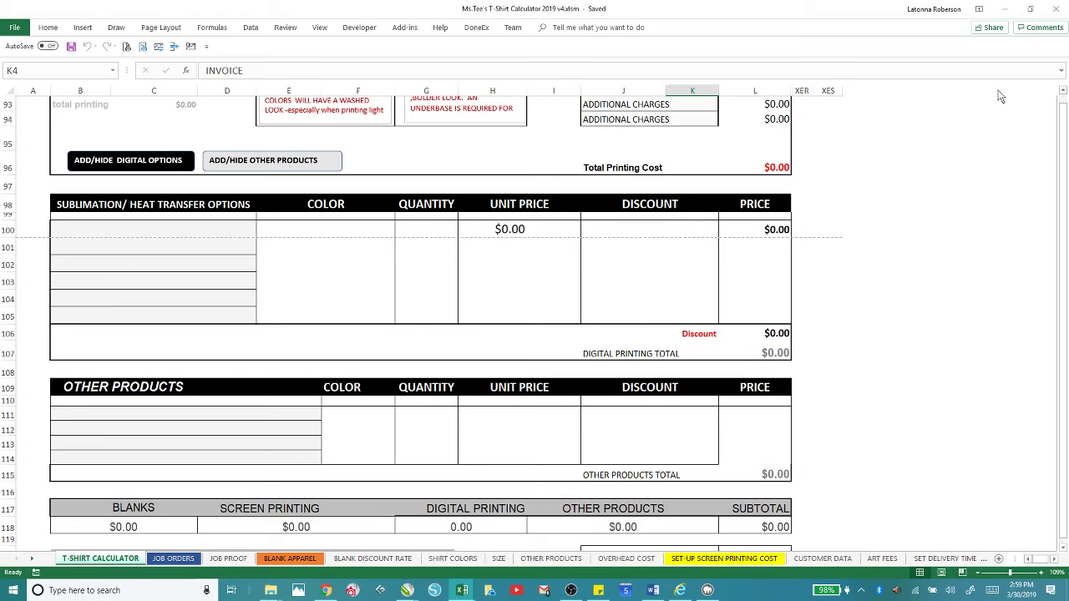
pyautogui.scroll(9, 643, 104)
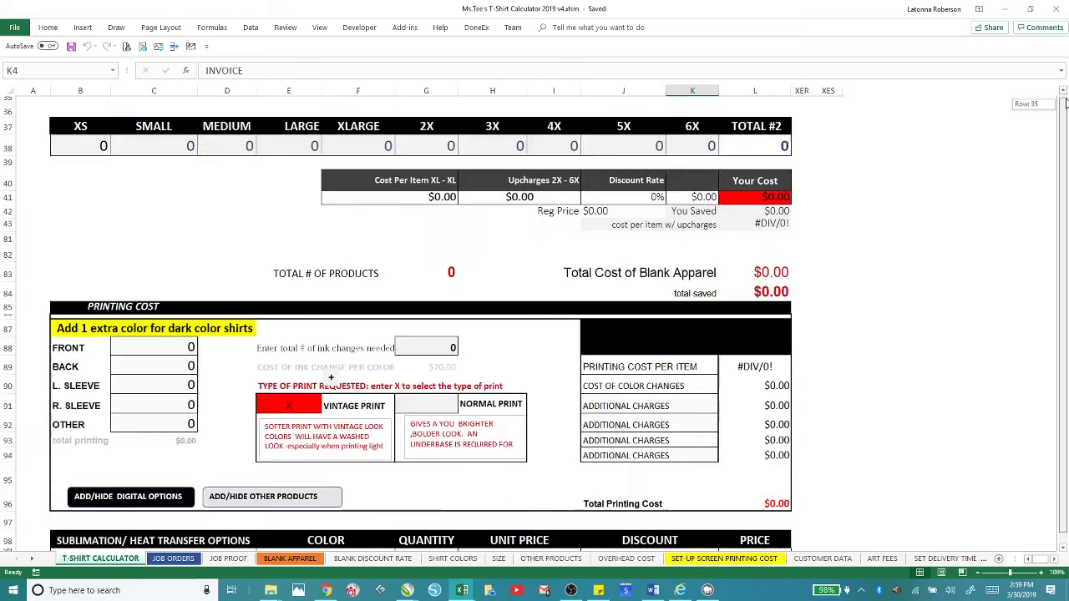
pyautogui.scroll(9, 842, 234)
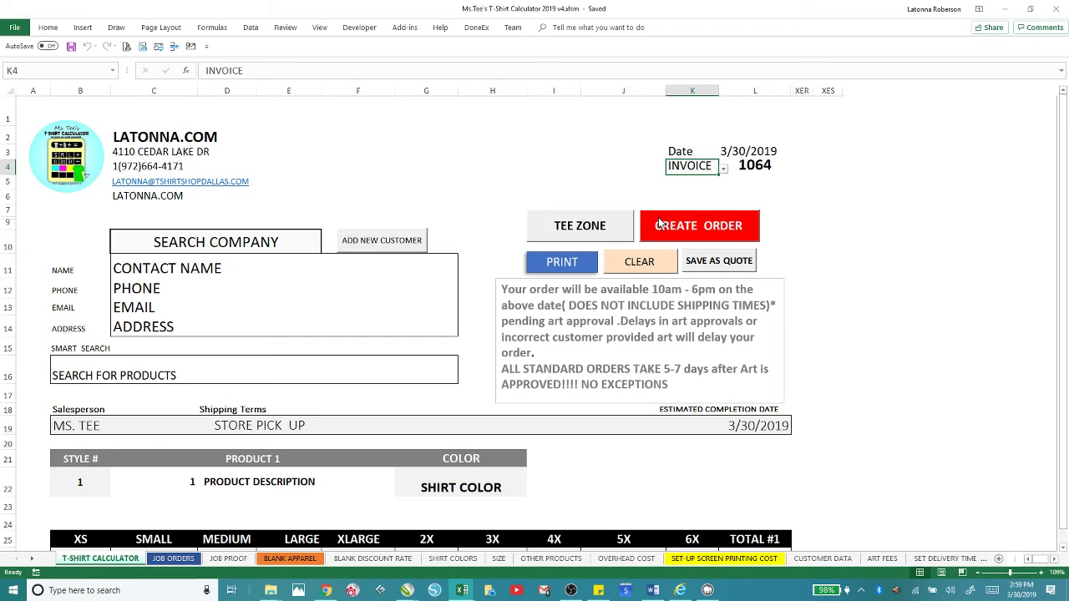
# Step: Preview the printout of the blank invoice, and close the preview
pyautogui.click(550, 263)
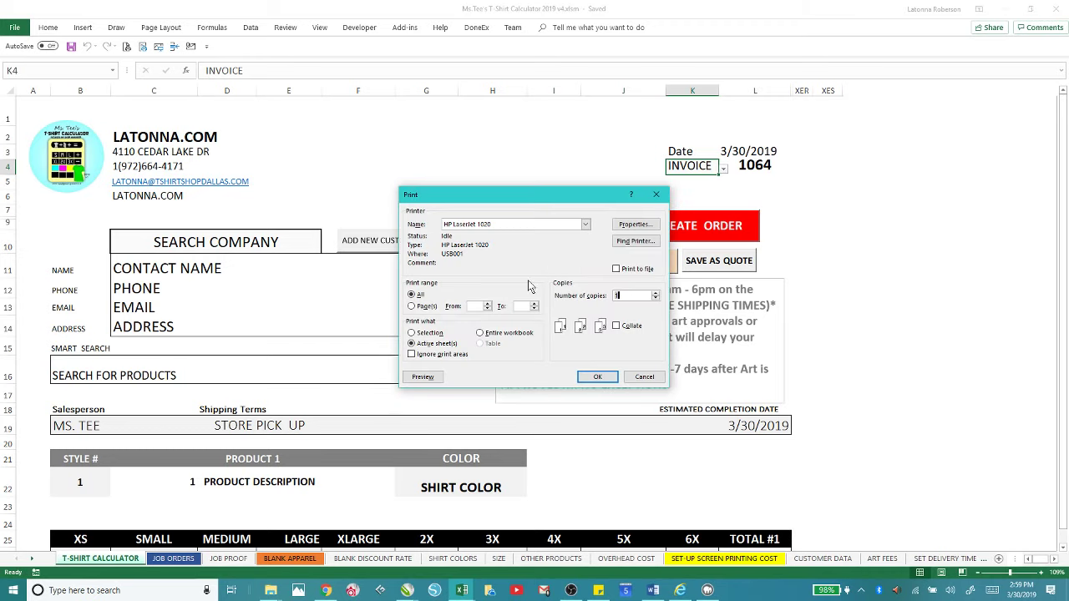
pyautogui.click(423, 377)
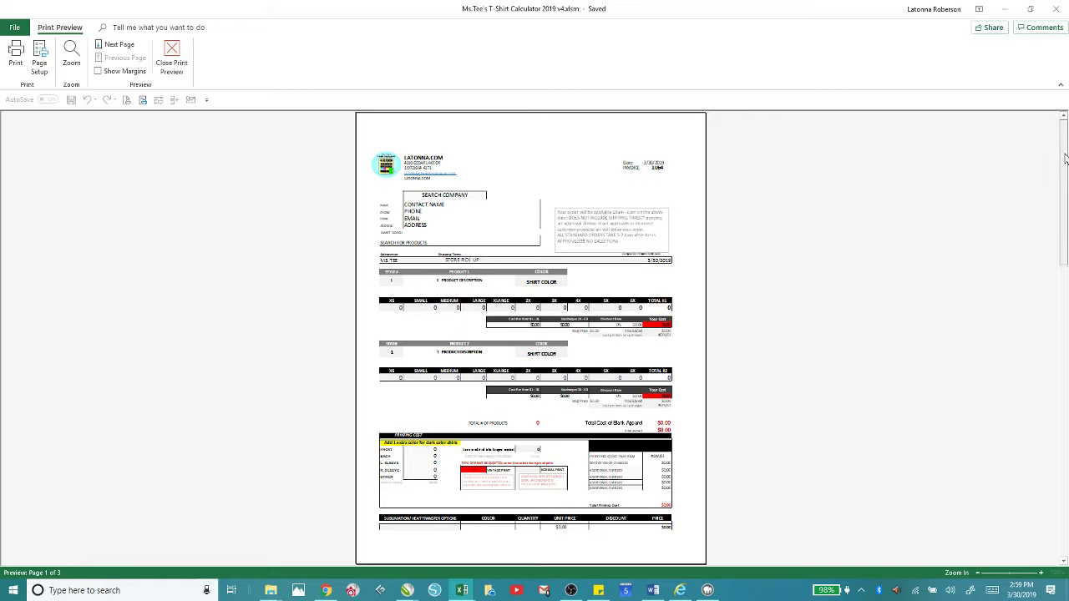
pyautogui.click(1052, 9)
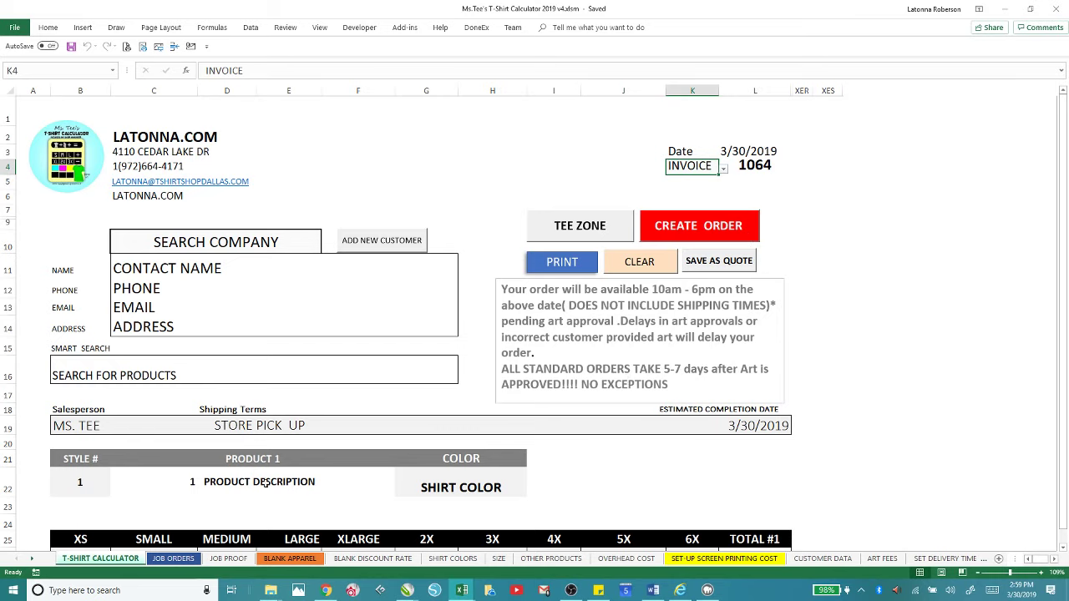
# Step: Switch to the open APPLICATION FILES window in File Explorer, and minimize it to return to the workbook
pyautogui.click(270, 590)
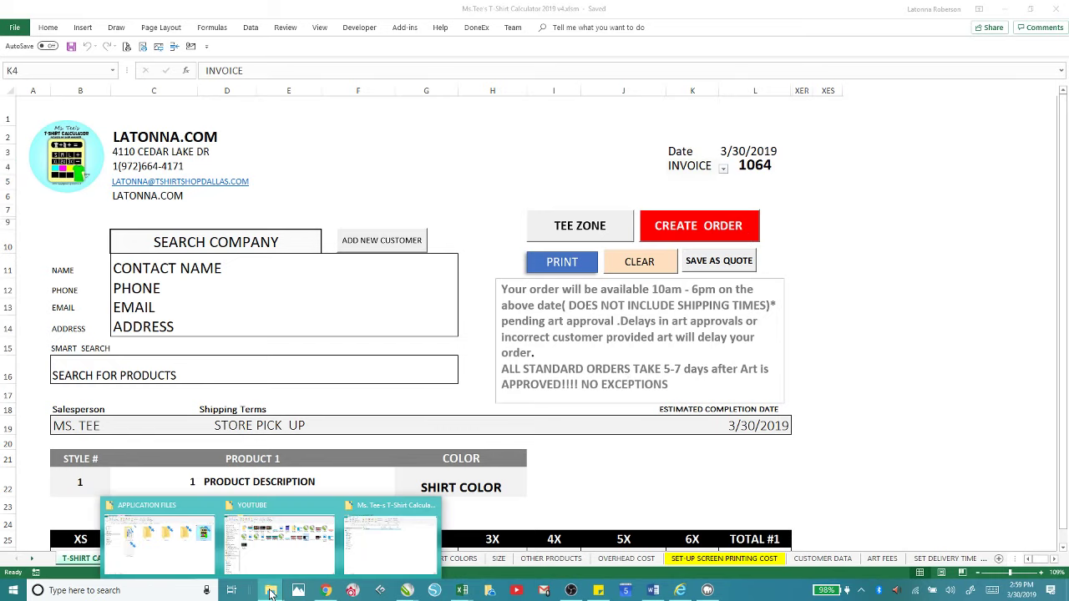
pyautogui.moveTo(255, 558)
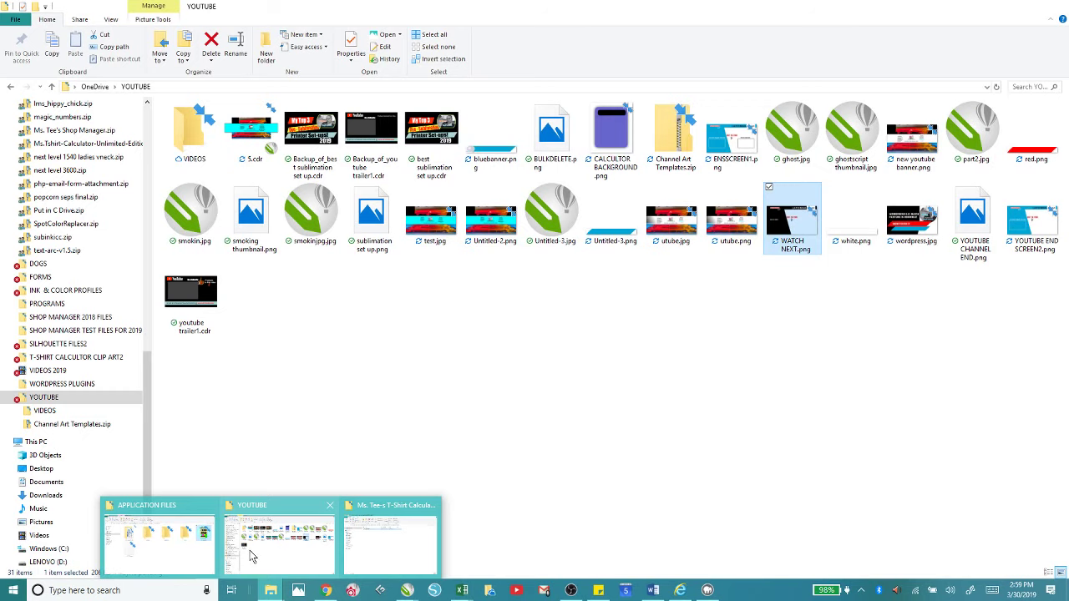
pyautogui.click(191, 551)
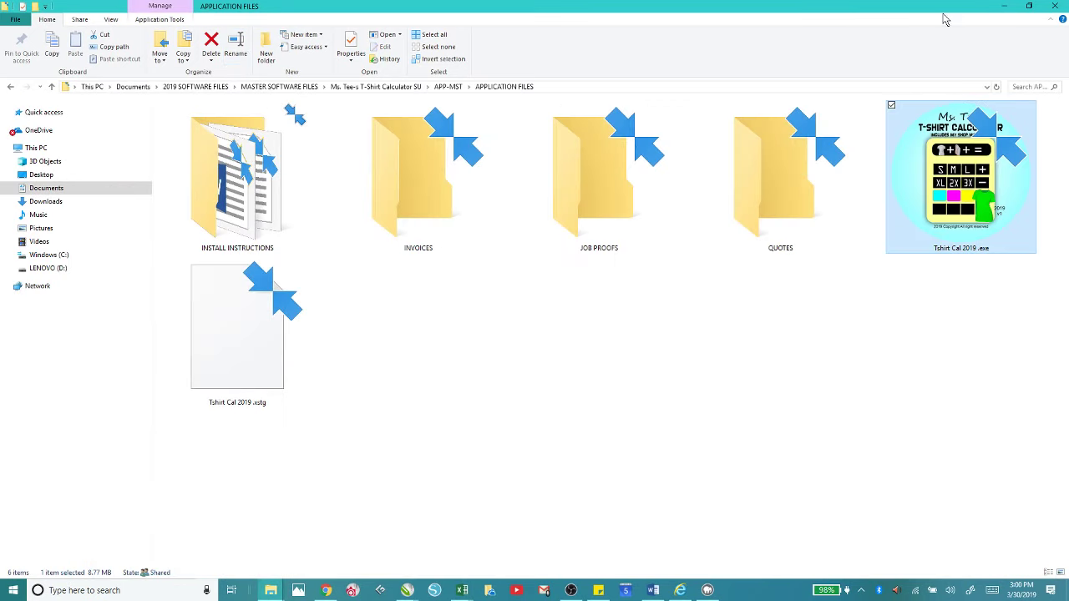
pyautogui.click(1003, 6)
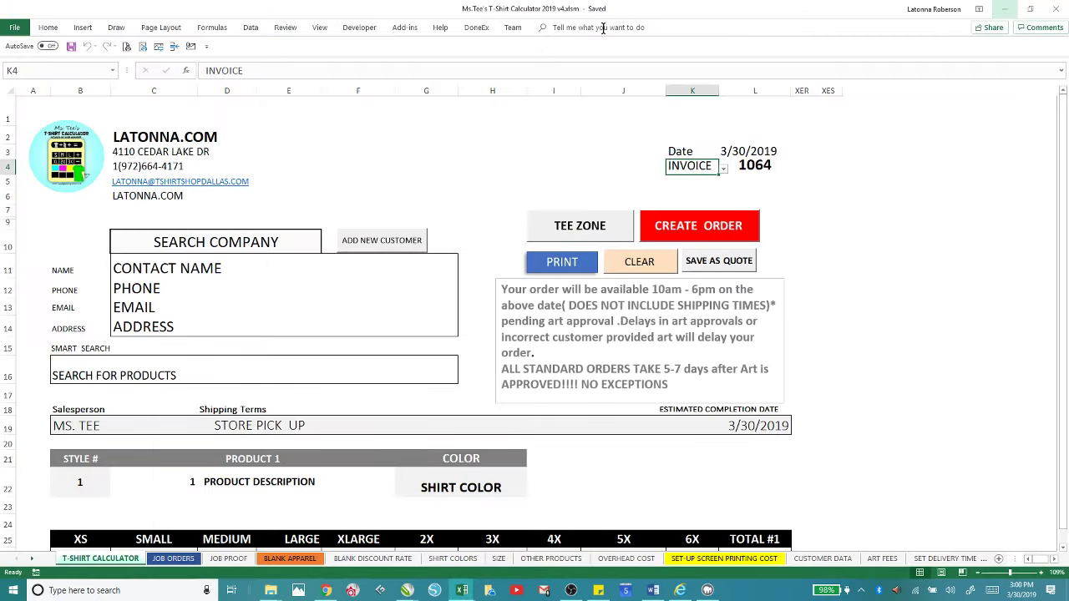
# Step: Minimize the workbook, check the contents of the APP-MST folder on the desktop, and close its window
pyautogui.click(1007, 9)
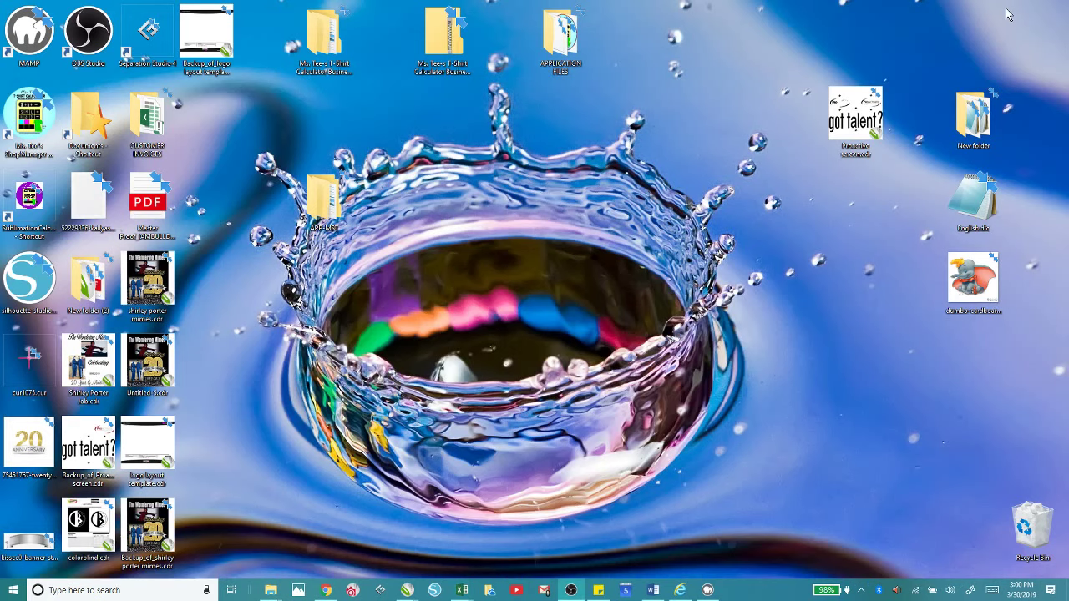
pyautogui.click(327, 212)
pyautogui.doubleClick(332, 208)
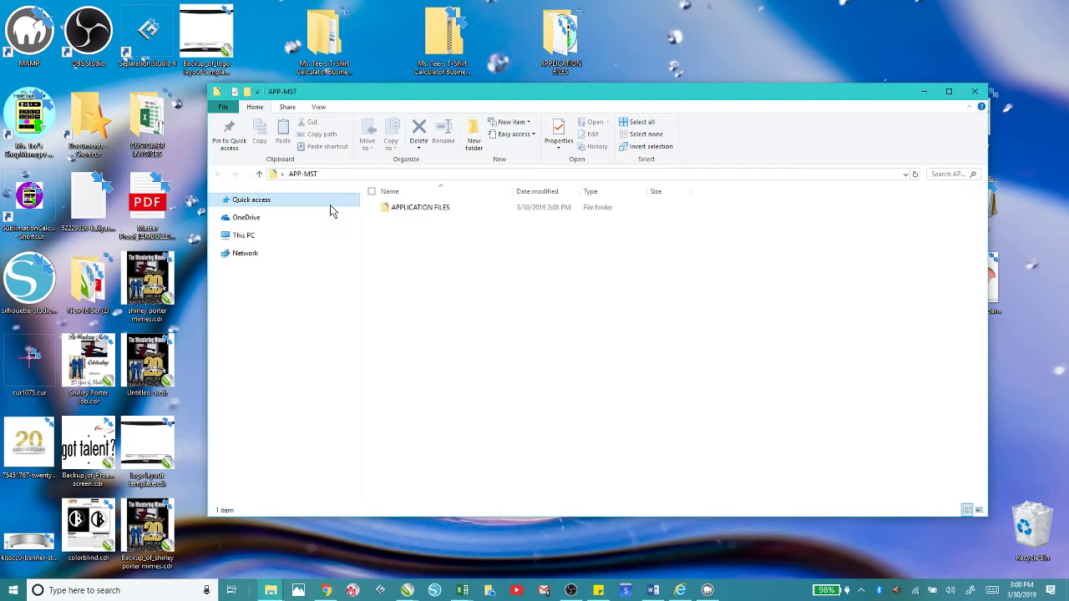
pyautogui.click(330, 205)
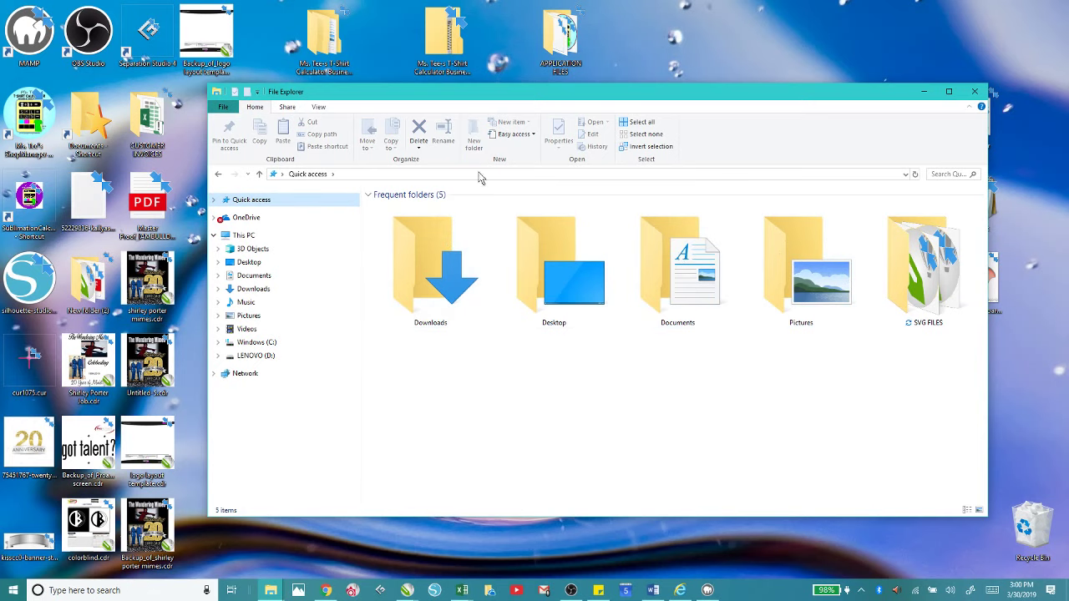
pyautogui.click(975, 92)
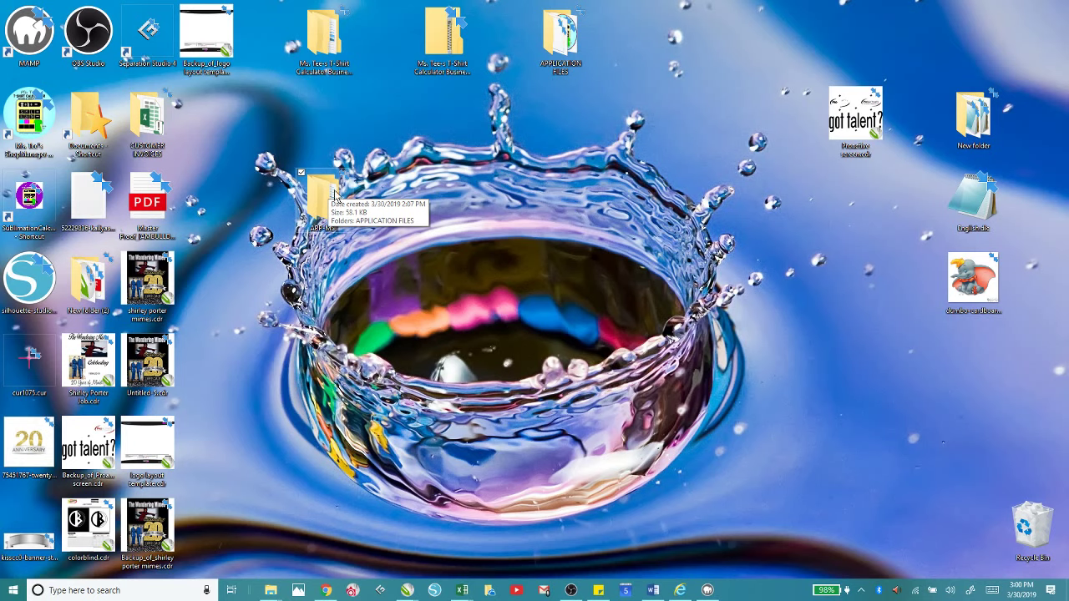
# Step: Open the desktop's APPLICATION FILES folder, check its INVOICES subfolder for the saved PDF, and return to the parent folder
pyautogui.doubleClick(566, 49)
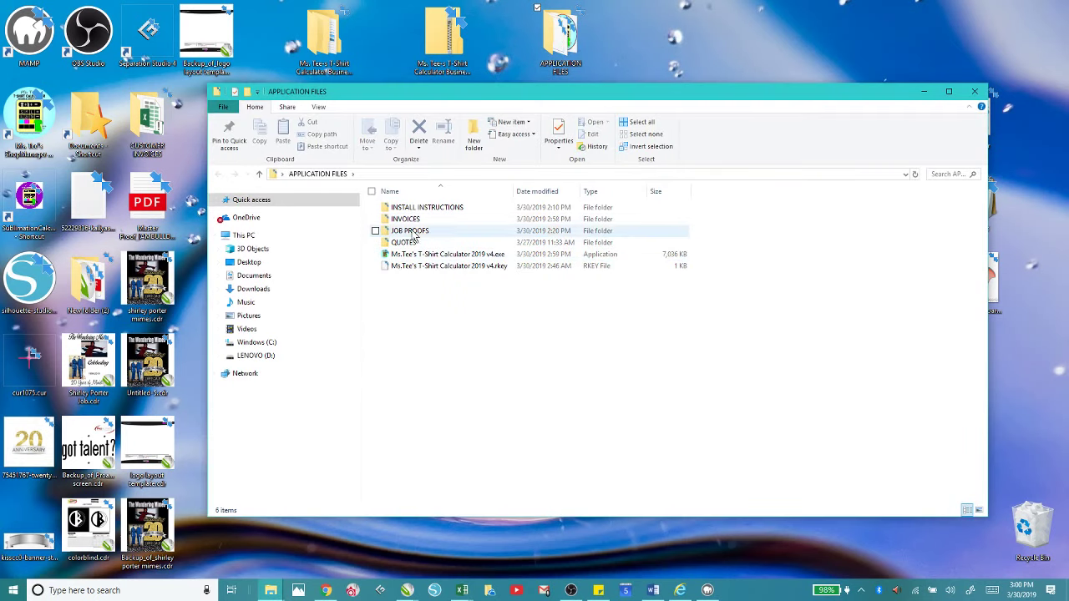
pyautogui.click(404, 219)
pyautogui.doubleClick(404, 220)
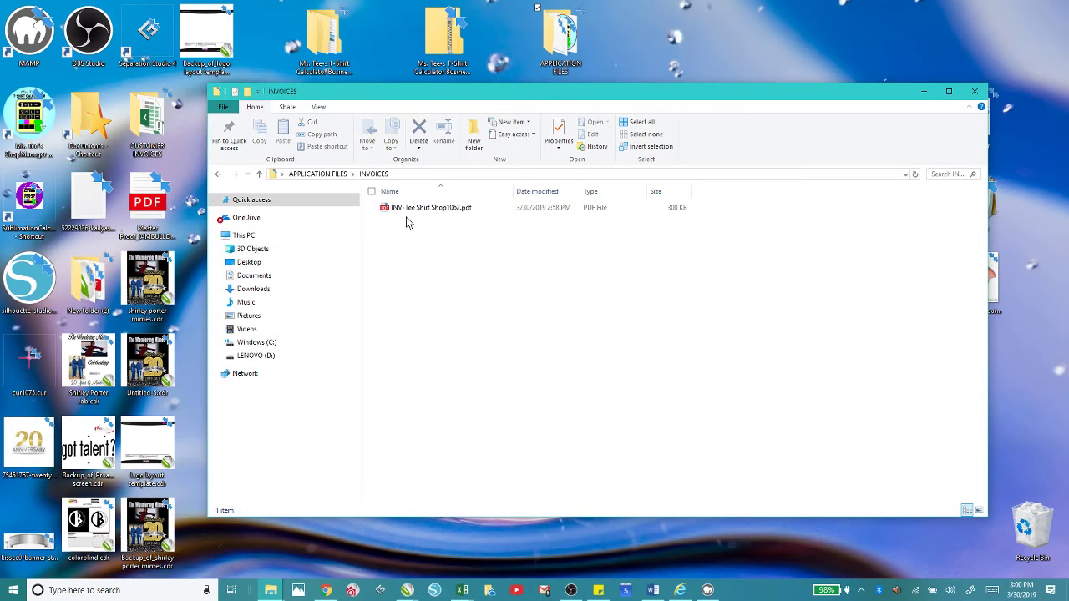
pyautogui.click(218, 174)
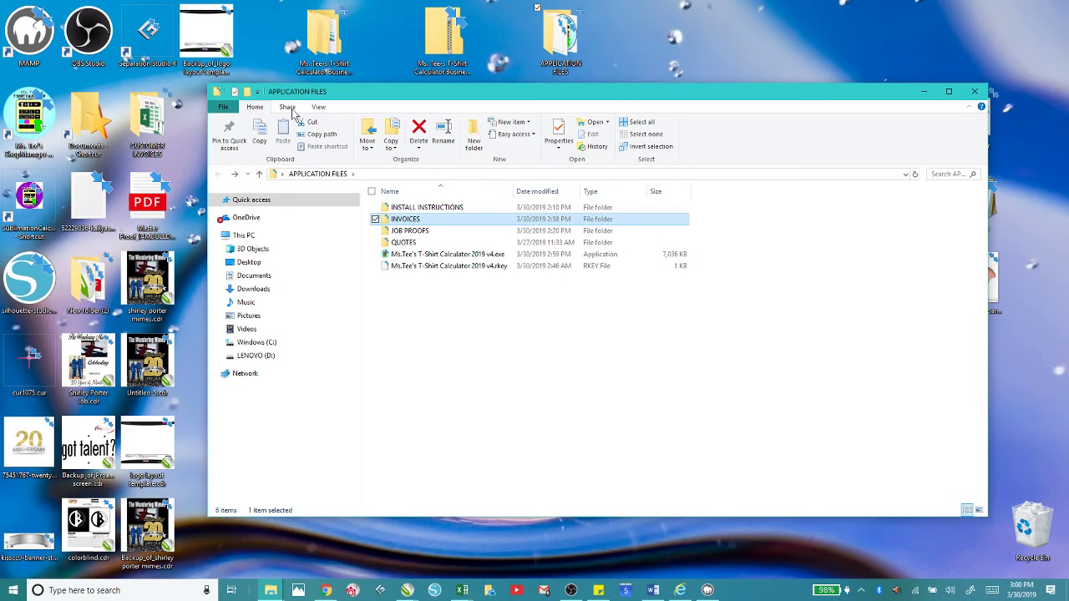
pyautogui.moveTo(513, 91); pyautogui.dragTo(543, 166)
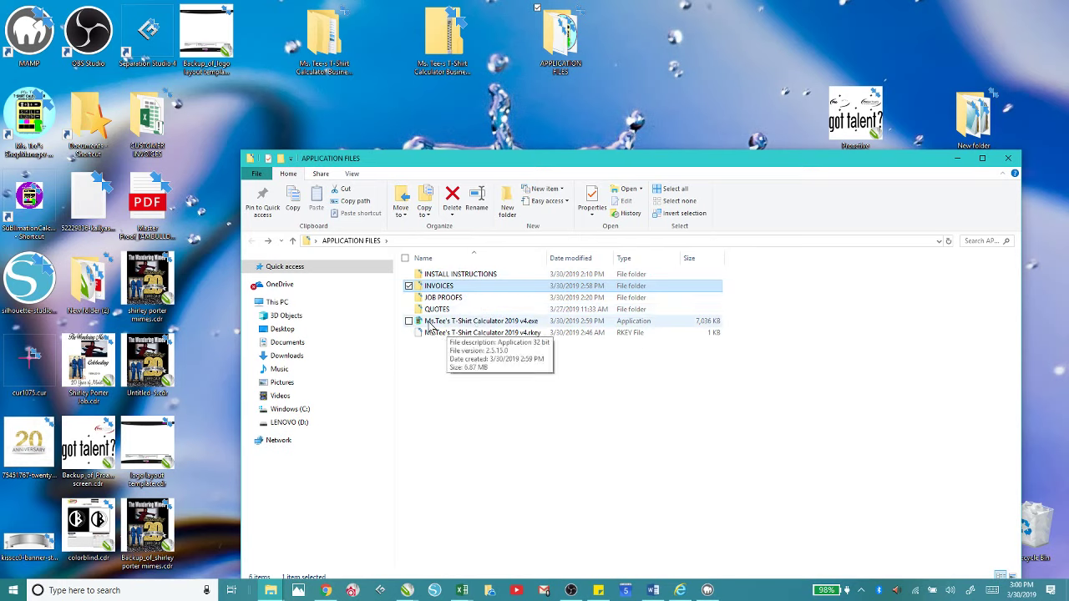
pyautogui.click(429, 324)
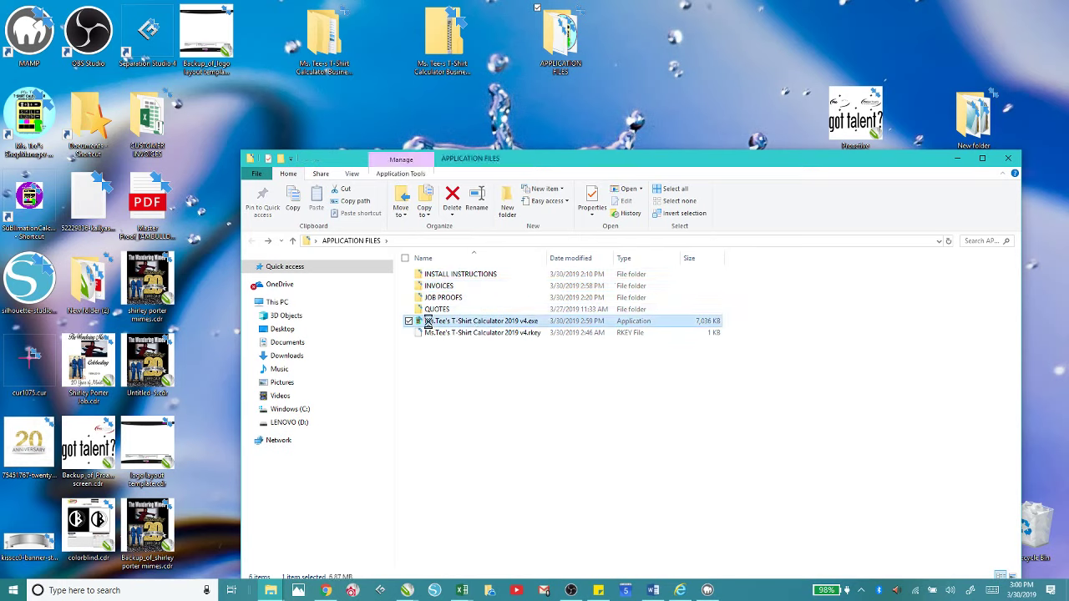
pyautogui.rightClick(429, 324)
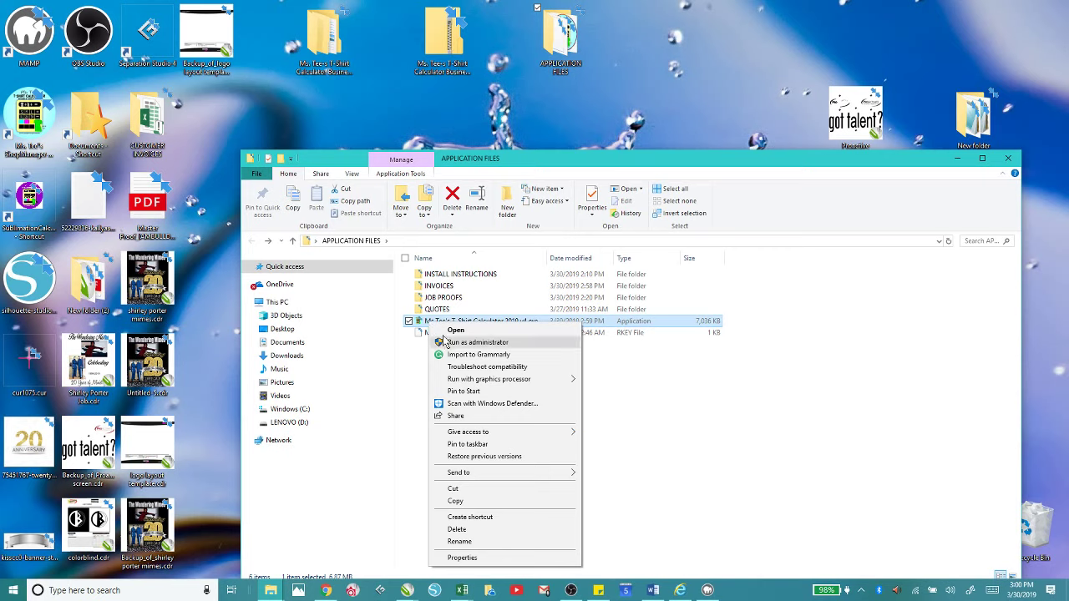
pyautogui.click(417, 363)
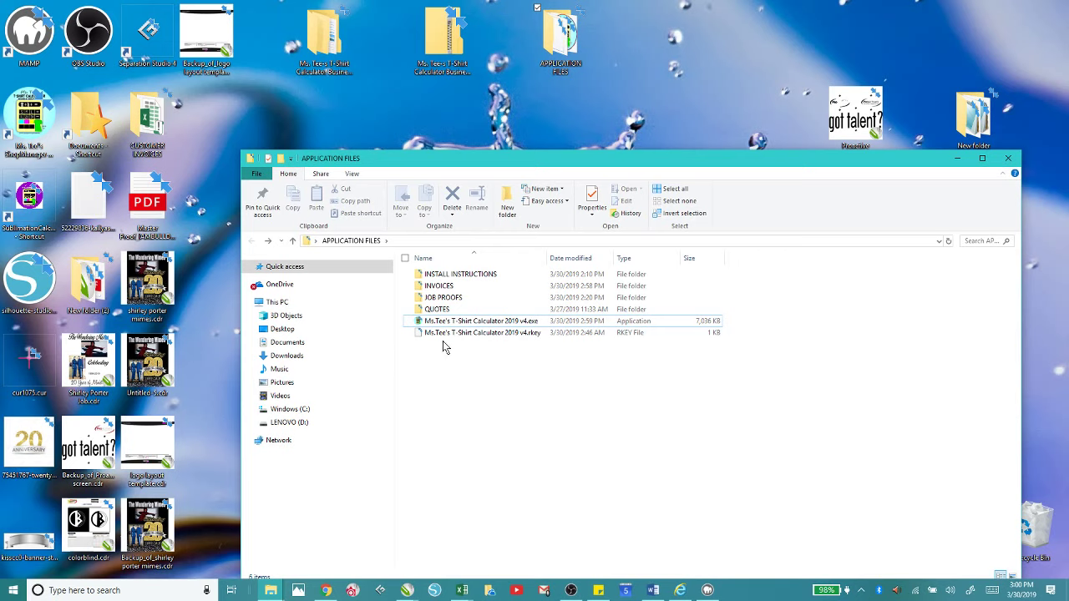
# Step: Create a folder in APPLICATION FILES and keep the default name New folder
pyautogui.rightClick(426, 378)
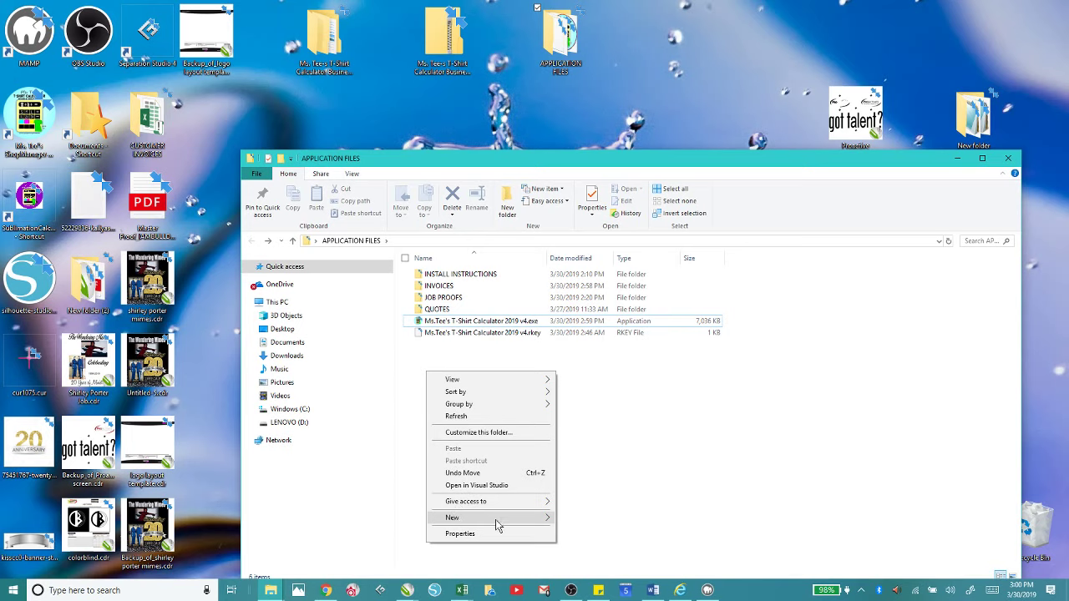
pyautogui.moveTo(551, 522)
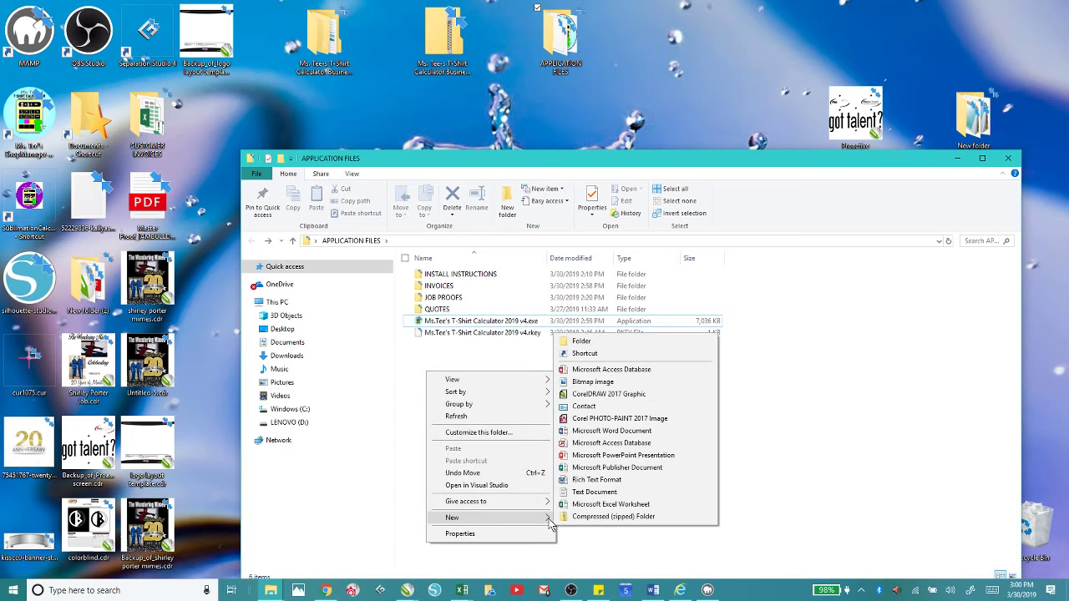
pyautogui.click(603, 343)
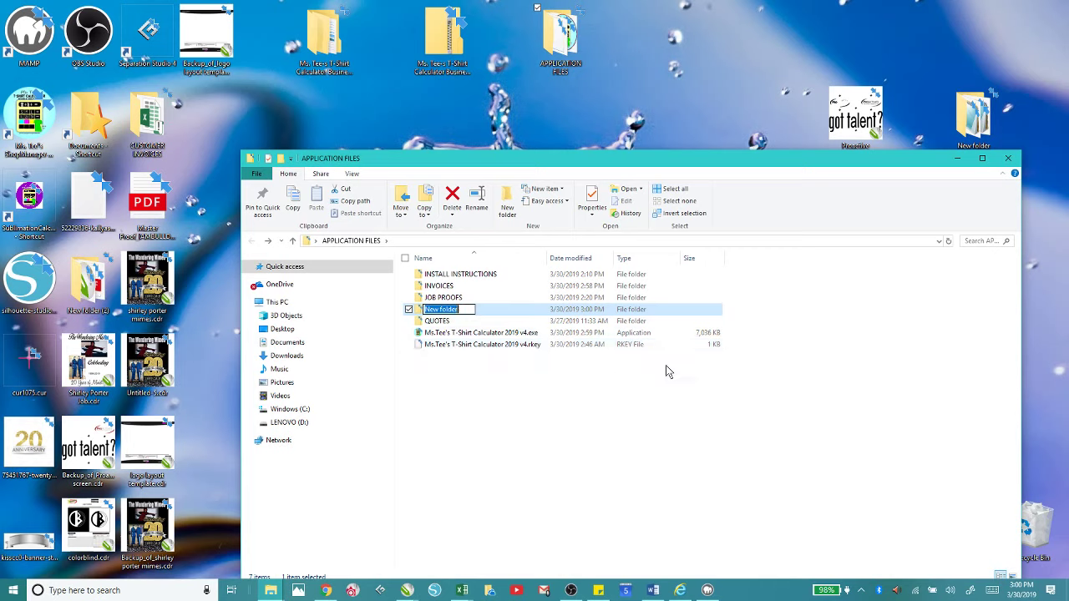
pyautogui.moveTo(723, 365); pyautogui.dragTo(447, 404)
pyautogui.click(424, 368)
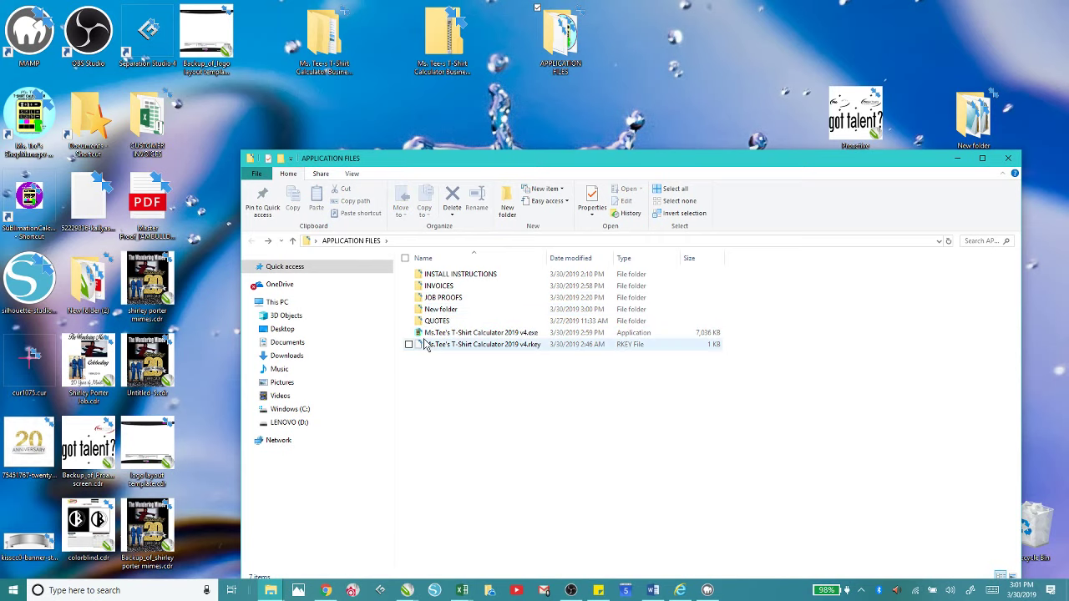
# Step: Create a desktop shortcut for Ms.Tee's T-Shirt Calculator 2019 v4.exe from the APPLICATION FILES folder
pyautogui.moveTo(405, 160); pyautogui.dragTo(524, 140)
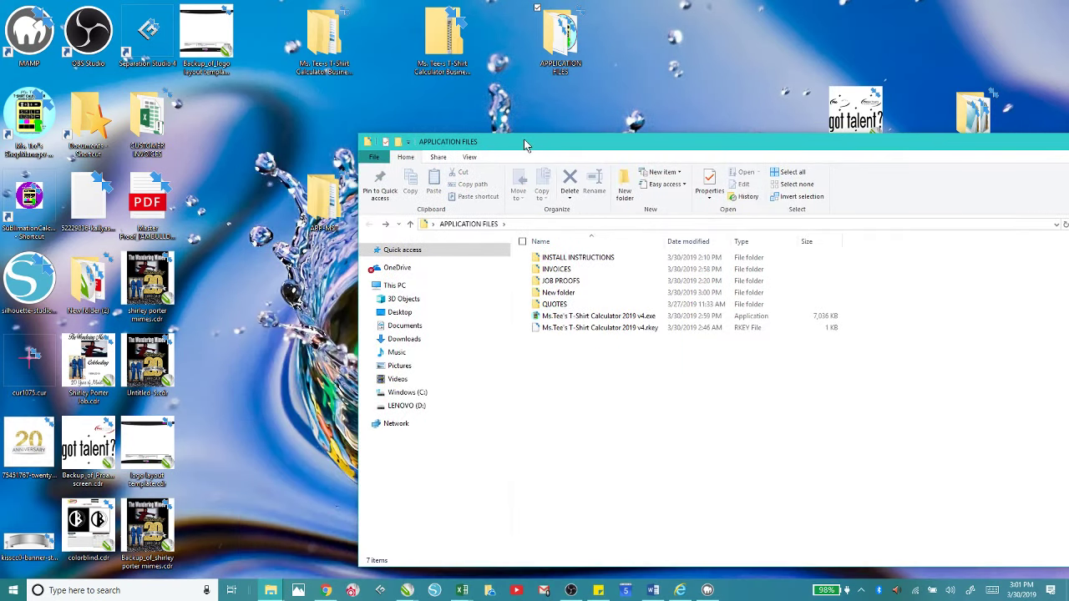
pyautogui.click(554, 319)
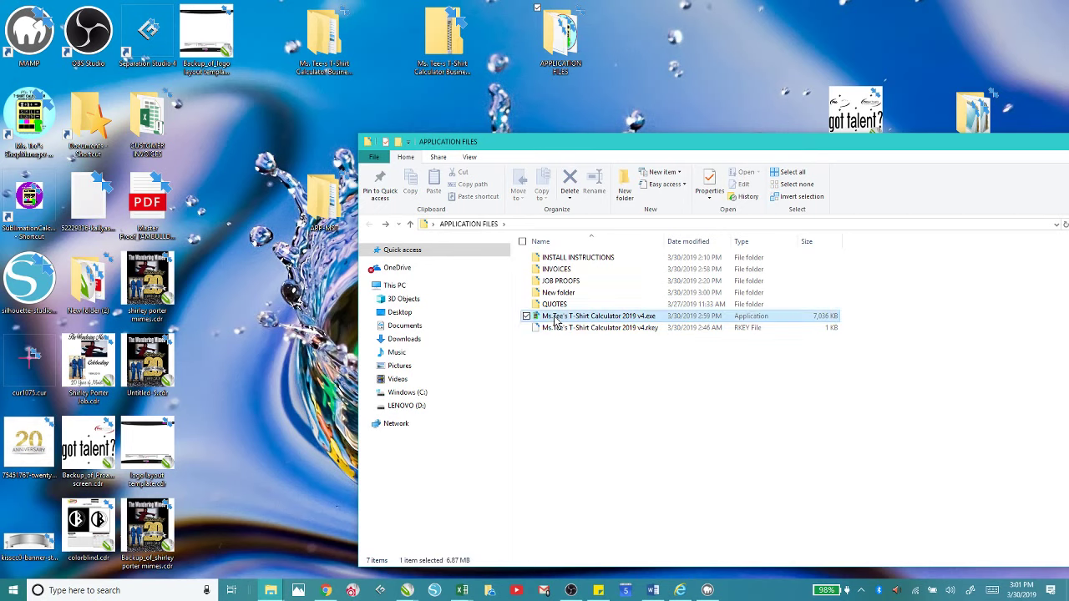
pyautogui.rightClick(554, 315)
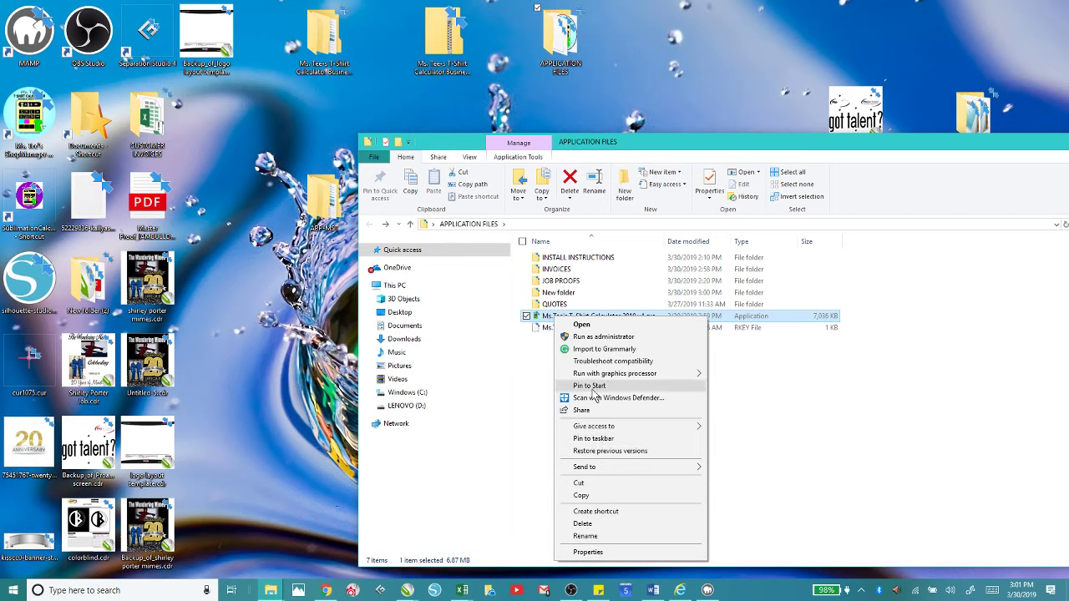
pyautogui.moveTo(591, 473)
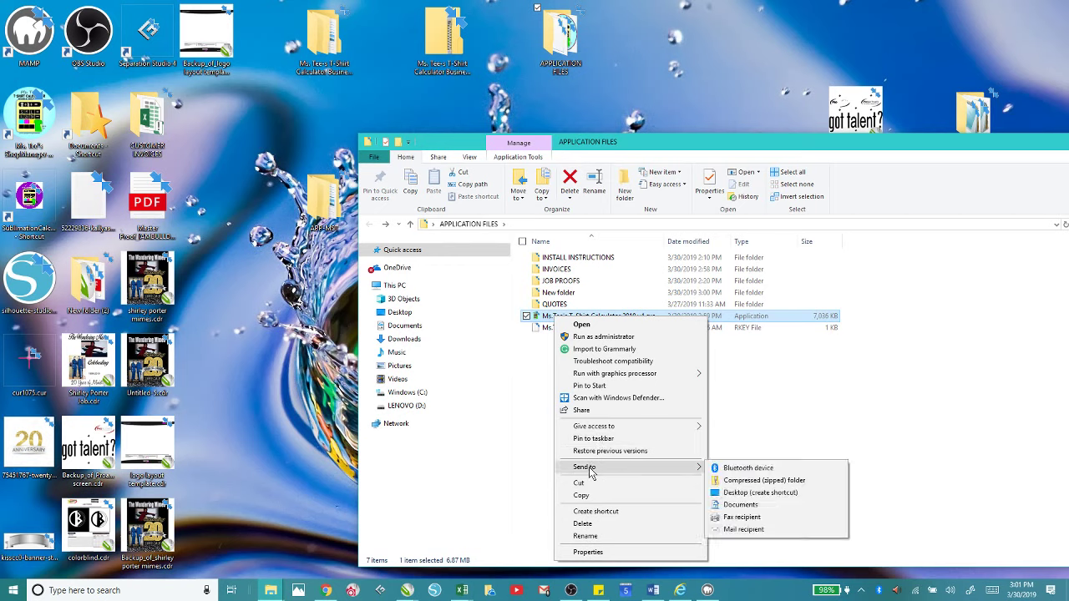
pyautogui.click(740, 492)
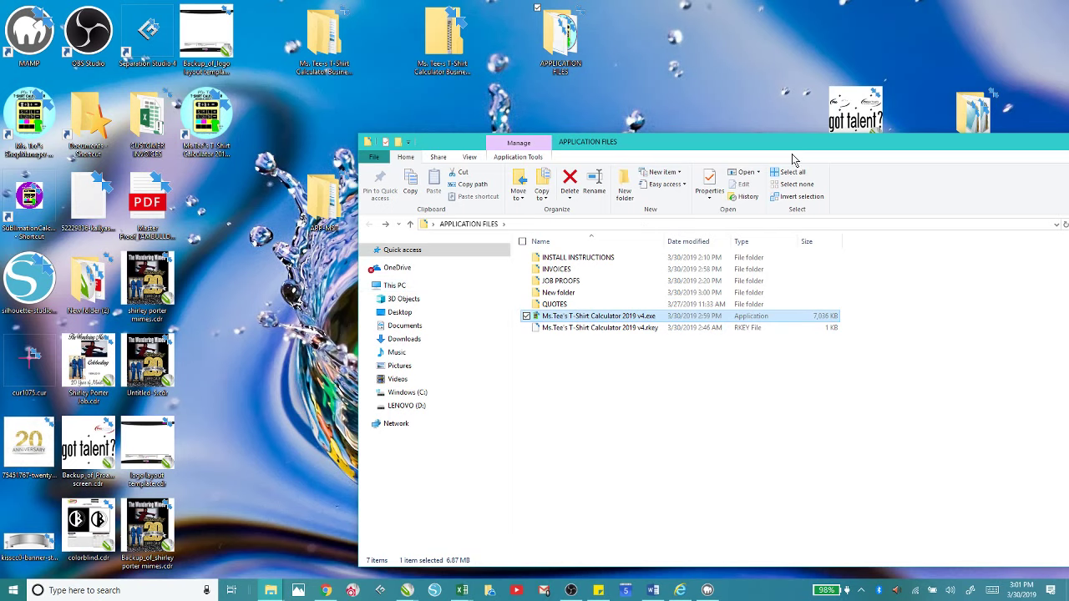
# Step: Close the APPLICATION FILES window and switch back to the Ms.Tee's T-Shirt Calculator 2019 workbook in Excel
pyautogui.moveTo(799, 141); pyautogui.dragTo(542, 138)
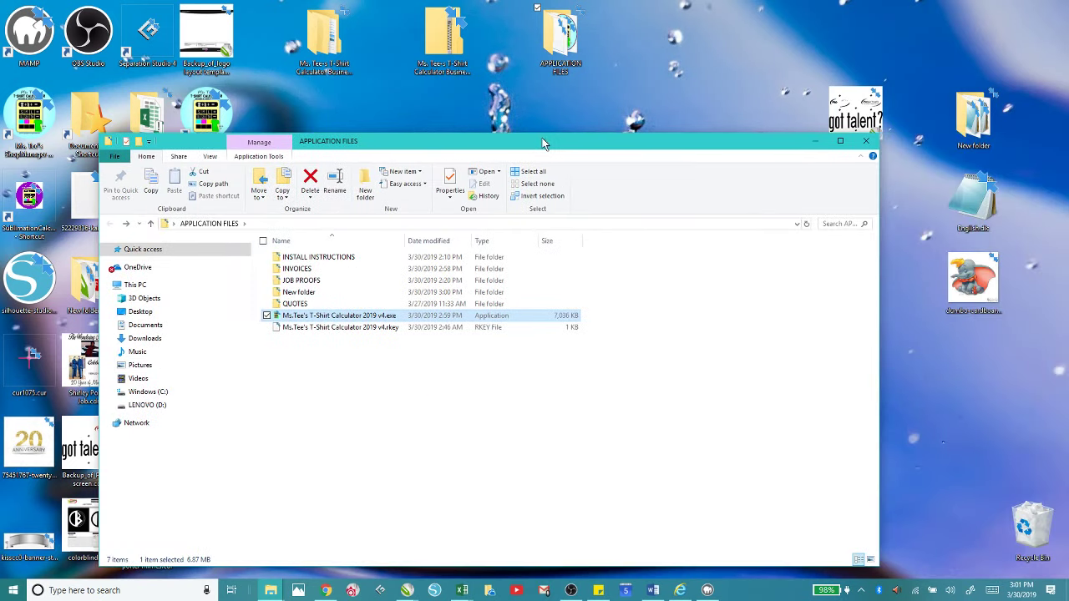
pyautogui.click(866, 141)
pyautogui.moveTo(462, 591)
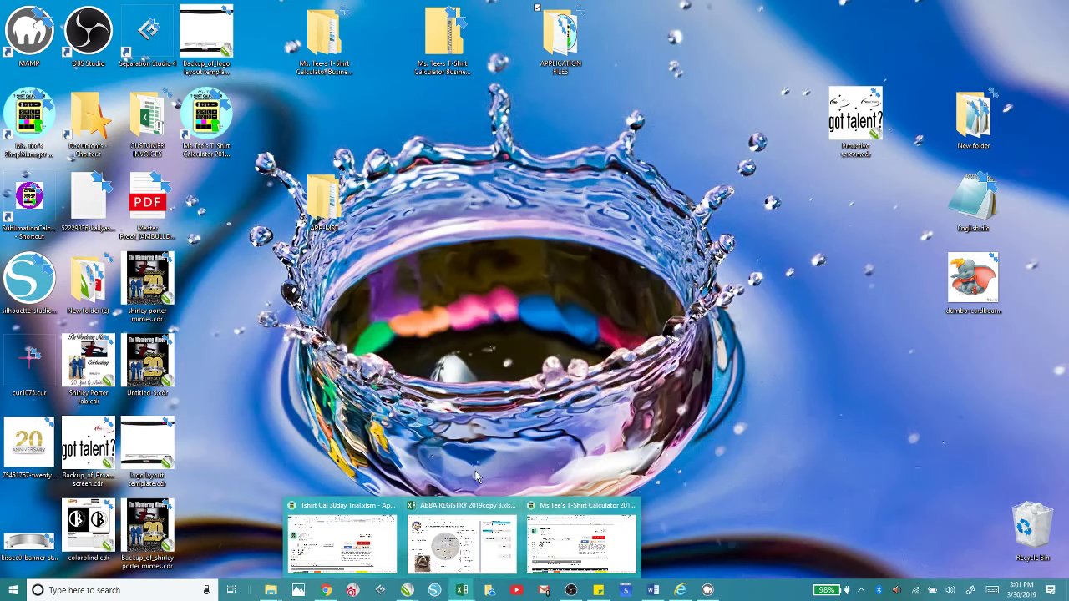
pyautogui.click(595, 568)
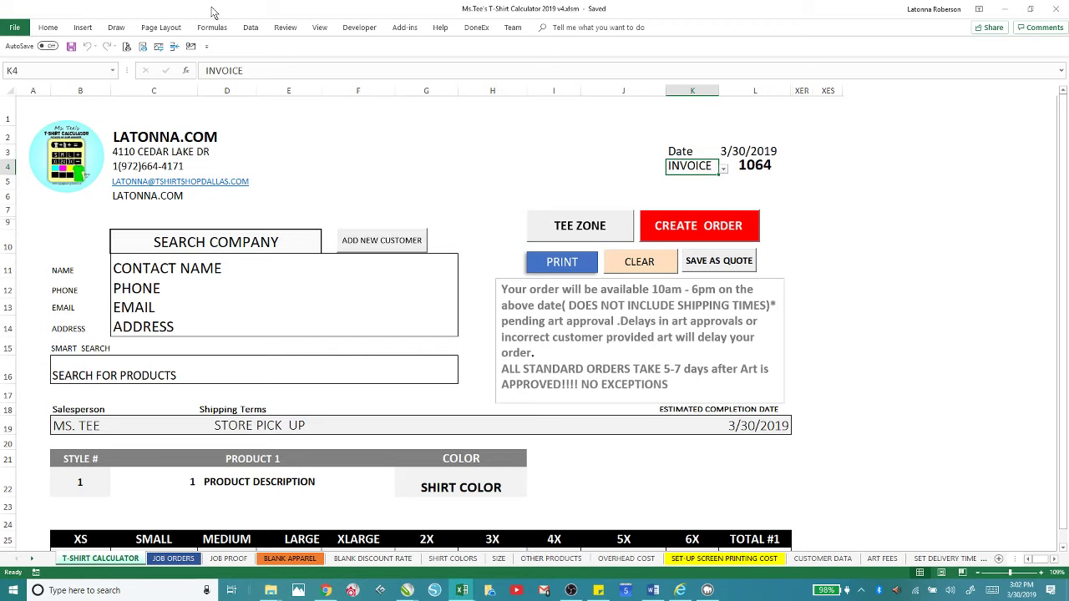
# Step: Examine the available sources for getting external data, including files and the legacy wizards, and leave without importing
pyautogui.click(251, 28)
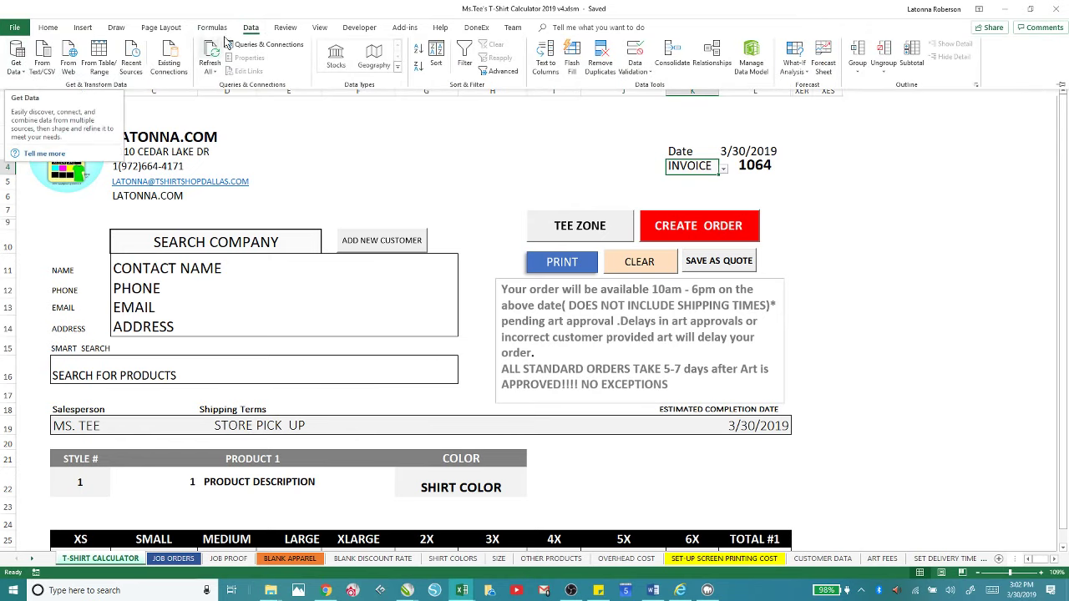
pyautogui.click(15, 68)
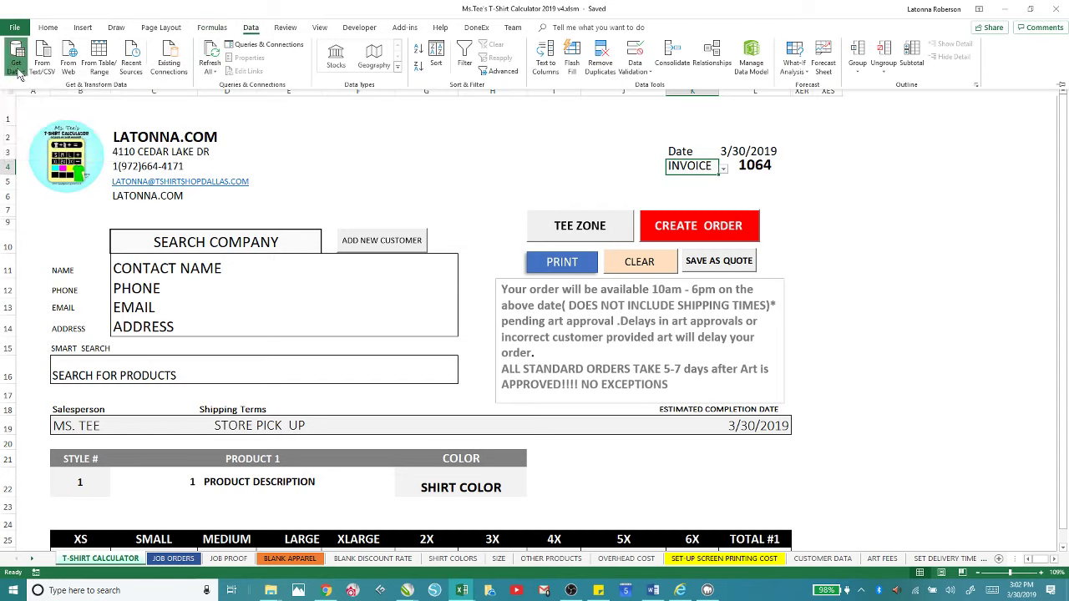
pyautogui.moveTo(37, 96)
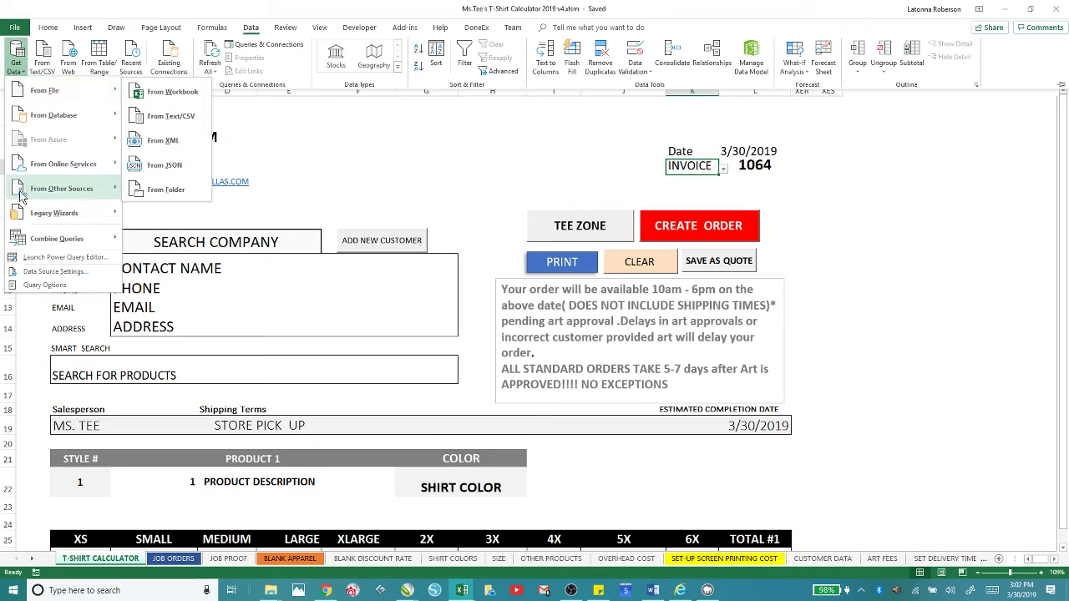
pyautogui.moveTo(28, 240)
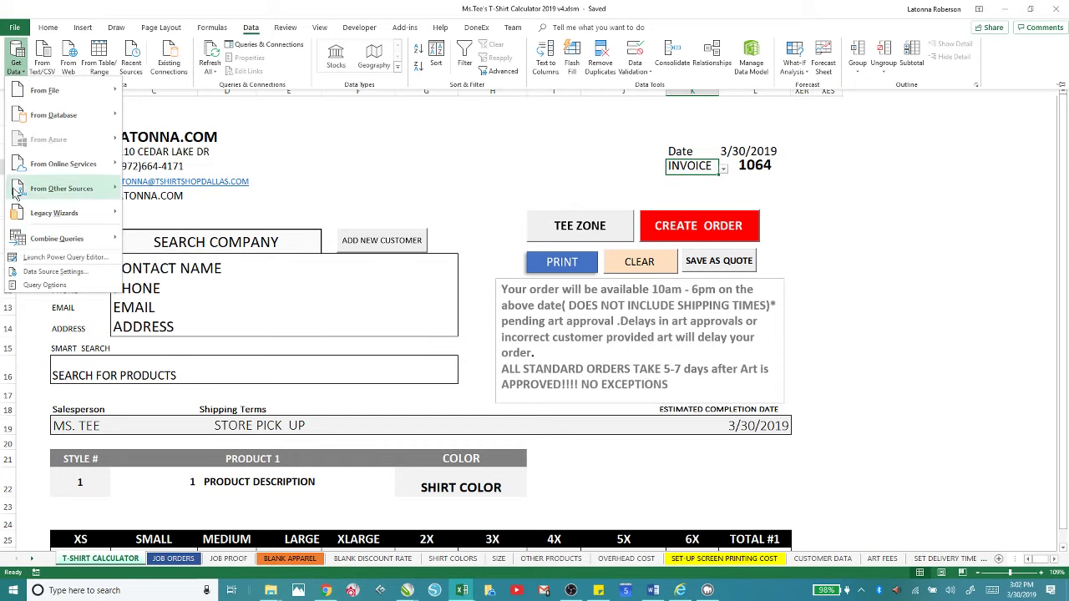
pyautogui.moveTo(38, 223)
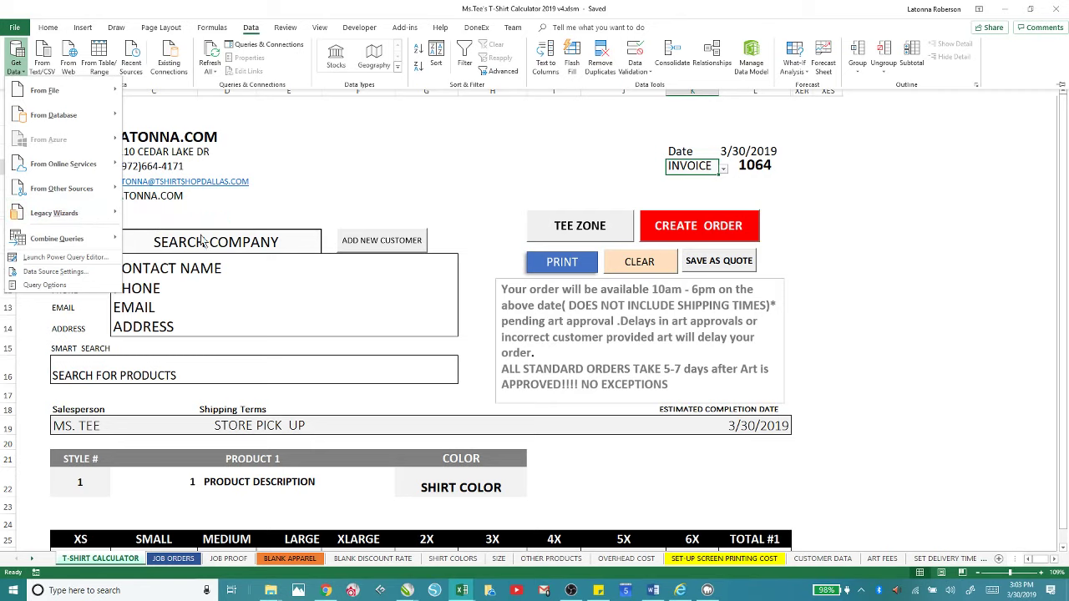
pyautogui.moveTo(27, 205)
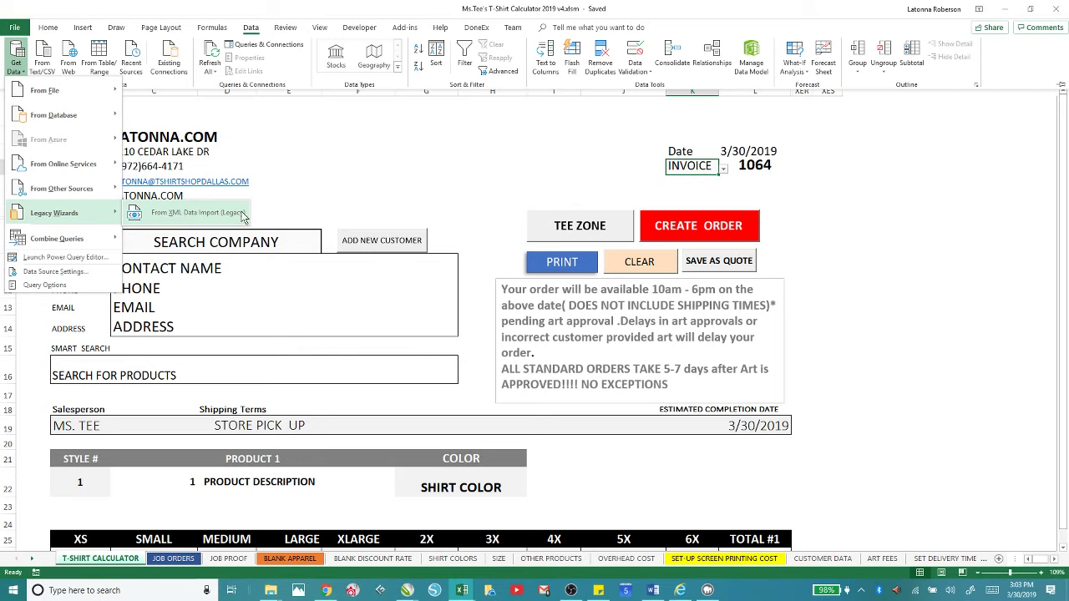
pyautogui.click(308, 201)
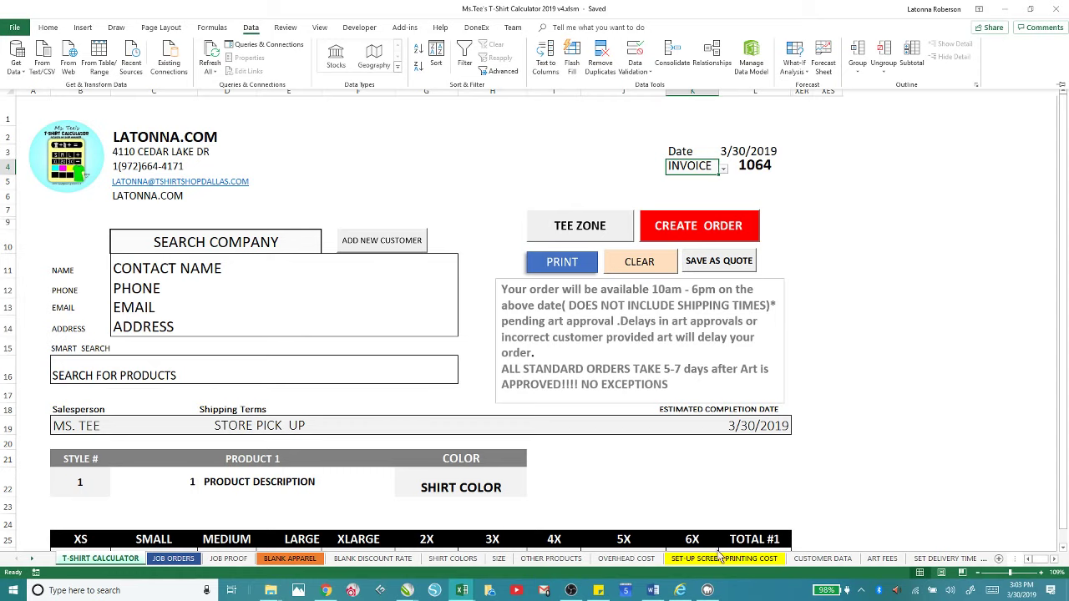
# Step: Examine Excel's advanced options, including the display settings for this workbook and worksheet
pyautogui.click(15, 28)
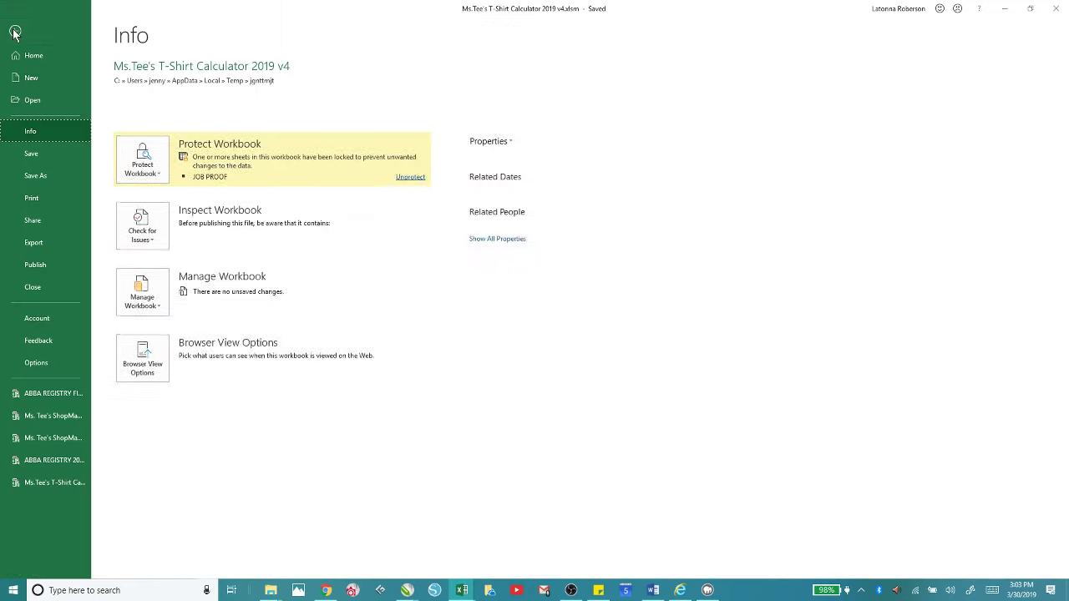
pyautogui.click(33, 364)
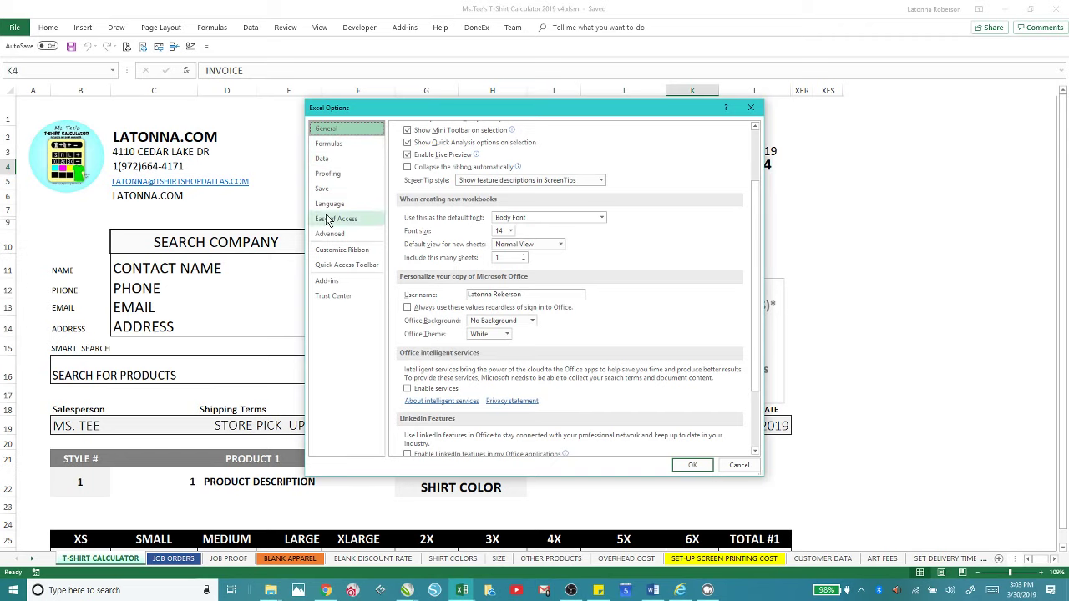
pyautogui.click(329, 232)
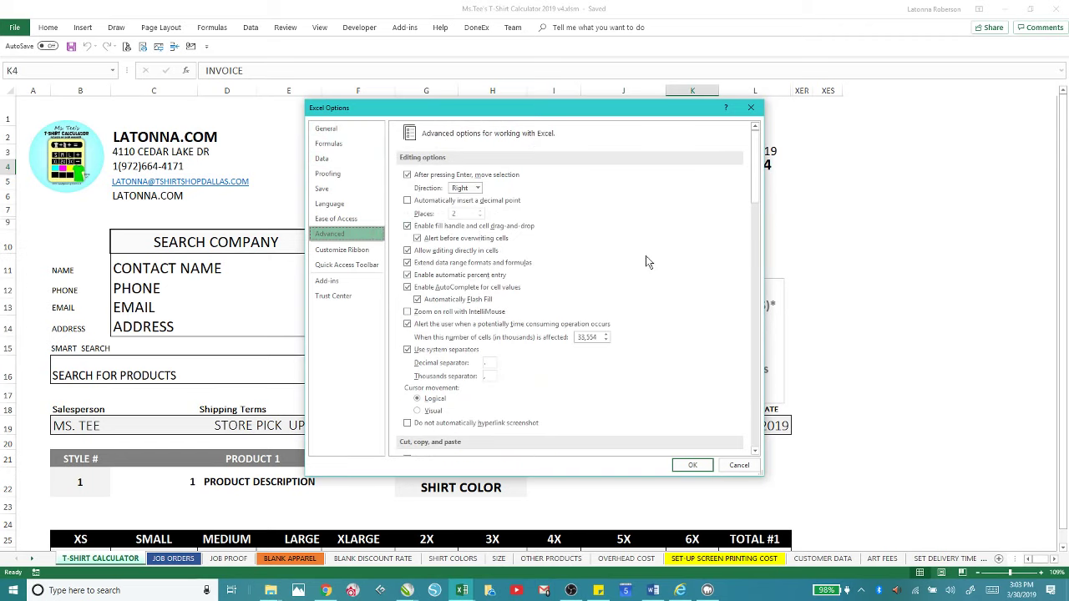
pyautogui.moveTo(756, 153); pyautogui.dragTo(755, 286)
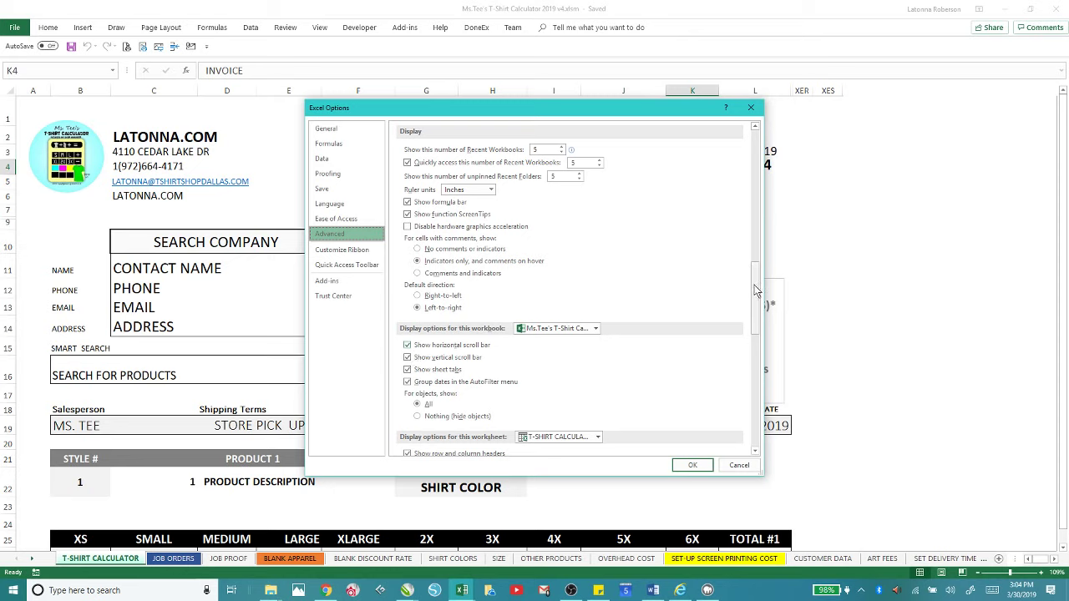
pyautogui.moveTo(754, 284); pyautogui.dragTo(755, 324)
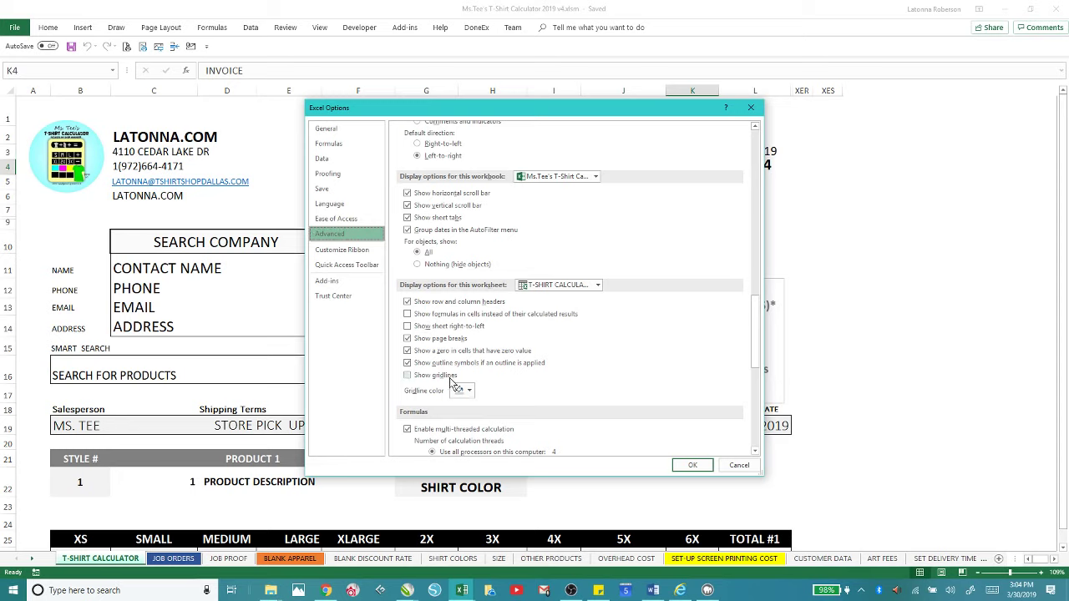
# Step: Review Excel's General, Formulas, Data, Proofing and Save options, and leave without changing any settings
pyautogui.click(326, 129)
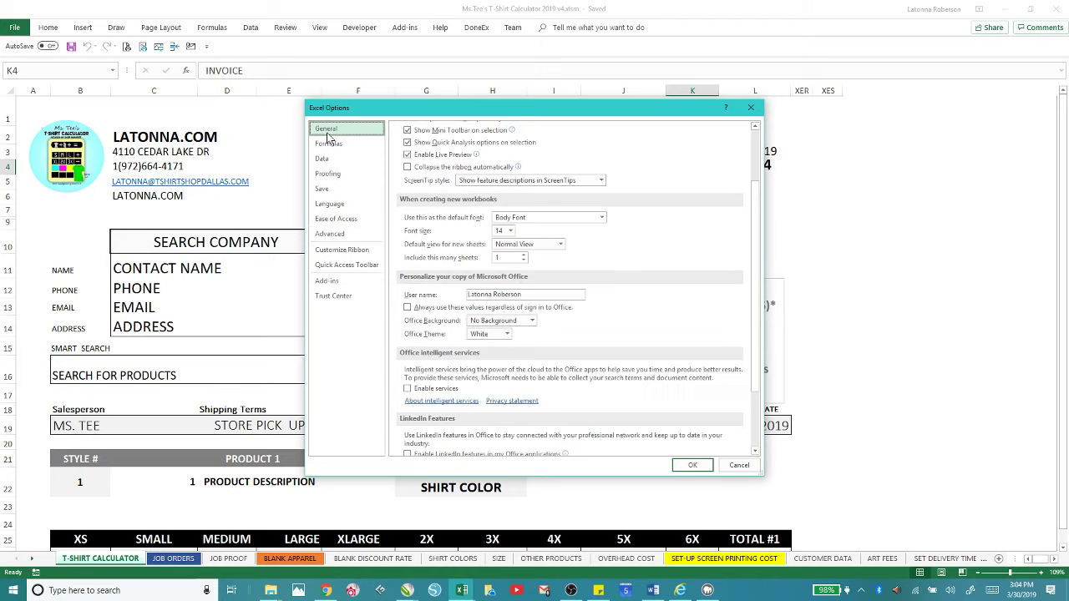
pyautogui.click(329, 142)
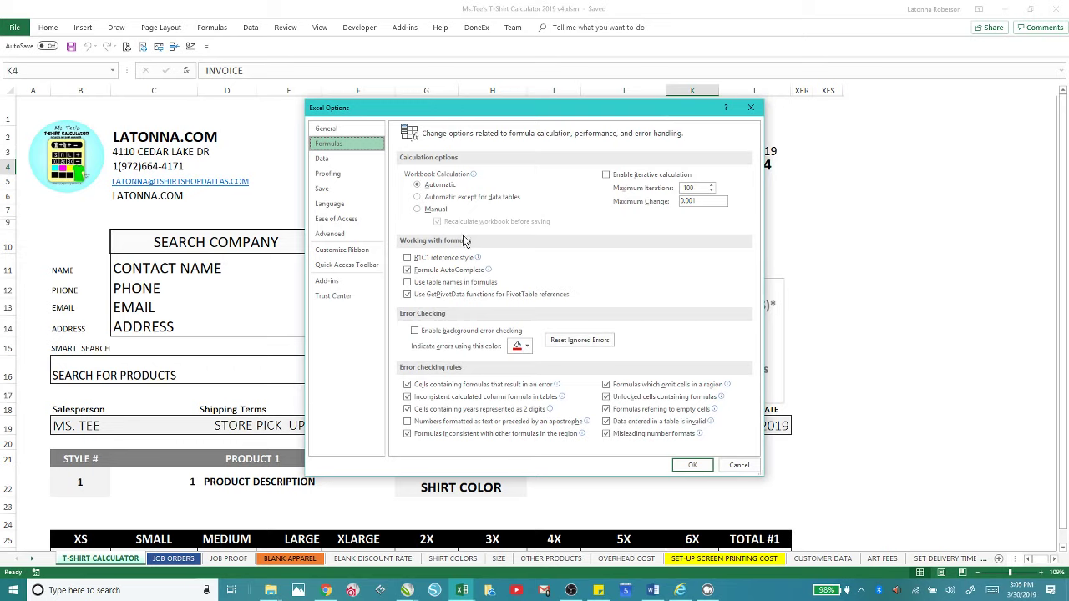
pyautogui.click(324, 162)
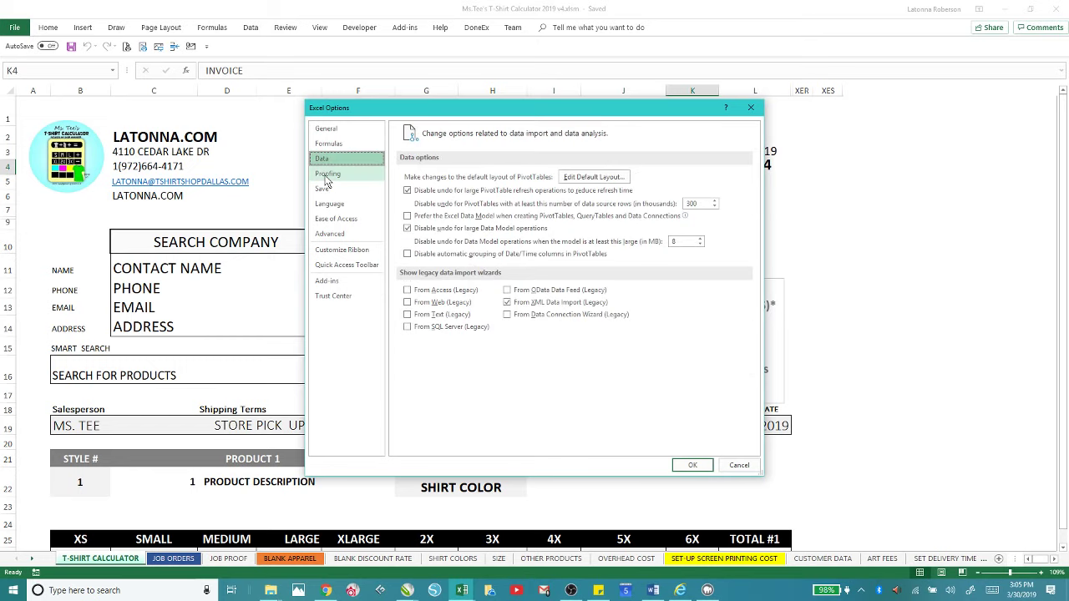
pyautogui.click(327, 179)
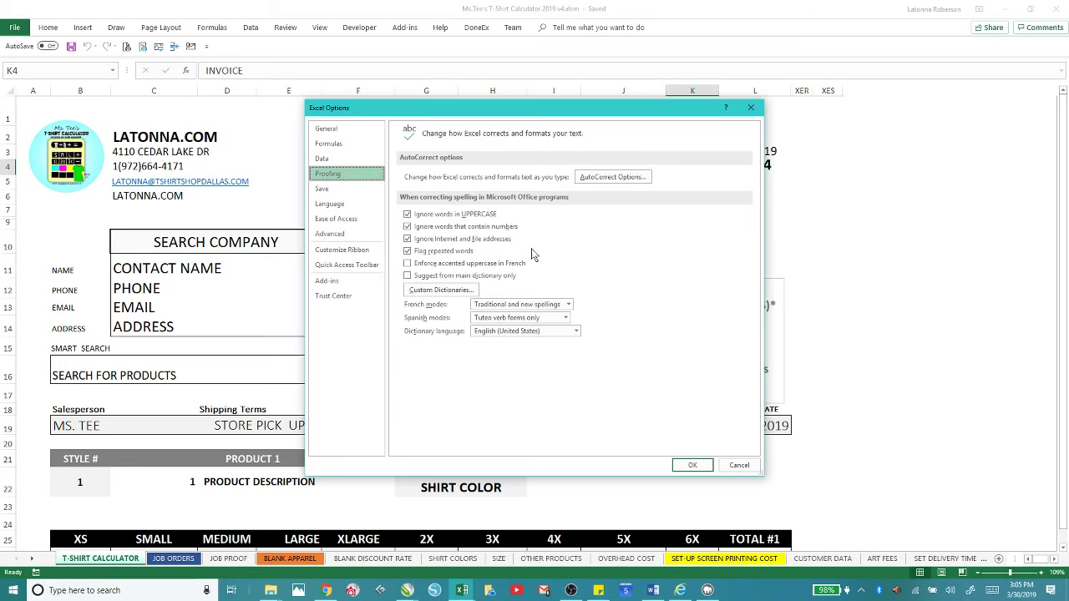
pyautogui.click(320, 191)
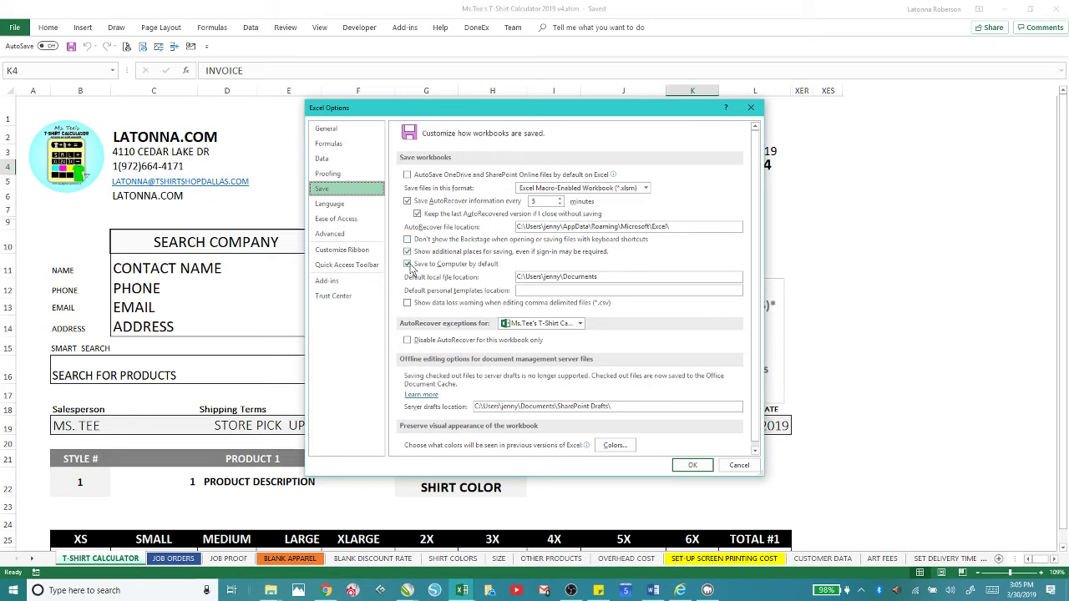
pyautogui.click(737, 469)
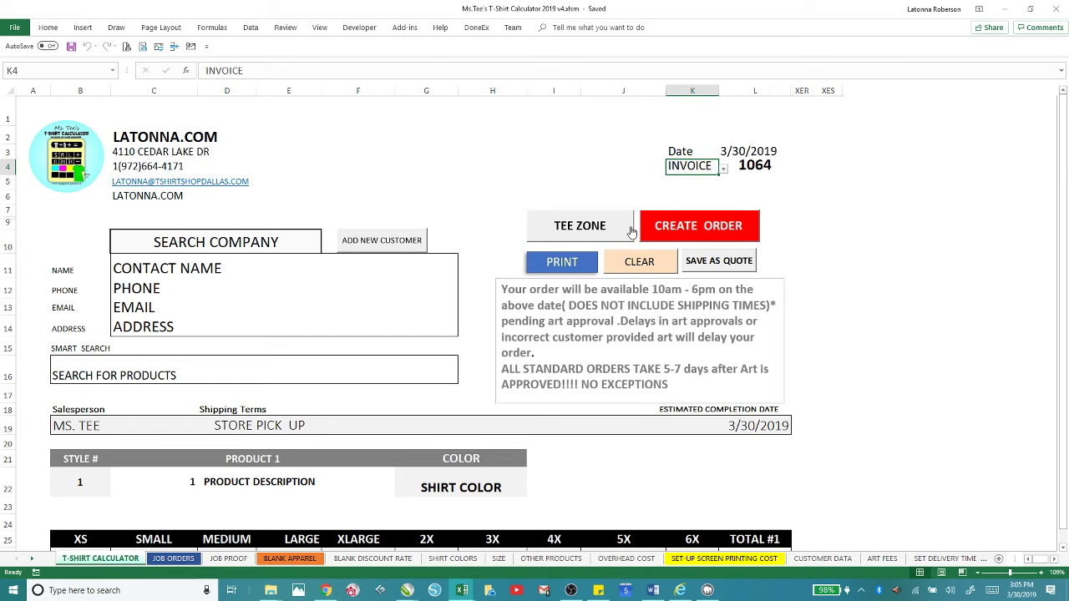
# Step: Try to turn on AutoSave for the workbook, and dismiss the OneDrive upload request
pyautogui.click(47, 47)
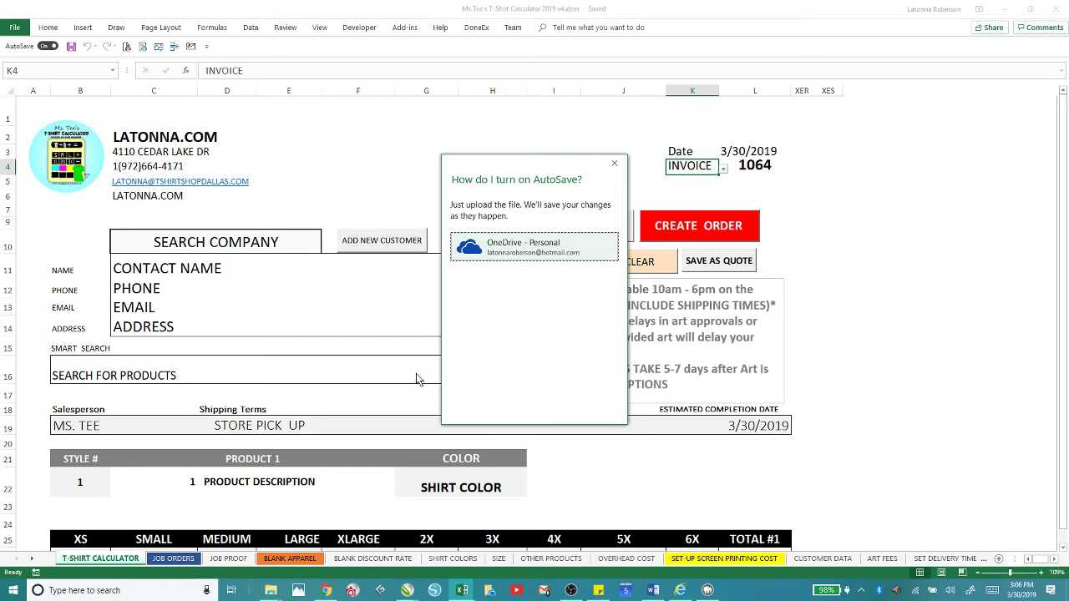
pyautogui.click(614, 165)
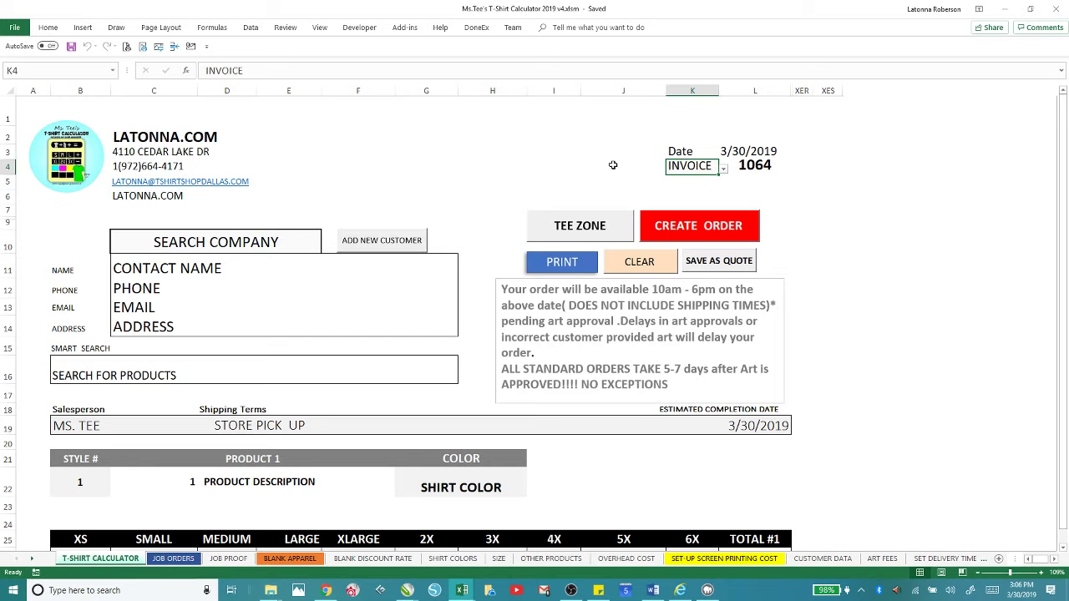
# Step: Open the TEE ZONE shop manager window and reposition it higher over the T-SHIRT CALCULATOR sheet
pyautogui.click(562, 227)
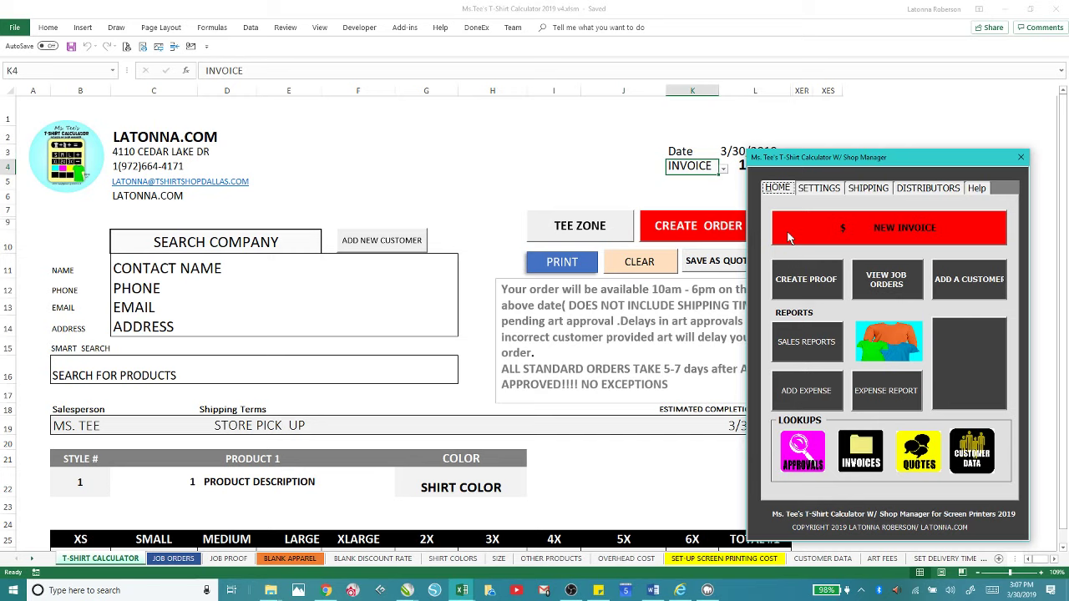
pyautogui.moveTo(884, 161); pyautogui.dragTo(852, 119)
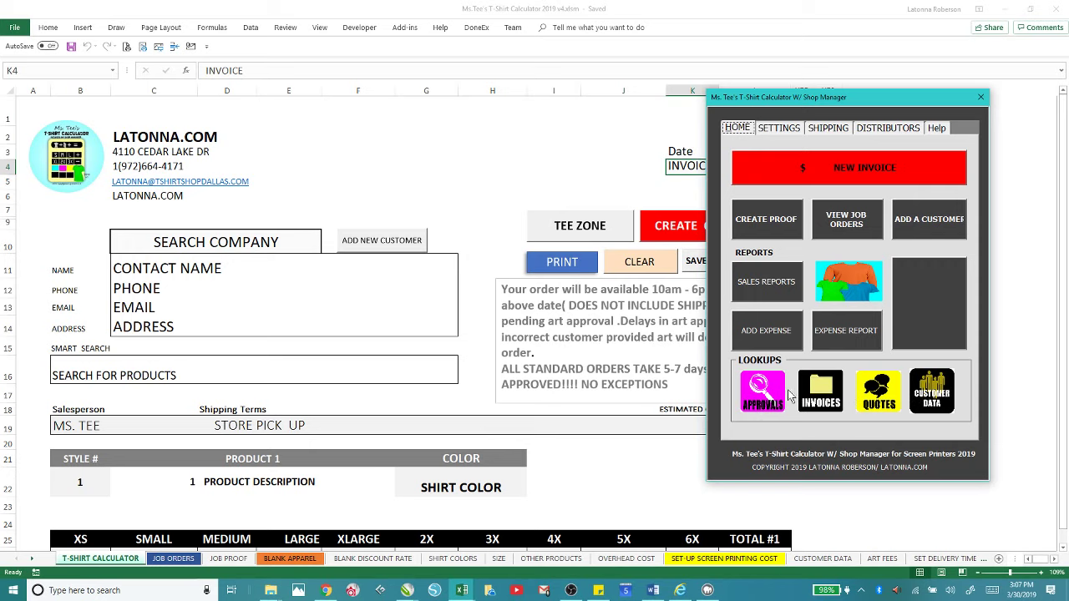
# Step: Use the shop manager's invoices lookup to view the saved PDFs in the INVOICES folder, and close the folder window
pyautogui.click(821, 398)
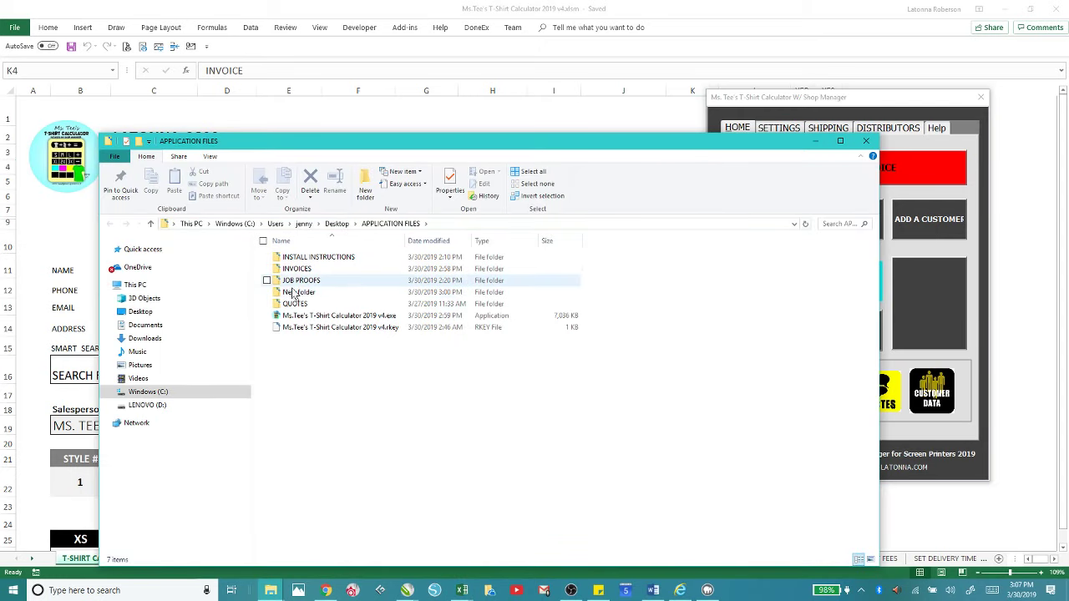
pyautogui.click(866, 140)
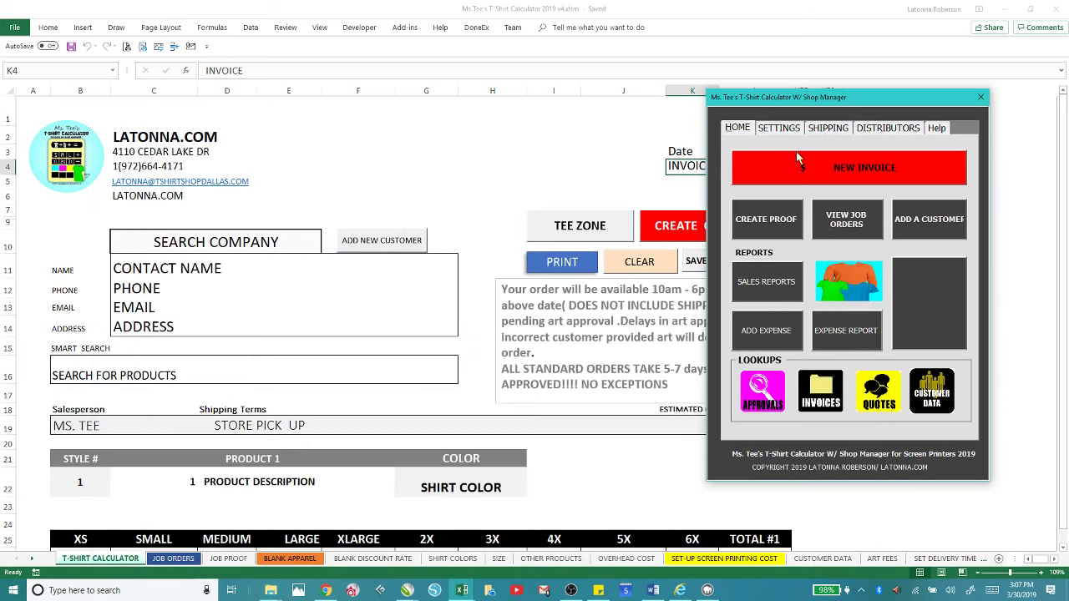
pyautogui.click(820, 391)
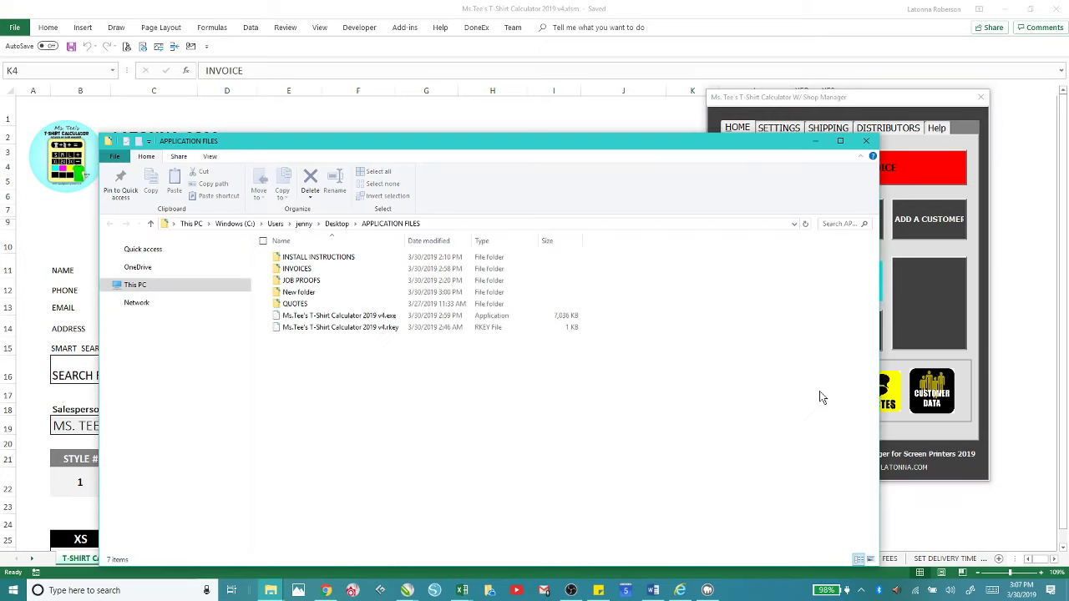
pyautogui.click(292, 270)
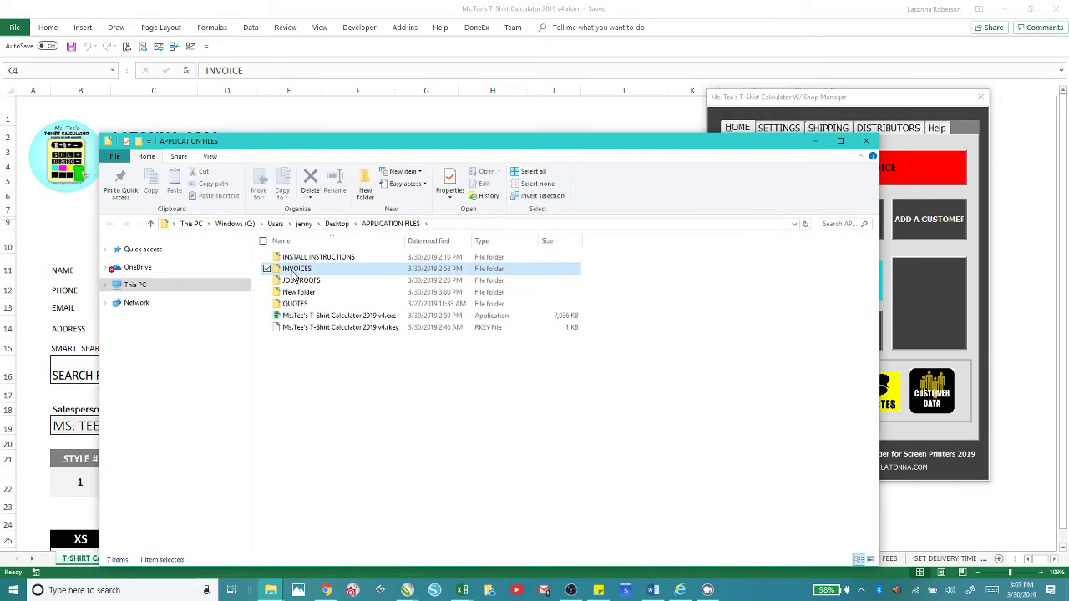
pyautogui.doubleClick(294, 270)
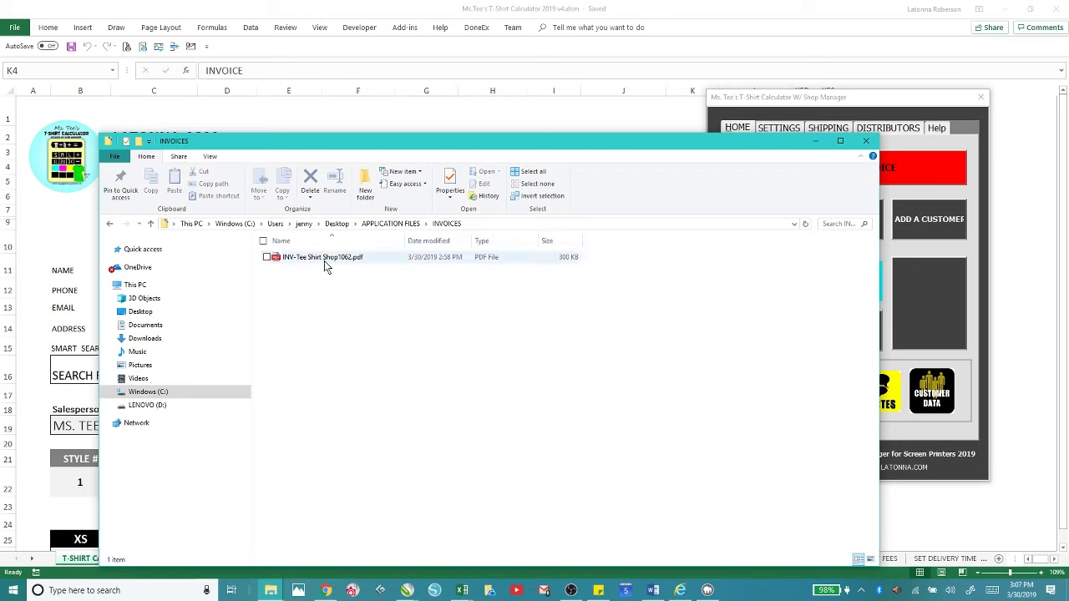
pyautogui.click(846, 224)
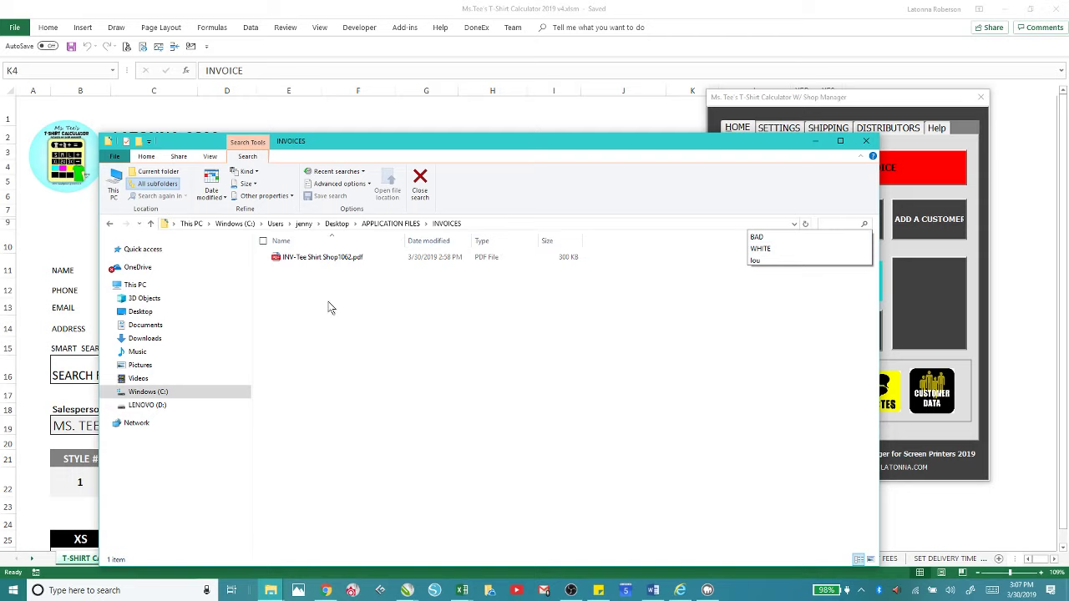
pyautogui.click(564, 199)
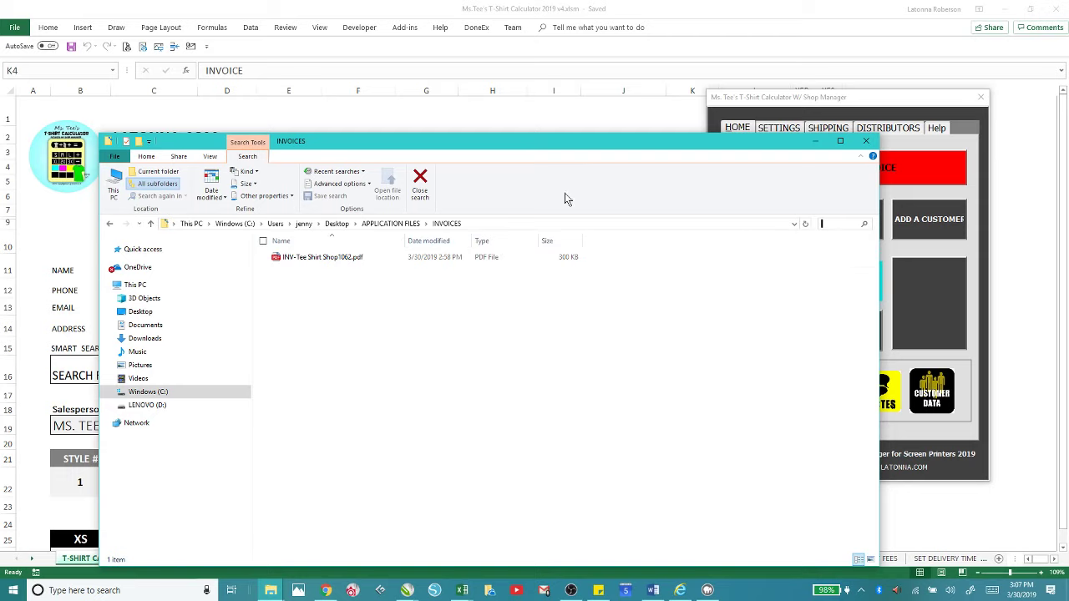
pyautogui.click(868, 145)
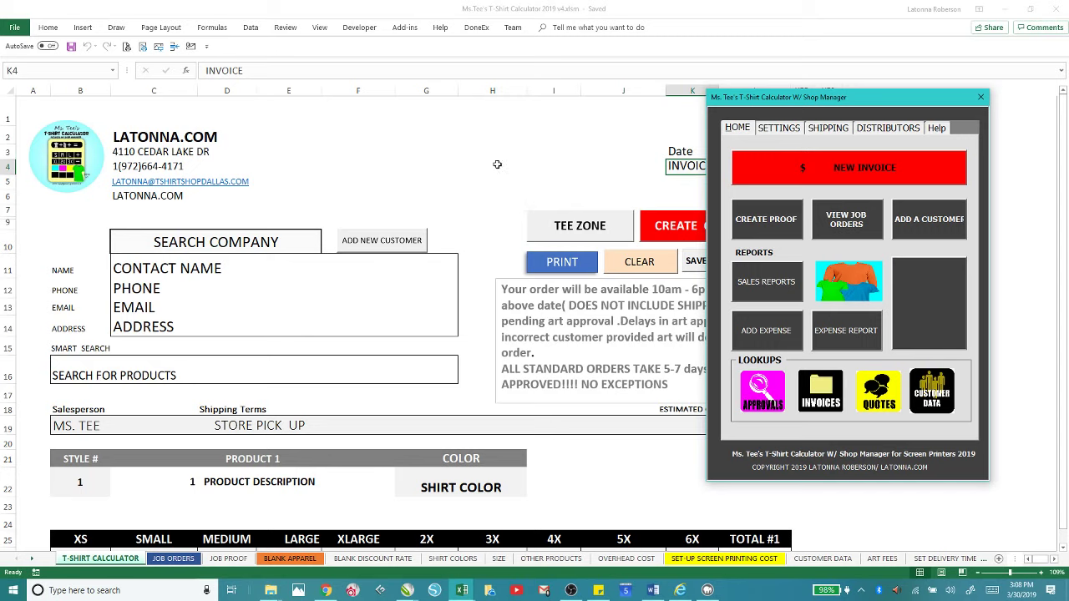
pyautogui.click(918, 285)
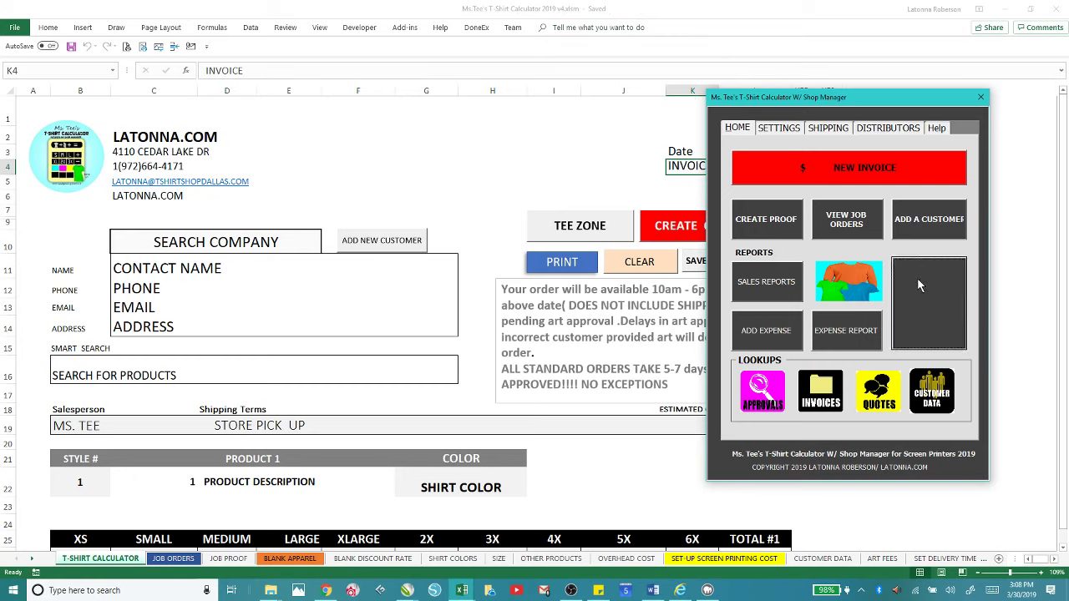